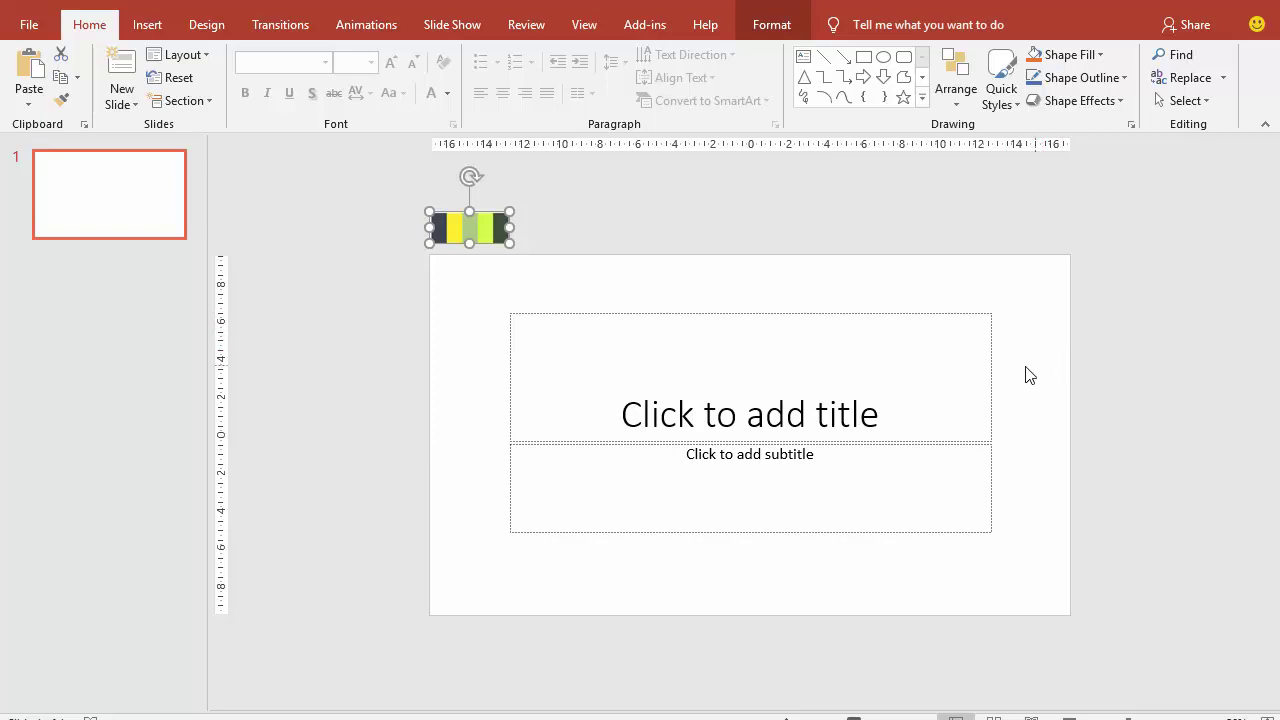
- Delete the title and subtitle placeholders and nudge the colour palette strip slightly down
{"action": "scroll", "coordinate": [1023, 375], "scroll_direction": "up", "scroll_amount": 1}
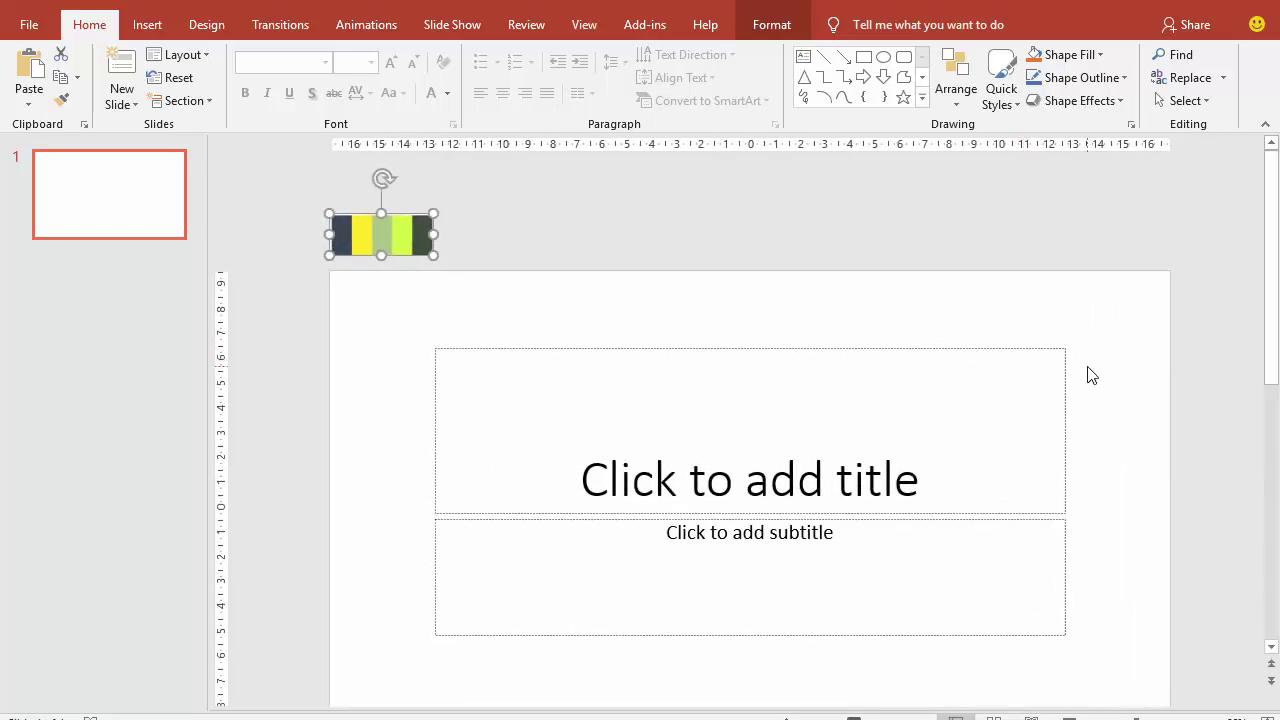
{"action": "scroll", "coordinate": [1092, 375], "scroll_direction": "down", "scroll_amount": 1}
{"action": "scroll", "coordinate": [1088, 372], "scroll_direction": "down", "scroll_amount": 1}
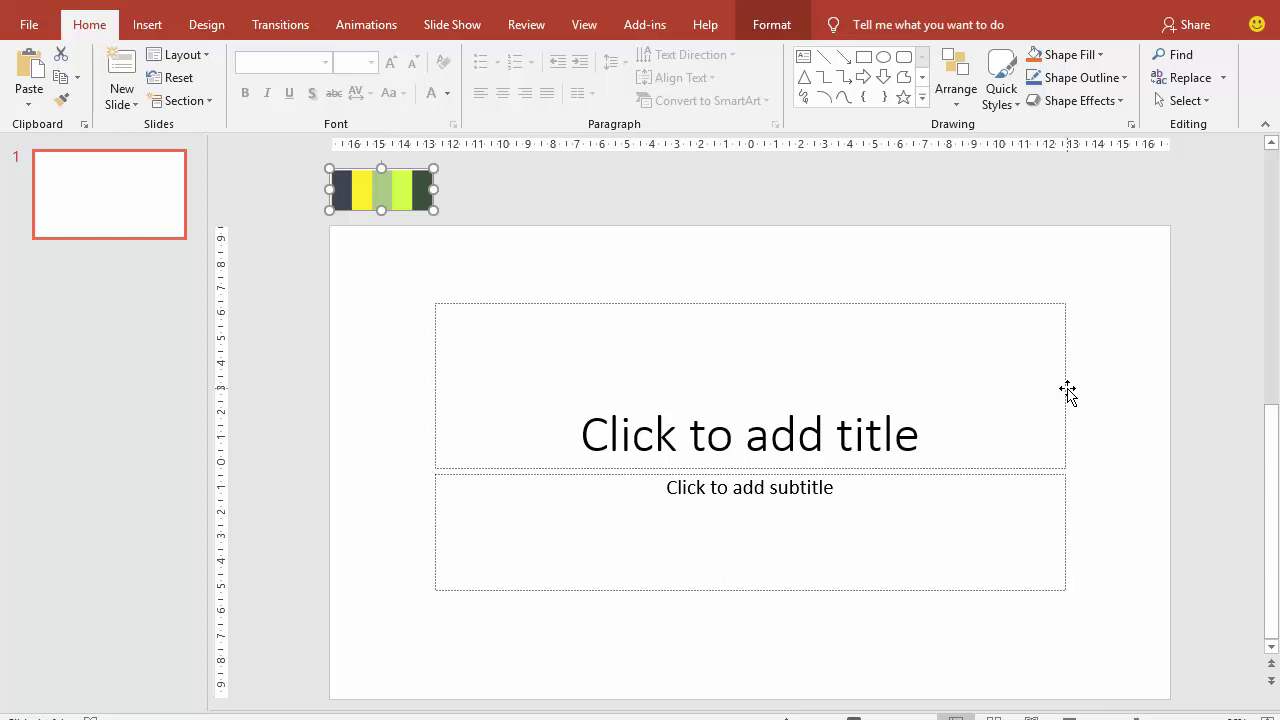
{"action": "left_click", "coordinate": [1067, 389]}
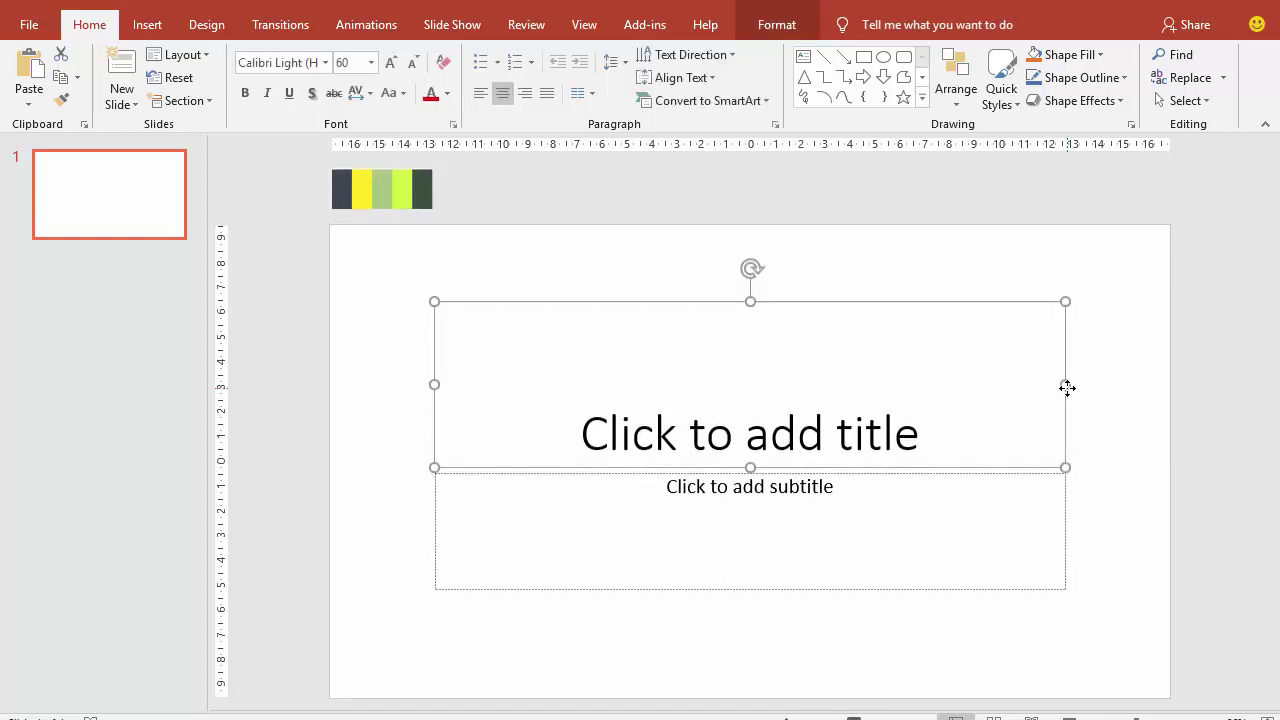
{"action": "key", "text": "Delete"}
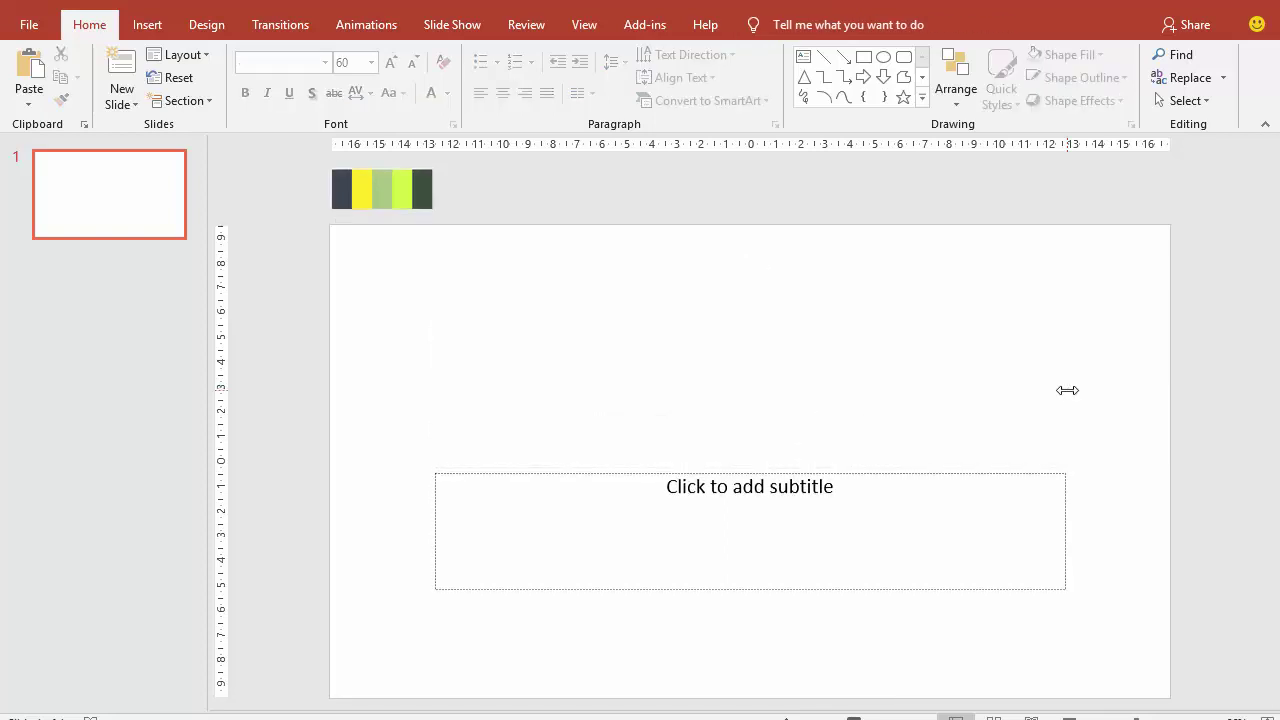
{"action": "left_click", "coordinate": [1020, 474]}
{"action": "key", "text": "Escape"}
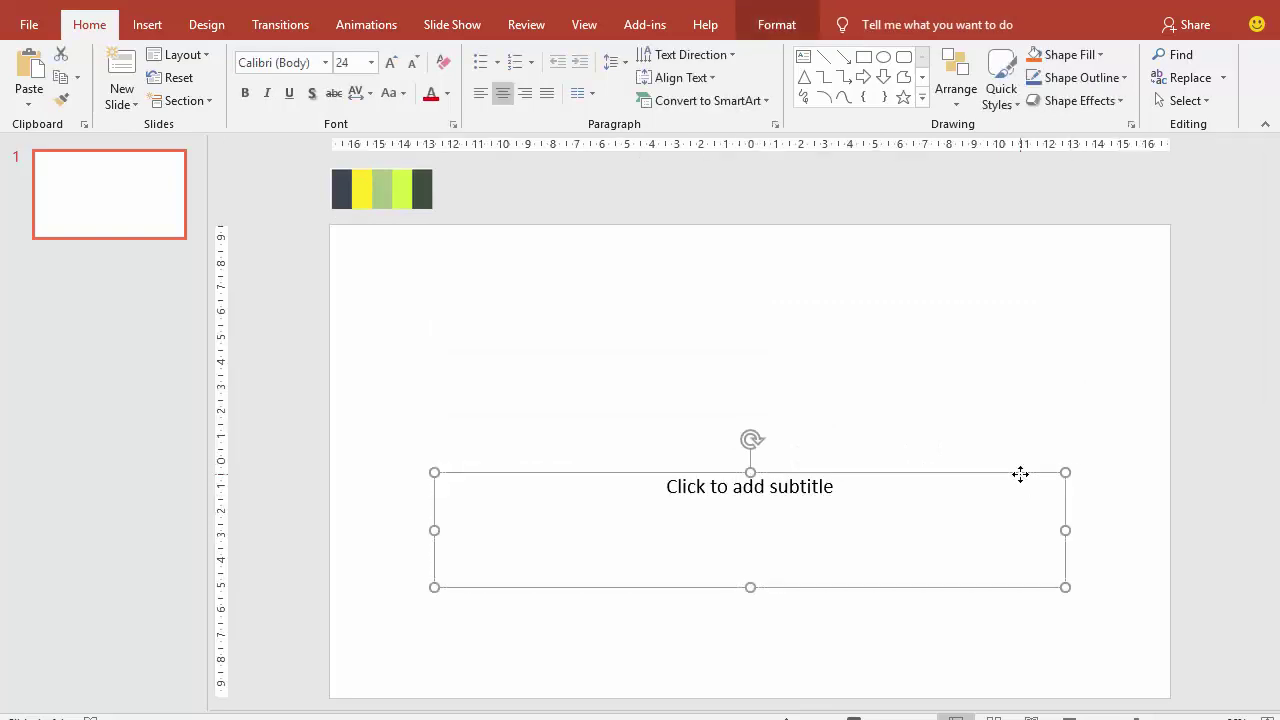
{"action": "key", "text": "Delete"}
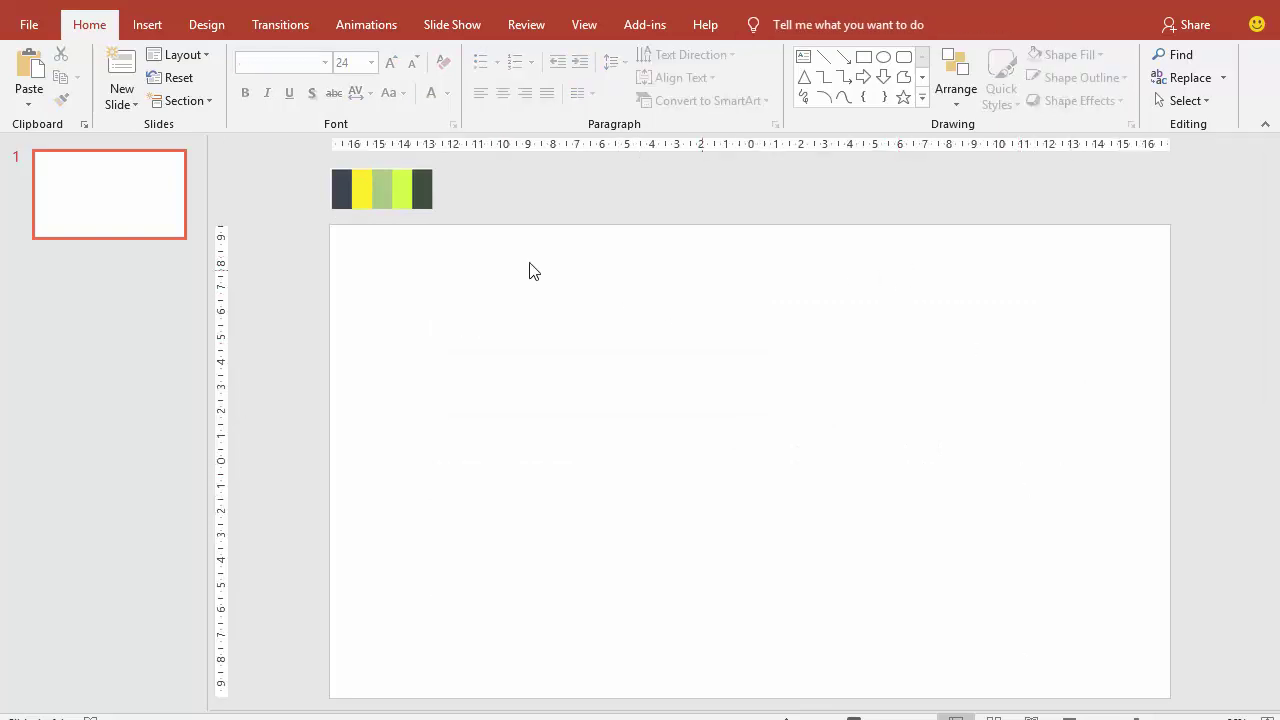
{"action": "left_click_drag", "start_coordinate": [381, 188], "coordinate": [400, 197]}
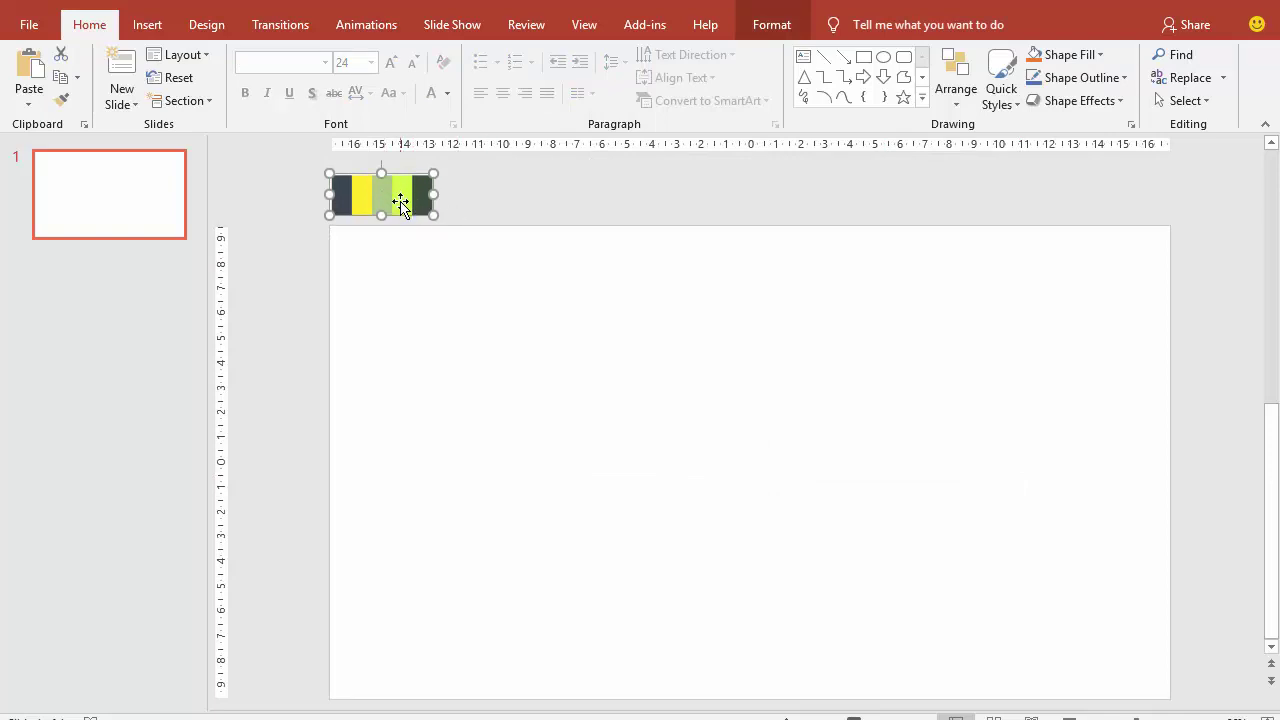
{"action": "left_click", "coordinate": [366, 262]}
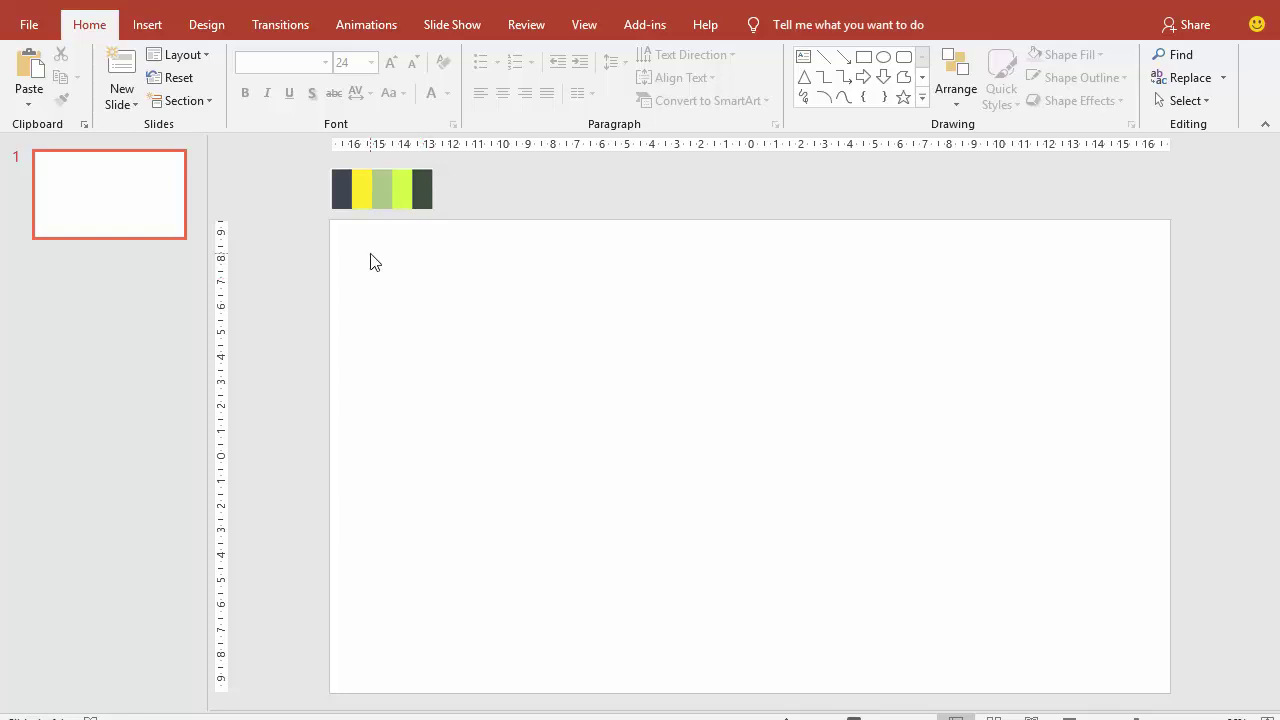
- Draw a tall rectangle on the left side of the slide
{"action": "left_click", "coordinate": [149, 28]}
{"action": "left_click", "coordinate": [362, 90]}
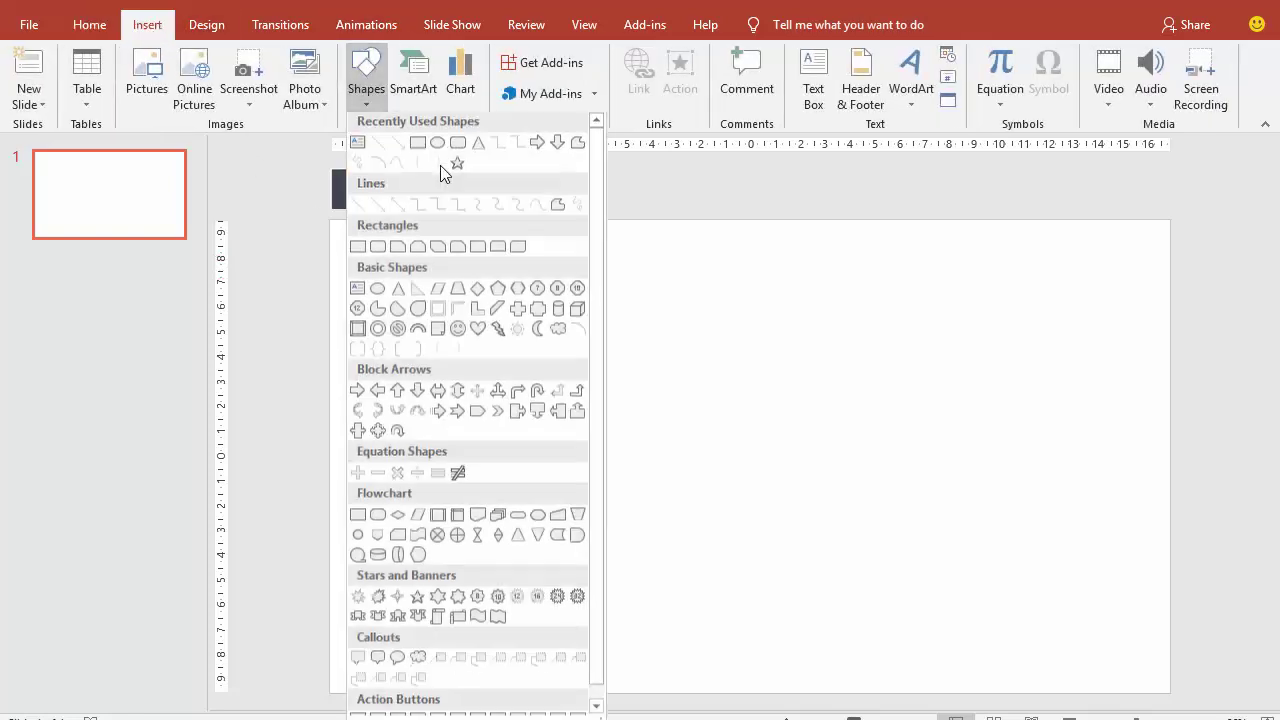
{"action": "left_click", "coordinate": [449, 164]}
{"action": "left_click_drag", "start_coordinate": [524, 332], "coordinate": [571, 610]}
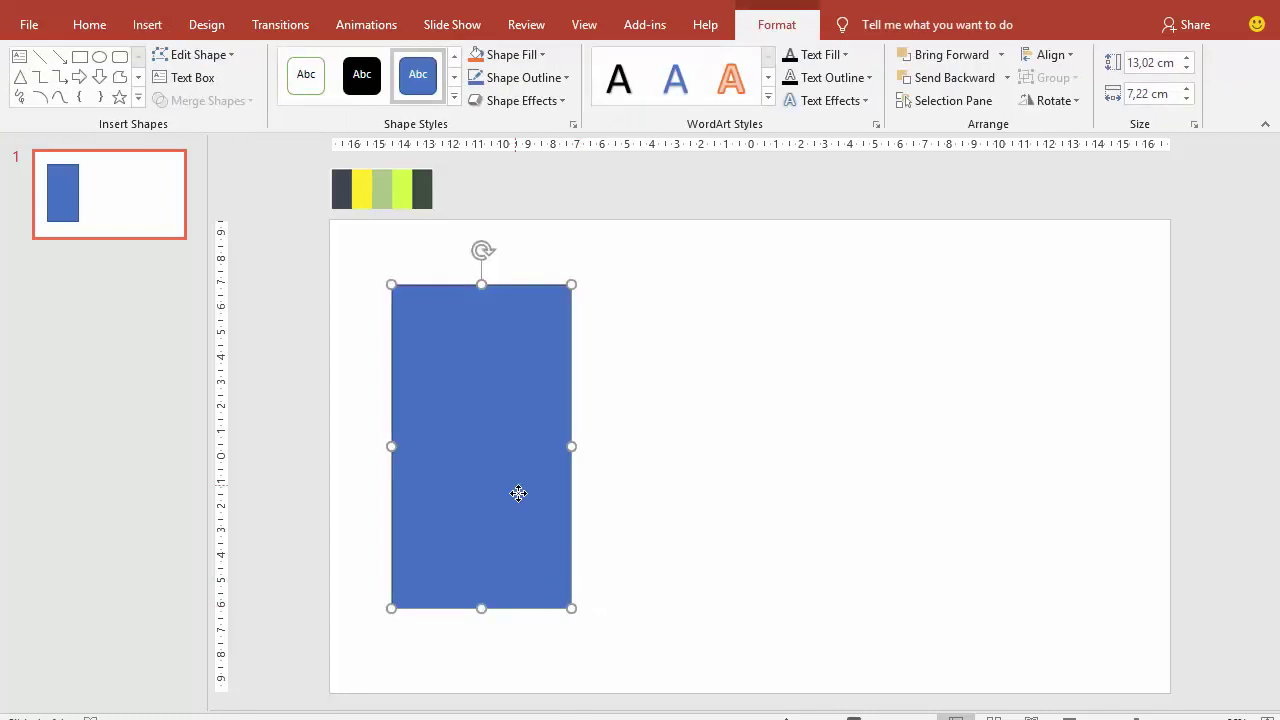
{"action": "left_click_drag", "start_coordinate": [517, 491], "coordinate": [526, 500]}
- Give the rectangle no fill and a 2 pt outline in Format Shape
{"action": "right_click", "coordinate": [527, 493]}
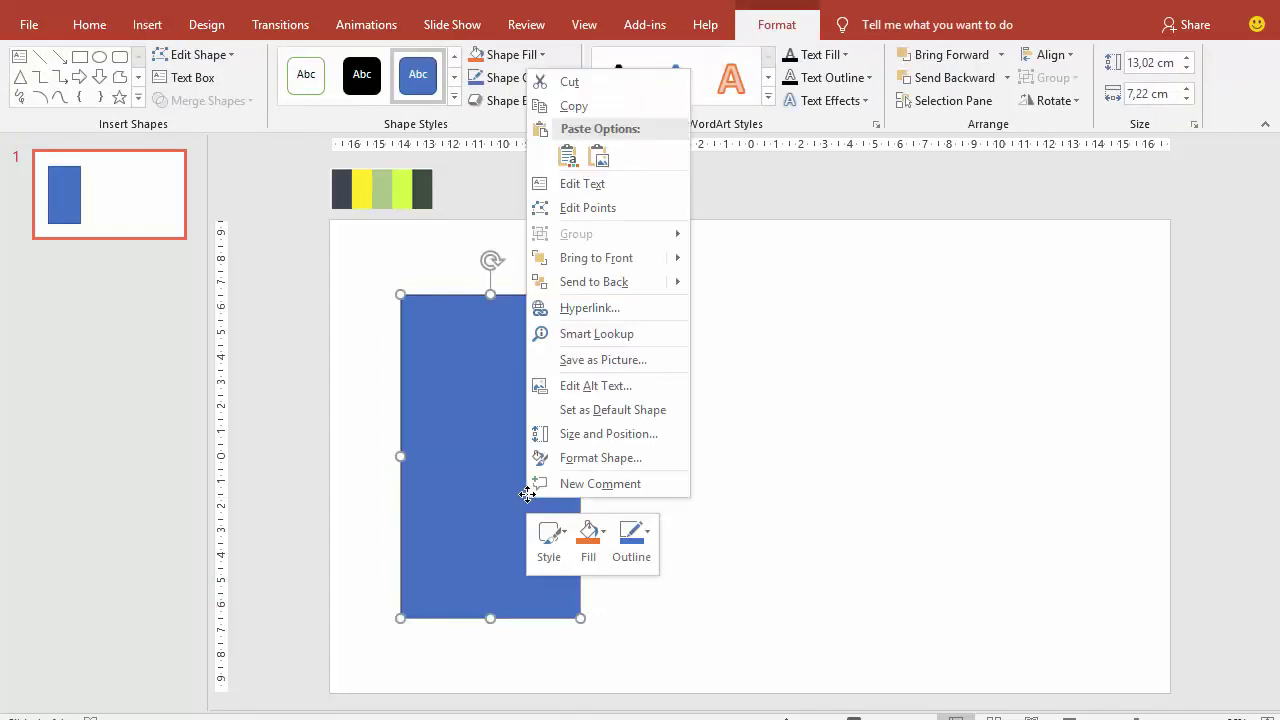
{"action": "left_click", "coordinate": [592, 458]}
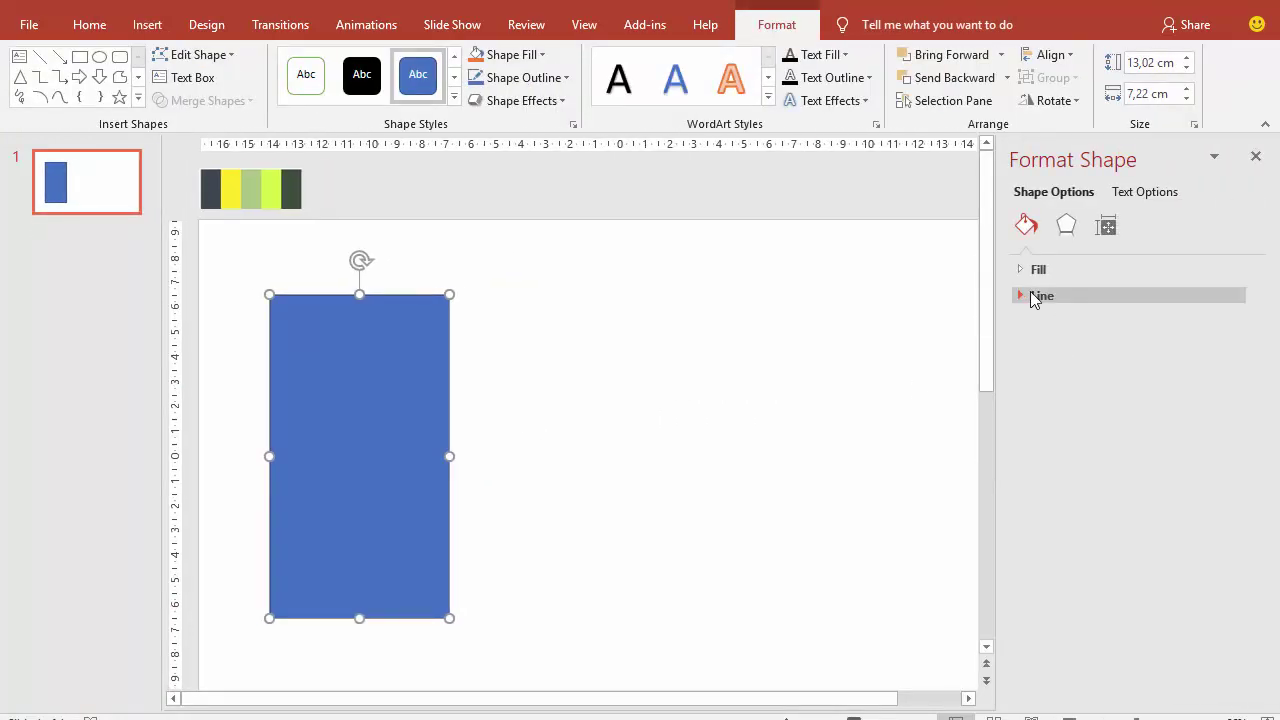
{"action": "left_click", "coordinate": [1026, 270]}
{"action": "left_click", "coordinate": [1044, 299]}
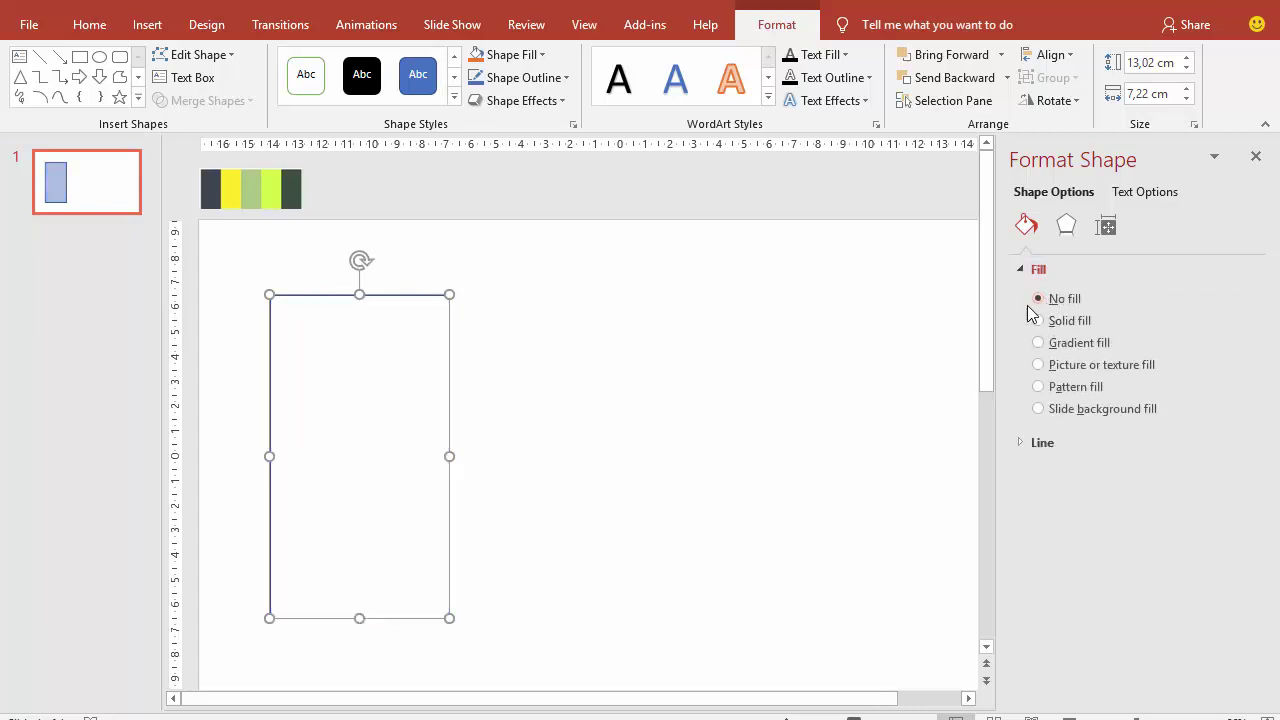
{"action": "left_click", "coordinate": [1021, 440]}
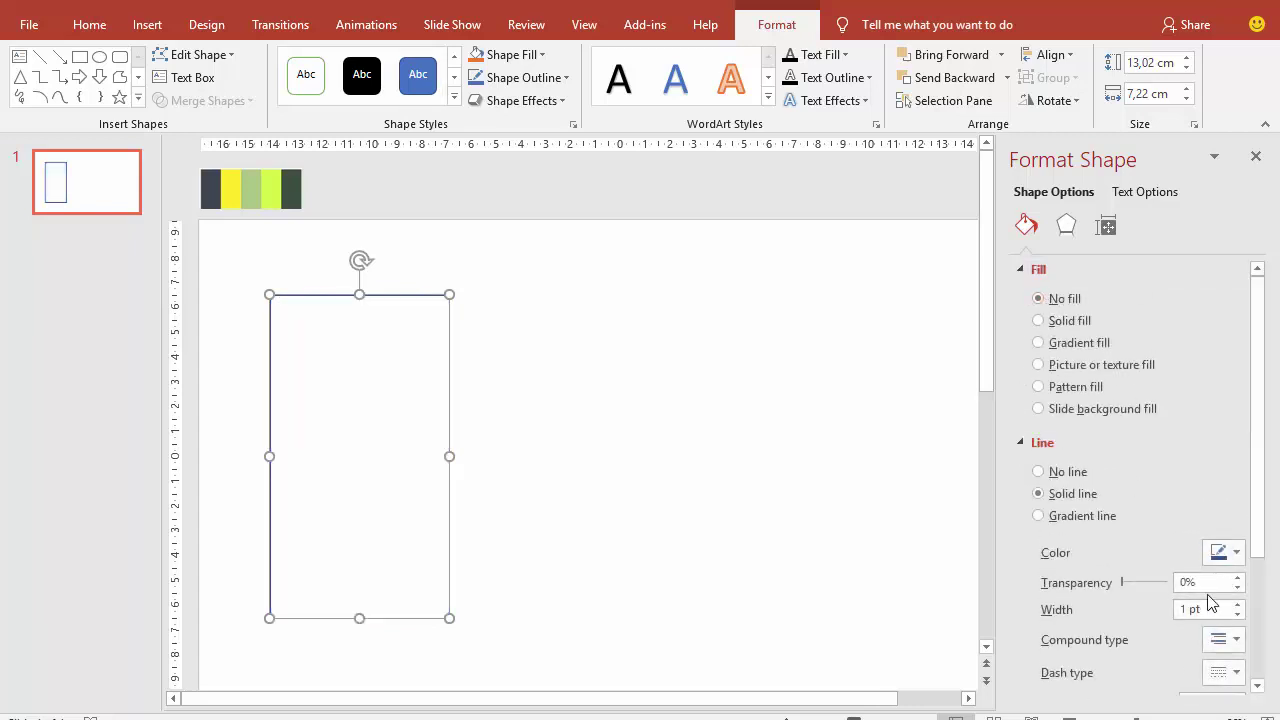
{"action": "left_click_drag", "start_coordinate": [1211, 609], "coordinate": [1164, 609]}
{"action": "type", "text": "2"}
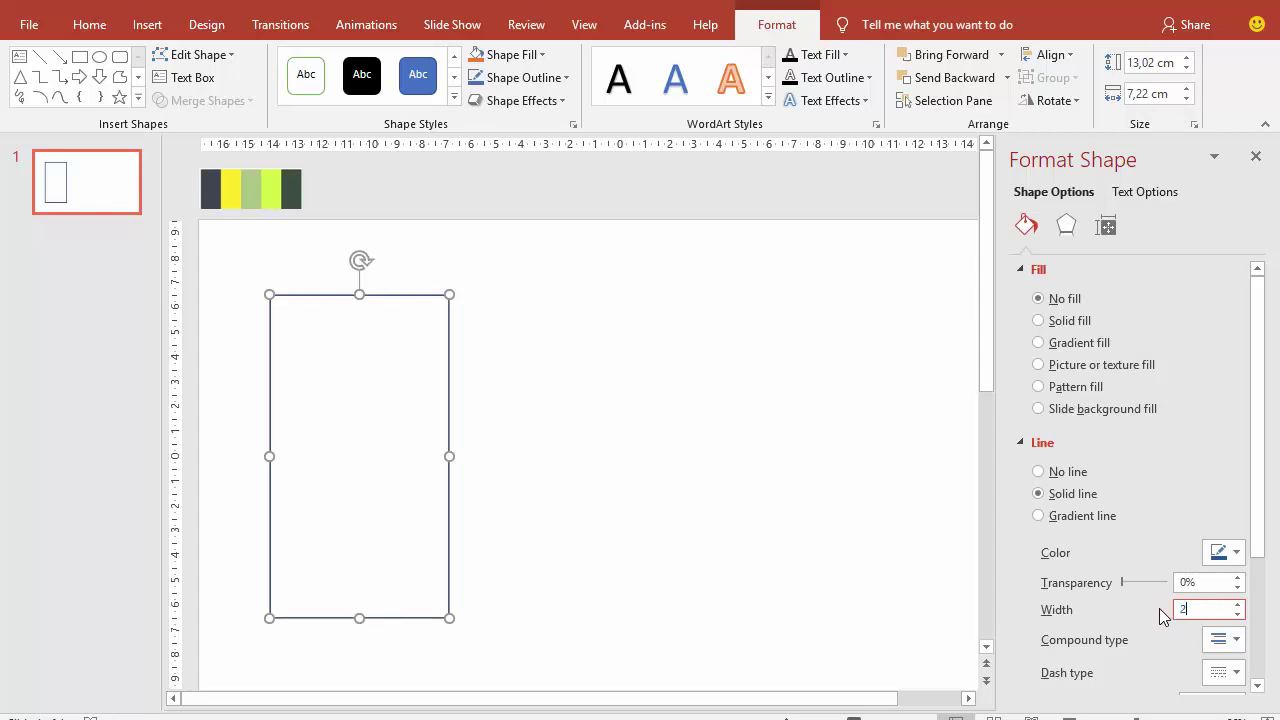
{"action": "key", "text": "Return"}
- Colour the rectangle's outline with the palette's dark swatch using the eyedropper
{"action": "left_click", "coordinate": [1226, 558]}
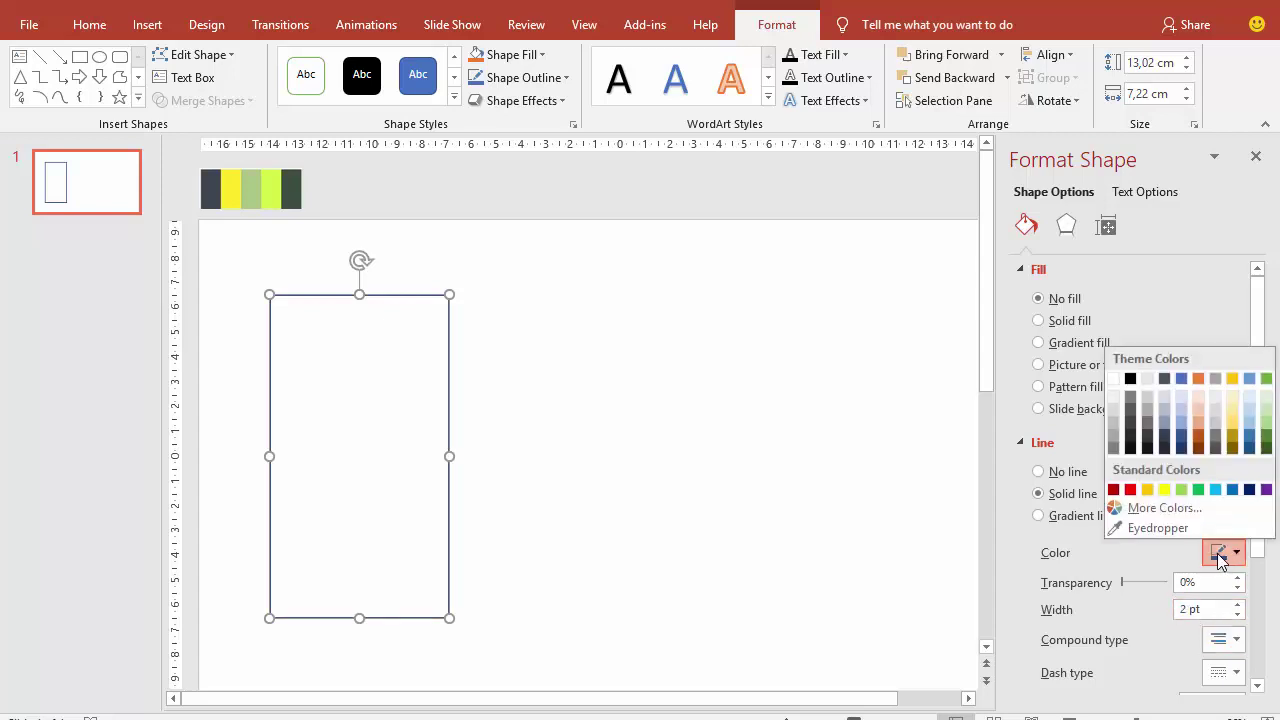
{"action": "left_click", "coordinate": [1150, 527]}
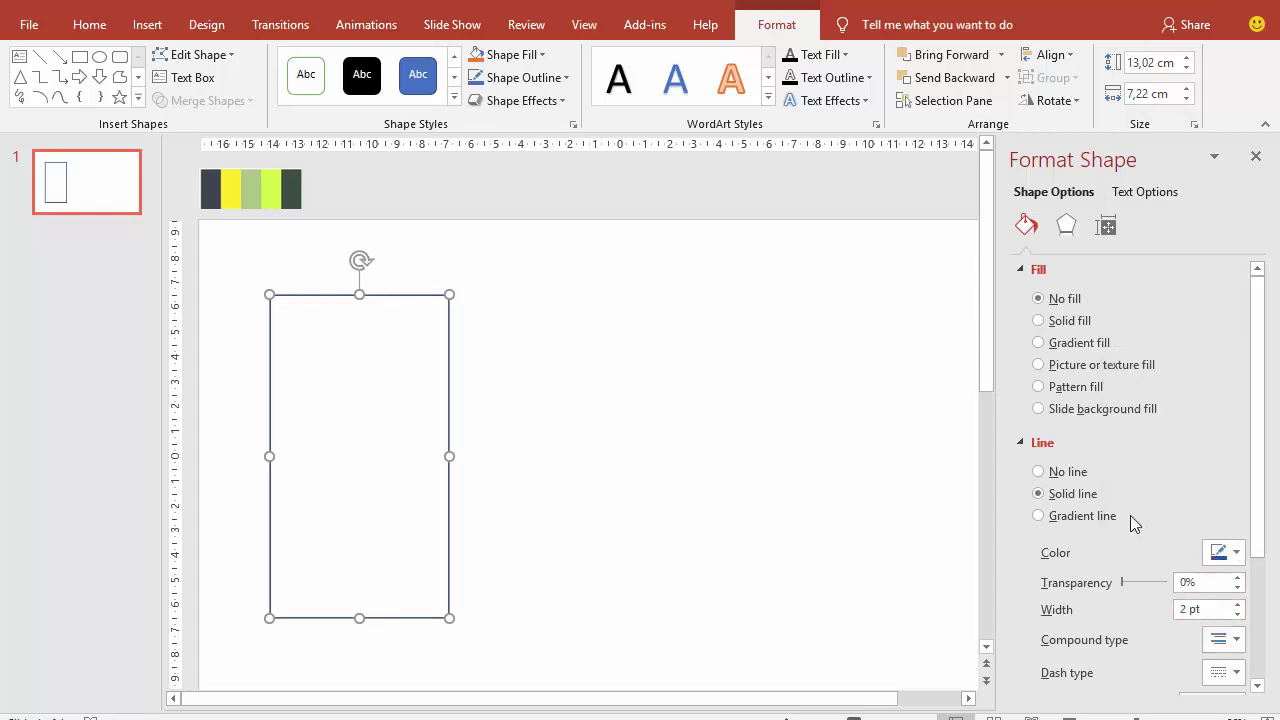
{"action": "left_click", "coordinate": [216, 186]}
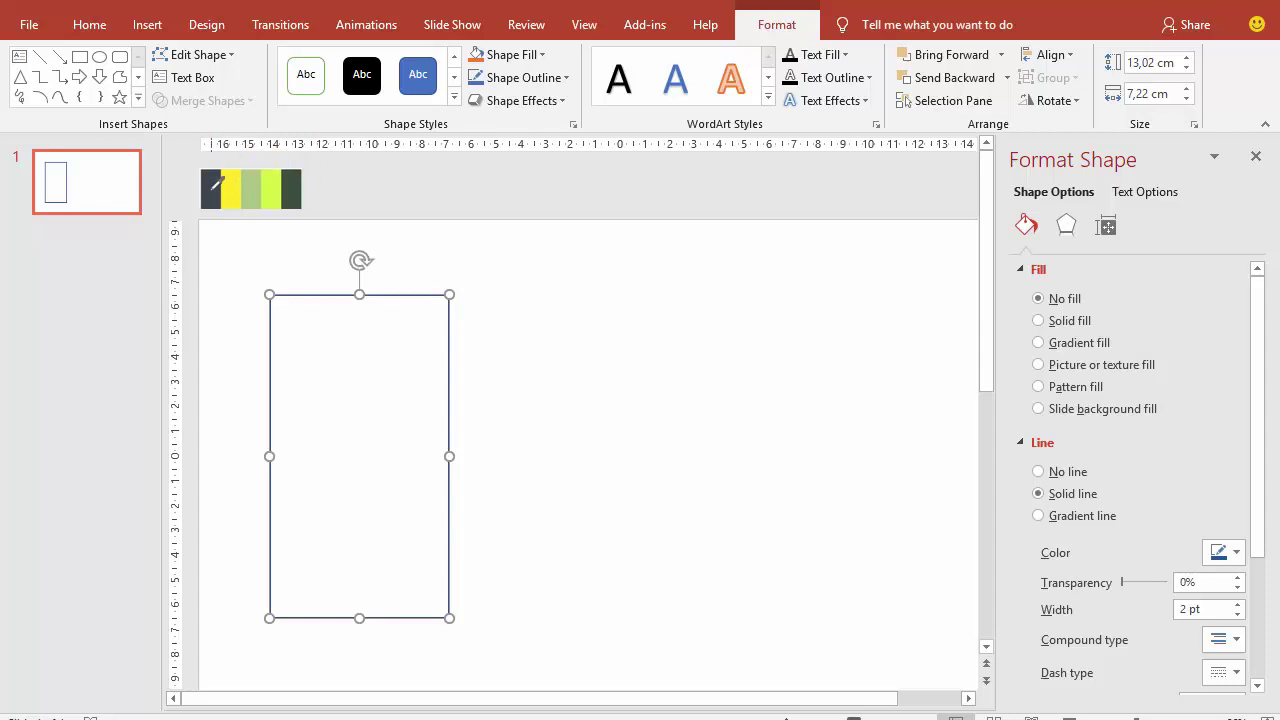
{"action": "left_click", "coordinate": [472, 340]}
- Duplicate the rectangle twice with Ctrl+D into an evenly spaced row of three
{"action": "left_click", "coordinate": [446, 330]}
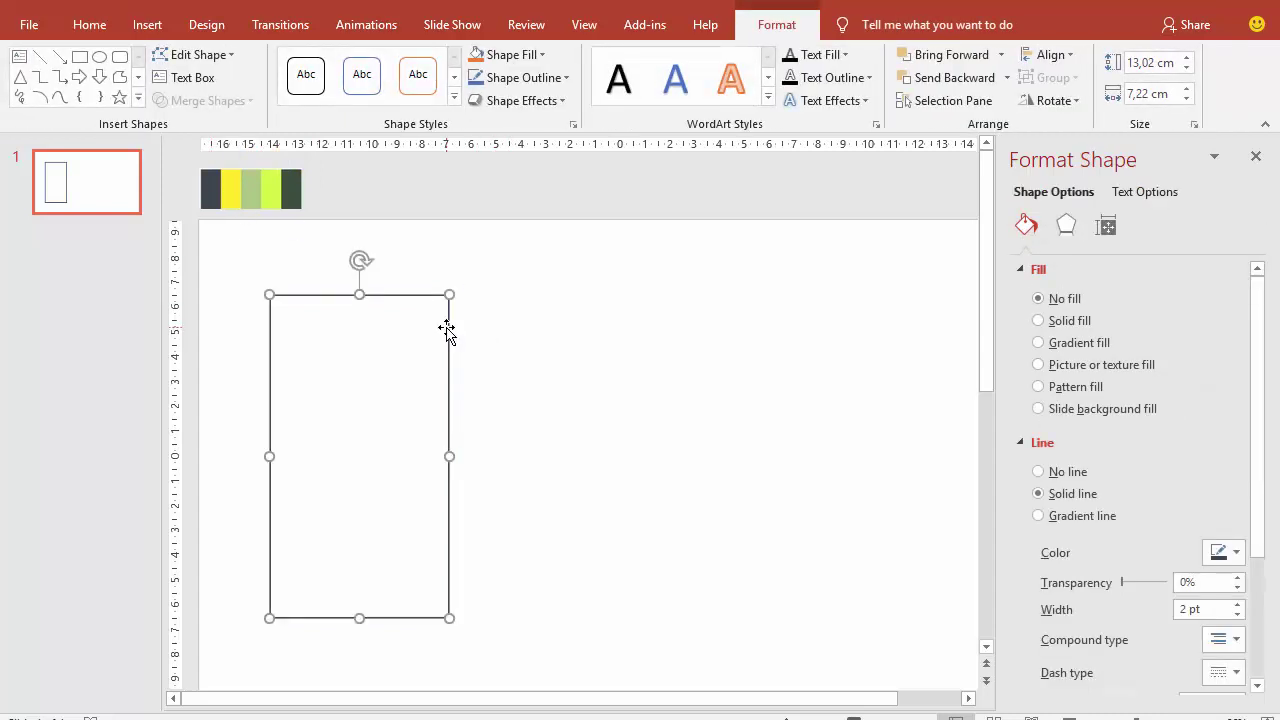
{"action": "key", "text": "ctrl+d"}
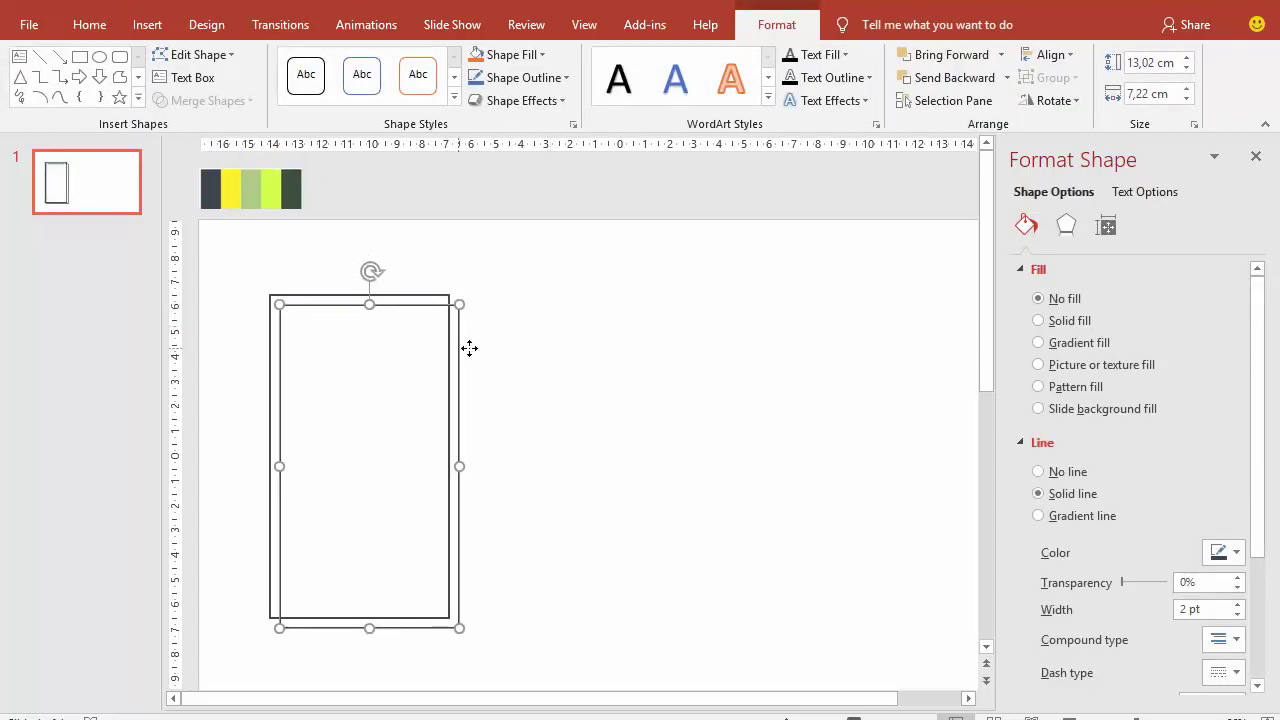
{"action": "left_click_drag", "start_coordinate": [459, 343], "coordinate": [666, 334]}
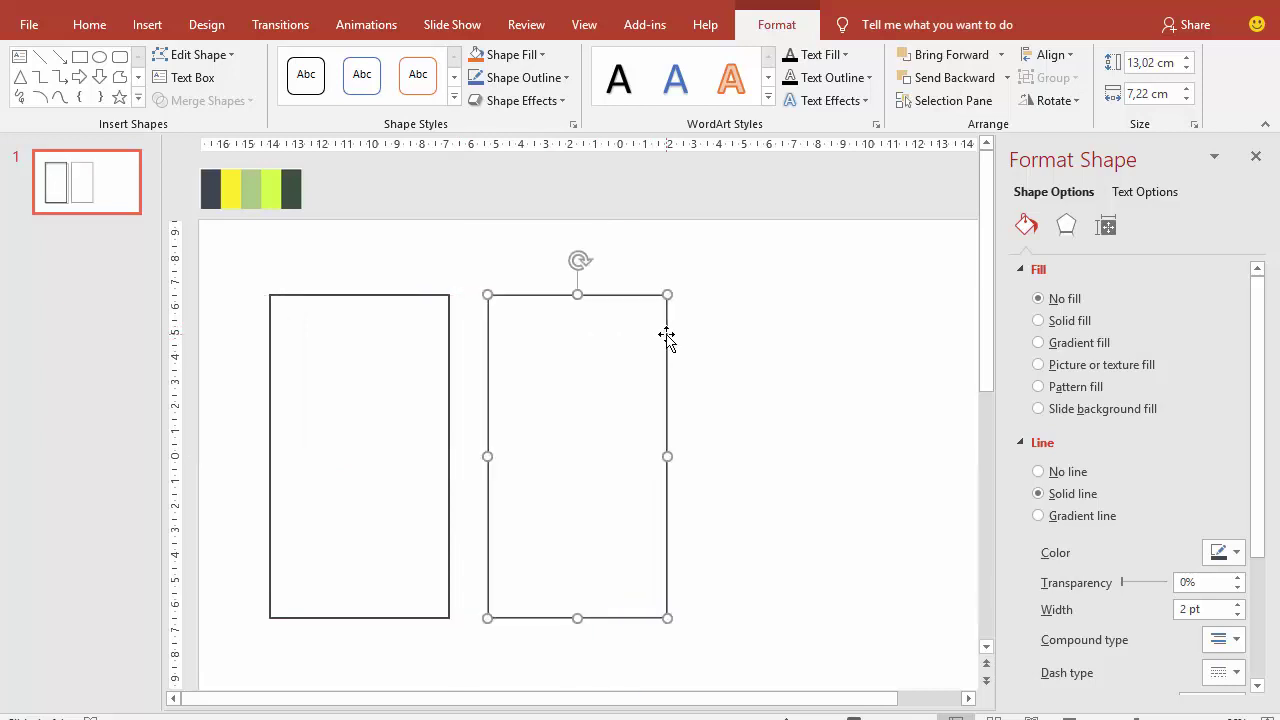
{"action": "key", "text": "ctrl+d"}
- Recolour the middle rectangle's outline to the palette's lime using the eyedropper
{"action": "left_click", "coordinate": [666, 338]}
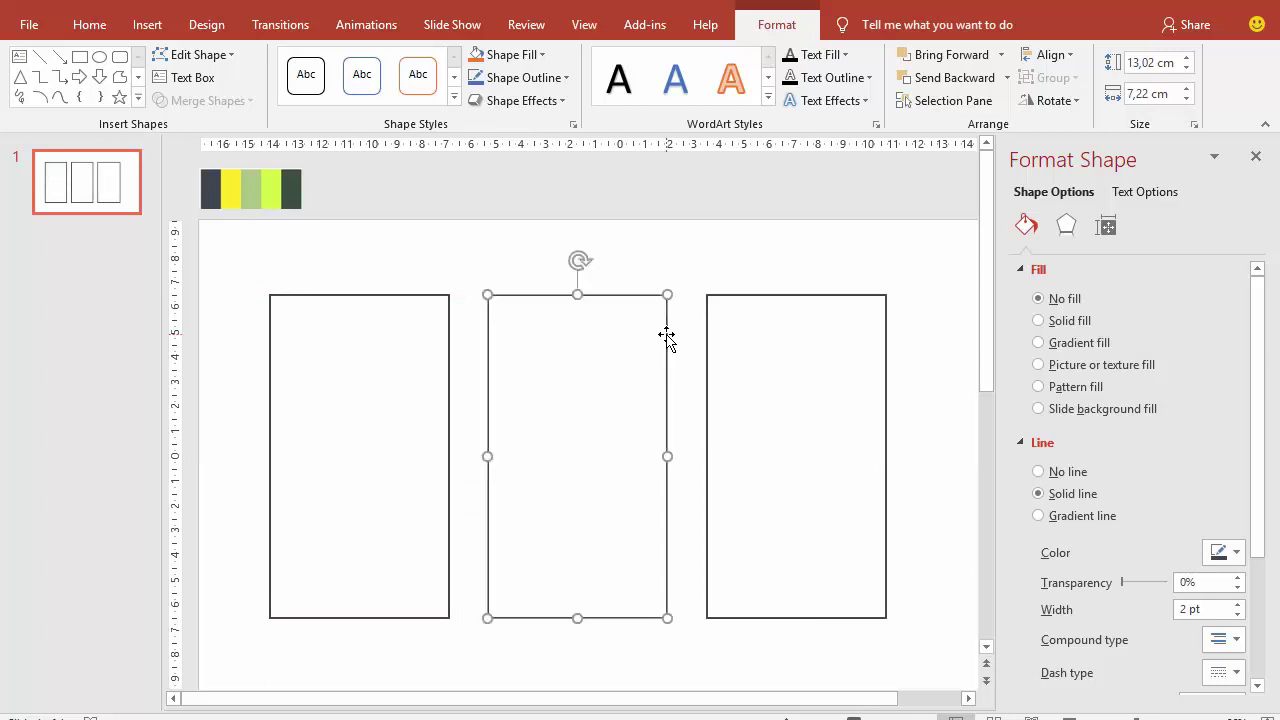
{"action": "left_click", "coordinate": [1229, 556]}
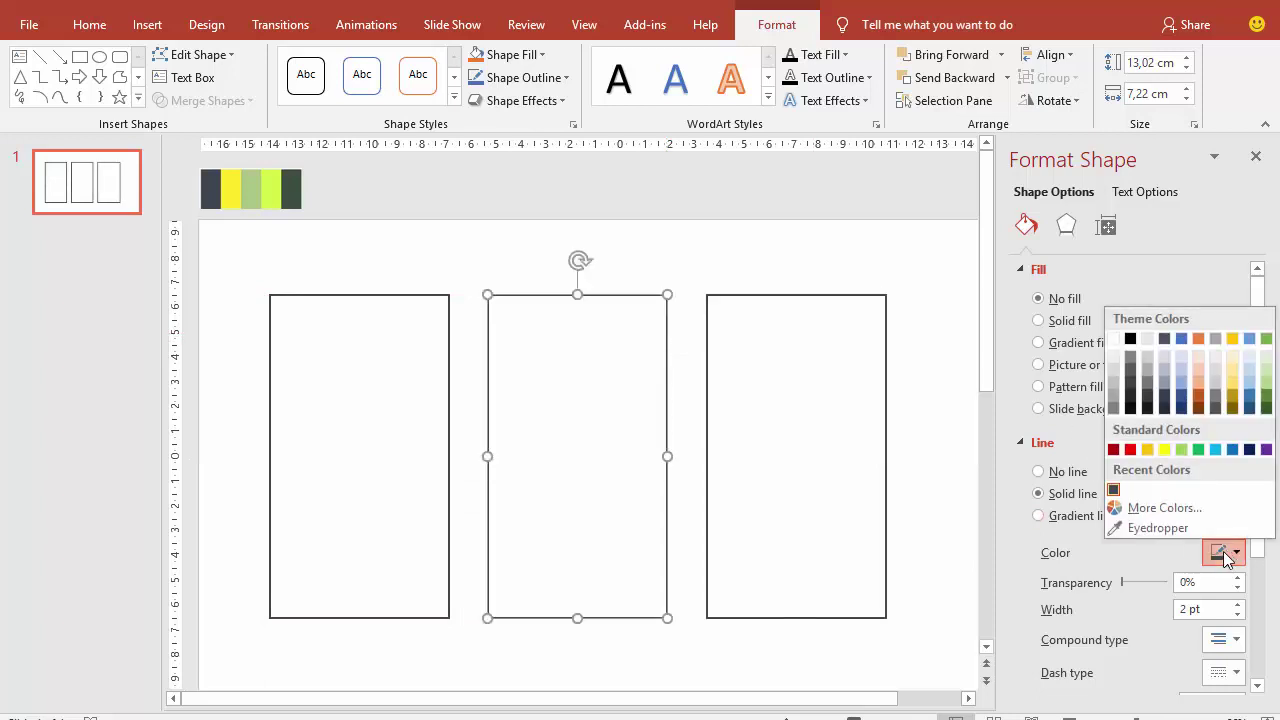
{"action": "left_click", "coordinate": [1135, 526]}
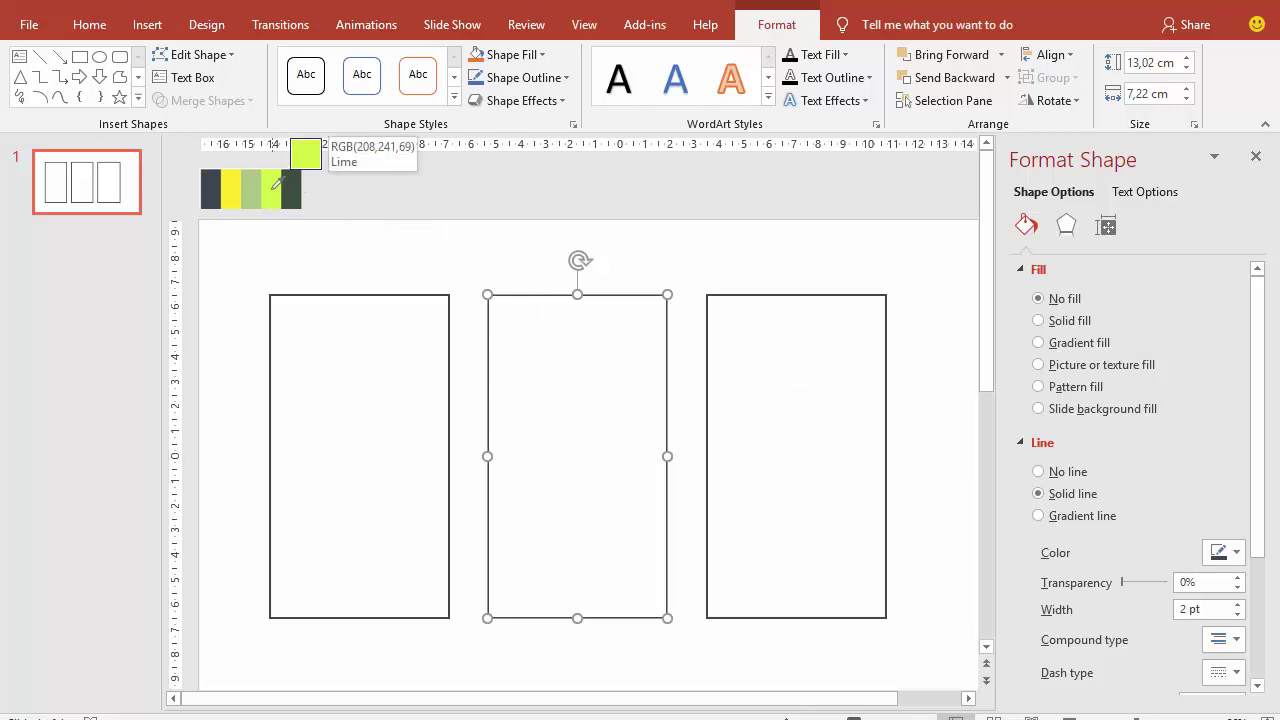
{"action": "left_click", "coordinate": [277, 184]}
{"action": "left_click", "coordinate": [449, 265]}
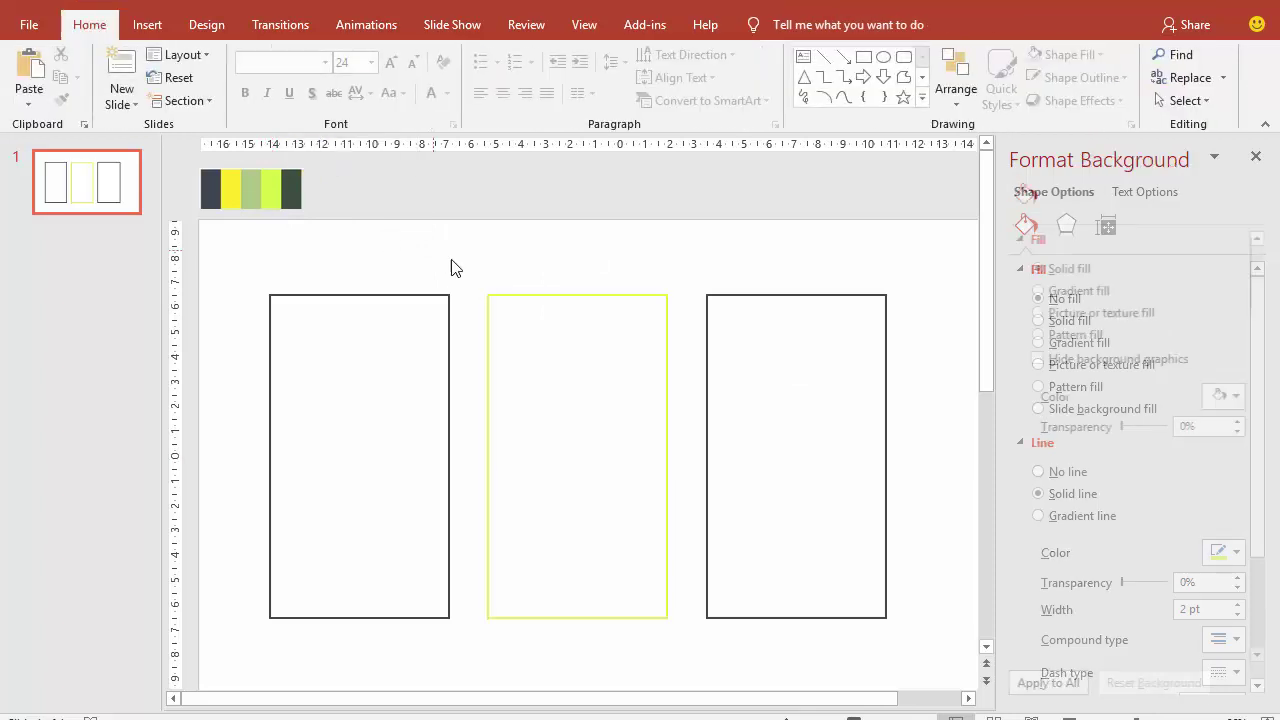
- Select all three rectangles and move them right to centre them on the slide
{"action": "scroll", "coordinate": [456, 268], "scroll_direction": "down", "scroll_amount": 2}
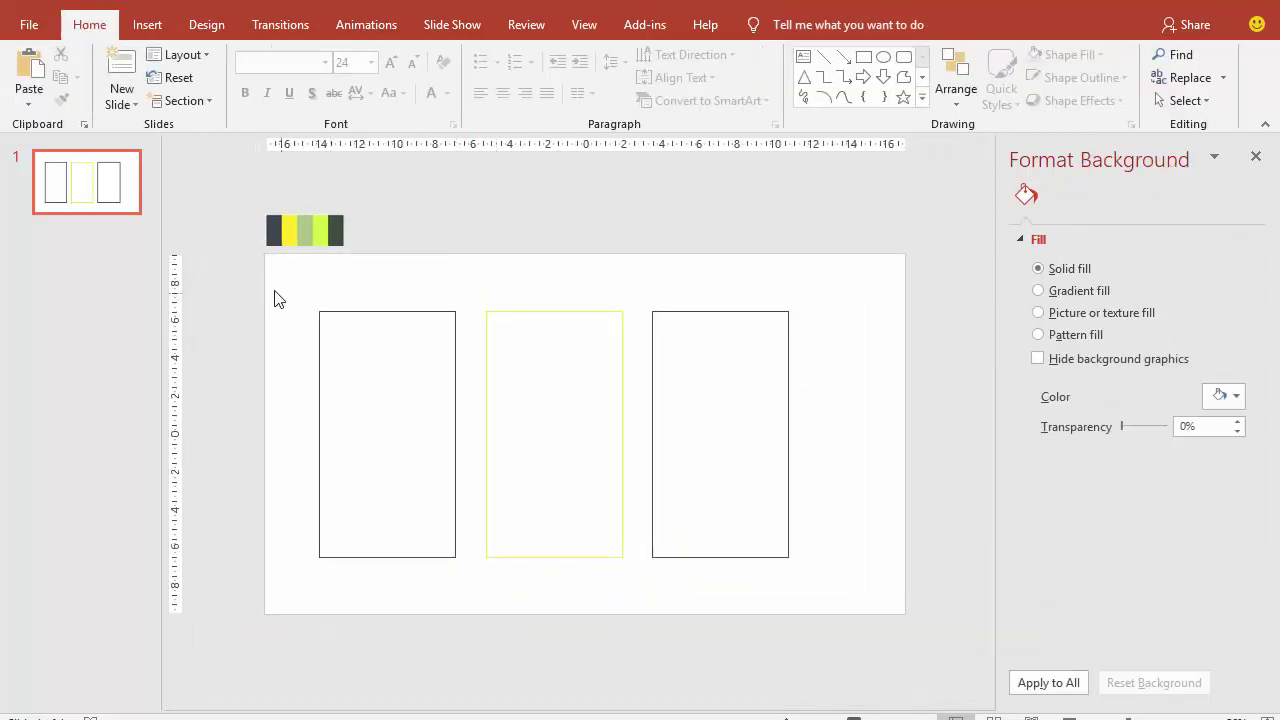
{"action": "mouse_move", "coordinate": [274, 292]}
{"action": "left_mouse_down"}
{"action": "mouse_move", "coordinate": [690, 408]}
{"action": "mouse_move", "coordinate": [815, 588]}
{"action": "left_mouse_up"}
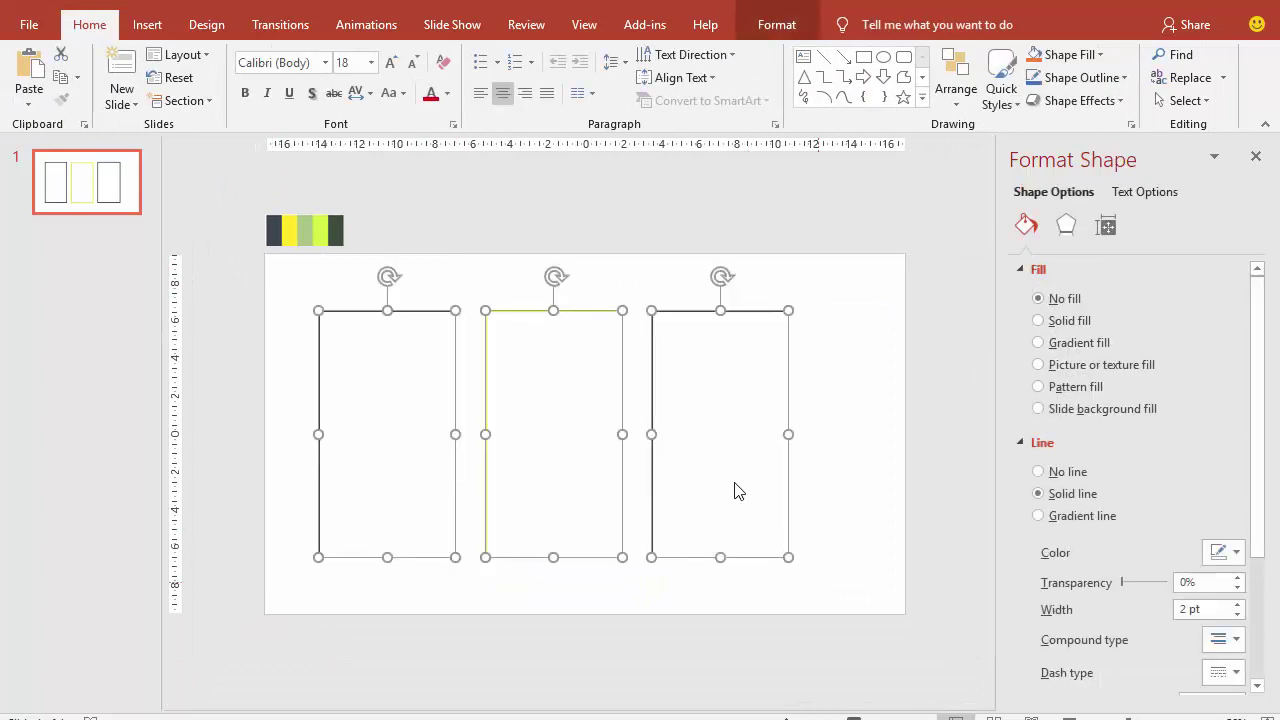
{"action": "left_click_drag", "start_coordinate": [651, 392], "coordinate": [674, 394]}
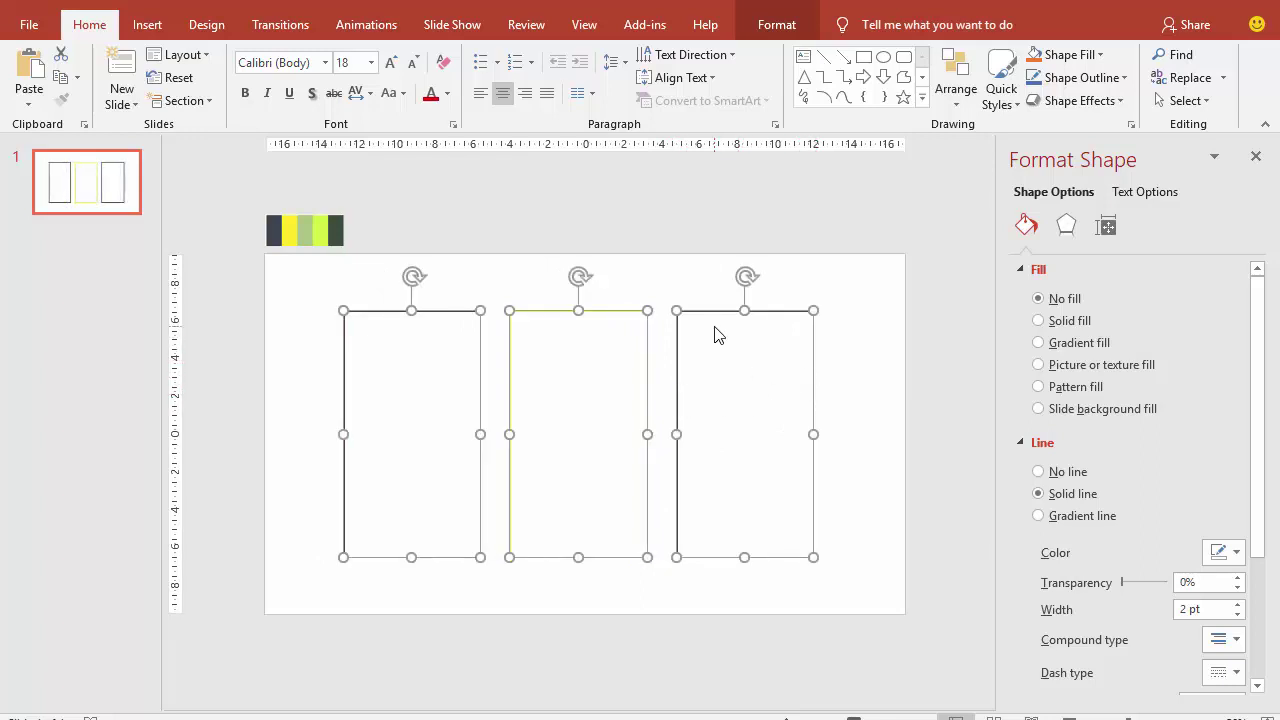
{"action": "left_click", "coordinate": [680, 278]}
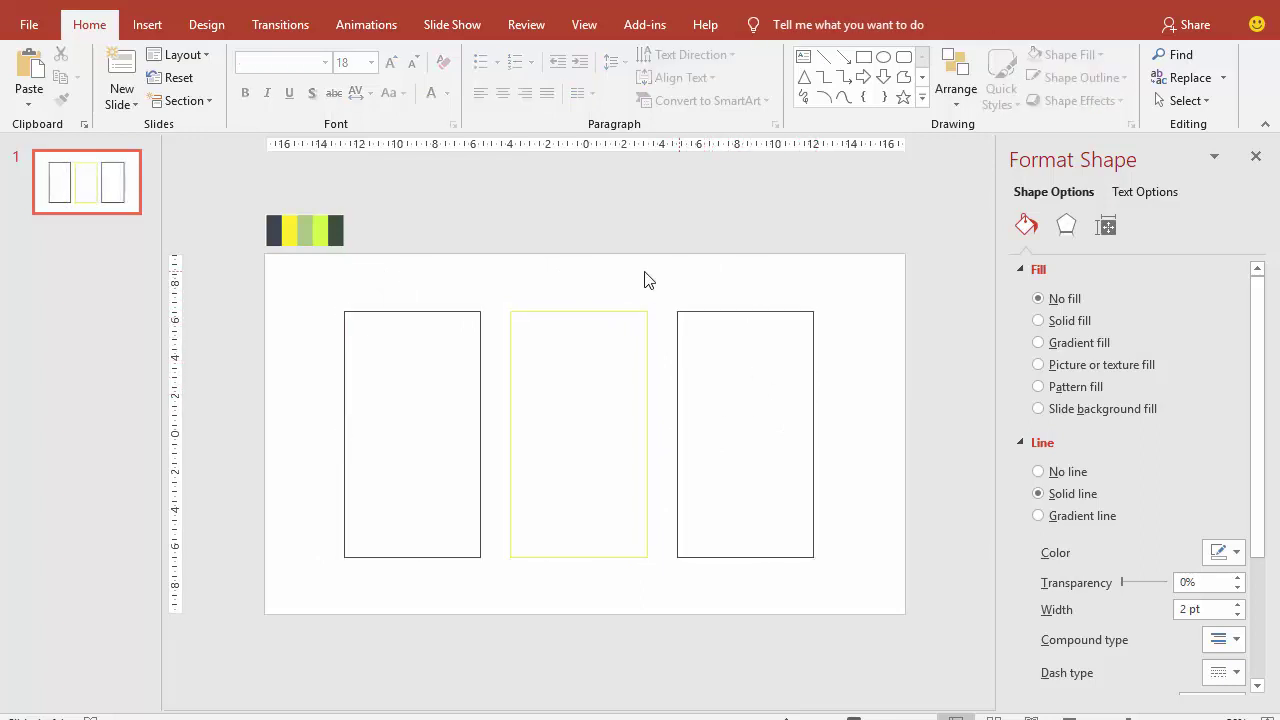
- Add a 'Judul Disini' text box at the top of the left card
{"action": "left_click", "coordinate": [150, 24]}
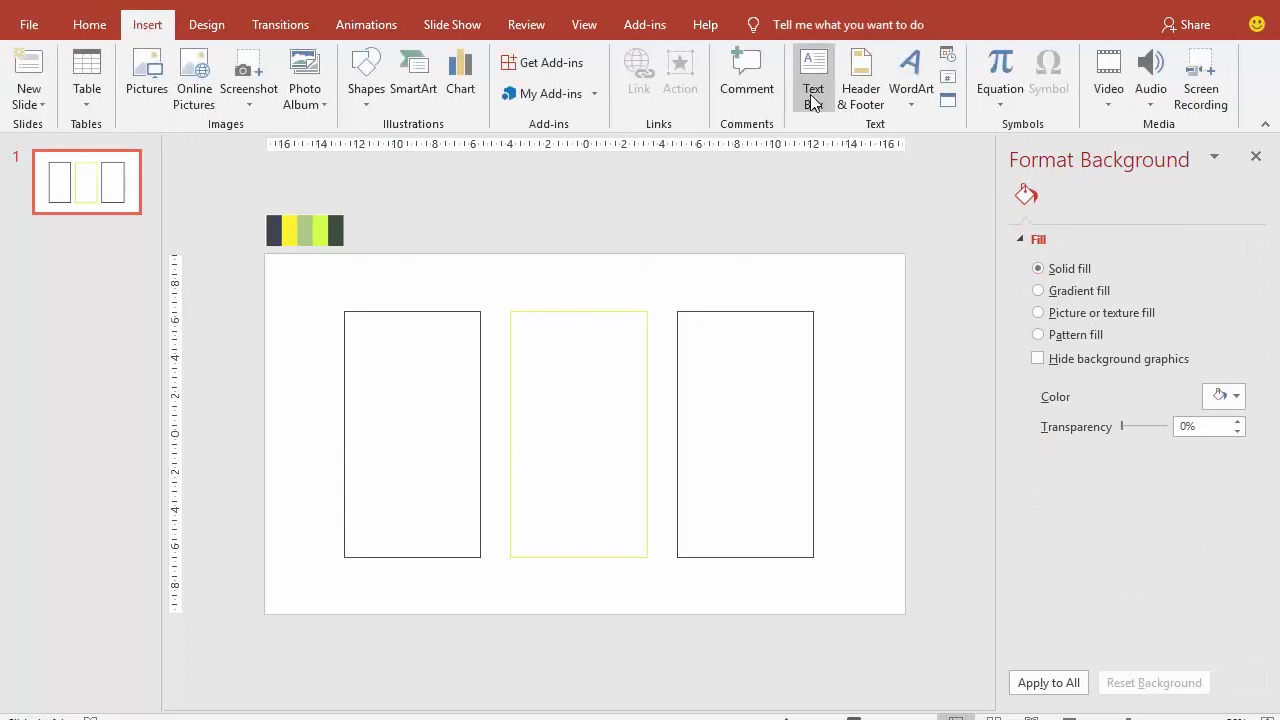
{"action": "left_click", "coordinate": [810, 92]}
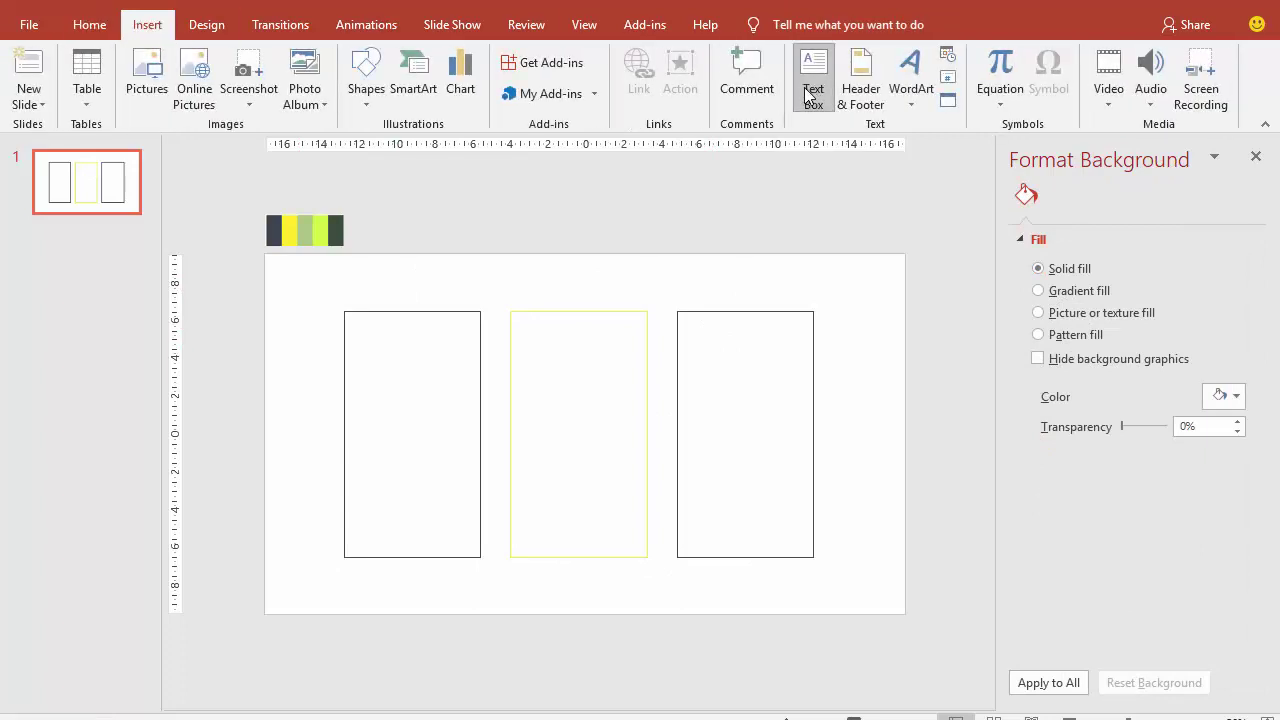
{"action": "left_click", "coordinate": [498, 275]}
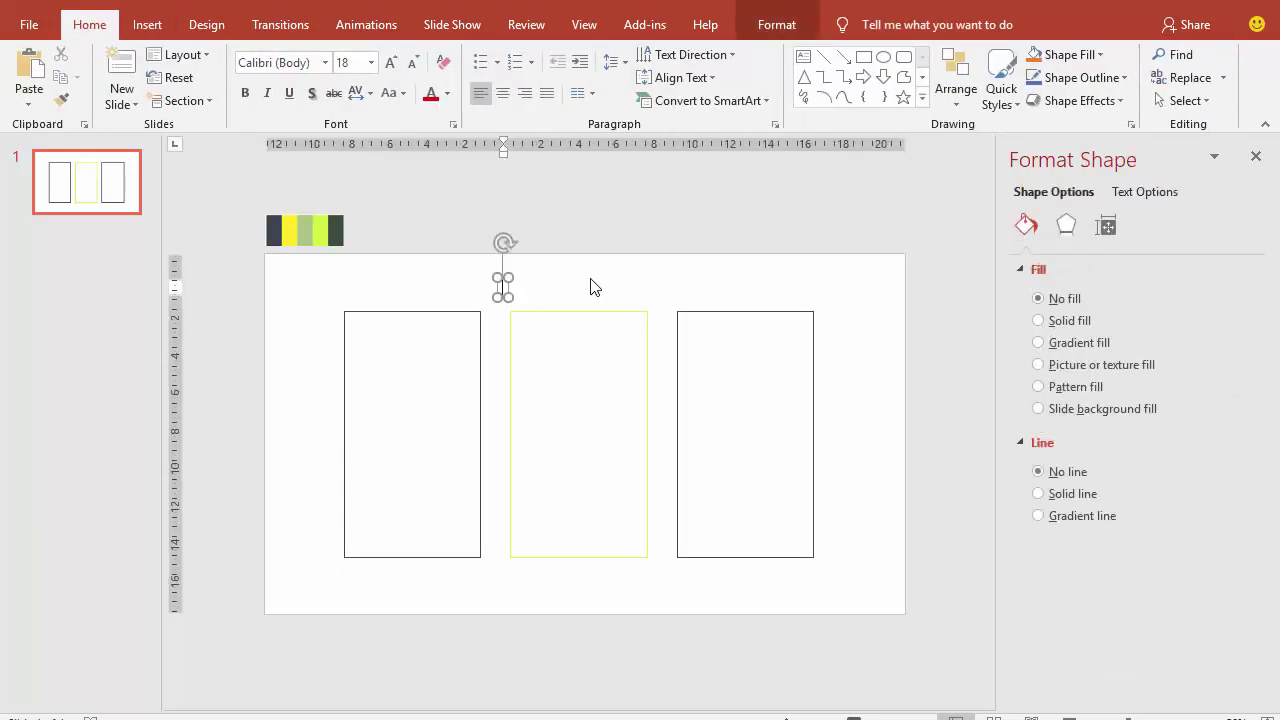
{"action": "type", "text": "Judul D"}
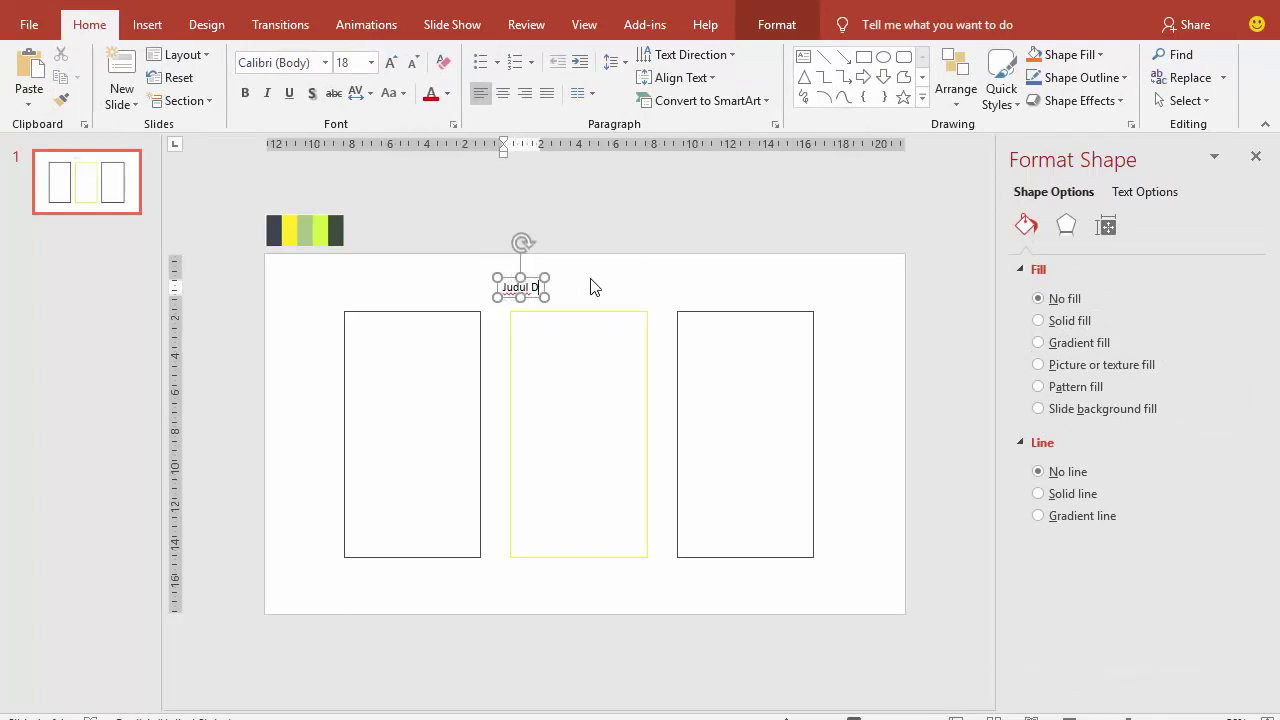
{"action": "type", "text": "isini"}
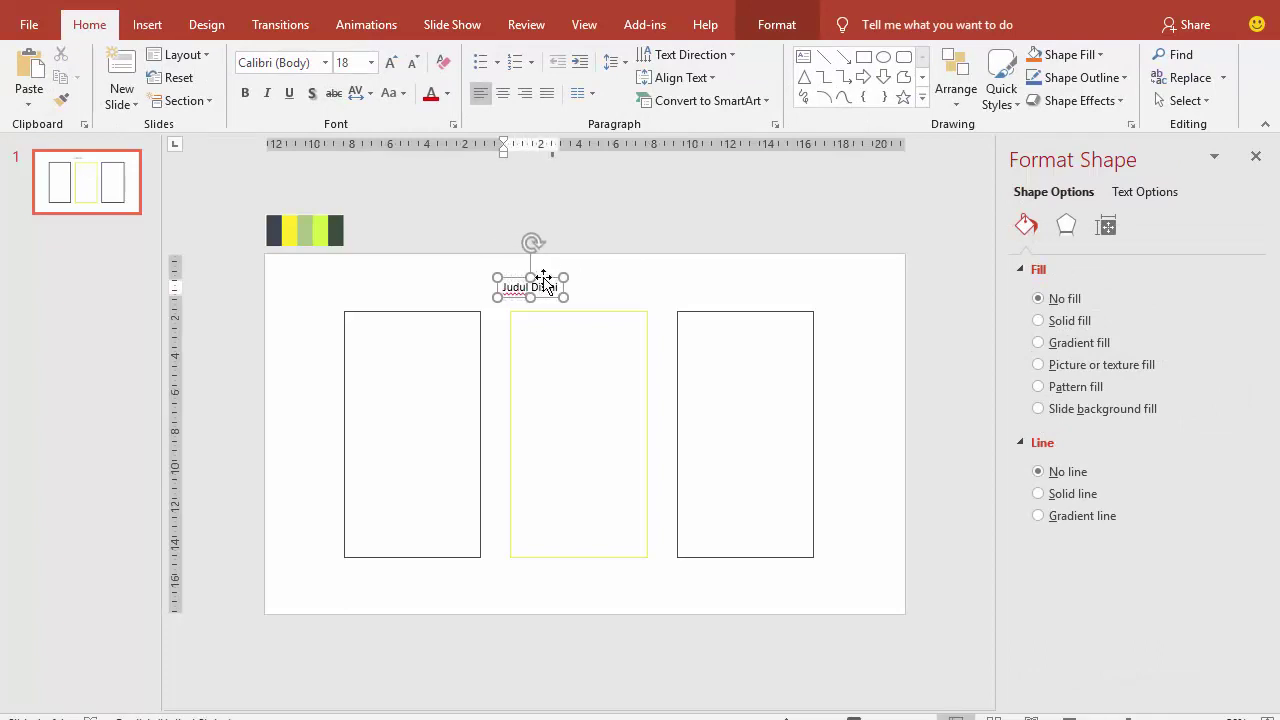
{"action": "left_click_drag", "start_coordinate": [531, 279], "coordinate": [407, 323]}
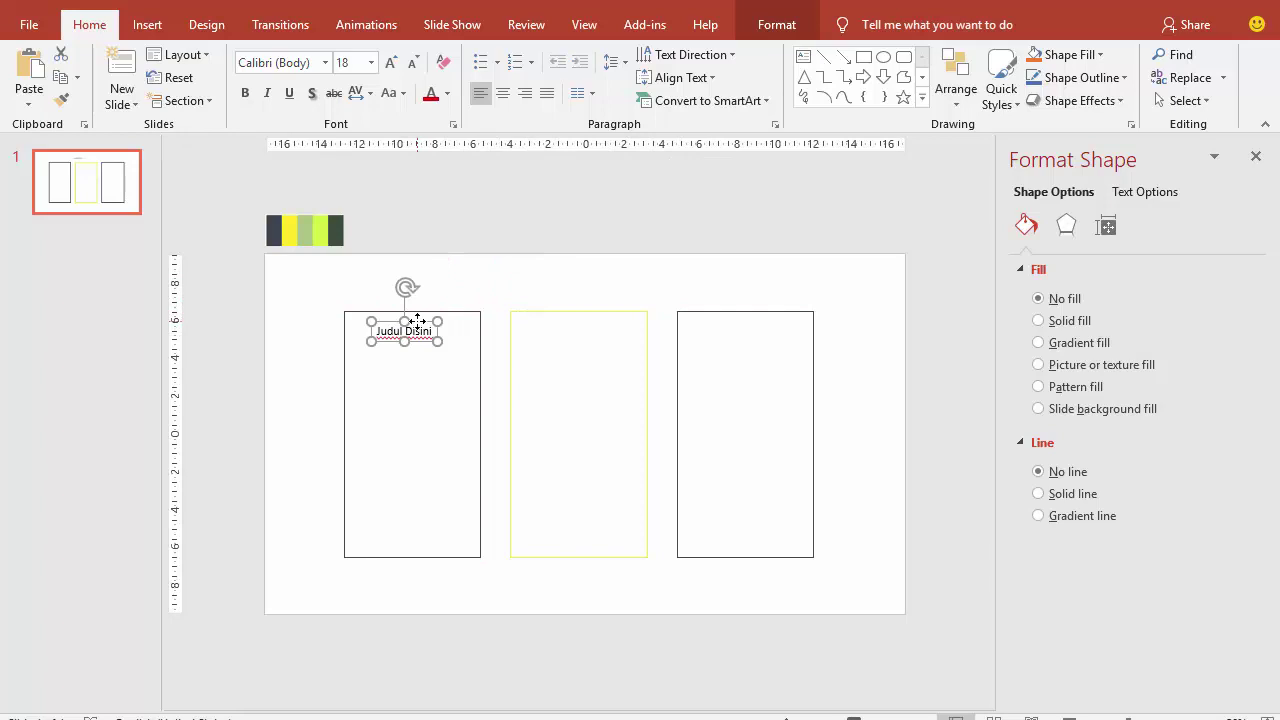
- Format the title as Gotham Bold, 16 pt, dark grey
{"action": "left_click", "coordinate": [317, 64]}
{"action": "type", "text": "Gotham Bold"}
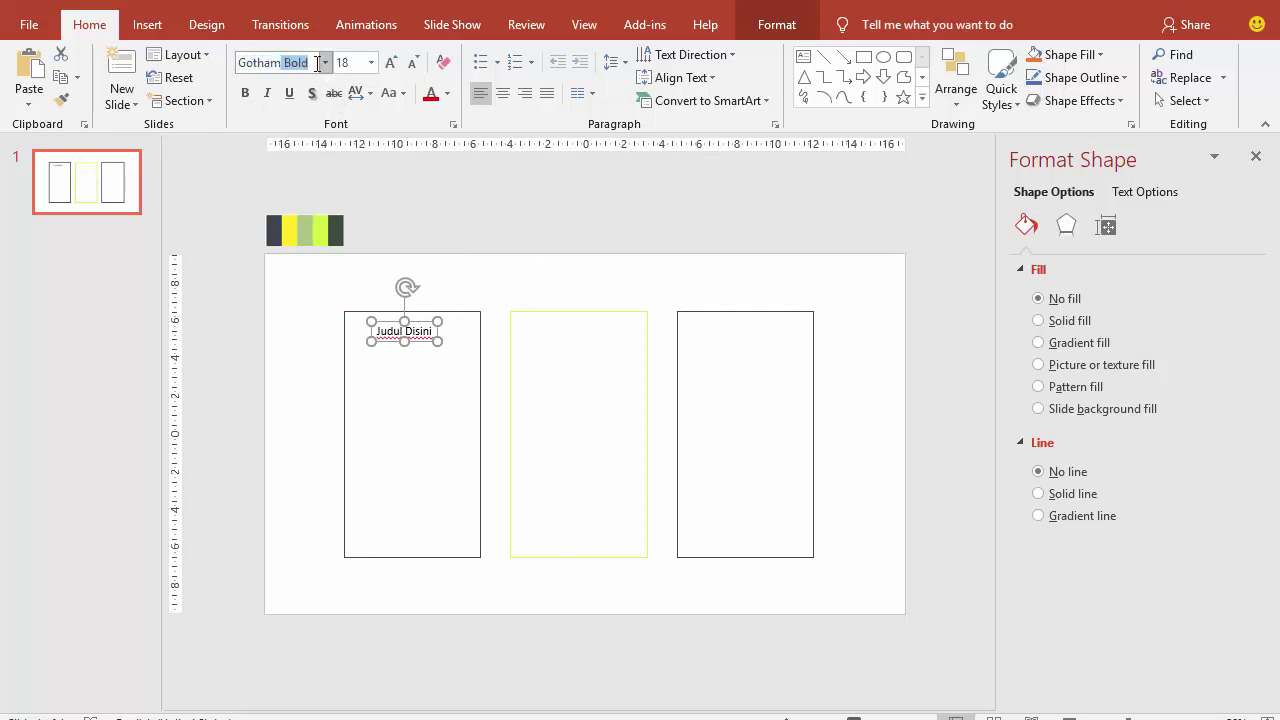
{"action": "key", "text": "Return"}
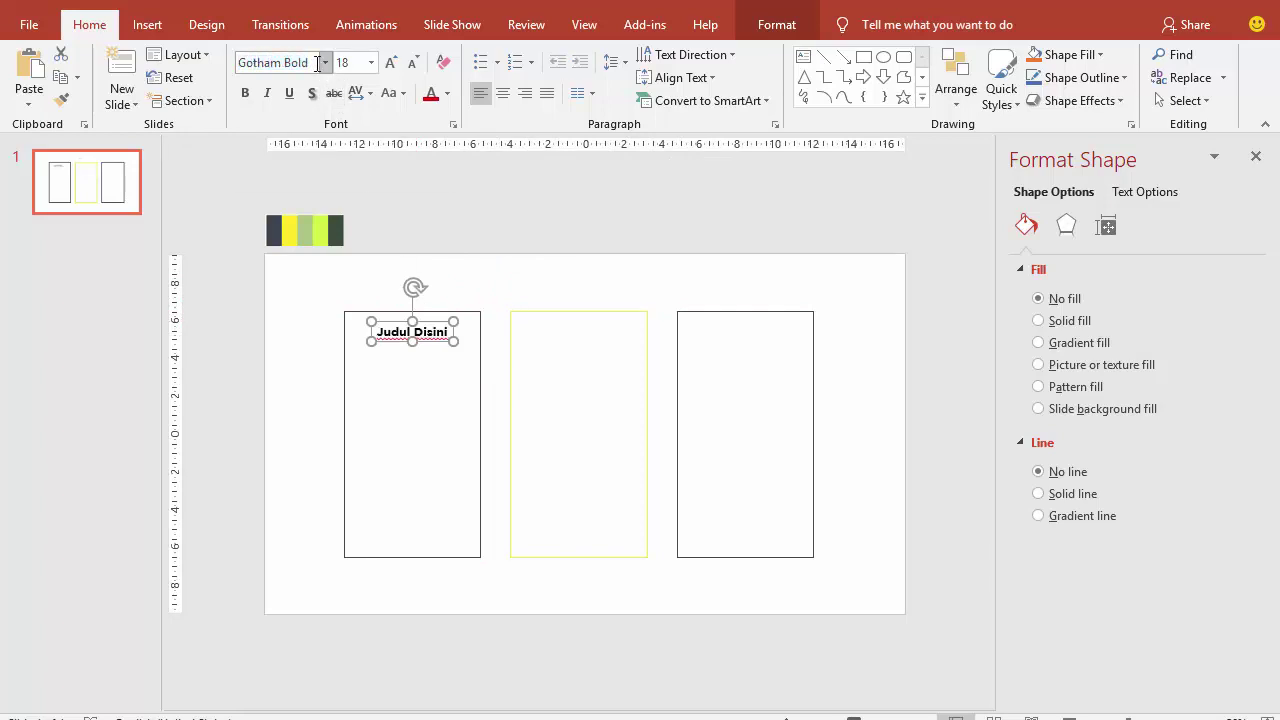
{"action": "left_click", "coordinate": [371, 62]}
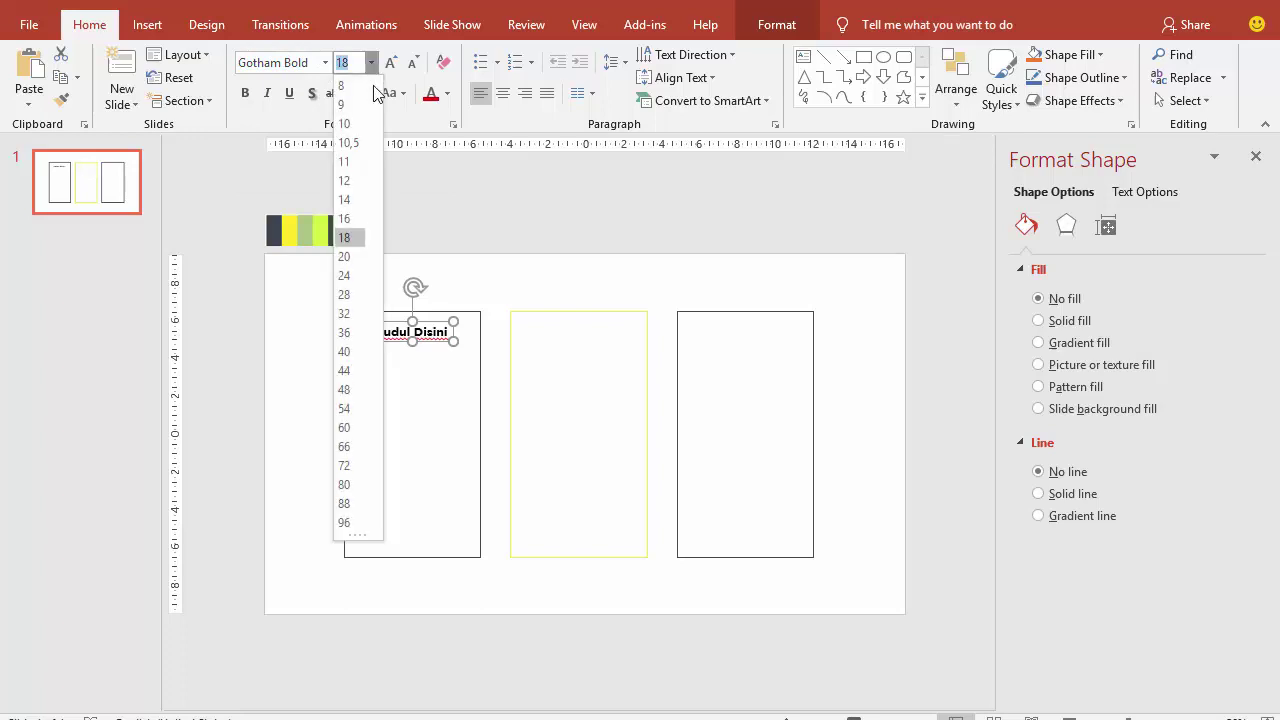
{"action": "left_click", "coordinate": [345, 220]}
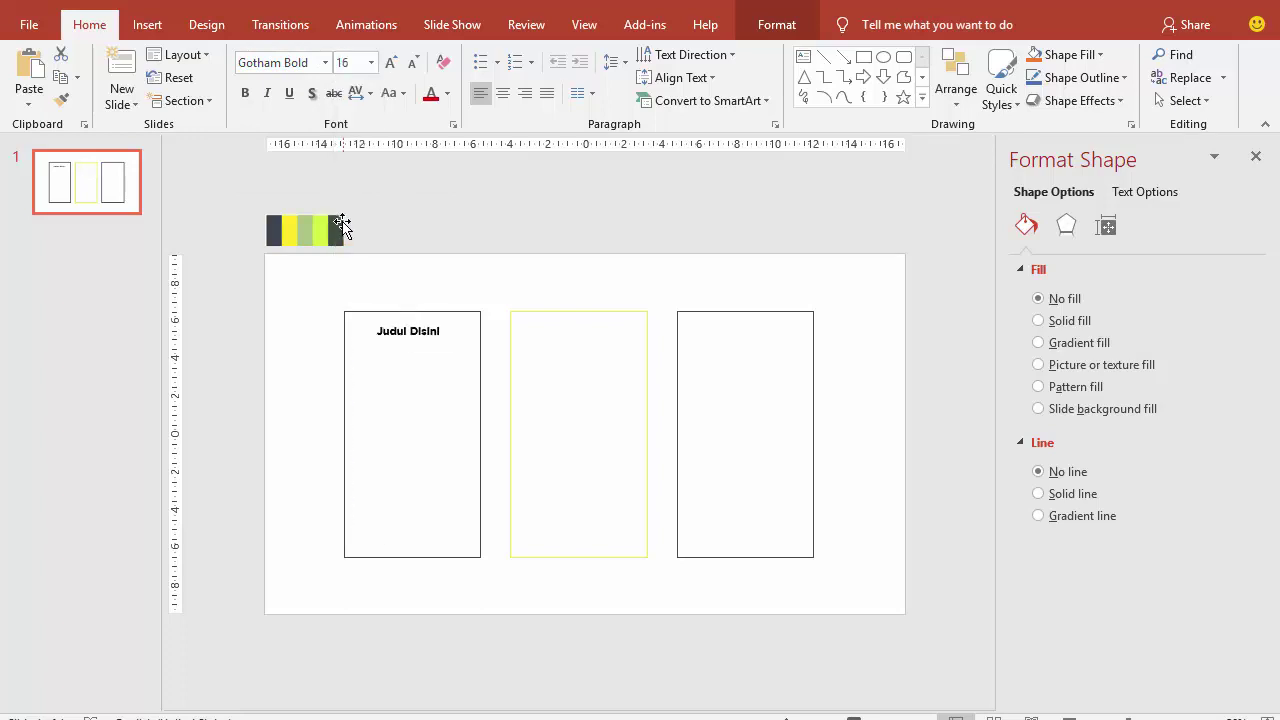
{"action": "left_click", "coordinate": [447, 93]}
{"action": "left_click", "coordinate": [444, 288]}
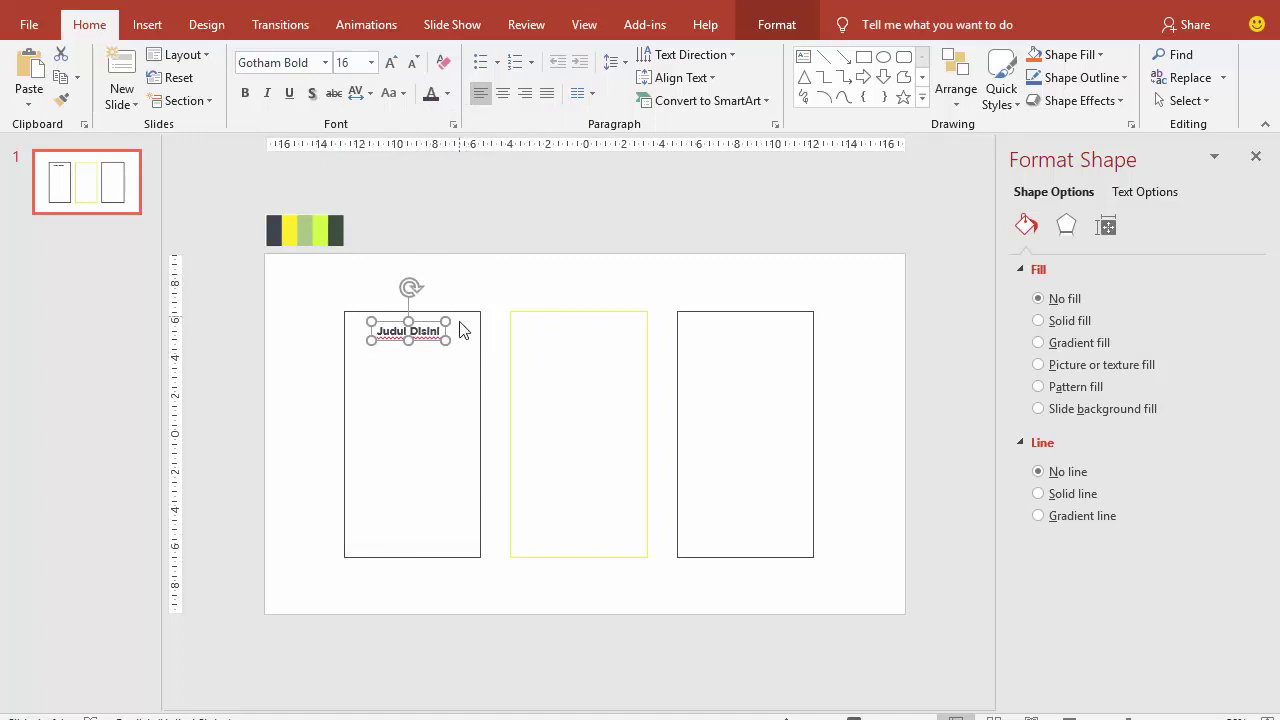
- Copy the title below it, change it to 'Rp. 450' and enlarge to 72 pt
{"action": "left_click_drag", "start_coordinate": [445, 338], "coordinate": [412, 372]}
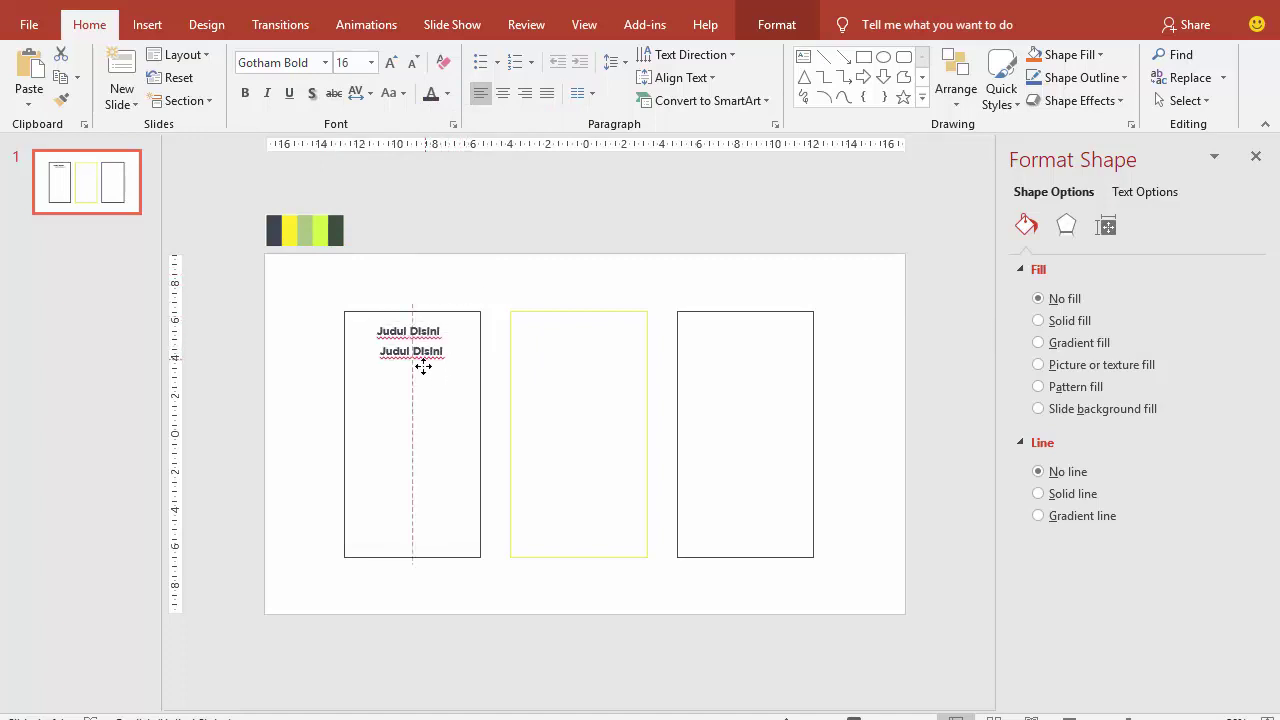
{"action": "triple_click", "coordinate": [380, 363]}
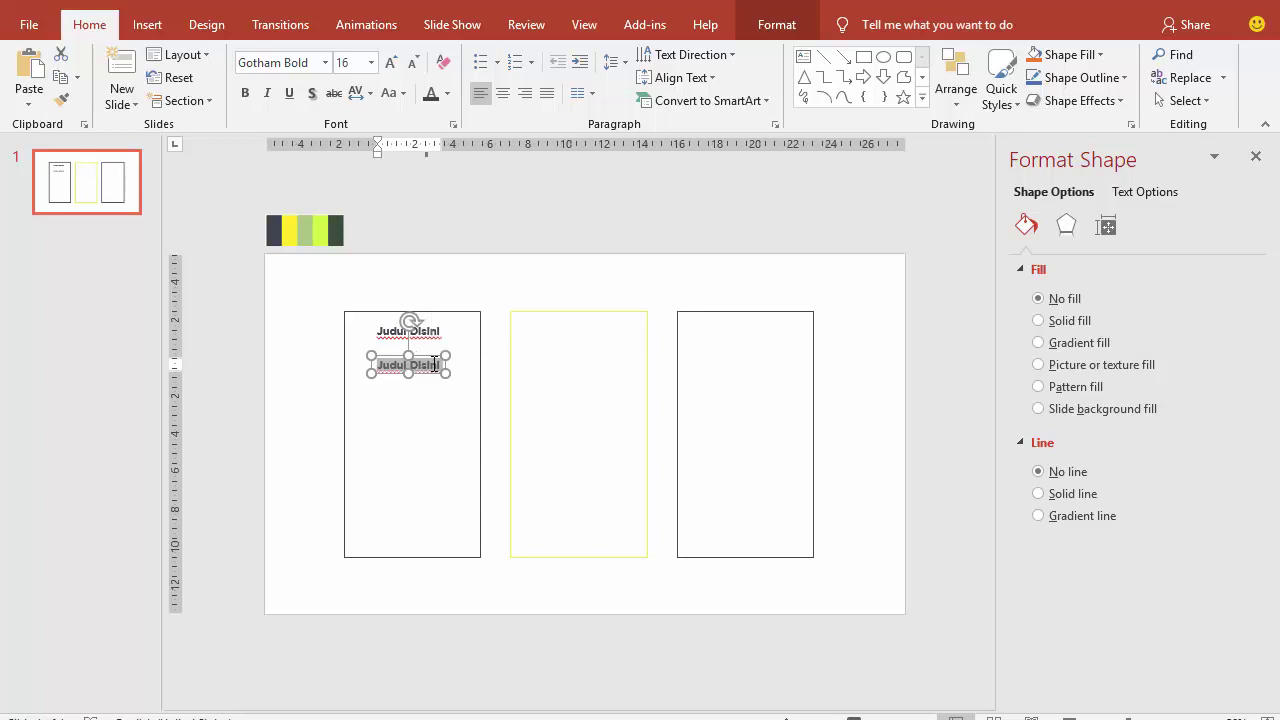
{"action": "type", "text": "Ro"}
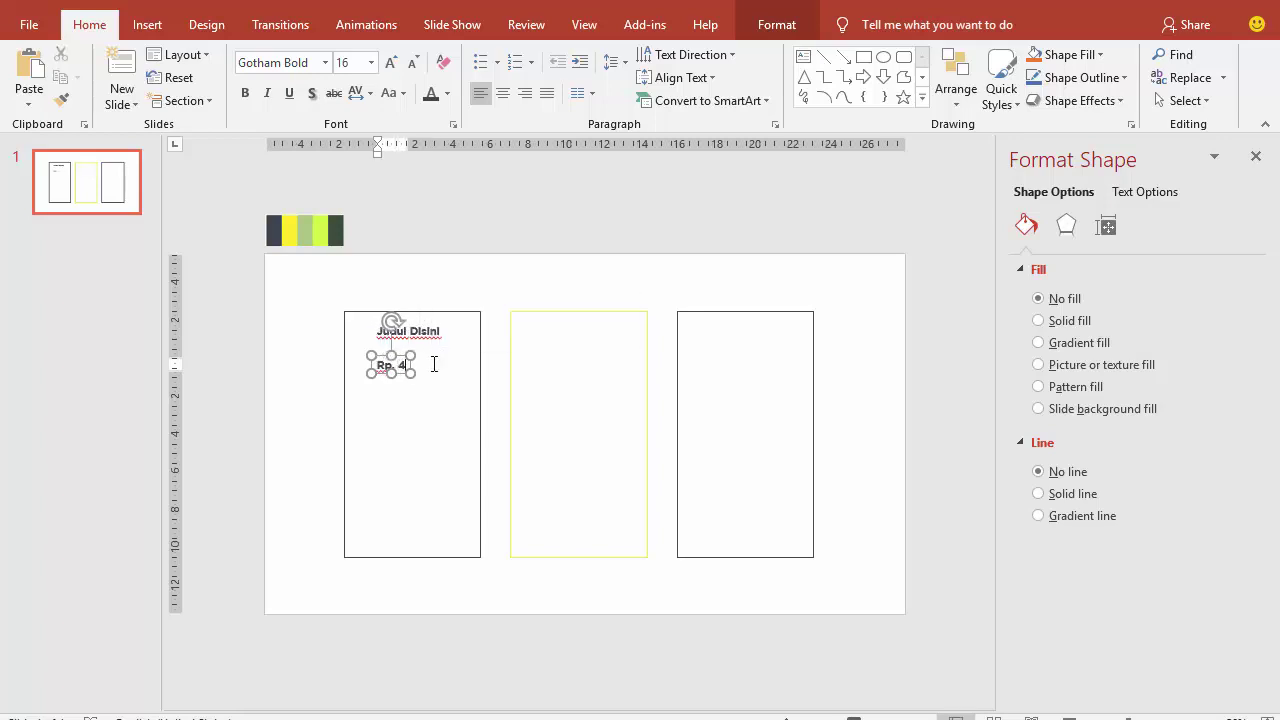
{"action": "type", "text": ". 450"}
{"action": "left_click", "coordinate": [425, 365]}
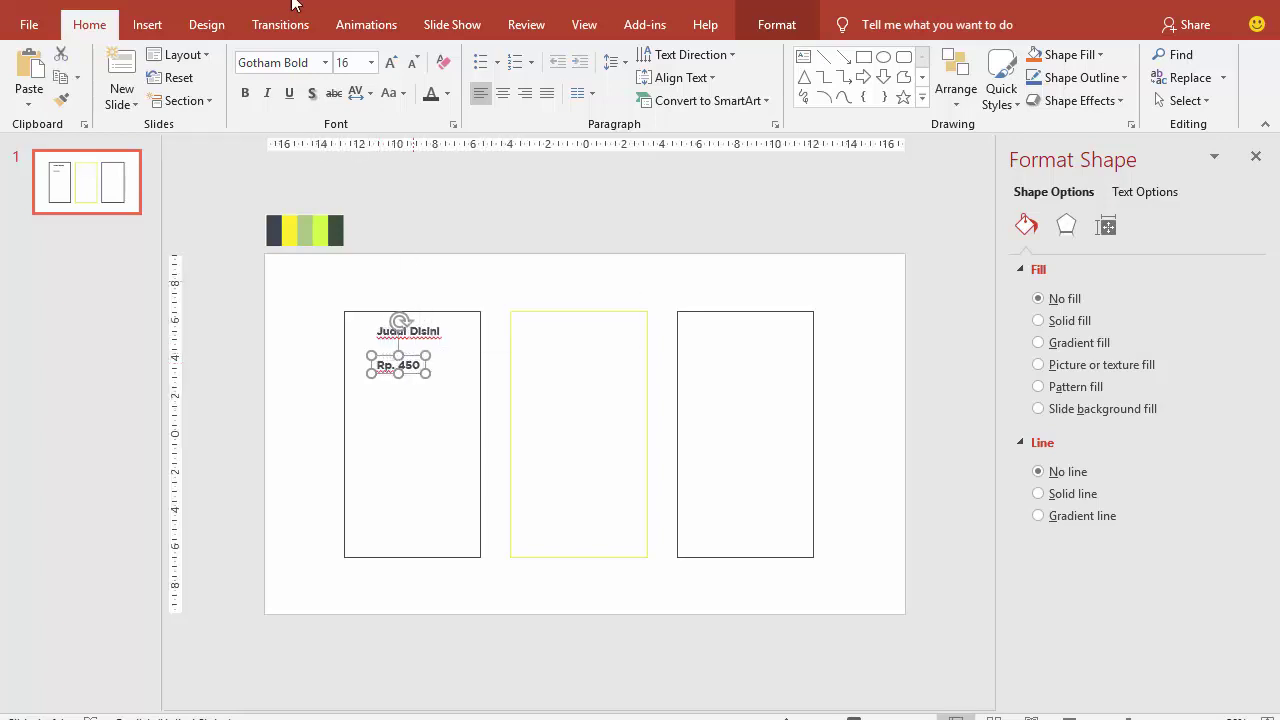
{"action": "left_click", "coordinate": [369, 62]}
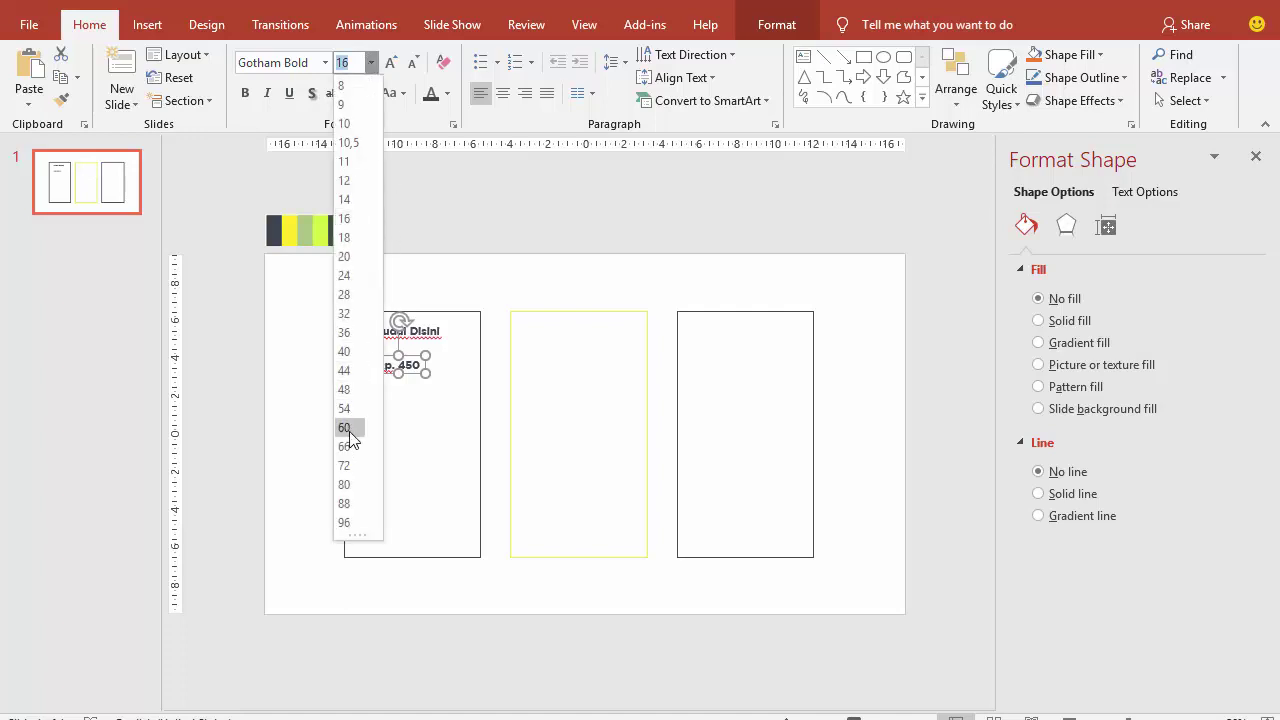
{"action": "left_click", "coordinate": [358, 476]}
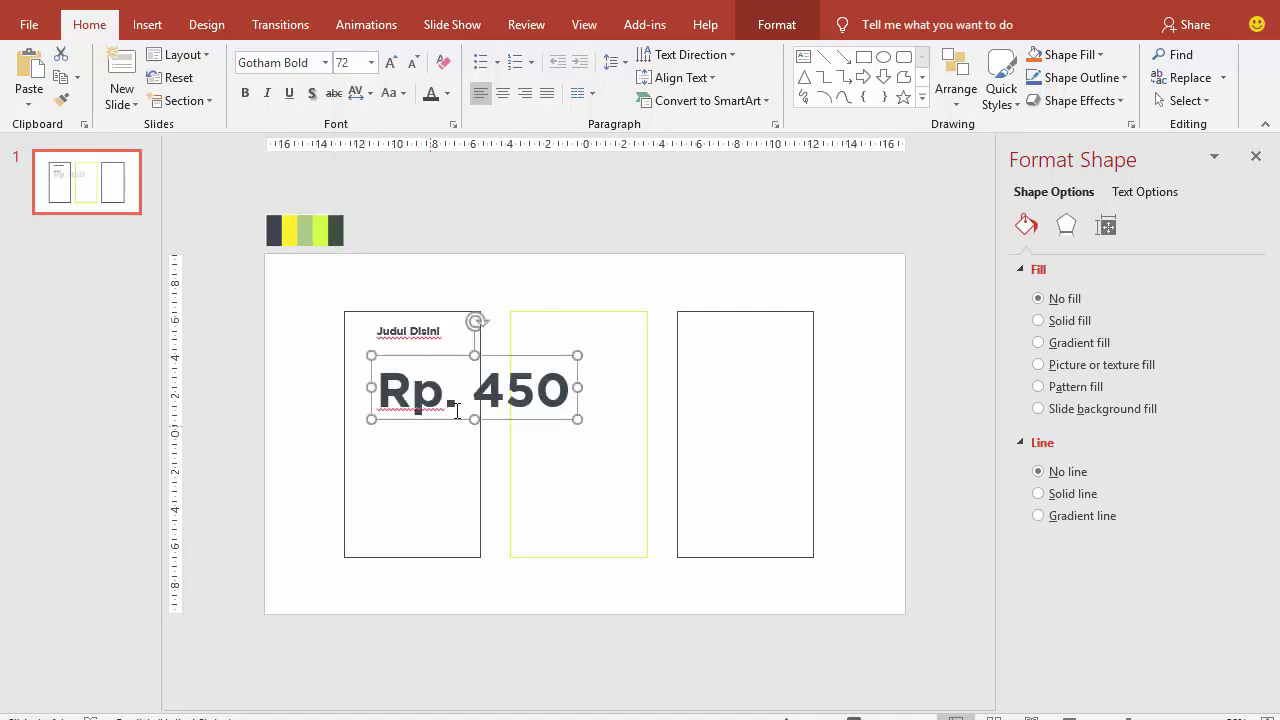
{"action": "left_click", "coordinate": [371, 62]}
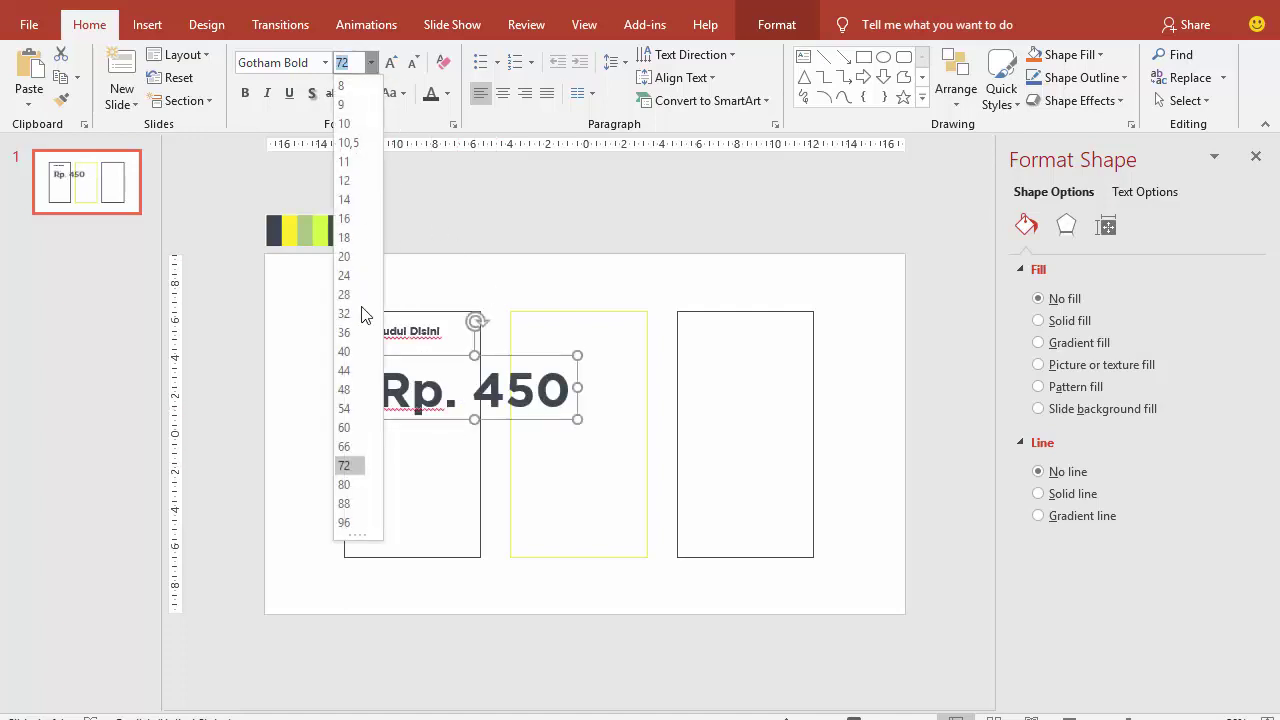
- Resize the price to 48 pt, shrink its 'Rp.' prefix to 18 pt, and position it under the title
{"action": "left_click", "coordinate": [351, 392]}
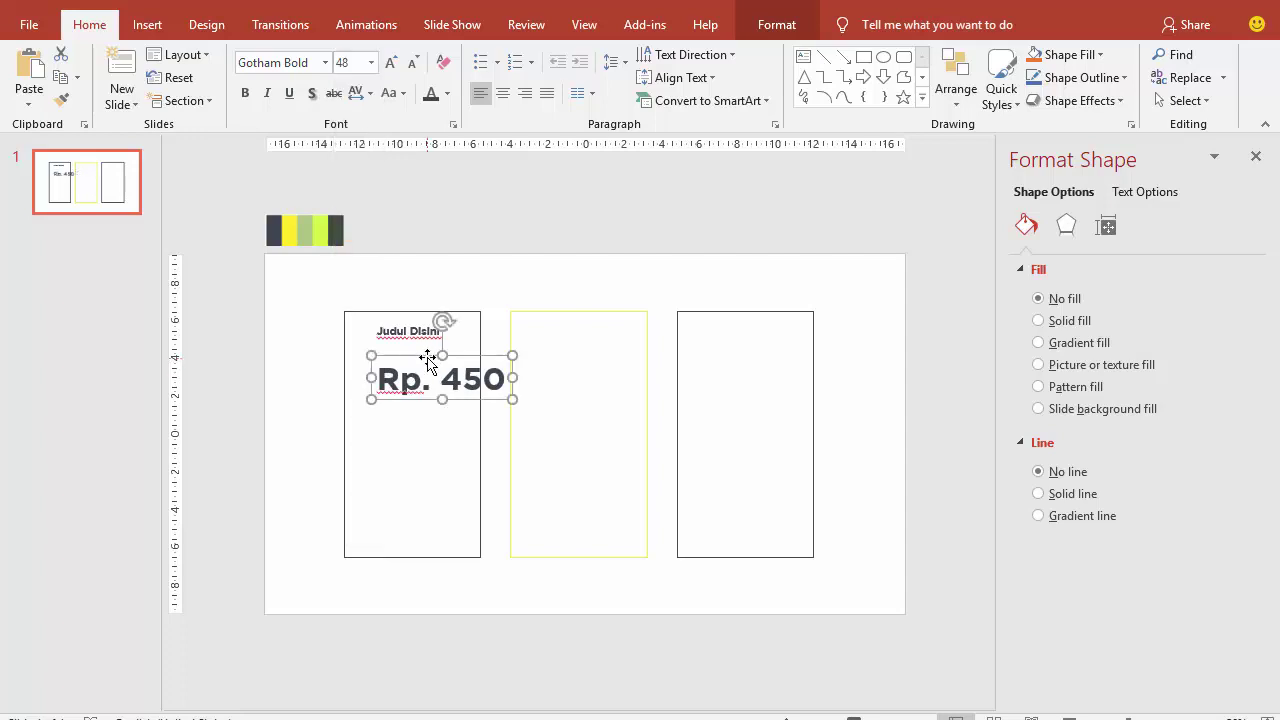
{"action": "mouse_move", "coordinate": [432, 358]}
{"action": "left_mouse_down"}
{"action": "mouse_move", "coordinate": [403, 340]}
{"action": "mouse_move", "coordinate": [450, 341]}
{"action": "left_mouse_up"}
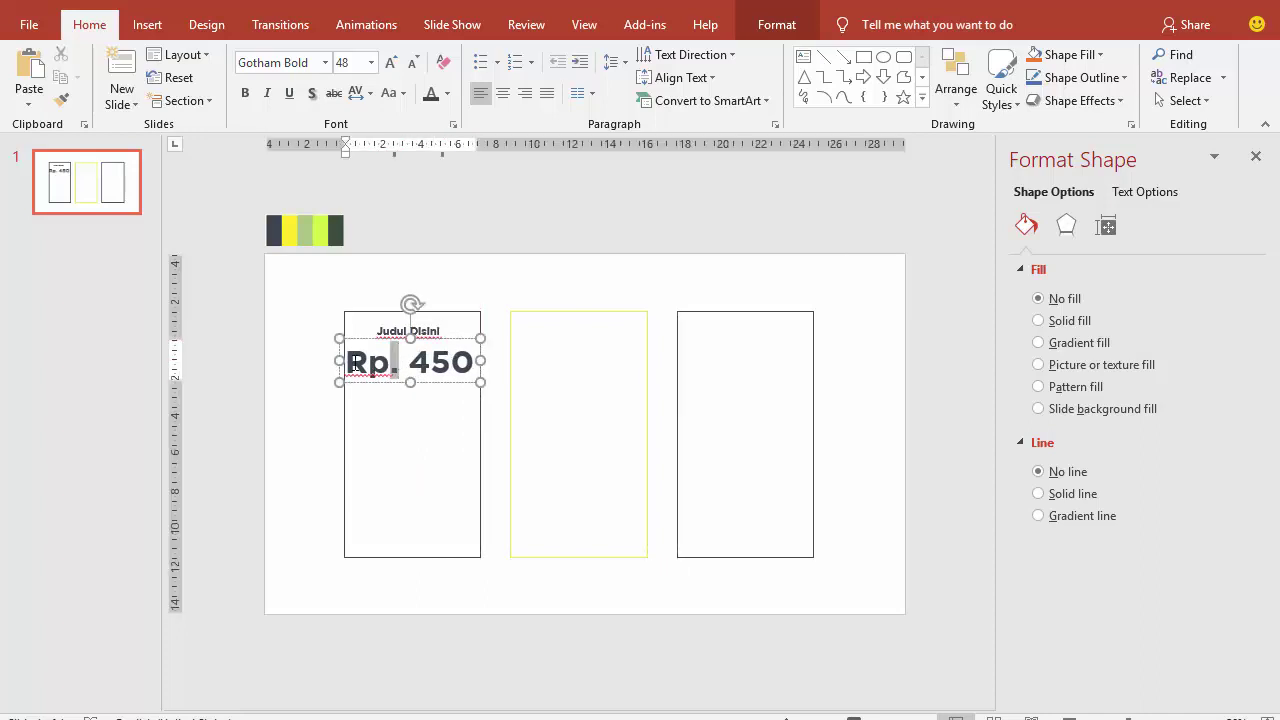
{"action": "left_click_drag", "start_coordinate": [412, 364], "coordinate": [343, 364]}
{"action": "left_click", "coordinate": [369, 63]}
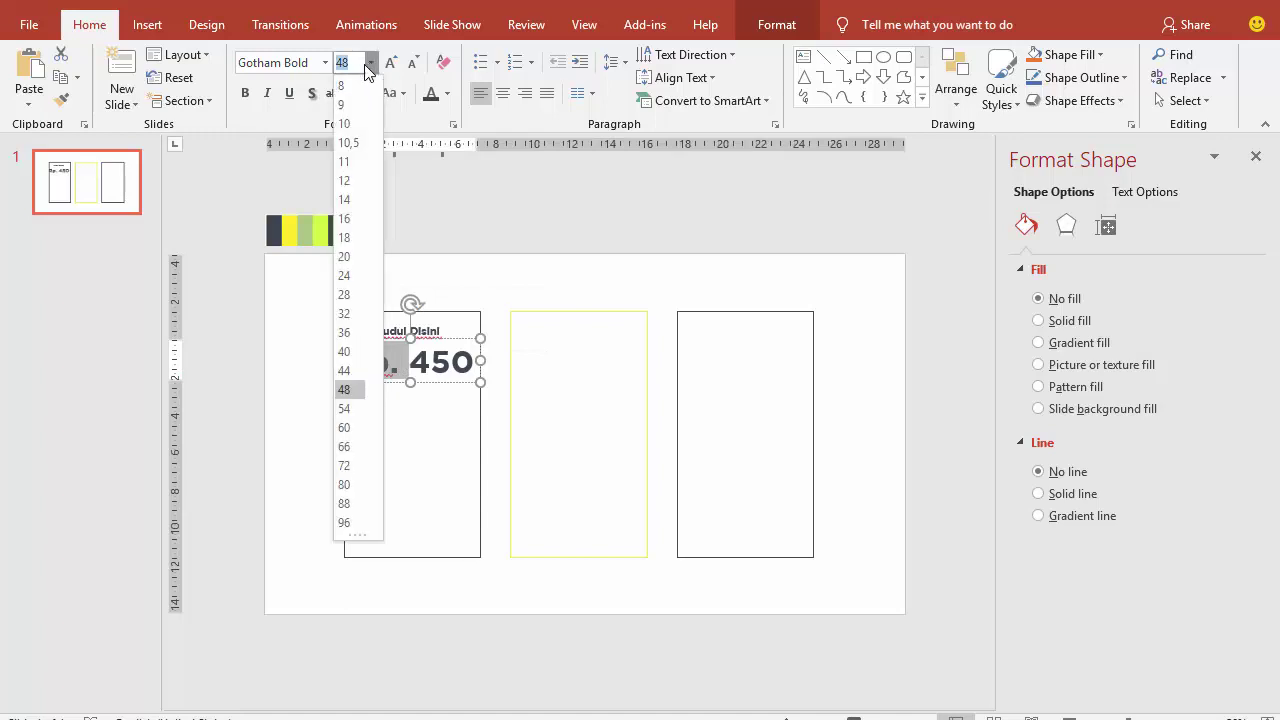
{"action": "left_click", "coordinate": [347, 239]}
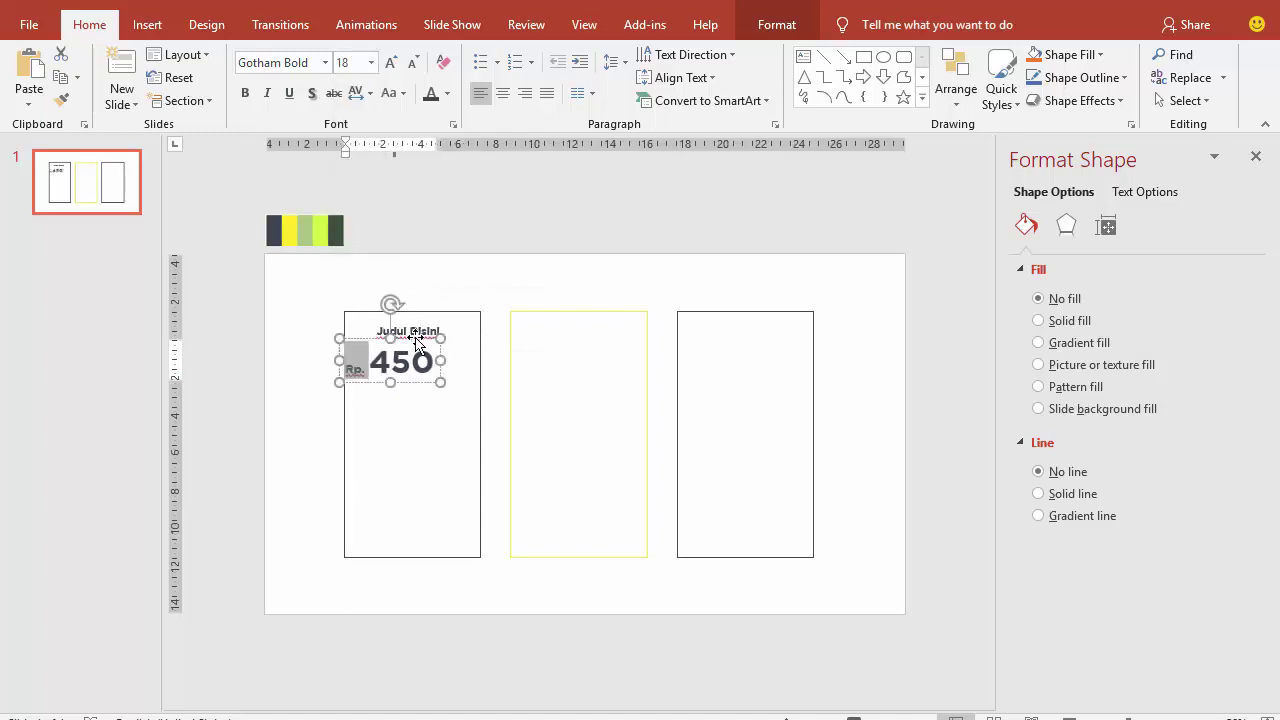
{"action": "left_click_drag", "start_coordinate": [412, 339], "coordinate": [427, 341]}
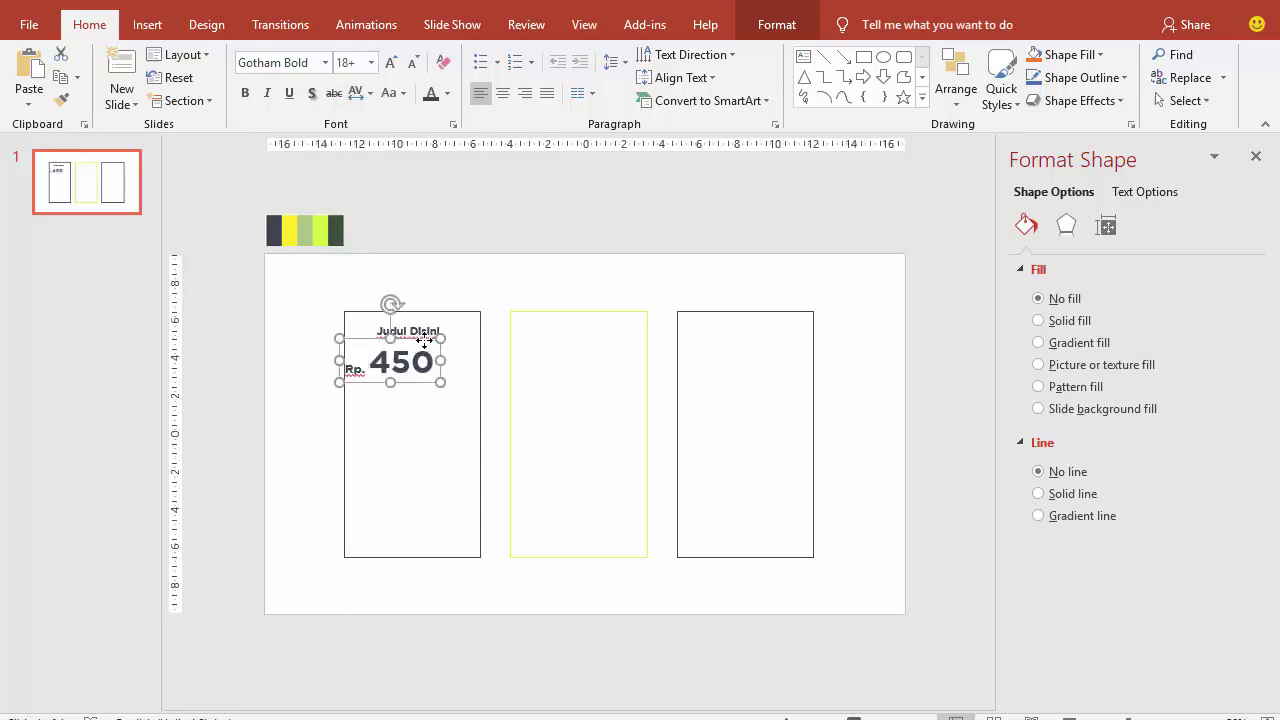
{"action": "left_click", "coordinate": [309, 344]}
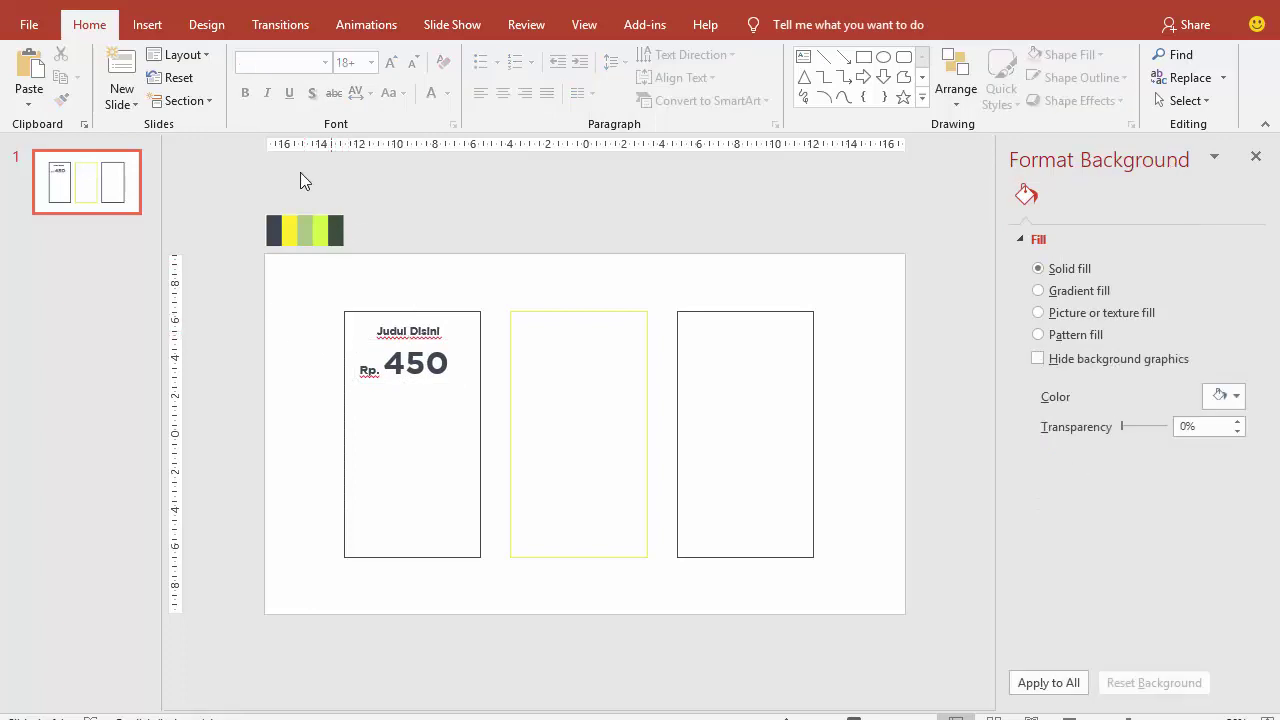
- Draw a text box under the price and fill it with one paragraph of =rand sample text
{"action": "left_click", "coordinate": [150, 26]}
{"action": "left_click", "coordinate": [806, 68]}
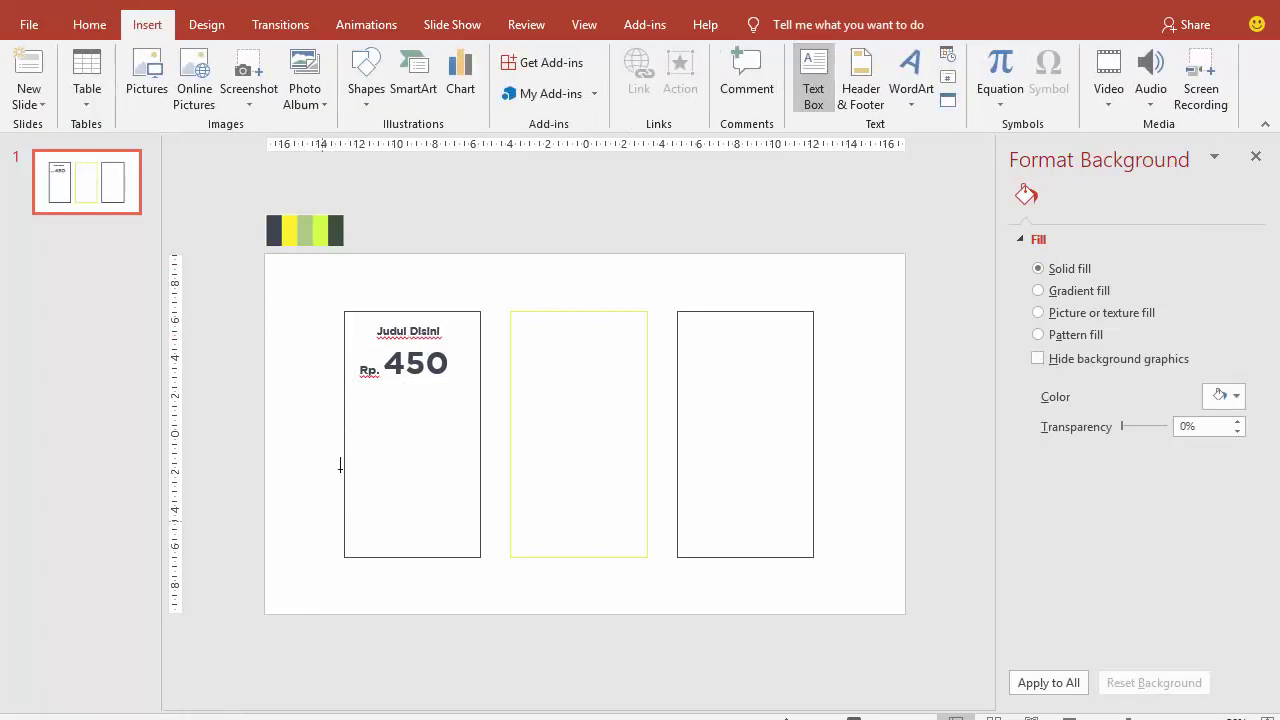
{"action": "left_click_drag", "start_coordinate": [355, 395], "coordinate": [469, 546]}
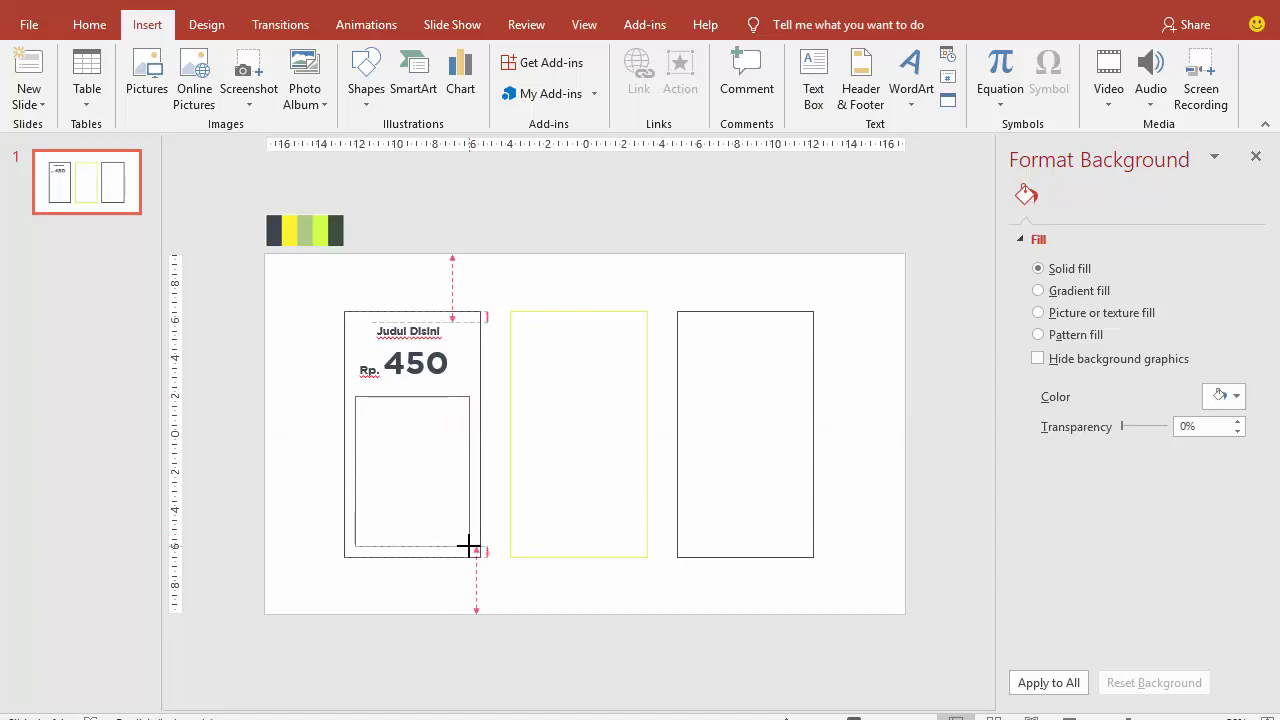
{"action": "type", "text": "=ra"}
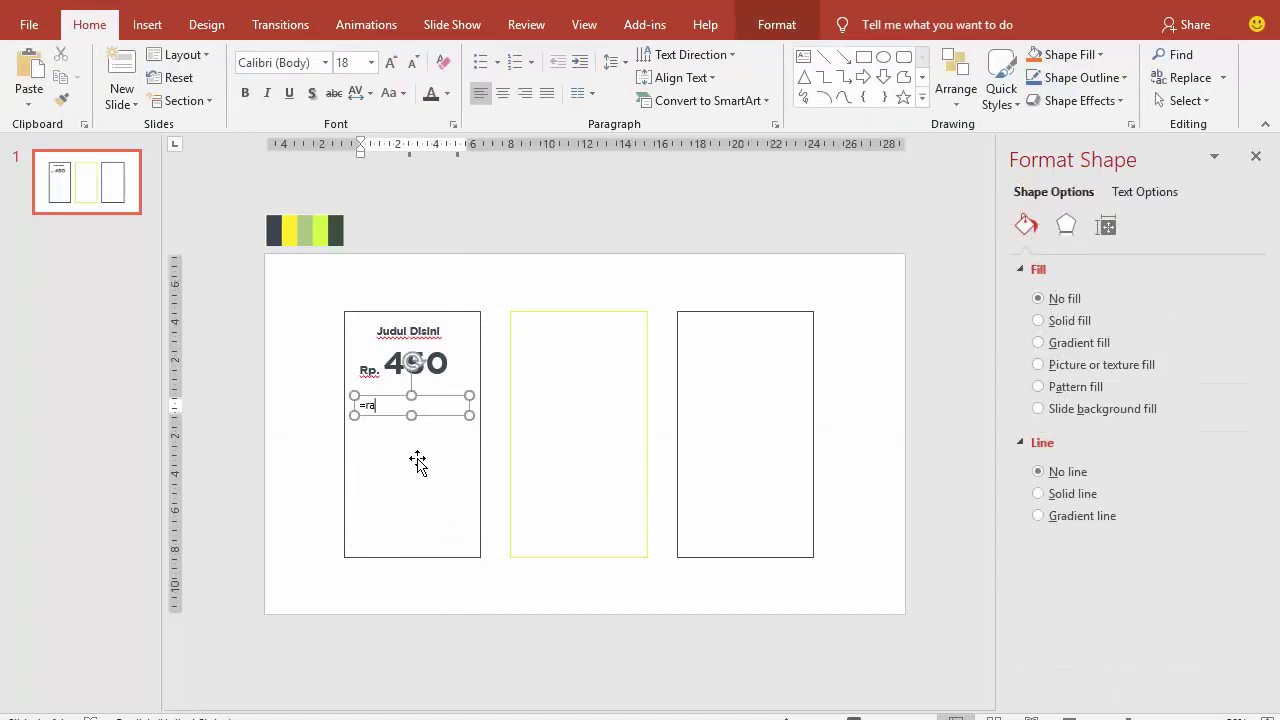
{"action": "type", "text": "nd("}
{"action": "key", "text": "Return"}
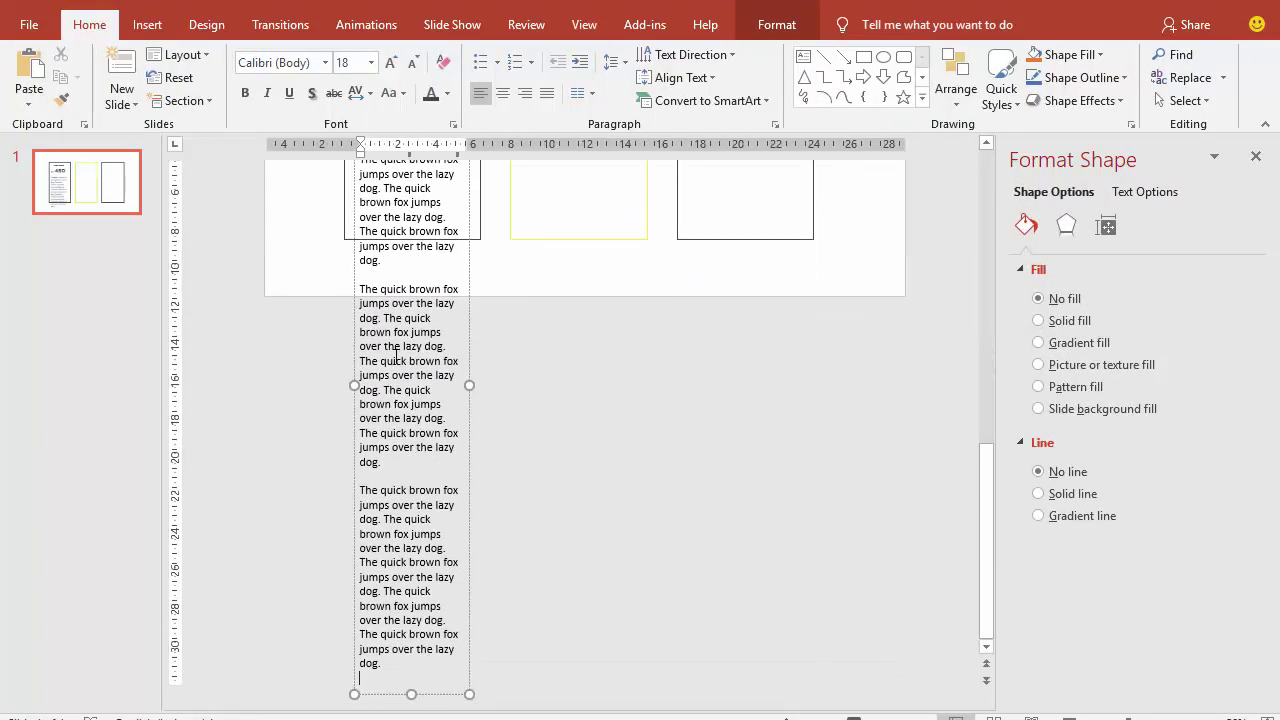
{"action": "left_click_drag", "start_coordinate": [417, 263], "coordinate": [463, 665]}
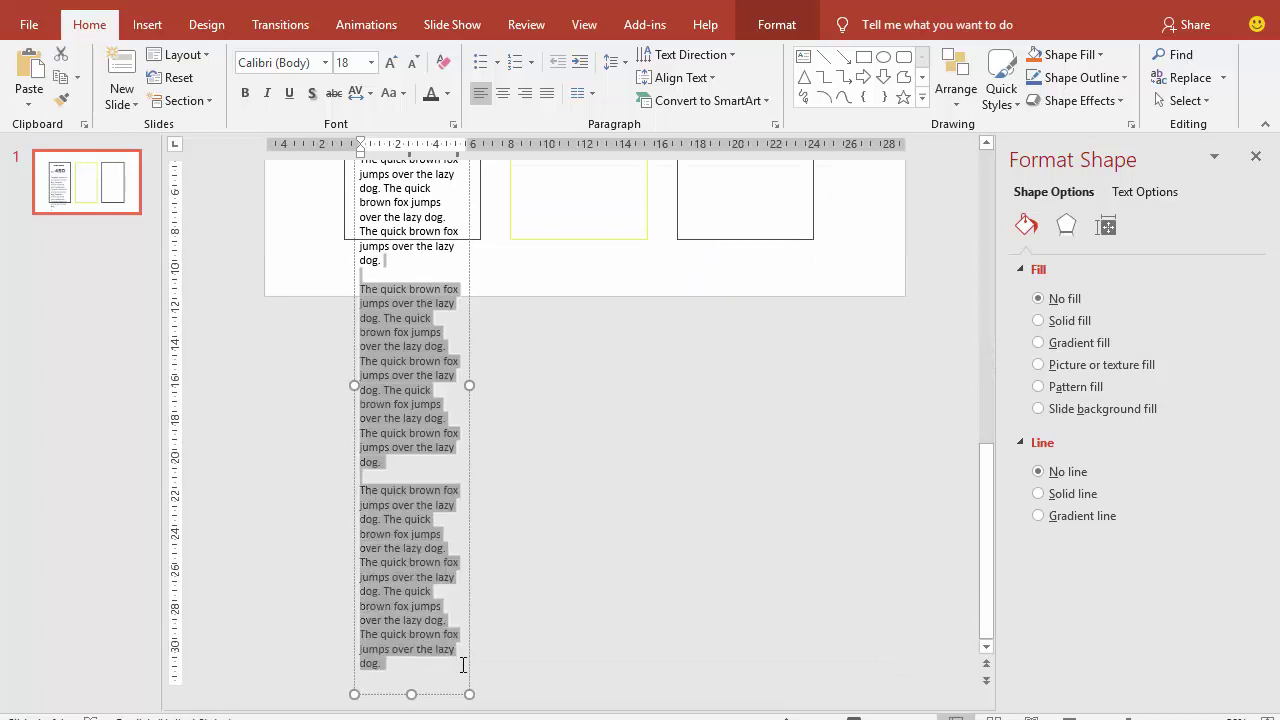
{"action": "key", "text": "Delete"}
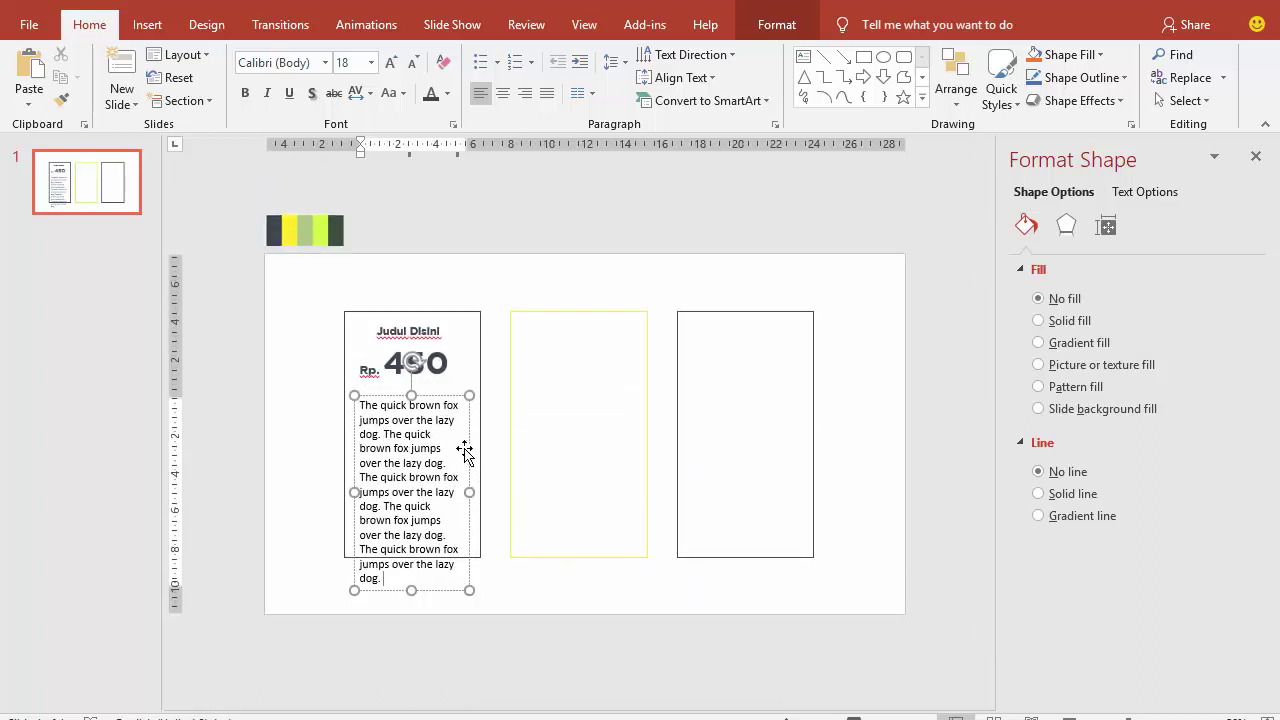
- Set the body text to 12 pt and centre-align it
{"action": "left_click", "coordinate": [464, 450]}
{"action": "left_click", "coordinate": [371, 62]}
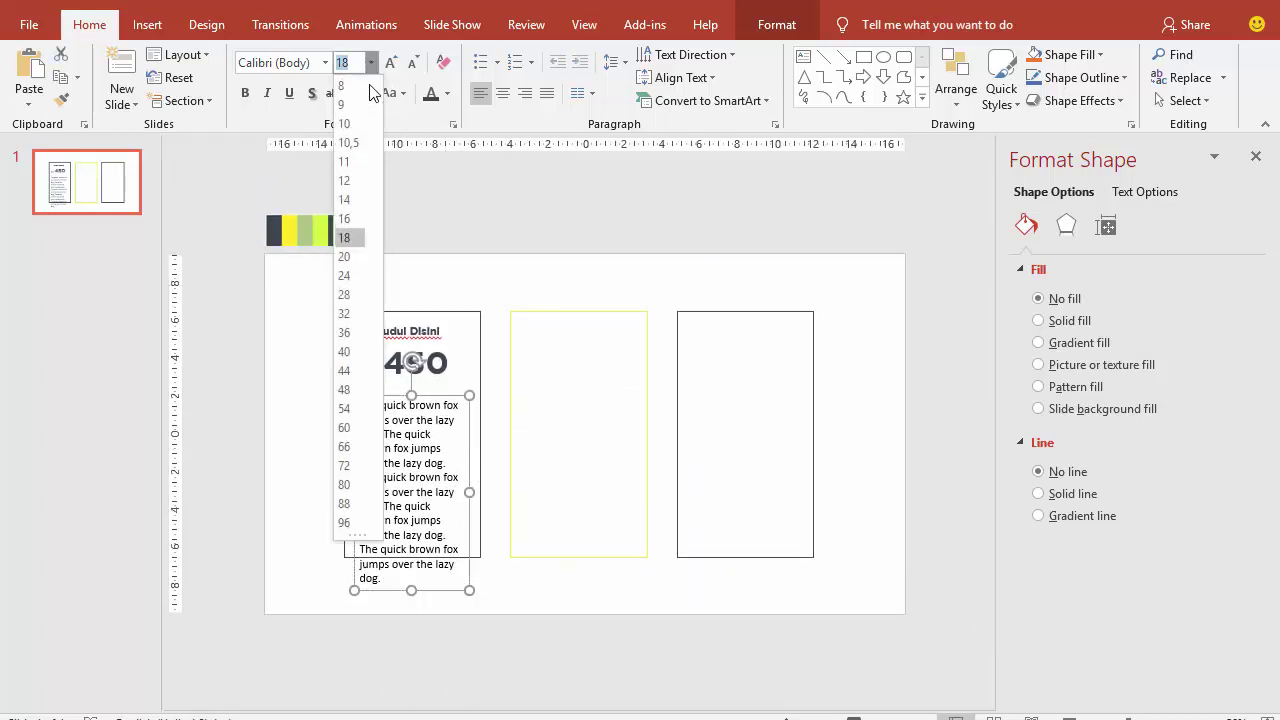
{"action": "left_click", "coordinate": [351, 181]}
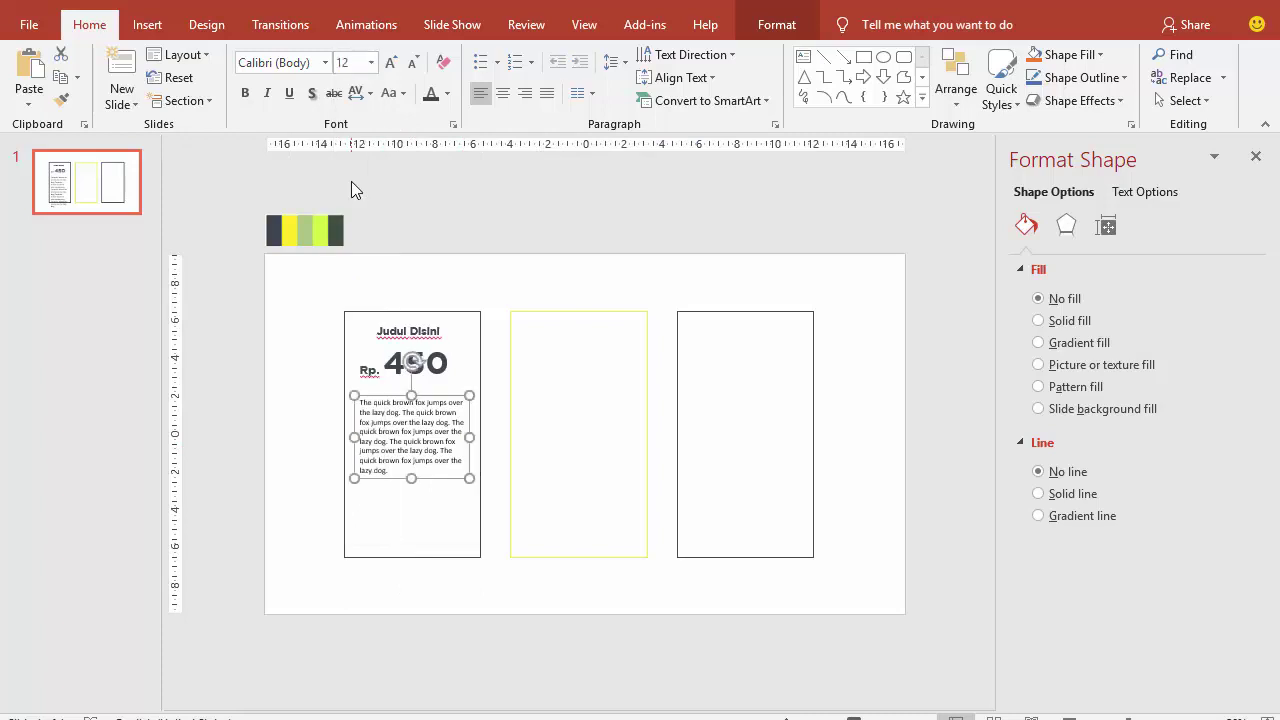
{"action": "left_click", "coordinate": [502, 95]}
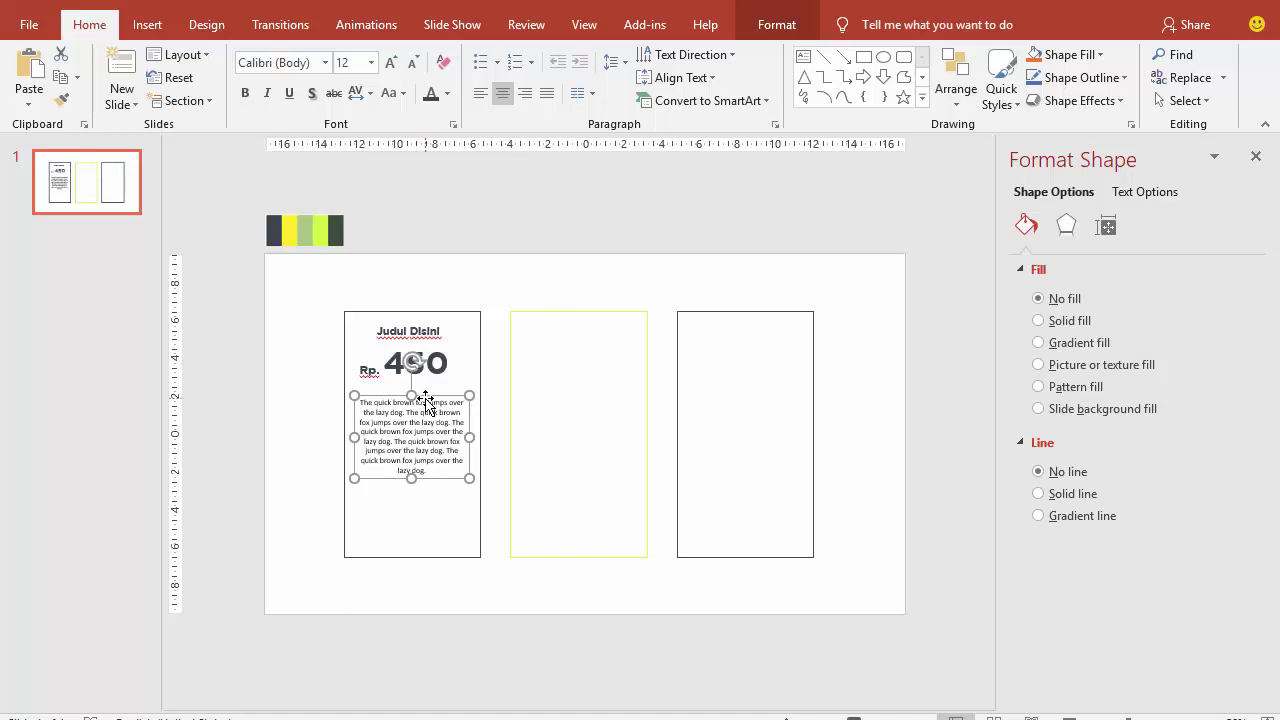
{"action": "left_click", "coordinate": [304, 400]}
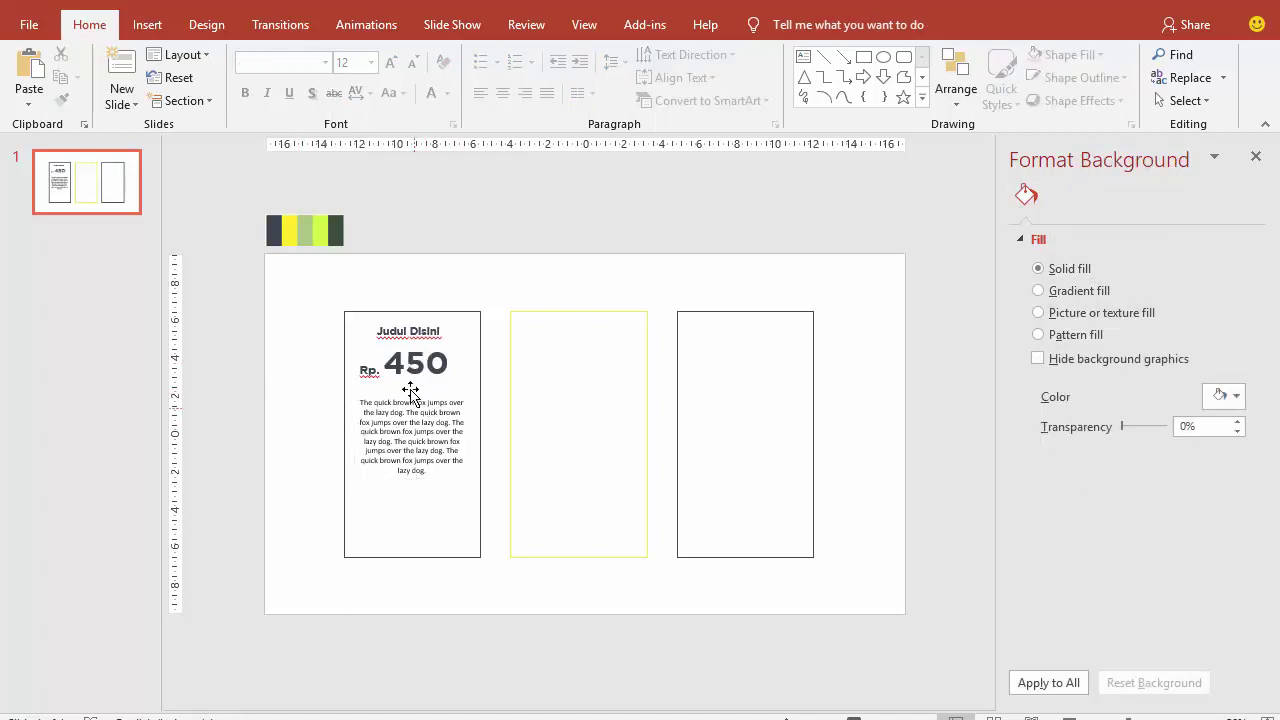
- Draw a rectangle below the card's body text and round its ends into a pill
{"action": "left_click", "coordinate": [147, 26]}
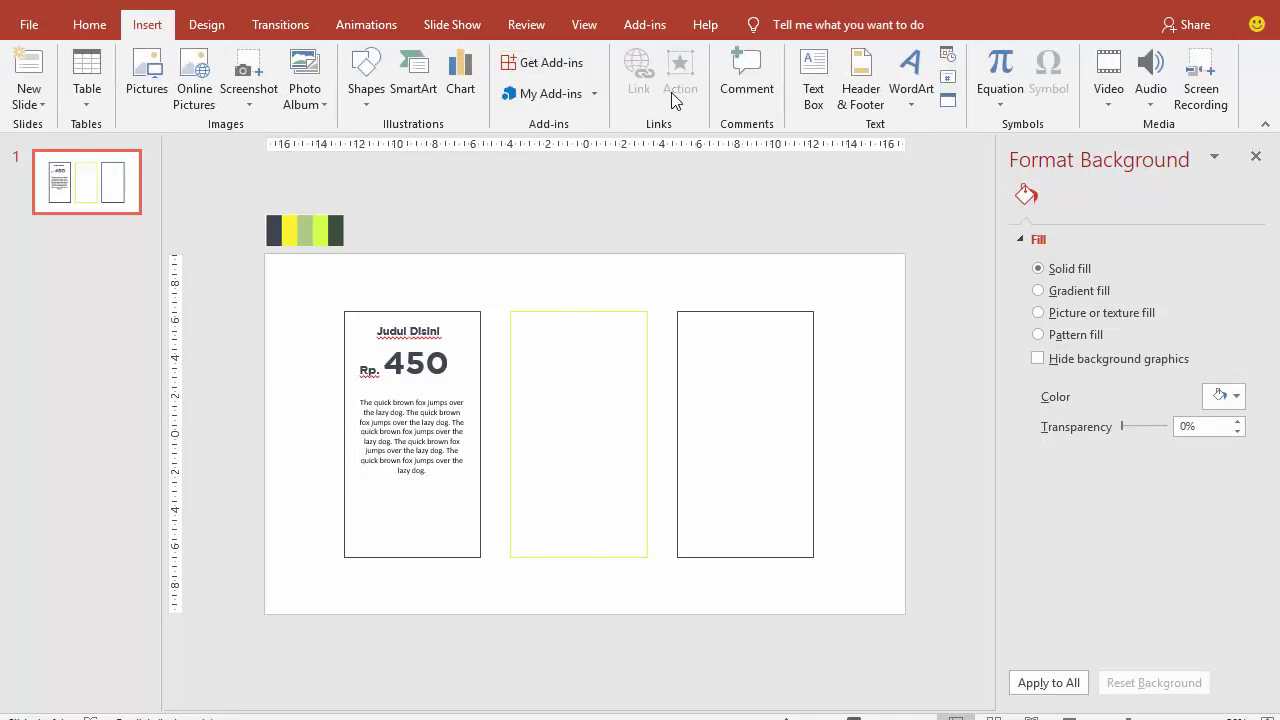
{"action": "left_click", "coordinate": [366, 80]}
{"action": "left_click", "coordinate": [476, 154]}
{"action": "scroll", "coordinate": [425, 545], "scroll_direction": "up", "scroll_amount": 5, "text": "ctrl"}
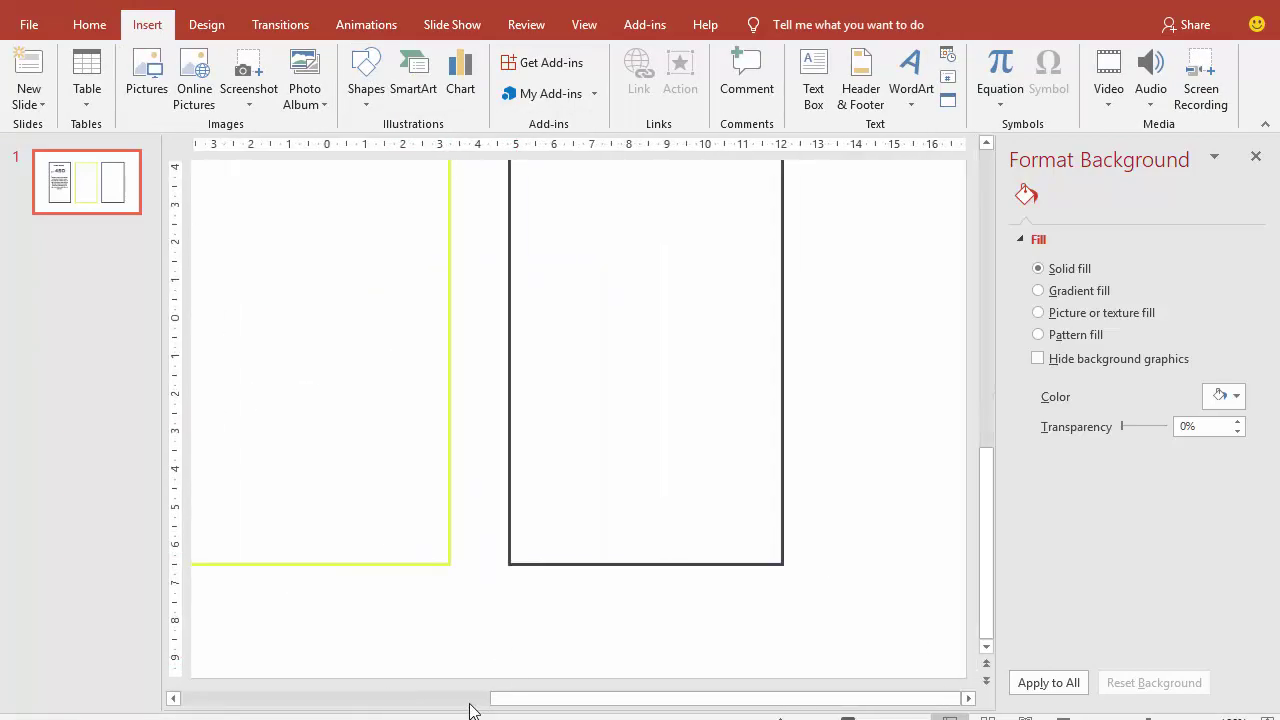
{"action": "left_click", "coordinate": [470, 706]}
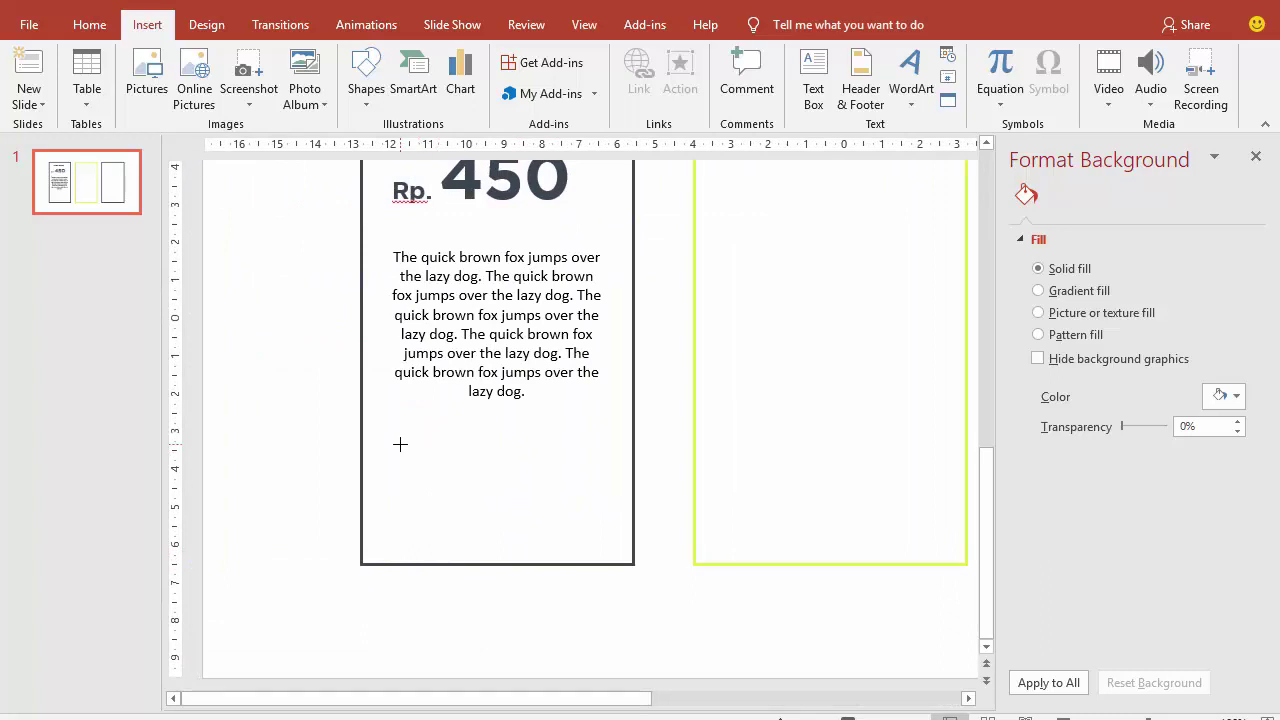
{"action": "left_click_drag", "start_coordinate": [400, 444], "coordinate": [583, 495]}
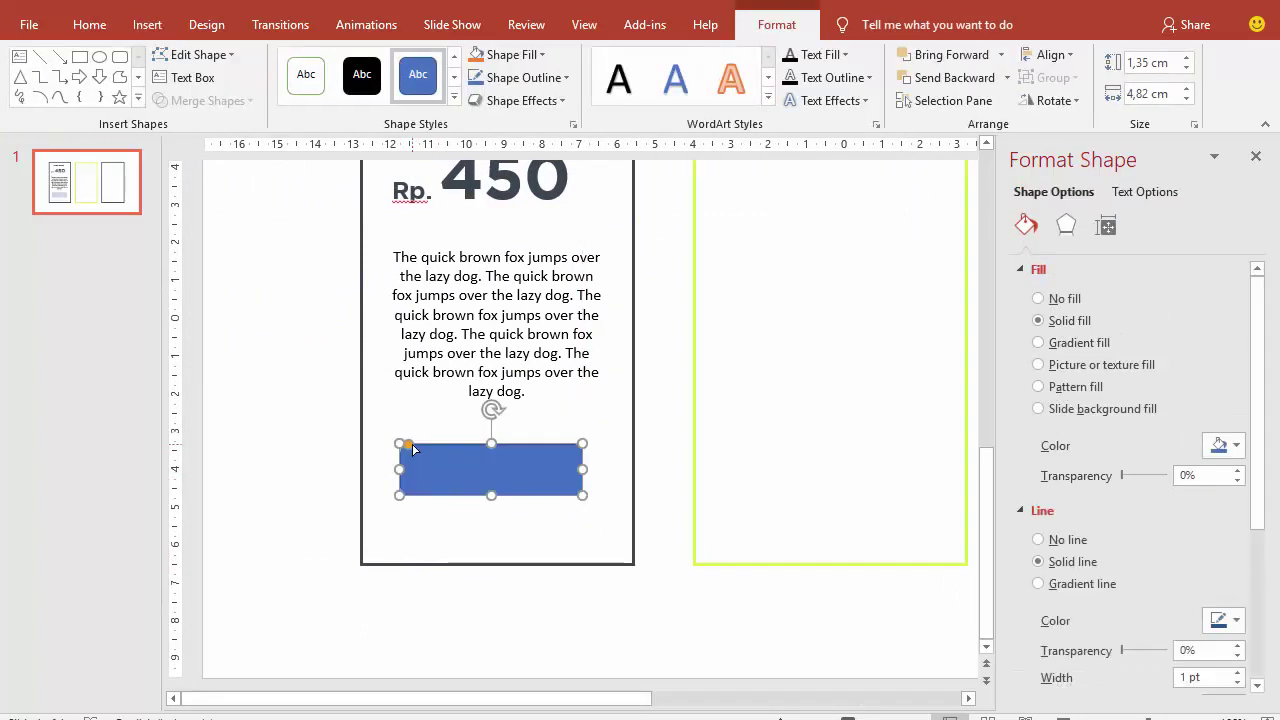
{"action": "left_click_drag", "start_coordinate": [413, 450], "coordinate": [457, 449]}
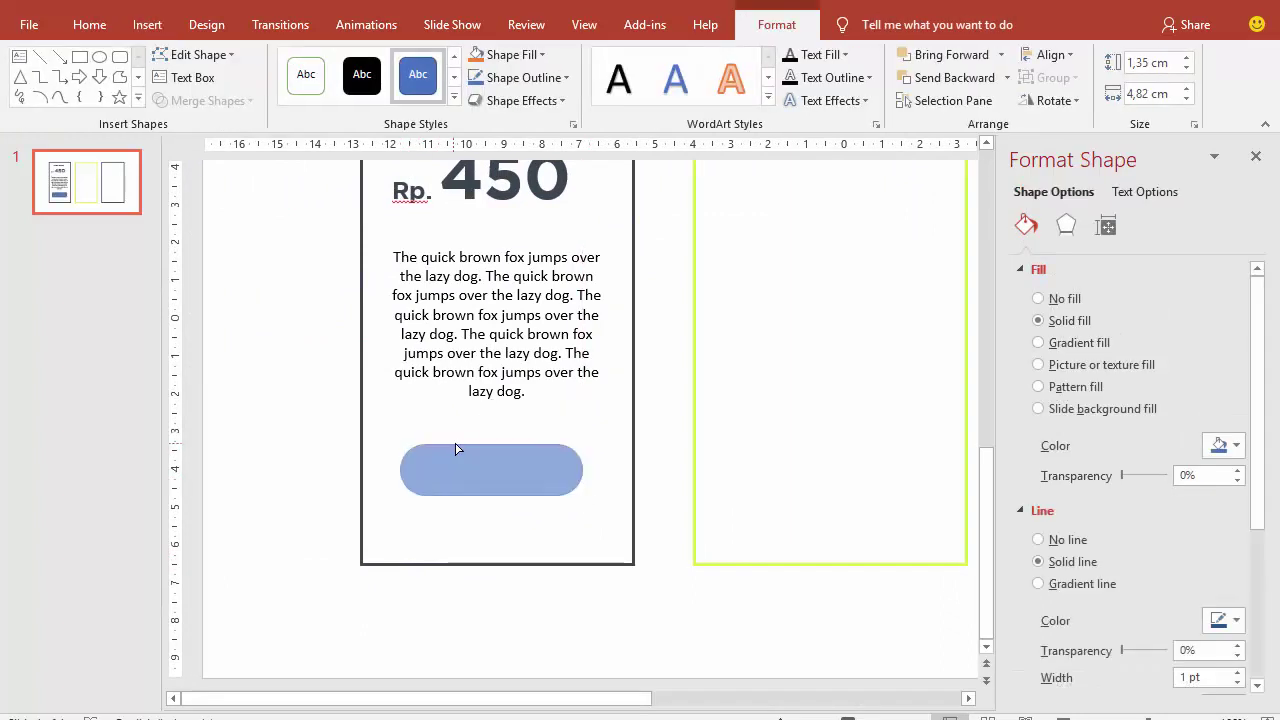
- Remove the pill's outline, fill it dark slate, and nudge it slightly lower
{"action": "left_click", "coordinate": [1082, 546]}
{"action": "left_click", "coordinate": [1228, 447]}
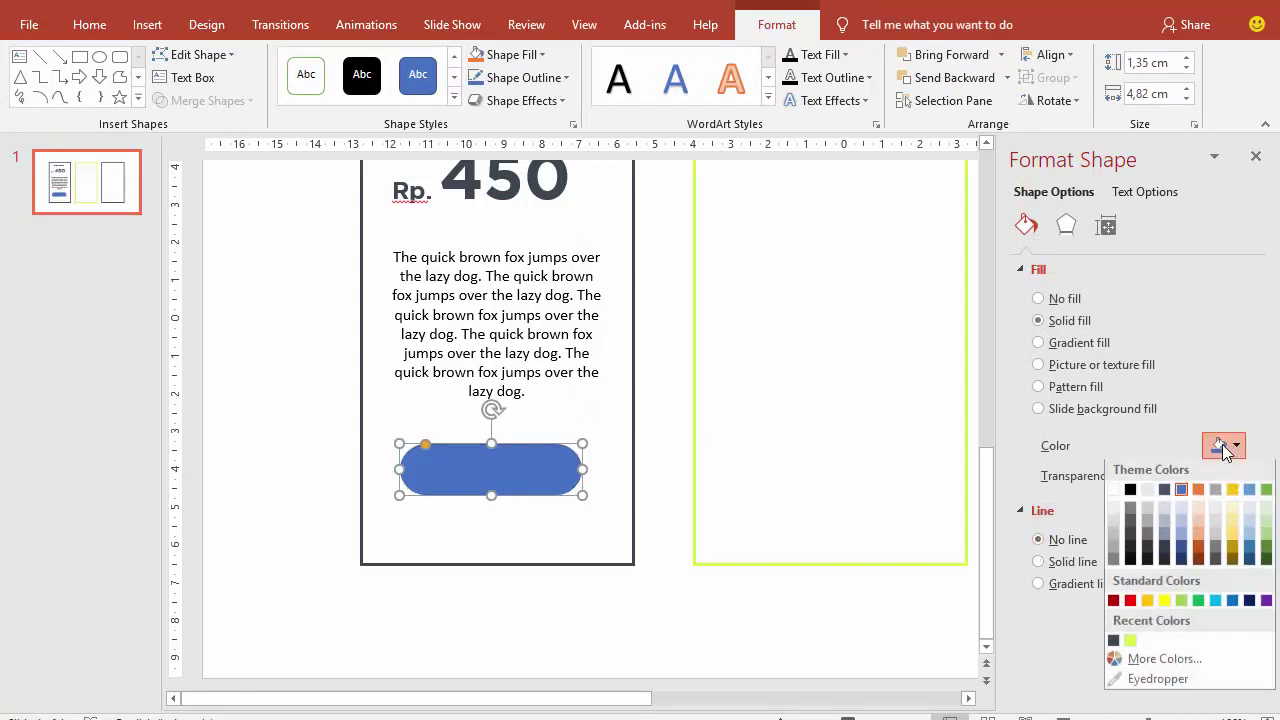
{"action": "left_click", "coordinate": [1114, 642]}
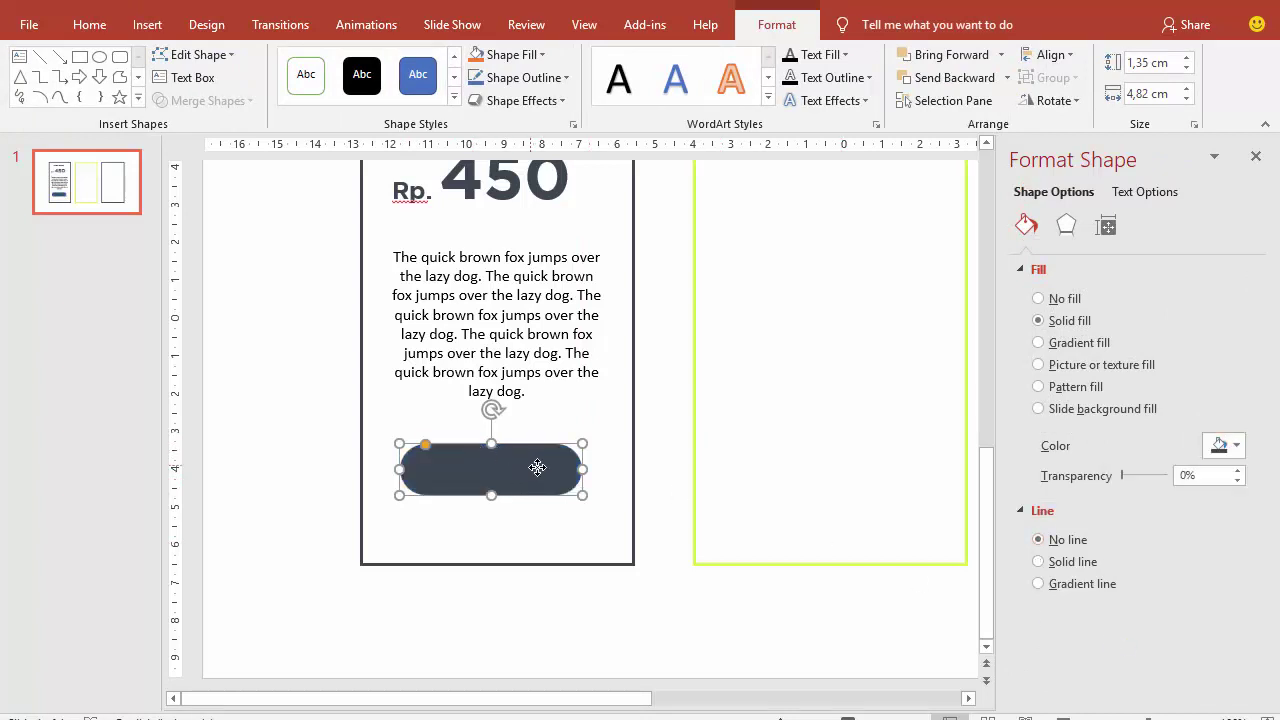
{"action": "left_click_drag", "start_coordinate": [537, 466], "coordinate": [535, 473]}
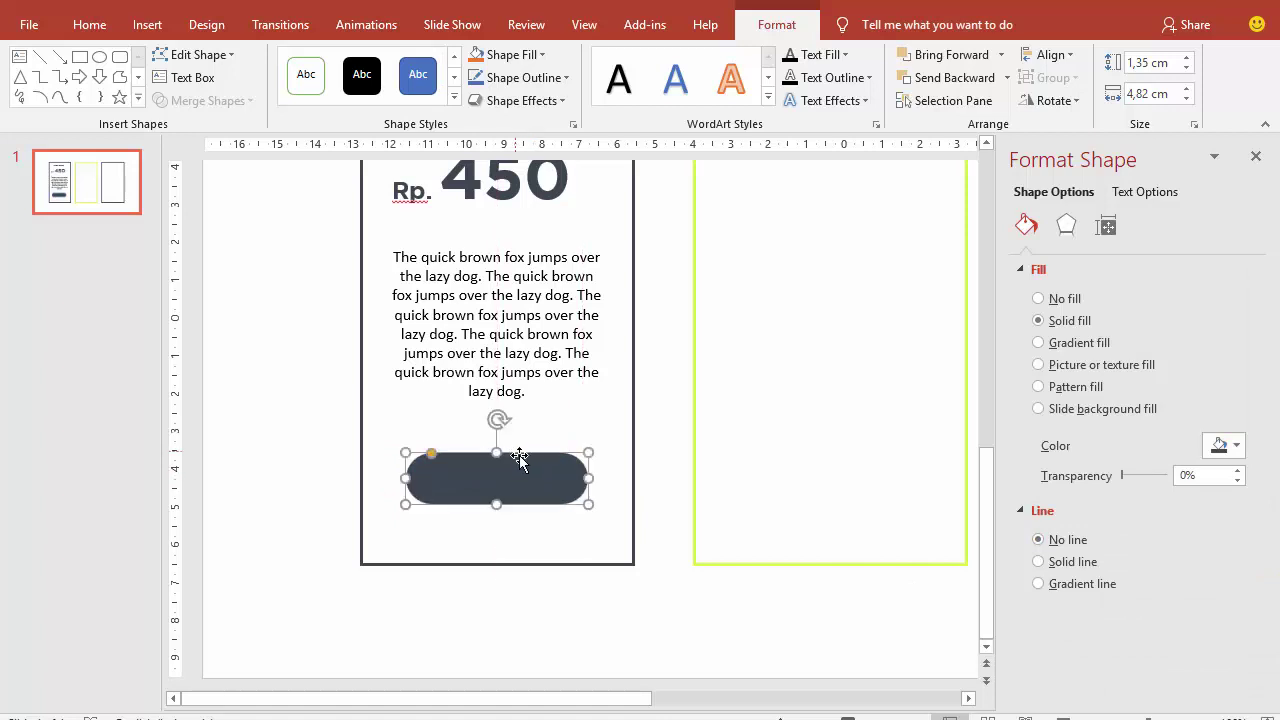
{"action": "left_click", "coordinate": [285, 380]}
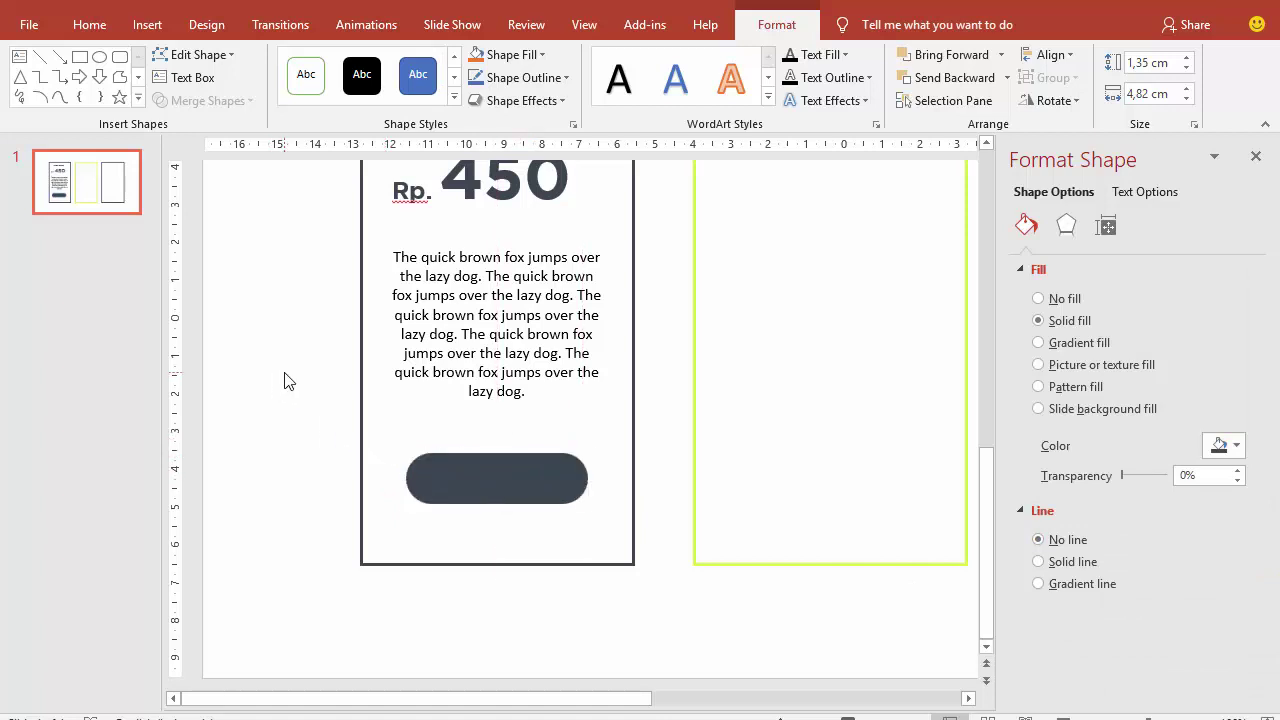
{"action": "left_click", "coordinate": [986, 143]}
{"action": "left_click", "coordinate": [986, 143]}
{"action": "left_click", "coordinate": [470, 185]}
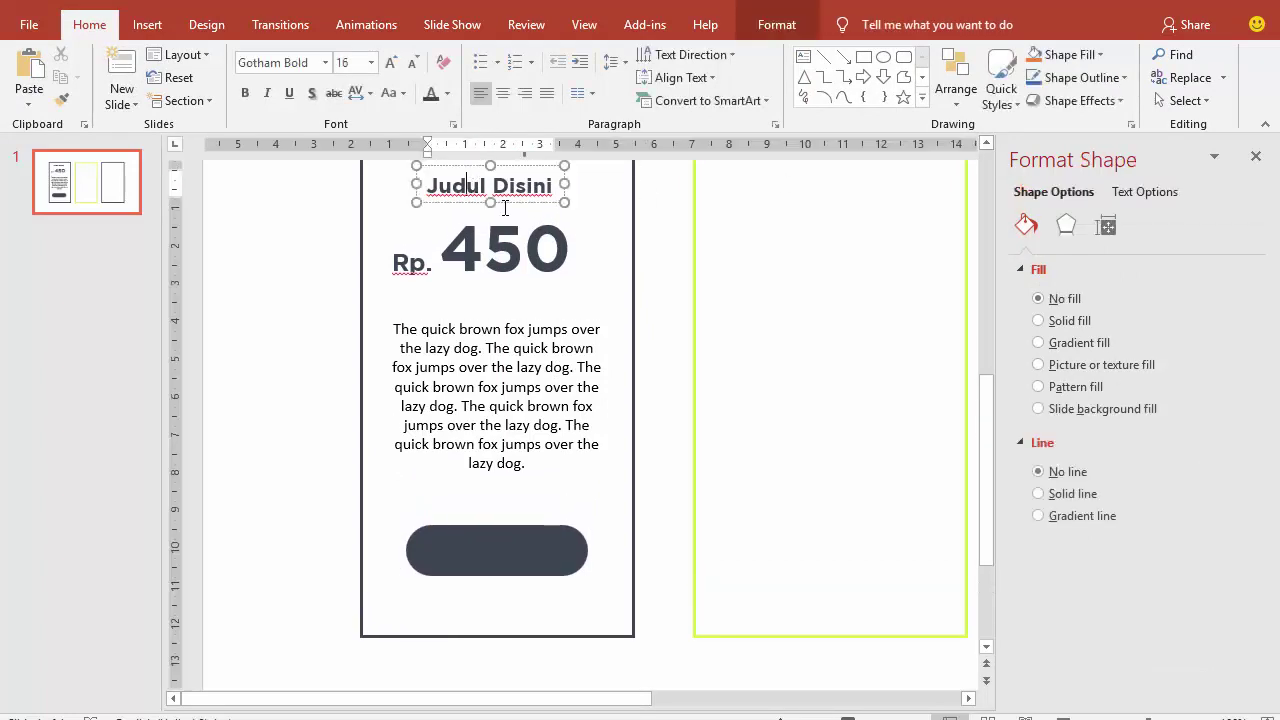
- Copy the title onto the button as white centred text and change it to 'Teks Disini'
{"action": "left_click", "coordinate": [507, 203]}
{"action": "left_click_drag", "start_coordinate": [508, 201], "coordinate": [508, 562]}
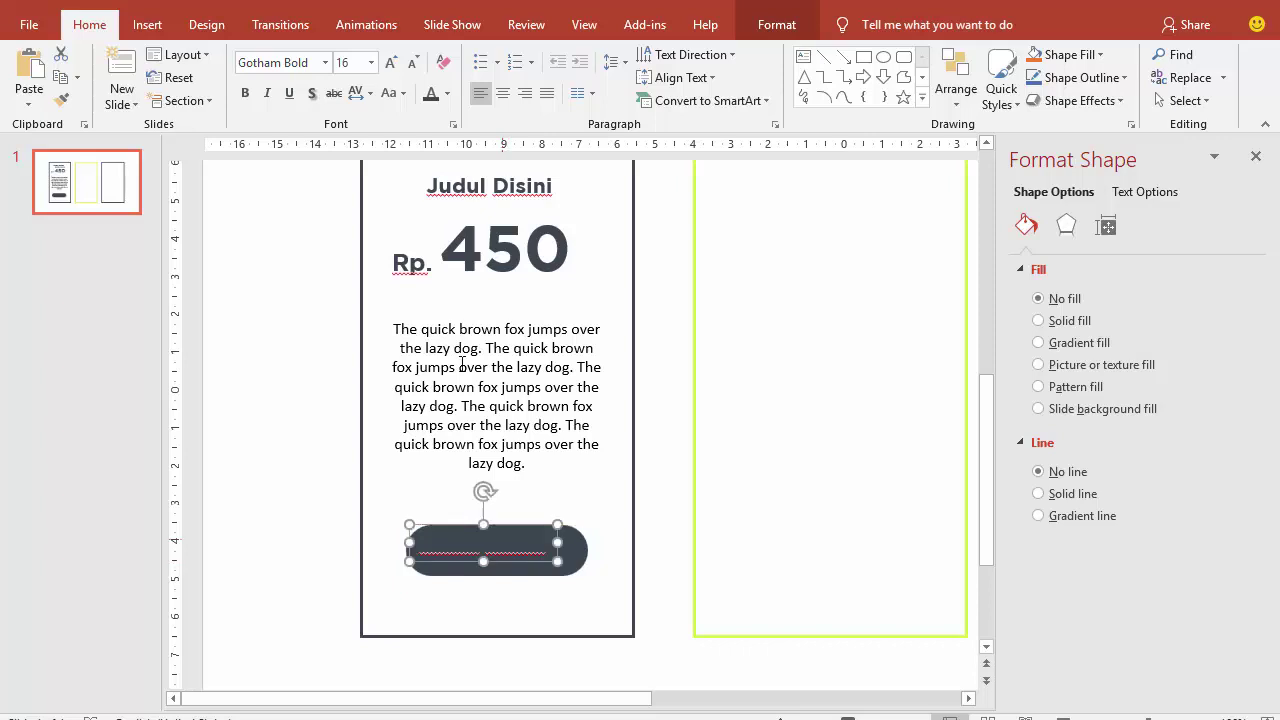
{"action": "left_click", "coordinate": [447, 93]}
{"action": "left_click", "coordinate": [430, 139]}
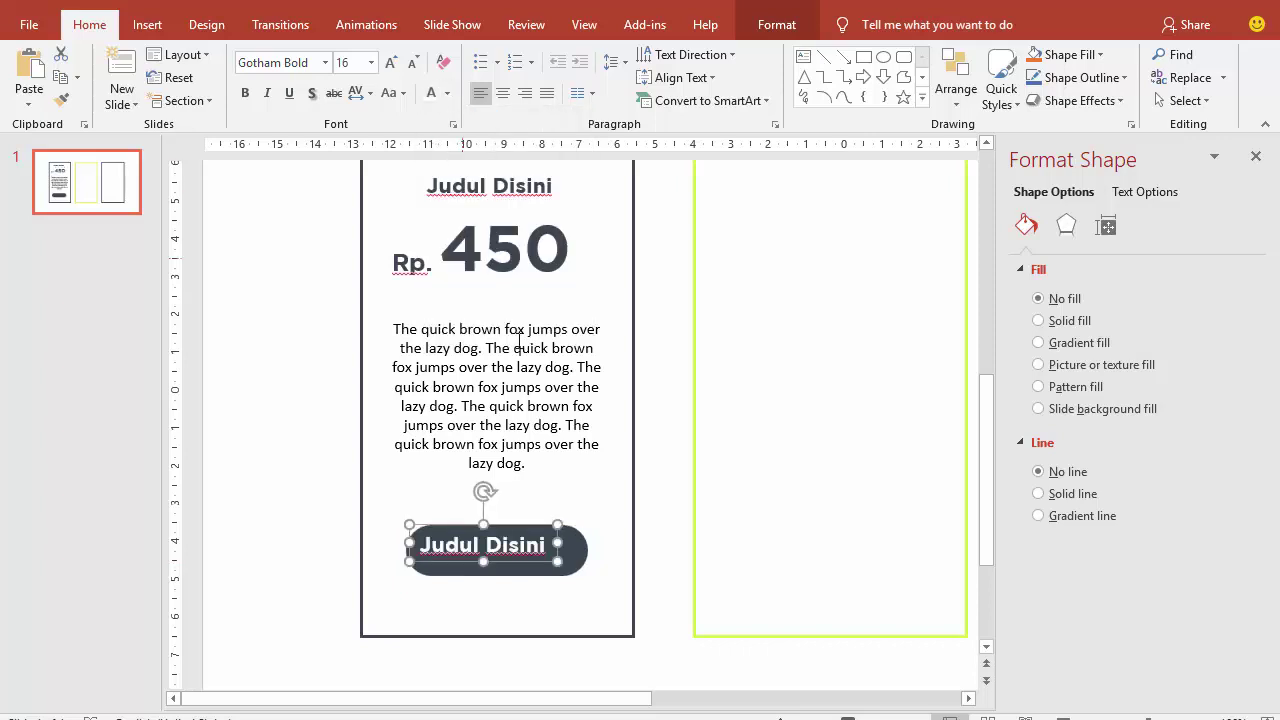
{"action": "left_click_drag", "start_coordinate": [531, 558], "coordinate": [544, 566]}
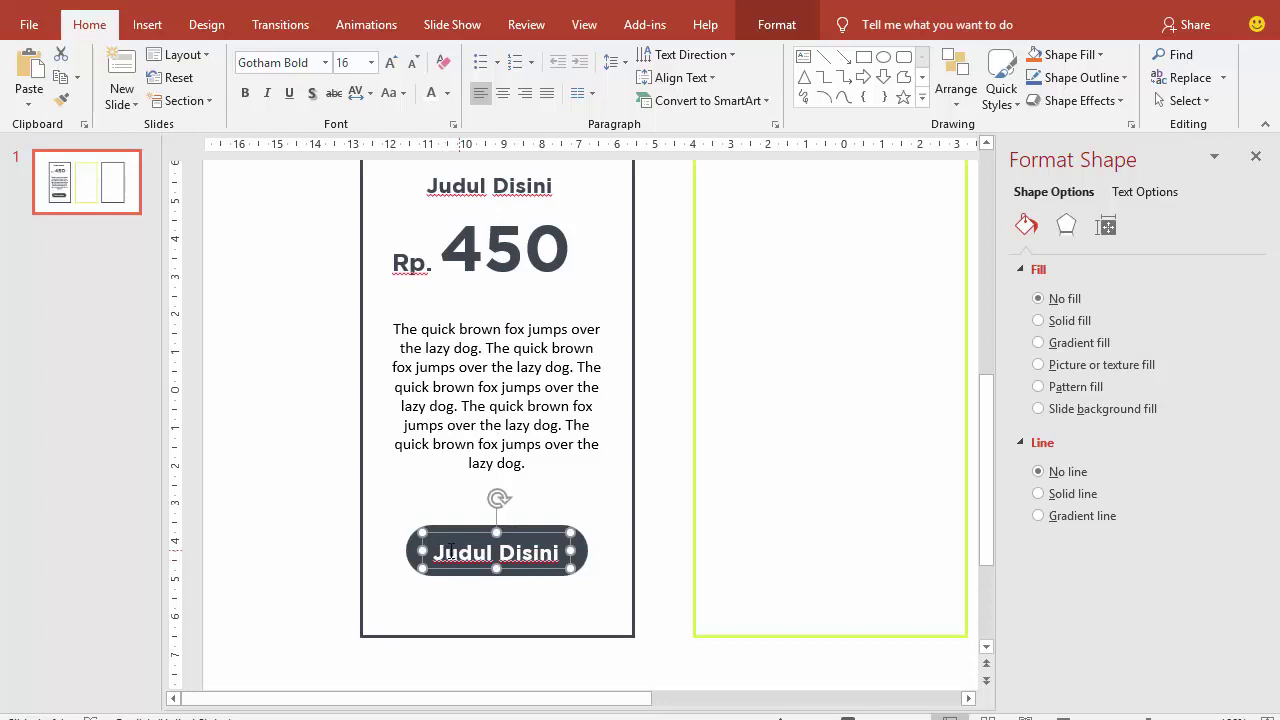
{"action": "left_click", "coordinate": [440, 551]}
{"action": "double_click", "coordinate": [445, 552]}
{"action": "type", "text": "T"}
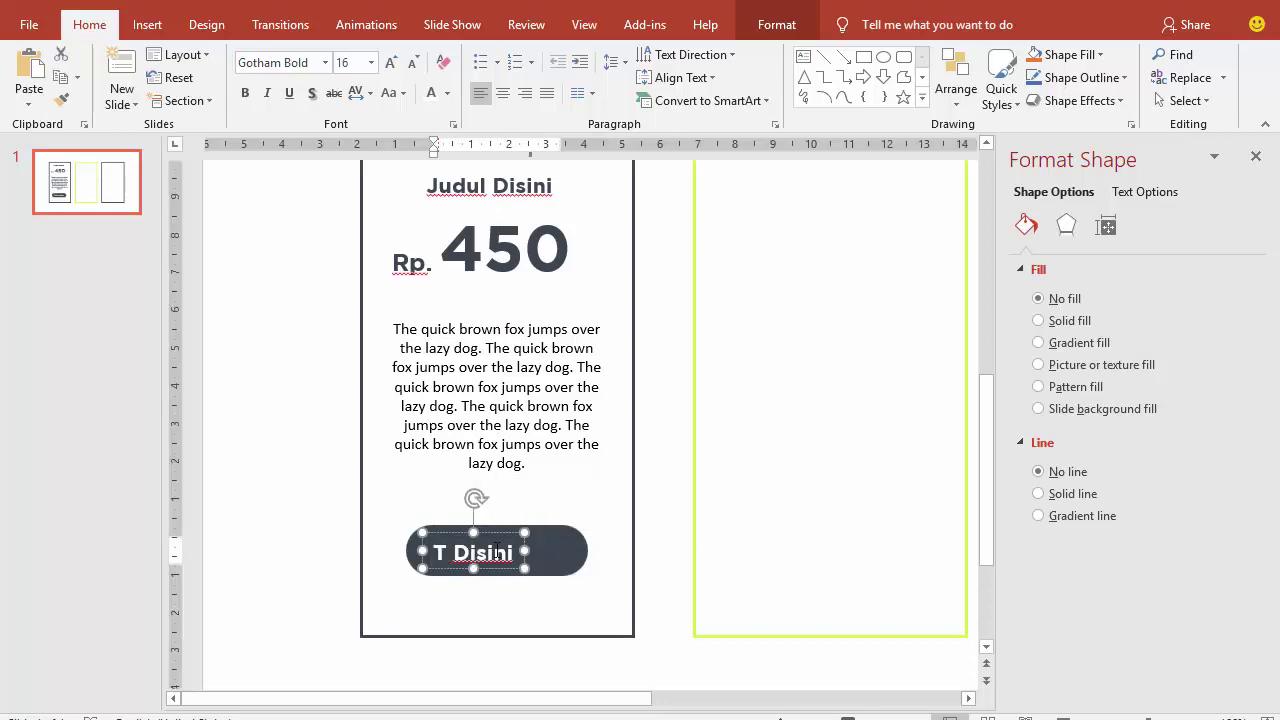
{"action": "type", "text": "eks"}
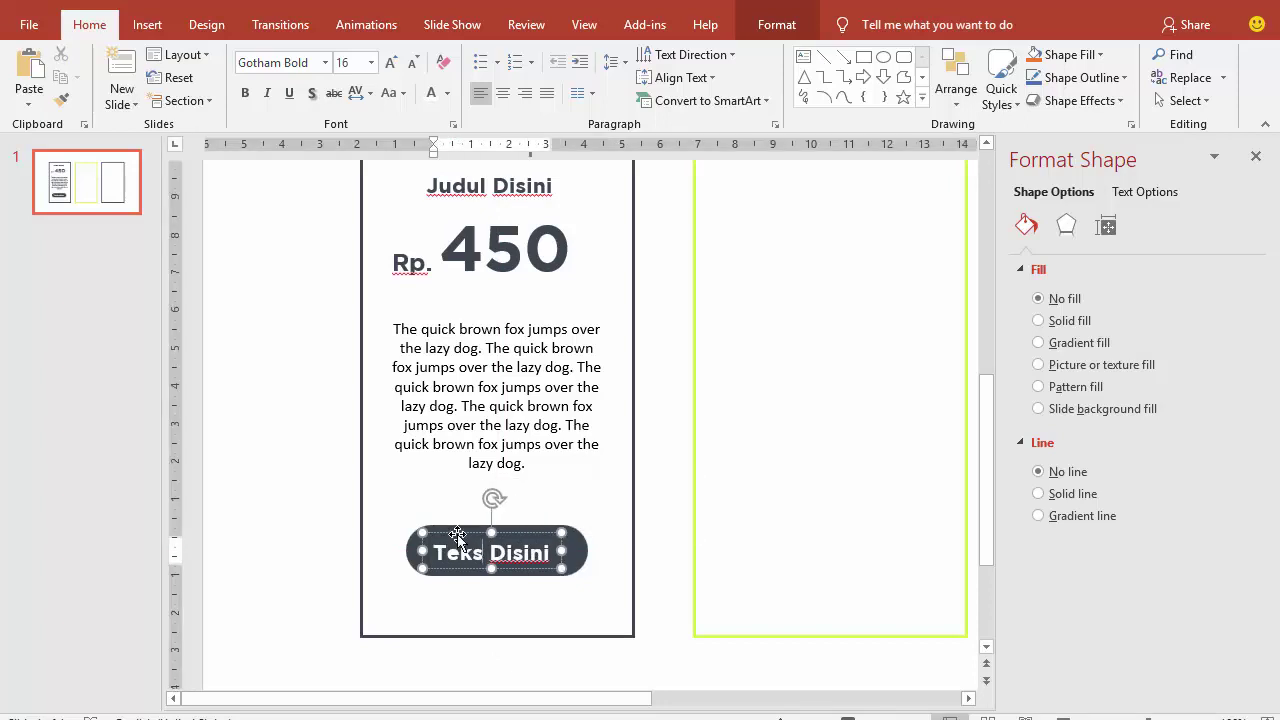
{"action": "left_click", "coordinate": [457, 535]}
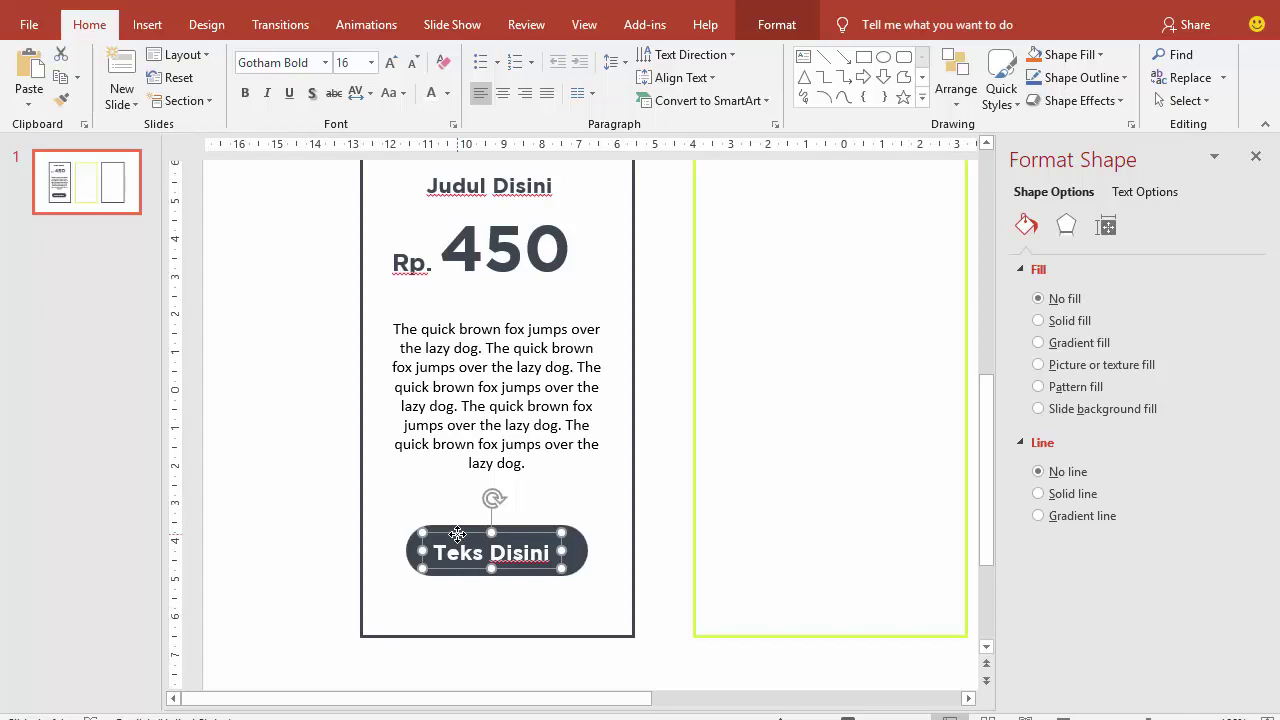
{"action": "left_click", "coordinate": [283, 475]}
{"action": "scroll", "coordinate": [286, 471], "scroll_direction": "down", "scroll_amount": 2, "text": "ctrl"}
- Select the left card's title, price, body text and button, and copy them into the middle and right cards
{"action": "left_click", "coordinate": [401, 255]}
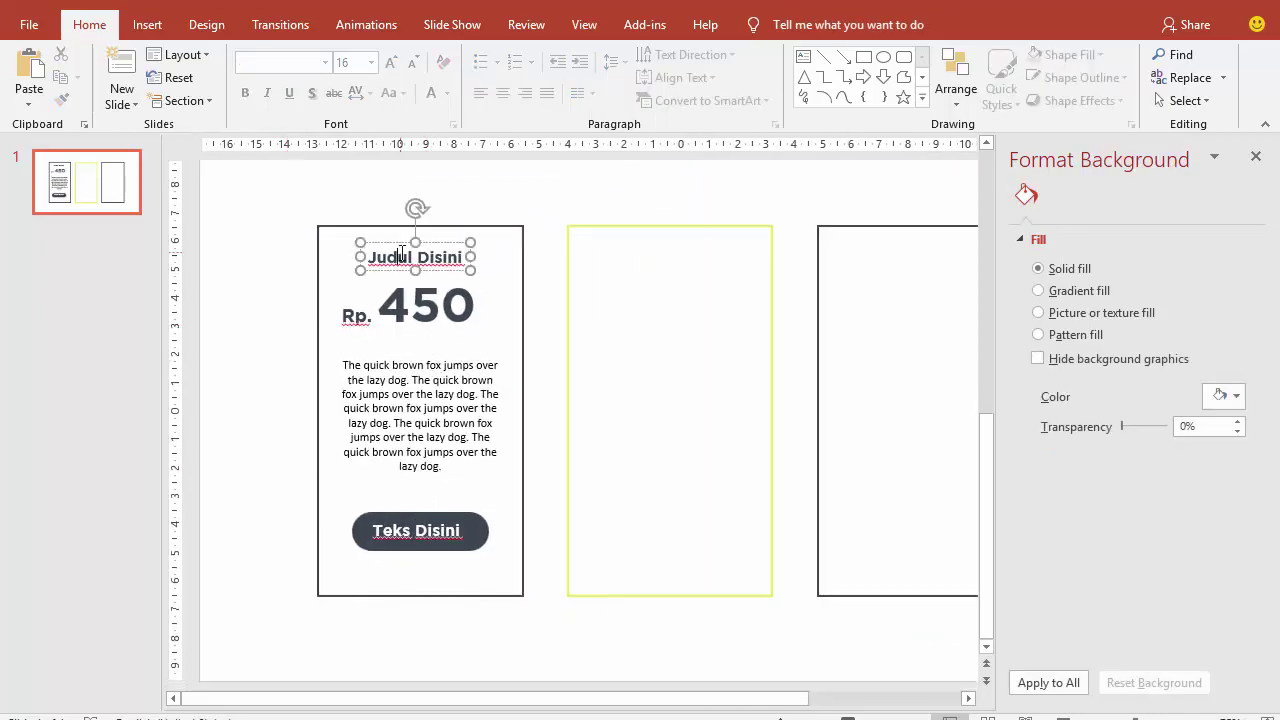
{"action": "left_click", "coordinate": [420, 305], "text": "shift"}
{"action": "left_click", "coordinate": [423, 378], "text": "shift"}
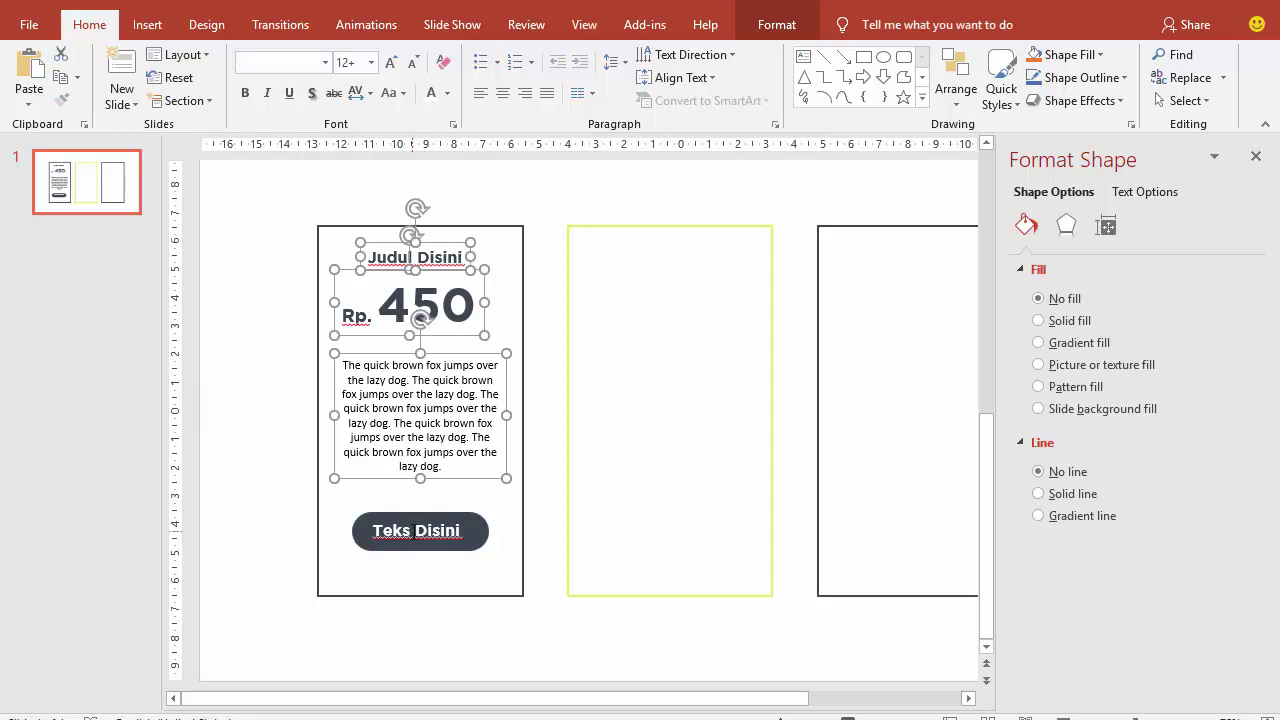
{"action": "left_click", "coordinate": [413, 532], "text": "shift"}
{"action": "left_click", "coordinate": [478, 537], "text": "shift"}
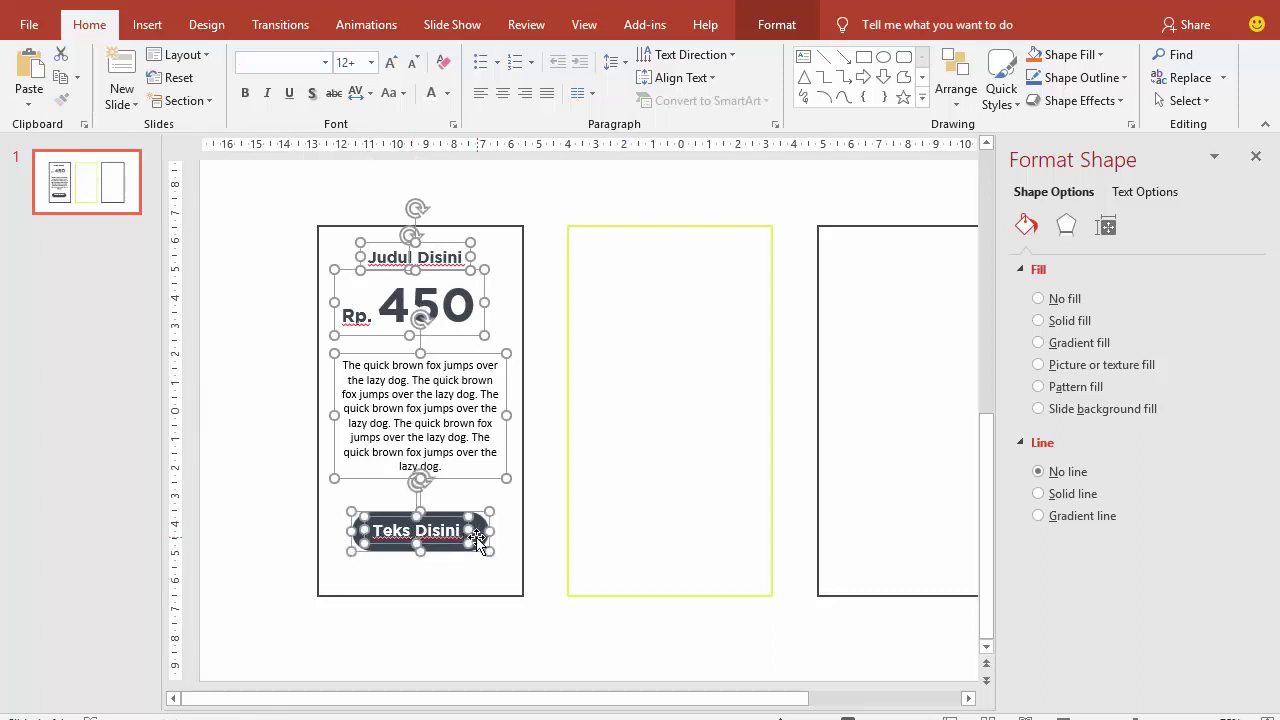
{"action": "mouse_move", "coordinate": [467, 273]}
{"action": "left_mouse_down", "text": "ctrl"}
{"action": "mouse_move", "coordinate": [716, 268]}
{"action": "mouse_move", "coordinate": [702, 270]}
{"action": "left_mouse_up", "text": "ctrl"}
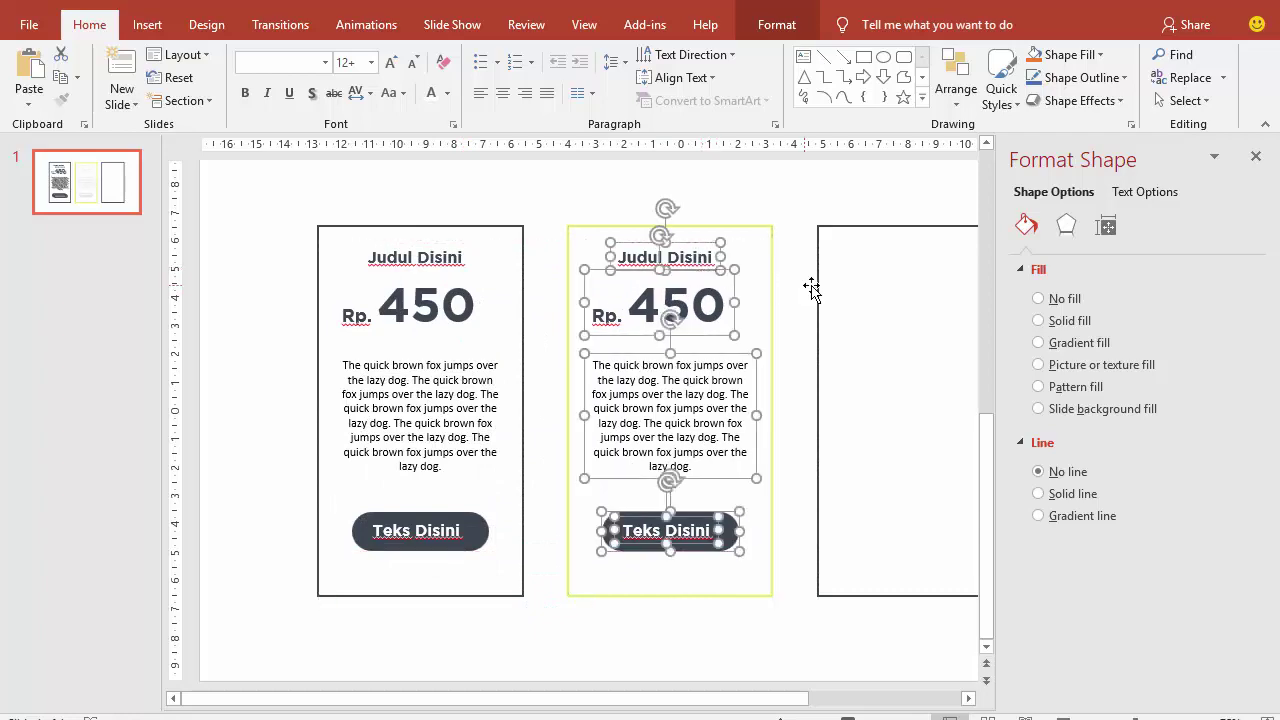
{"action": "key", "text": "ctrl+d"}
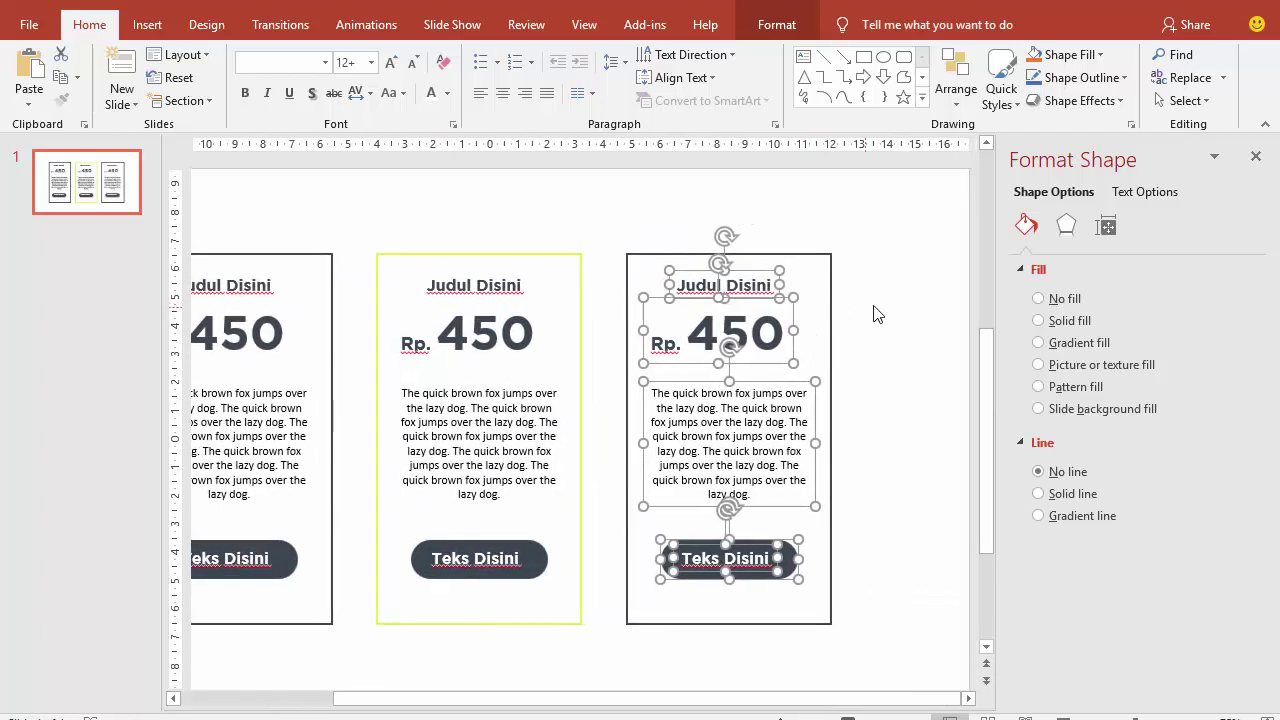
{"action": "left_click", "coordinate": [894, 306]}
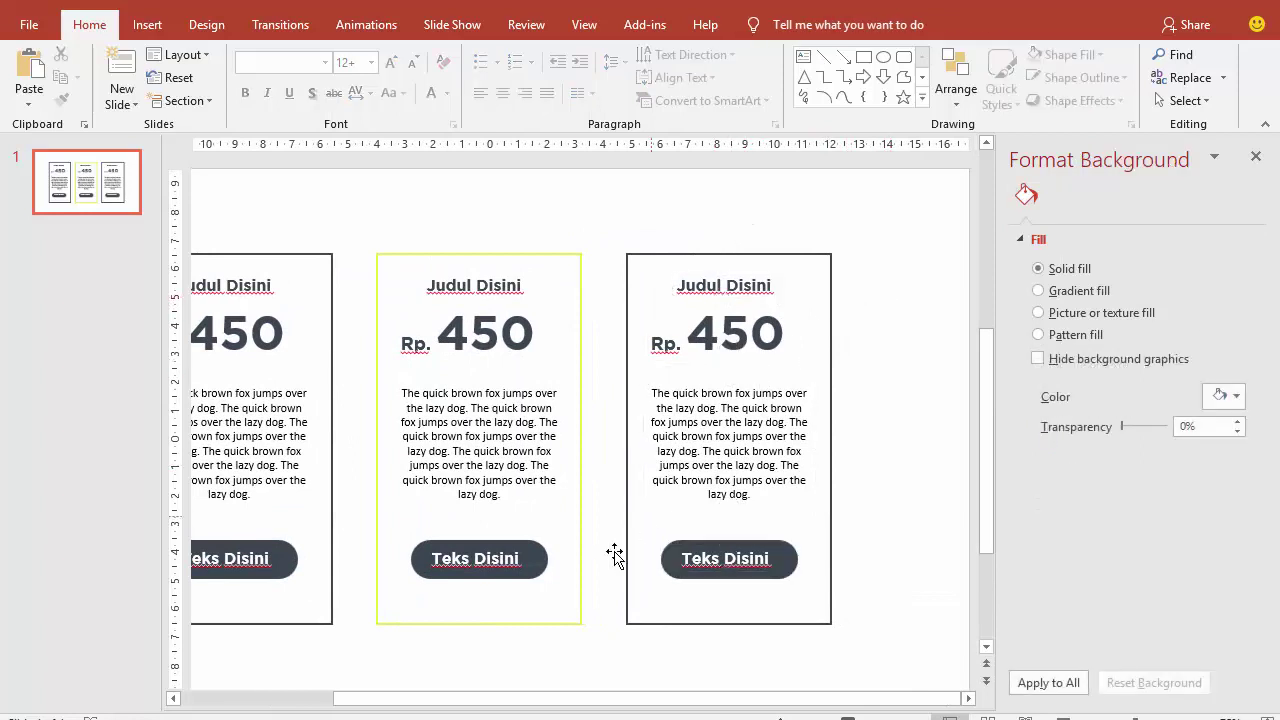
- Fill the middle card's pill button with the recent yellow-green swatch
{"action": "left_click", "coordinate": [546, 566]}
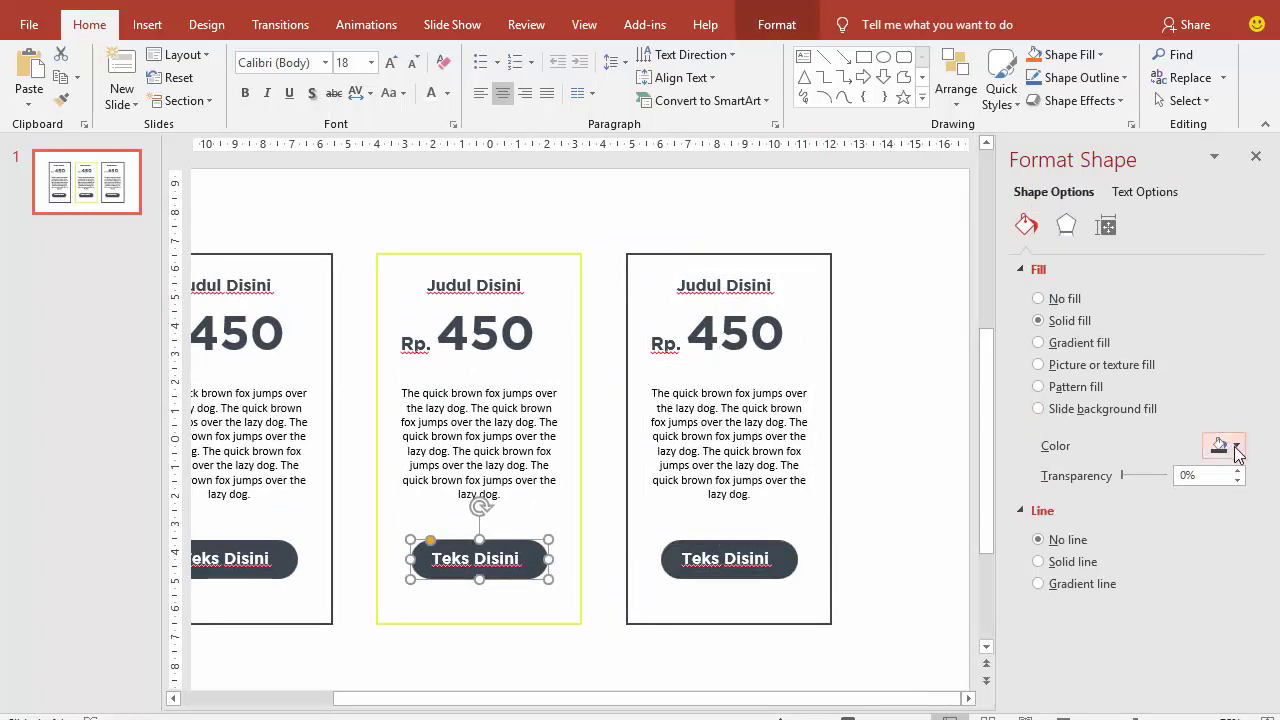
{"action": "left_click", "coordinate": [1230, 446]}
{"action": "left_click", "coordinate": [1130, 643]}
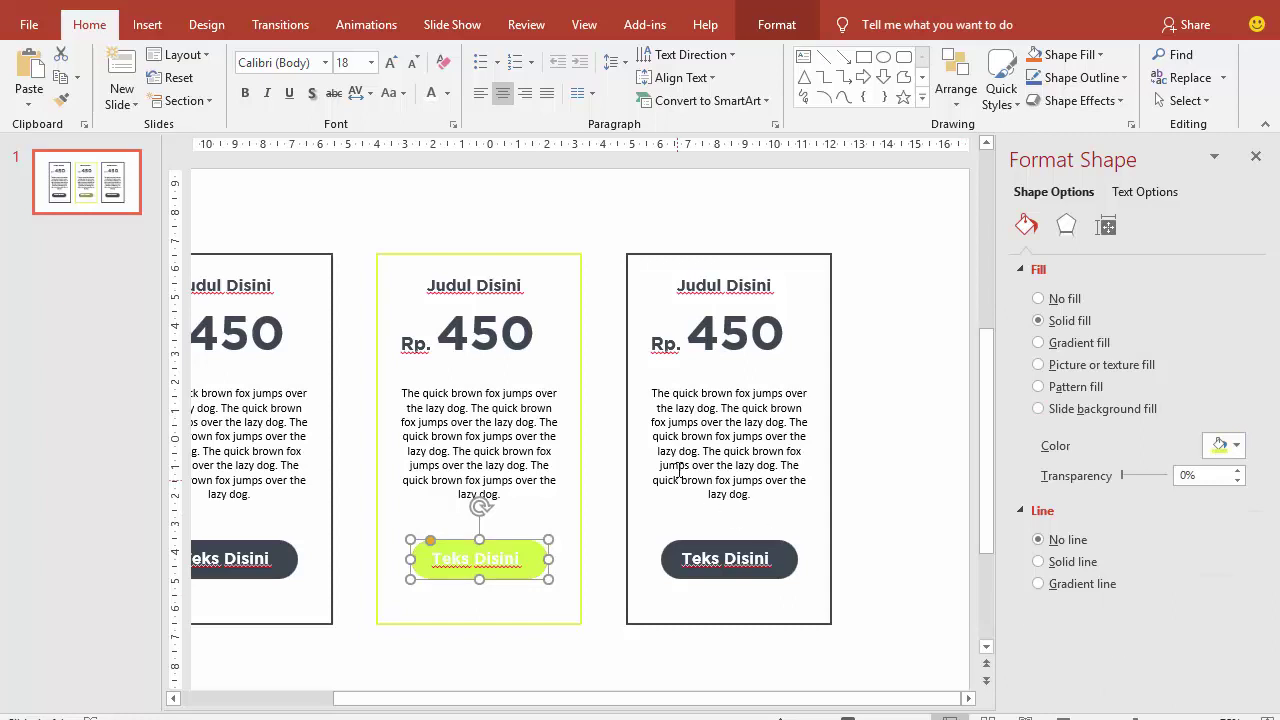
{"action": "left_click", "coordinate": [560, 222]}
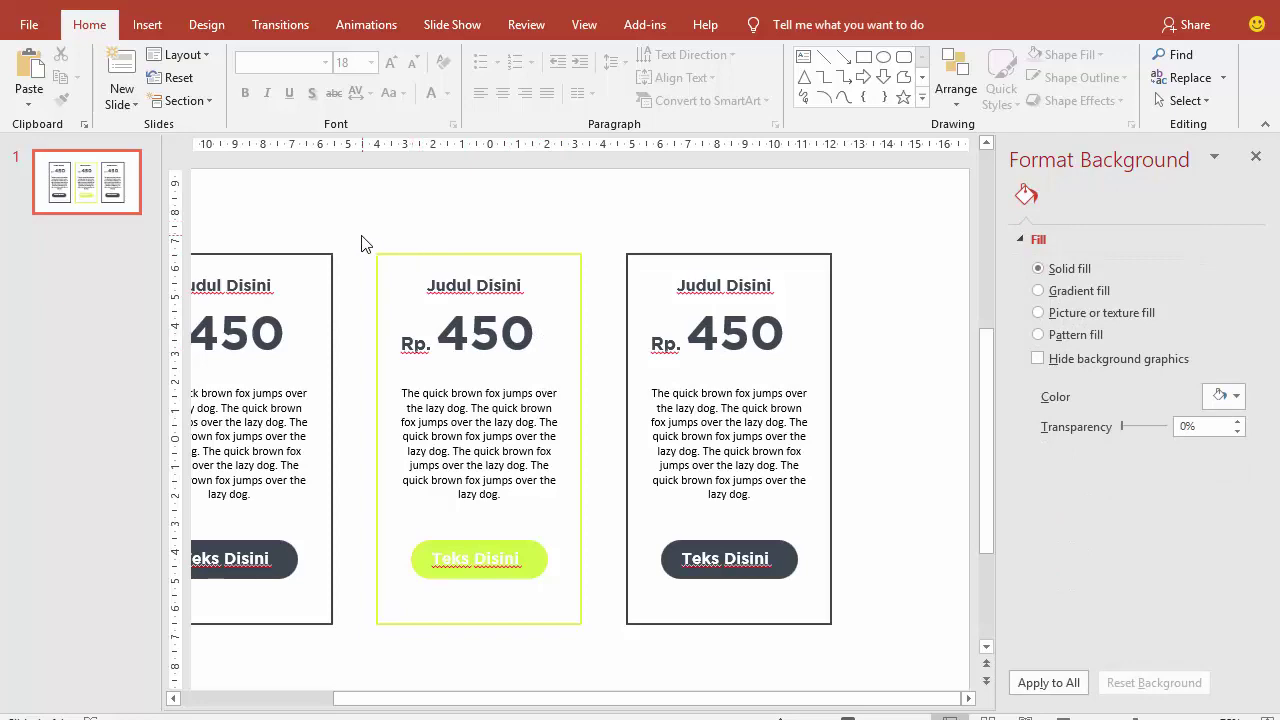
- Scroll back up the slide and bring up the Insert Shapes gallery
{"action": "scroll", "coordinate": [350, 240], "scroll_direction": "up", "scroll_amount": 2}
{"action": "scroll", "coordinate": [596, 241], "scroll_direction": "up", "scroll_amount": 3}
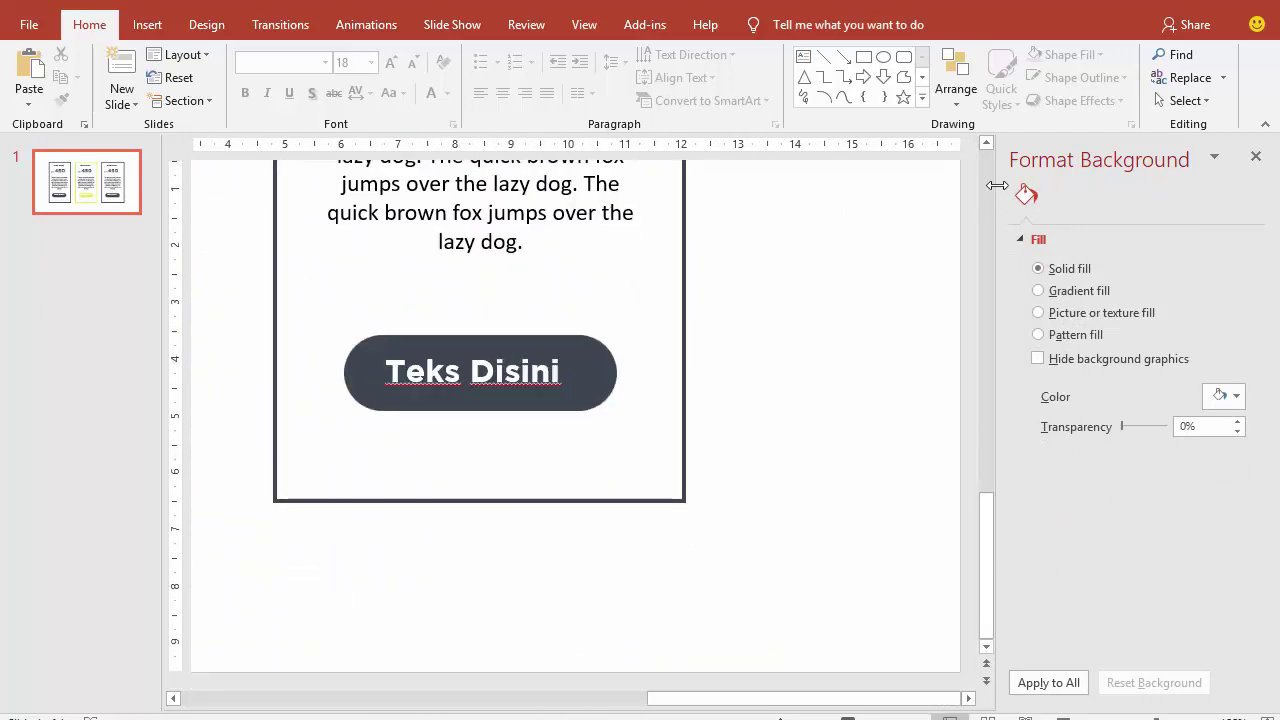
{"action": "scroll", "coordinate": [992, 172], "scroll_direction": "up", "scroll_amount": 5}
{"action": "left_click_drag", "start_coordinate": [634, 700], "coordinate": [718, 700]}
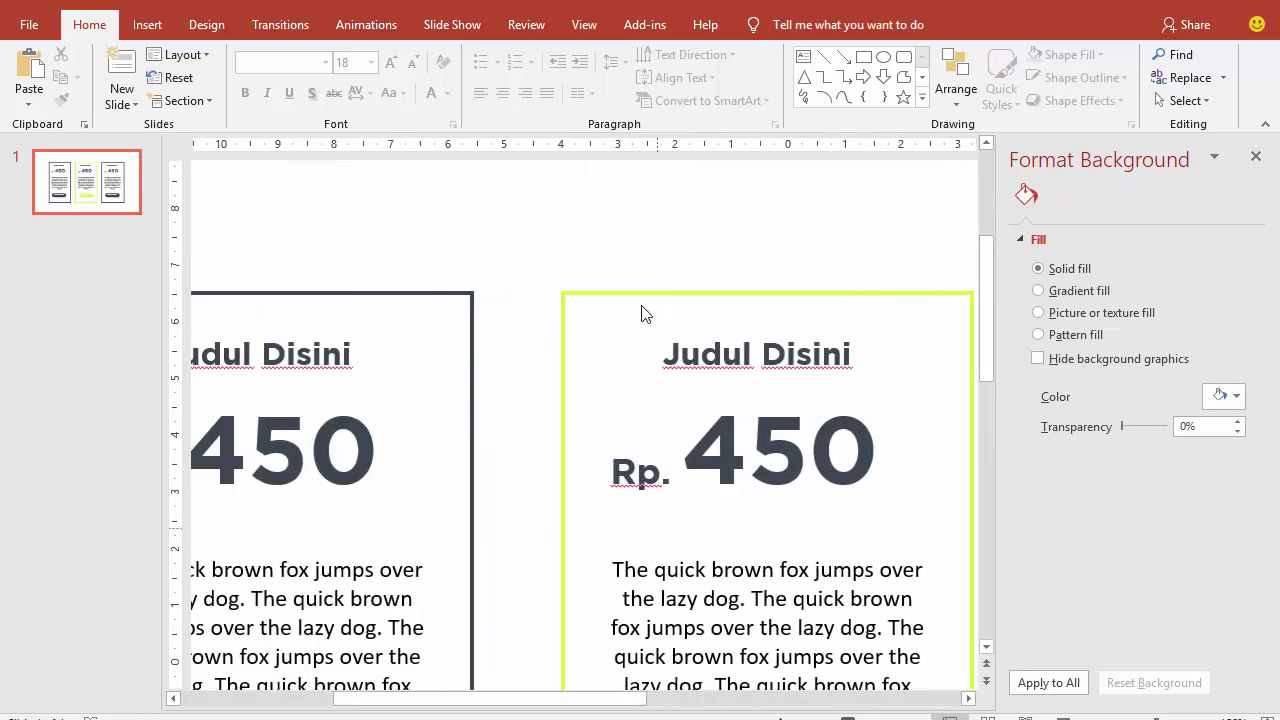
{"action": "left_click", "coordinate": [147, 24]}
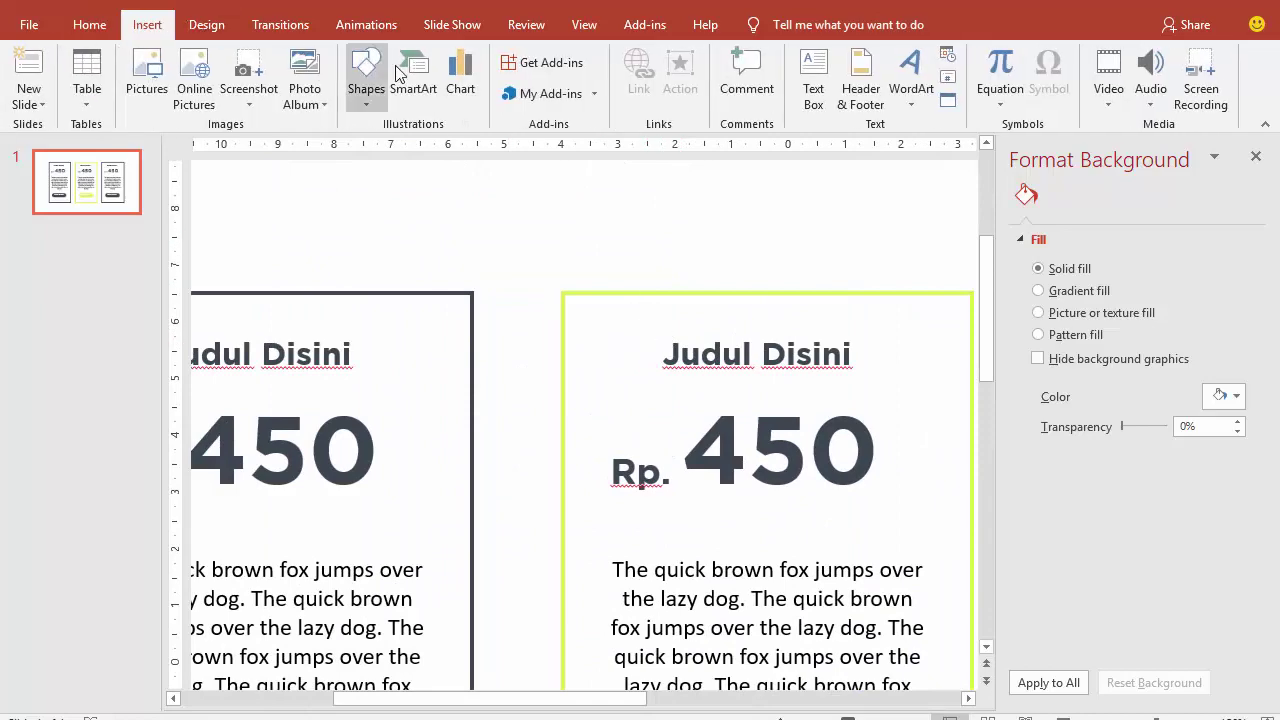
{"action": "left_click", "coordinate": [366, 80]}
- Draw a lime, outline-free bar, rotate it about 45° and lay it across the middle card's top-left corner
{"action": "left_click", "coordinate": [417, 146]}
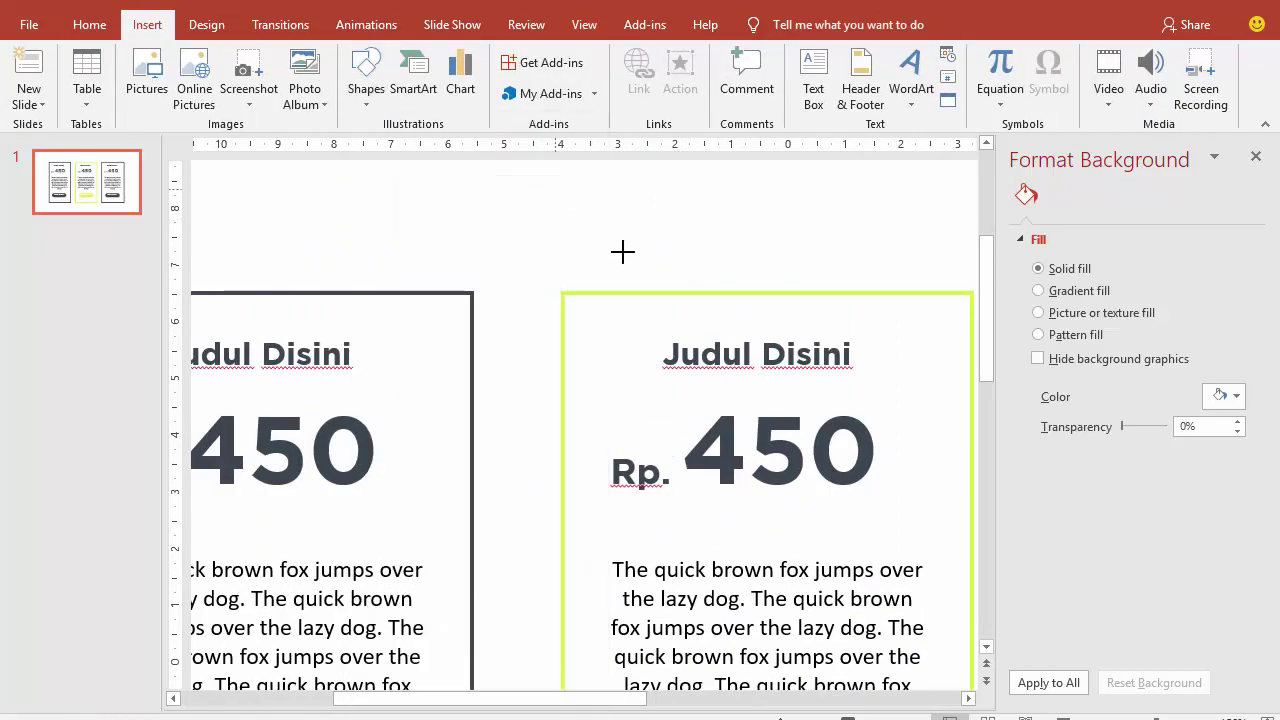
{"action": "left_click_drag", "start_coordinate": [547, 185], "coordinate": [597, 365]}
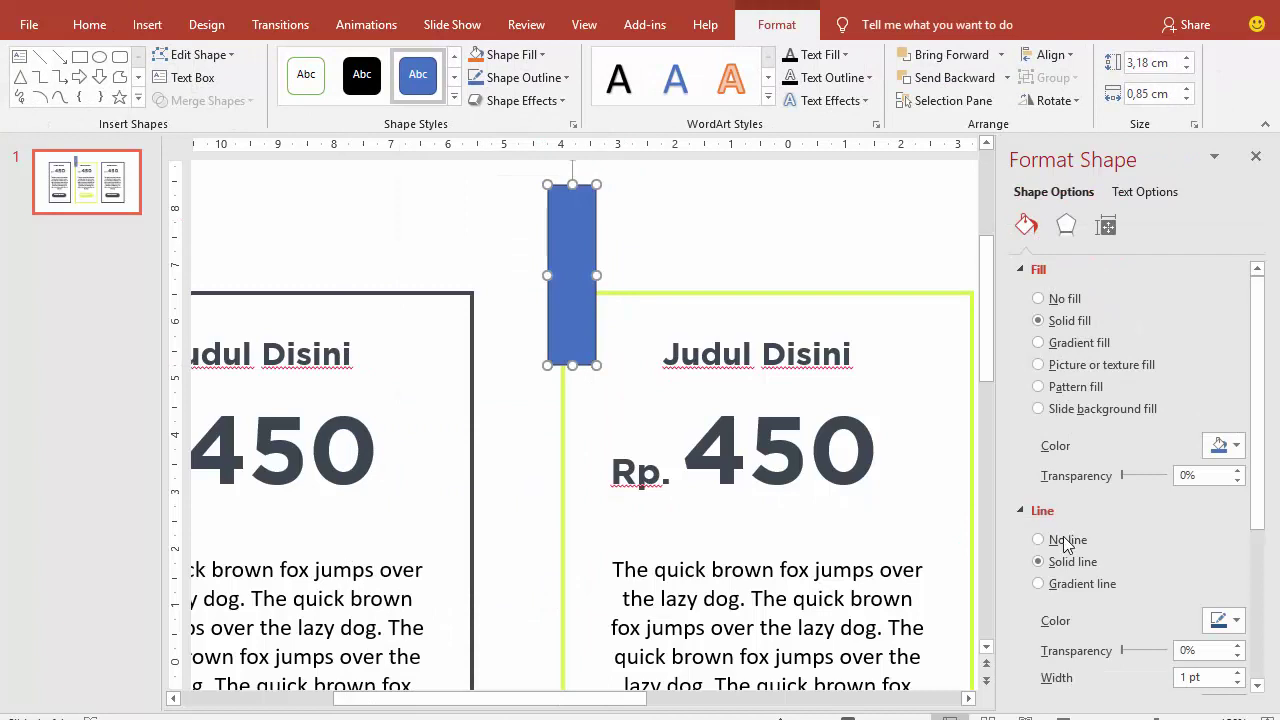
{"action": "left_click", "coordinate": [1065, 540]}
{"action": "left_click", "coordinate": [1225, 446]}
{"action": "left_click", "coordinate": [1114, 642]}
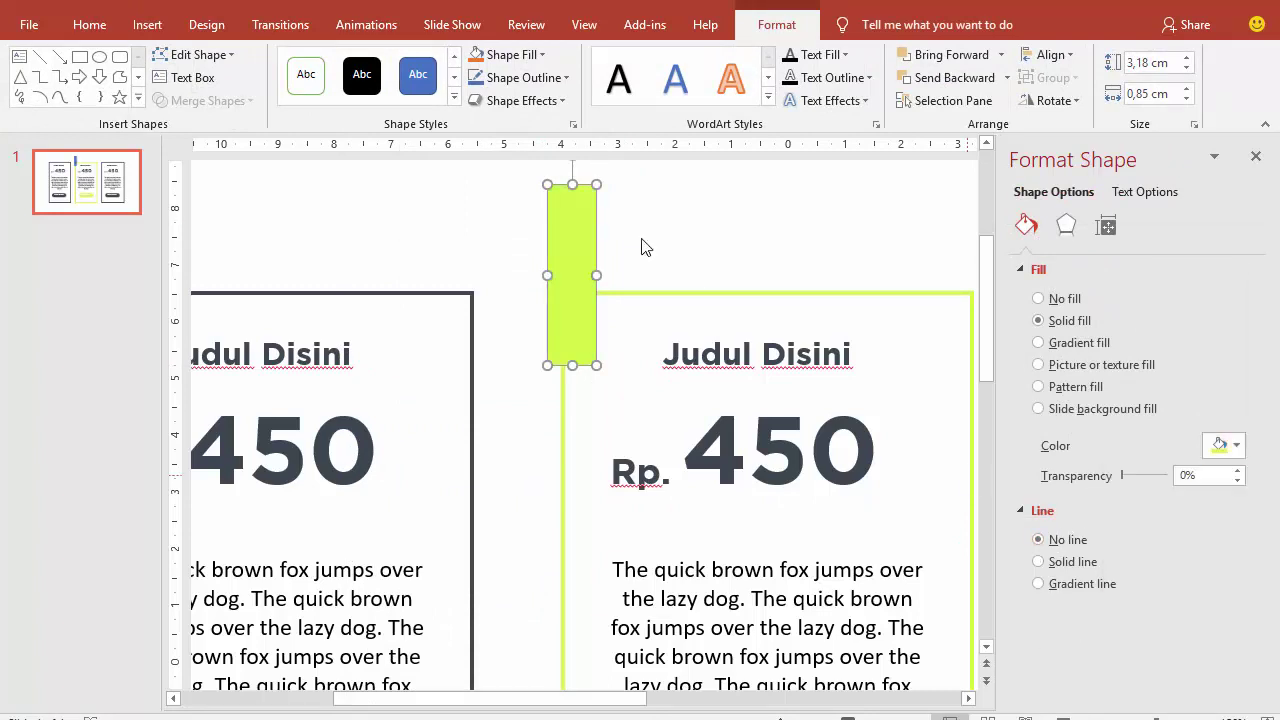
{"action": "left_click_drag", "start_coordinate": [582, 200], "coordinate": [617, 260]}
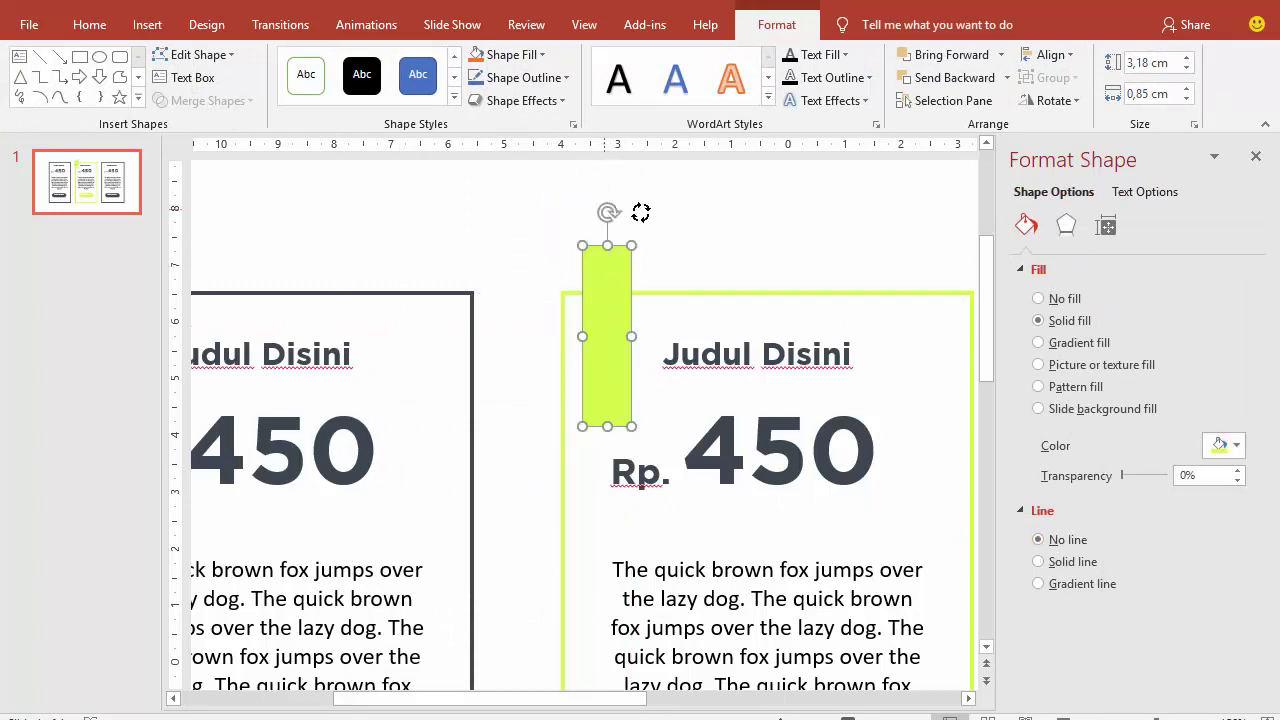
{"action": "left_click_drag", "start_coordinate": [640, 212], "coordinate": [694, 251]}
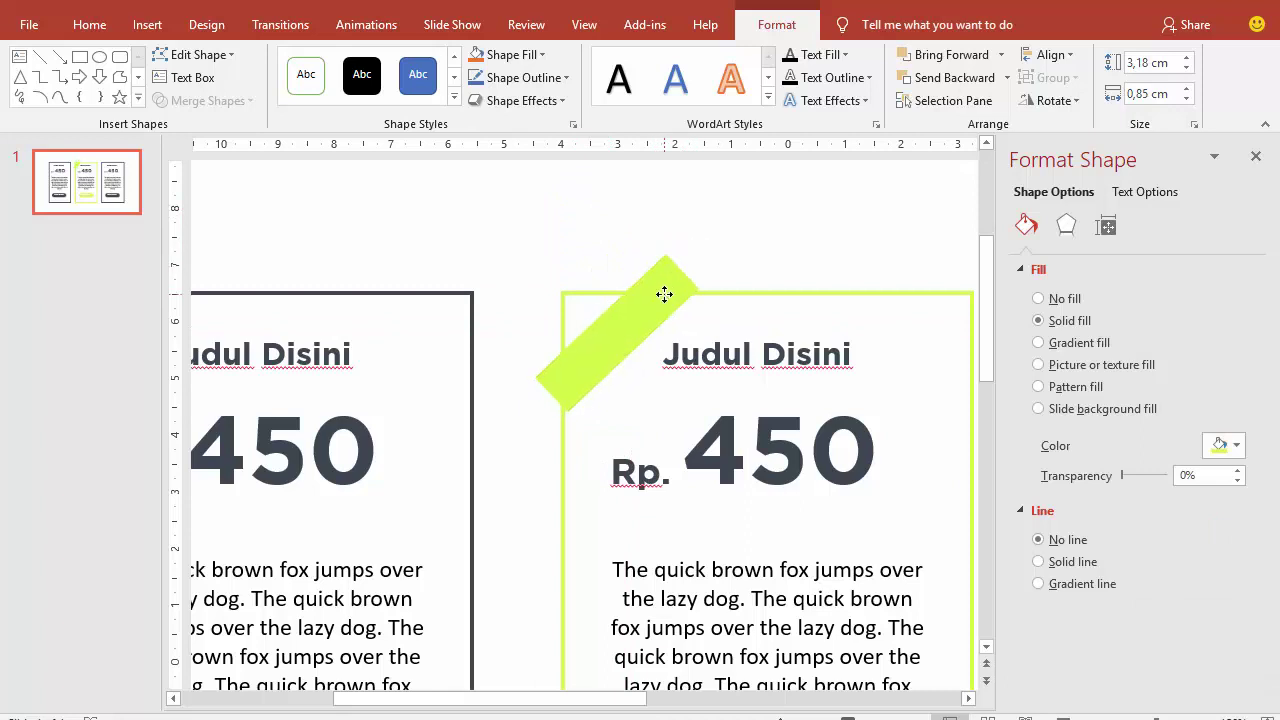
{"action": "left_click_drag", "start_coordinate": [664, 294], "coordinate": [657, 296]}
{"action": "left_click_drag", "start_coordinate": [540, 395], "coordinate": [508, 414]}
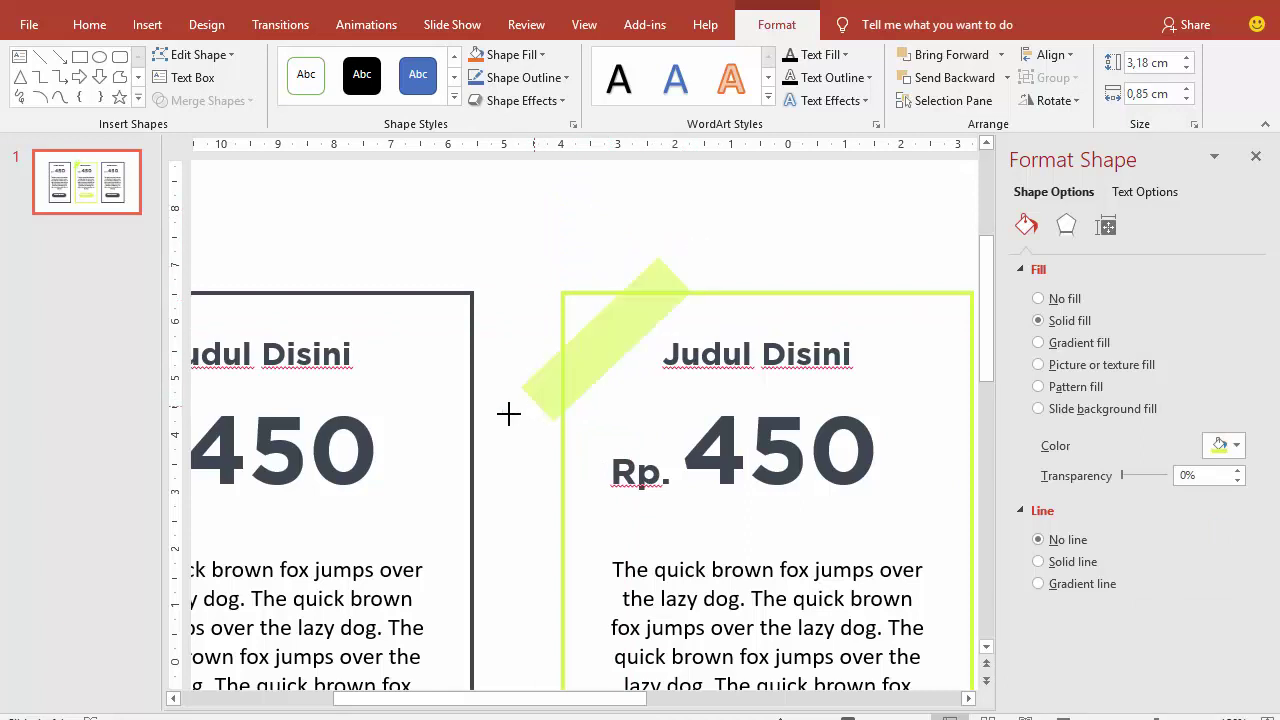
{"action": "left_click_drag", "start_coordinate": [560, 363], "coordinate": [613, 341]}
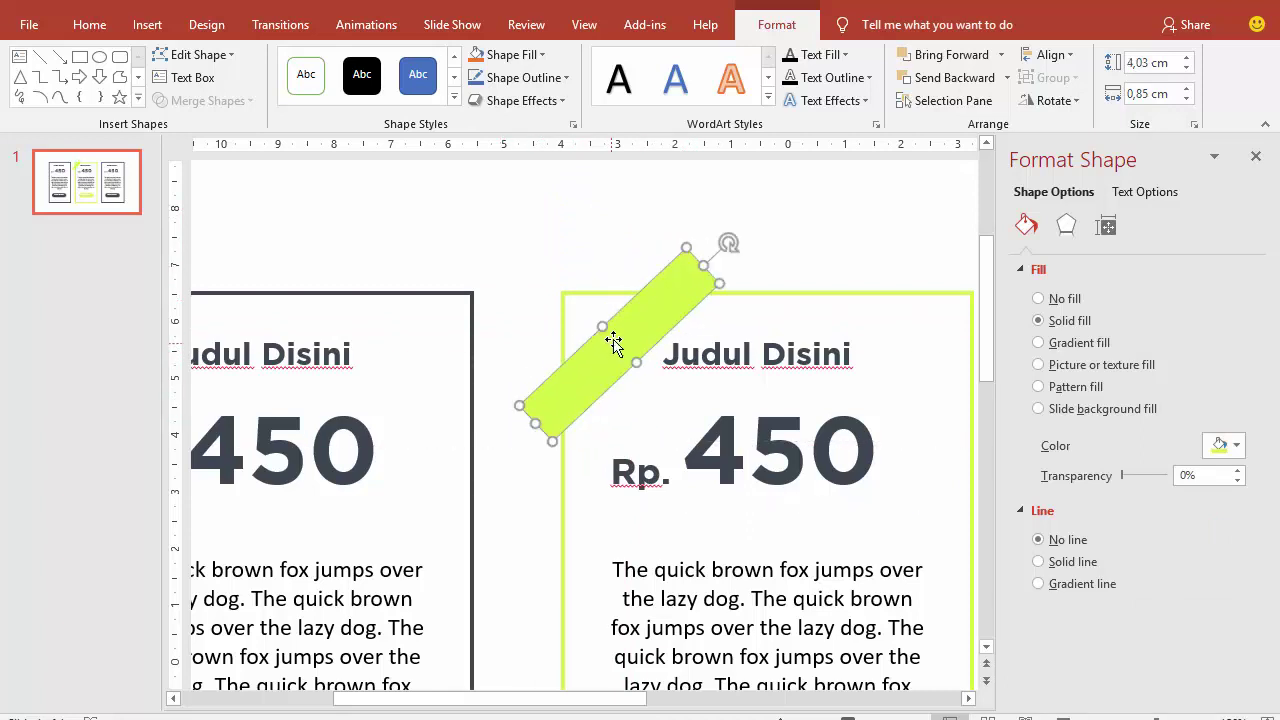
- Add two rectangles covering the lime bar's top and left overhangs
{"action": "left_click", "coordinate": [141, 26]}
{"action": "left_click", "coordinate": [366, 90]}
{"action": "left_click", "coordinate": [363, 149]}
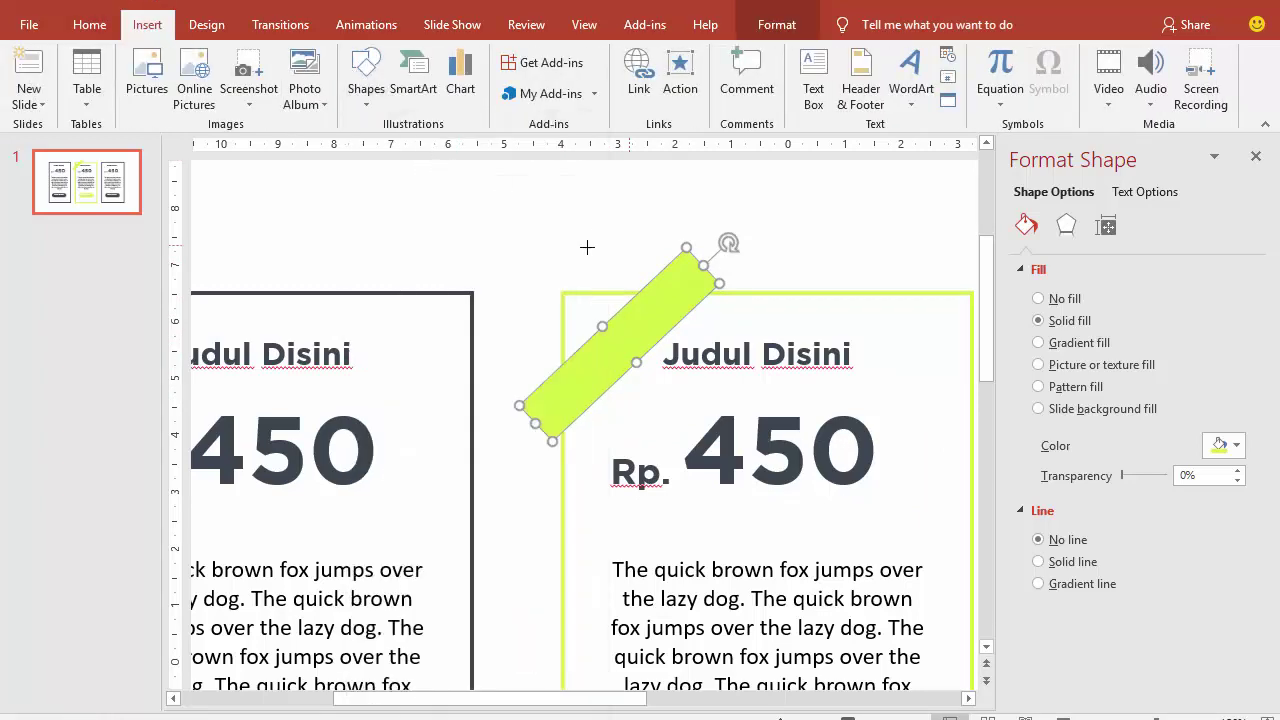
{"action": "left_click_drag", "start_coordinate": [519, 222], "coordinate": [825, 293]}
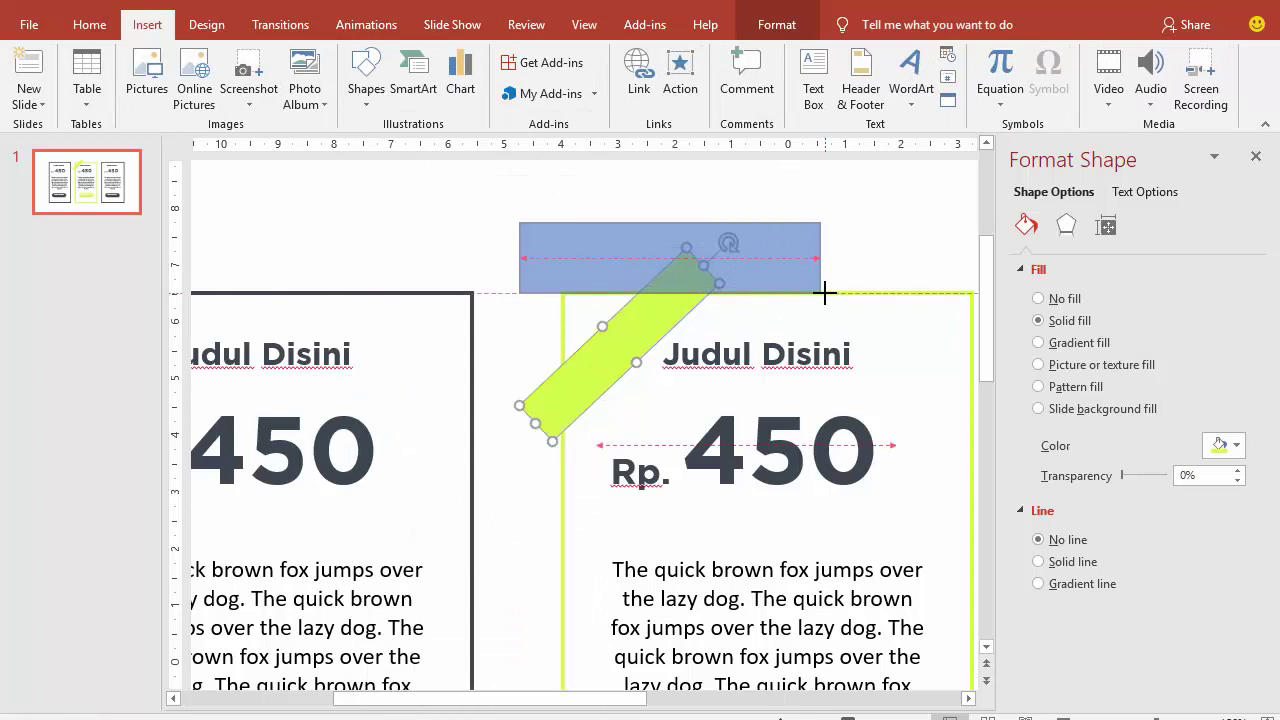
{"action": "mouse_move", "coordinate": [790, 285]}
{"action": "left_mouse_down"}
{"action": "mouse_move", "coordinate": [632, 358]}
{"action": "mouse_move", "coordinate": [480, 346]}
{"action": "left_mouse_up"}
{"action": "left_click_drag", "start_coordinate": [263, 354], "coordinate": [470, 353]}
{"action": "left_click_drag", "start_coordinate": [519, 388], "coordinate": [525, 500]}
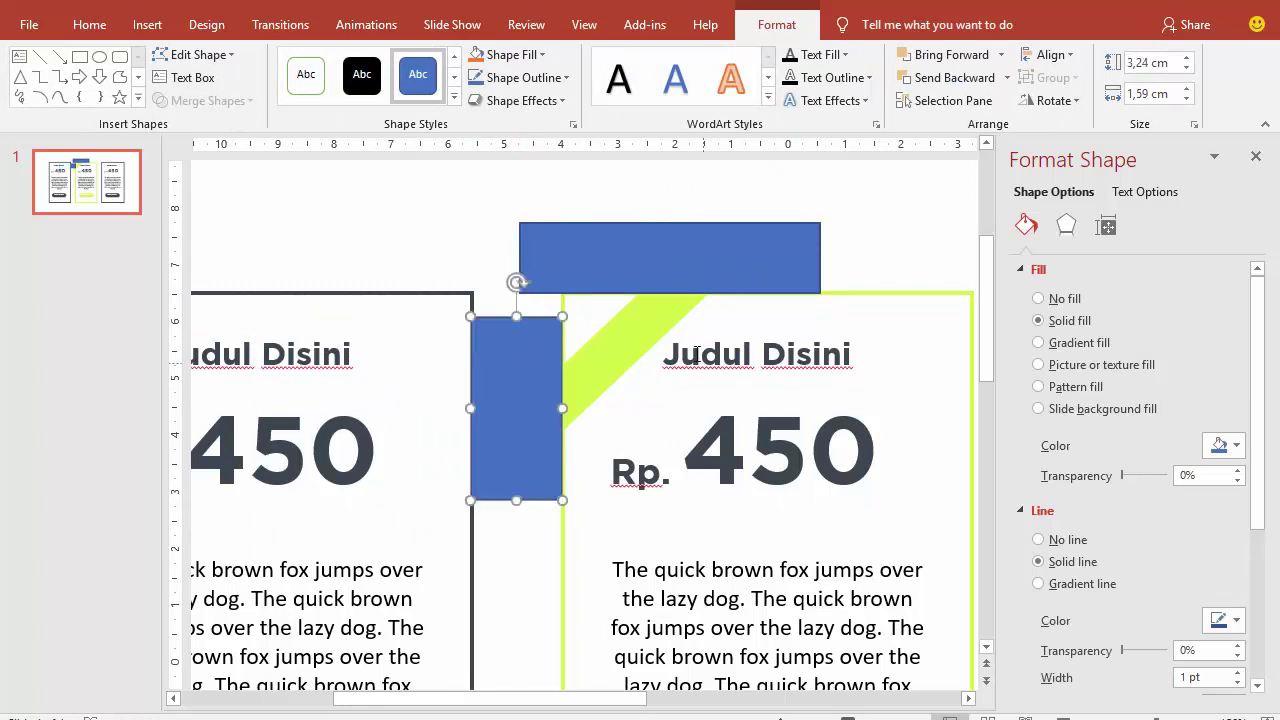
- Subtract both cover rectangles from the lime bar so it sits flush with the card edges
{"action": "left_click", "coordinate": [651, 323]}
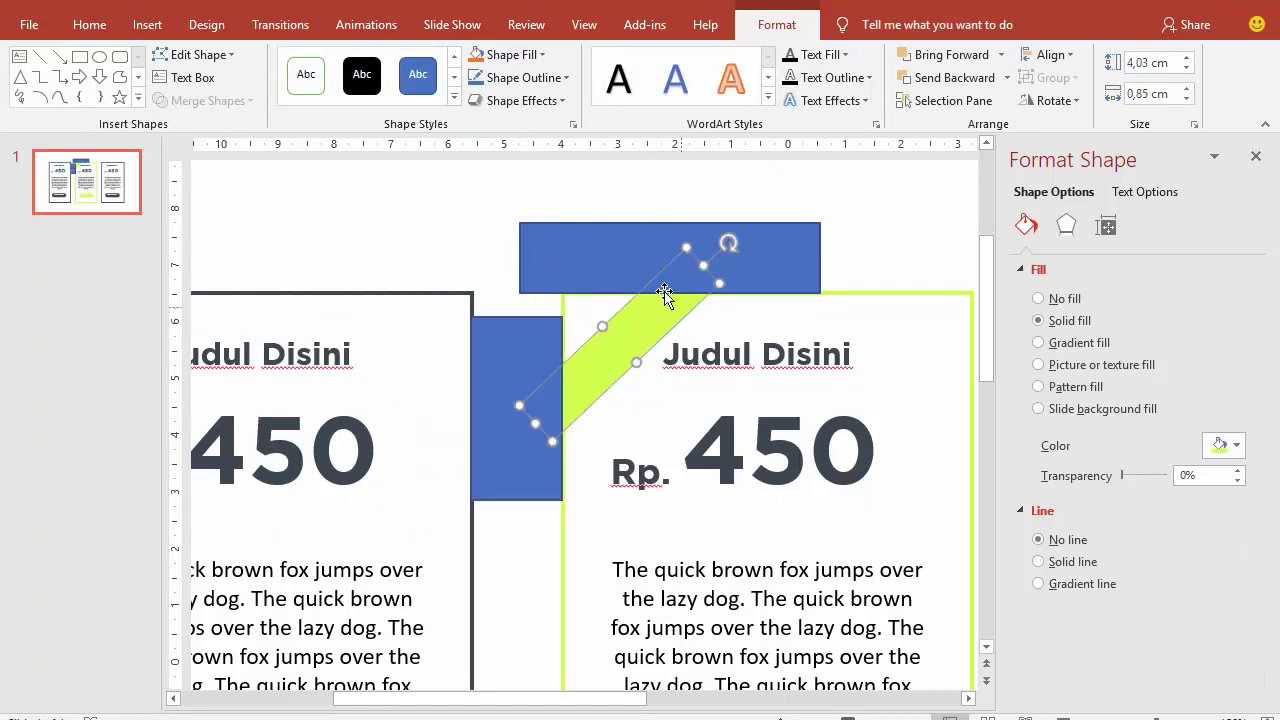
{"action": "left_click", "coordinate": [630, 238], "text": "shift"}
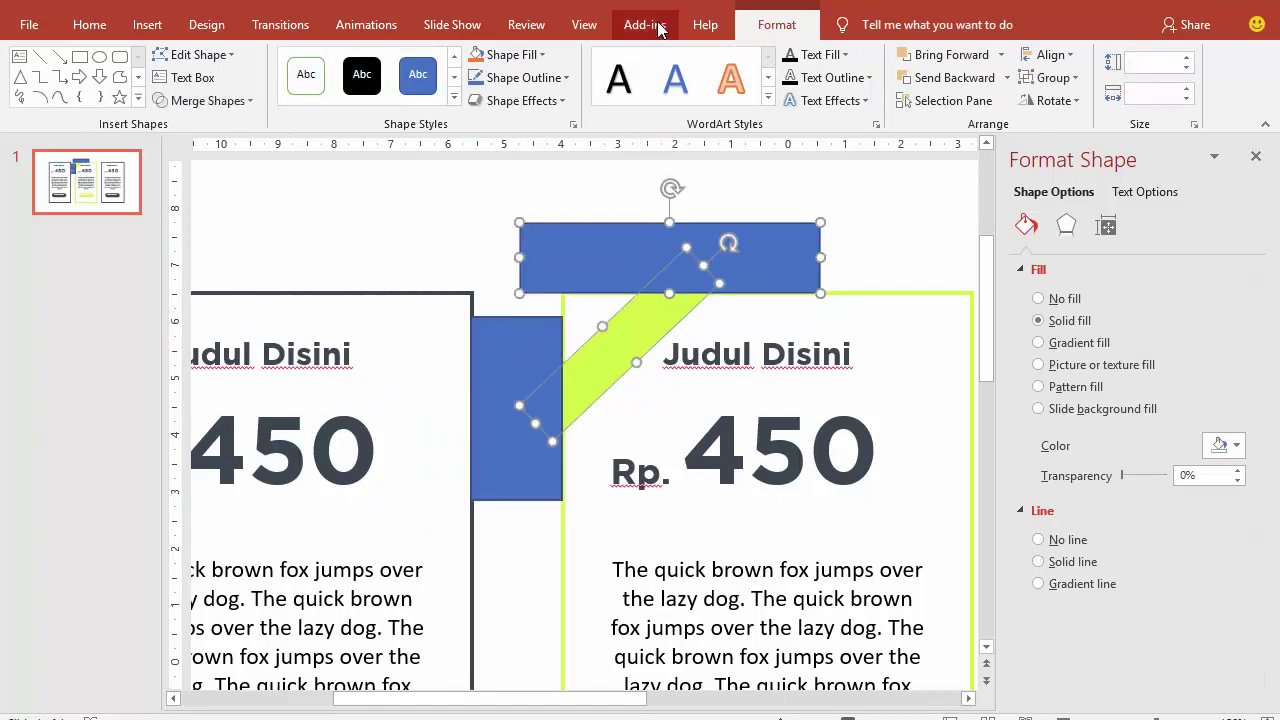
{"action": "left_click", "coordinate": [243, 104]}
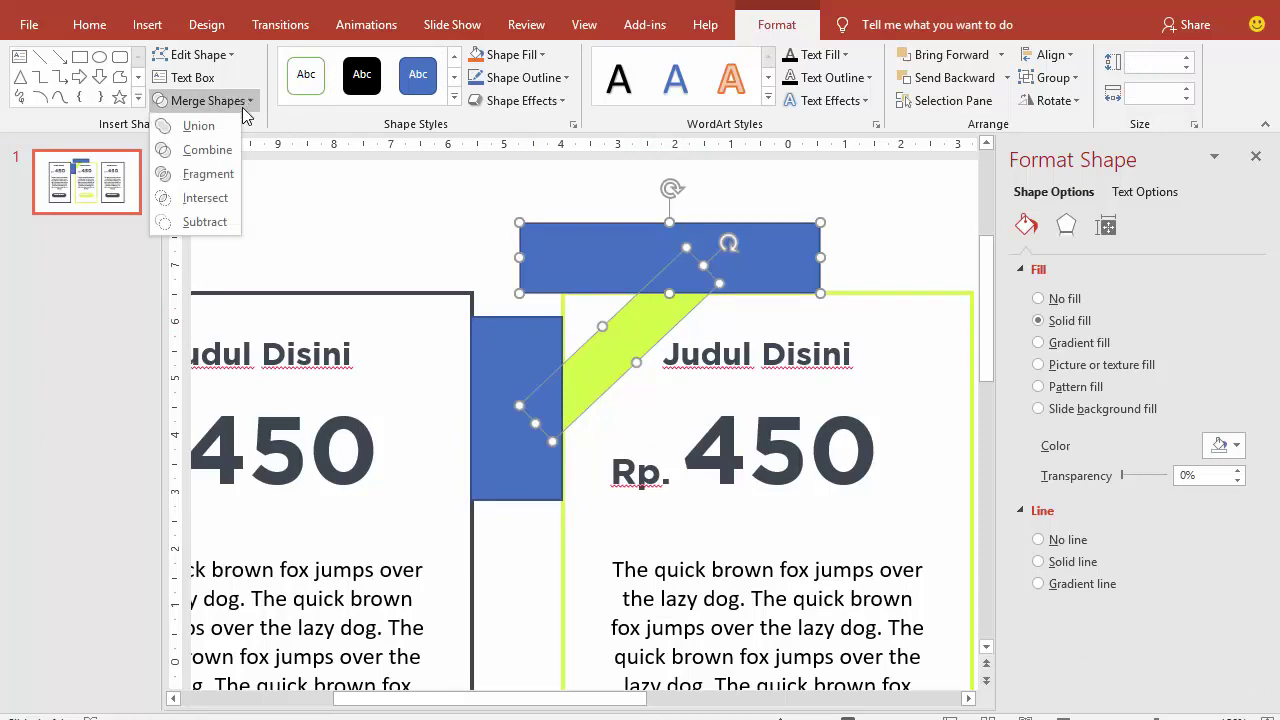
{"action": "left_click", "coordinate": [223, 222]}
{"action": "left_click", "coordinate": [494, 243]}
{"action": "left_click", "coordinate": [608, 362]}
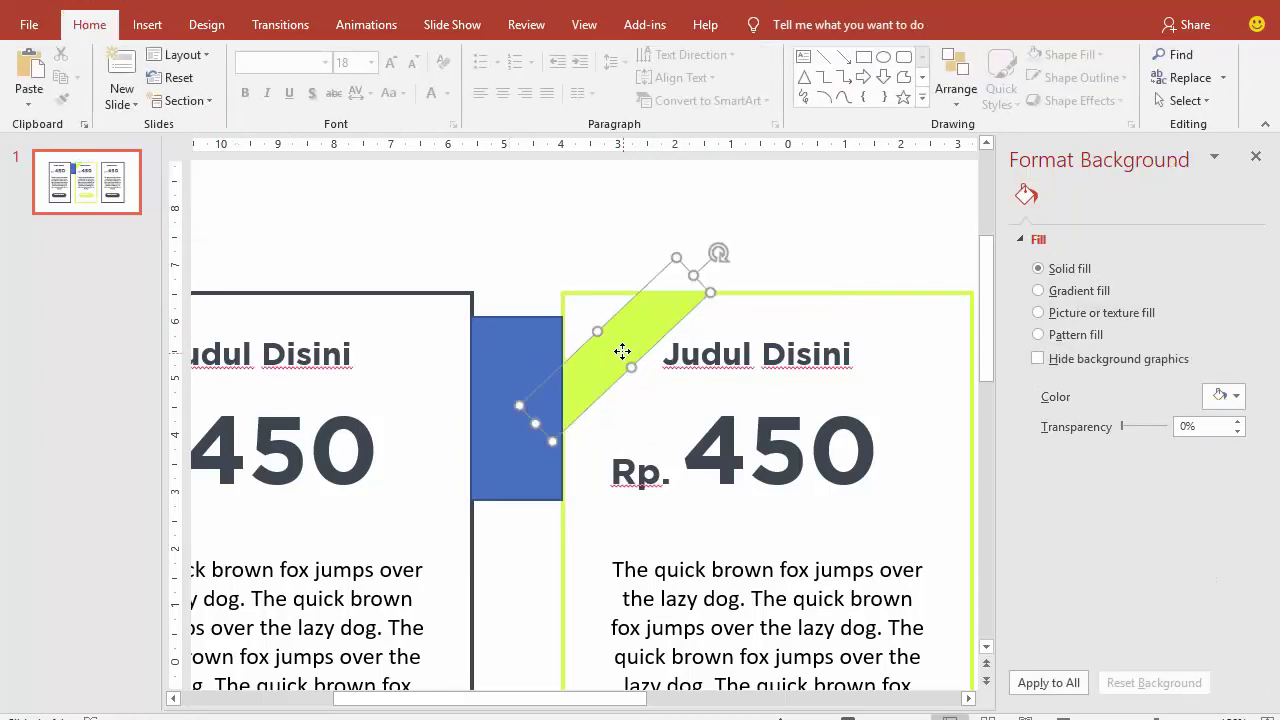
{"action": "left_click", "coordinate": [512, 342], "text": "shift"}
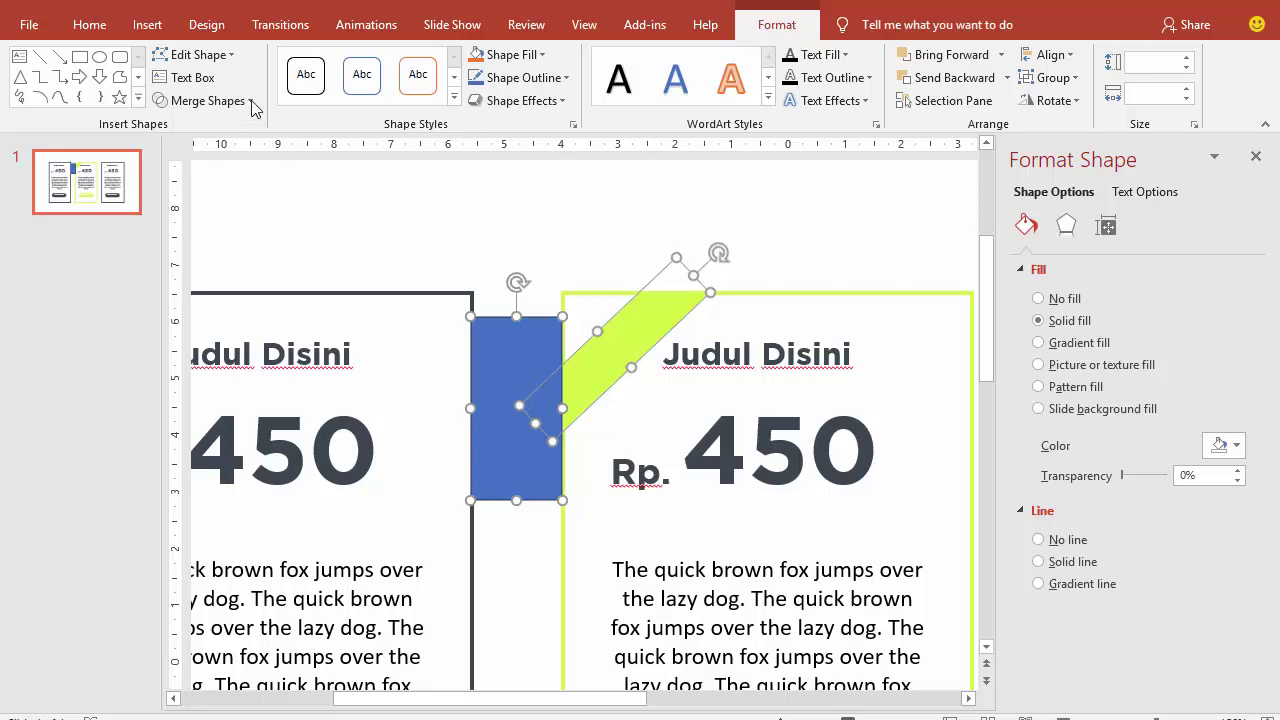
{"action": "left_click", "coordinate": [250, 100]}
{"action": "left_click", "coordinate": [220, 218]}
{"action": "left_click", "coordinate": [455, 229]}
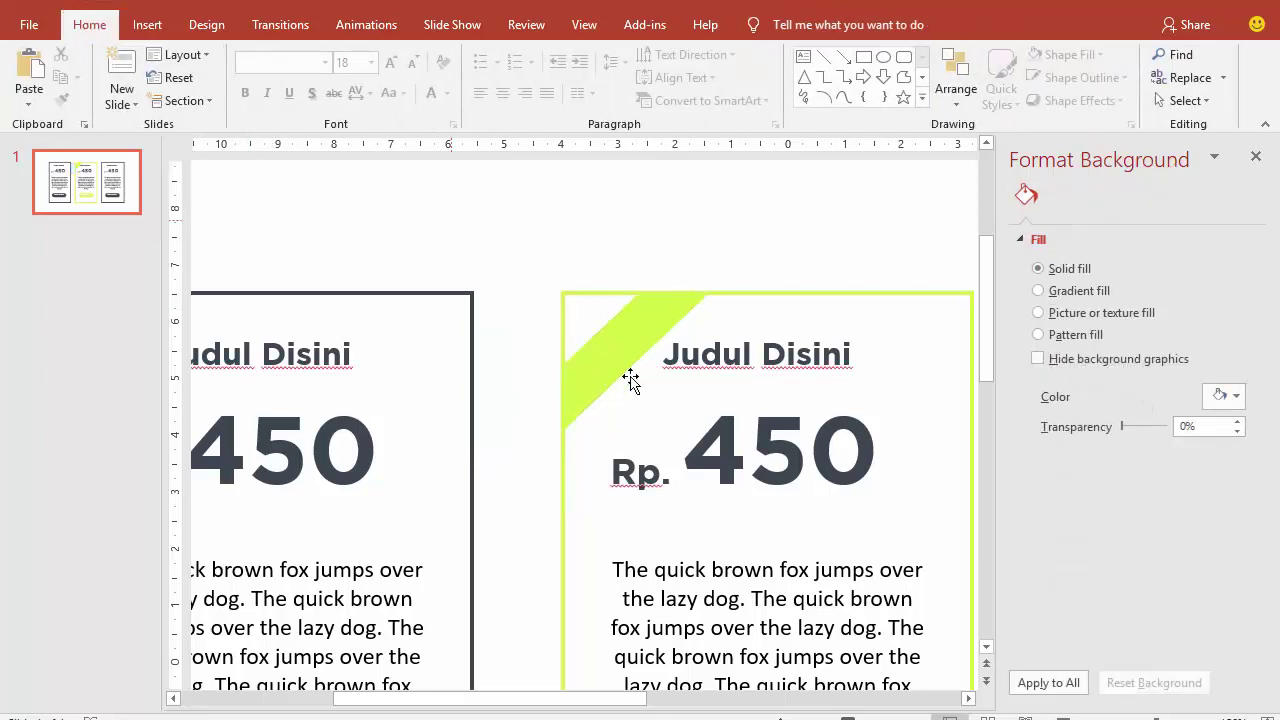
- Preview the slide full-screen with F5, then return to editing
{"action": "scroll", "coordinate": [655, 350], "scroll_direction": "down", "scroll_amount": 5}
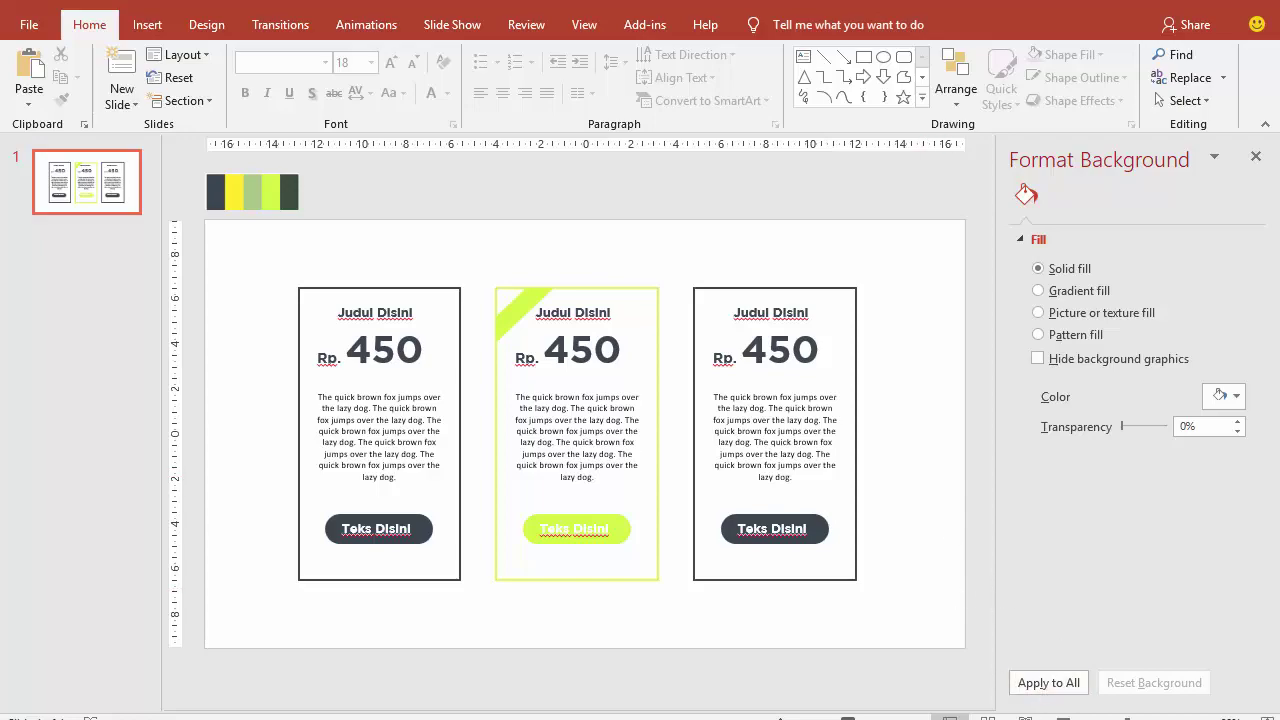
{"action": "key", "text": "F5"}
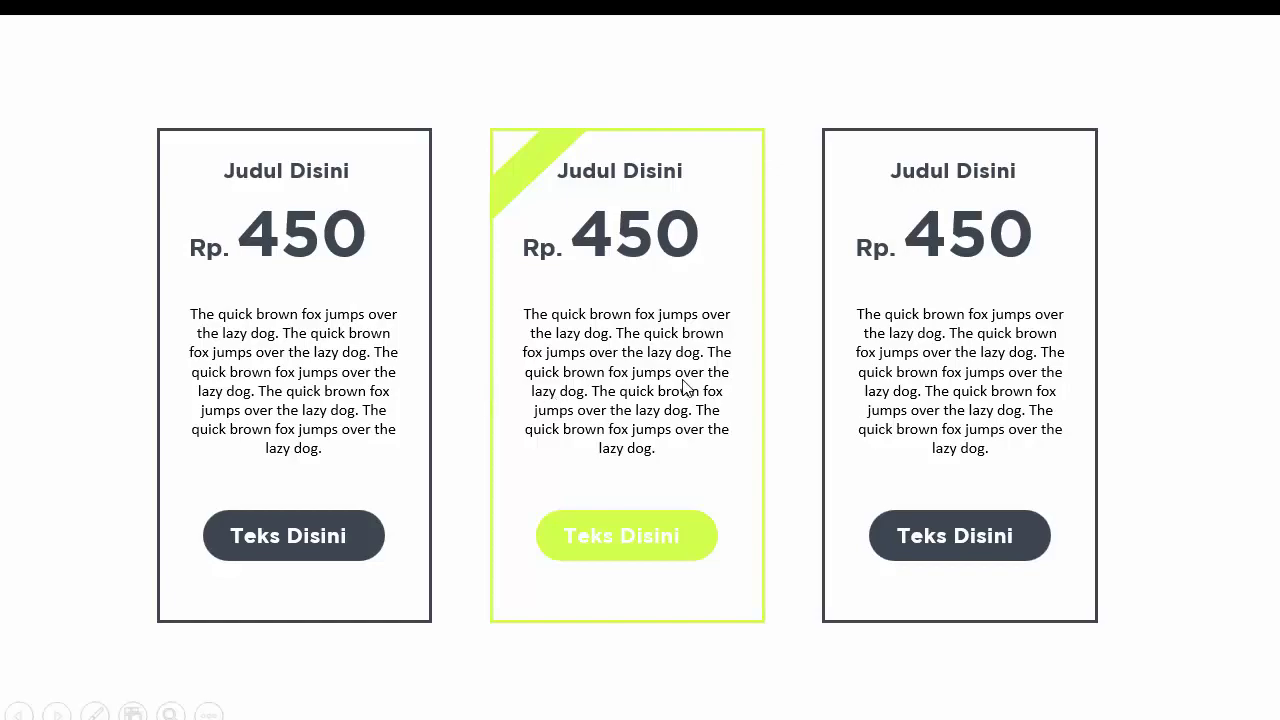
{"action": "key", "text": "Escape"}
- Change the middle price to 480 and the right price to 650, then add a new blank slide
{"action": "left_click", "coordinate": [616, 366]}
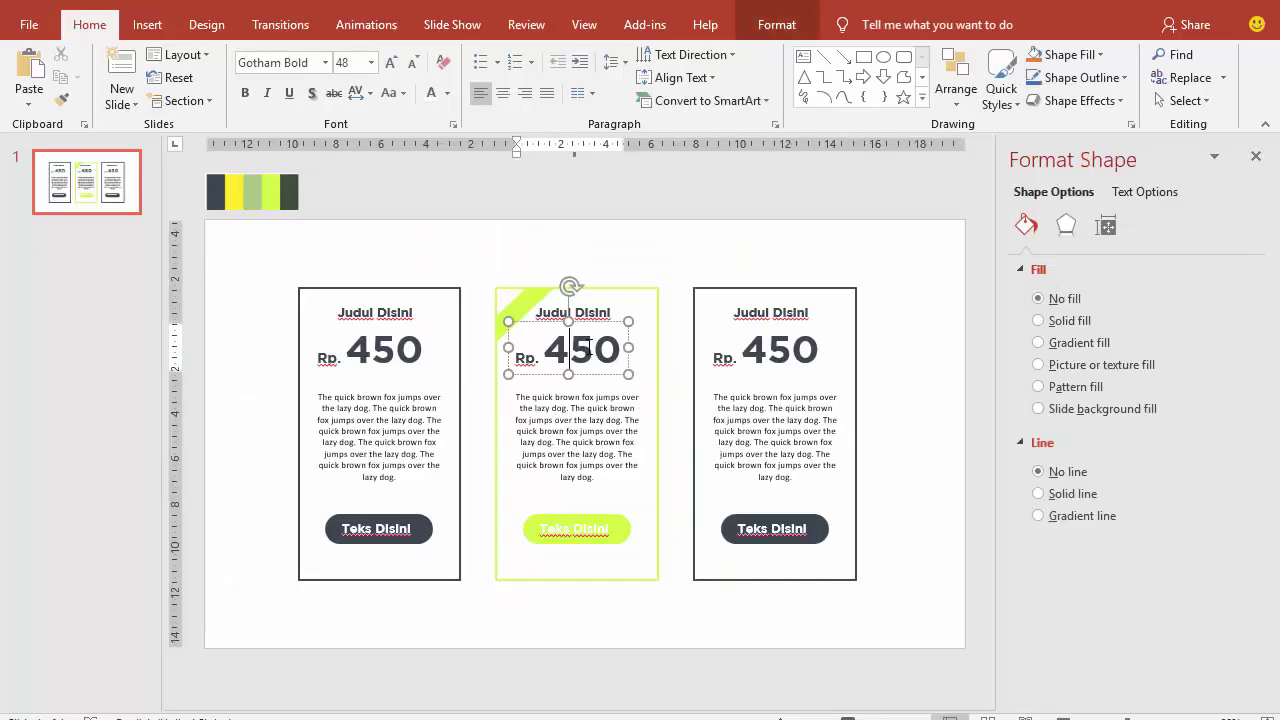
{"action": "left_click_drag", "start_coordinate": [570, 352], "coordinate": [593, 352]}
{"action": "type", "text": "8"}
{"action": "left_click_drag", "start_coordinate": [742, 348], "coordinate": [762, 348]}
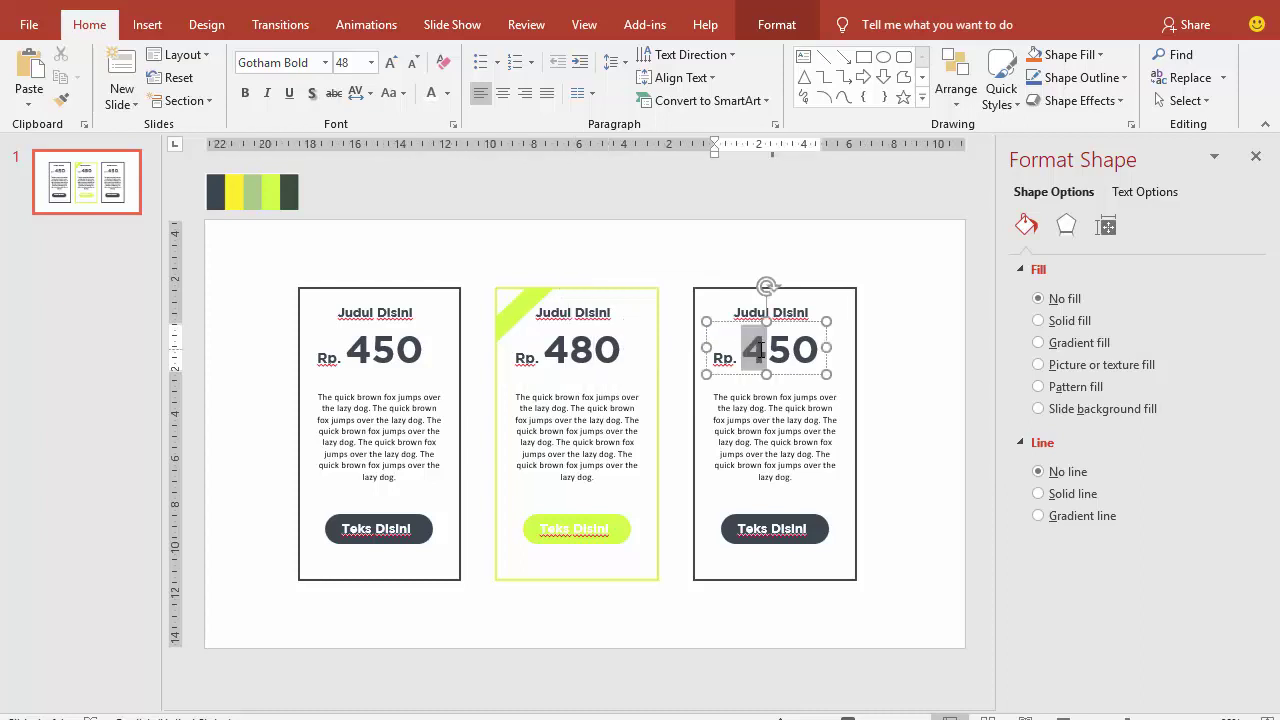
{"action": "type", "text": "6"}
{"action": "left_click", "coordinate": [597, 240]}
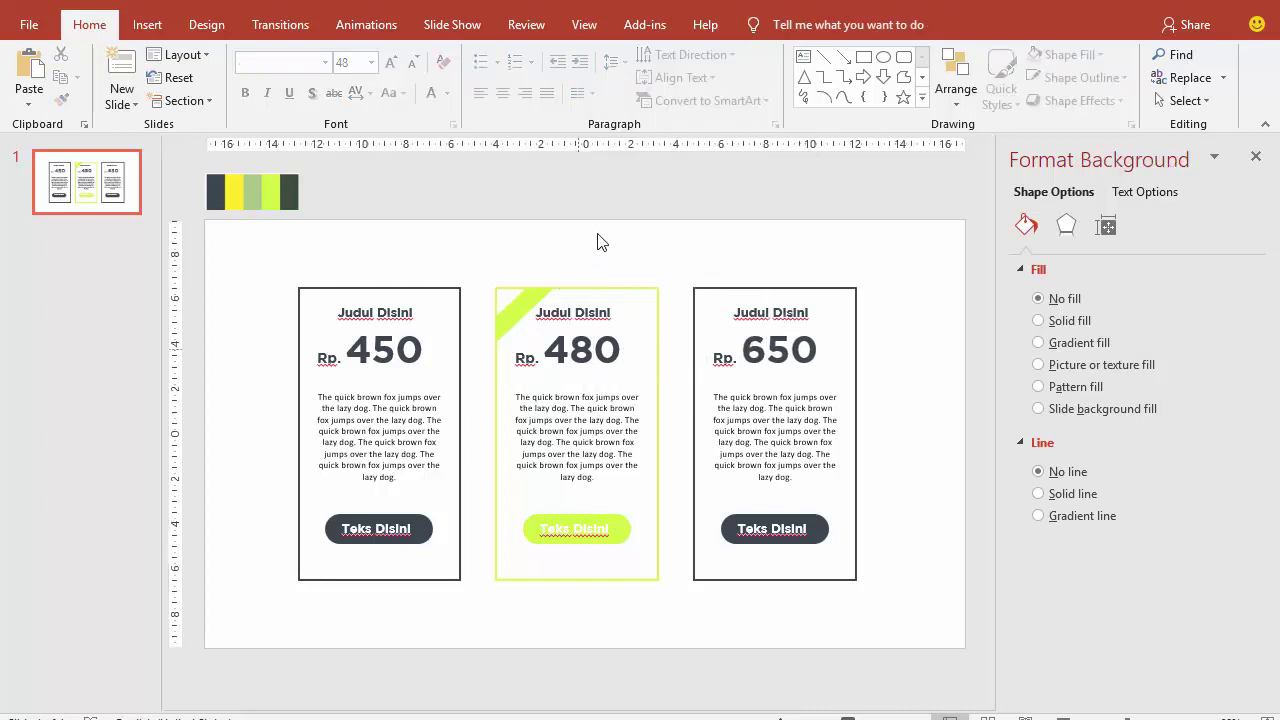
{"action": "right_click", "coordinate": [97, 241]}
{"action": "left_click", "coordinate": [150, 310]}
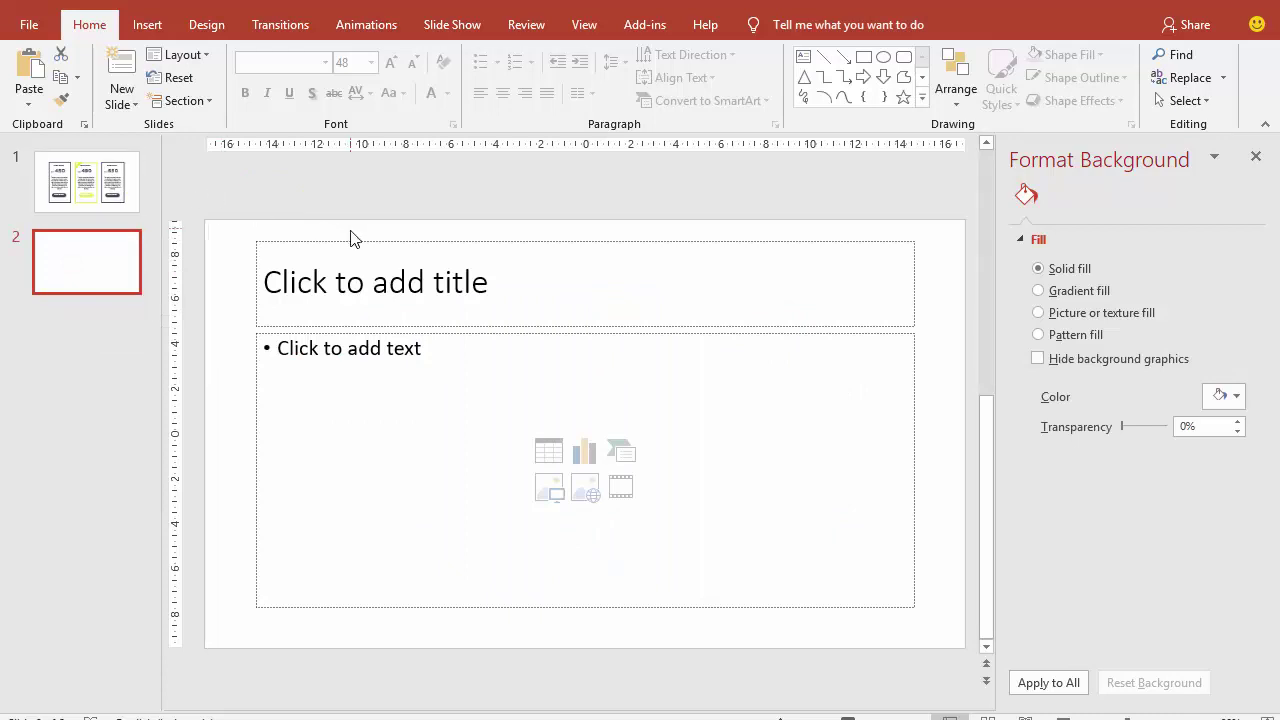
- Duplicate the pricing slide and delete the lime corner ribbon on the copy
{"action": "left_click", "coordinate": [128, 190]}
{"action": "right_click", "coordinate": [128, 184]}
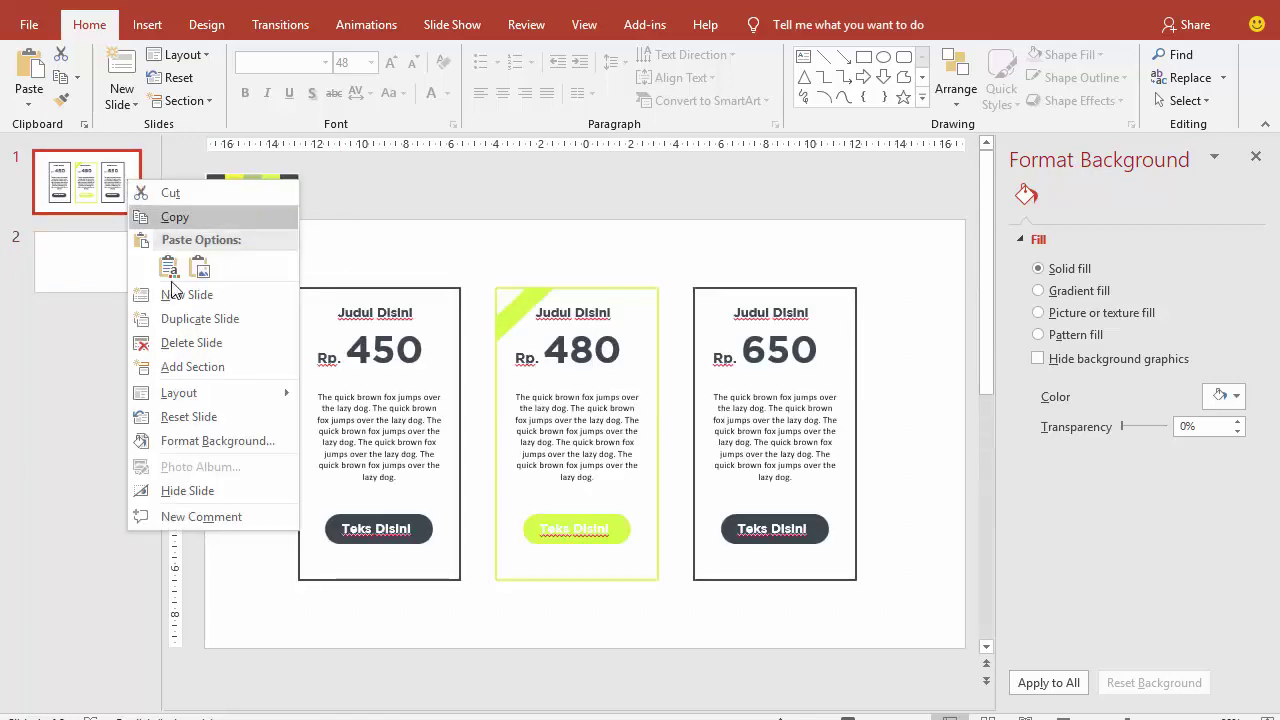
{"action": "left_click", "coordinate": [181, 320]}
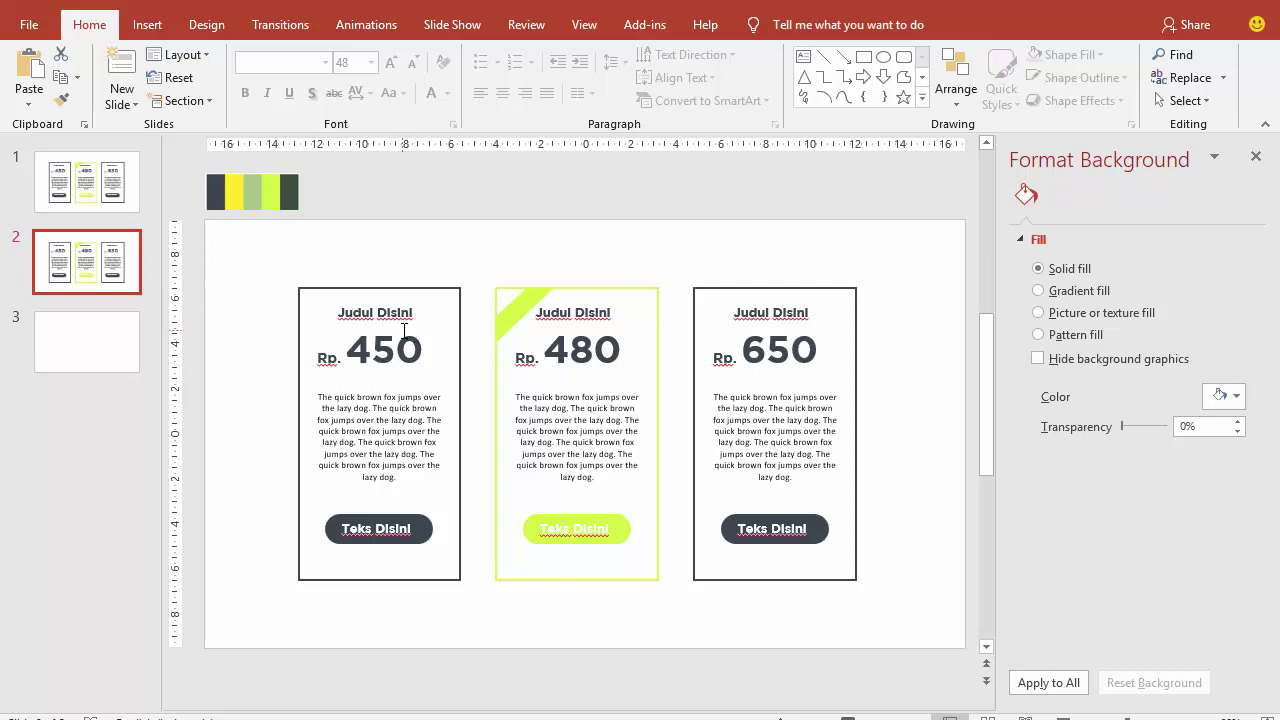
{"action": "left_click", "coordinate": [511, 340]}
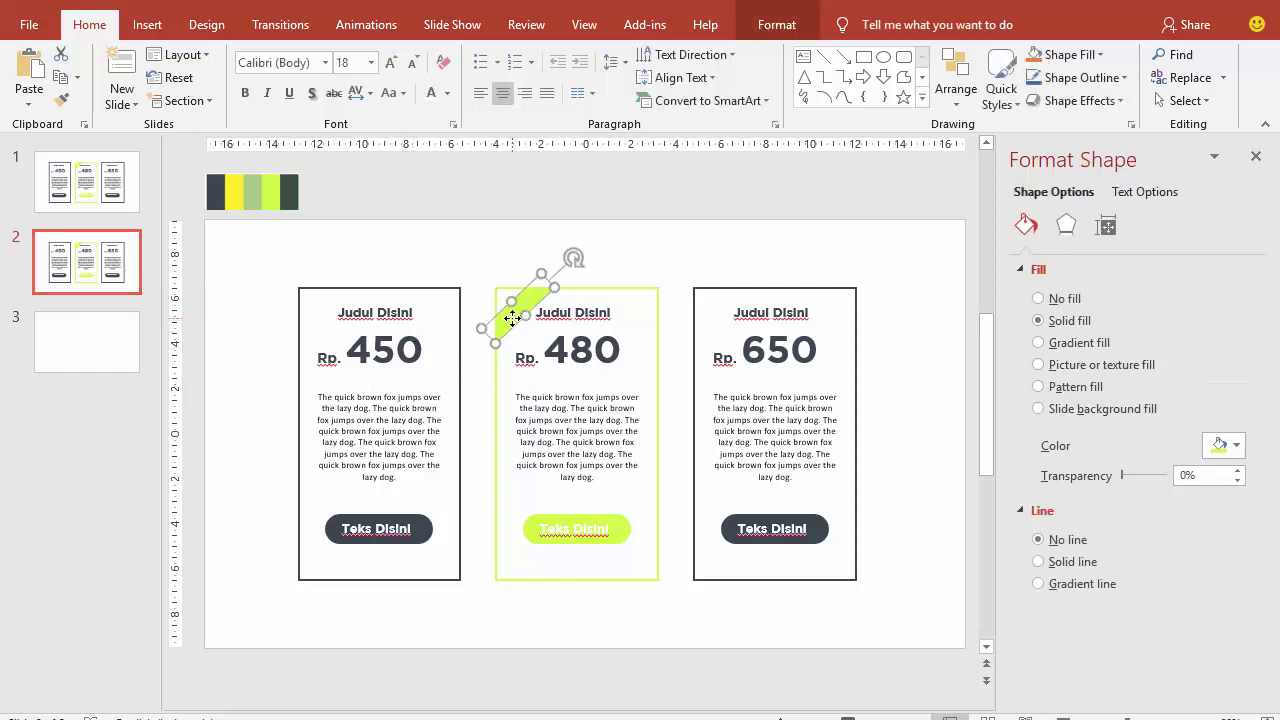
{"action": "key", "text": "Delete"}
- Delete the 450, 480 and 650 price boxes from the three cards
{"action": "left_click", "coordinate": [396, 350]}
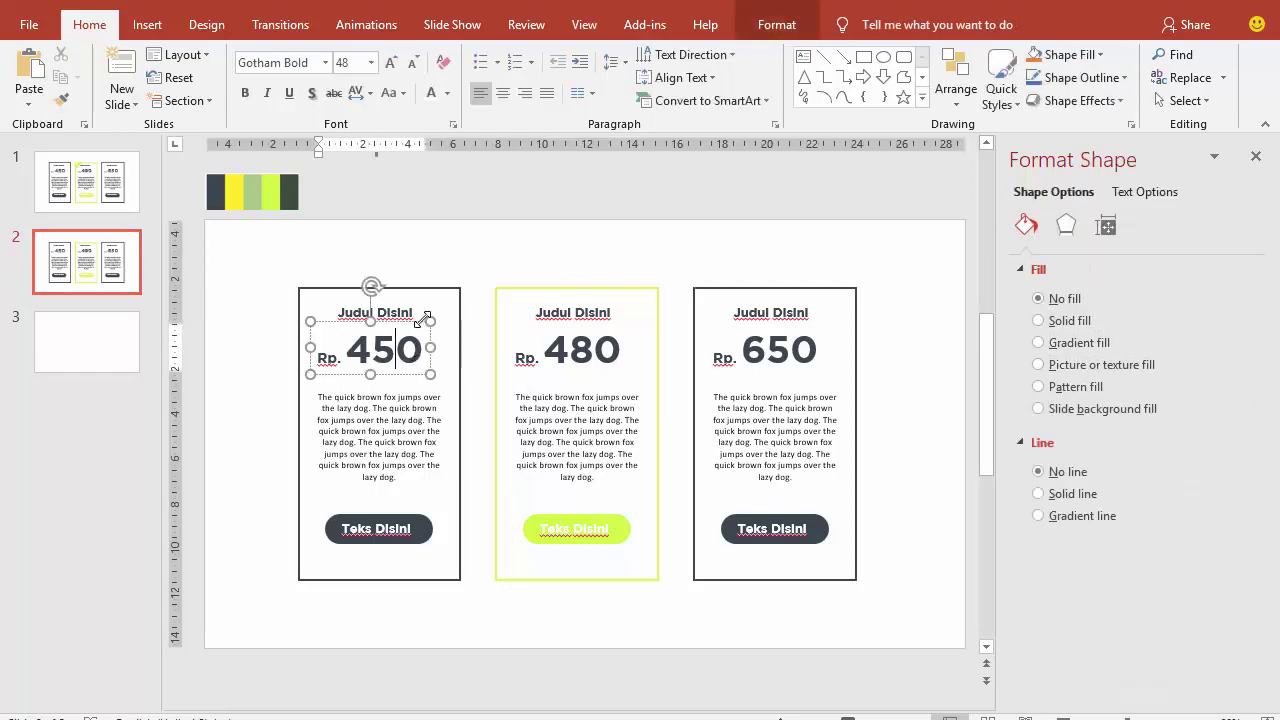
{"action": "left_click", "coordinate": [419, 326]}
{"action": "key", "text": "Delete"}
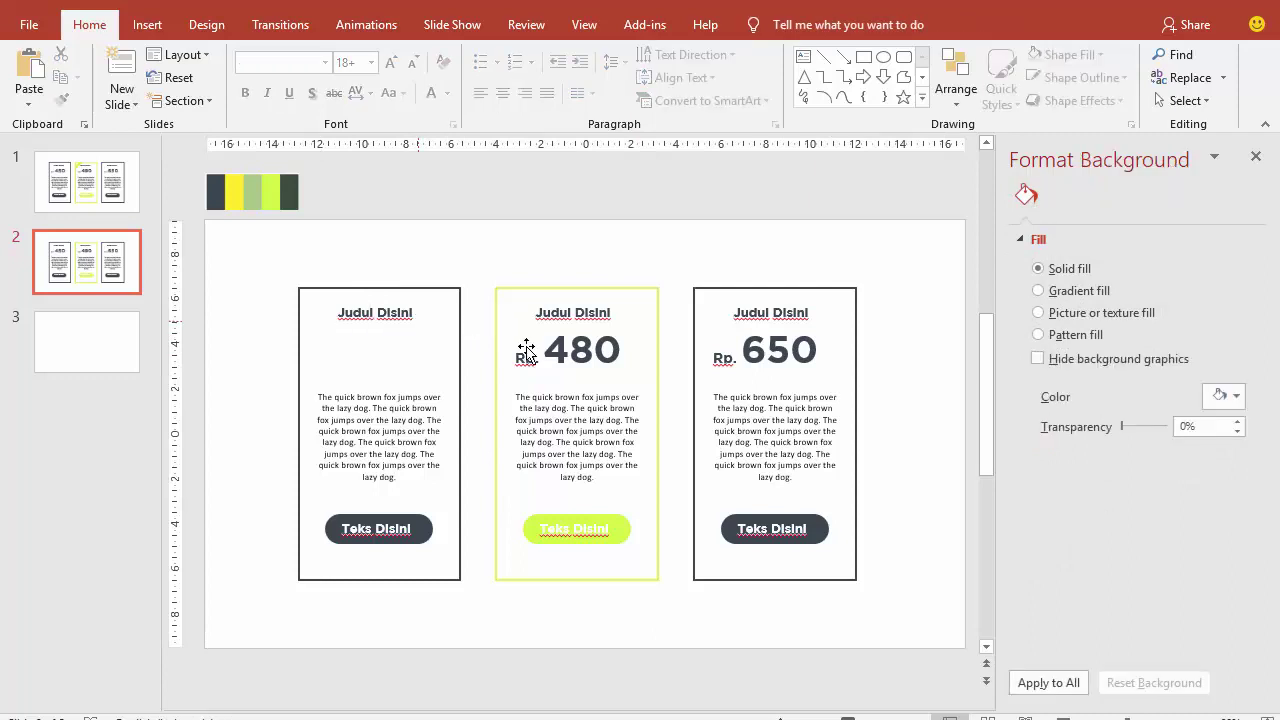
{"action": "left_click", "coordinate": [522, 326]}
{"action": "left_click", "coordinate": [512, 330]}
{"action": "key", "text": "Delete"}
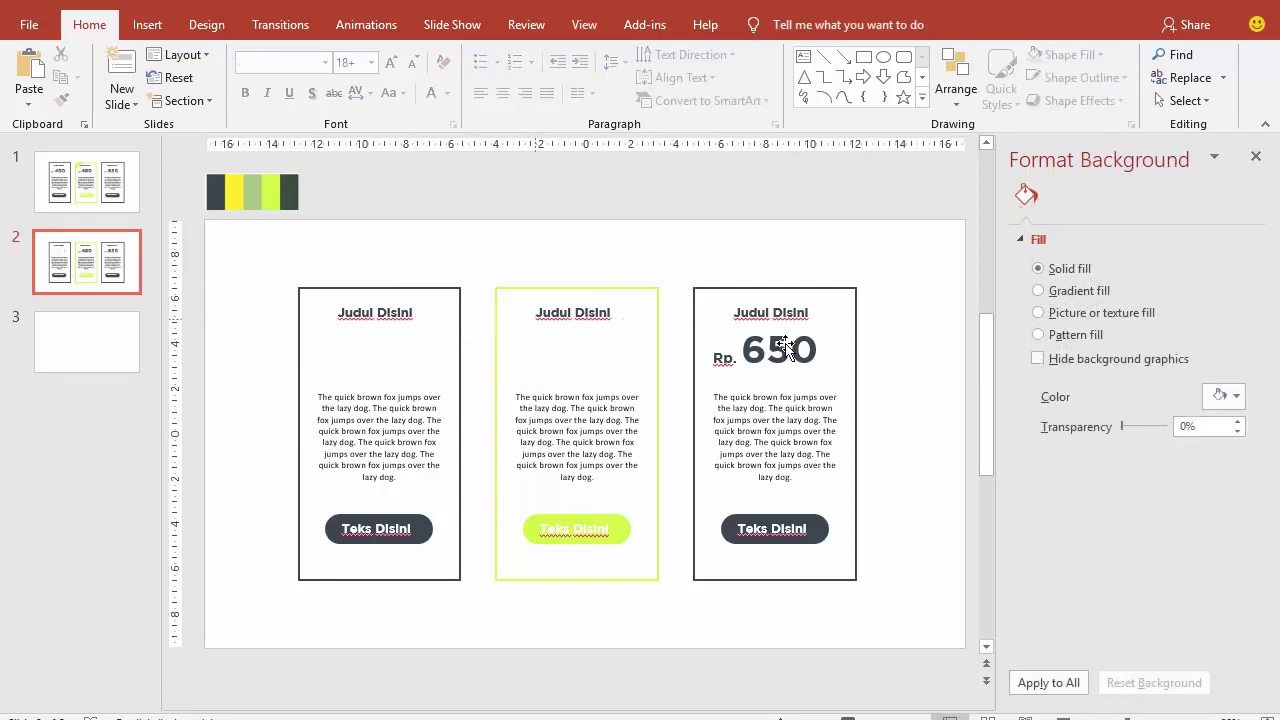
{"action": "left_click", "coordinate": [737, 331]}
{"action": "left_click", "coordinate": [708, 335]}
{"action": "key", "text": "Delete"}
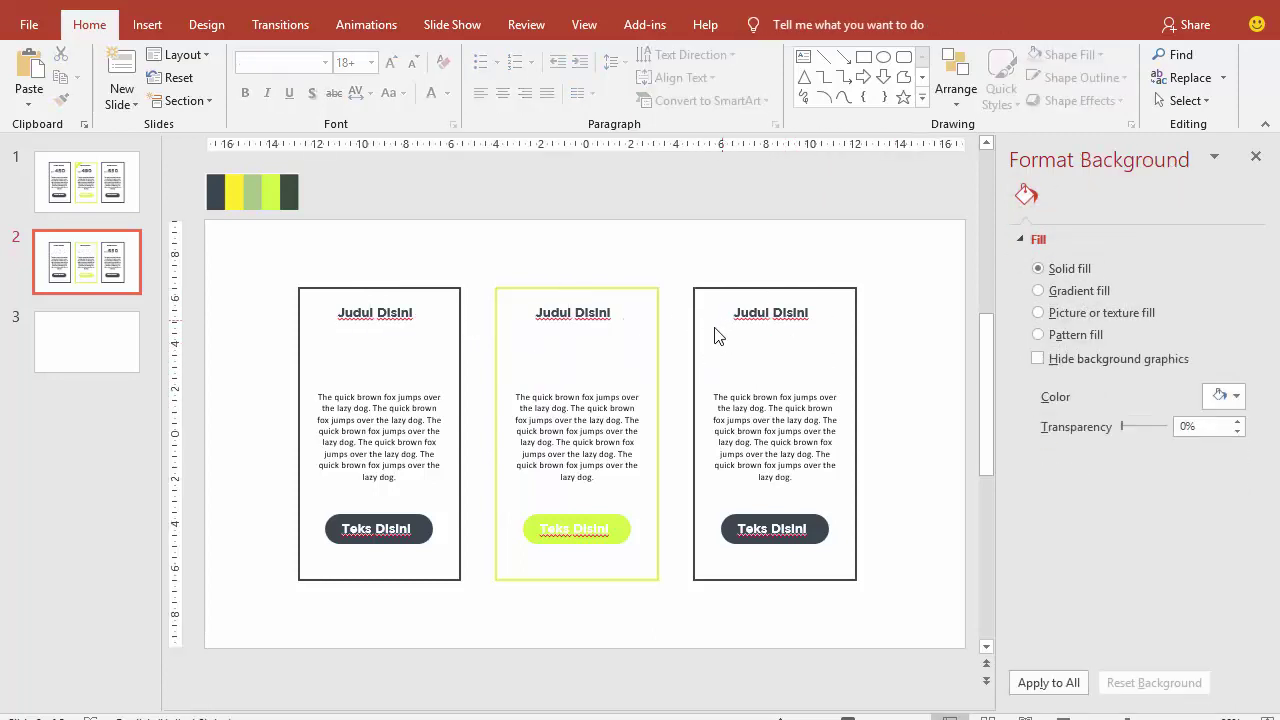
- Lower the three cards' Judul Disini titles so they sit at the same height
{"action": "left_click", "coordinate": [407, 333]}
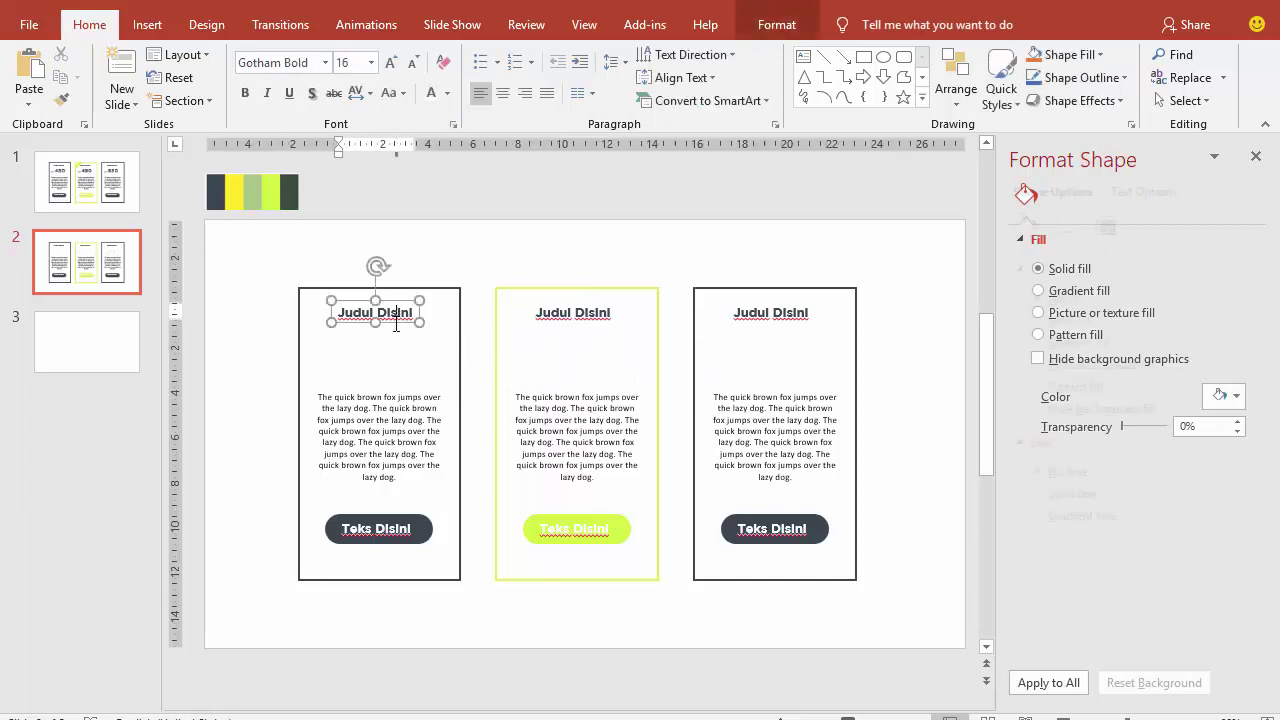
{"action": "mouse_move", "coordinate": [407, 333]}
{"action": "left_mouse_down"}
{"action": "mouse_move", "coordinate": [398, 373]}
{"action": "mouse_move", "coordinate": [376, 385]}
{"action": "left_mouse_up"}
{"action": "left_click", "coordinate": [580, 315]}
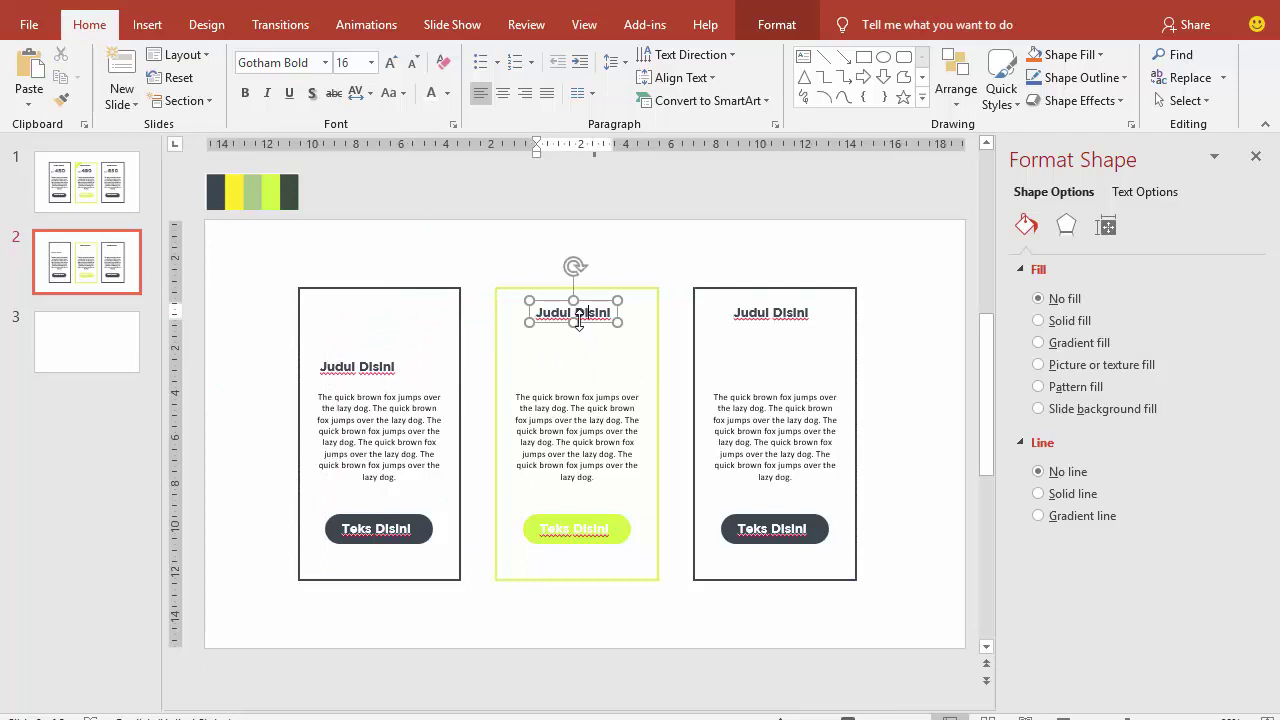
{"action": "left_click_drag", "start_coordinate": [579, 318], "coordinate": [570, 372]}
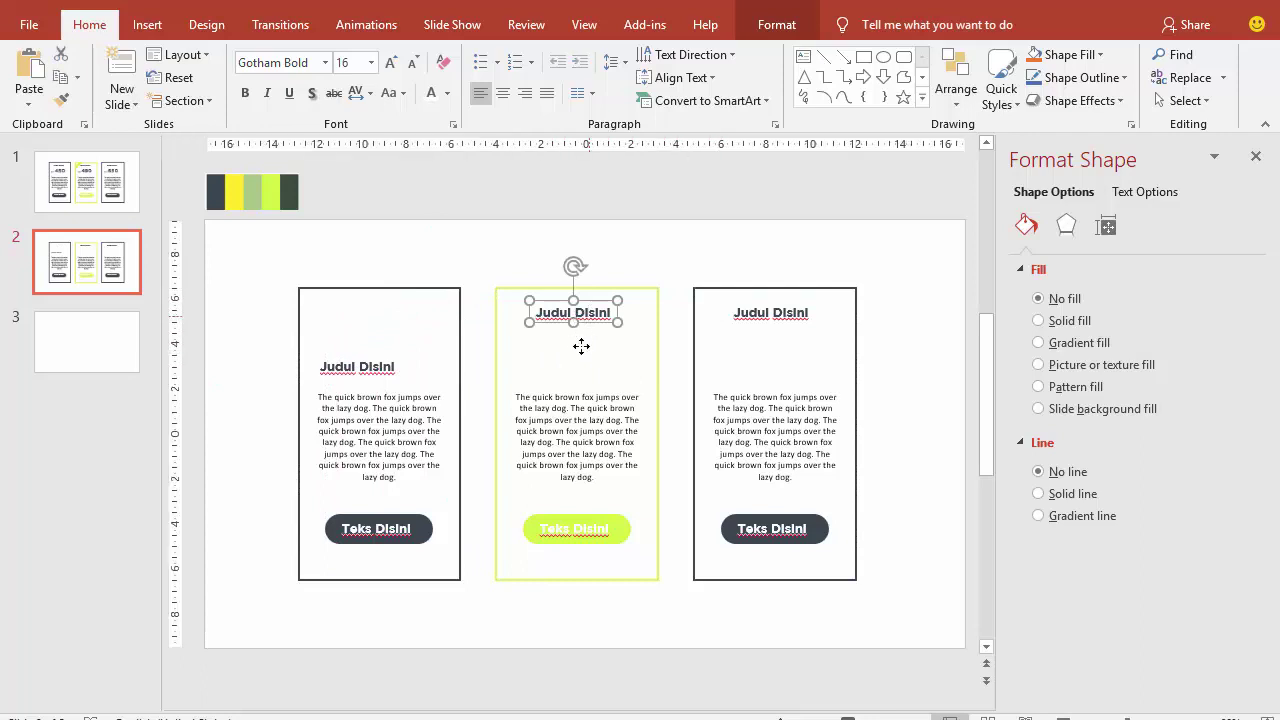
{"action": "left_click", "coordinate": [770, 312]}
{"action": "left_click_drag", "start_coordinate": [750, 332], "coordinate": [746, 378]}
{"action": "left_click", "coordinate": [354, 260]}
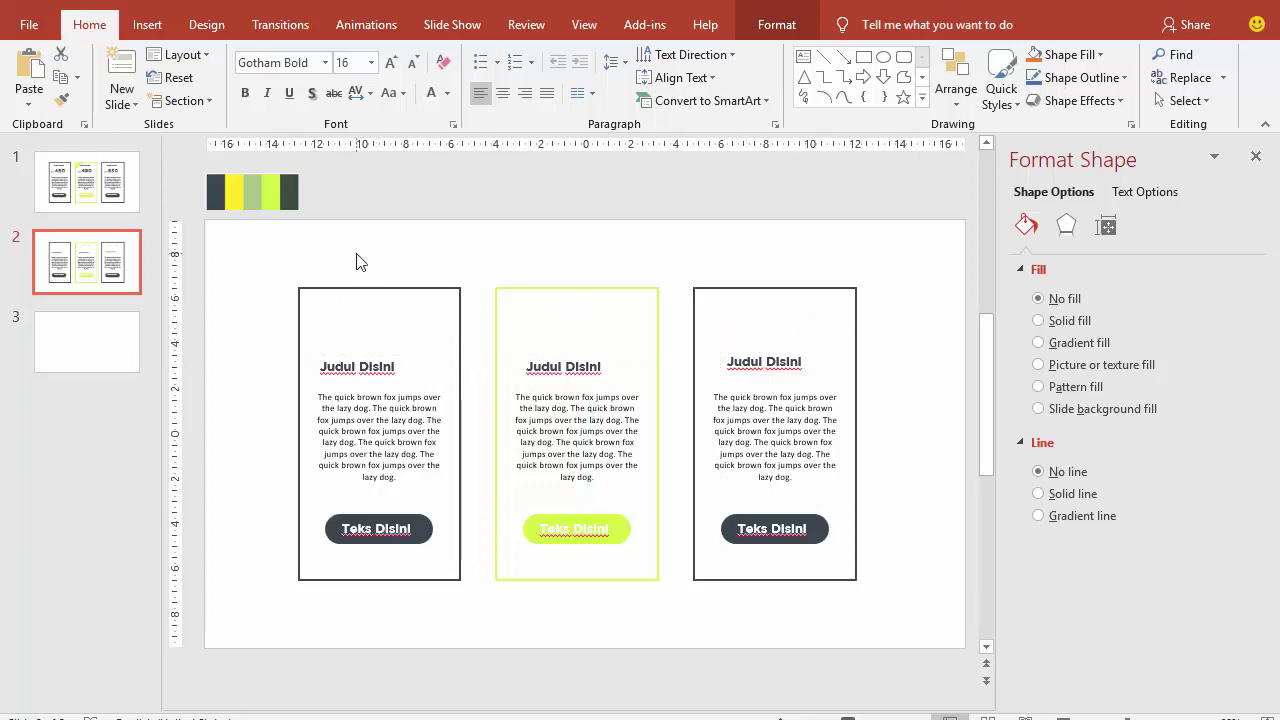
{"action": "left_click", "coordinate": [147, 26]}
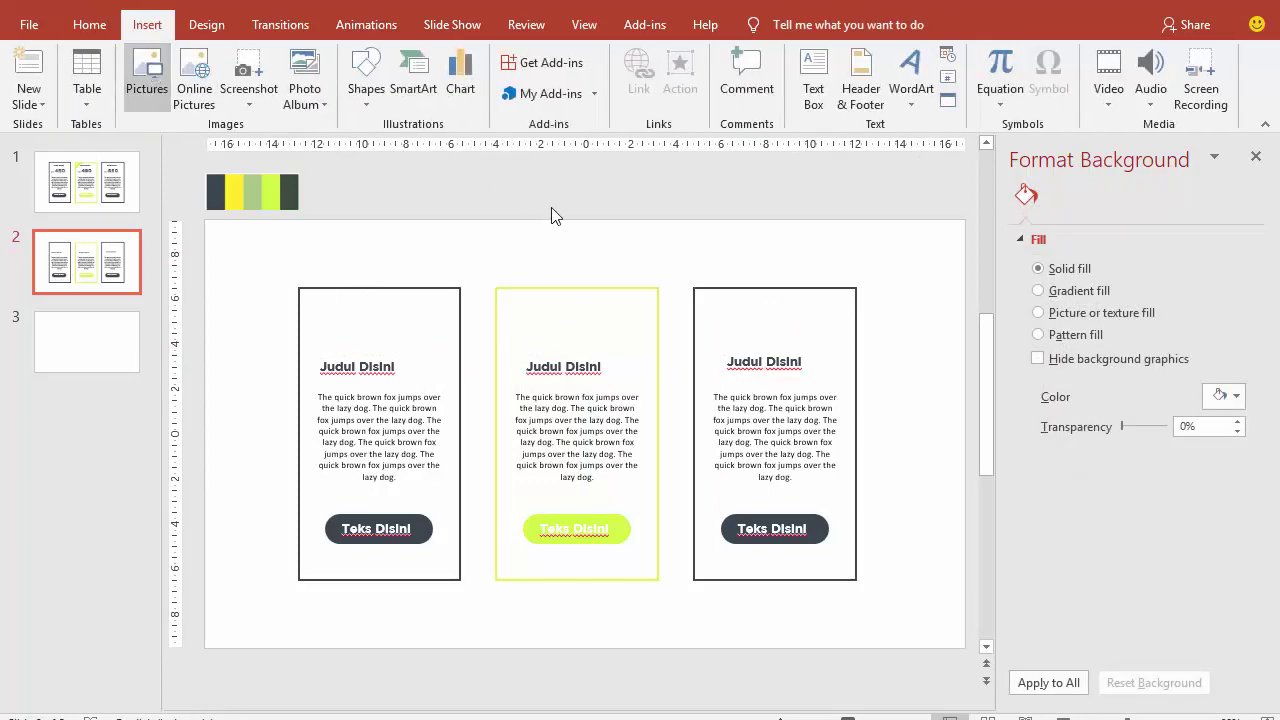
- Insert the ecological lightbulb SVG from SVG GREEN ENERGY, colour it lime and place it at 2.43 cm above the left card
{"action": "left_click_drag", "start_coordinate": [473, 286], "coordinate": [473, 414]}
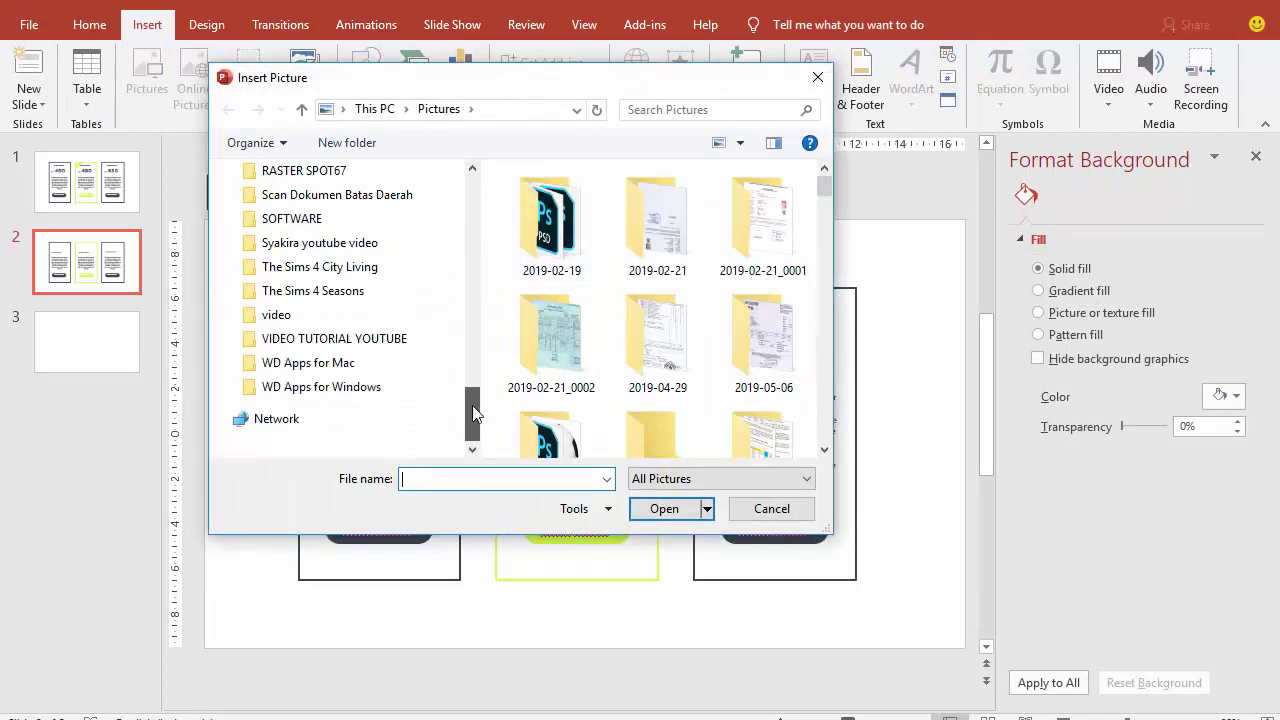
{"action": "left_click", "coordinate": [232, 339]}
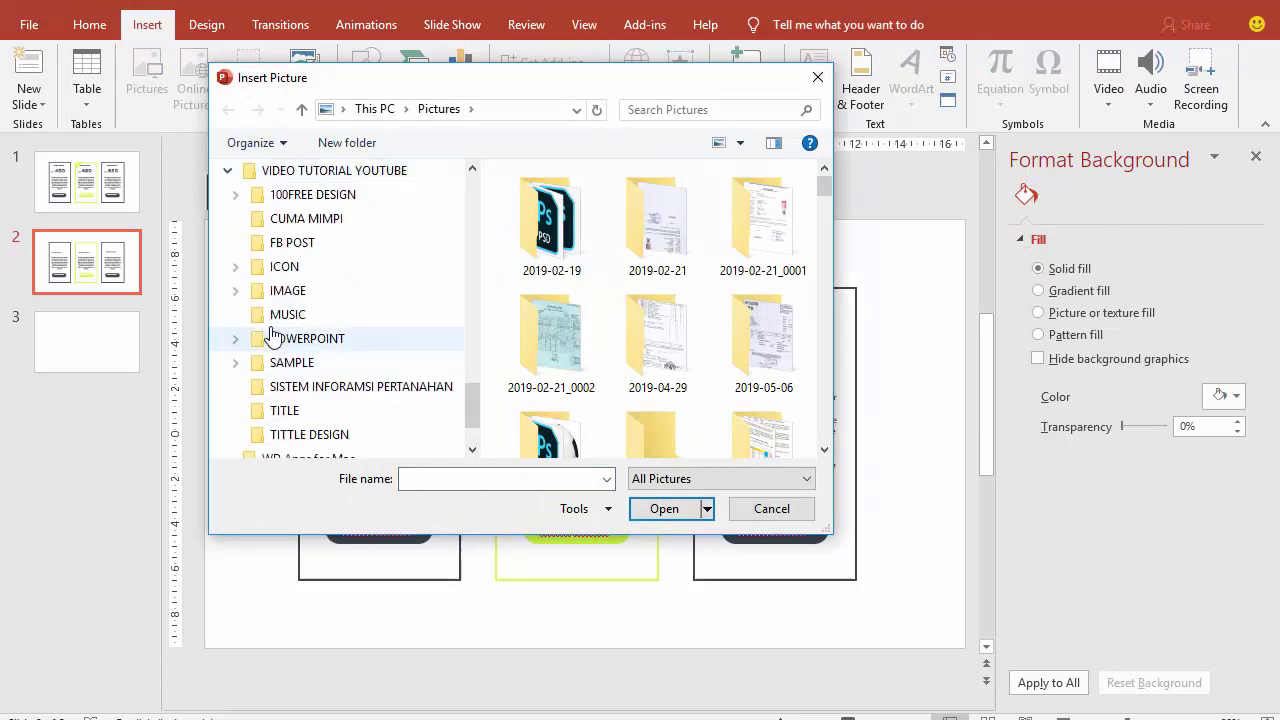
{"action": "left_click", "coordinate": [258, 270]}
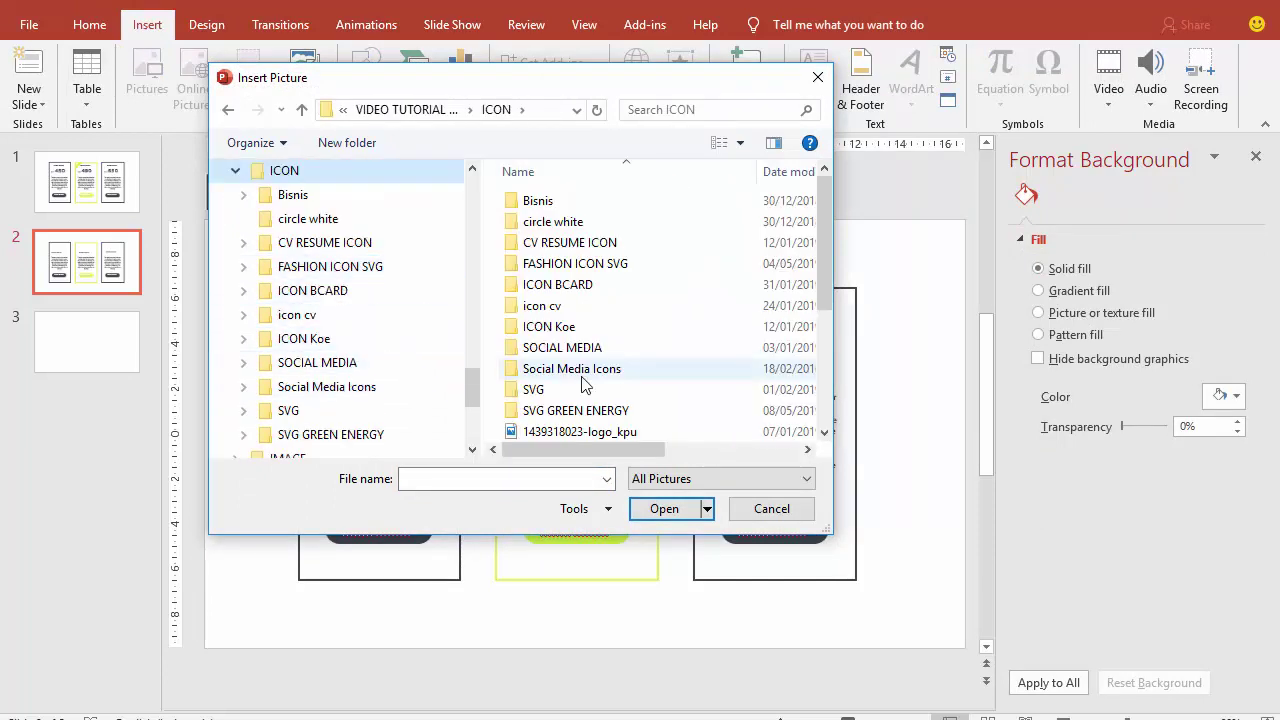
{"action": "double_click", "coordinate": [590, 411]}
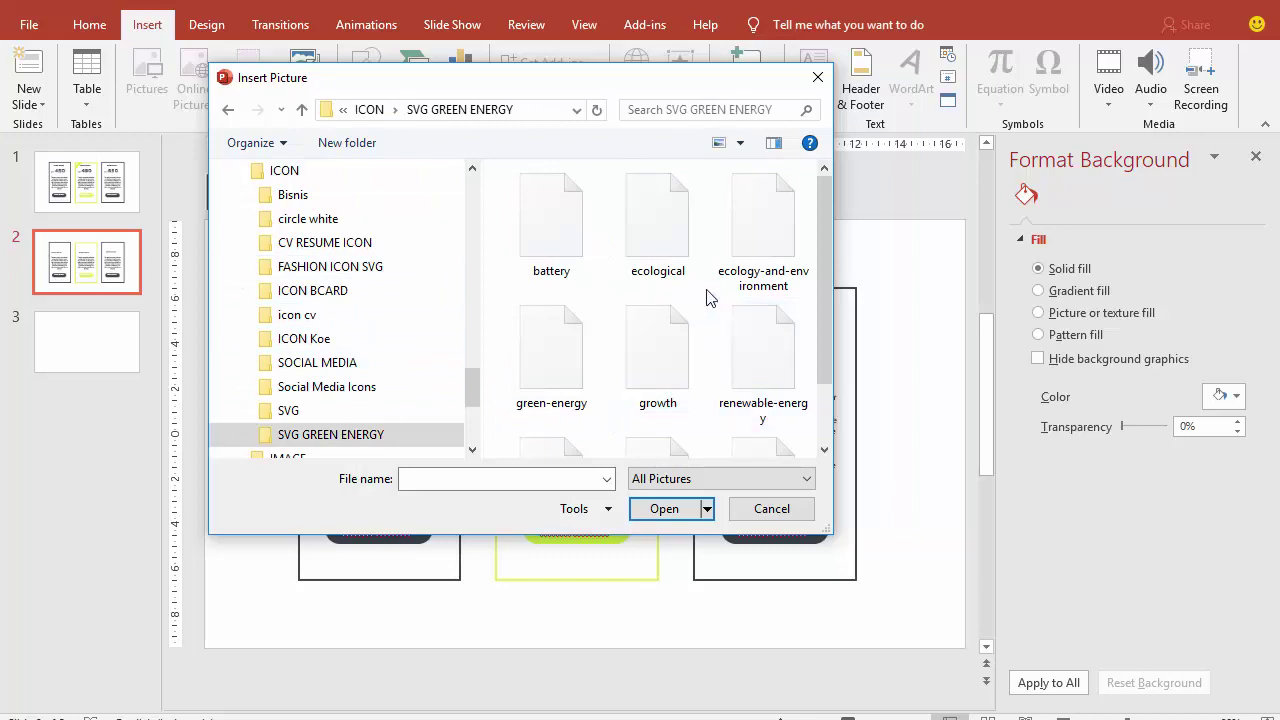
{"action": "left_click", "coordinate": [650, 264]}
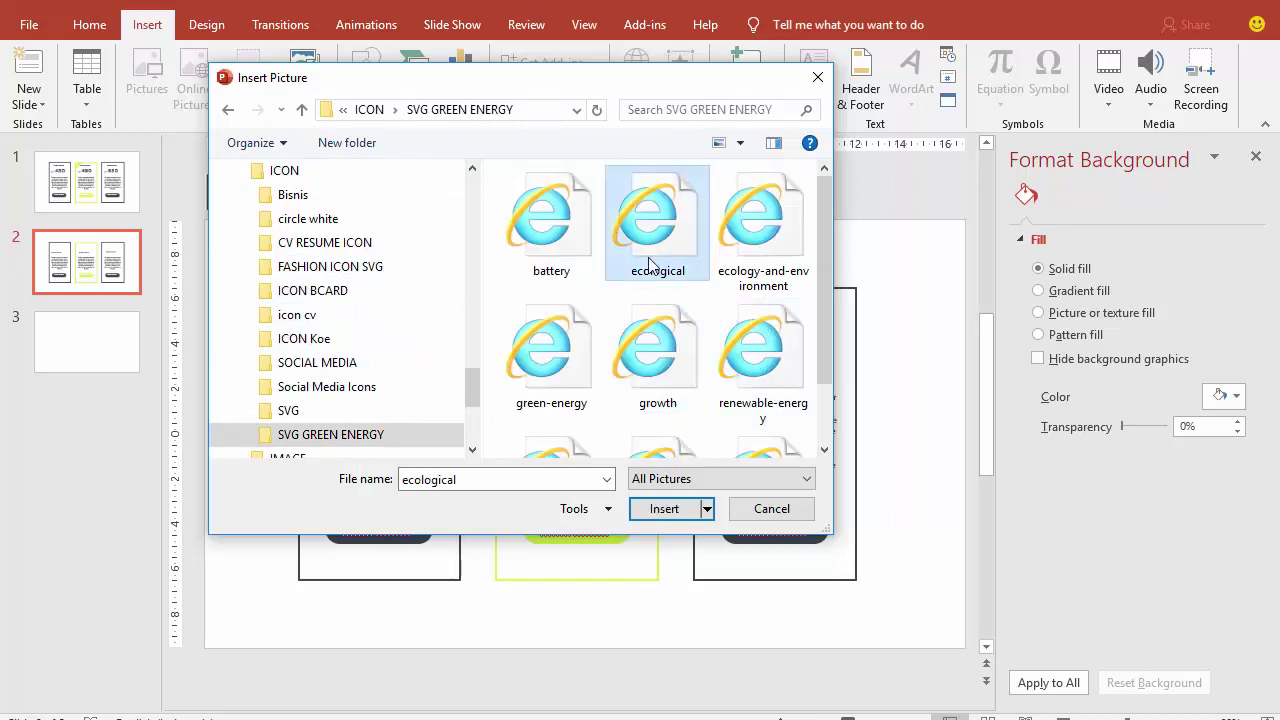
{"action": "left_click", "coordinate": [664, 508]}
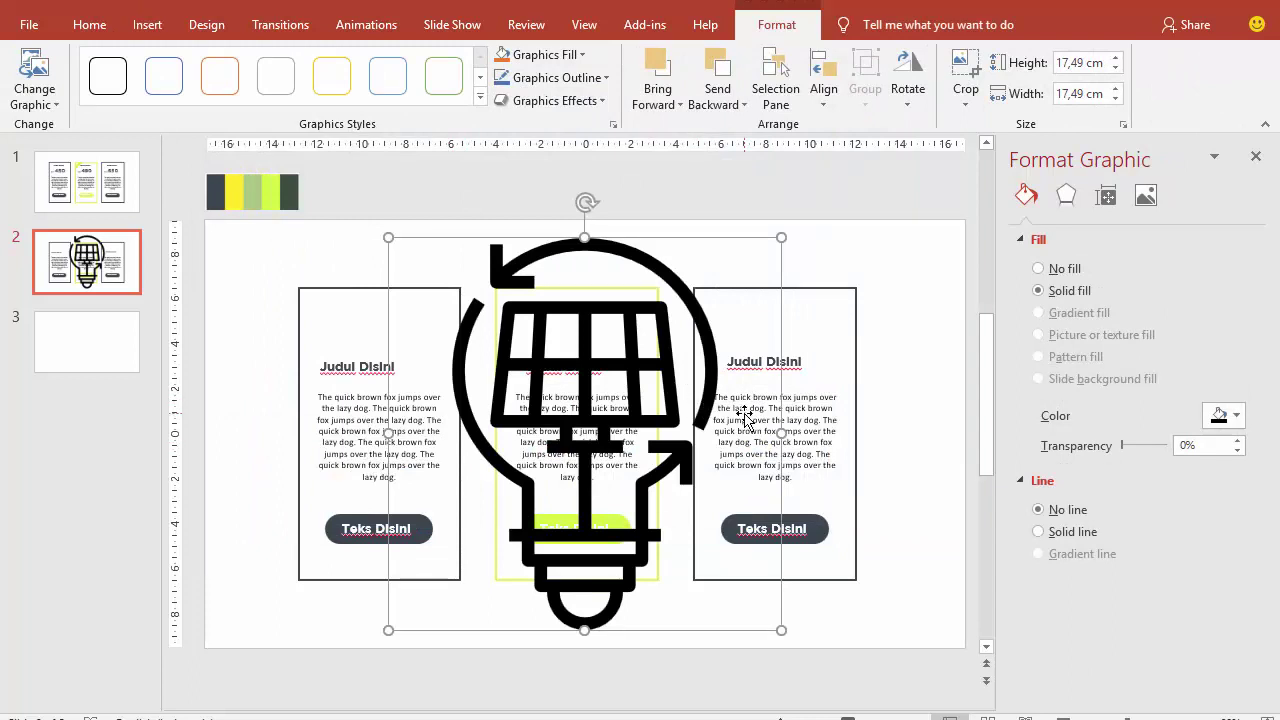
{"action": "left_click", "coordinate": [1220, 415]}
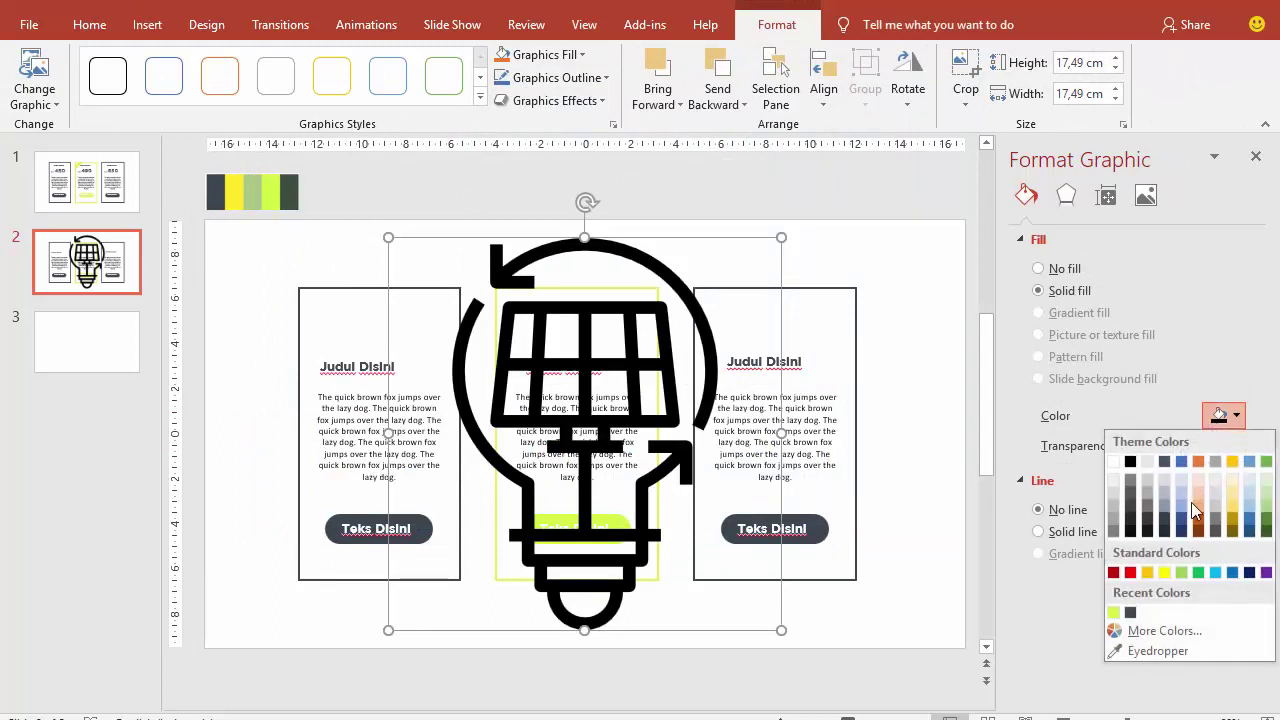
{"action": "left_click", "coordinate": [1113, 612]}
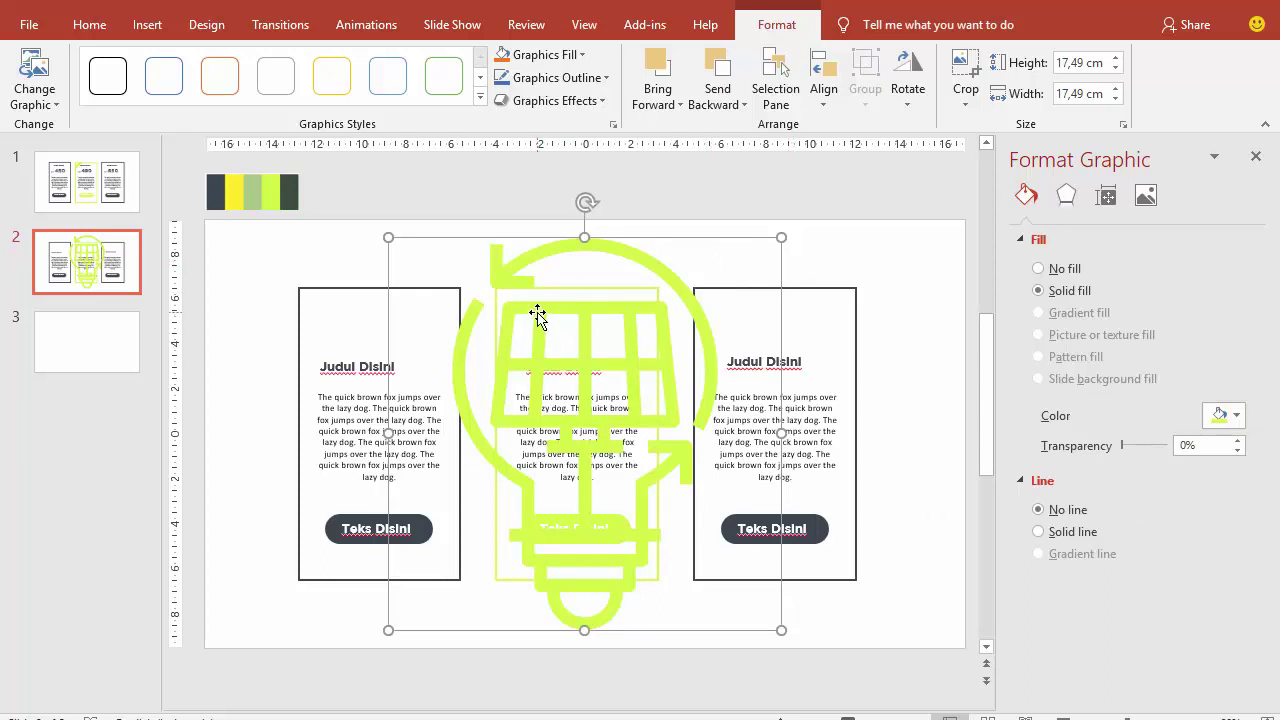
{"action": "left_click_drag", "start_coordinate": [782, 238], "coordinate": [500, 535]}
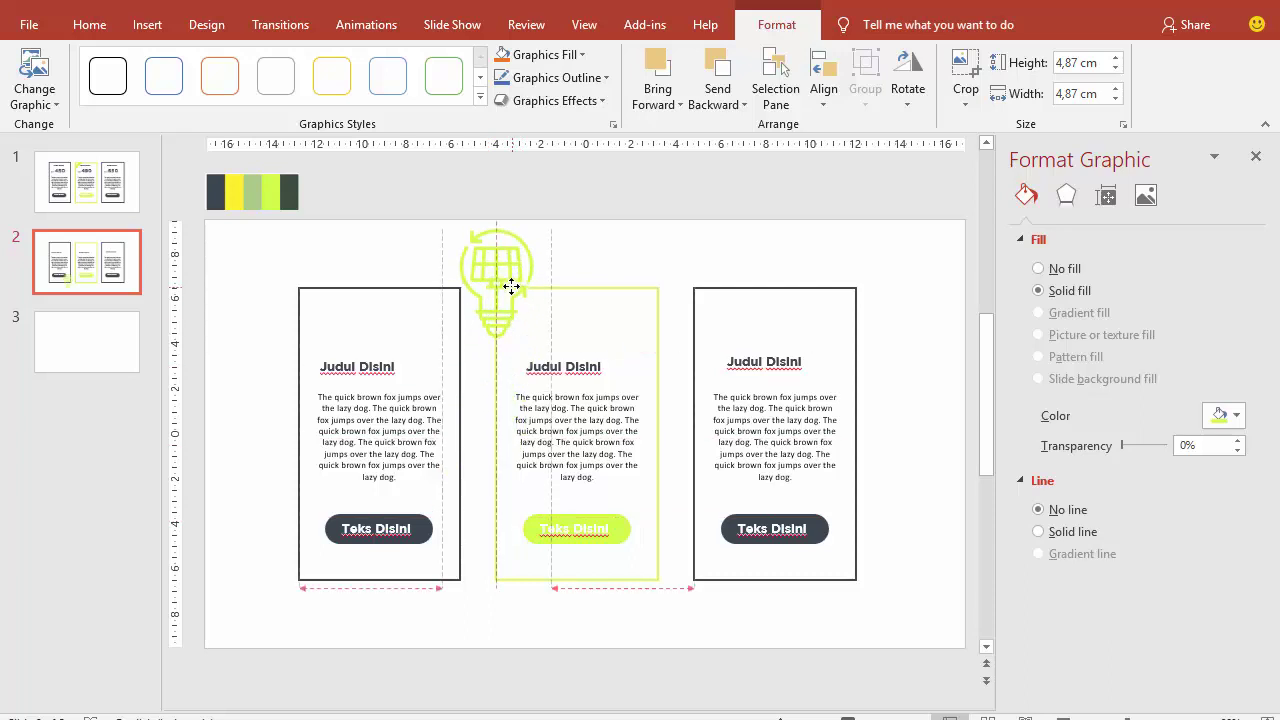
{"action": "left_click_drag", "start_coordinate": [513, 413], "coordinate": [508, 286]}
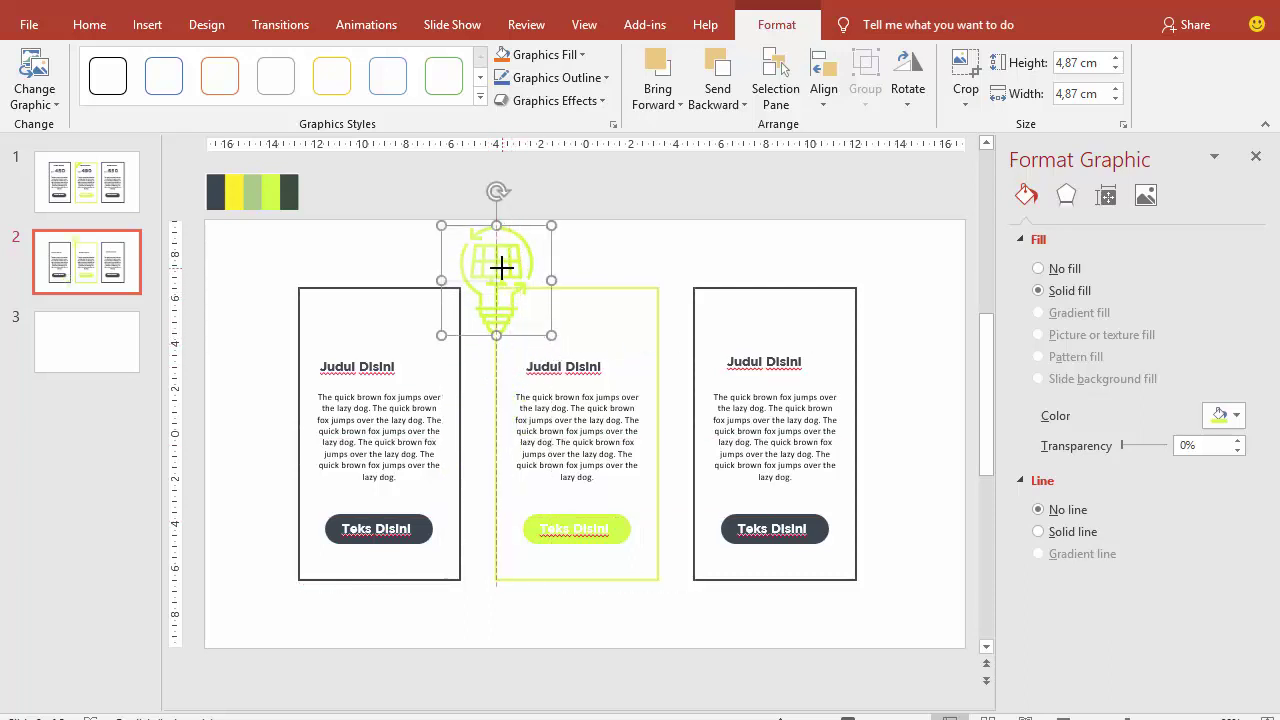
{"action": "mouse_move", "coordinate": [551, 335]}
{"action": "left_mouse_down"}
{"action": "mouse_move", "coordinate": [496, 280]}
{"action": "mouse_move", "coordinate": [420, 271]}
{"action": "mouse_move", "coordinate": [361, 332]}
{"action": "left_mouse_up"}
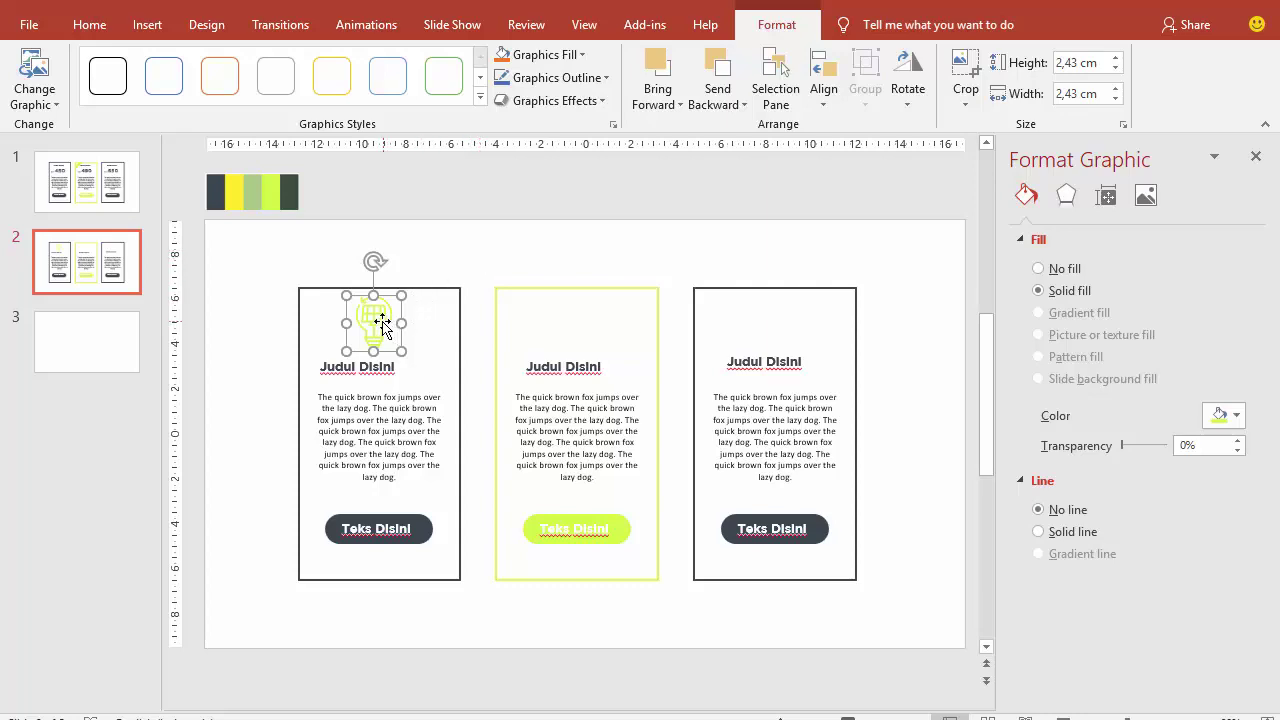
{"action": "left_click", "coordinate": [415, 229]}
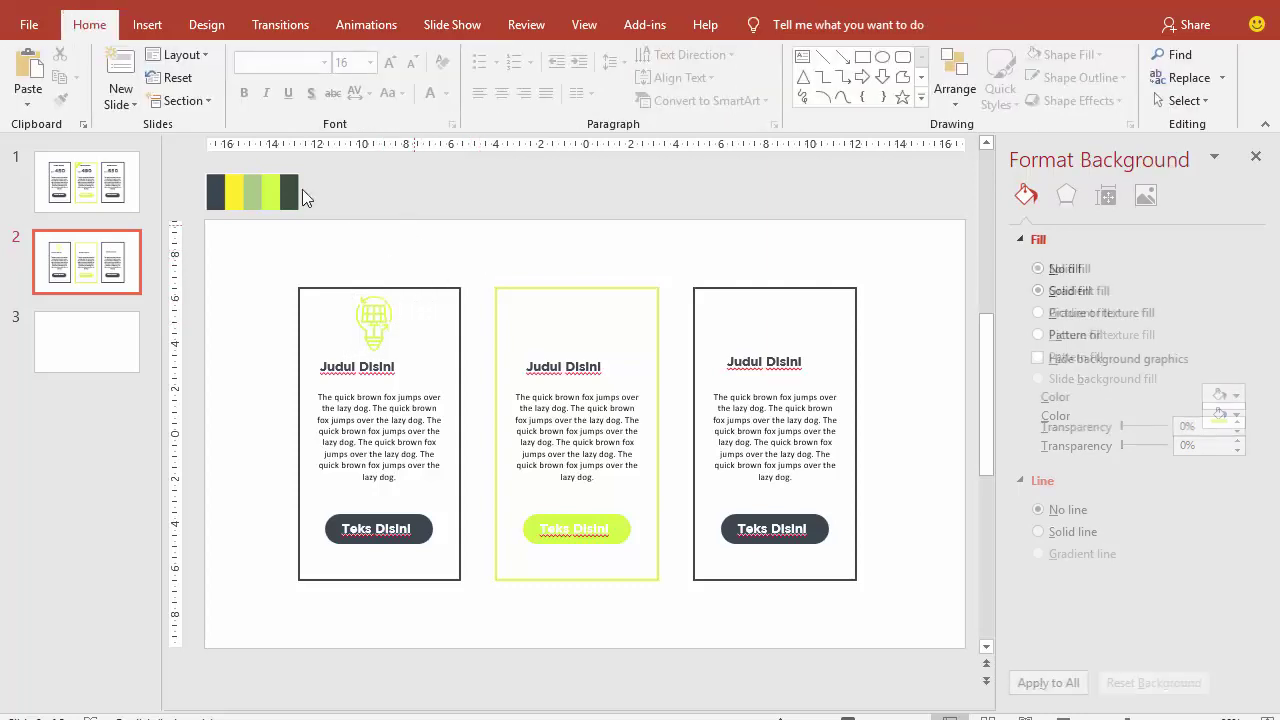
- Insert the growth icon, colour it lime and fit it above the middle card's title
{"action": "left_click", "coordinate": [143, 25]}
{"action": "left_click", "coordinate": [160, 72]}
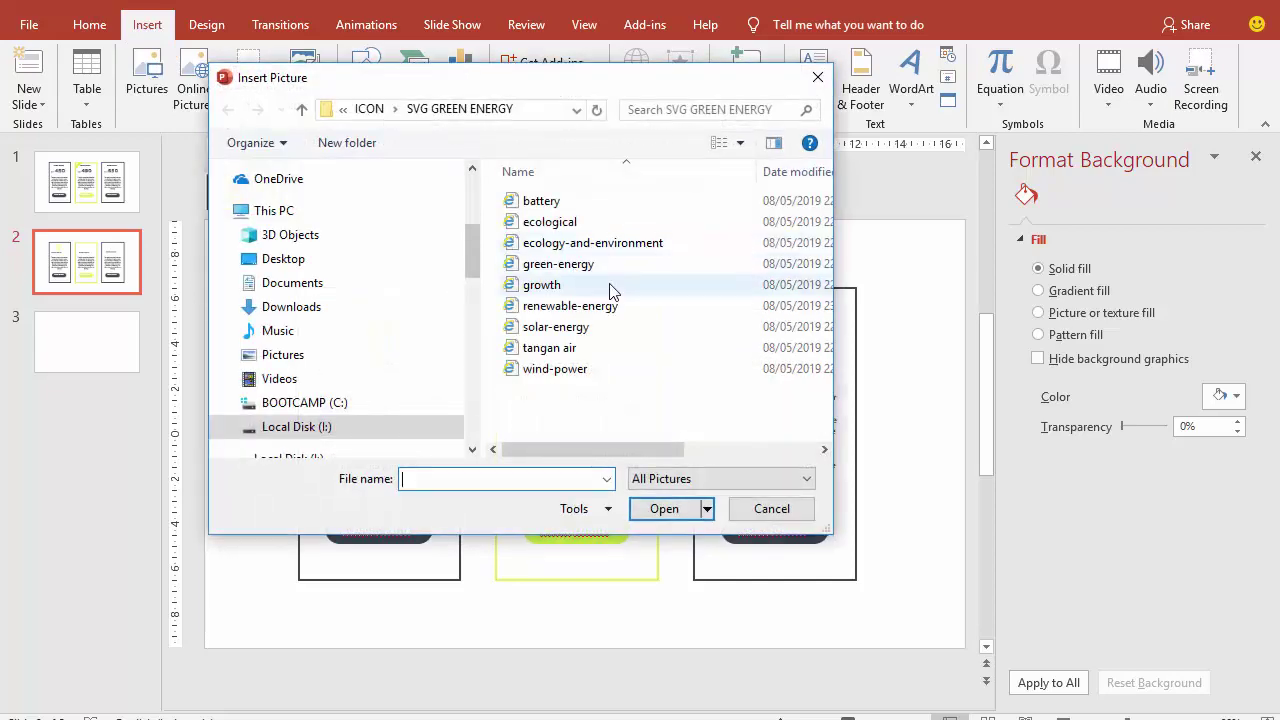
{"action": "left_click", "coordinate": [560, 286]}
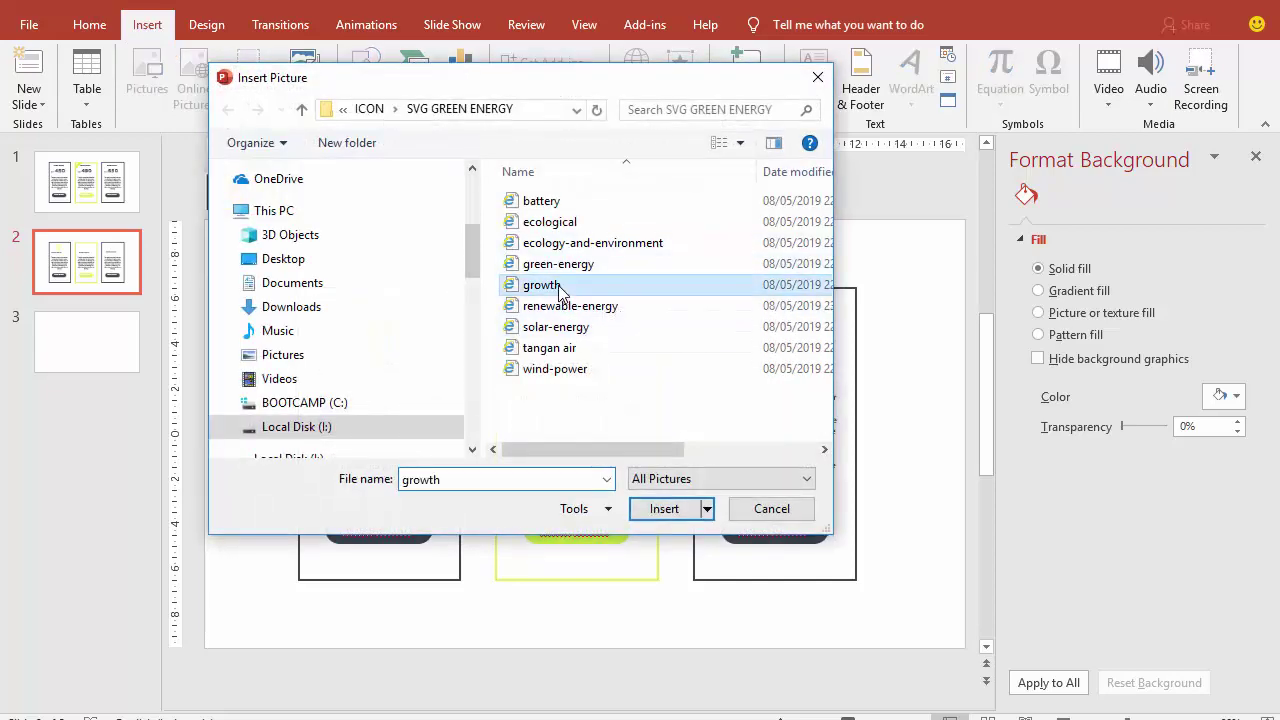
{"action": "left_click", "coordinate": [664, 509]}
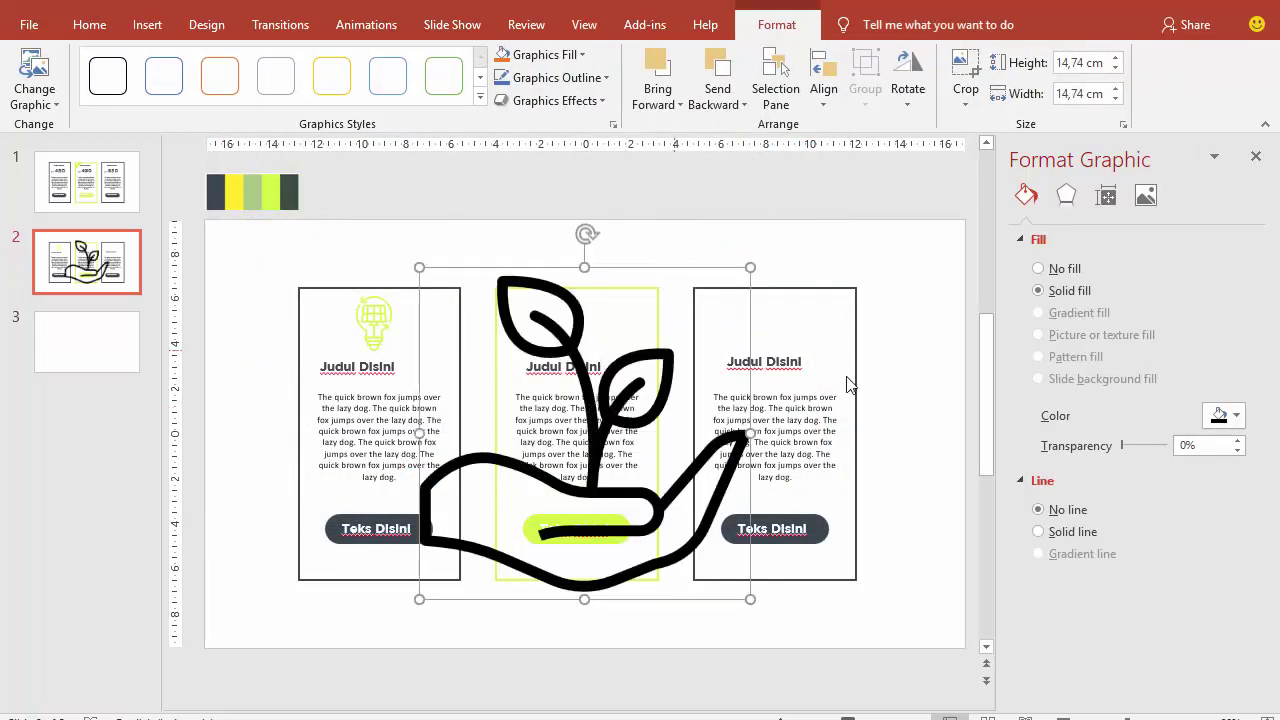
{"action": "left_click", "coordinate": [1220, 416]}
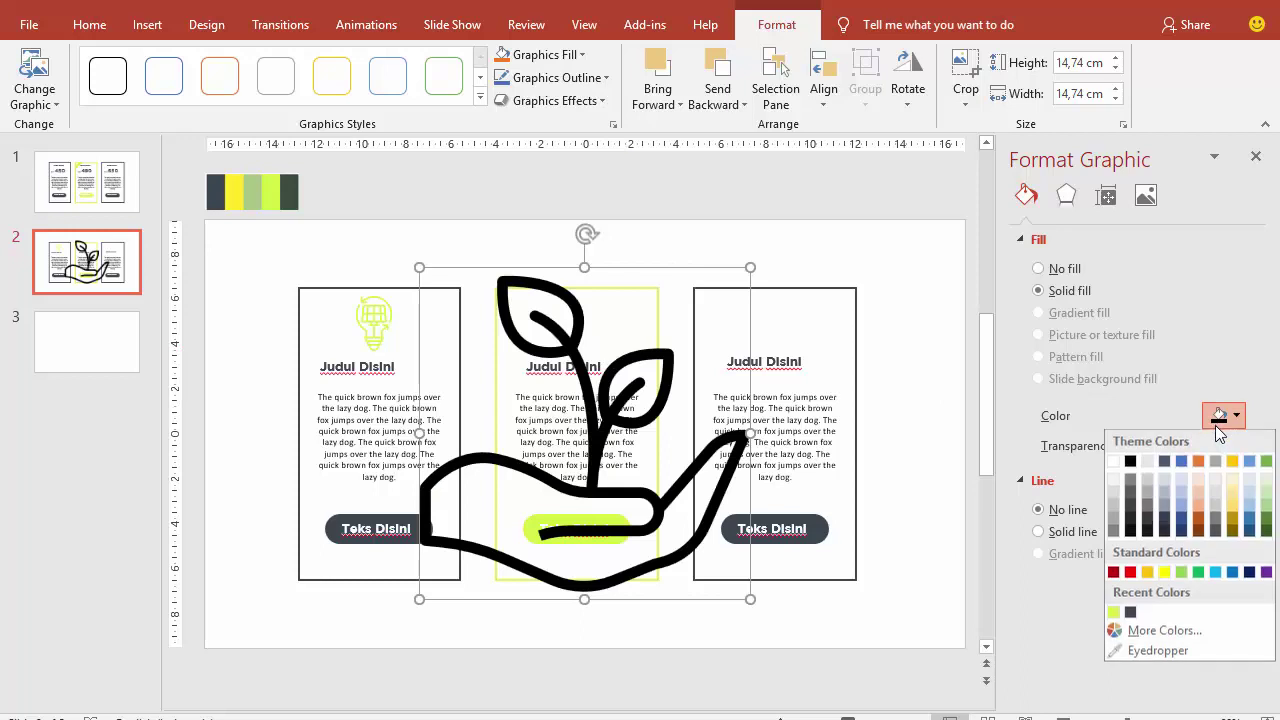
{"action": "left_click", "coordinate": [1126, 608]}
{"action": "mouse_move", "coordinate": [750, 599]}
{"action": "left_mouse_down"}
{"action": "mouse_move", "coordinate": [462, 304]}
{"action": "mouse_move", "coordinate": [471, 323]}
{"action": "mouse_move", "coordinate": [541, 329]}
{"action": "mouse_move", "coordinate": [602, 300]}
{"action": "mouse_move", "coordinate": [583, 322]}
{"action": "left_mouse_up"}
{"action": "left_click", "coordinate": [457, 243]}
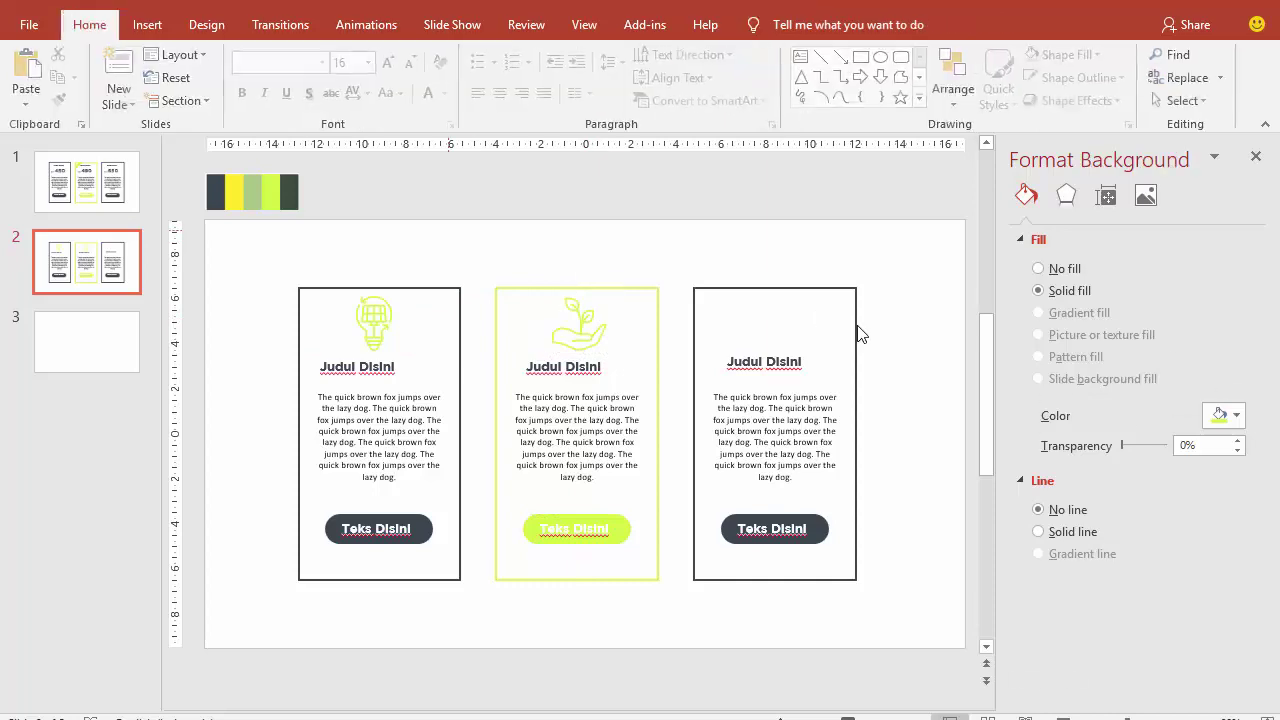
- Insert the wind-power icon, colour it lime and place it above the right card's title
{"action": "left_click", "coordinate": [147, 25]}
{"action": "left_click", "coordinate": [148, 80]}
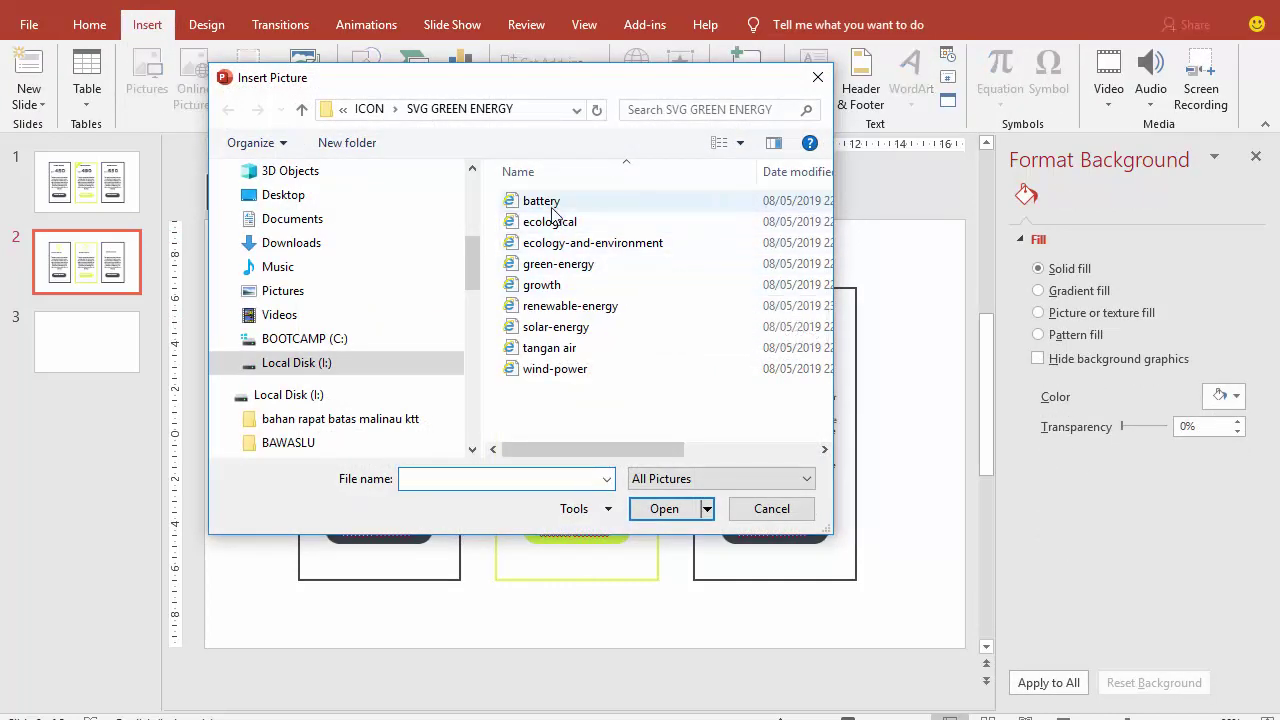
{"action": "left_click", "coordinate": [597, 308]}
{"action": "left_click", "coordinate": [575, 369]}
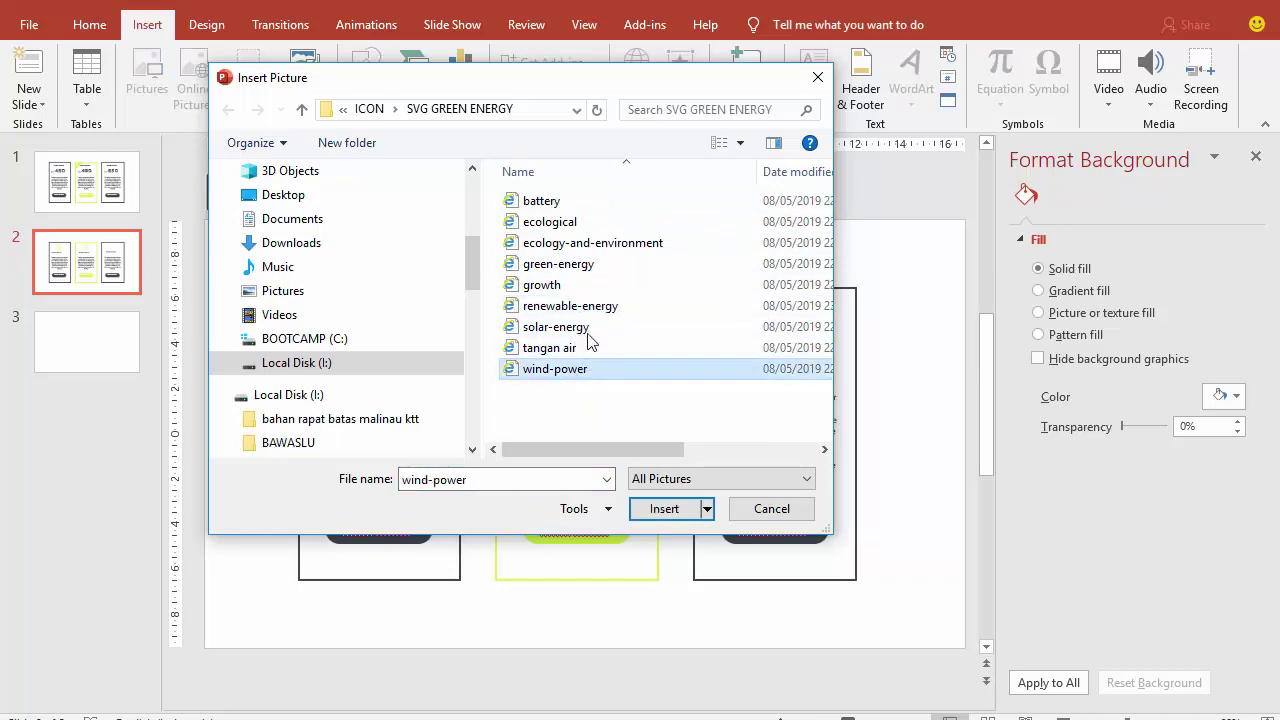
{"action": "left_click", "coordinate": [597, 306]}
{"action": "left_click", "coordinate": [666, 508]}
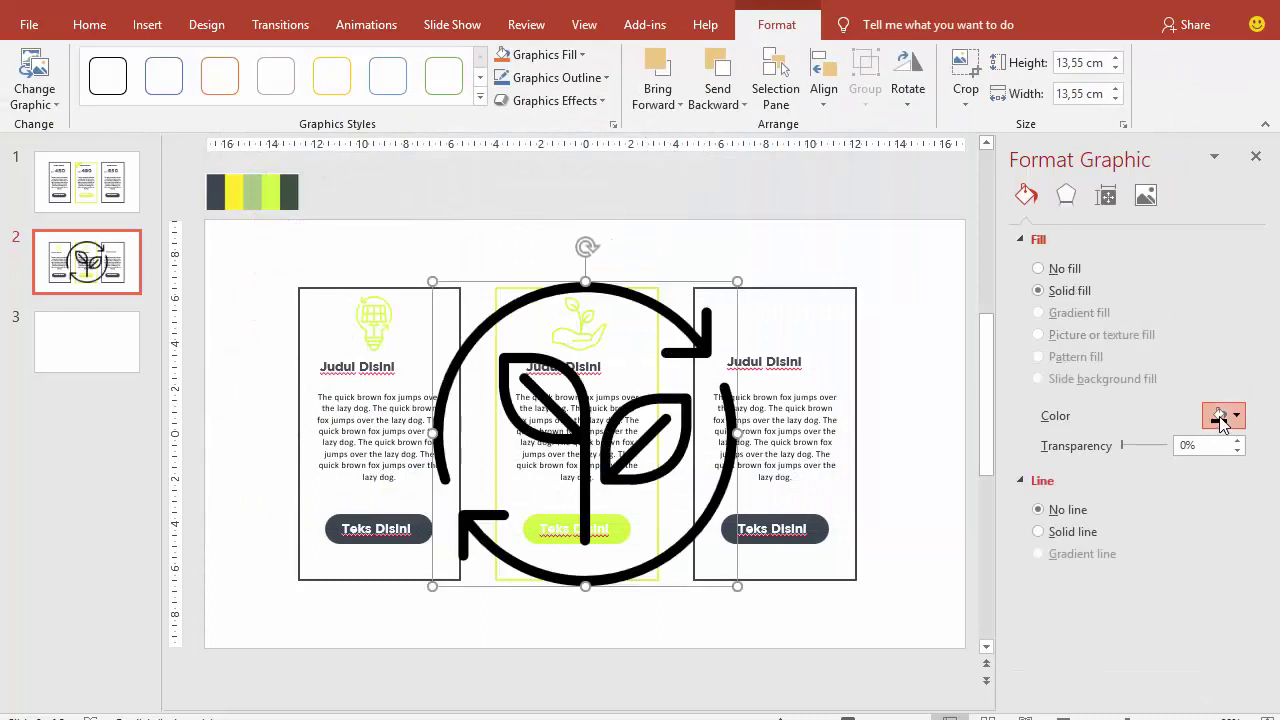
{"action": "left_click", "coordinate": [1220, 418]}
{"action": "left_click", "coordinate": [1112, 604]}
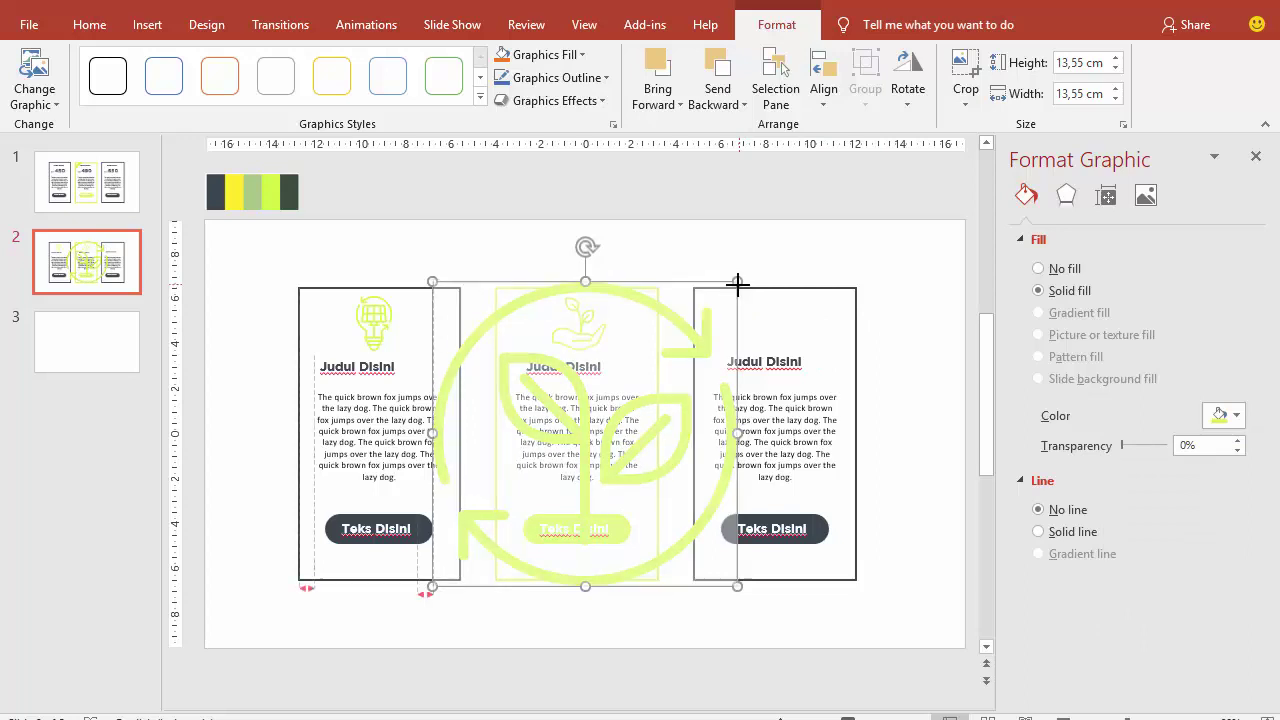
{"action": "mouse_move", "coordinate": [703, 309]}
{"action": "left_mouse_down"}
{"action": "mouse_move", "coordinate": [567, 472]}
{"action": "mouse_move", "coordinate": [500, 517]}
{"action": "mouse_move", "coordinate": [778, 323]}
{"action": "mouse_move", "coordinate": [802, 347]}
{"action": "mouse_move", "coordinate": [778, 326]}
{"action": "left_mouse_up"}
{"action": "left_click", "coordinate": [893, 337]}
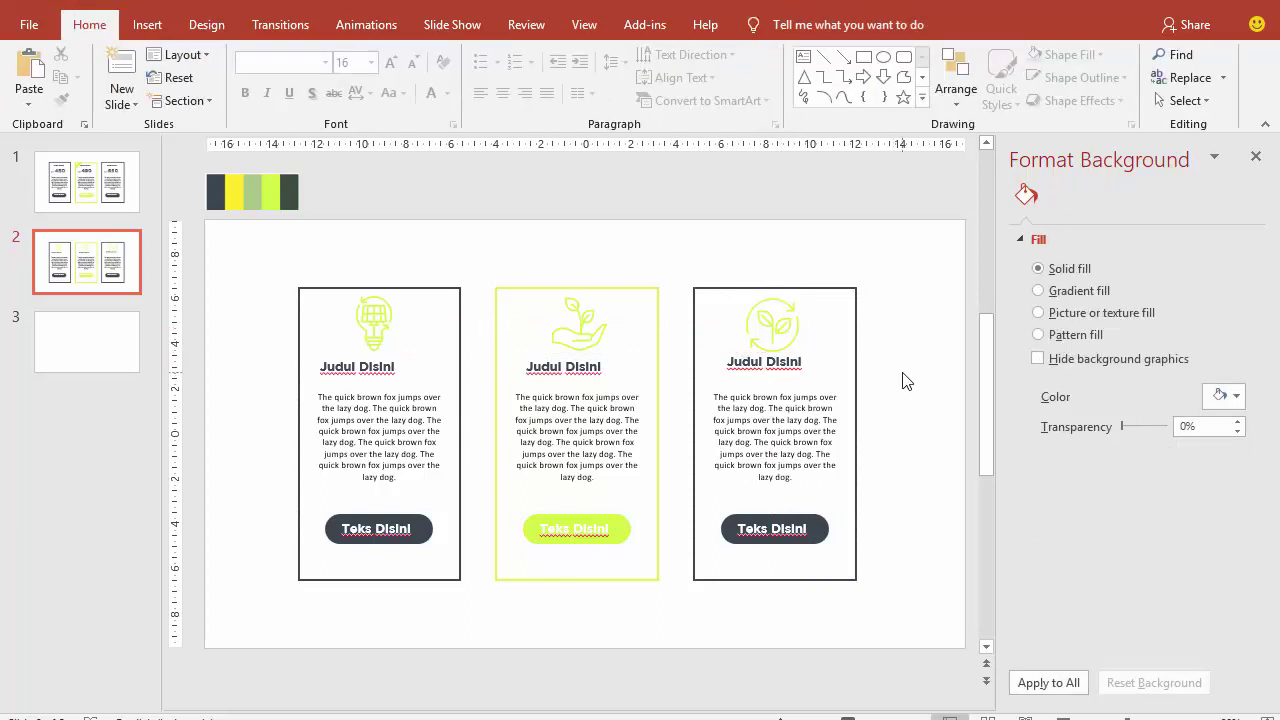
- Left-align the left card's body text and delete its later sentences
{"action": "left_click", "coordinate": [384, 367]}
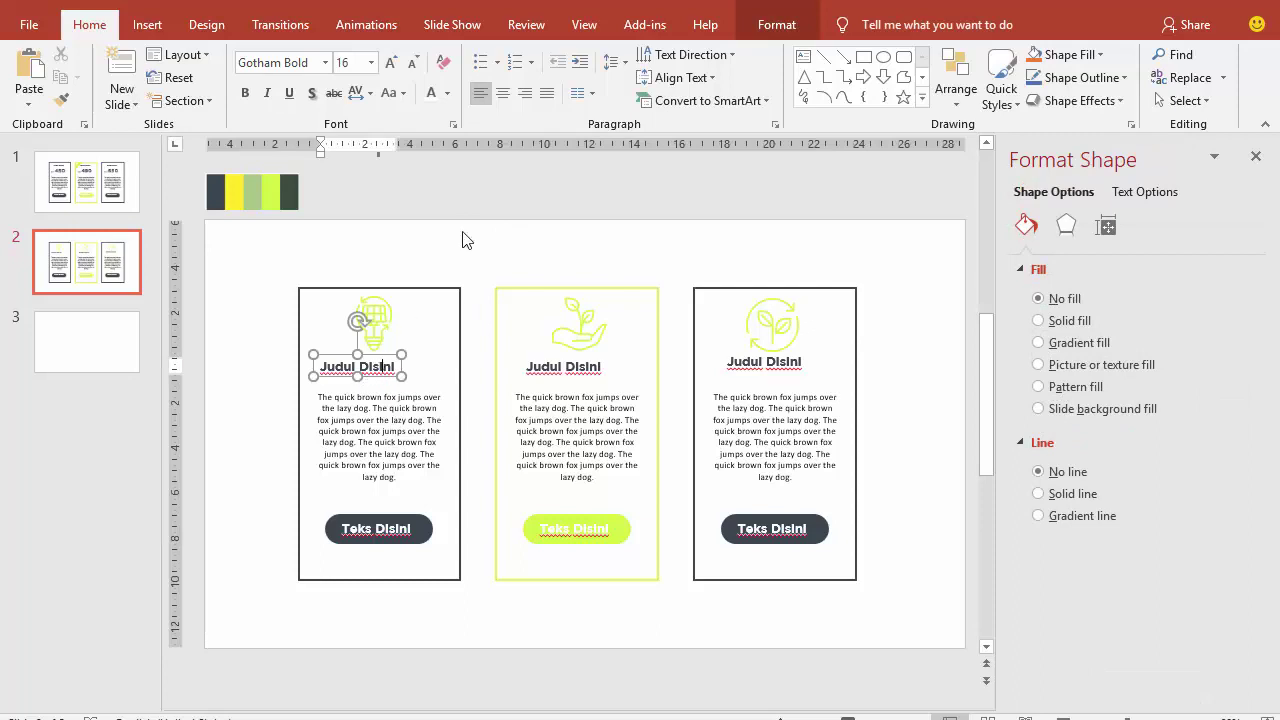
{"action": "left_click", "coordinate": [380, 406]}
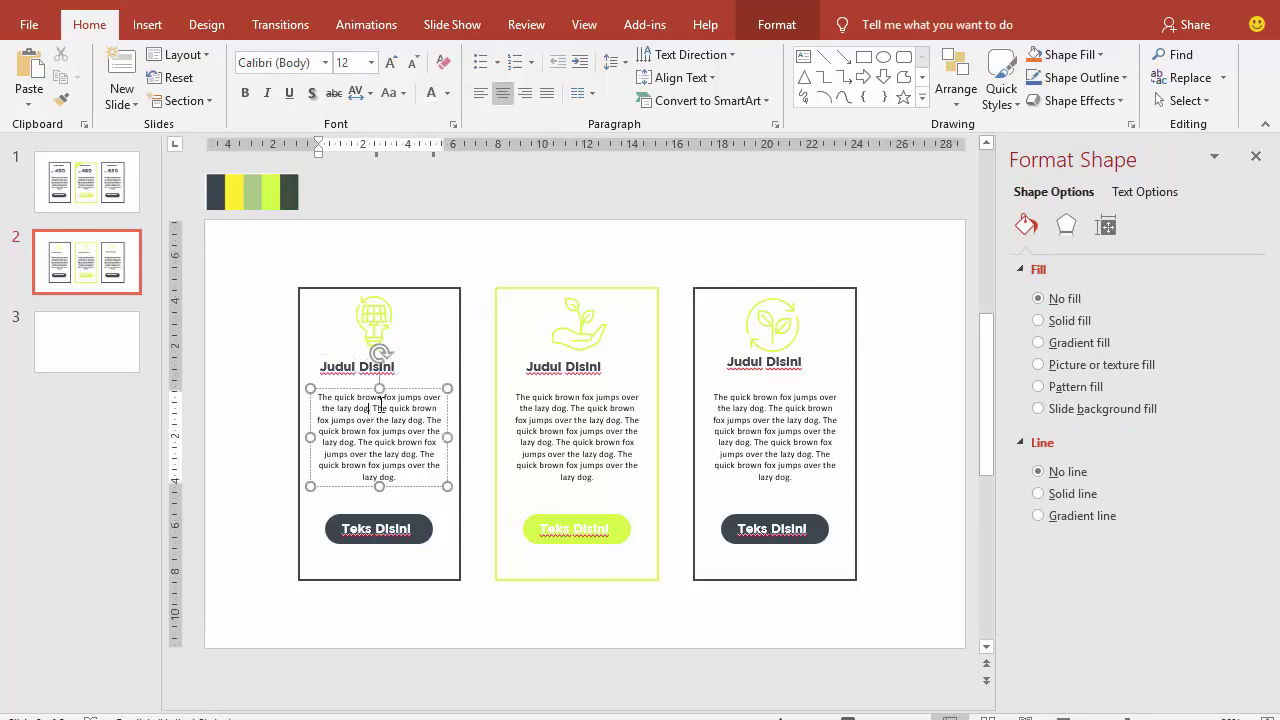
{"action": "left_click", "coordinate": [481, 93]}
{"action": "left_click_drag", "start_coordinate": [427, 421], "coordinate": [440, 480]}
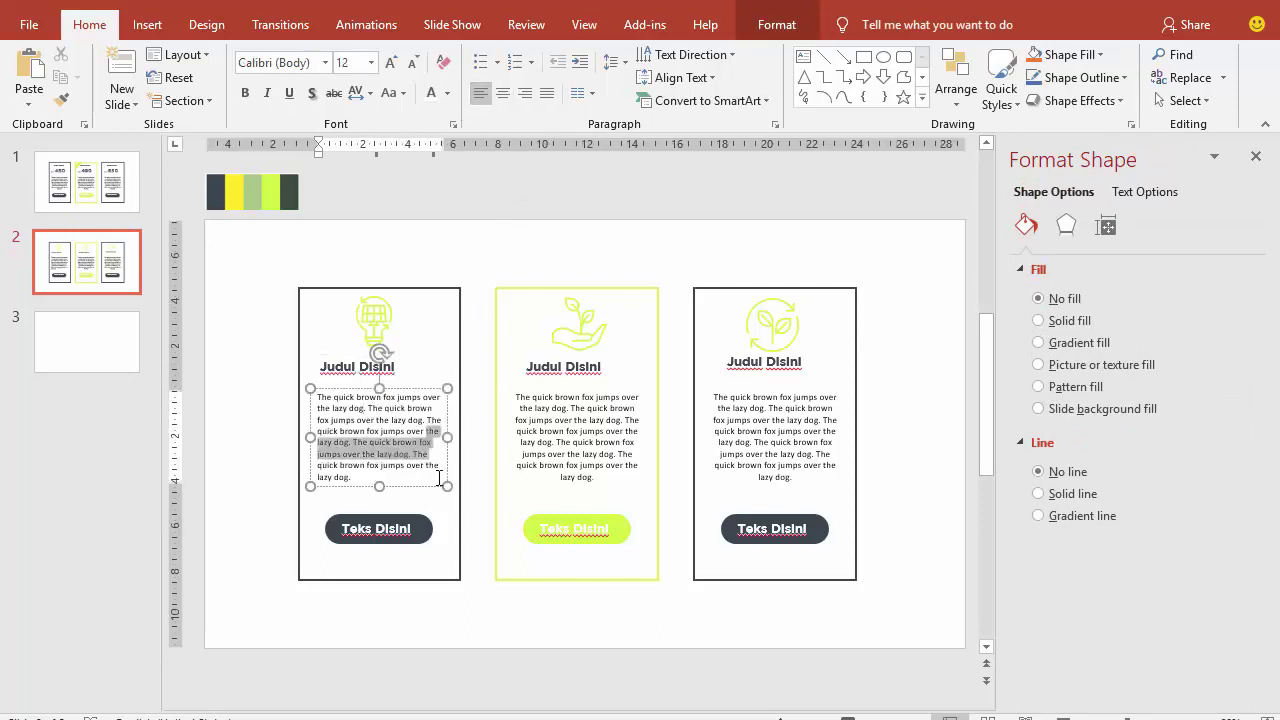
{"action": "left_click_drag", "start_coordinate": [427, 421], "coordinate": [442, 480]}
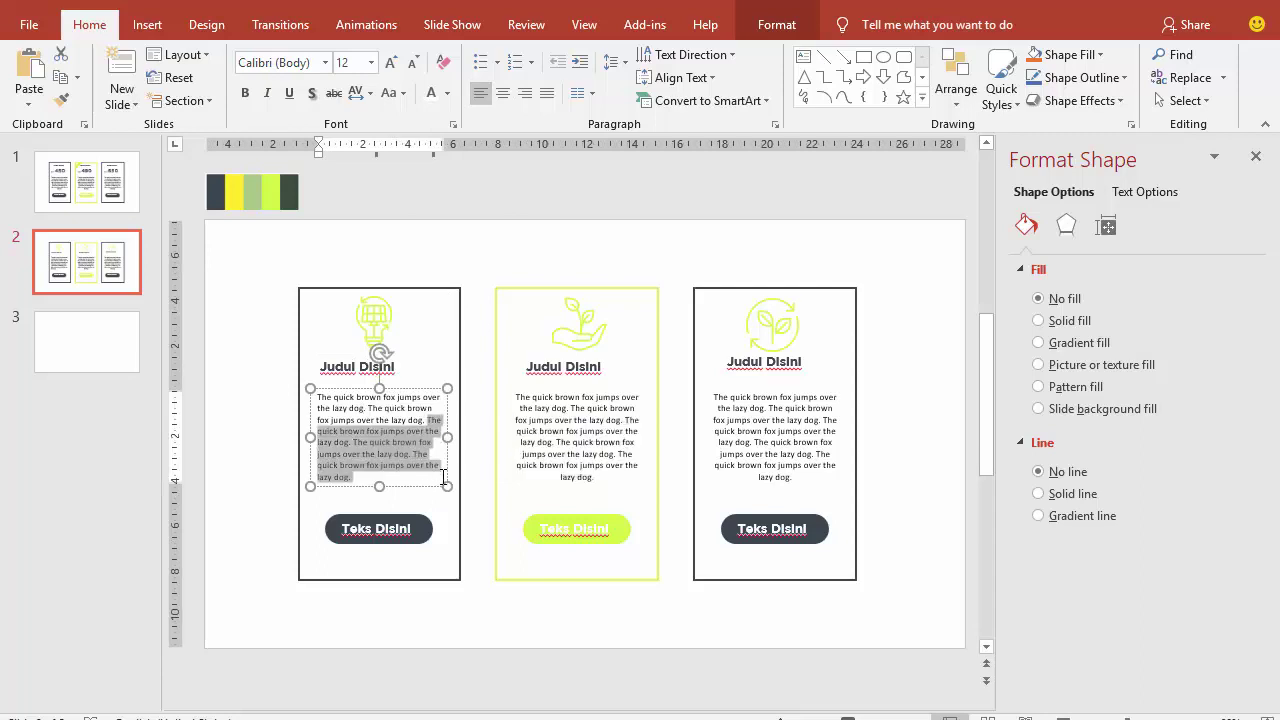
{"action": "key", "text": "Delete"}
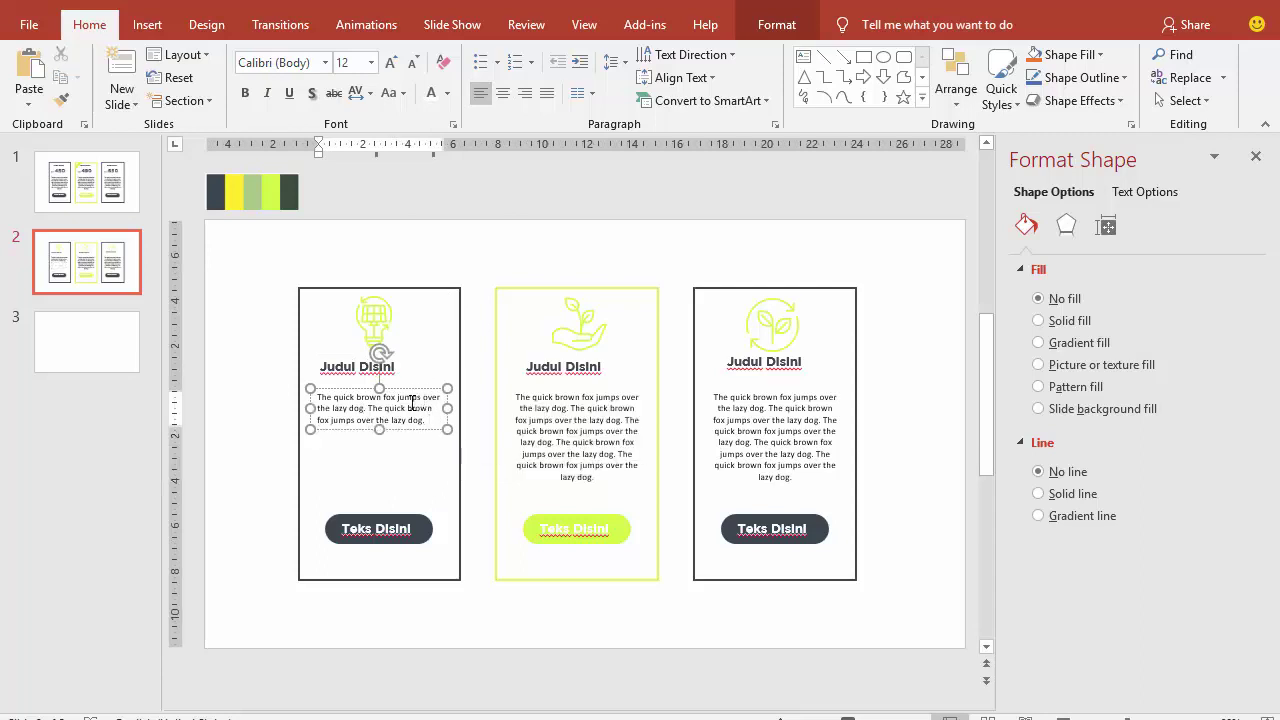
- Nudge the left card's body text up and copy its title and body below the originals
{"action": "scroll", "coordinate": [412, 403], "scroll_direction": "up", "scroll_amount": 5}
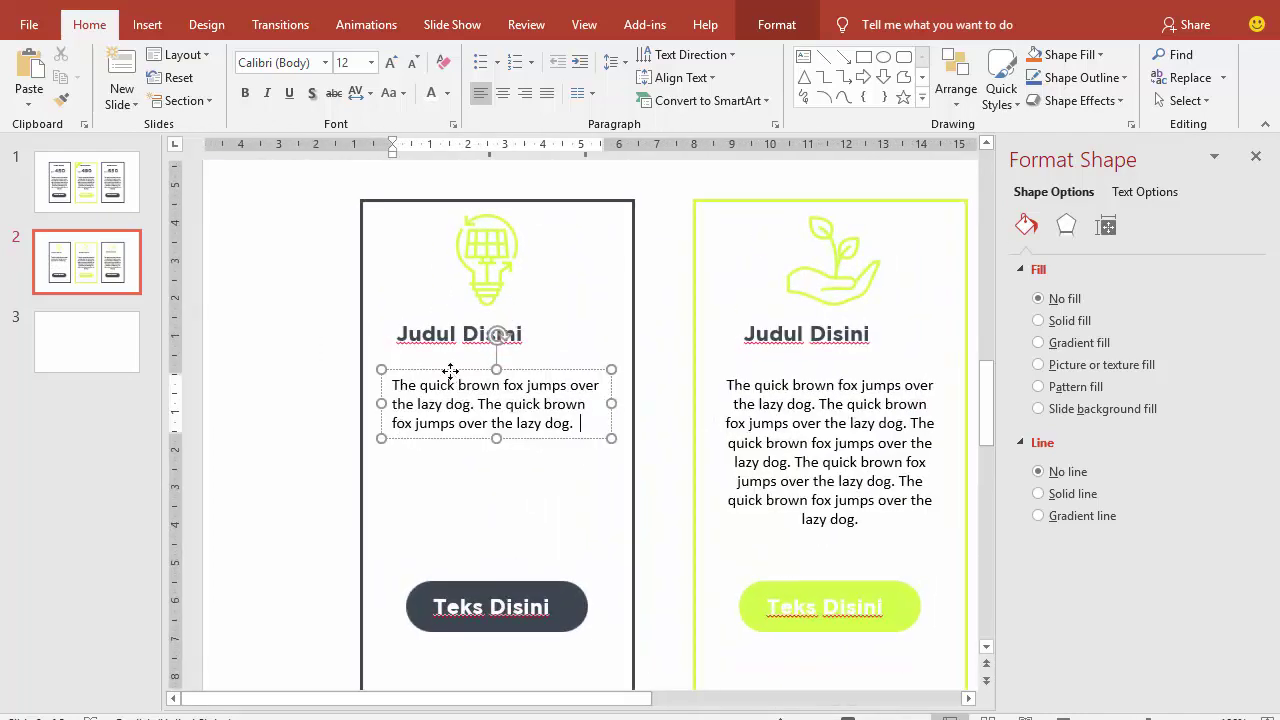
{"action": "left_click_drag", "start_coordinate": [450, 371], "coordinate": [418, 321]}
{"action": "left_click", "coordinate": [423, 330]}
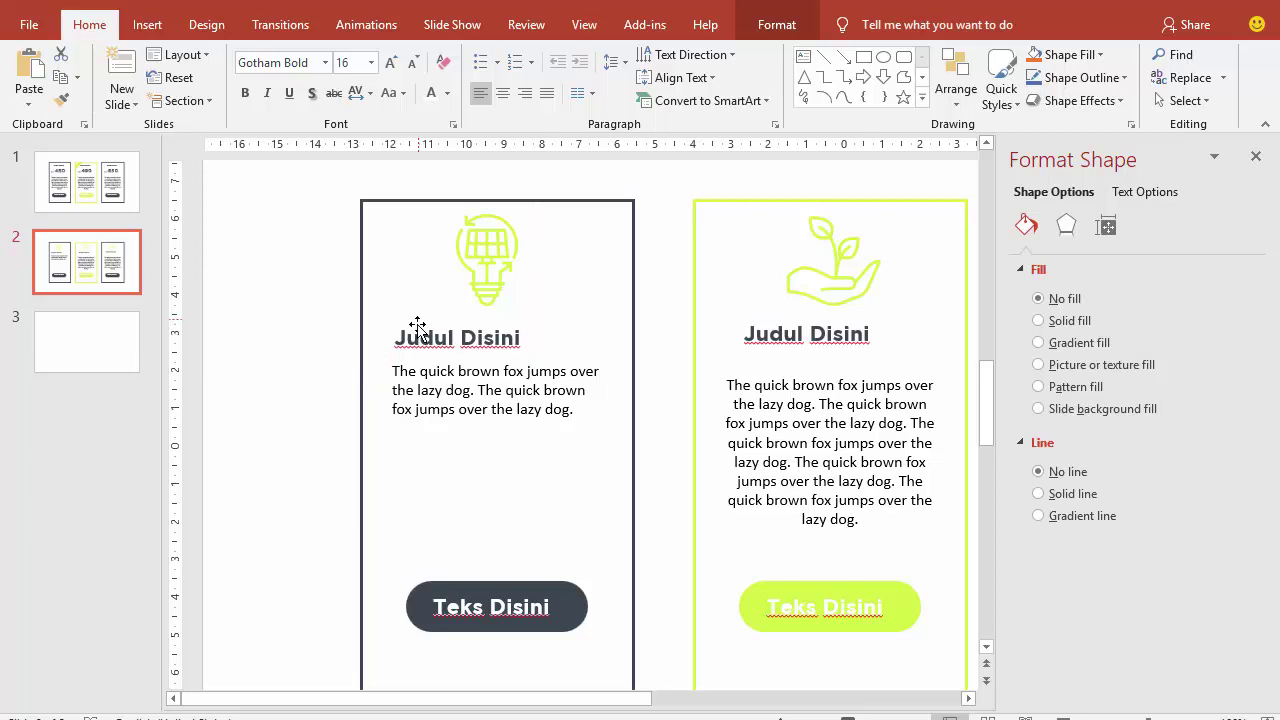
{"action": "left_click", "coordinate": [438, 390], "text": "shift"}
{"action": "left_click_drag", "start_coordinate": [581, 356], "coordinate": [597, 372]}
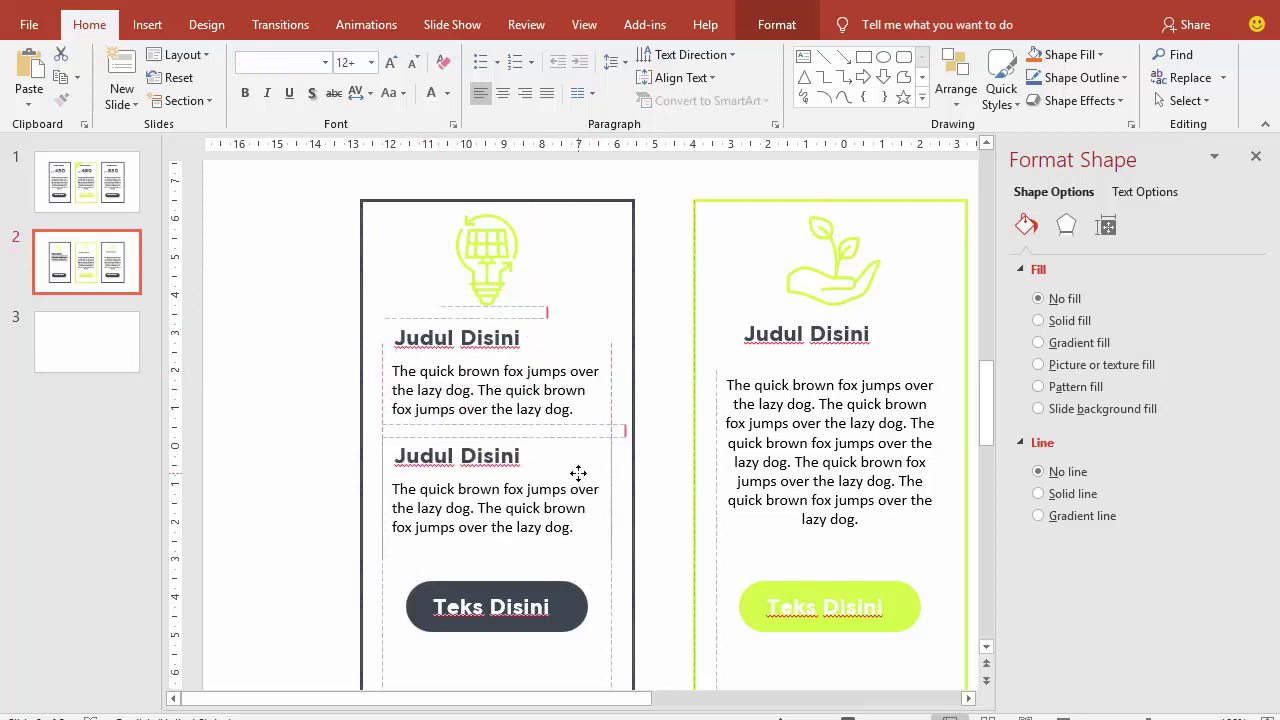
{"action": "left_click_drag", "start_coordinate": [597, 372], "coordinate": [578, 472]}
- Delete the middle card's title and body text
{"action": "scroll", "coordinate": [609, 475], "scroll_direction": "down", "scroll_amount": 2, "text": "ctrl"}
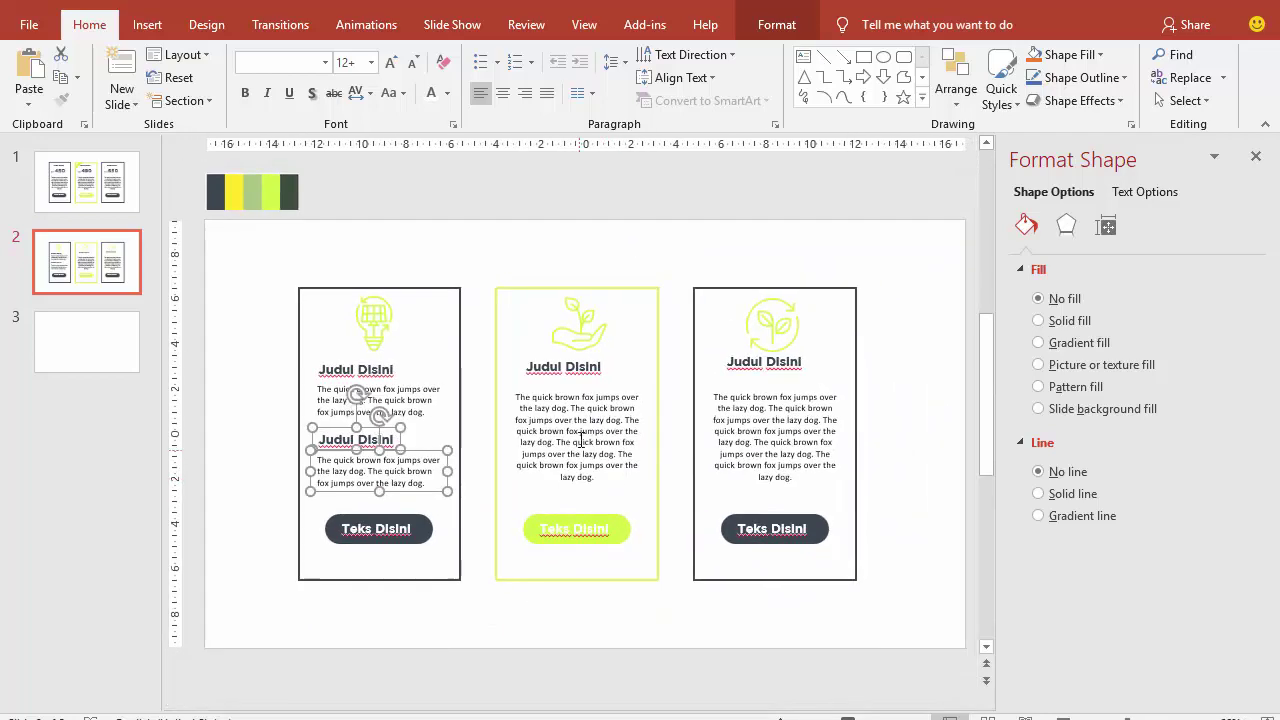
{"action": "left_click", "coordinate": [600, 397]}
{"action": "key", "text": "Escape"}
{"action": "key", "text": "Delete"}
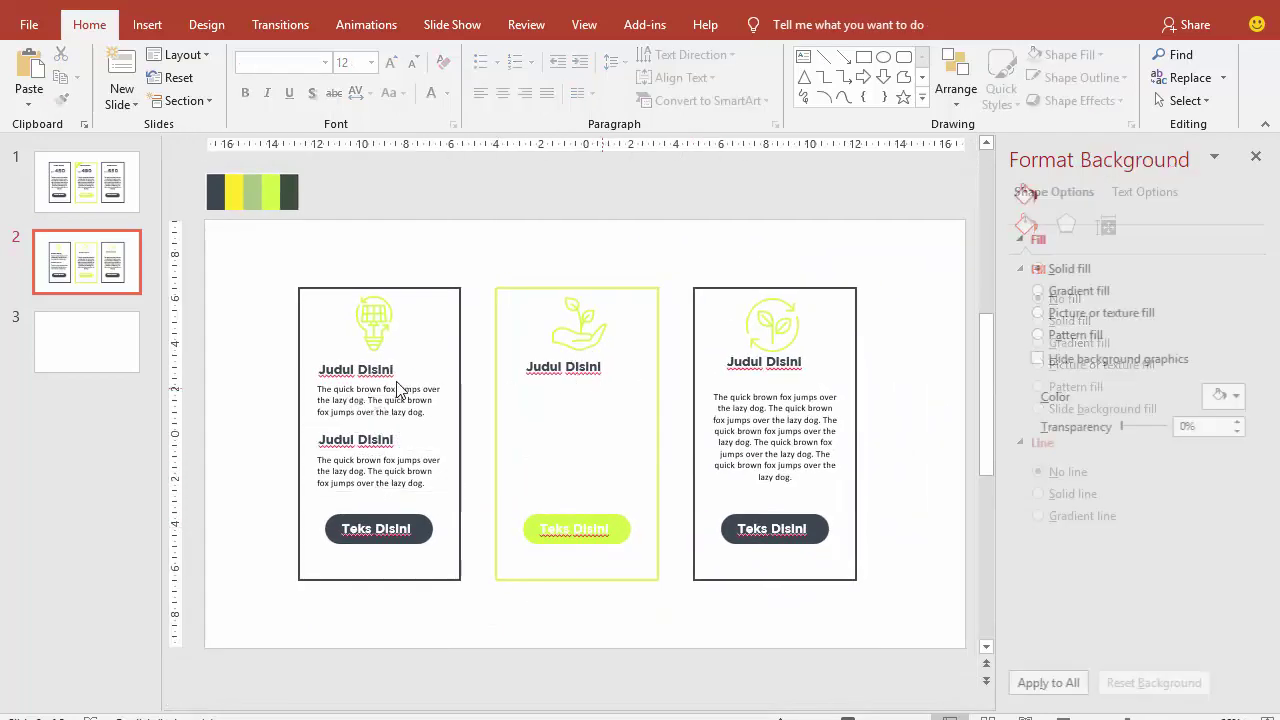
{"action": "left_click", "coordinate": [544, 366]}
{"action": "key", "text": "Escape"}
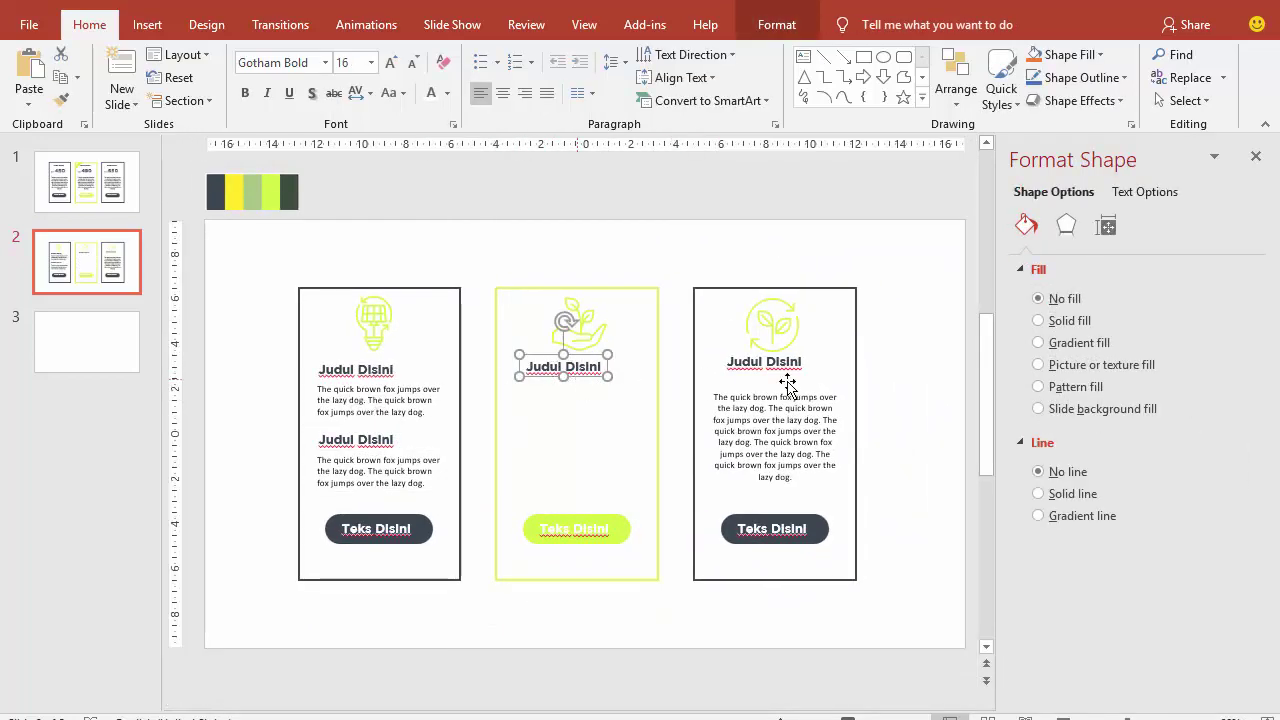
{"action": "key", "text": "Delete"}
- Delete the right card's title and body text
{"action": "left_click", "coordinate": [778, 372]}
{"action": "key", "text": "Delete"}
{"action": "left_click", "coordinate": [771, 392]}
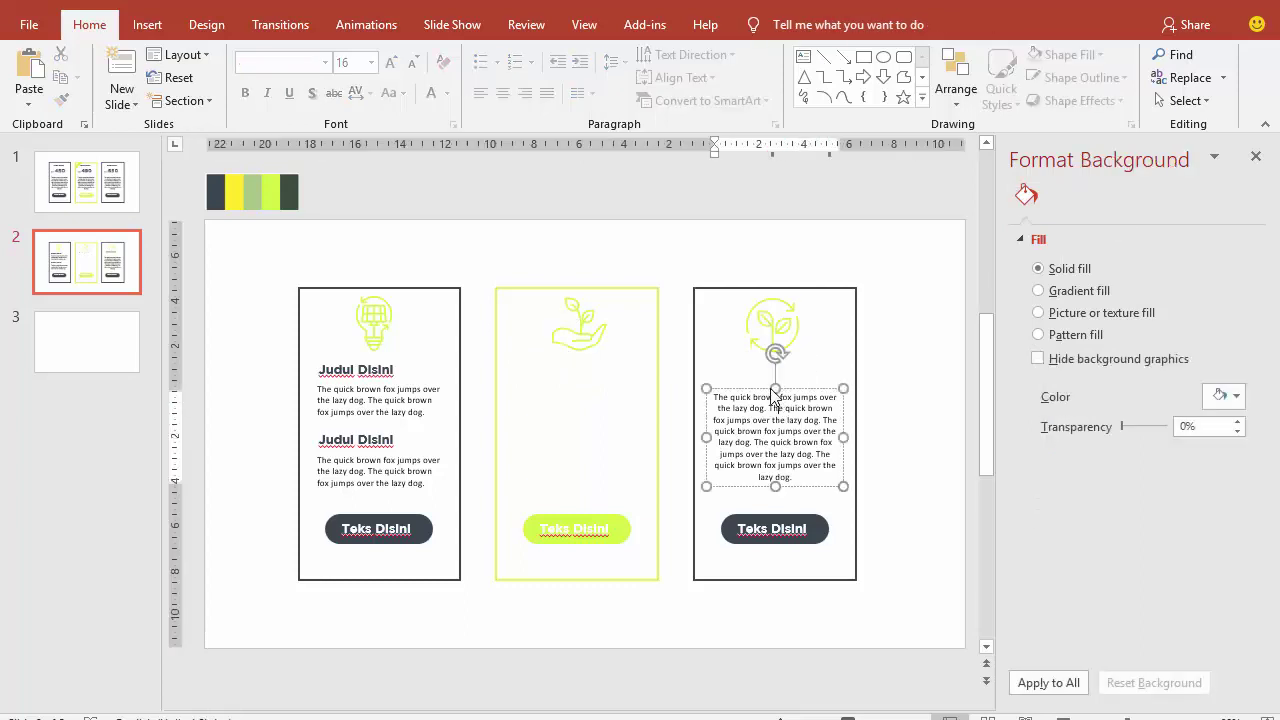
{"action": "key", "text": "Escape"}
{"action": "key", "text": "Delete"}
{"action": "key", "text": "Escape"}
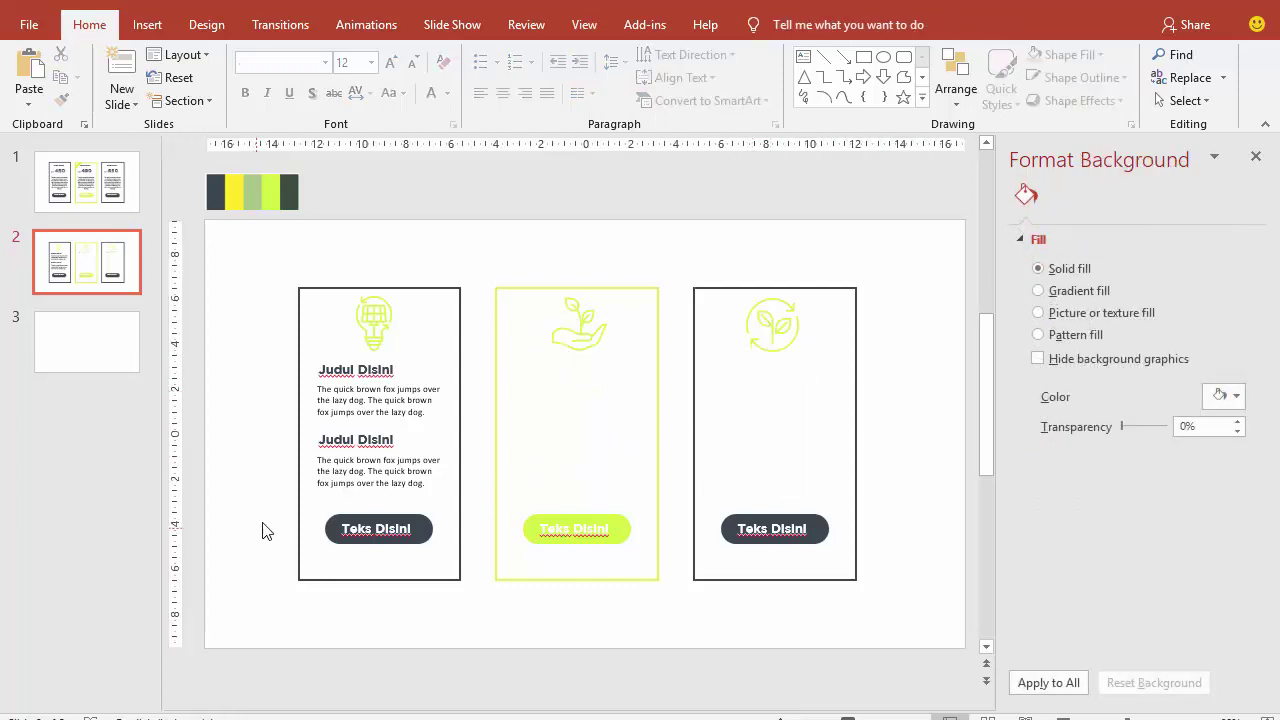
{"action": "mouse_move", "coordinate": [276, 504]}
{"action": "left_mouse_down"}
{"action": "mouse_move", "coordinate": [850, 570]}
{"action": "mouse_move", "coordinate": [797, 558]}
{"action": "left_mouse_up"}
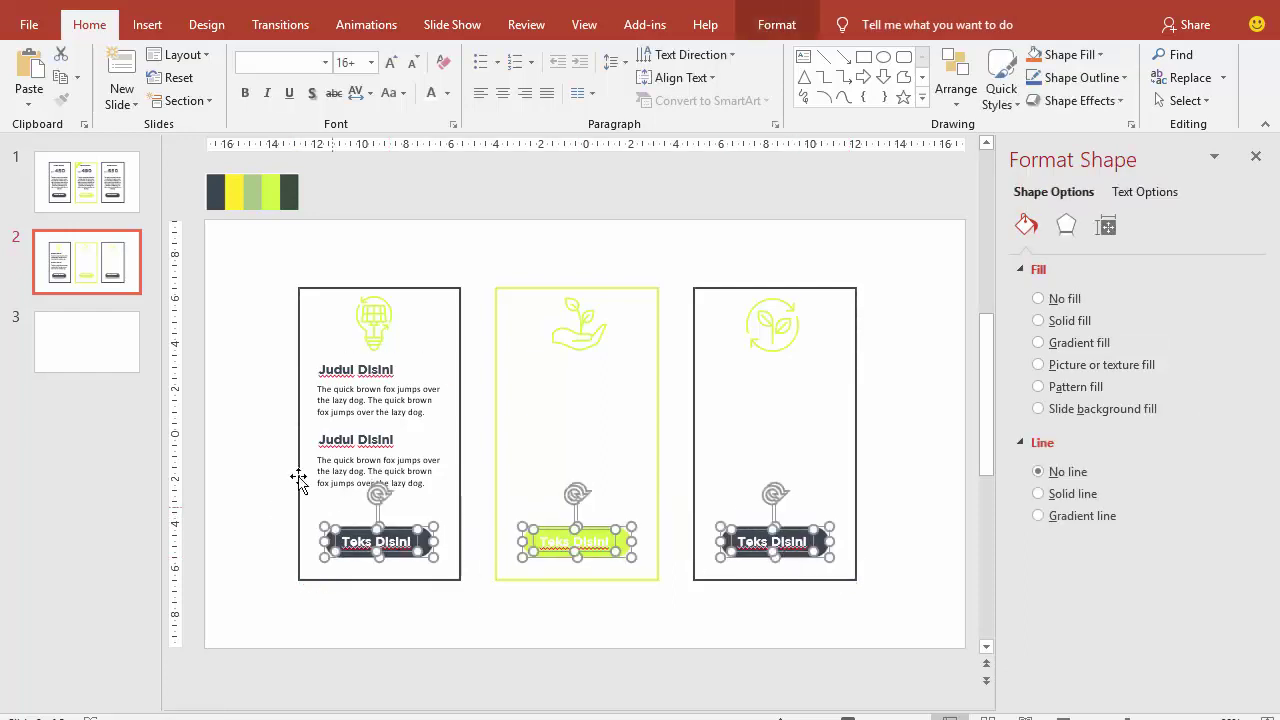
- Copy the left card's two headings and text blocks into the middle card, then repeat for the right card
{"action": "left_click", "coordinate": [296, 477]}
{"action": "left_click", "coordinate": [340, 369]}
{"action": "left_click", "coordinate": [353, 450], "text": "shift"}
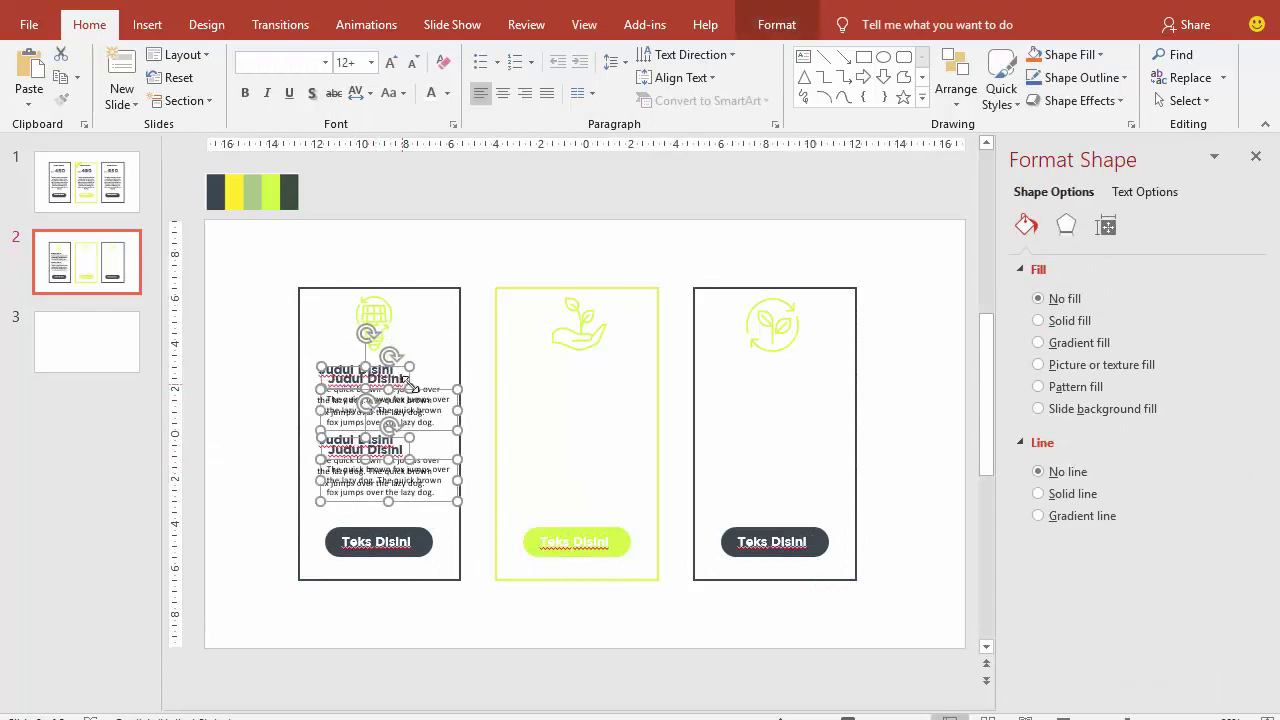
{"action": "left_click_drag", "start_coordinate": [416, 378], "coordinate": [615, 380], "text": "ctrl"}
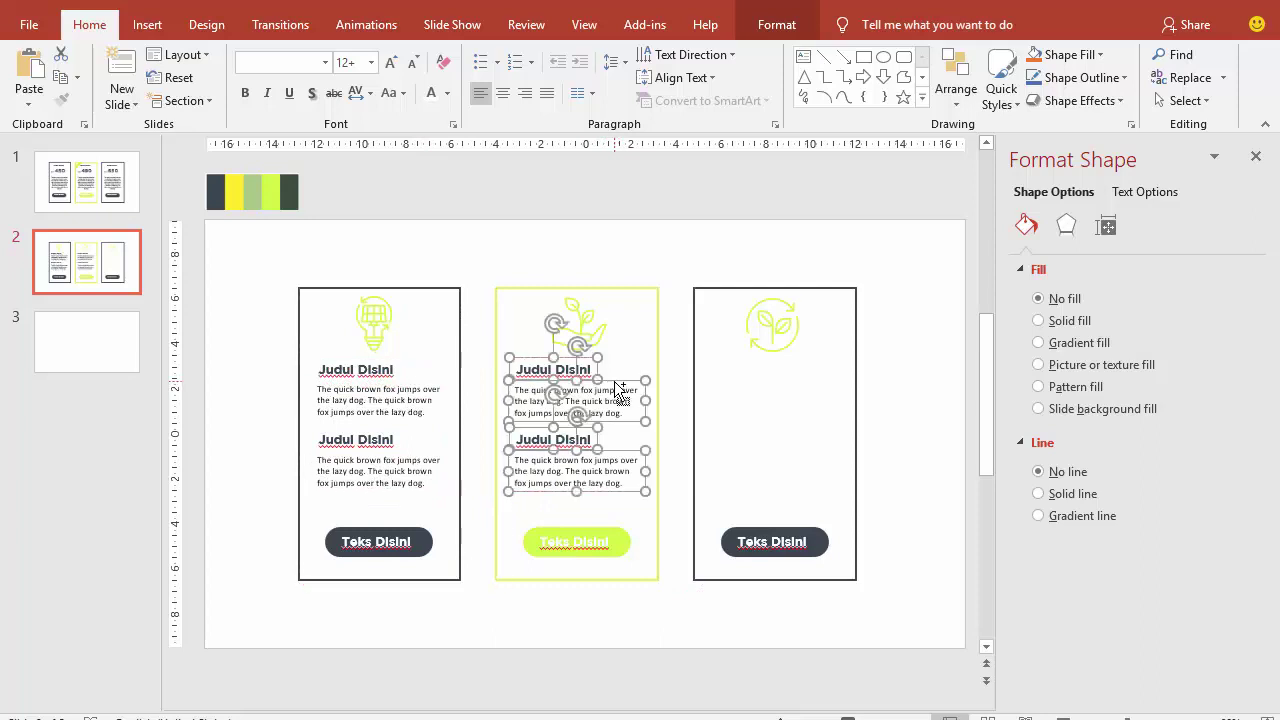
{"action": "key", "text": "ctrl+d"}
{"action": "left_click", "coordinate": [918, 346]}
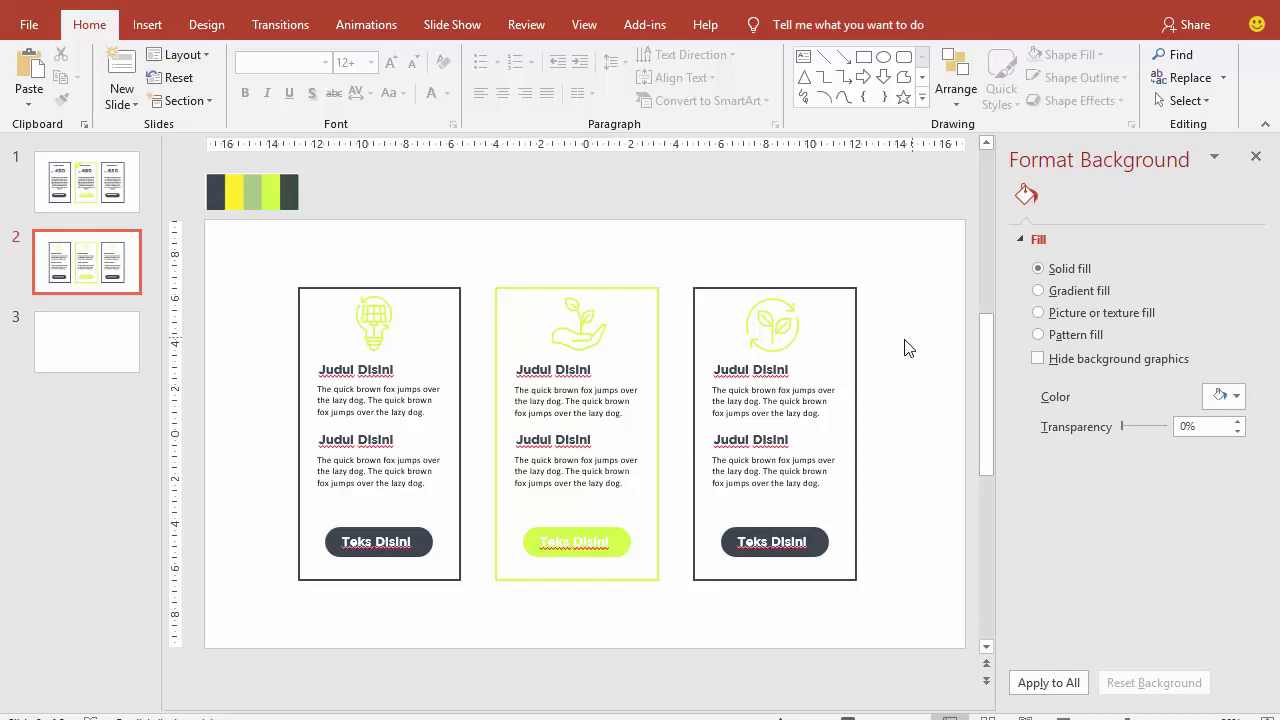
{"action": "left_click", "coordinate": [1063, 716]}
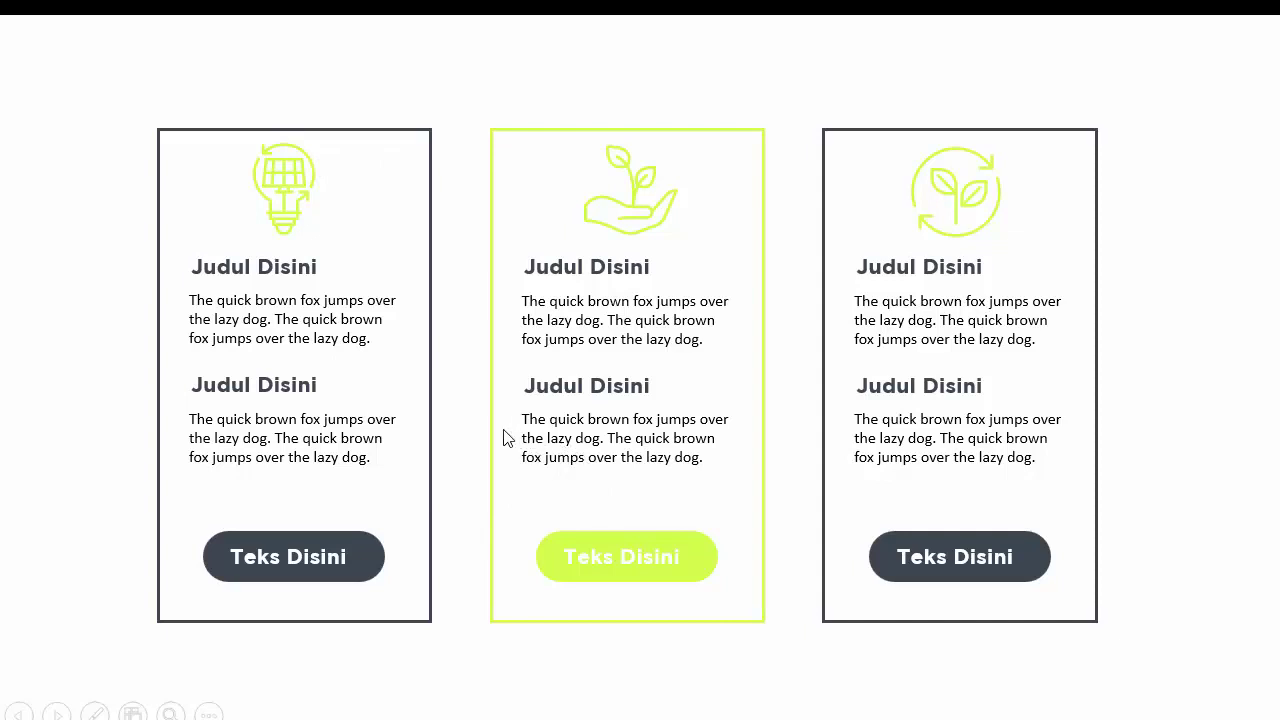
{"action": "key", "text": "Escape"}
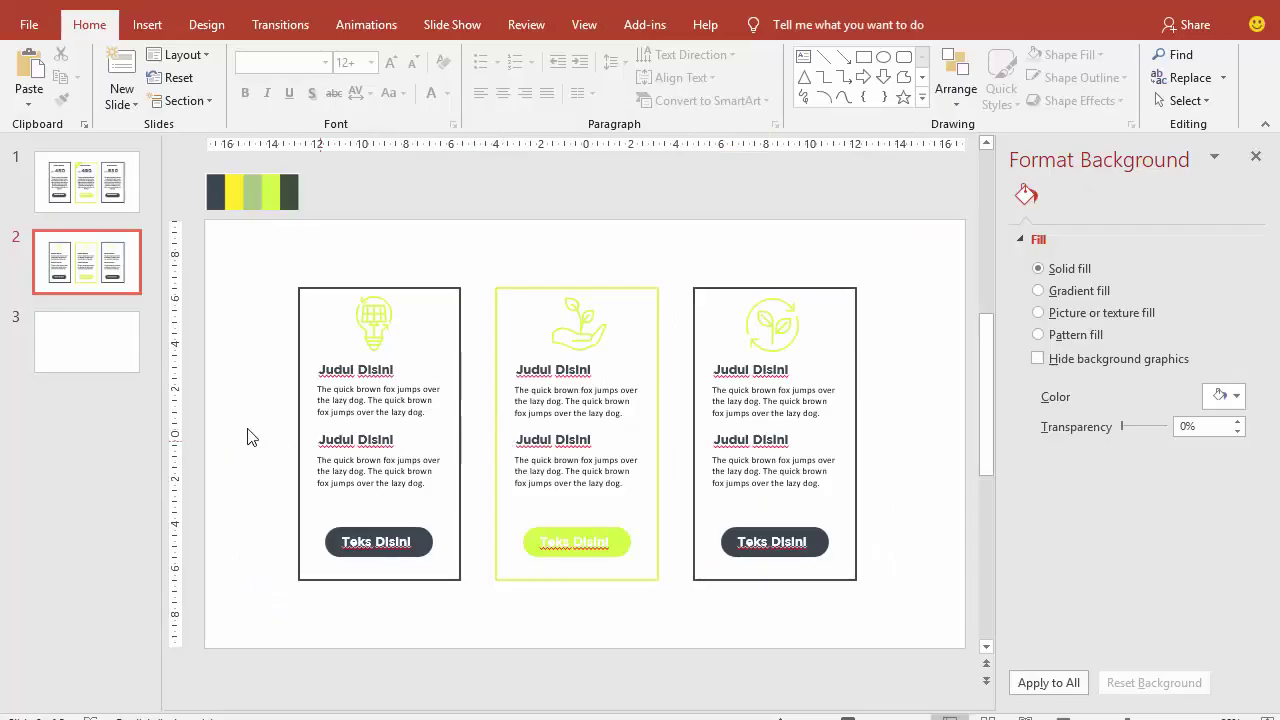
- On slide 3, delete the empty title and content placeholders
{"action": "left_click", "coordinate": [110, 368]}
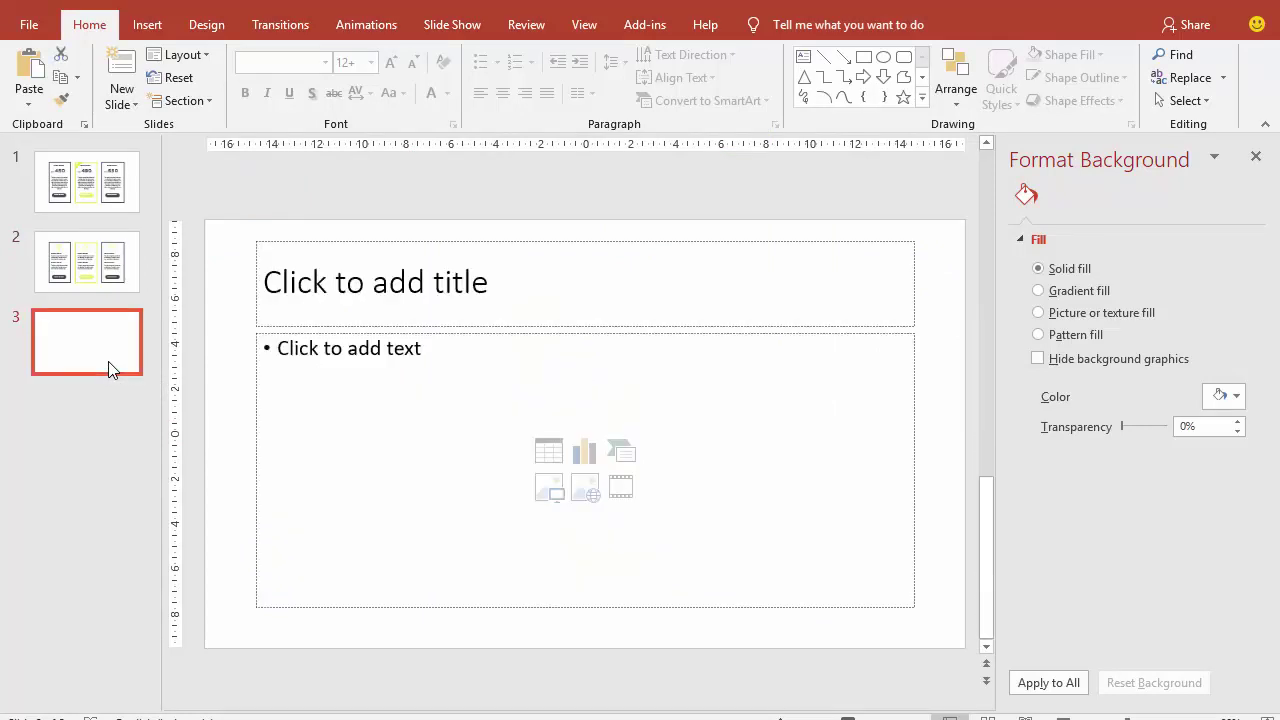
{"action": "left_click", "coordinate": [366, 240]}
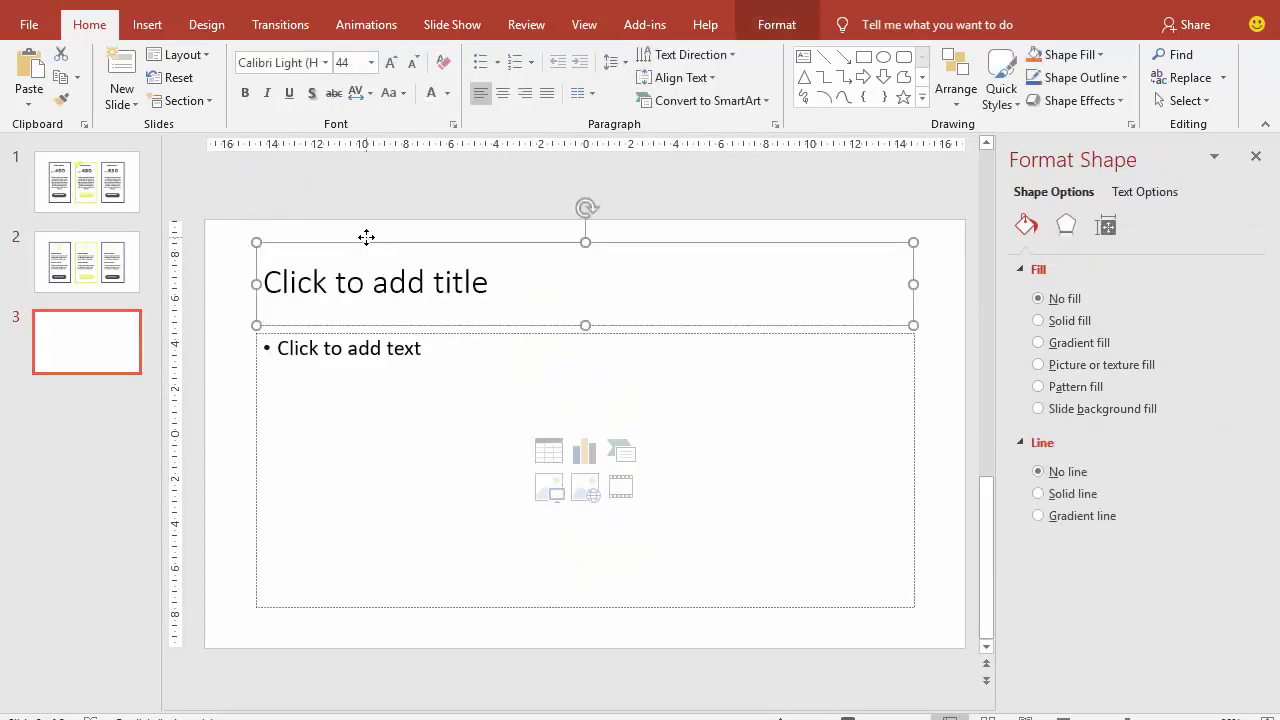
{"action": "key", "text": "Delete"}
{"action": "left_click", "coordinate": [393, 333]}
{"action": "key", "text": "Delete"}
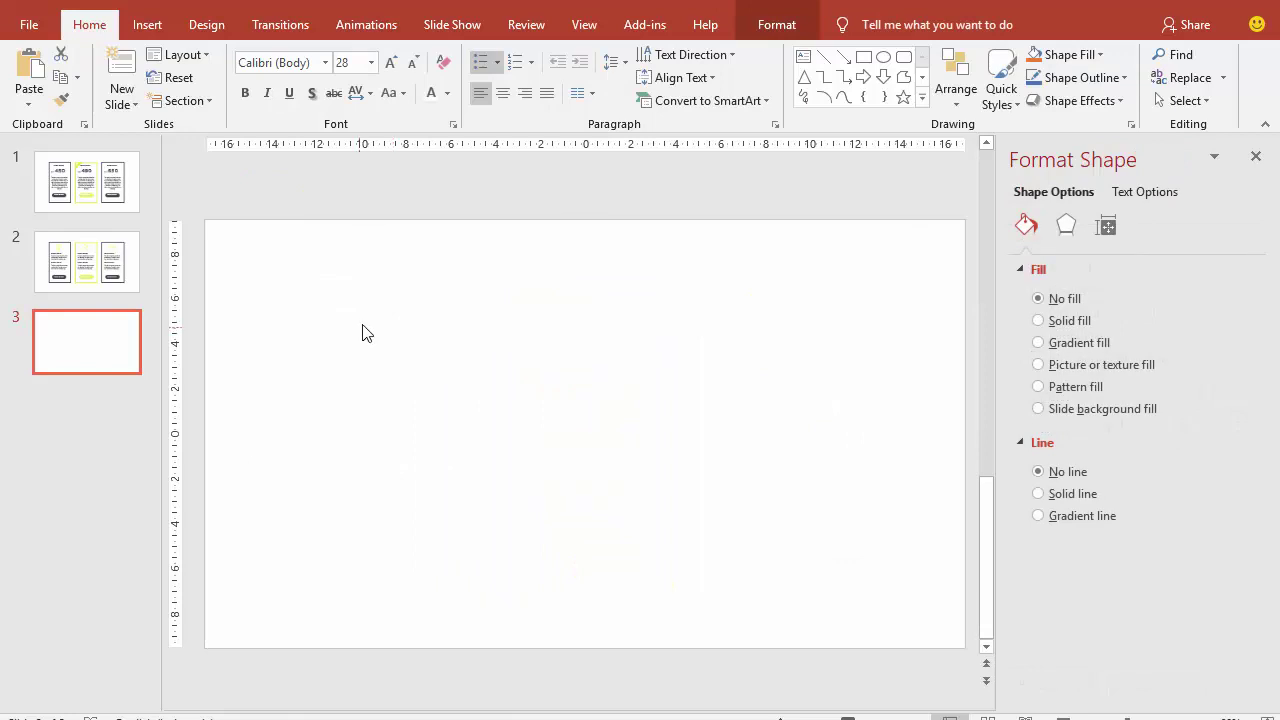
- Draw an oval at lower left with no outline and a dark slate fill
{"action": "left_click", "coordinate": [147, 24]}
{"action": "left_click", "coordinate": [366, 75]}
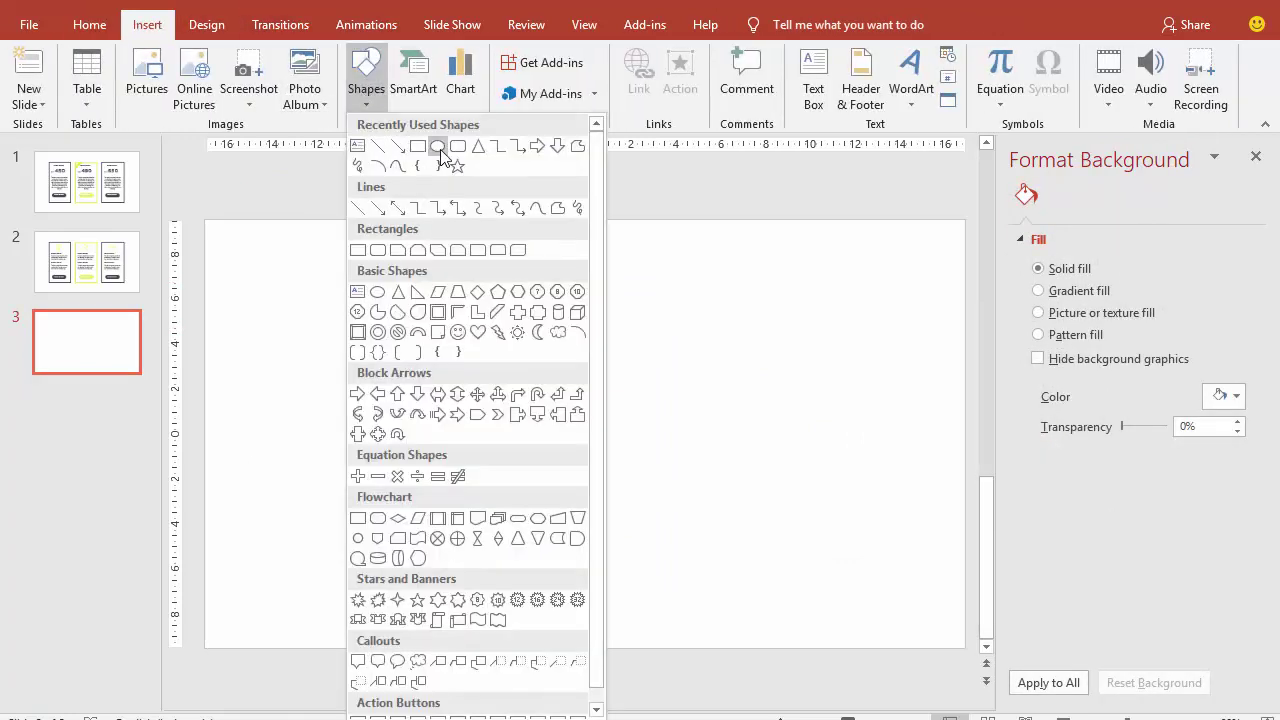
{"action": "left_click", "coordinate": [439, 147]}
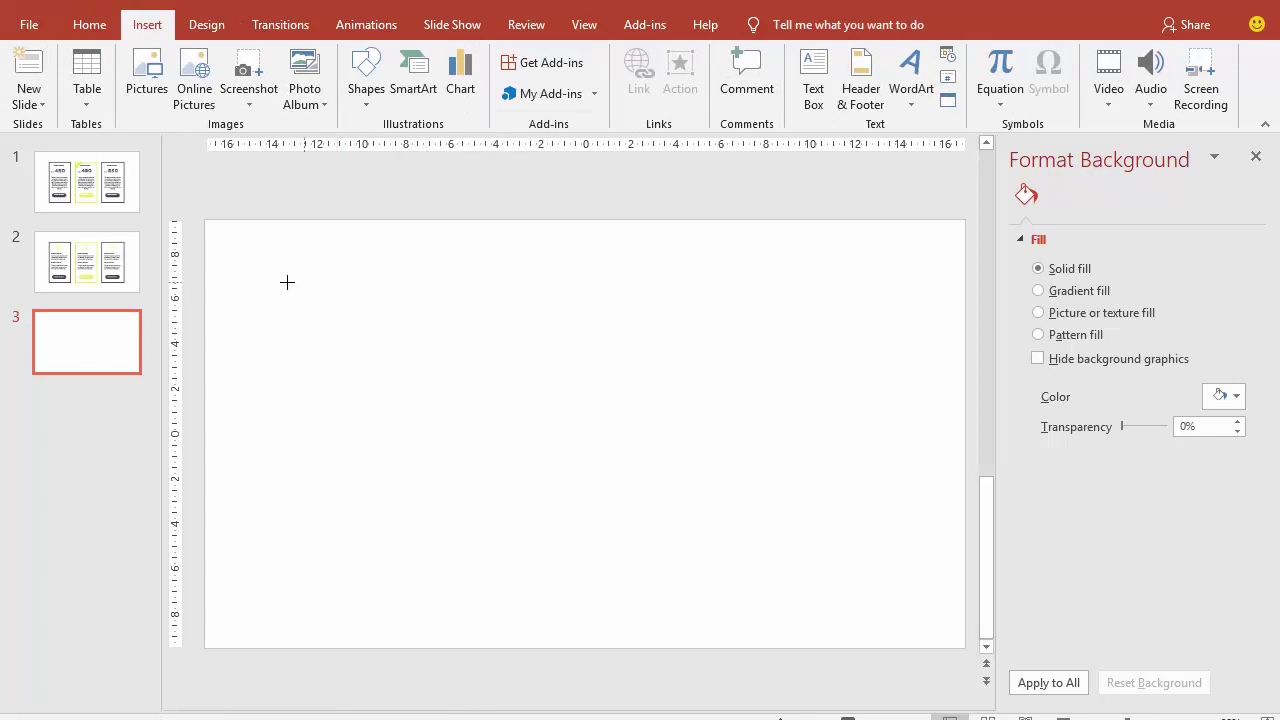
{"action": "mouse_move", "coordinate": [267, 273]}
{"action": "left_mouse_down"}
{"action": "mouse_move", "coordinate": [338, 347]}
{"action": "mouse_move", "coordinate": [313, 492]}
{"action": "left_mouse_up"}
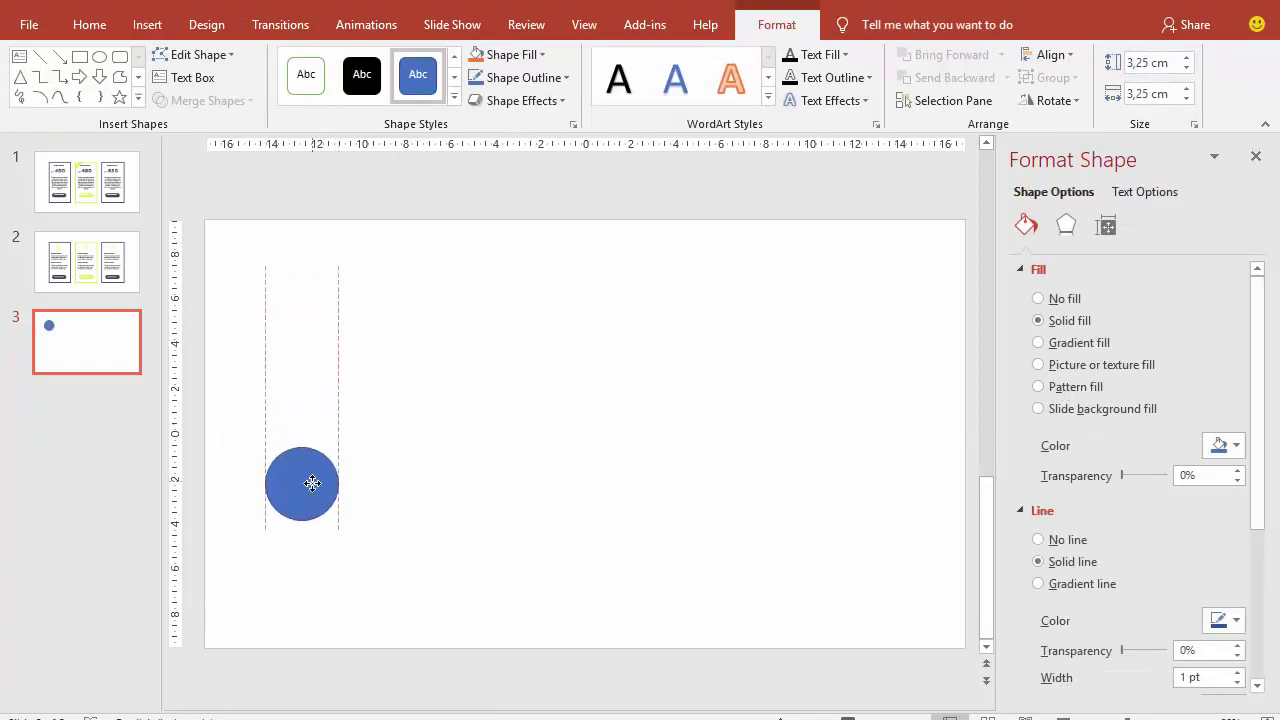
{"action": "left_click", "coordinate": [1057, 539]}
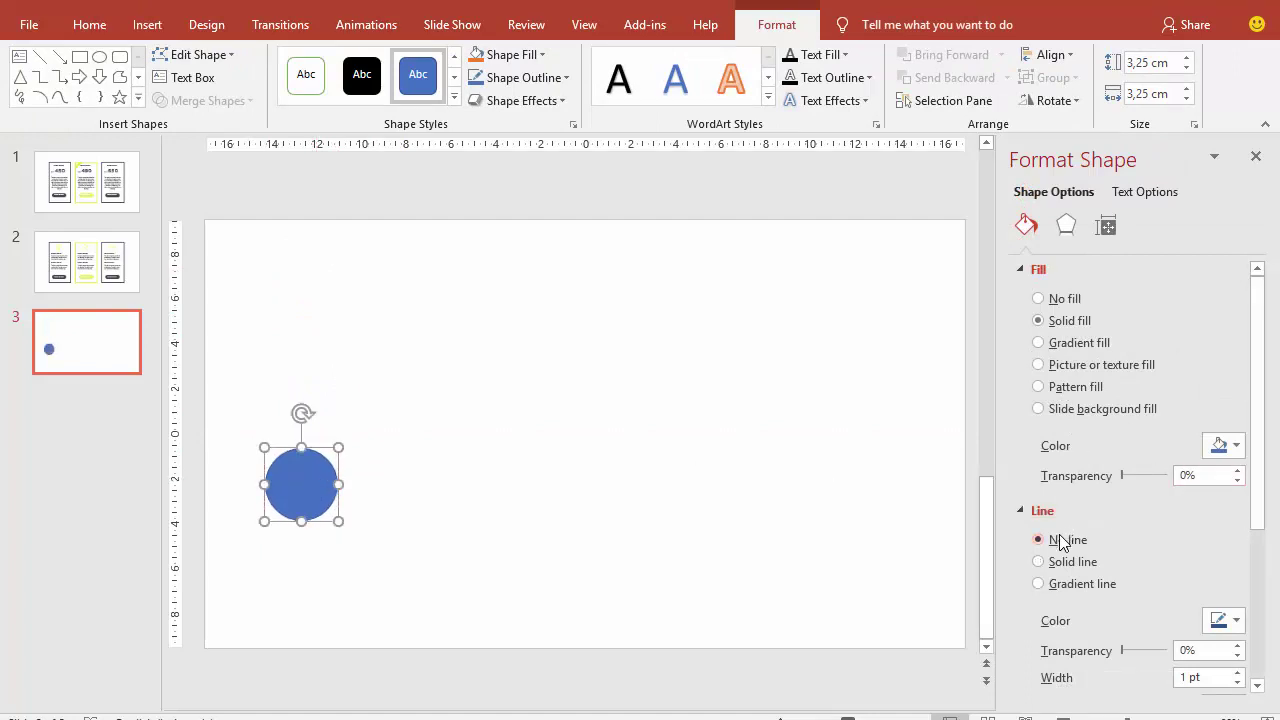
{"action": "left_click", "coordinate": [1222, 446]}
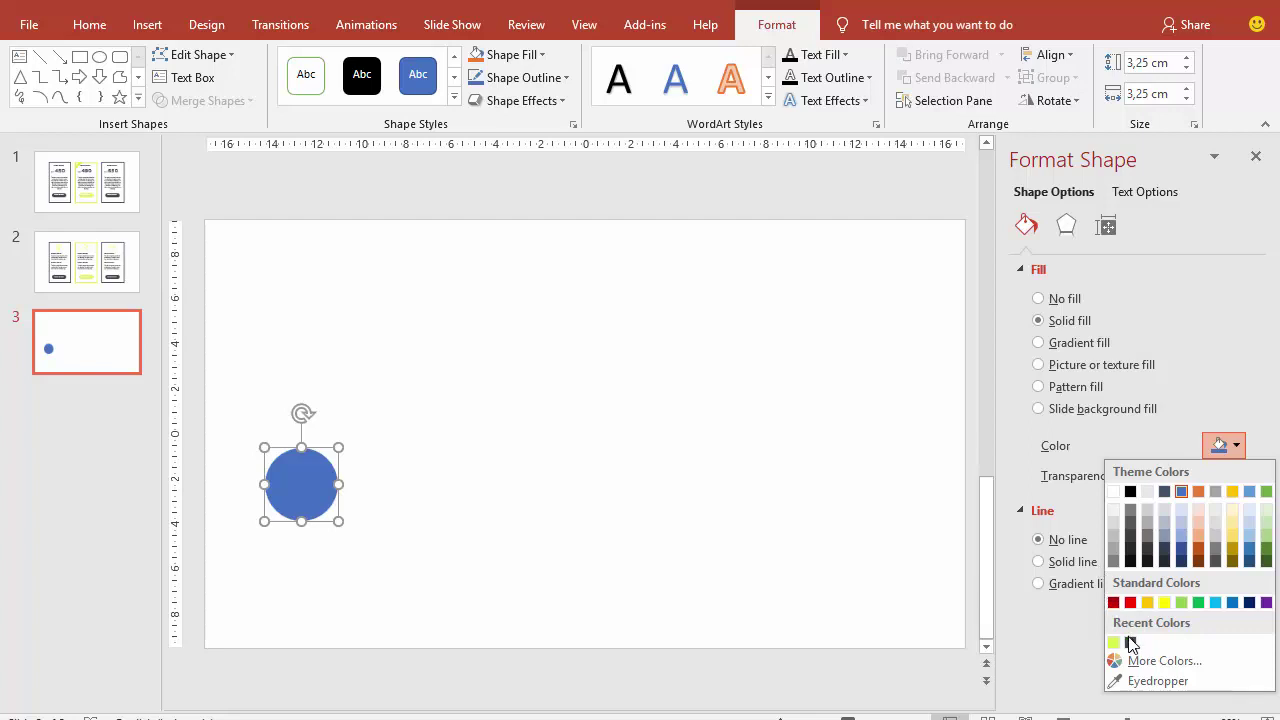
{"action": "left_click", "coordinate": [1234, 371]}
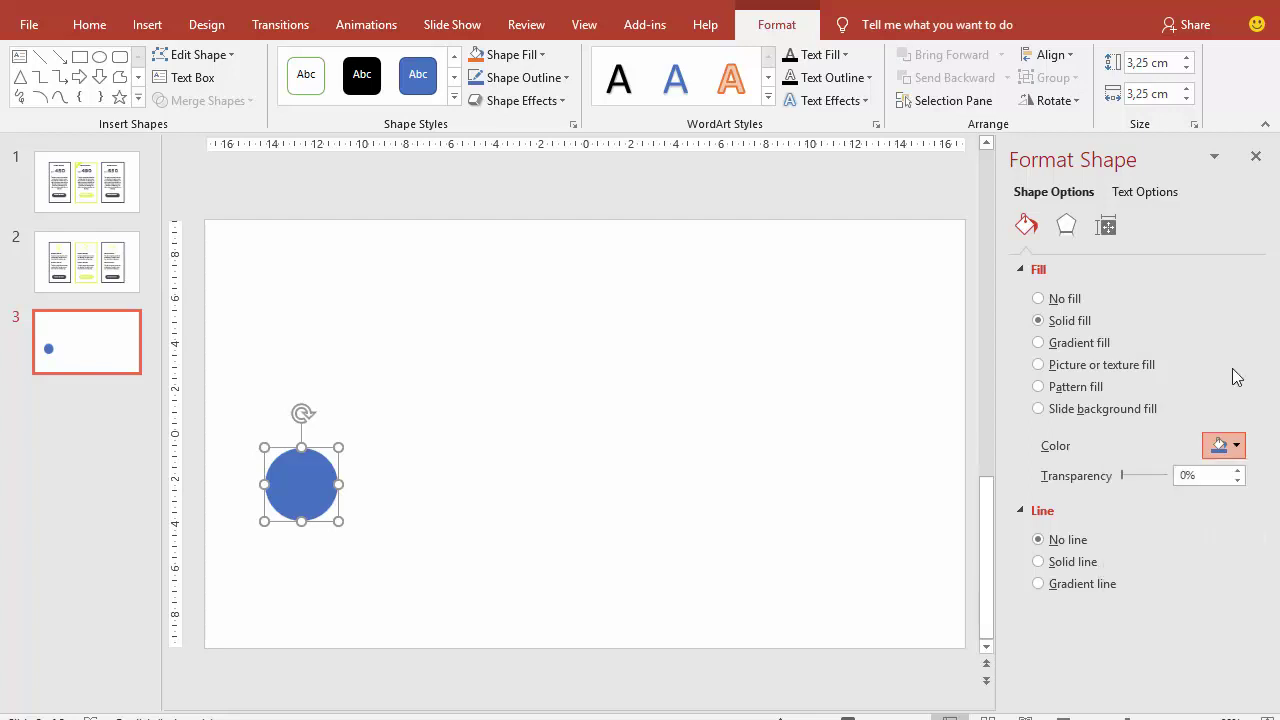
{"action": "left_click", "coordinate": [1236, 446]}
{"action": "left_click", "coordinate": [1130, 642]}
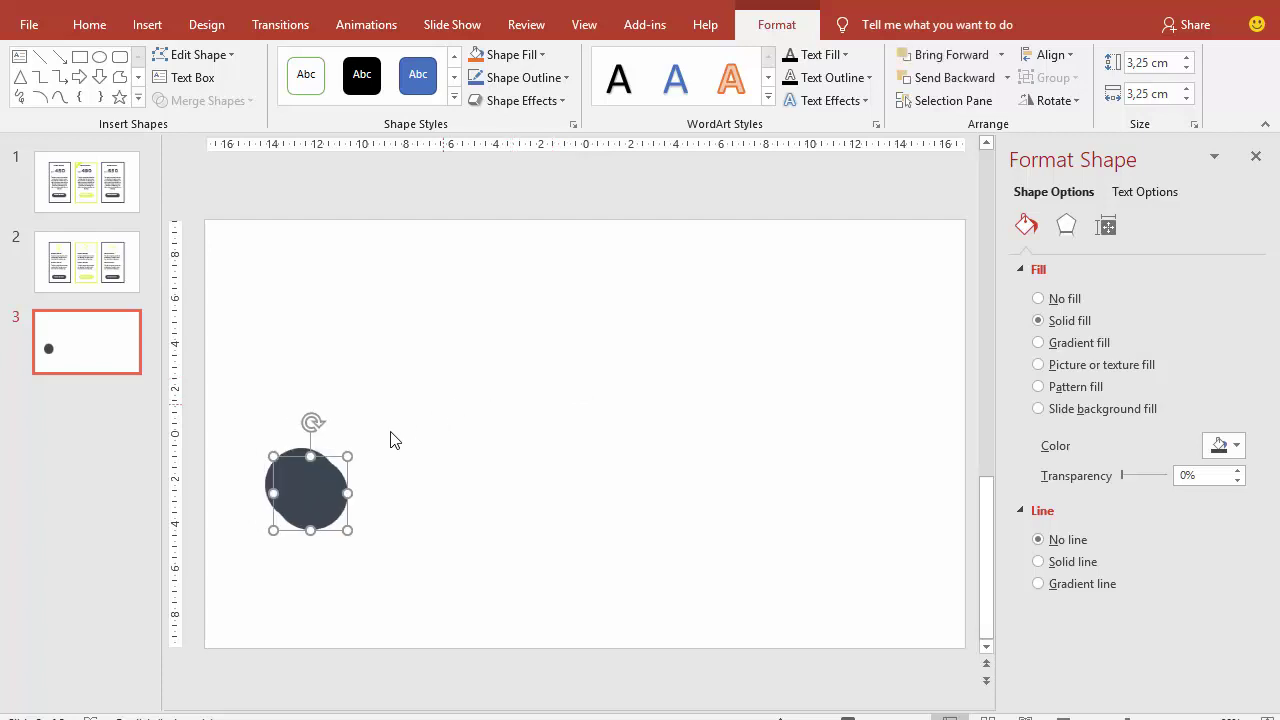
- Copy and enlarge circles step by step, the top one reaching 5.62 cm
{"action": "left_click_drag", "start_coordinate": [306, 484], "coordinate": [403, 446]}
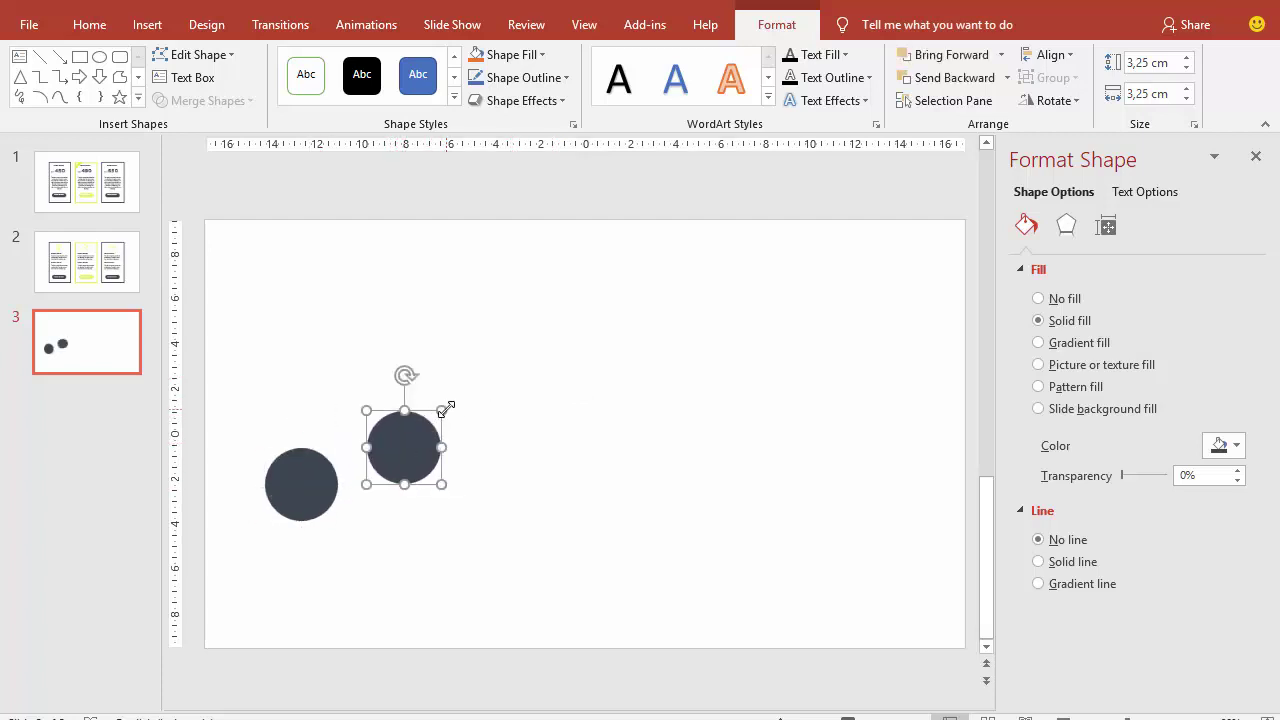
{"action": "mouse_move", "coordinate": [443, 409]}
{"action": "left_mouse_down"}
{"action": "mouse_move", "coordinate": [466, 398]}
{"action": "mouse_move", "coordinate": [425, 419]}
{"action": "mouse_move", "coordinate": [524, 369]}
{"action": "left_mouse_up"}
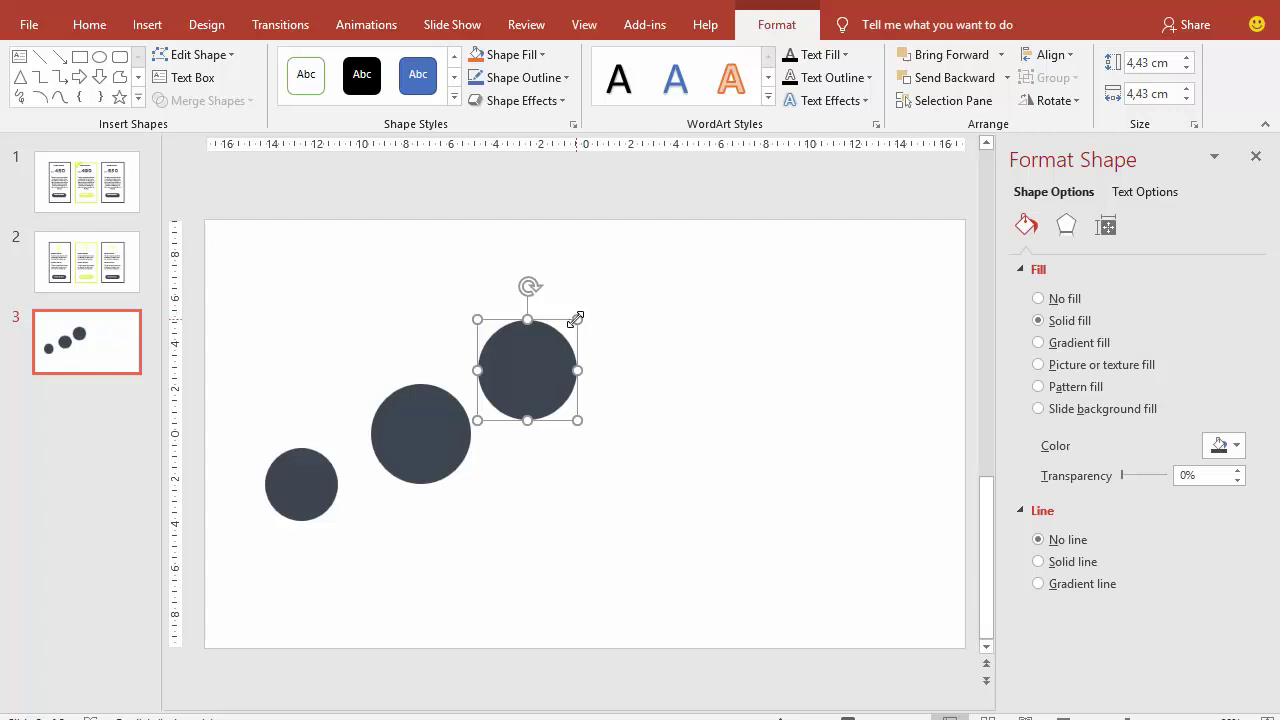
{"action": "left_click_drag", "start_coordinate": [576, 318], "coordinate": [604, 294]}
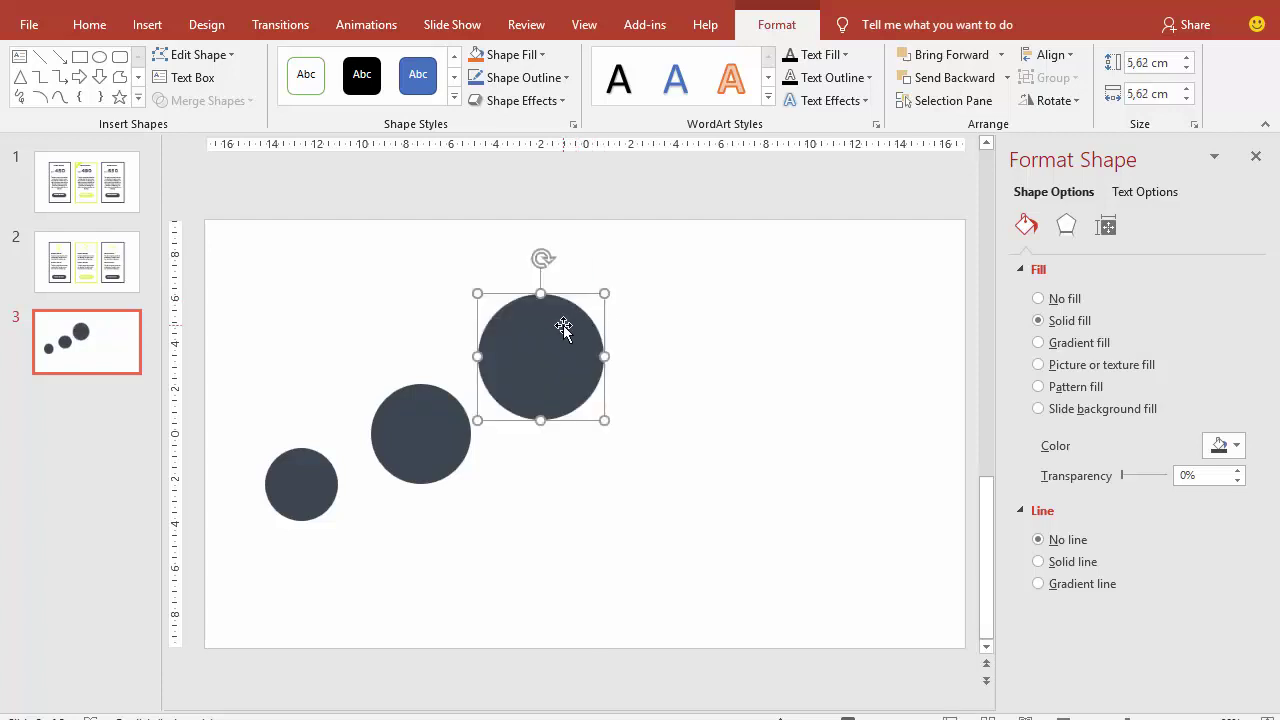
{"action": "key", "text": "ctrl+d"}
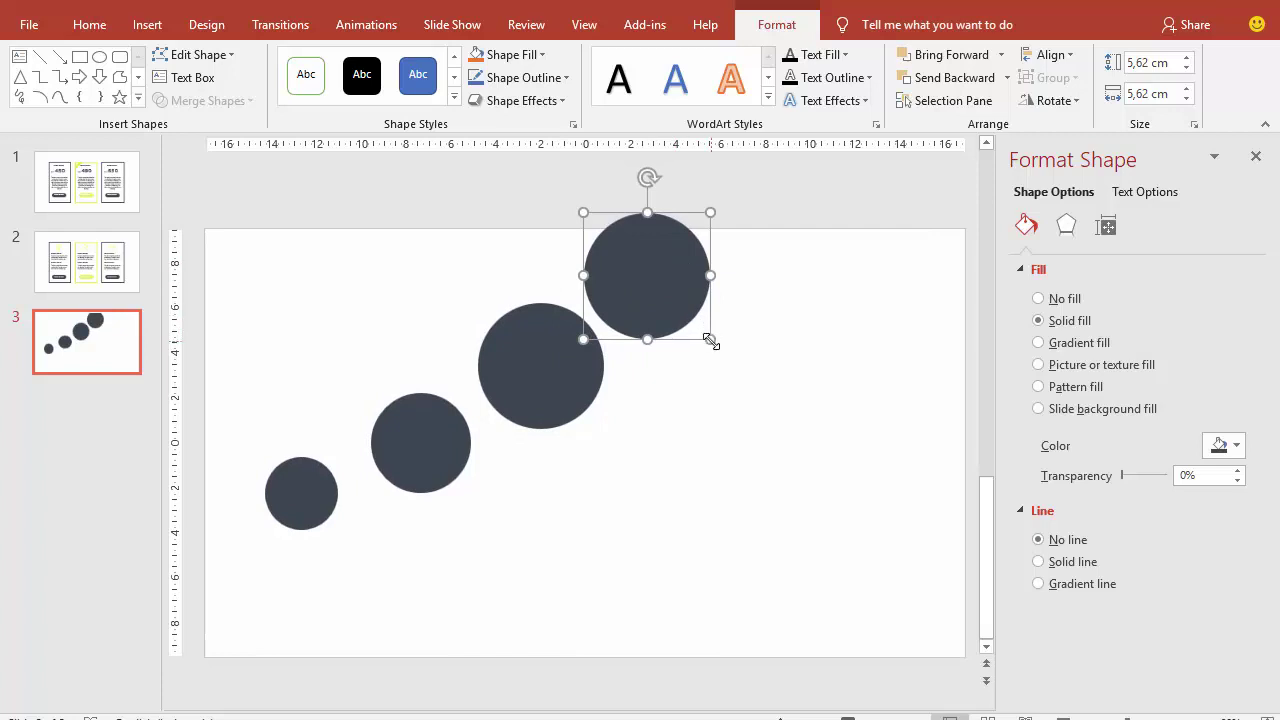
{"action": "left_click_drag", "start_coordinate": [712, 343], "coordinate": [751, 370]}
- Fill the largest circle lime green and drag all four into a rising row
{"action": "left_click", "coordinate": [1222, 445]}
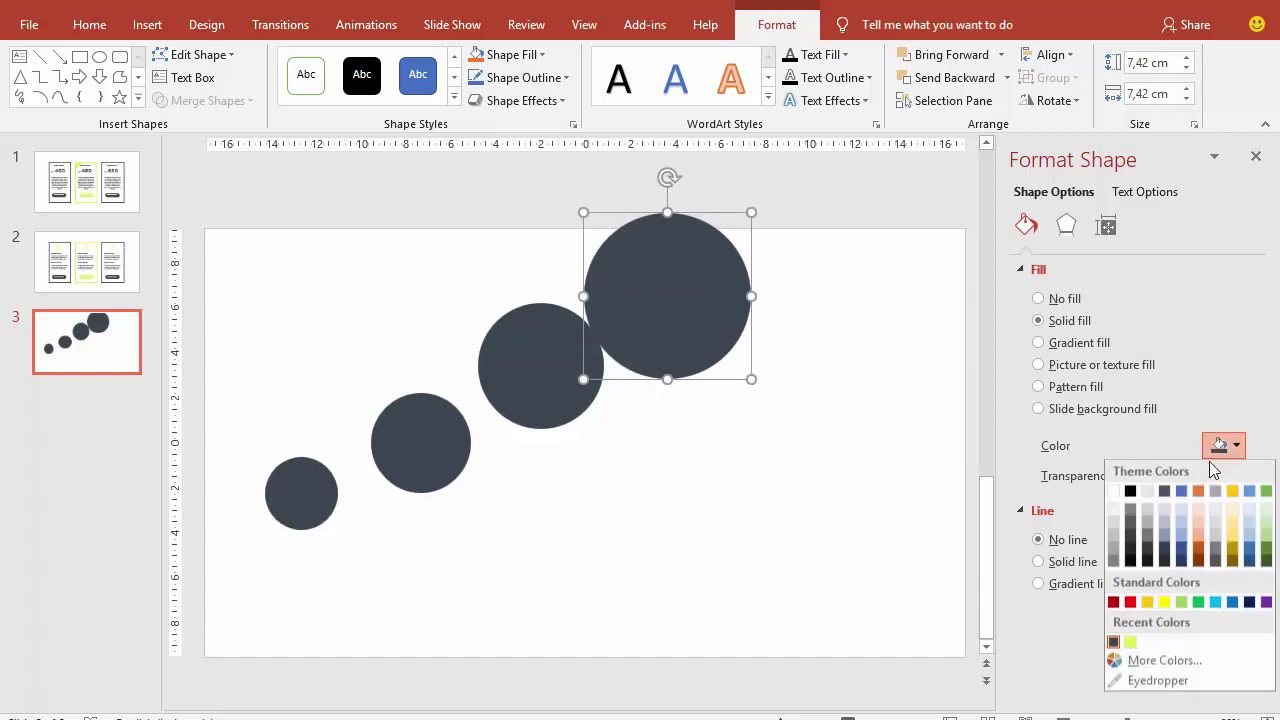
{"action": "left_click", "coordinate": [1130, 642]}
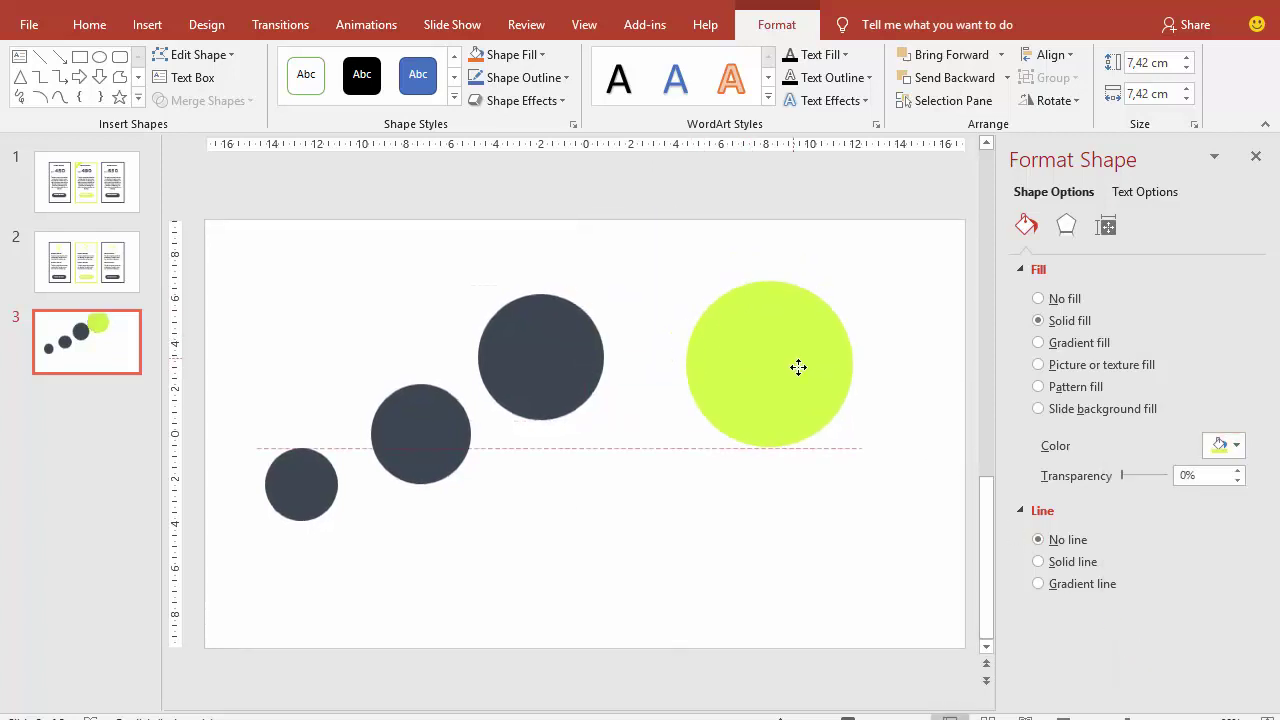
{"action": "left_click_drag", "start_coordinate": [706, 323], "coordinate": [802, 352]}
{"action": "left_click_drag", "start_coordinate": [548, 352], "coordinate": [610, 414]}
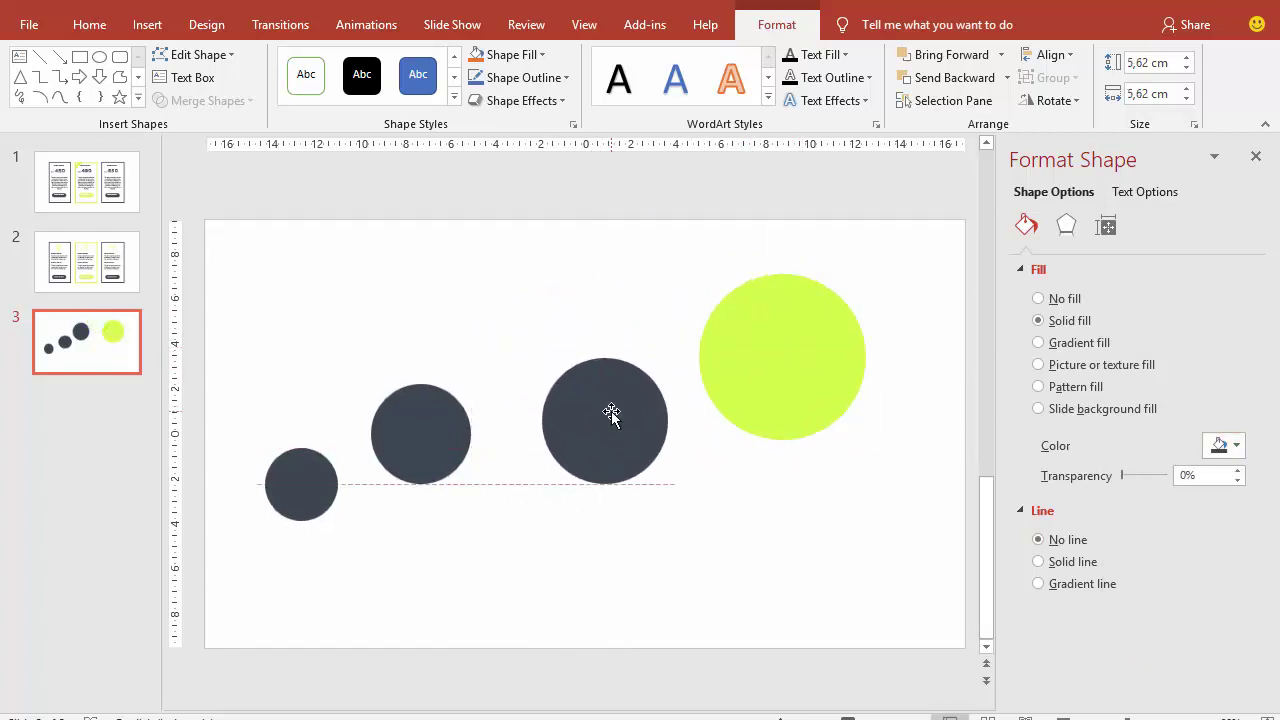
{"action": "left_click_drag", "start_coordinate": [425, 414], "coordinate": [445, 442]}
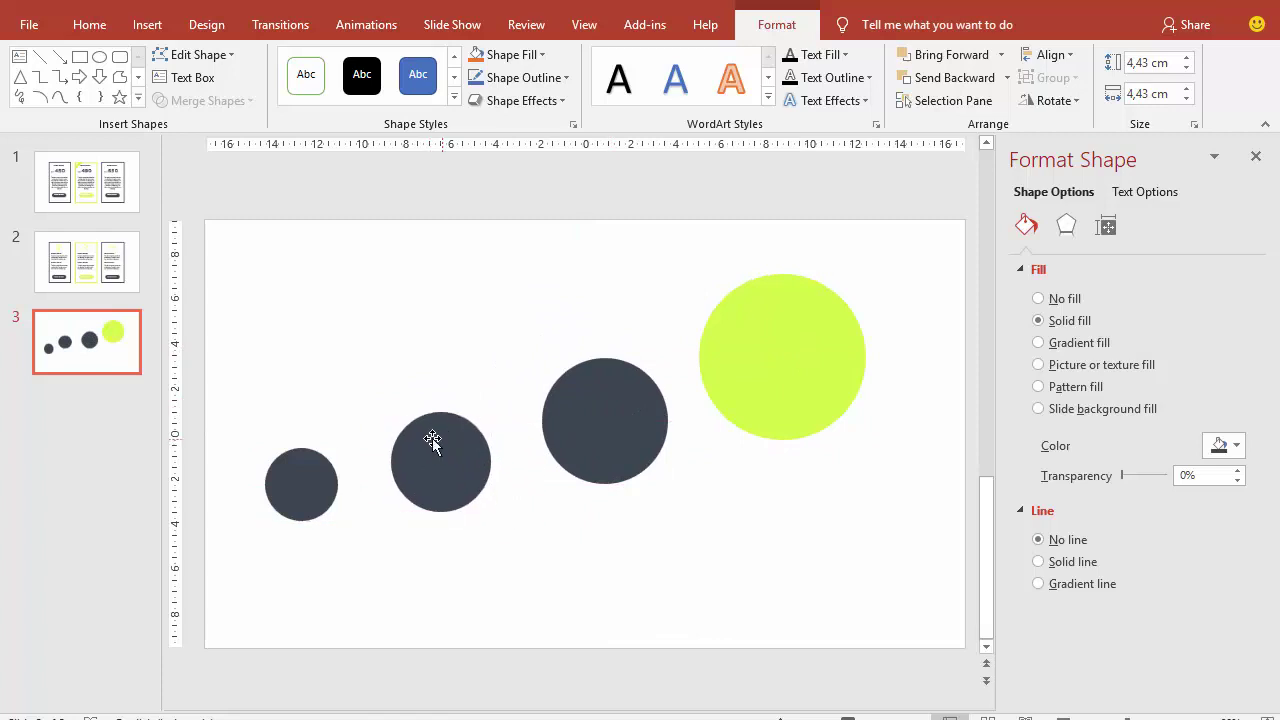
{"action": "left_click_drag", "start_coordinate": [301, 474], "coordinate": [303, 485]}
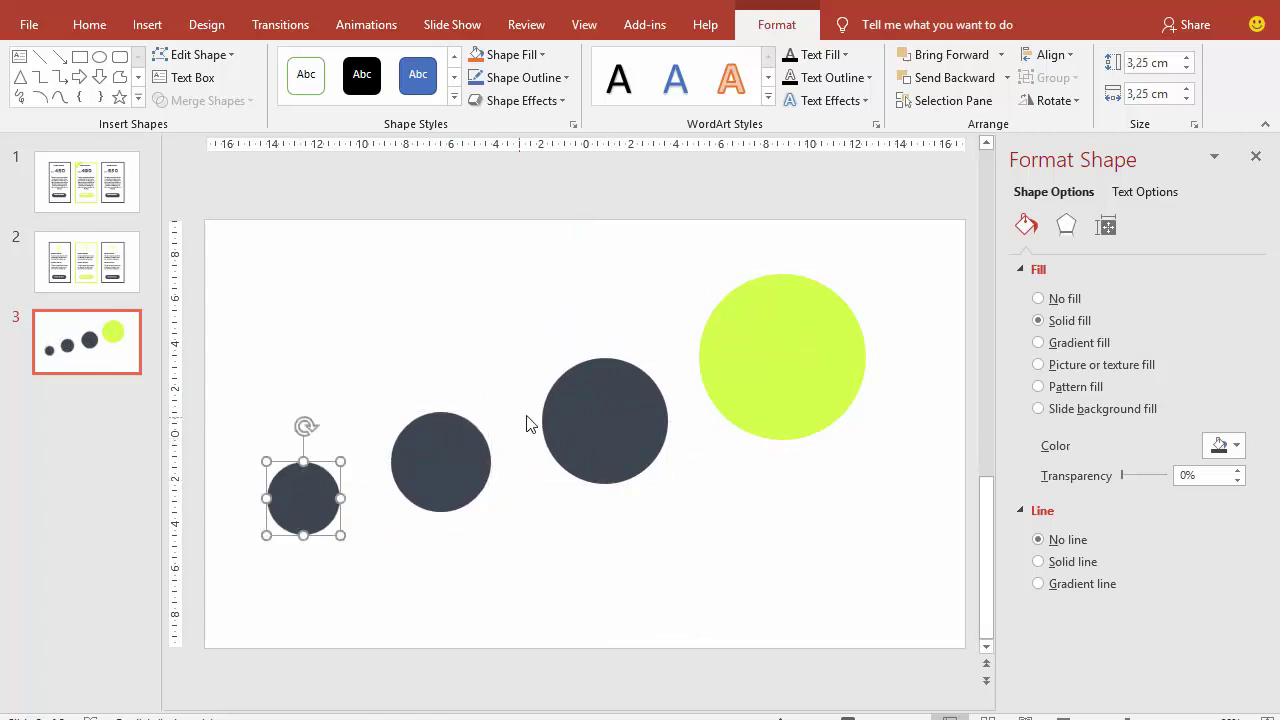
- Distribute the four selected circles evenly horizontally and shift the group slightly right
{"action": "left_click", "coordinate": [421, 465], "text": "shift"}
{"action": "left_click", "coordinate": [594, 433], "text": "shift"}
{"action": "left_click", "coordinate": [776, 390], "text": "shift"}
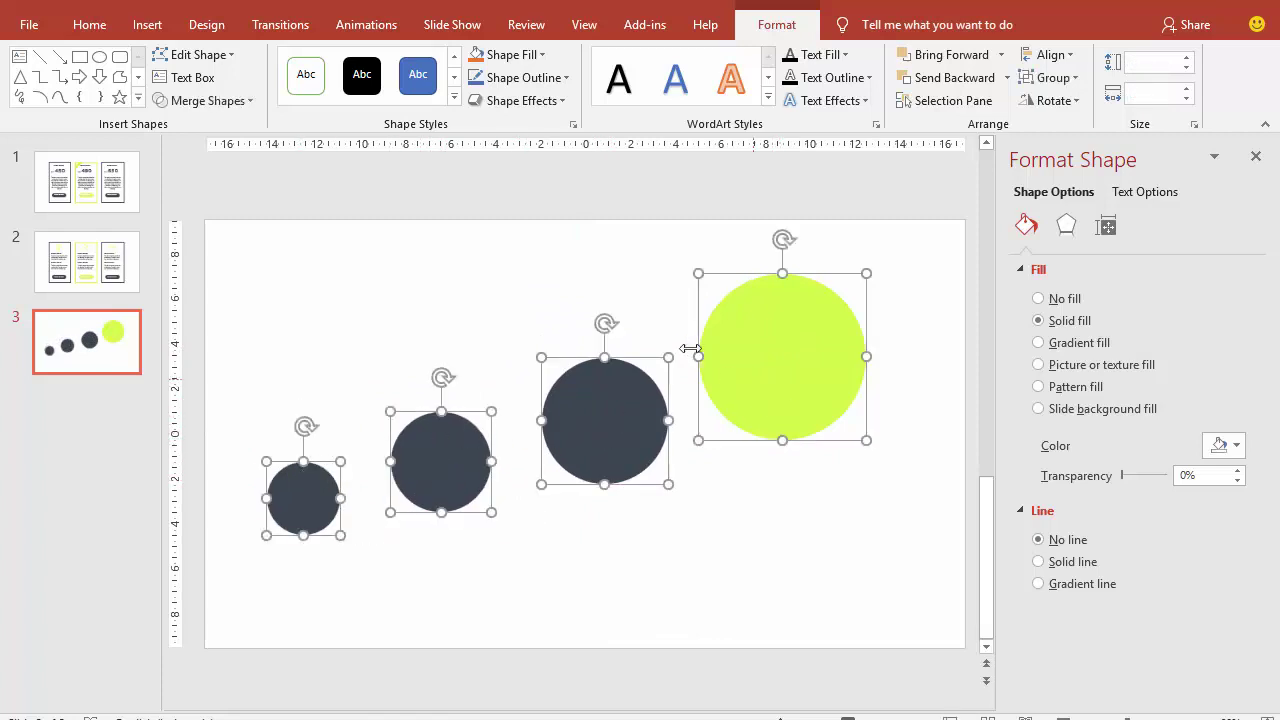
{"action": "left_click", "coordinate": [1052, 56]}
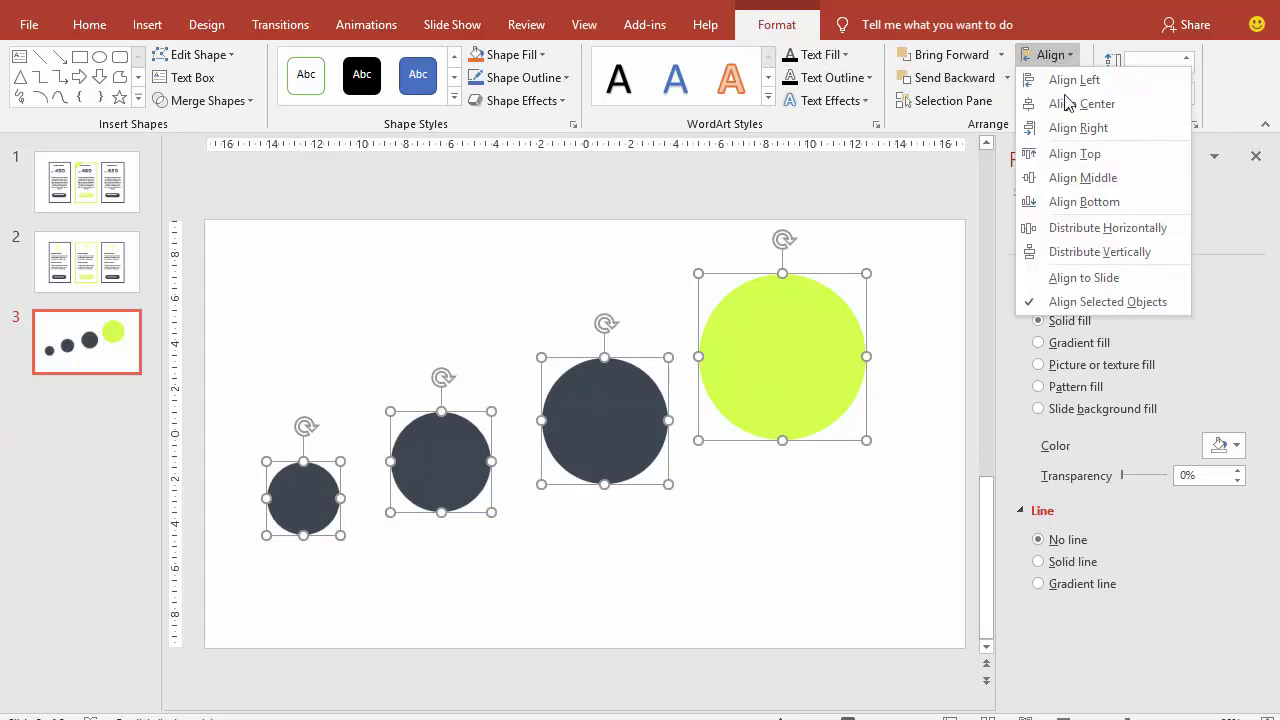
{"action": "left_click", "coordinate": [1077, 223]}
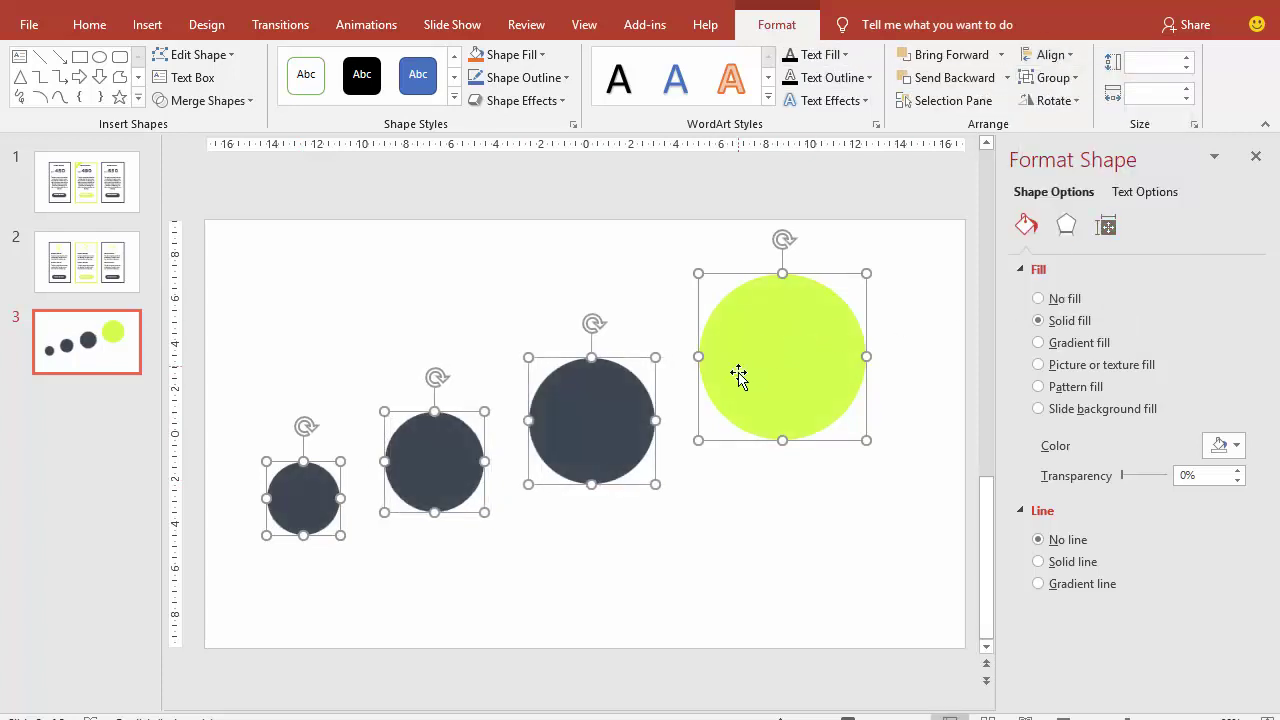
{"action": "left_click_drag", "start_coordinate": [763, 368], "coordinate": [778, 362]}
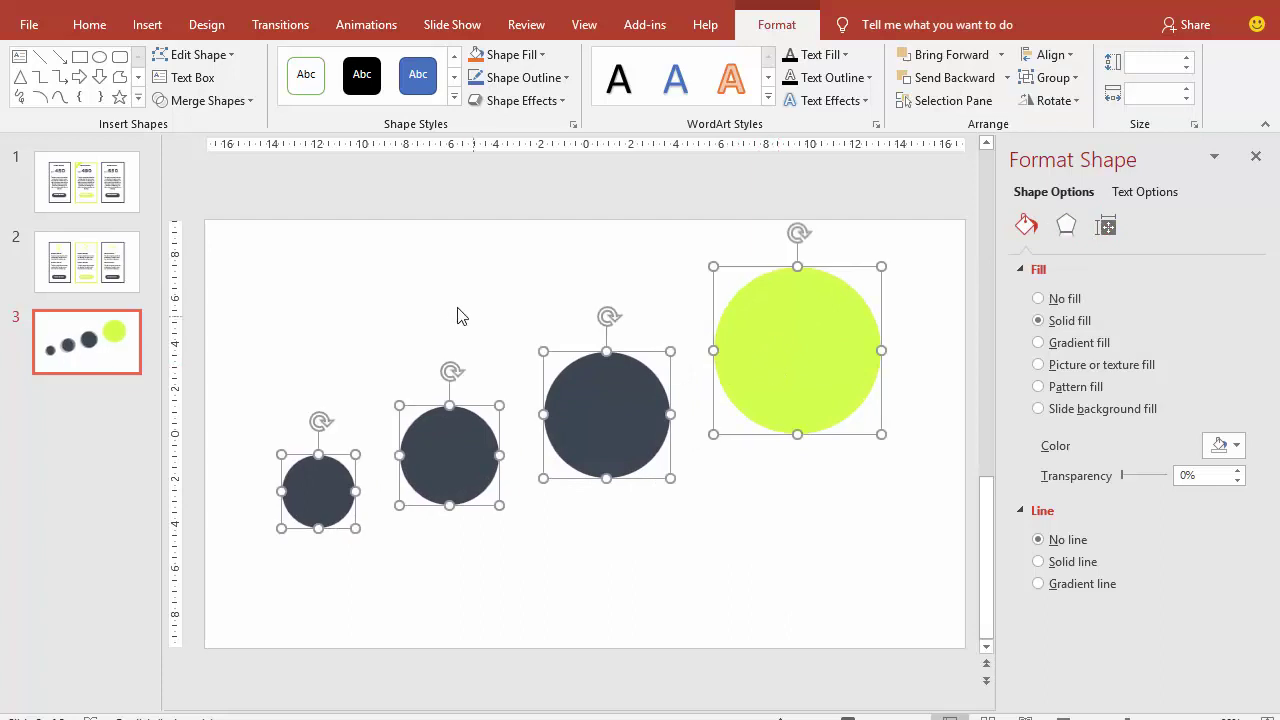
{"action": "left_click", "coordinate": [423, 287]}
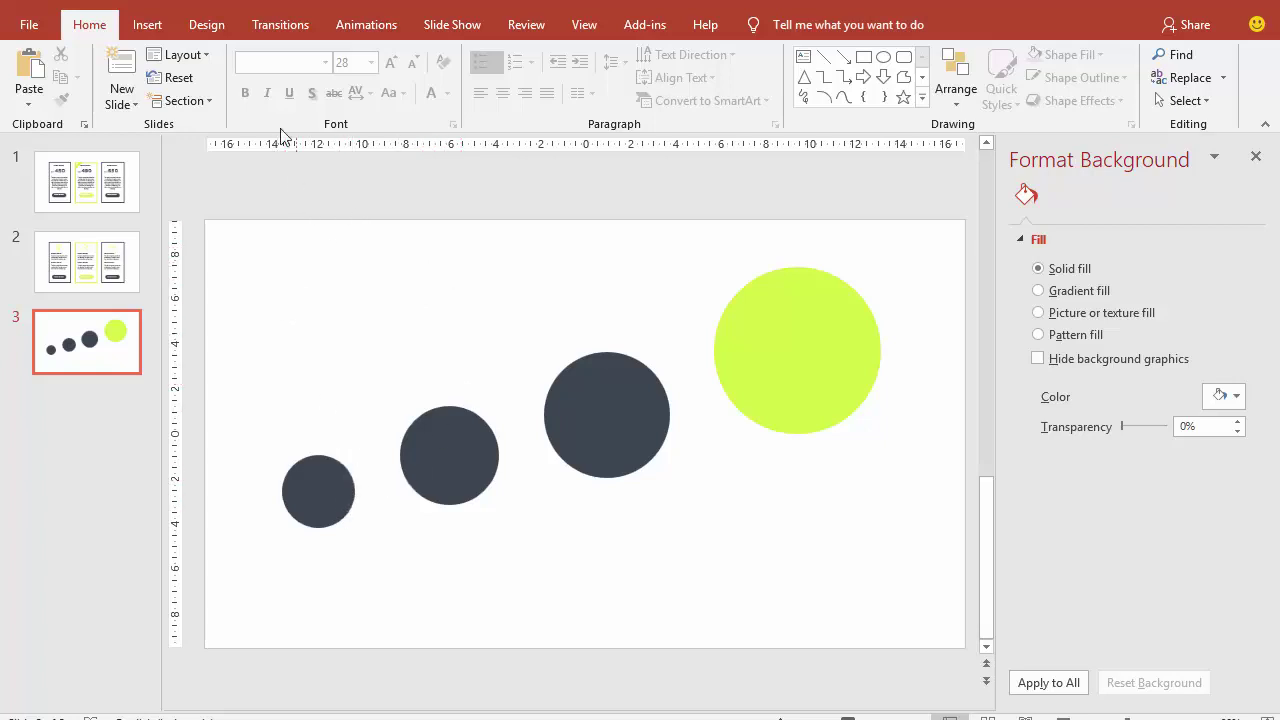
- Draw a vertical line stem under the smallest circle, 1 pt wide and dark grey
{"action": "left_click", "coordinate": [160, 30]}
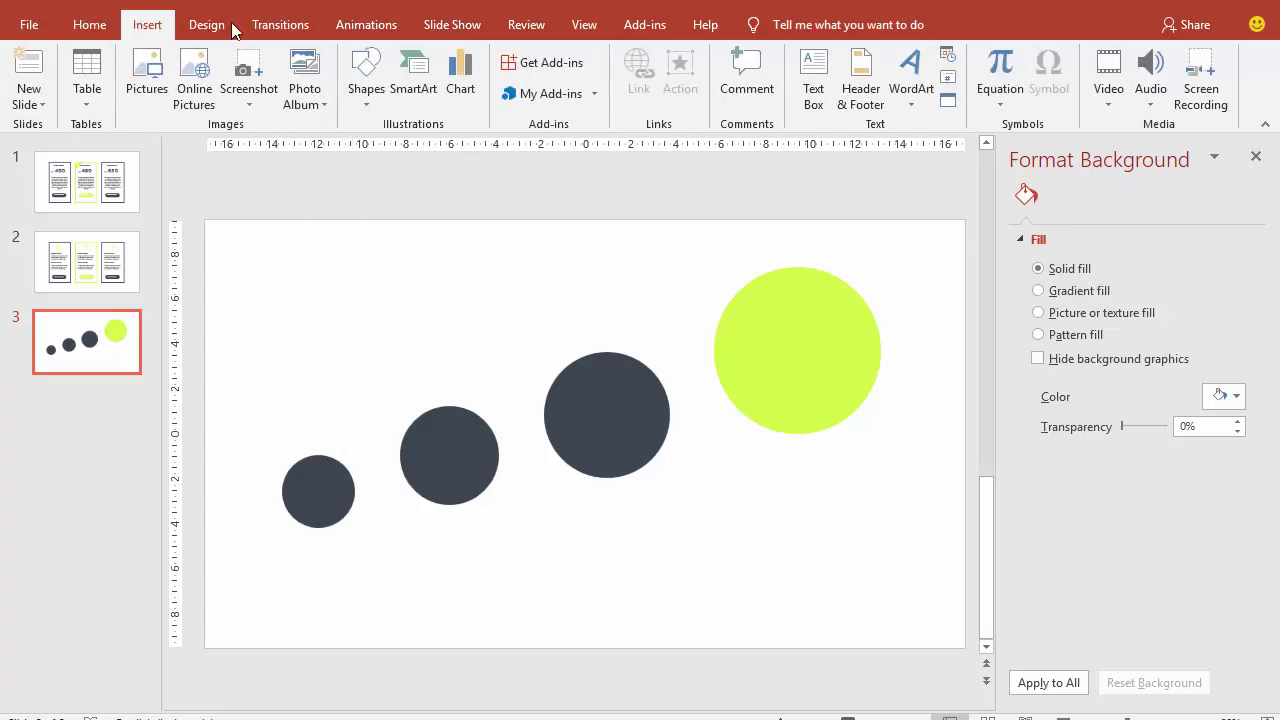
{"action": "left_click", "coordinate": [366, 80]}
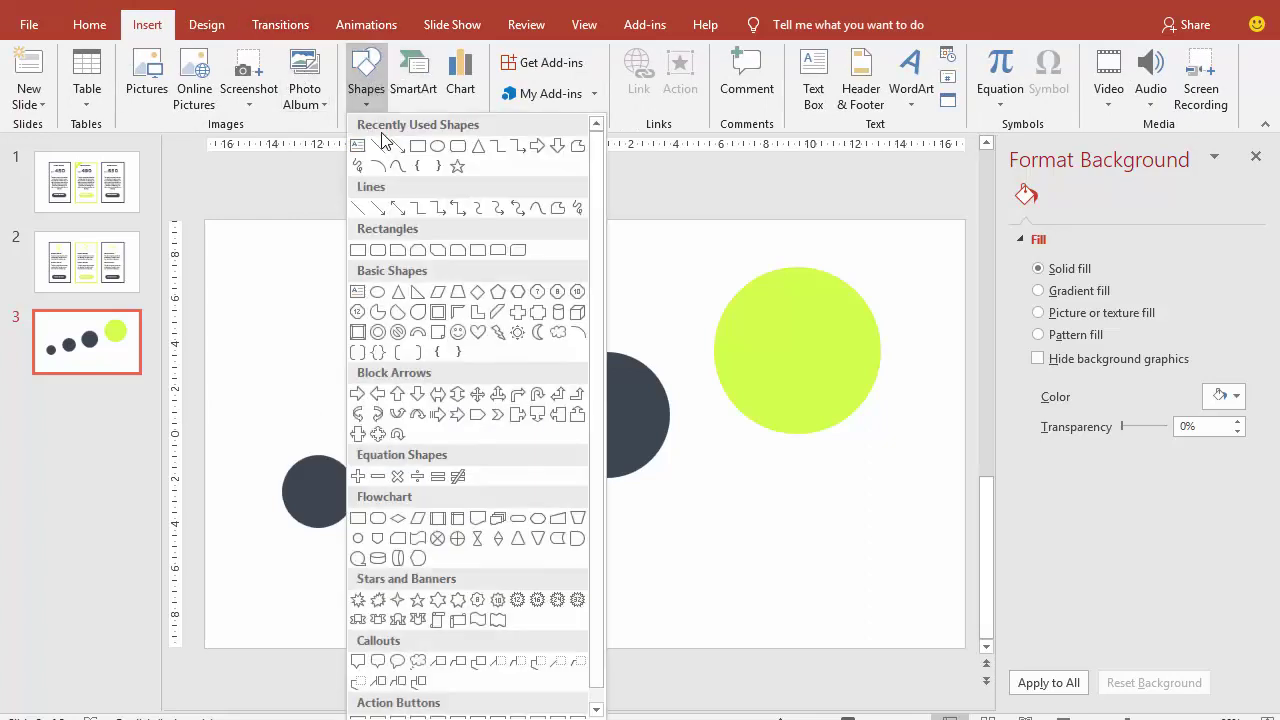
{"action": "left_click", "coordinate": [386, 157]}
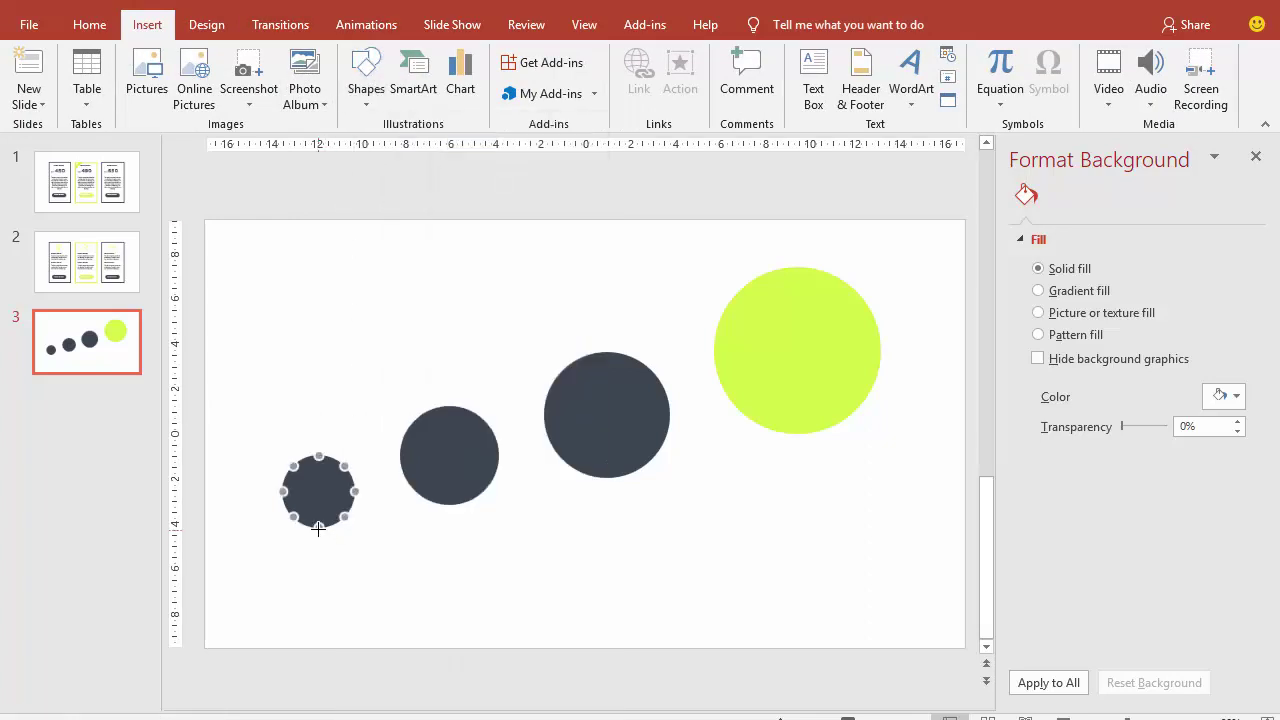
{"action": "left_click_drag", "start_coordinate": [318, 528], "coordinate": [318, 570]}
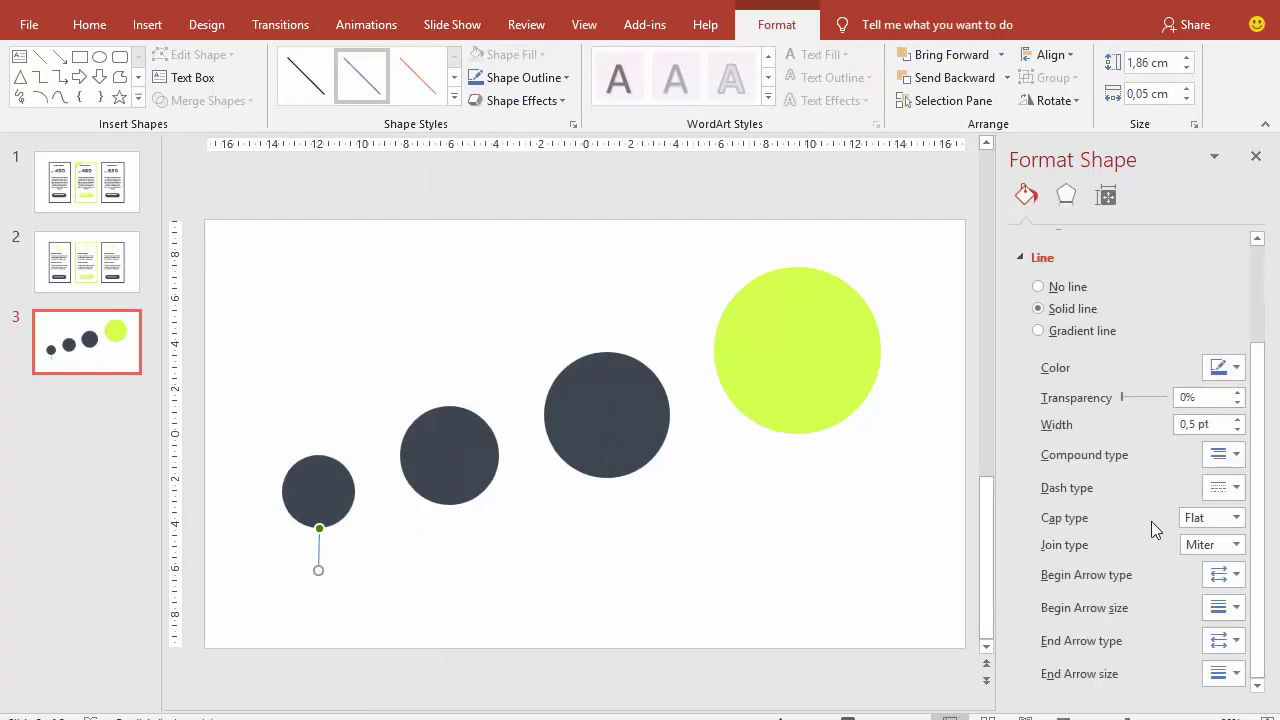
{"action": "left_click_drag", "start_coordinate": [1211, 424], "coordinate": [1165, 424]}
{"action": "type", "text": "1"}
{"action": "key", "text": "Return"}
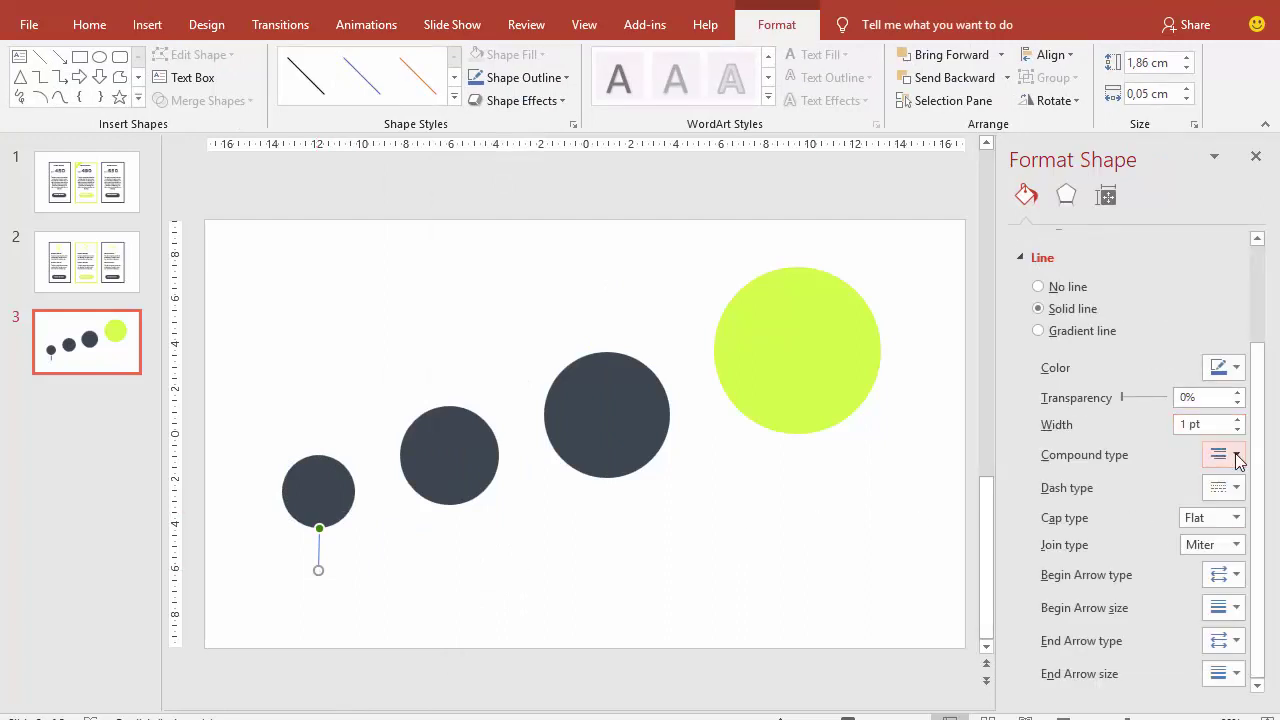
{"action": "left_click", "coordinate": [1229, 379]}
{"action": "left_click", "coordinate": [1136, 564]}
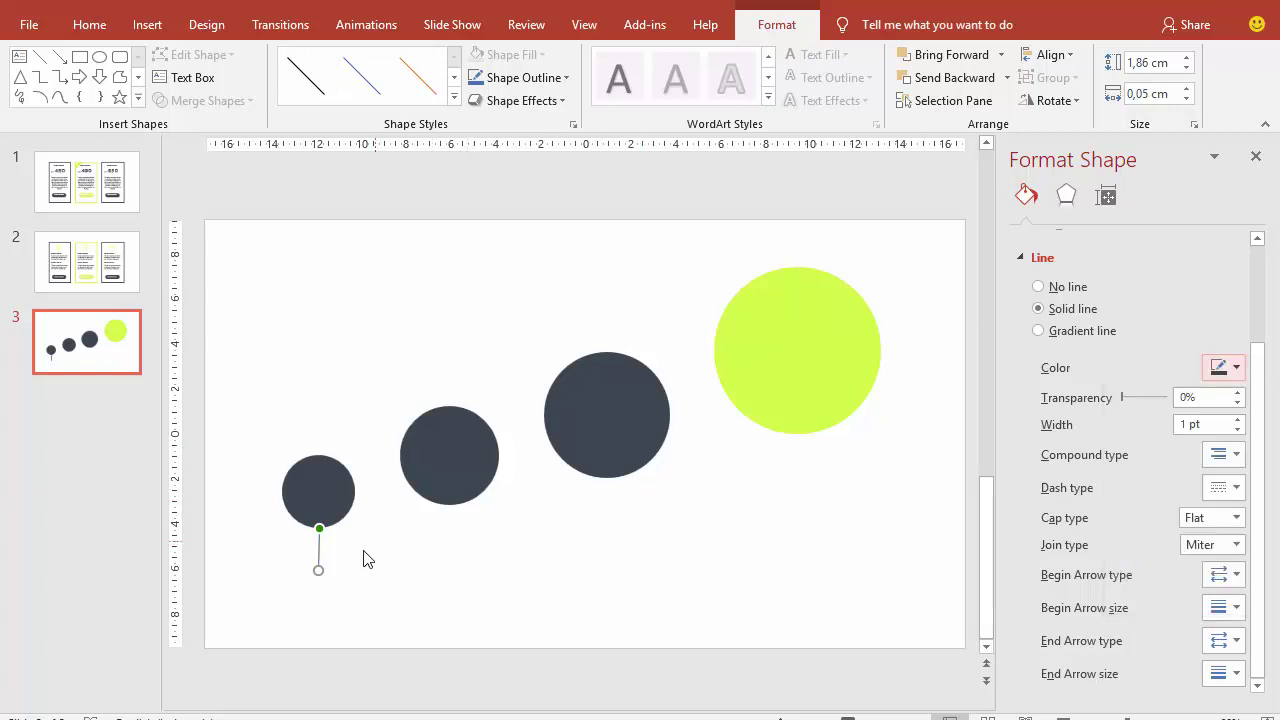
- Duplicate the stem beneath the middle, third and lime circles
{"action": "left_click", "coordinate": [328, 551]}
{"action": "left_click", "coordinate": [319, 548]}
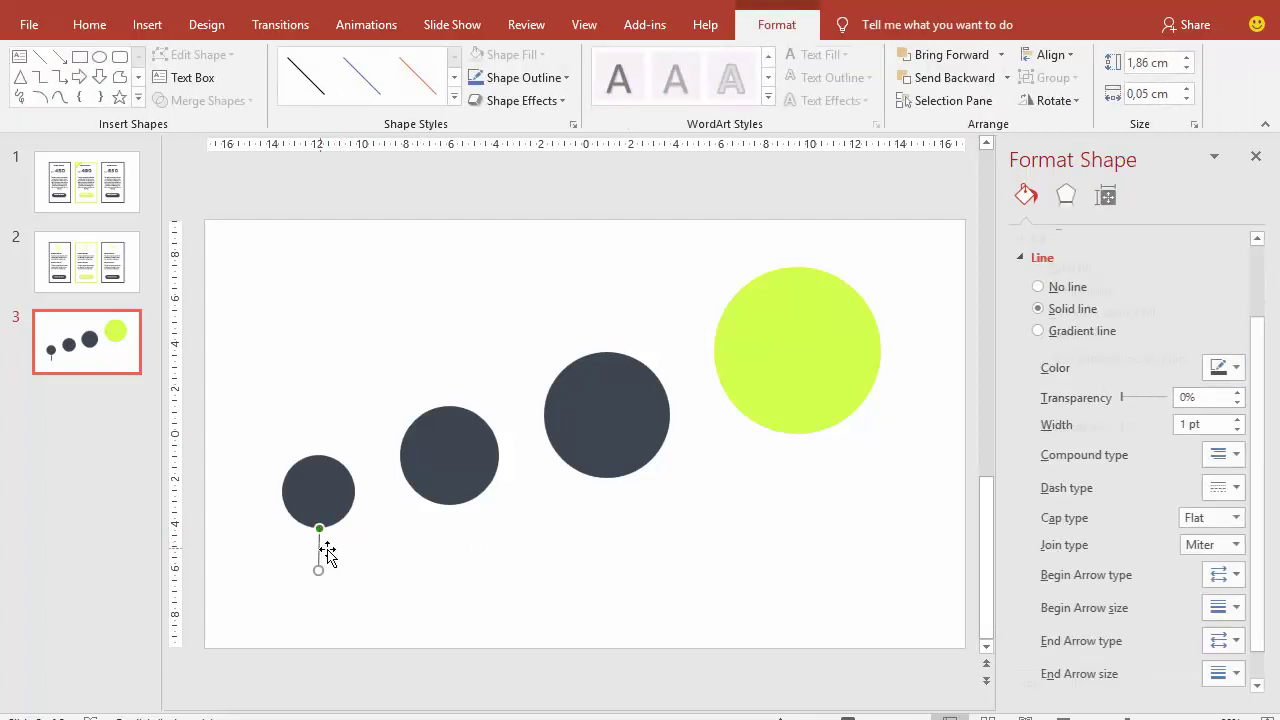
{"action": "key", "text": "ctrl+d"}
{"action": "mouse_move", "coordinate": [328, 560]}
{"action": "left_mouse_down"}
{"action": "mouse_move", "coordinate": [467, 525]}
{"action": "mouse_move", "coordinate": [454, 518]}
{"action": "left_mouse_up"}
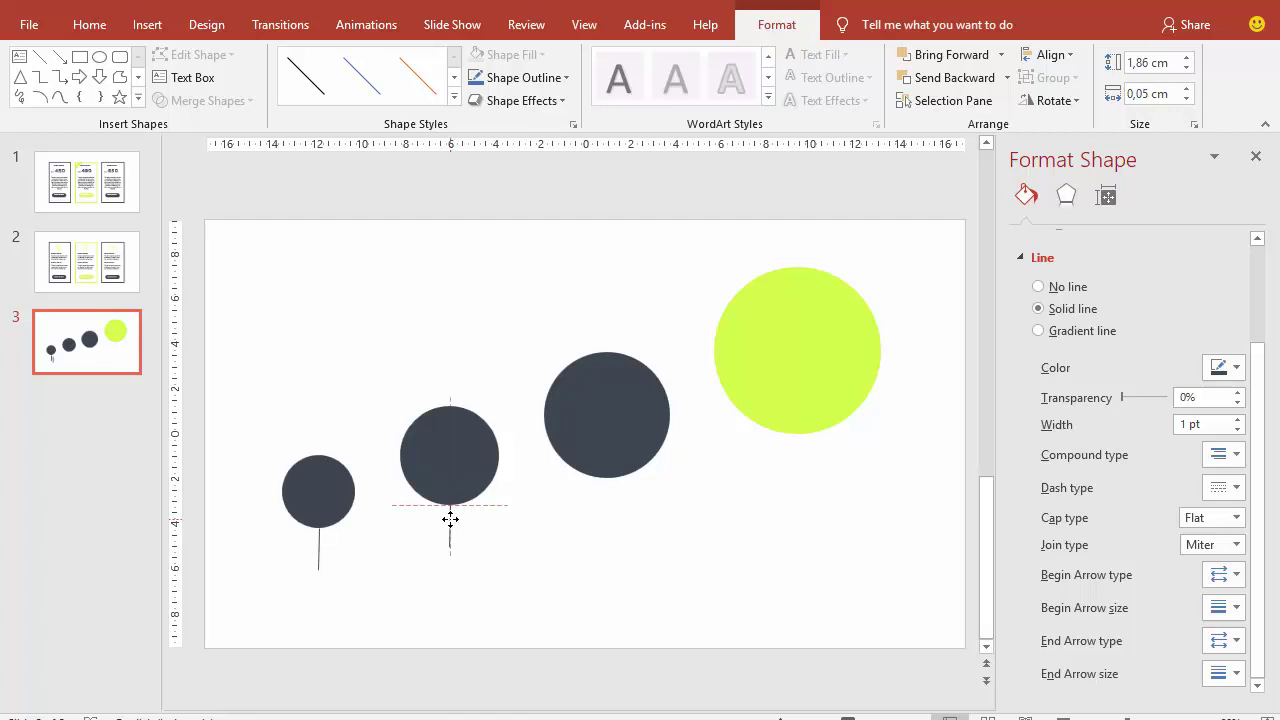
{"action": "key", "text": "ctrl+d"}
{"action": "left_click_drag", "start_coordinate": [580, 509], "coordinate": [610, 492]}
{"action": "key", "text": "ctrl+d"}
{"action": "left_click_drag", "start_coordinate": [760, 458], "coordinate": [803, 448]}
{"action": "left_click", "coordinate": [559, 601]}
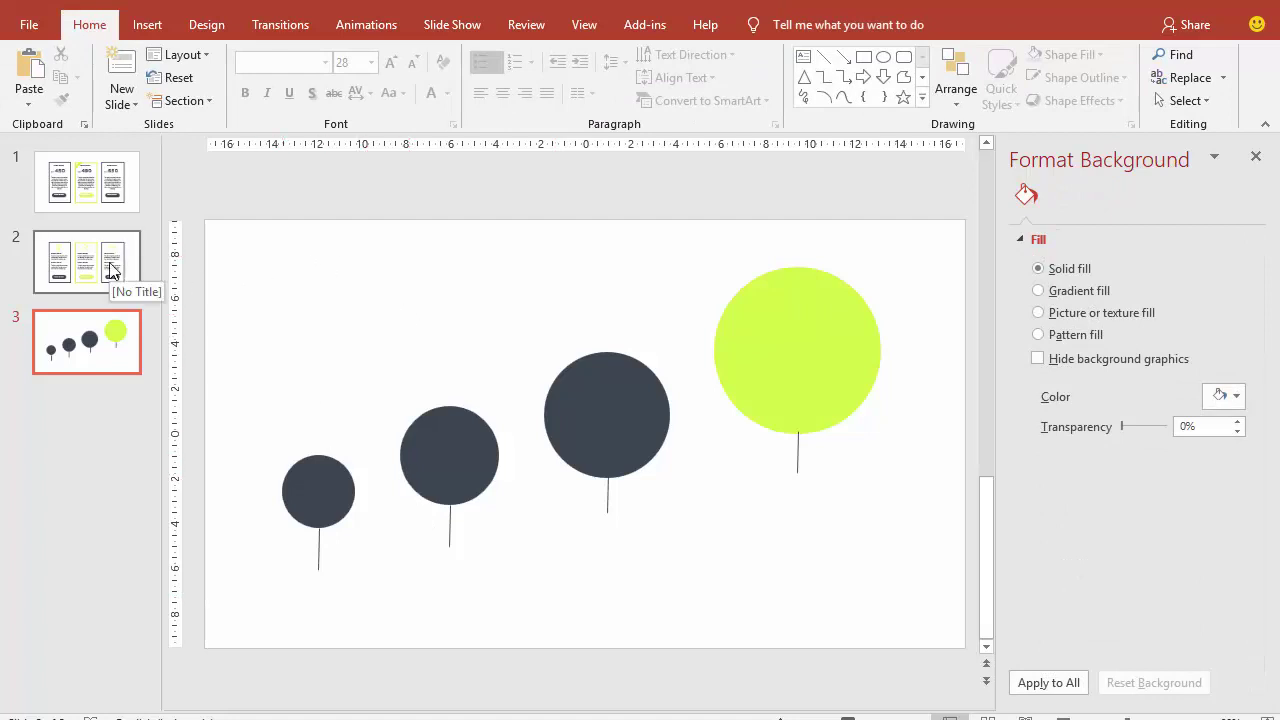
- Add a title text box near the top-left in Gotham Bold 28 pt, widened to two lines
{"action": "left_click", "coordinate": [157, 27]}
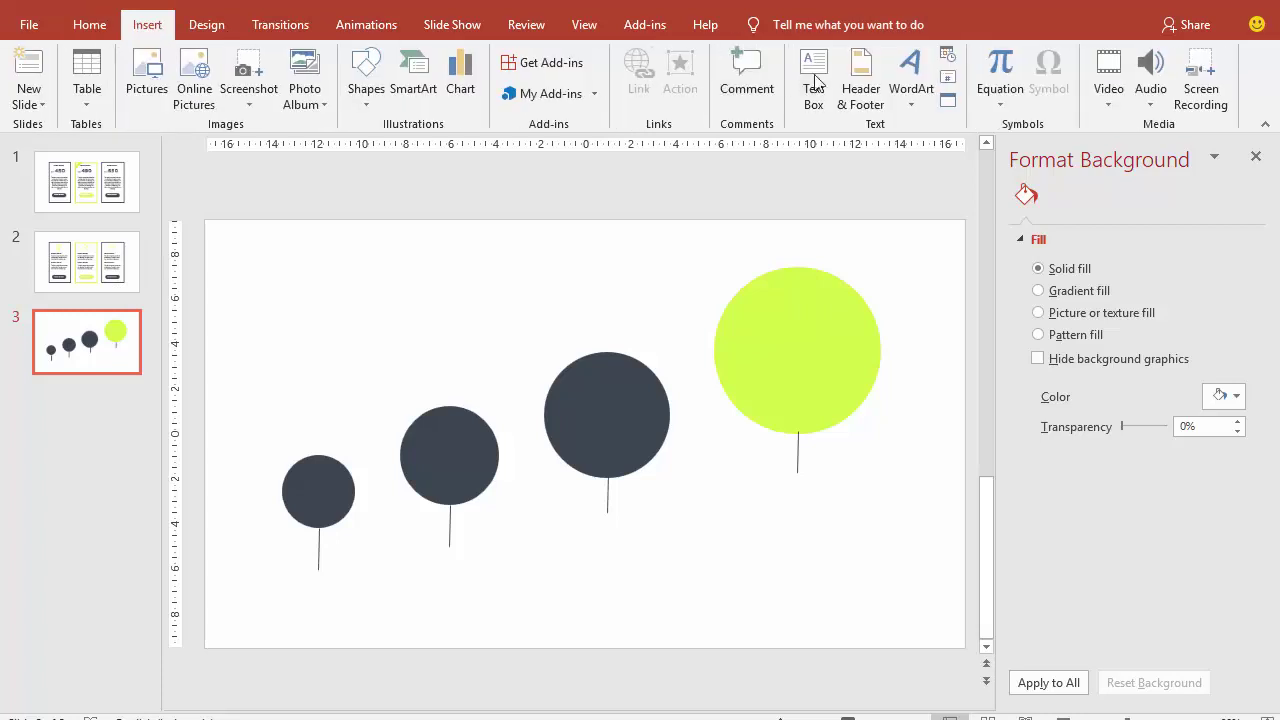
{"action": "left_click", "coordinate": [817, 85]}
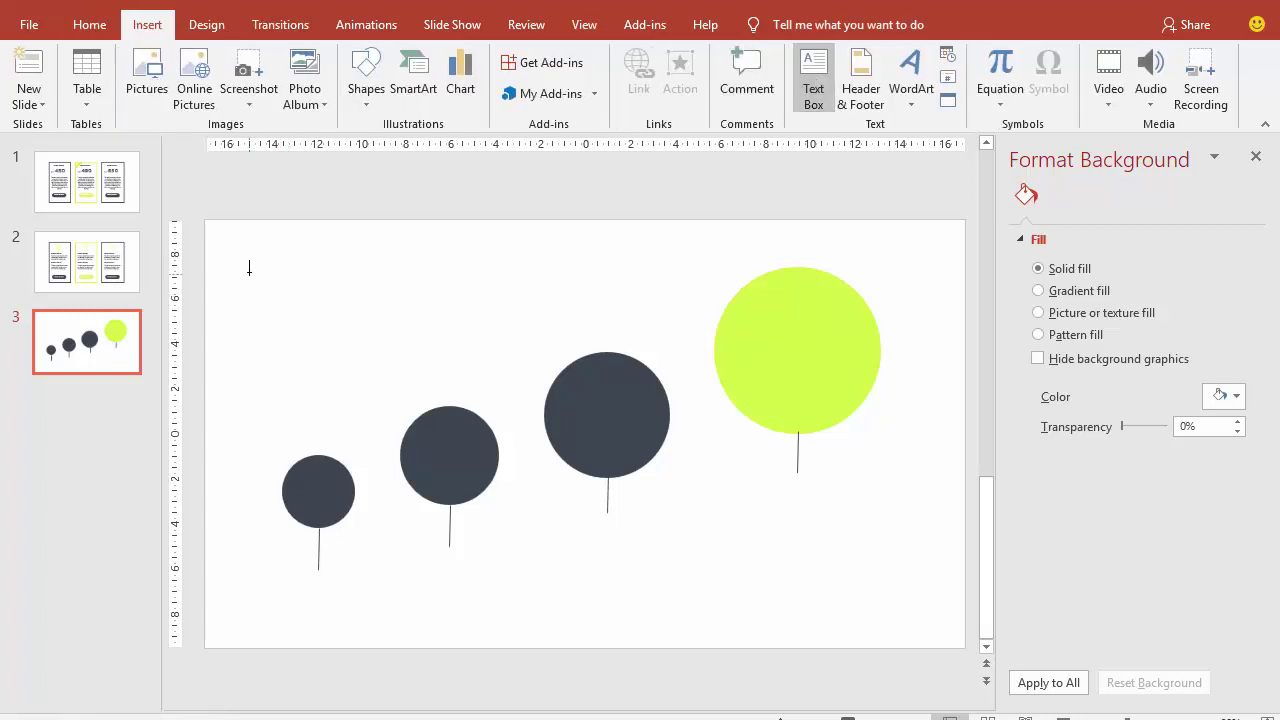
{"action": "left_click_drag", "start_coordinate": [249, 268], "coordinate": [429, 318]}
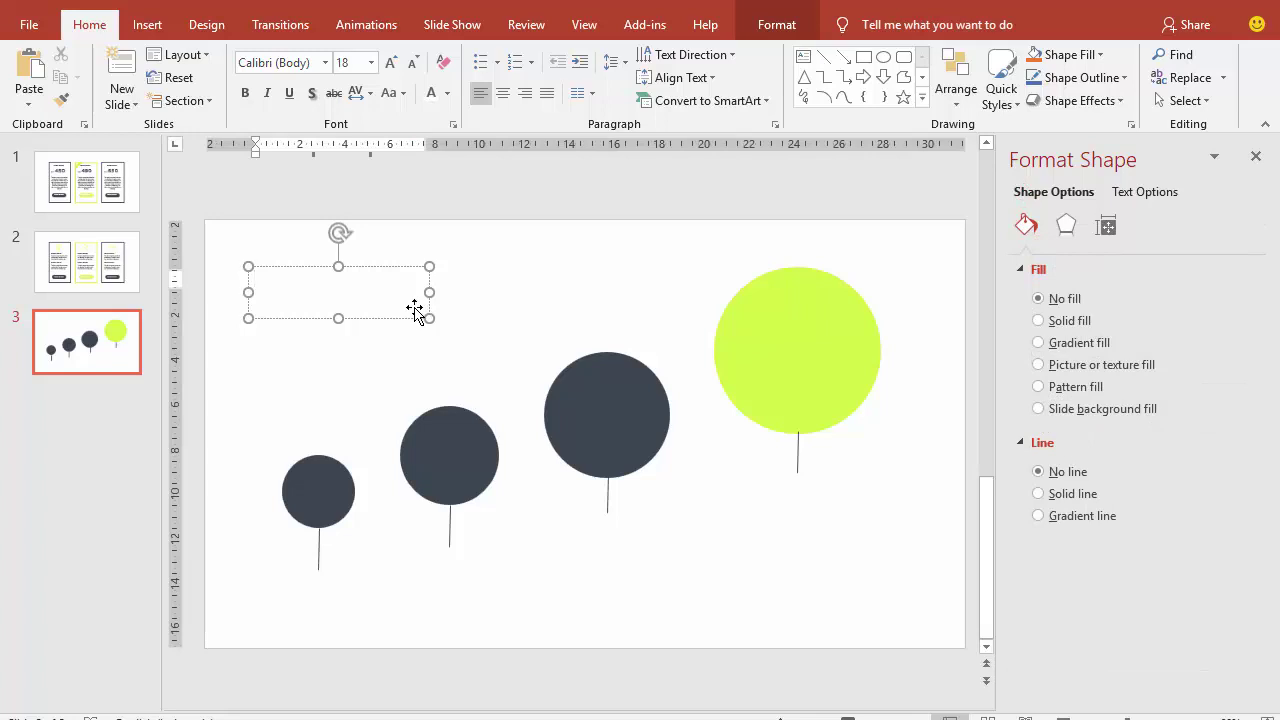
{"action": "type", "text": "JDU"}
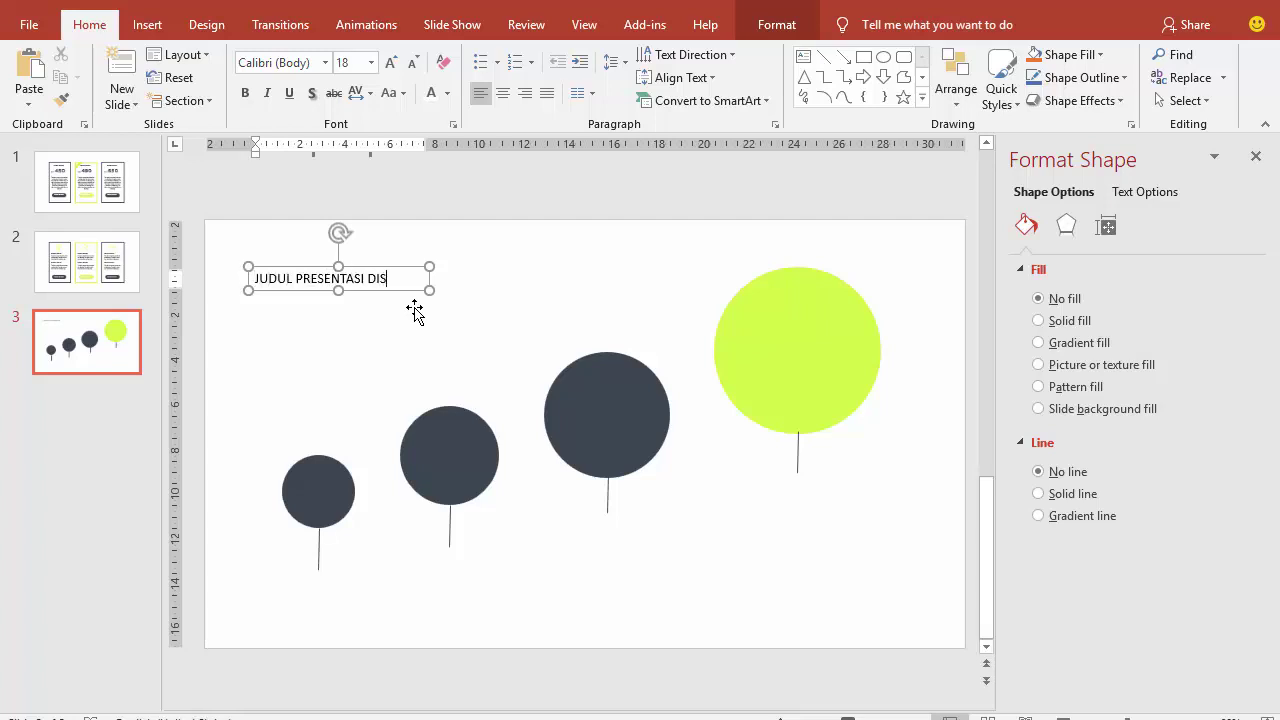
{"action": "left_click", "coordinate": [384, 266]}
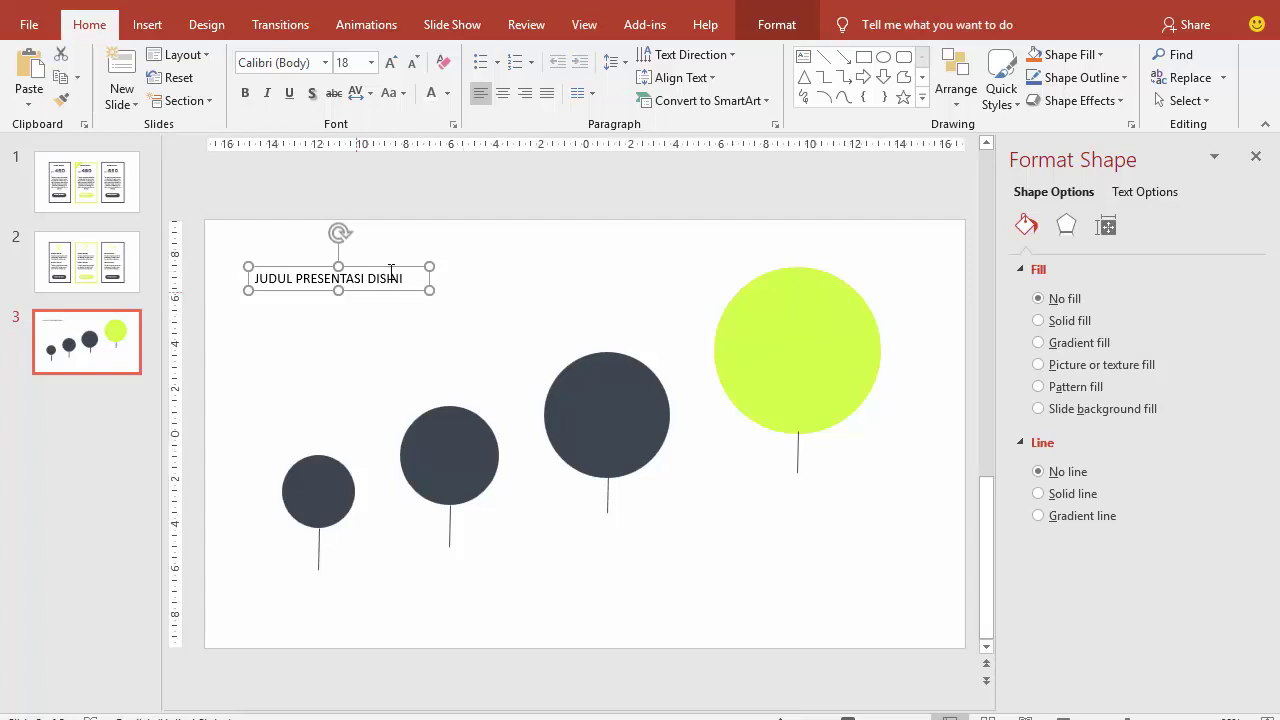
{"action": "left_click", "coordinate": [325, 62]}
{"action": "left_click", "coordinate": [313, 182]}
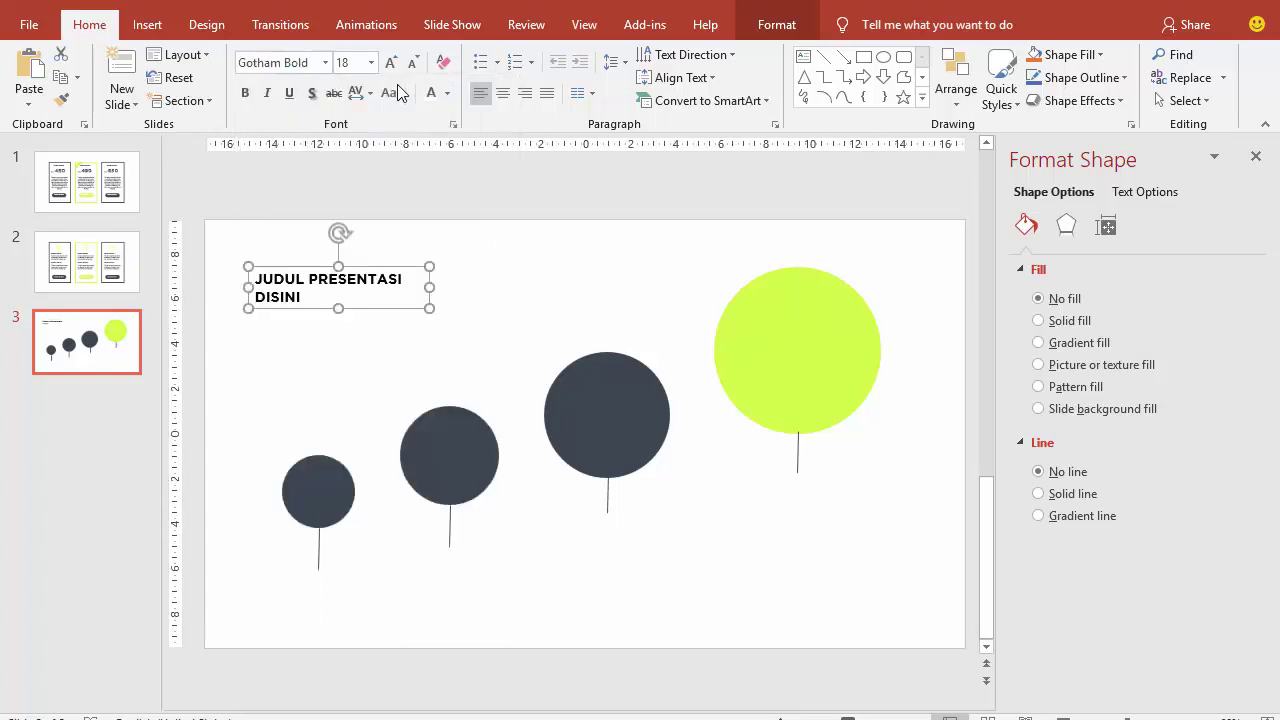
{"action": "left_click", "coordinate": [371, 62]}
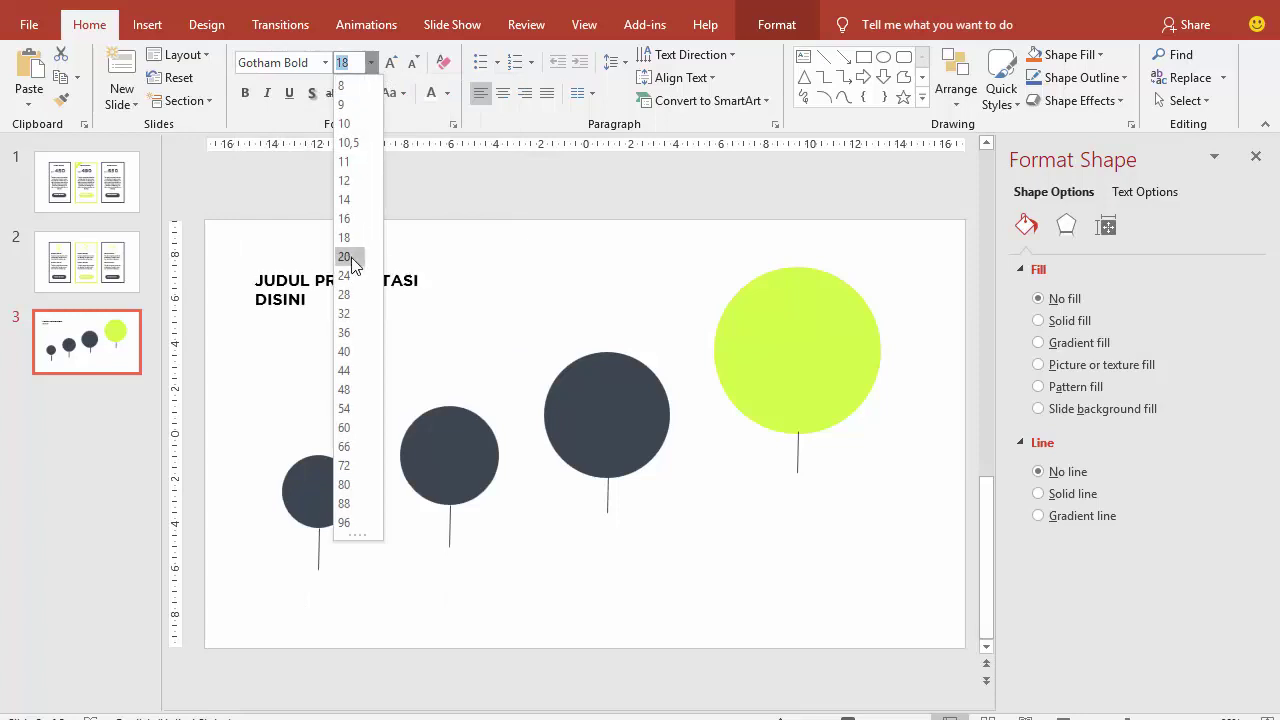
{"action": "left_click", "coordinate": [345, 294]}
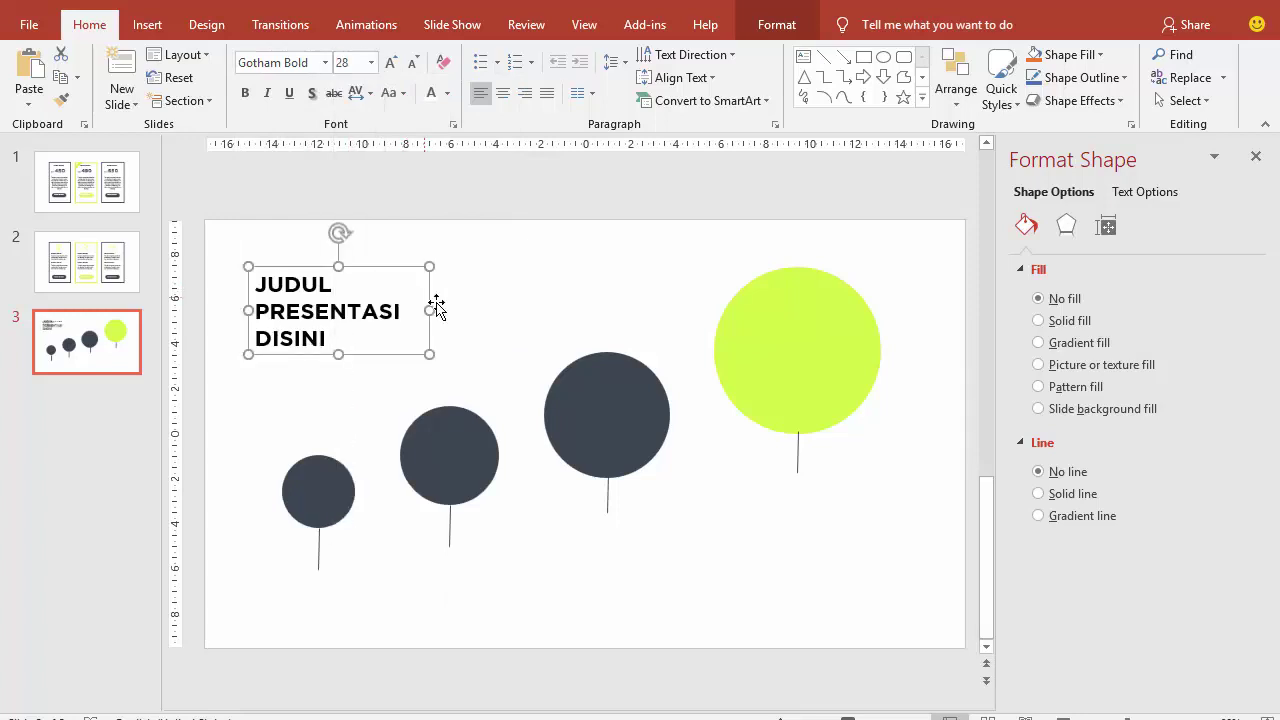
{"action": "left_click_drag", "start_coordinate": [429, 306], "coordinate": [500, 306]}
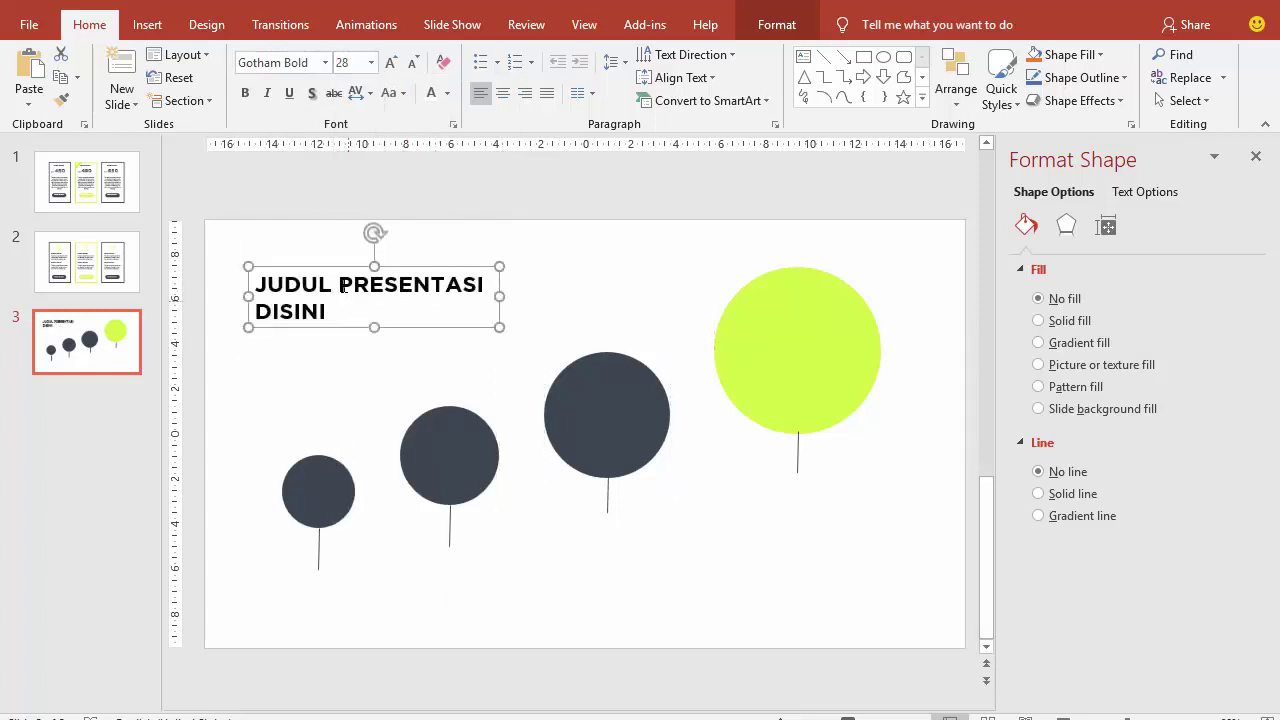
- Colour 'JUDUL PRESENTASI' lime green and 'DISINI' dark grey
{"action": "left_click_drag", "start_coordinate": [264, 284], "coordinate": [452, 284]}
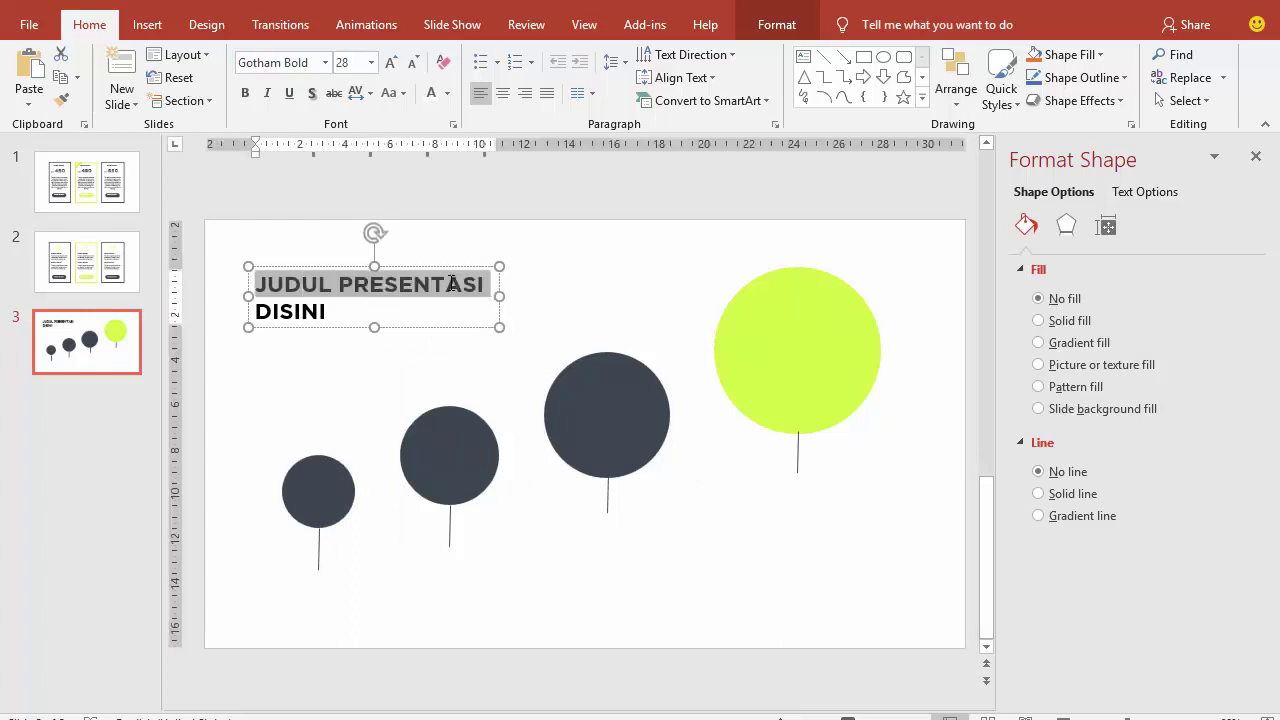
{"action": "left_click", "coordinate": [446, 93]}
{"action": "left_click", "coordinate": [447, 287]}
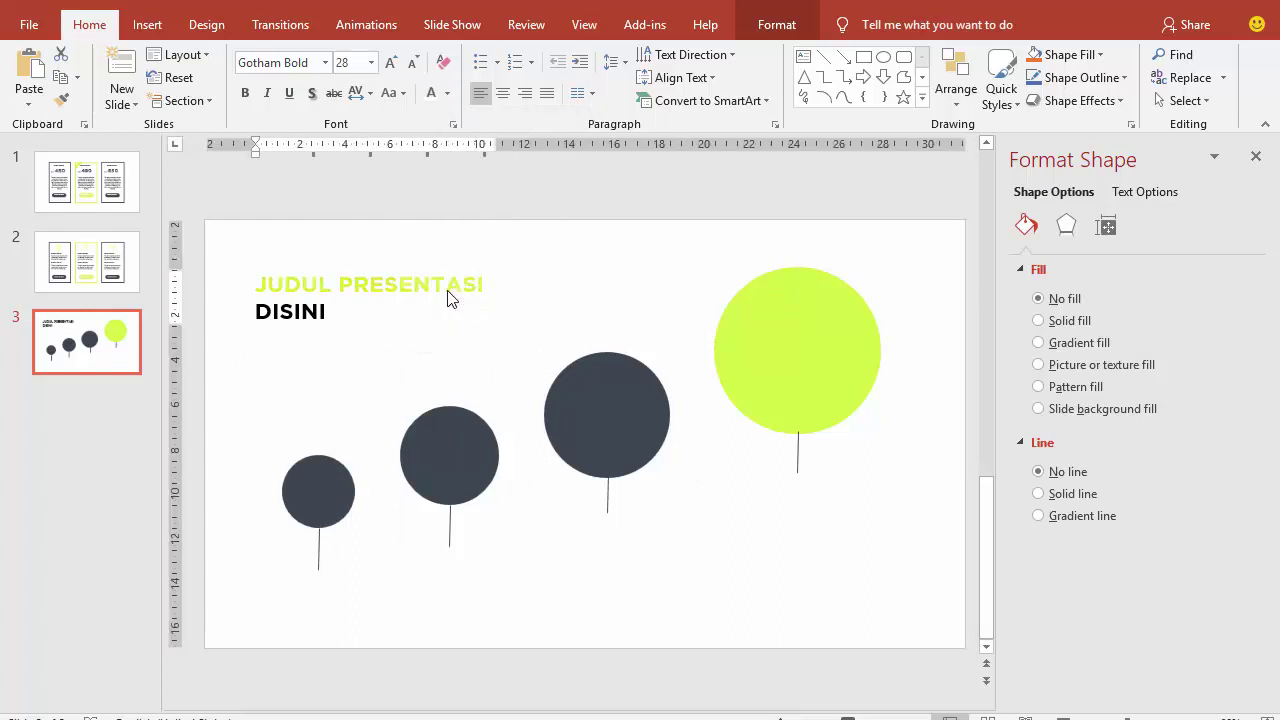
{"action": "left_click", "coordinate": [548, 260]}
{"action": "left_click", "coordinate": [337, 314]}
{"action": "left_click_drag", "start_coordinate": [337, 314], "coordinate": [266, 313]}
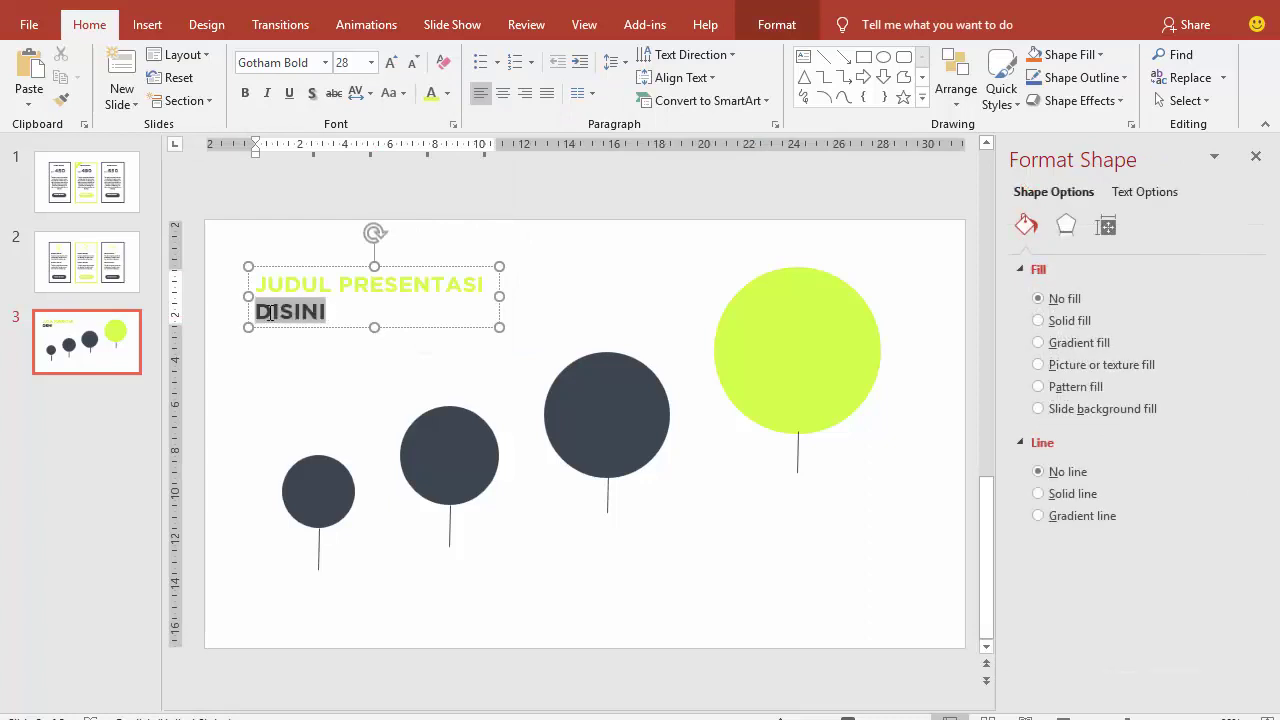
{"action": "left_click", "coordinate": [447, 93]}
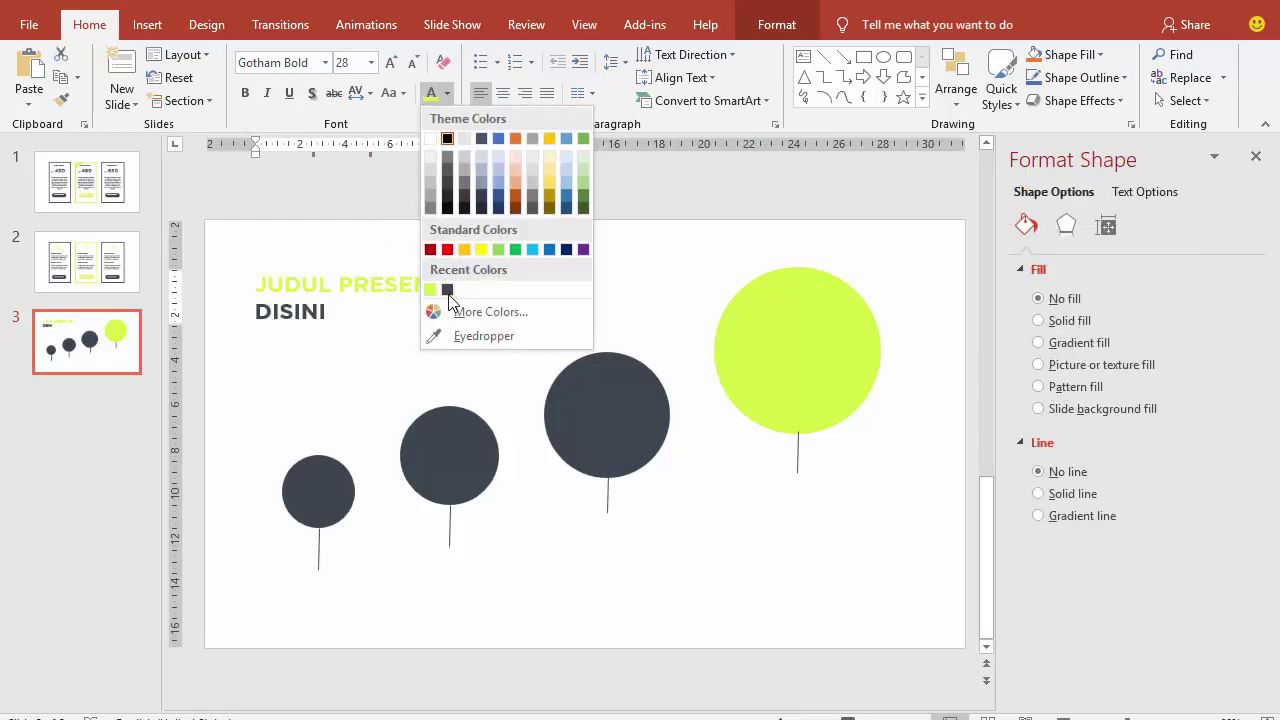
{"action": "left_click", "coordinate": [447, 290]}
{"action": "left_click", "coordinate": [490, 233]}
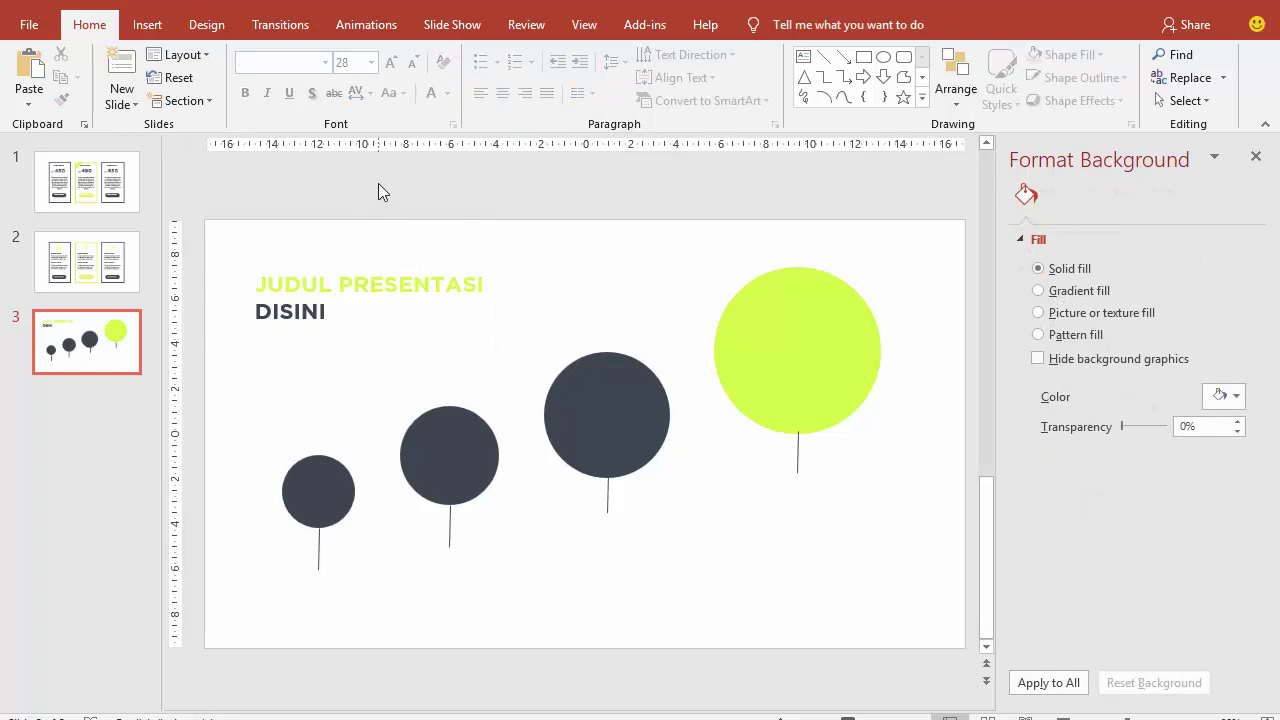
{"action": "left_click", "coordinate": [380, 272]}
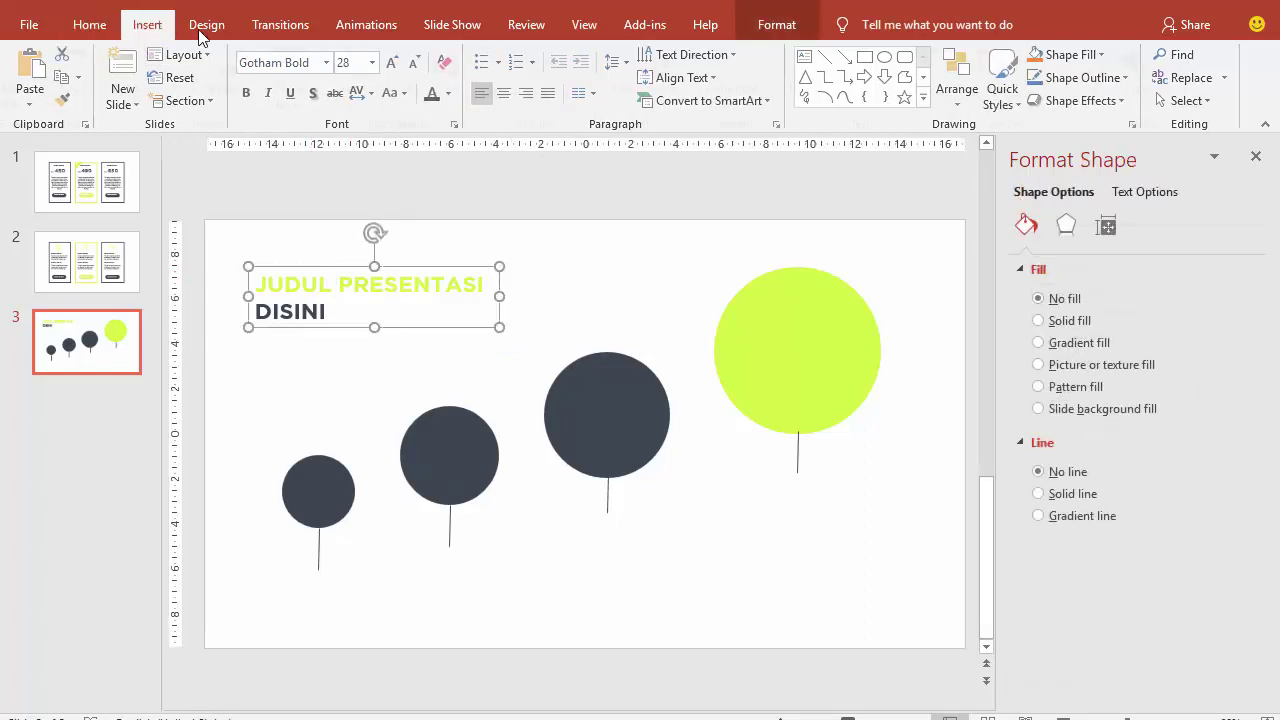
- Add a 'German' text label below the first circle's stem
{"action": "left_click", "coordinate": [147, 24]}
{"action": "left_click", "coordinate": [813, 80]}
{"action": "left_click", "coordinate": [304, 597]}
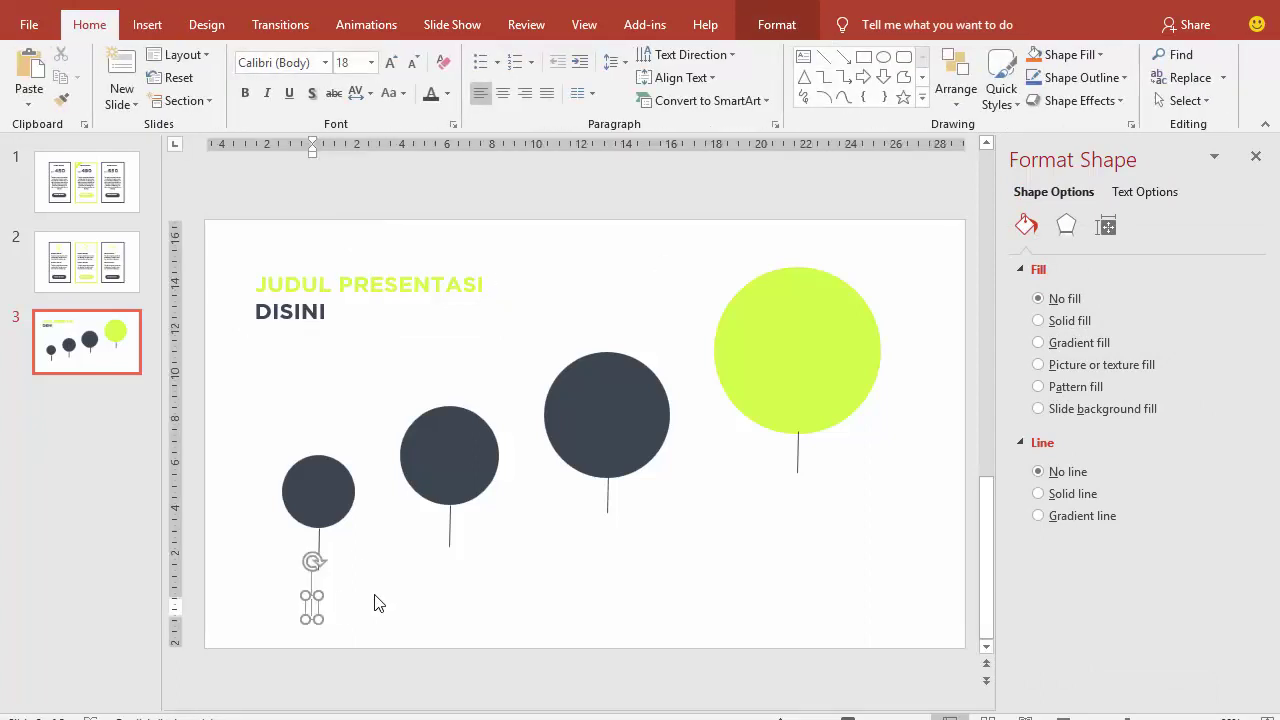
{"action": "type", "text": "Pisang"}
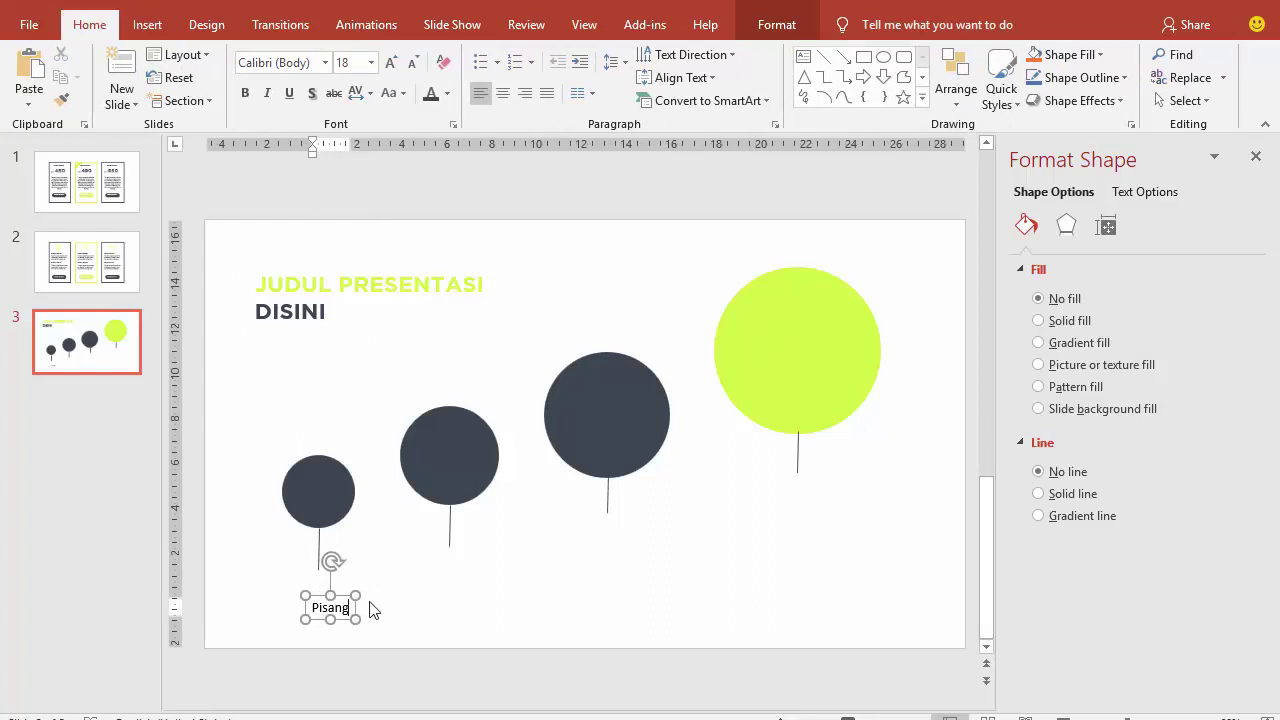
{"action": "key", "text": "BackSpace"}
{"action": "key", "text": "BackSpace"}
{"action": "key", "text": "BackSpace"}
{"action": "key", "text": "BackSpace"}
{"action": "key", "text": "BackSpace"}
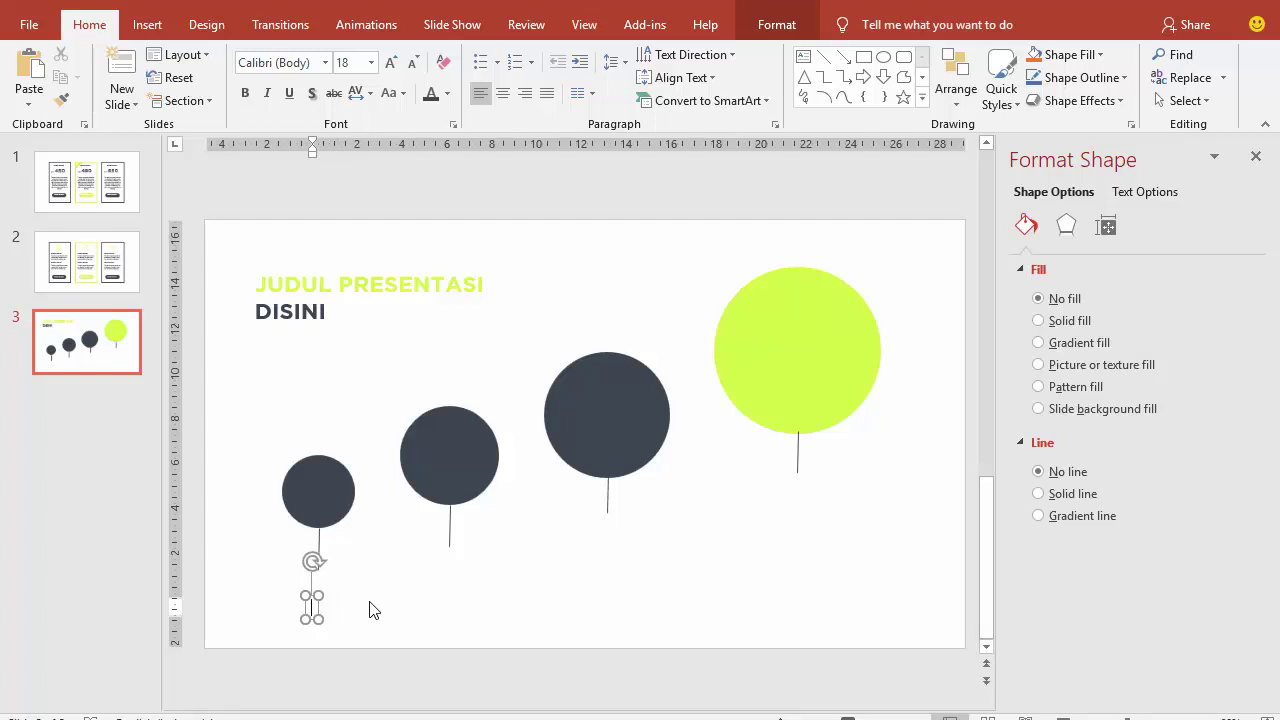
{"action": "type", "text": "Ru"}
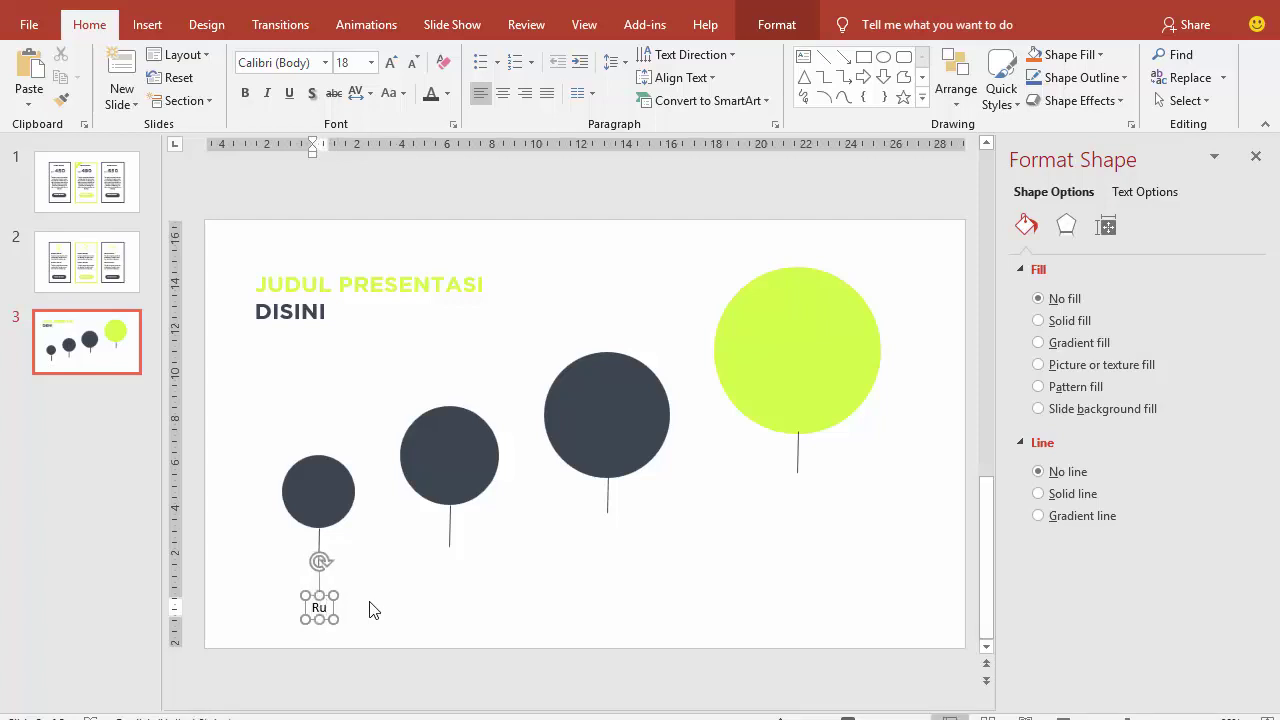
{"action": "key", "text": "BackSpace"}
{"action": "key", "text": "BackSpace"}
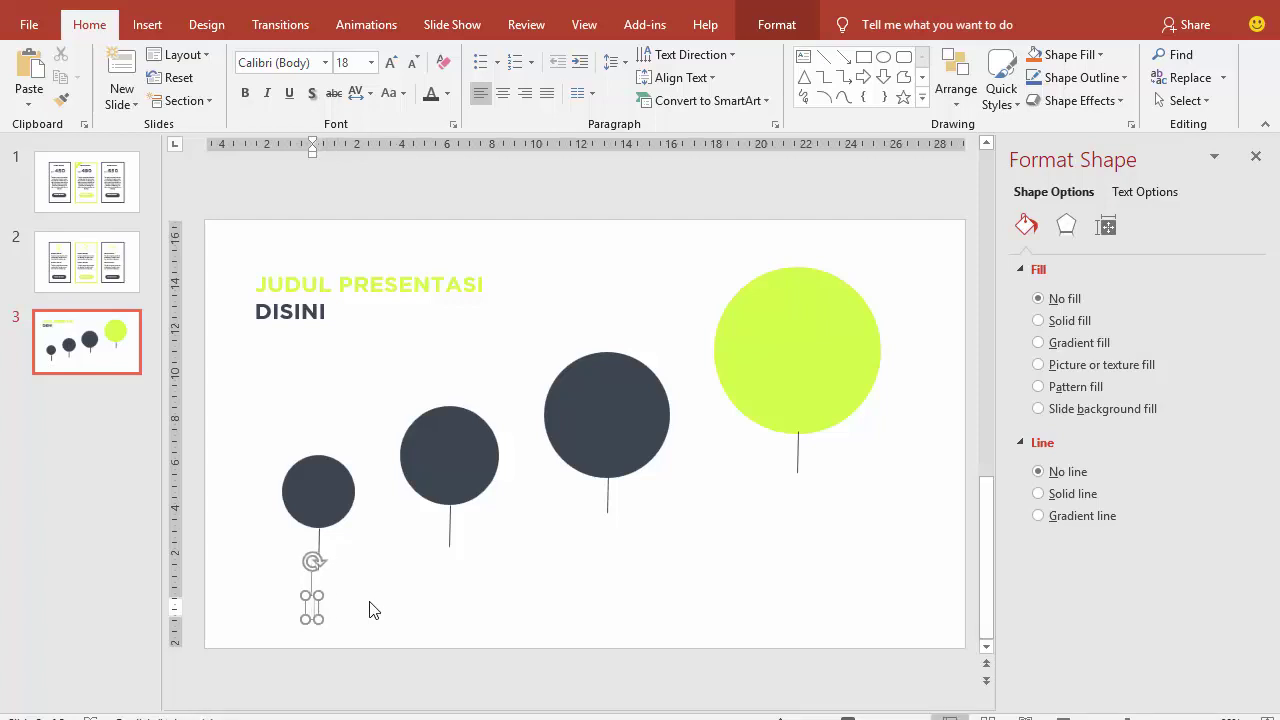
{"action": "type", "text": "German"}
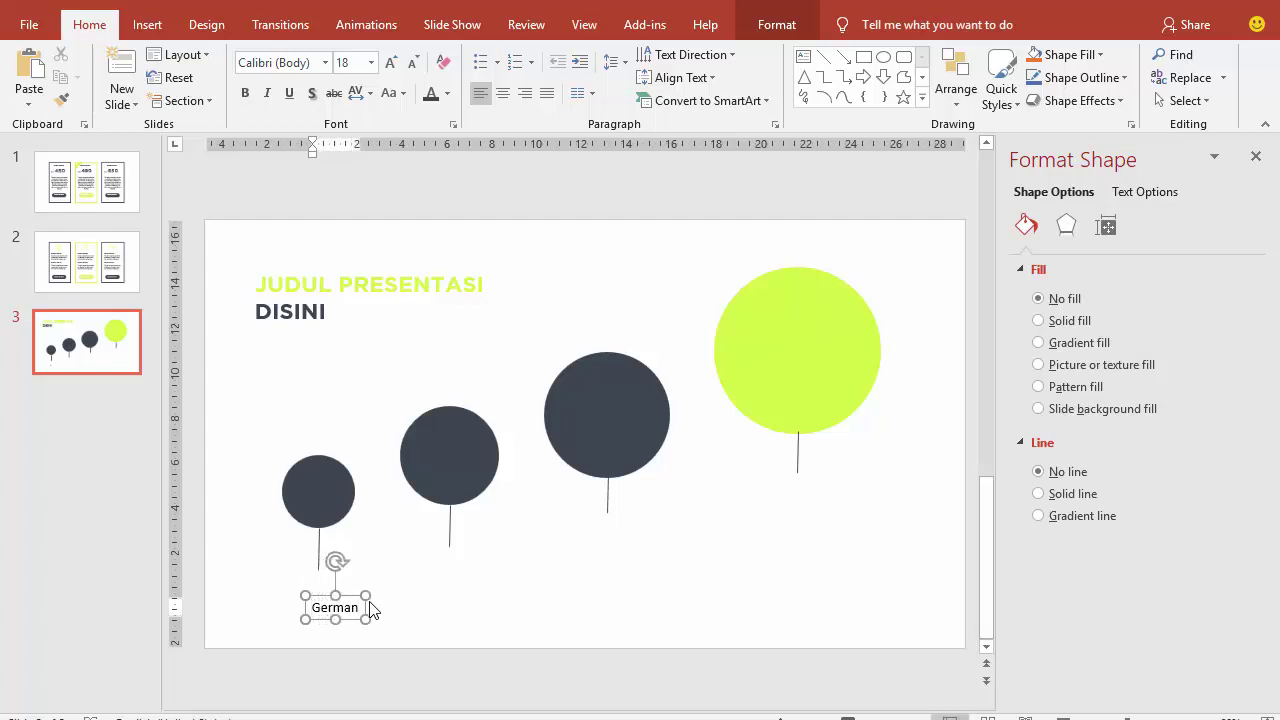
{"action": "left_click_drag", "start_coordinate": [349, 601], "coordinate": [331, 582]}
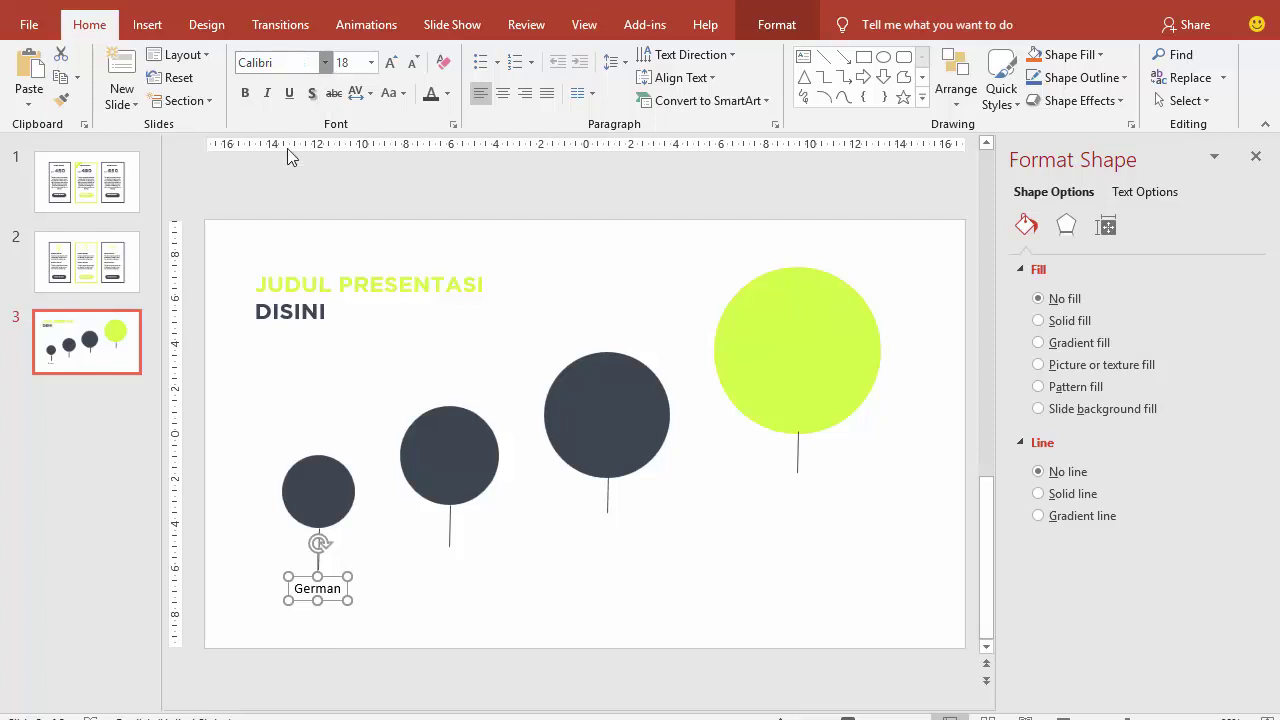
- Format the German label as Gotham Bold 16 pt in dark colour
{"action": "left_click", "coordinate": [325, 62]}
{"action": "left_click", "coordinate": [273, 184]}
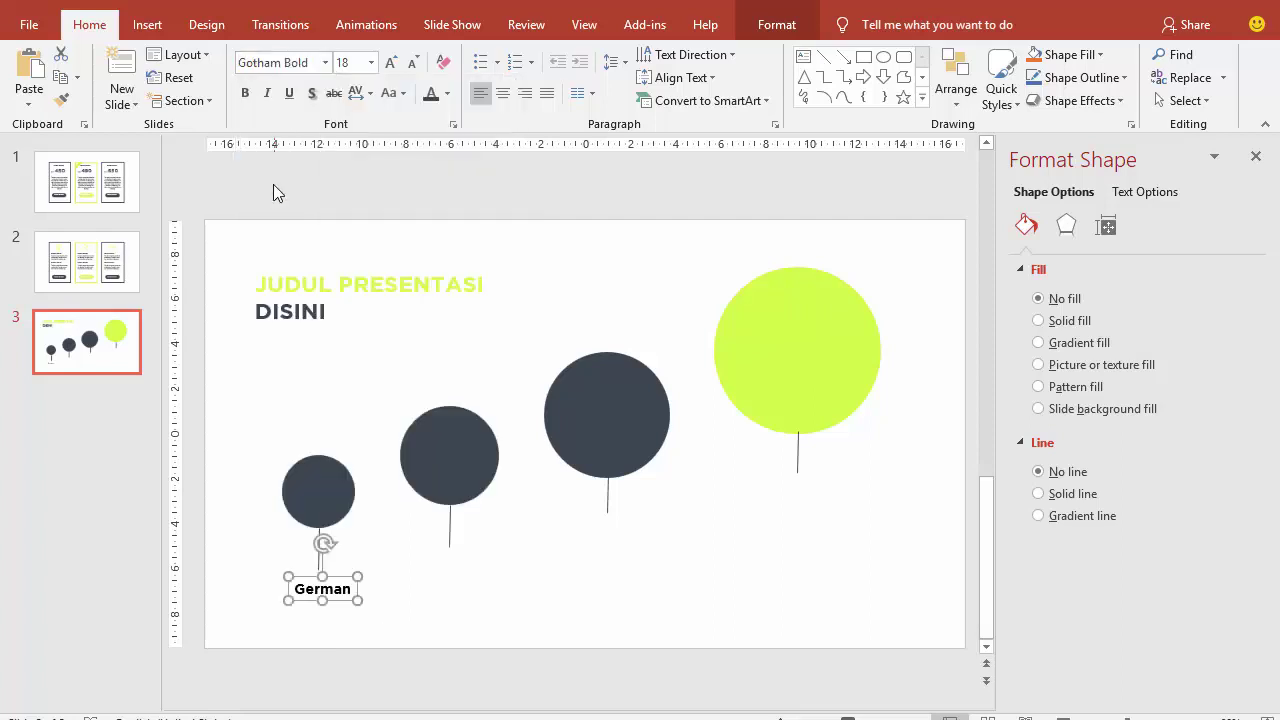
{"action": "left_click", "coordinate": [371, 62]}
{"action": "left_click", "coordinate": [350, 222]}
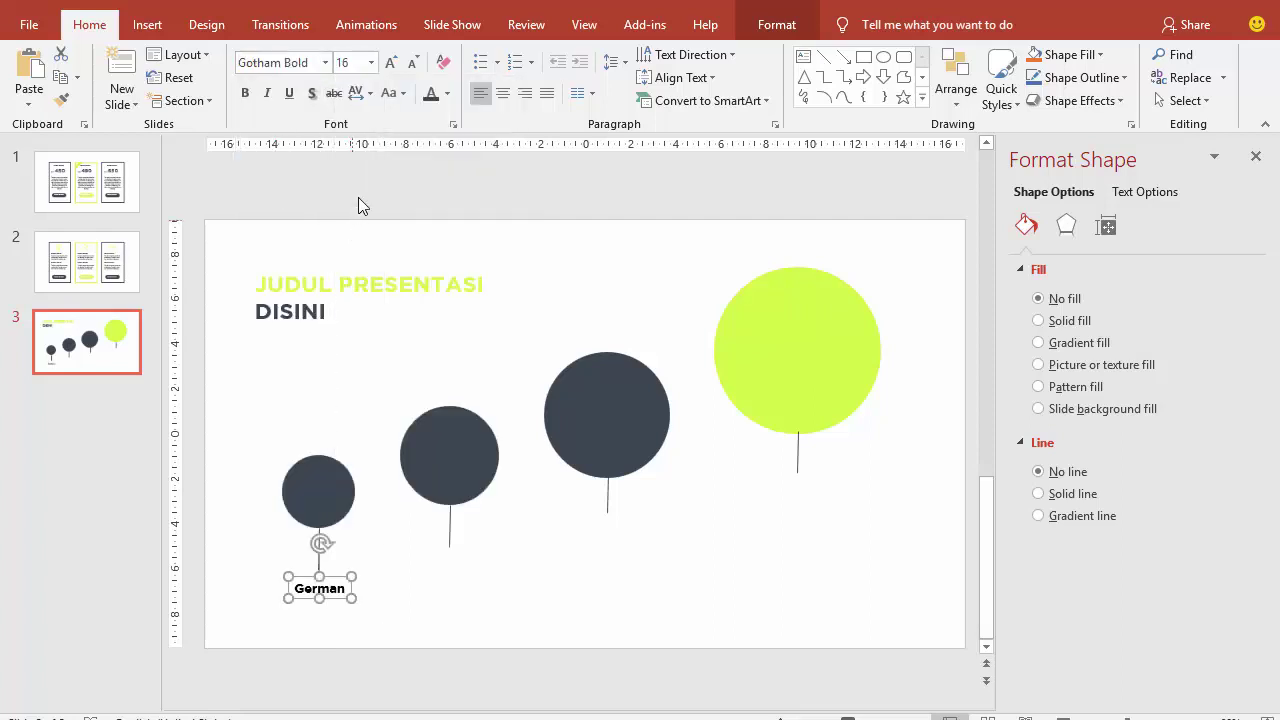
{"action": "left_click", "coordinate": [447, 93]}
{"action": "left_click", "coordinate": [435, 160]}
{"action": "left_click", "coordinate": [473, 614]}
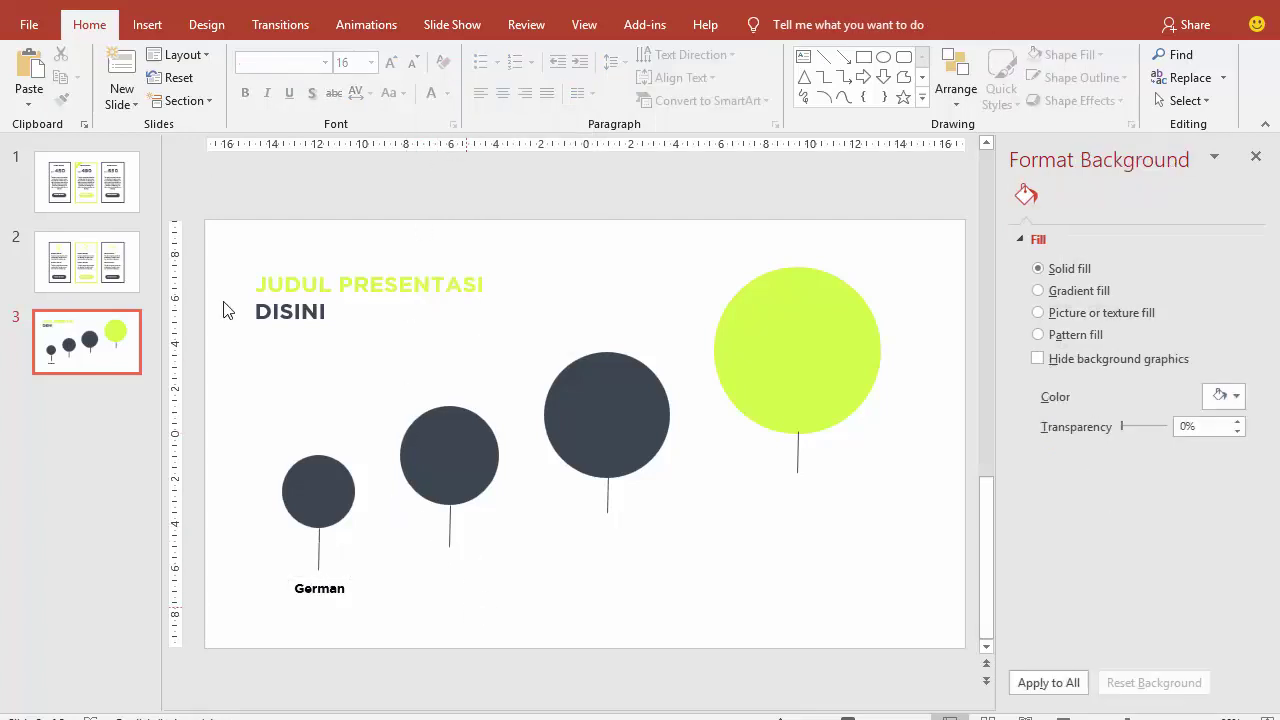
- Add a text box of generated sample text below the label, keeping one paragraph
{"action": "left_click", "coordinate": [147, 24]}
{"action": "left_click", "coordinate": [818, 68]}
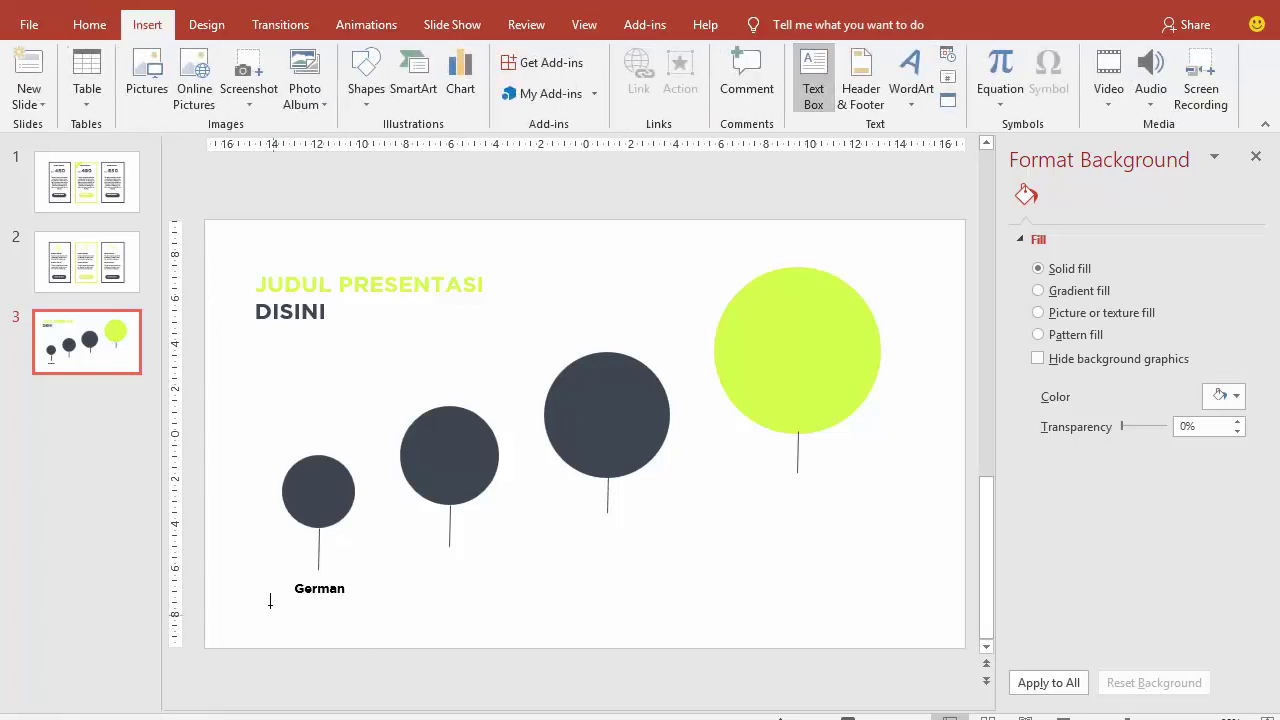
{"action": "left_click_drag", "start_coordinate": [270, 598], "coordinate": [407, 643]}
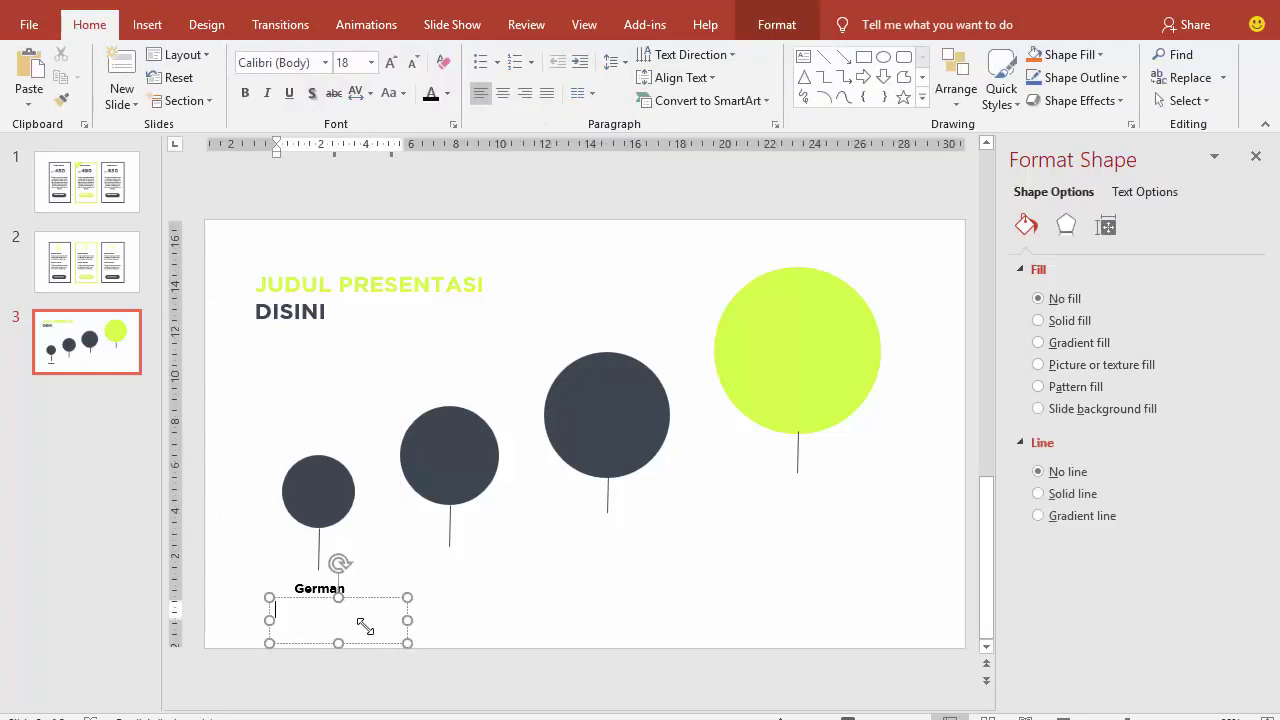
{"action": "type", "text": "=ra"}
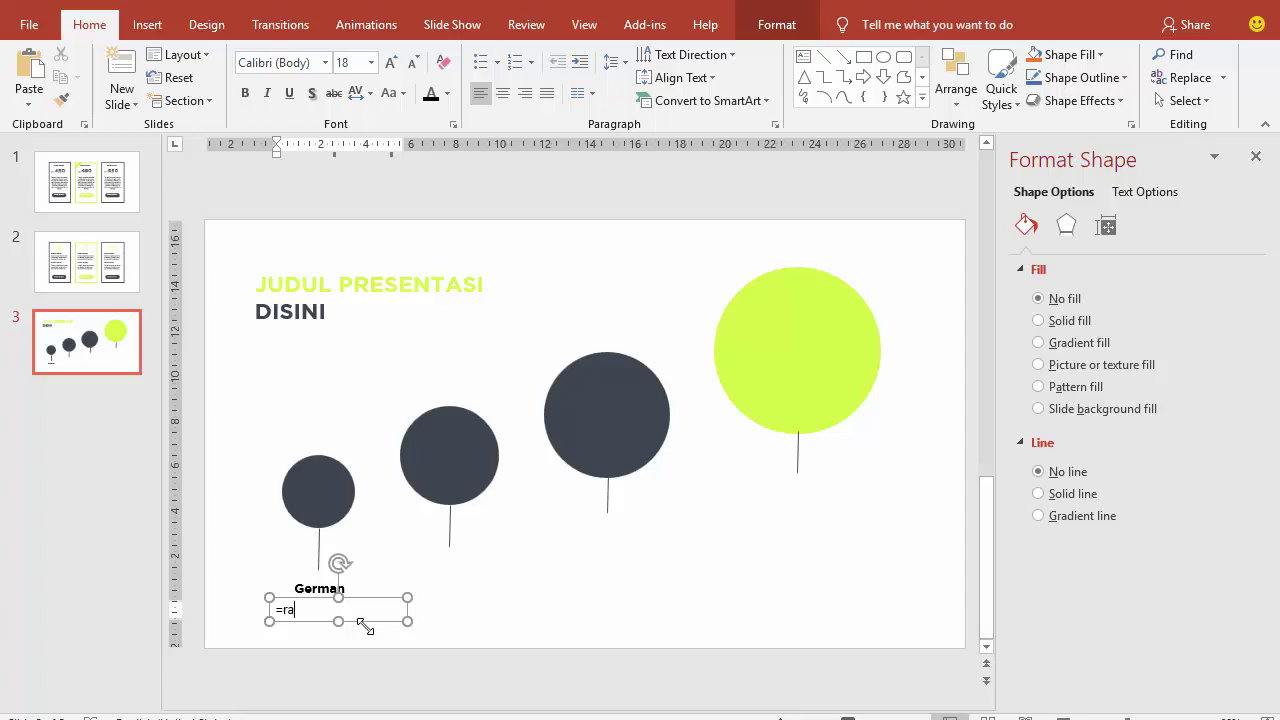
{"action": "type", "text": "()"}
{"action": "key", "text": "Return"}
{"action": "scroll", "coordinate": [389, 575], "scroll_direction": "up", "scroll_amount": 2}
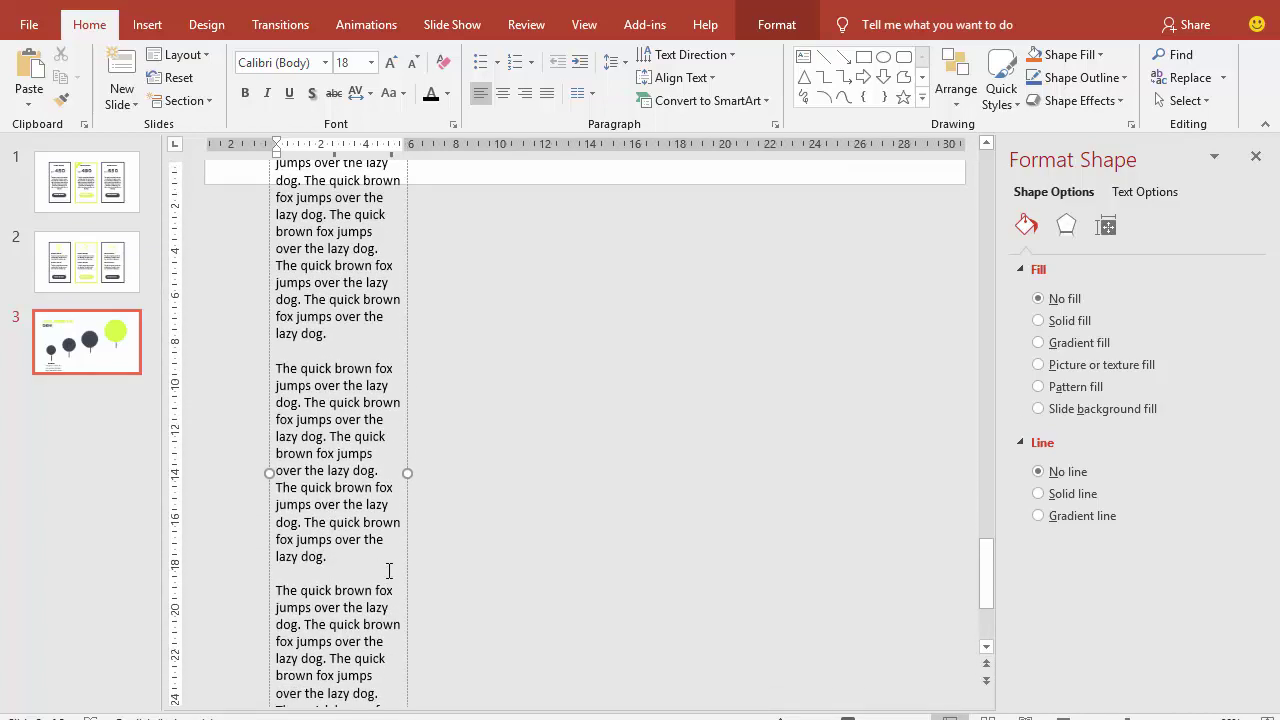
{"action": "scroll", "coordinate": [385, 565], "scroll_direction": "up", "scroll_amount": 3}
{"action": "scroll", "coordinate": [380, 450], "scroll_direction": "up", "scroll_amount": 3}
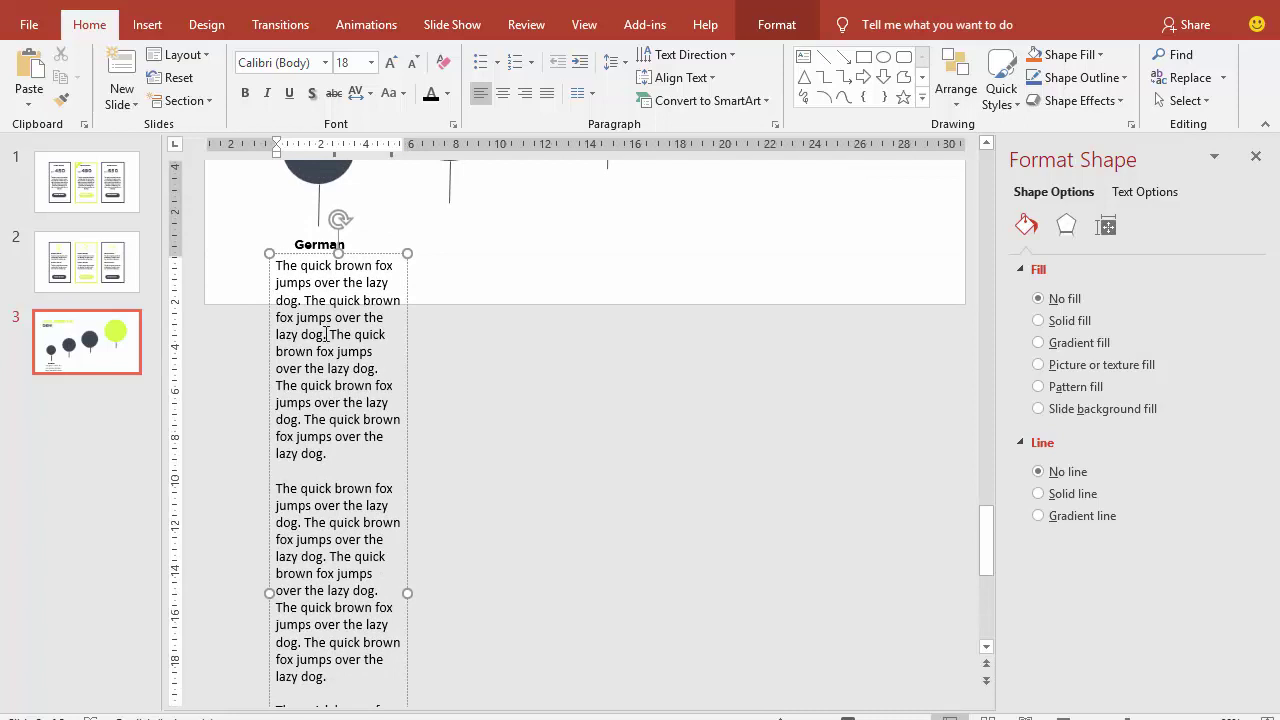
{"action": "left_click_drag", "start_coordinate": [326, 334], "coordinate": [399, 707]}
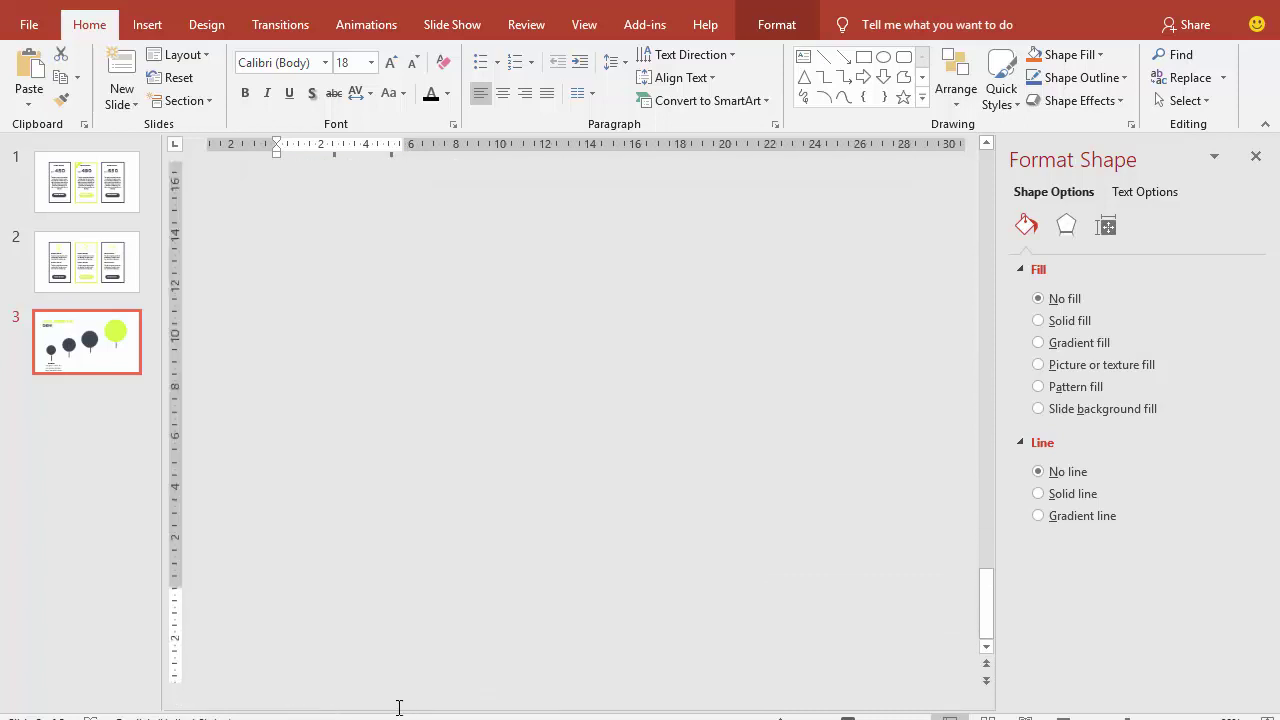
{"action": "key", "text": "Delete"}
- Set the body text to Century Gothic 12 pt, centred
{"action": "left_click", "coordinate": [392, 598]}
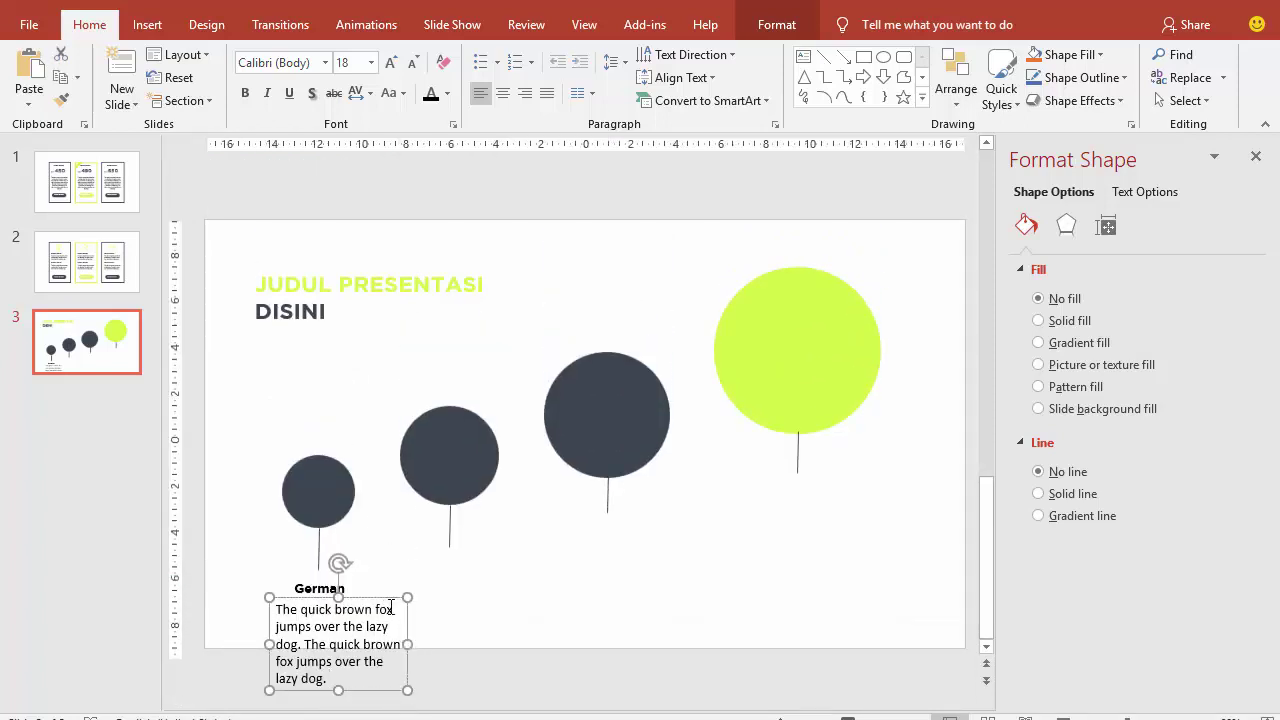
{"action": "left_click", "coordinate": [371, 62]}
{"action": "left_click", "coordinate": [345, 180]}
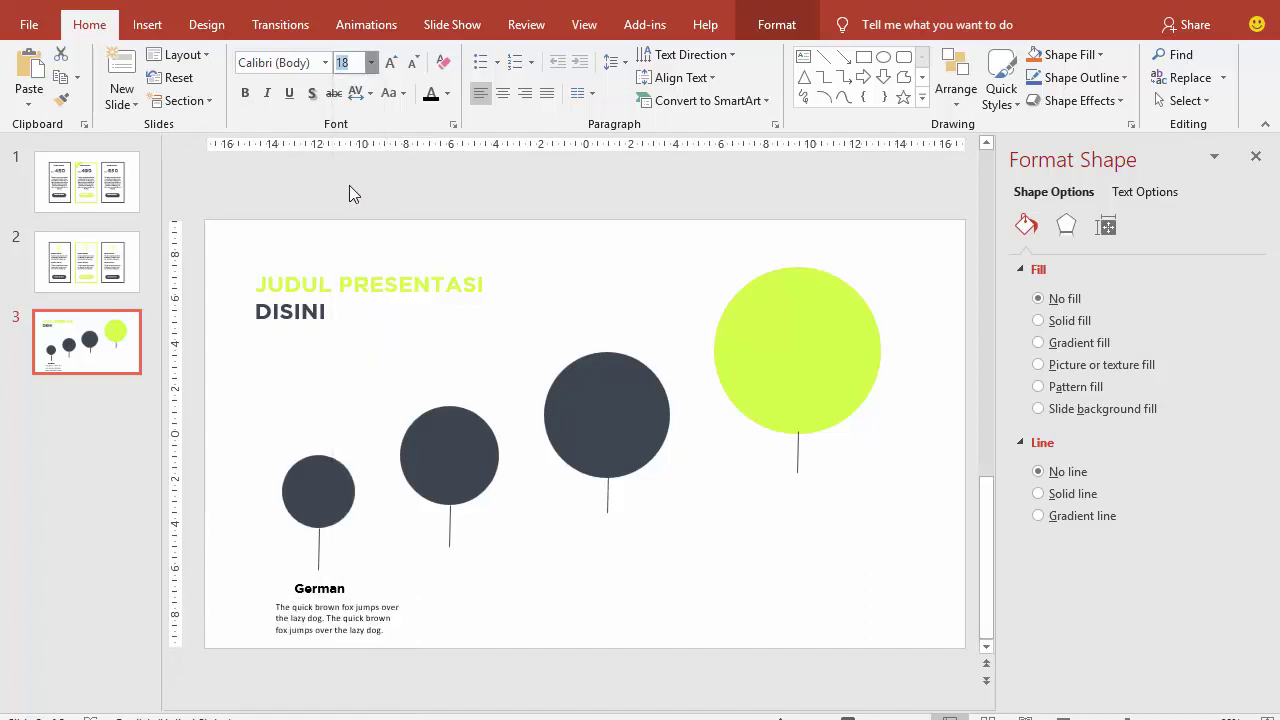
{"action": "left_click", "coordinate": [290, 62]}
{"action": "type", "text": "Cen"}
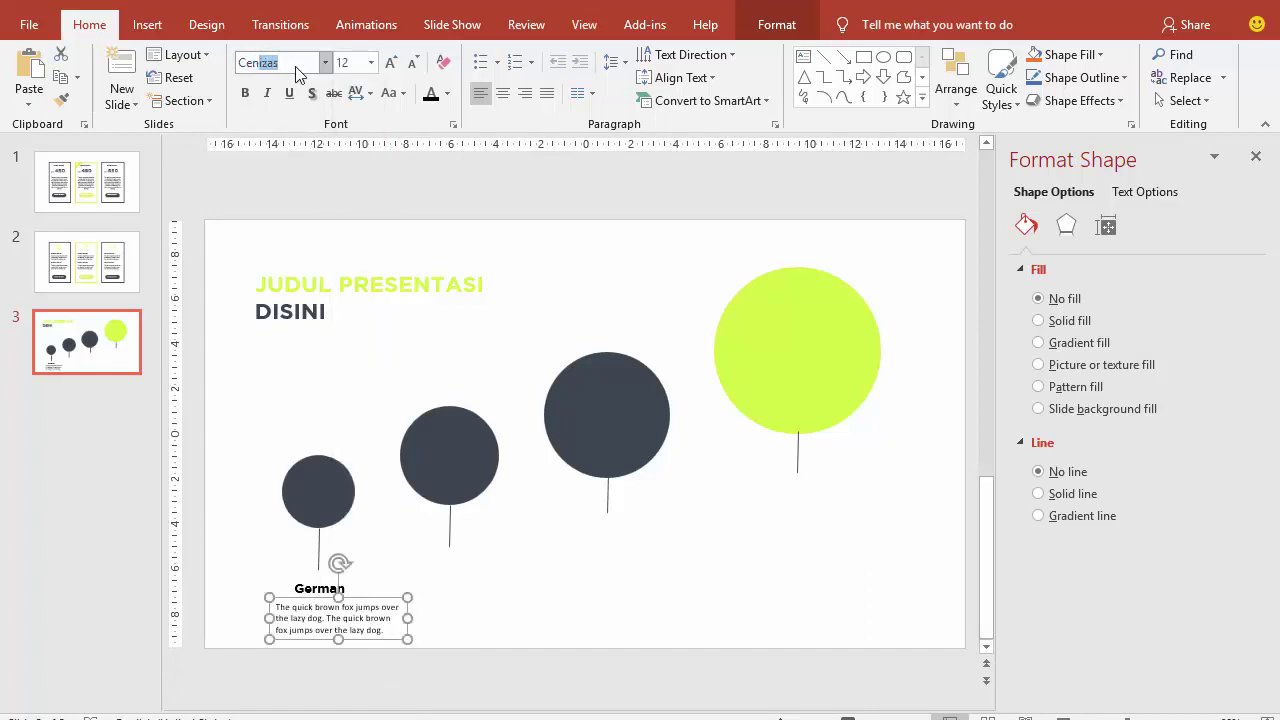
{"action": "type", "text": "tury Gothic"}
{"action": "key", "text": "Return"}
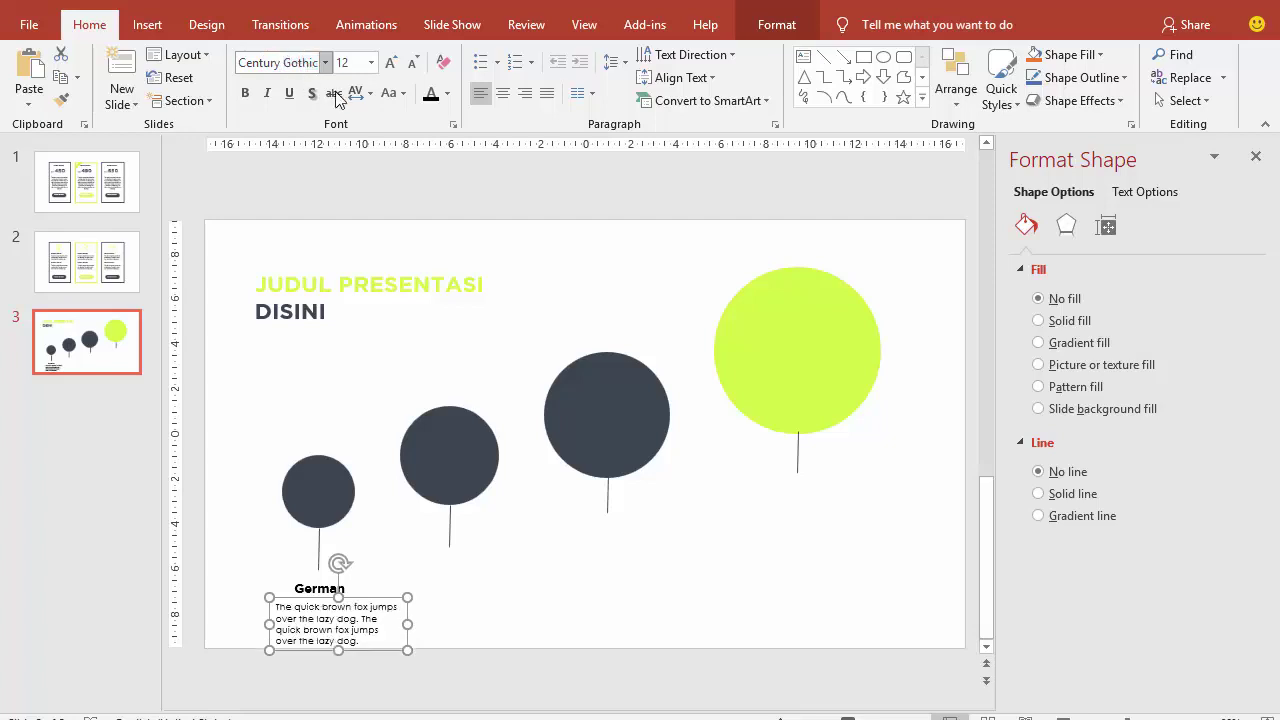
{"action": "left_click", "coordinate": [502, 94]}
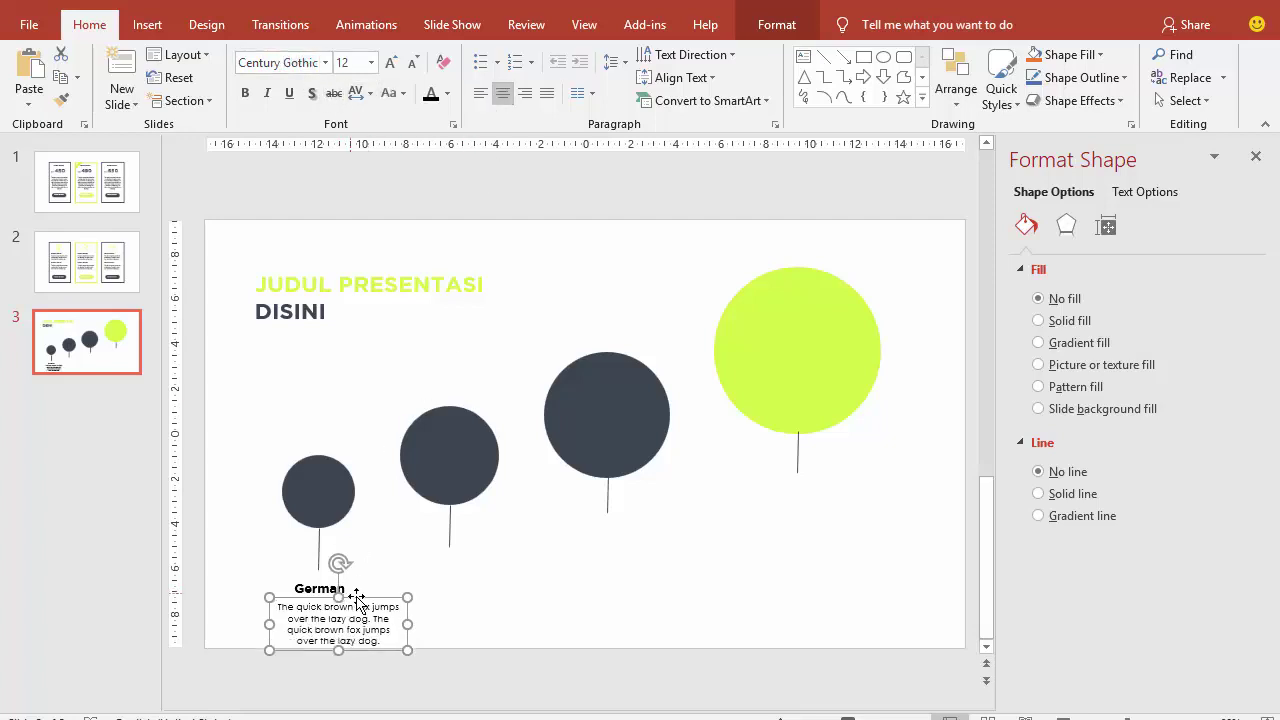
- Move the body text under the German label, make it grey, and select both boxes
{"action": "left_click_drag", "start_coordinate": [362, 600], "coordinate": [344, 597]}
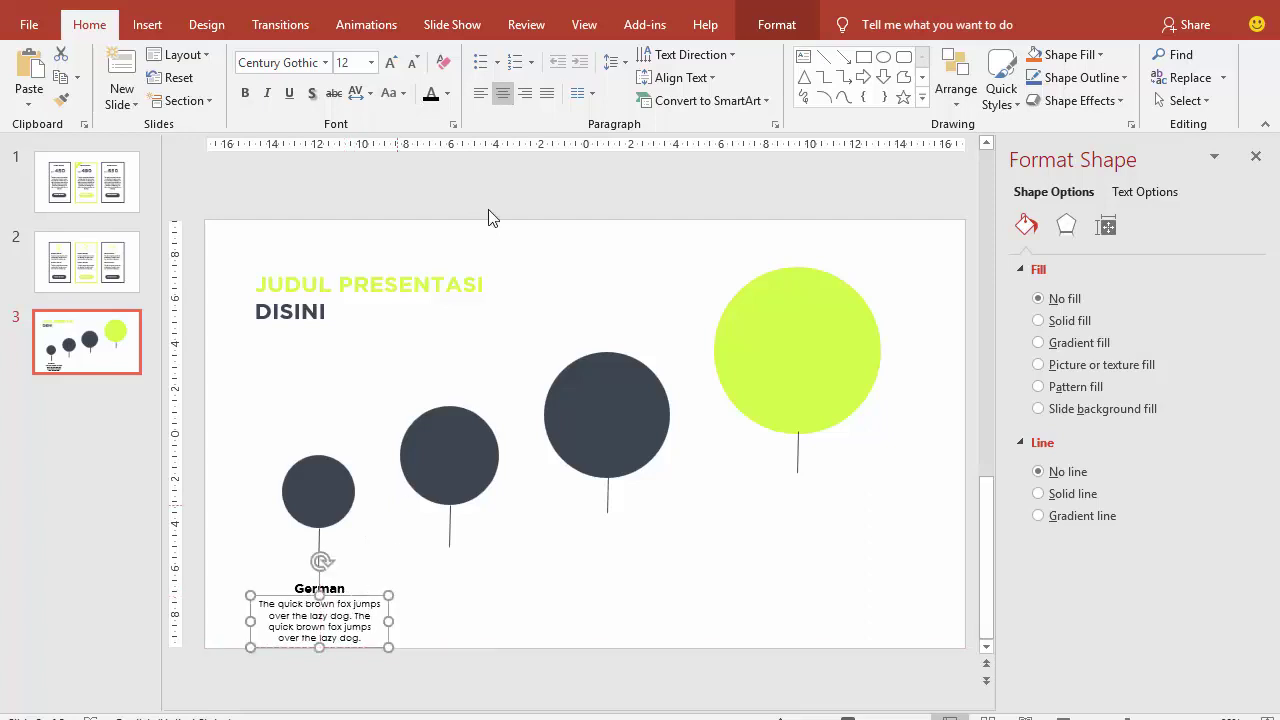
{"action": "left_click", "coordinate": [447, 93]}
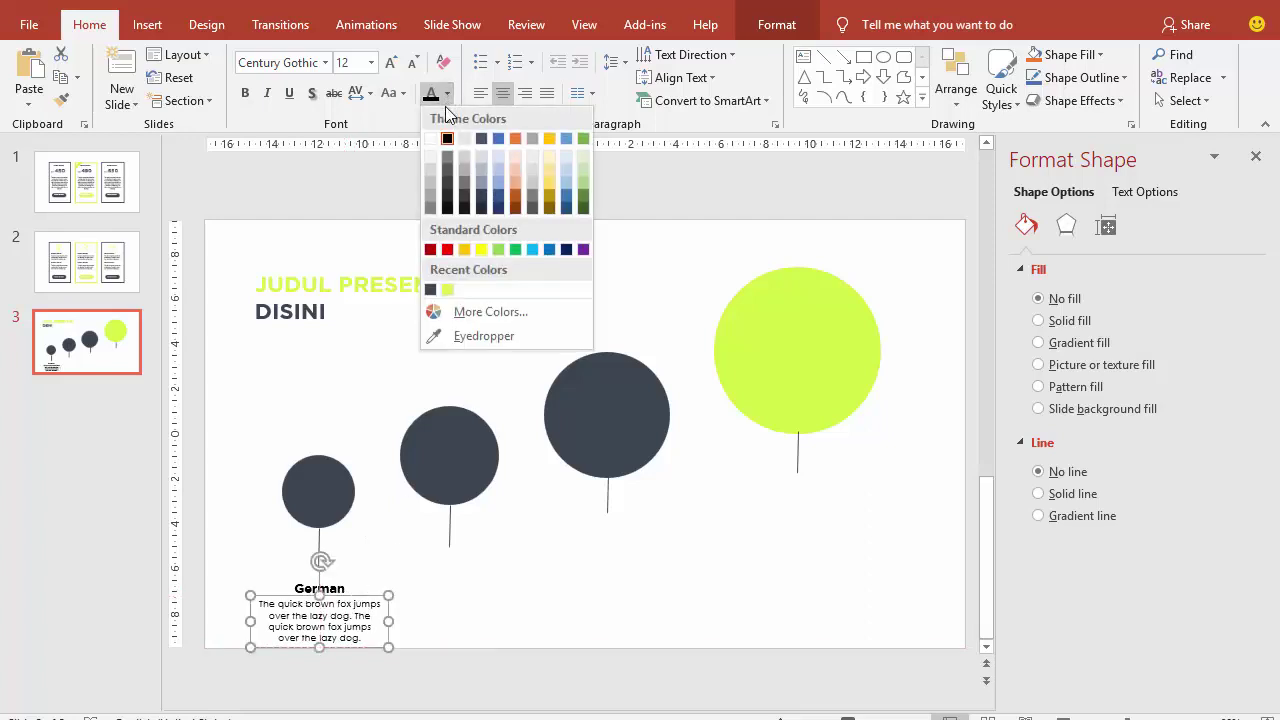
{"action": "left_click", "coordinate": [461, 174]}
{"action": "left_click", "coordinate": [397, 583]}
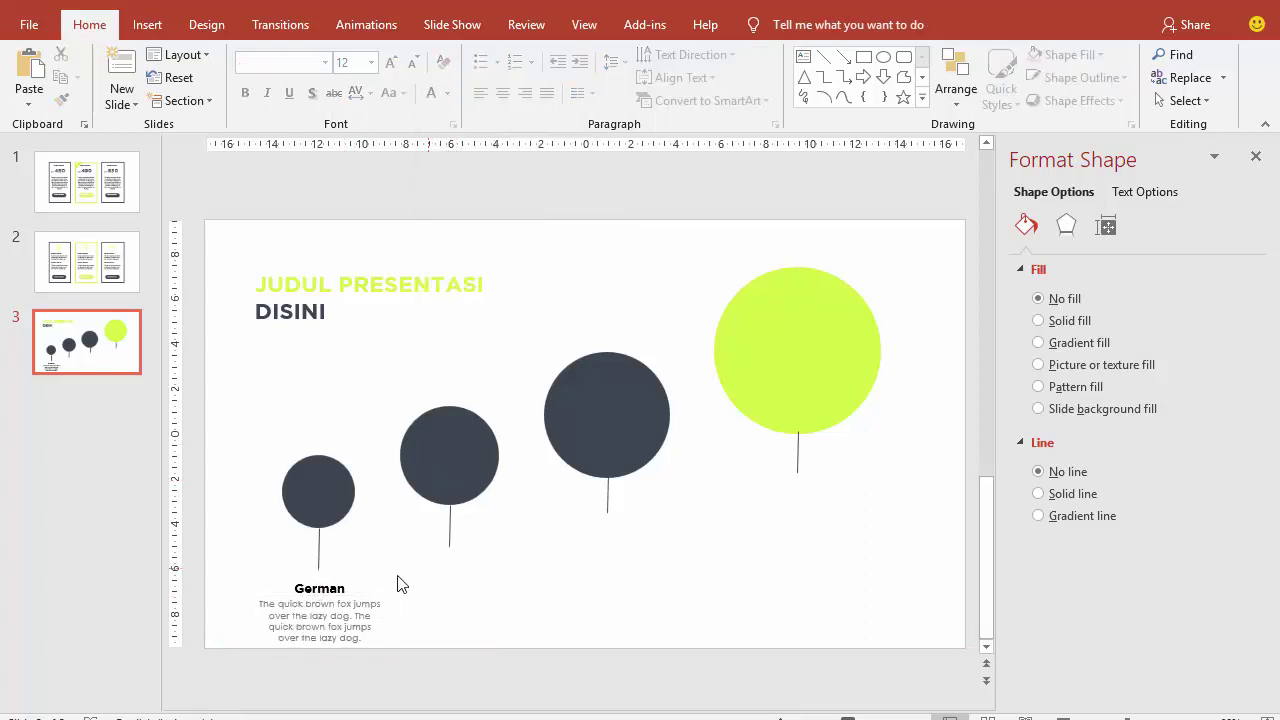
{"action": "left_click", "coordinate": [320, 588]}
{"action": "left_click", "coordinate": [371, 612], "text": "shift"}
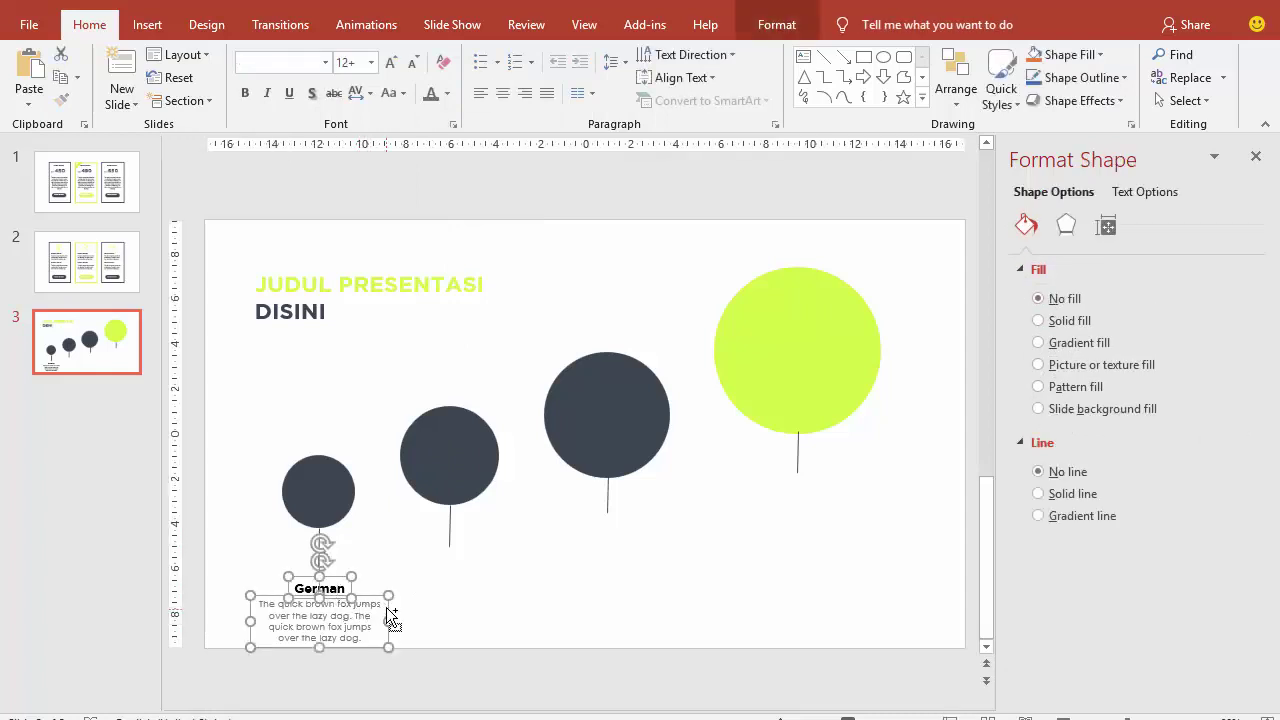
- Copy the label and sample text under the second, third and lime circles
{"action": "left_click_drag", "start_coordinate": [385, 607], "coordinate": [502, 570], "text": "ctrl"}
{"action": "key", "text": "ctrl+d"}
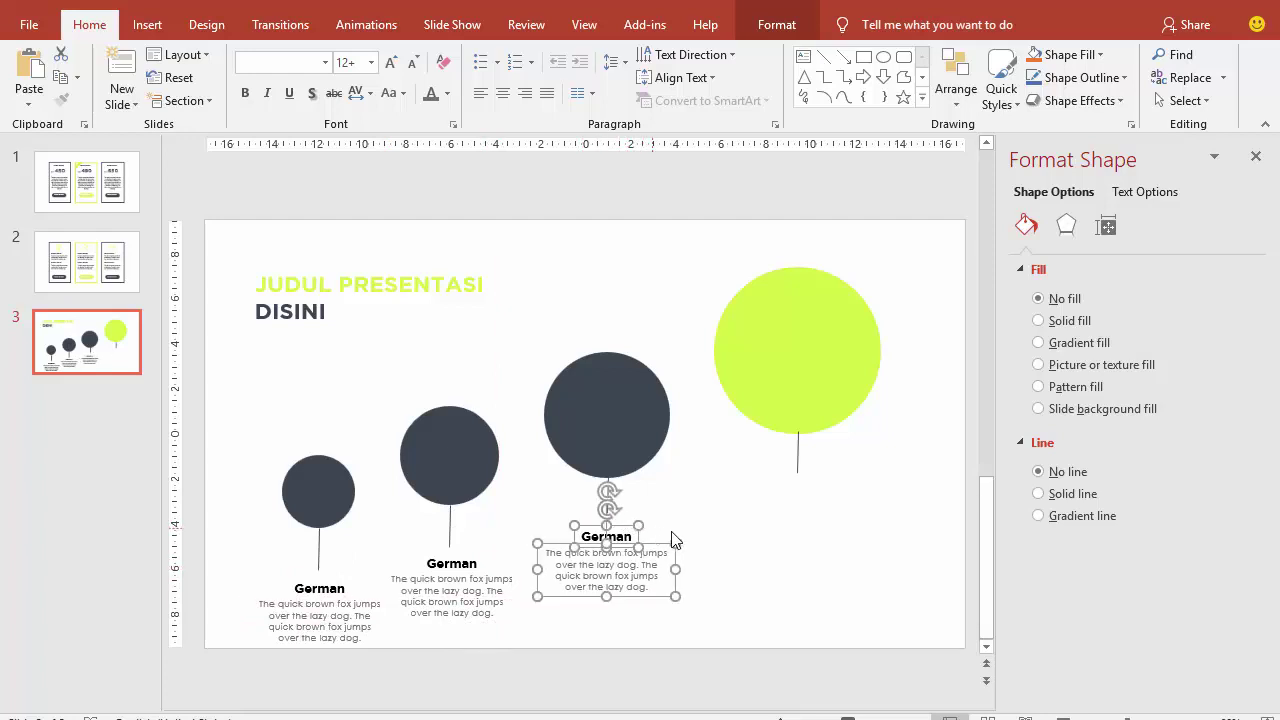
{"action": "mouse_move", "coordinate": [612, 523]}
{"action": "left_mouse_down", "text": "ctrl"}
{"action": "mouse_move", "coordinate": [787, 503]}
{"action": "mouse_move", "coordinate": [814, 477]}
{"action": "left_mouse_up", "text": "ctrl"}
- Rename the second and third circle labels to India and China
{"action": "left_click", "coordinate": [450, 563]}
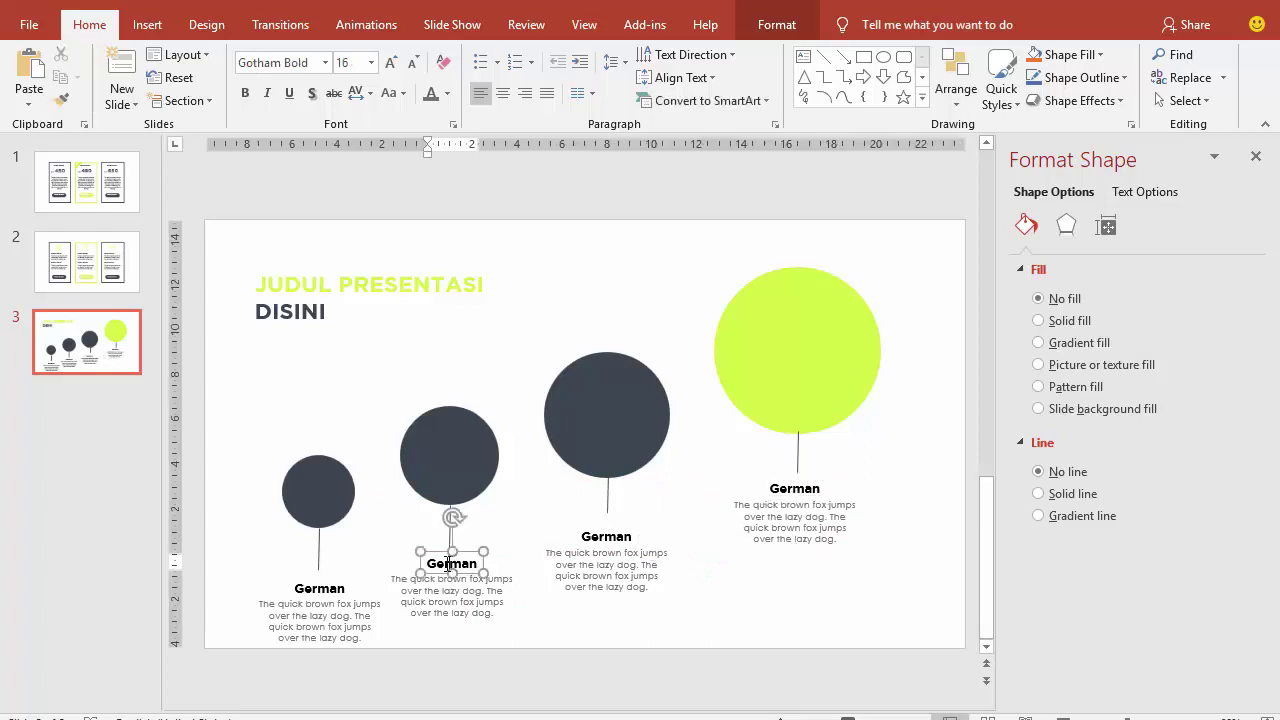
{"action": "double_click", "coordinate": [455, 563]}
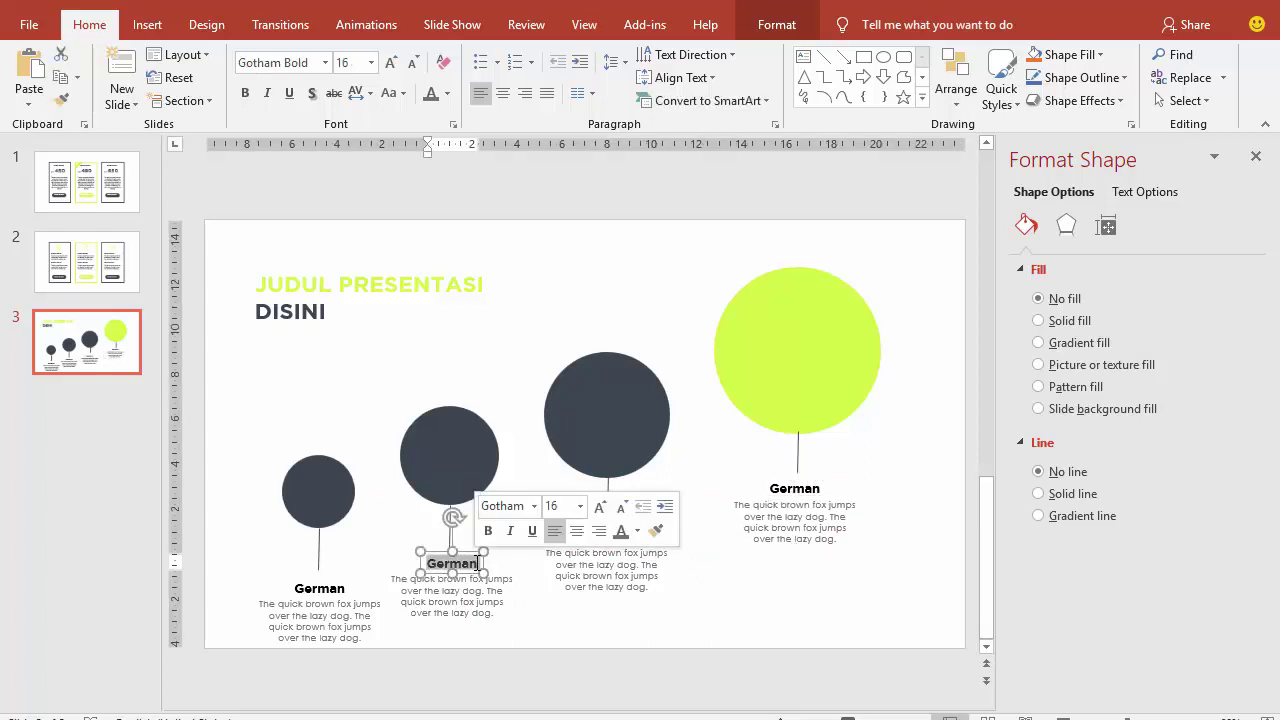
{"action": "type", "text": "India"}
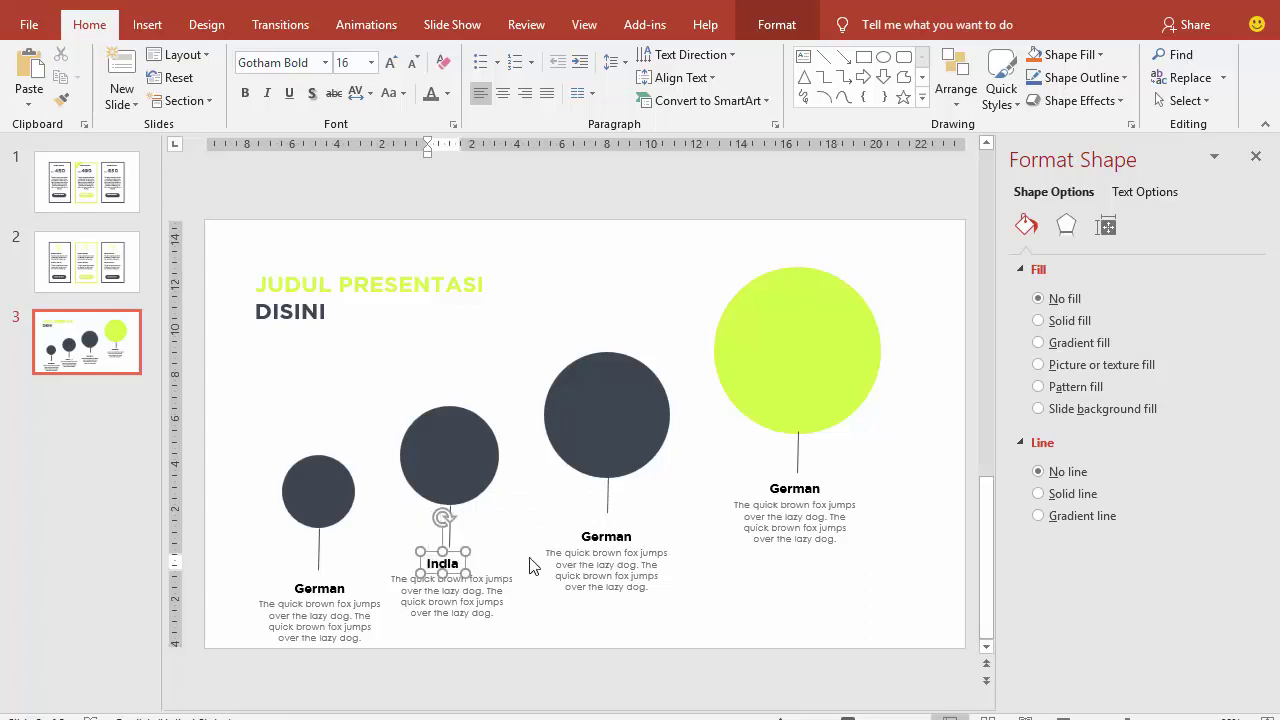
{"action": "left_click", "coordinate": [600, 537]}
{"action": "double_click", "coordinate": [633, 537]}
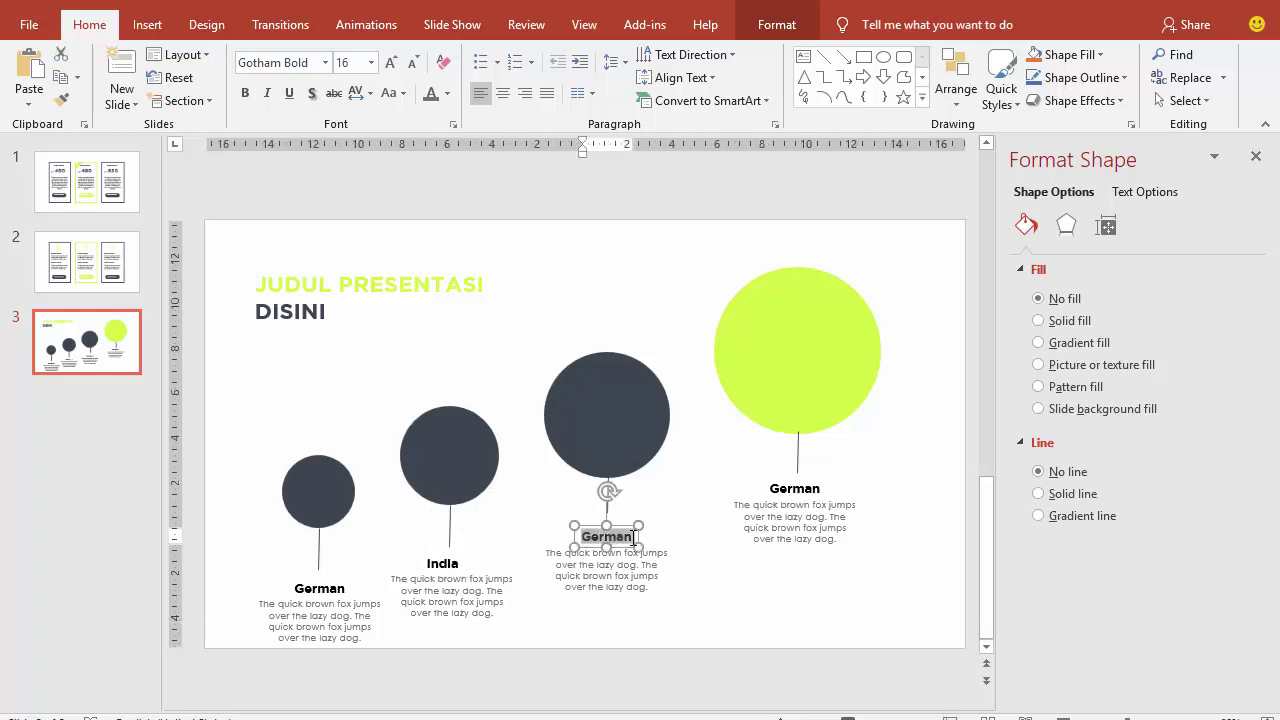
{"action": "type", "text": "Cina"}
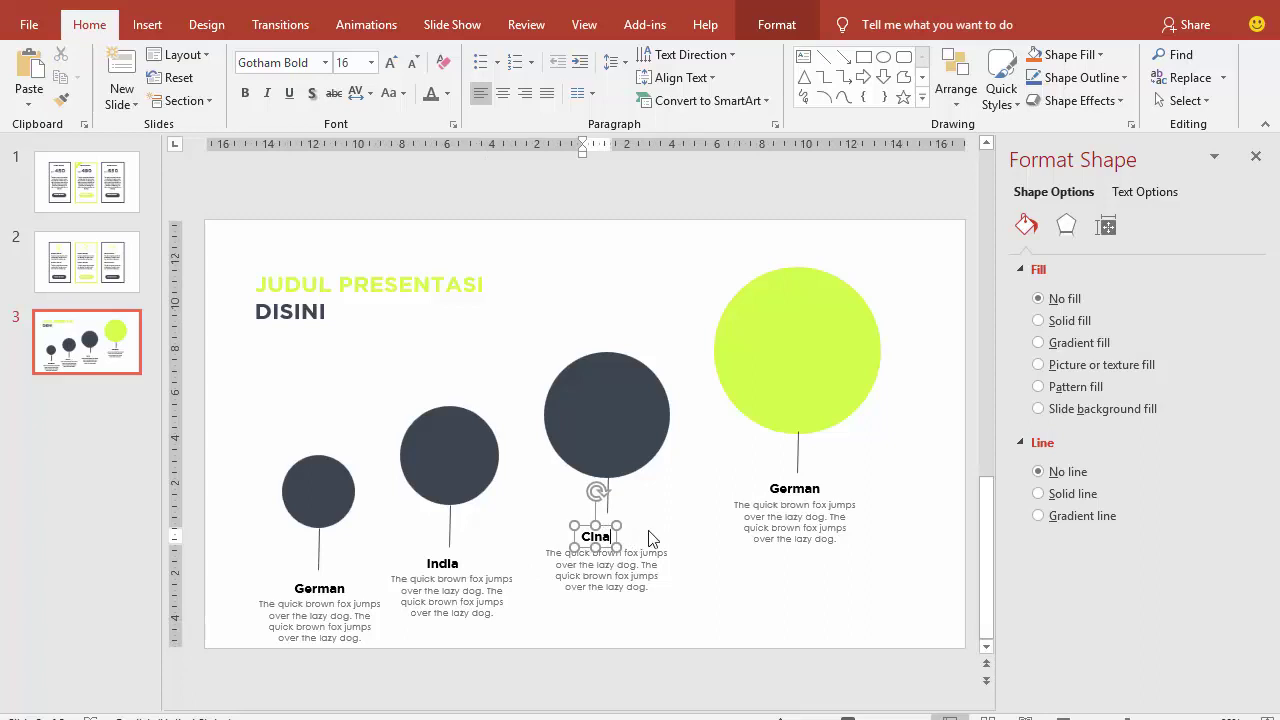
{"action": "key", "text": "BackSpace"}
{"action": "key", "text": "BackSpace"}
{"action": "key", "text": "BackSpace"}
{"action": "type", "text": "h"}
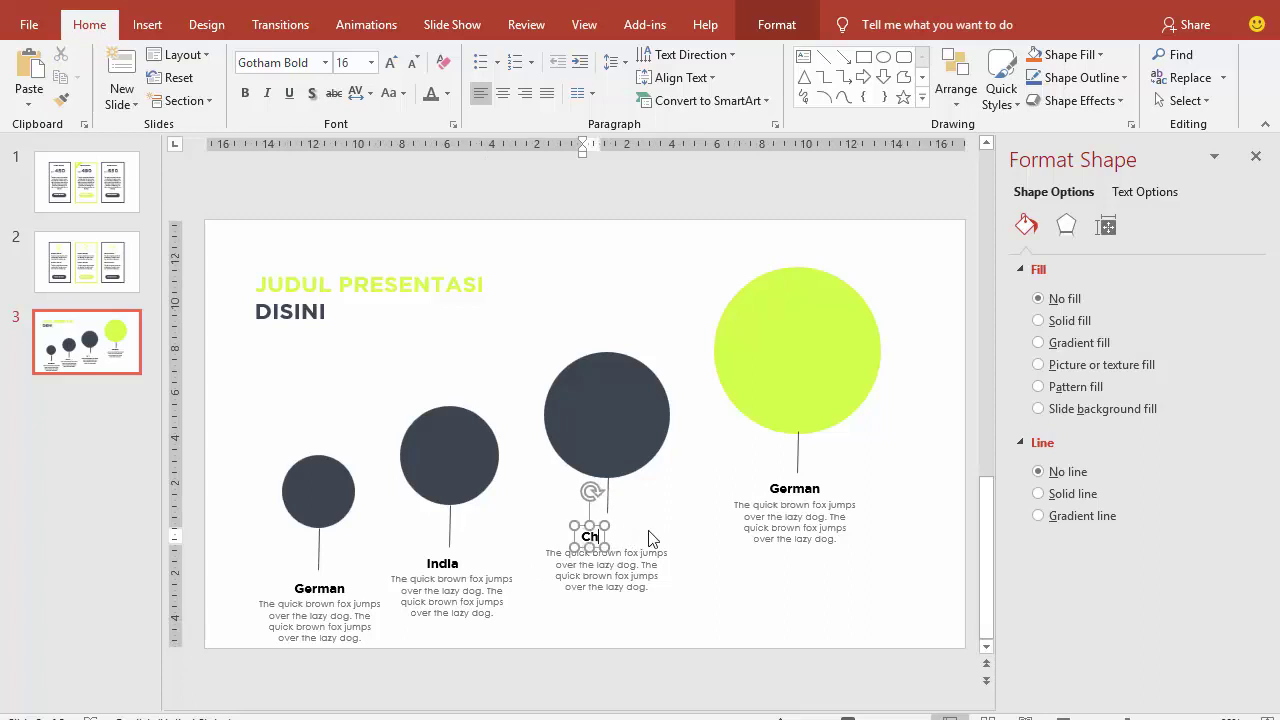
{"action": "type", "text": "ina"}
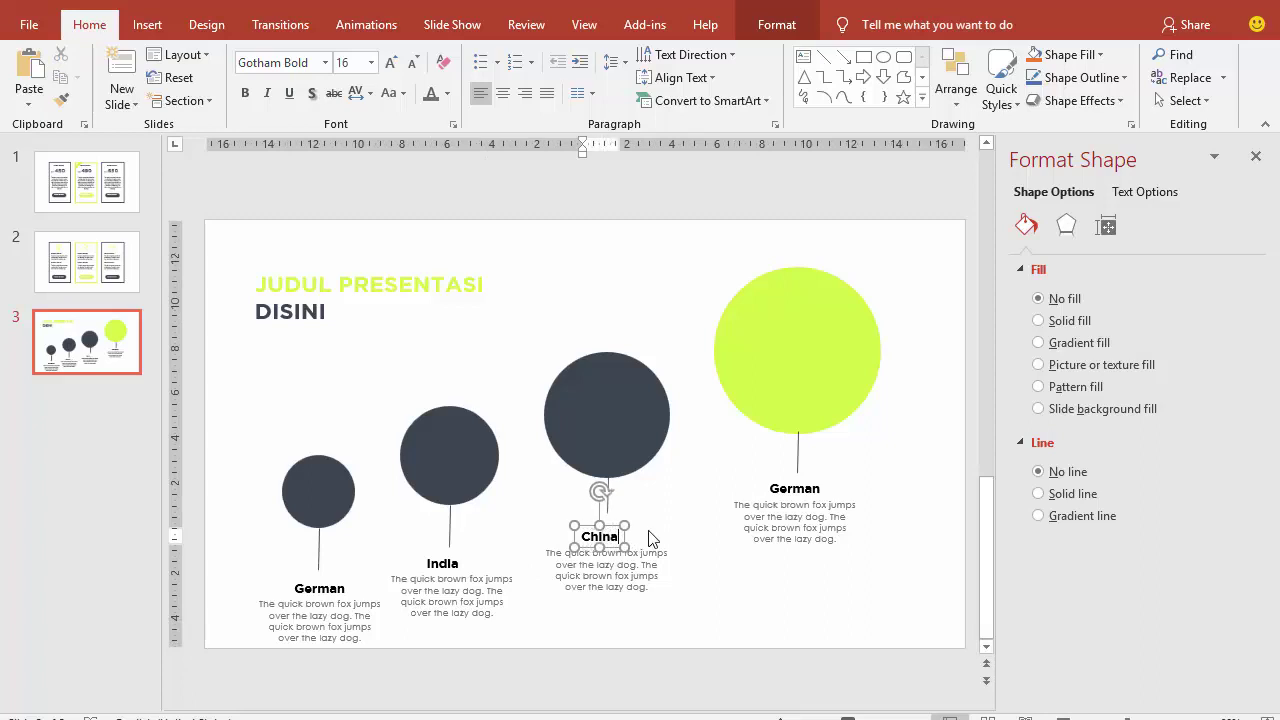
- Rename the lime circle's label to 'United State of America' and centre it
{"action": "left_click", "coordinate": [775, 490]}
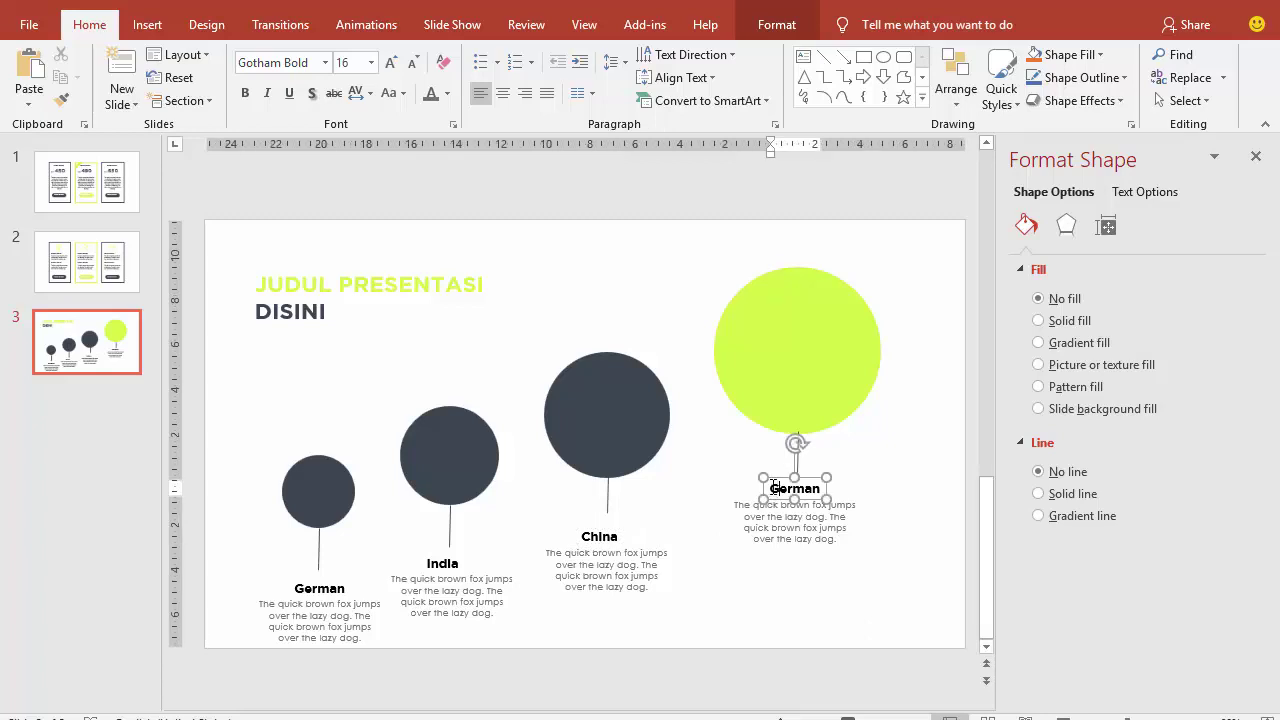
{"action": "left_click_drag", "start_coordinate": [775, 489], "coordinate": [819, 487]}
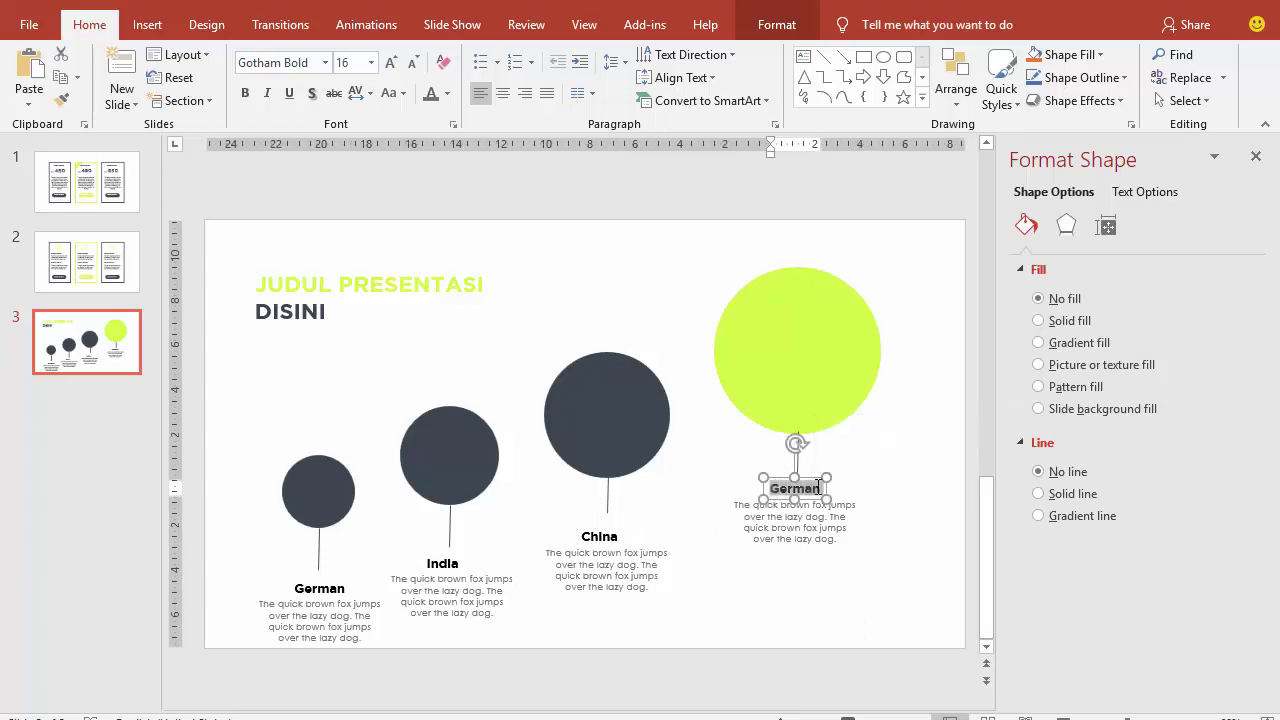
{"action": "key", "text": "BackSpace"}
{"action": "type", "text": "U"}
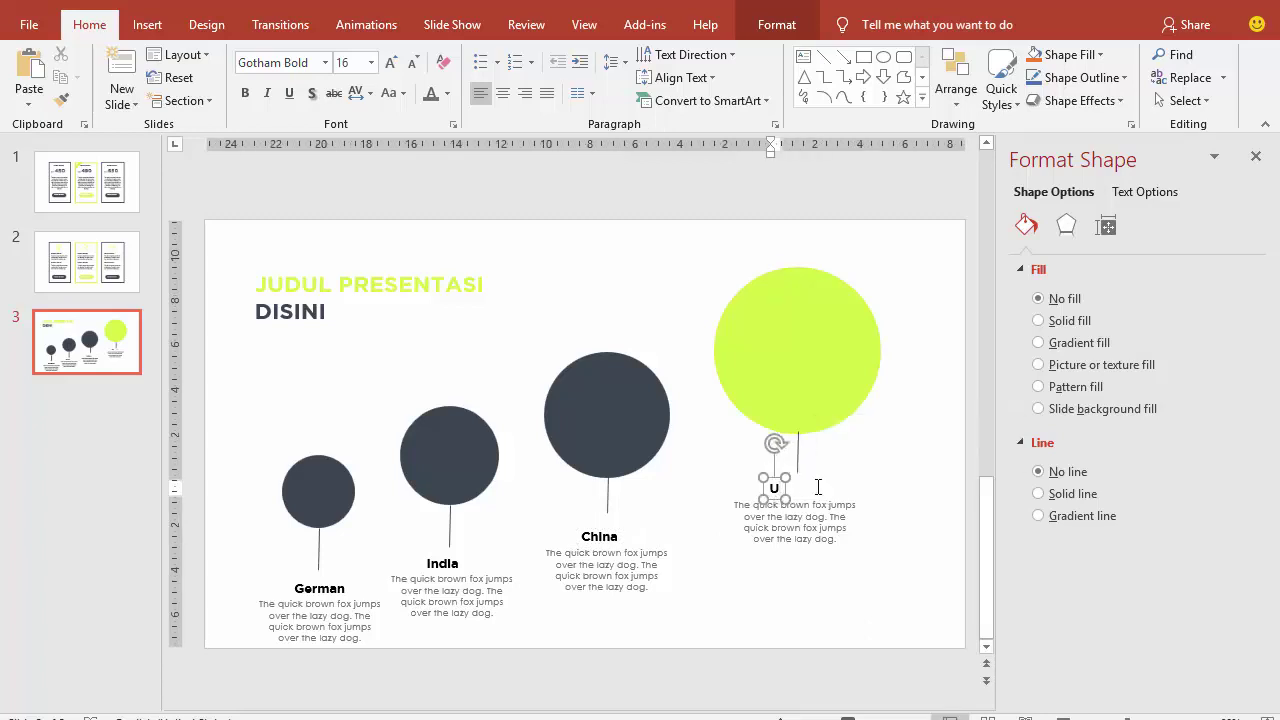
{"action": "type", "text": "nited "}
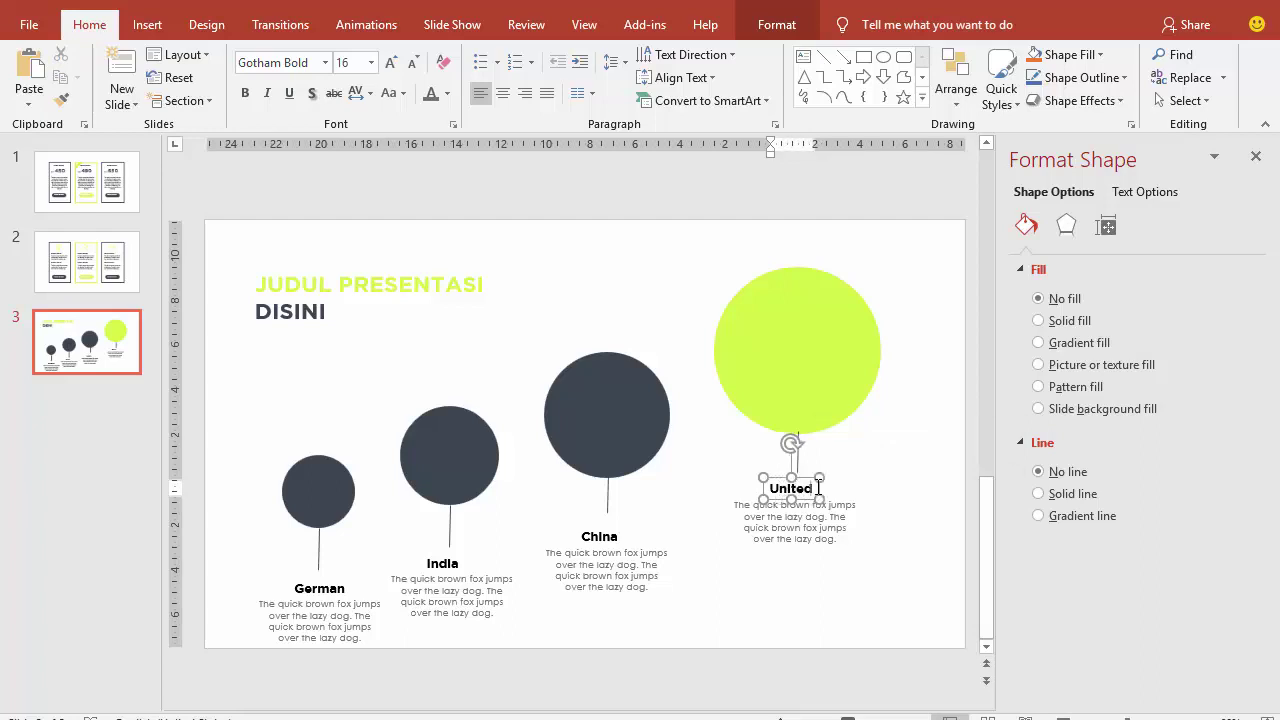
{"action": "type", "text": "State "}
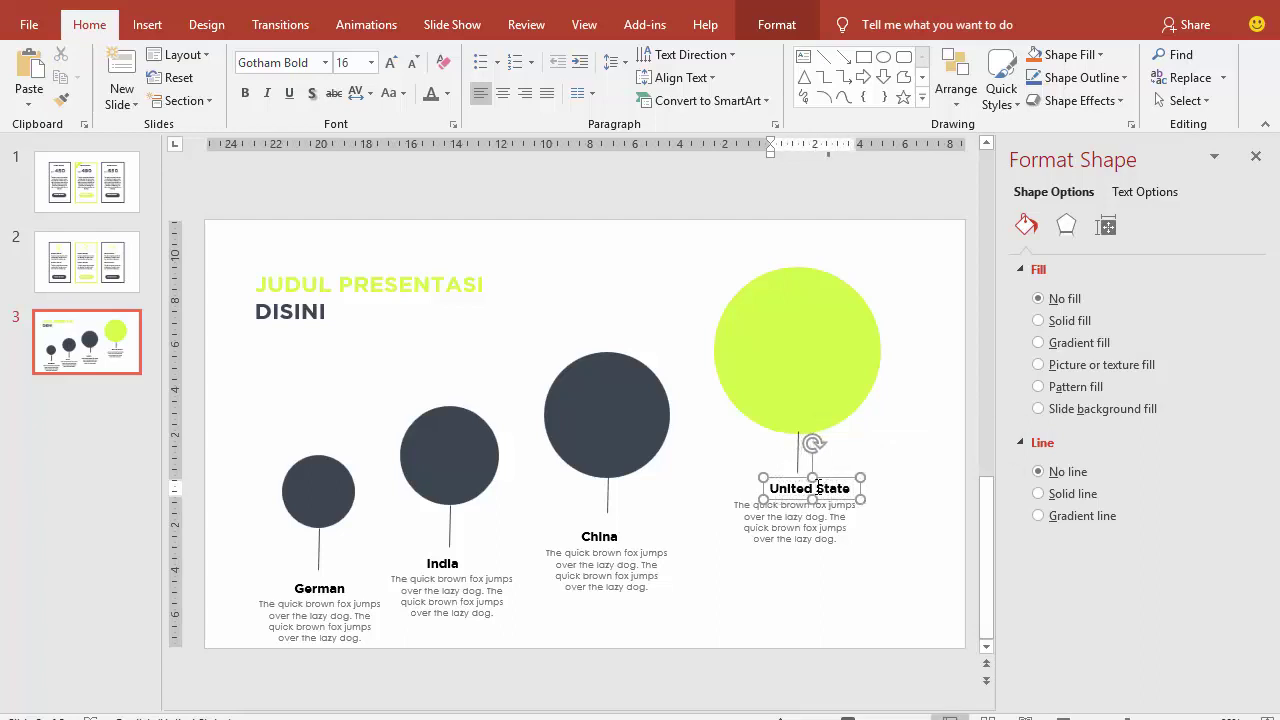
{"action": "type", "text": "of A"}
{"action": "type", "text": "mer"}
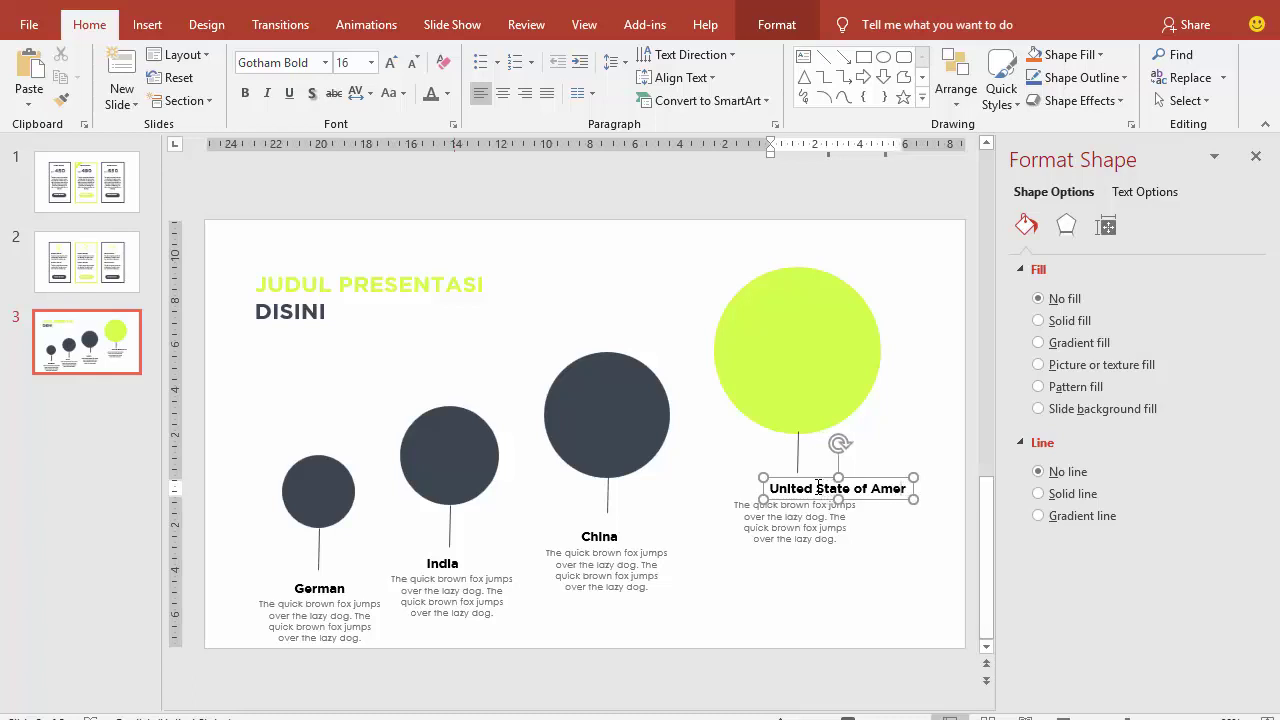
{"action": "type", "text": "ica"}
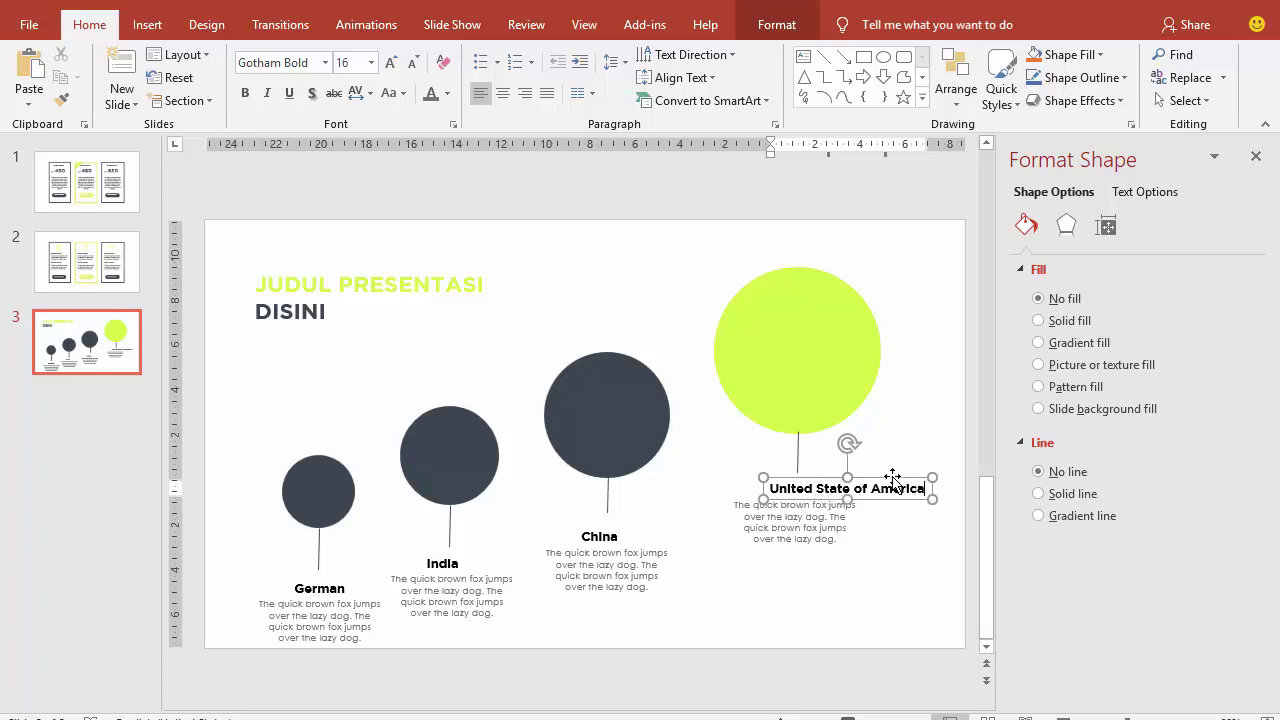
{"action": "left_click_drag", "start_coordinate": [893, 479], "coordinate": [850, 473]}
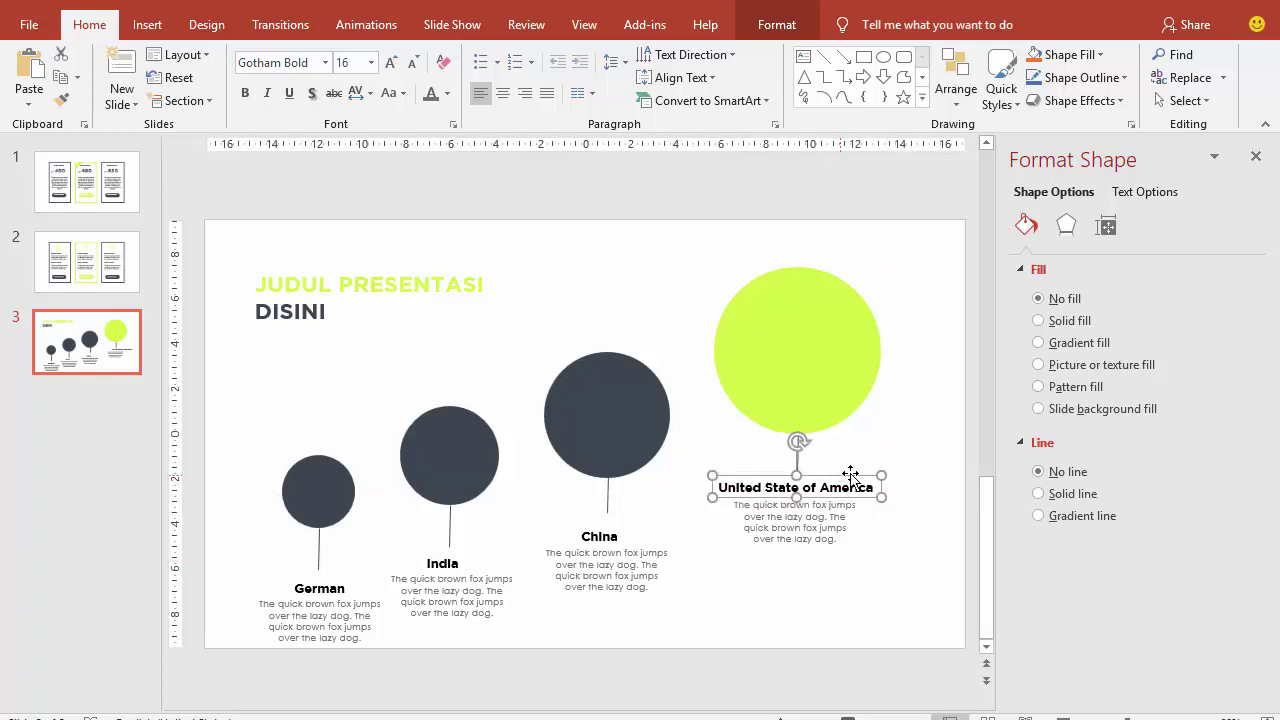
{"action": "left_click", "coordinate": [912, 439]}
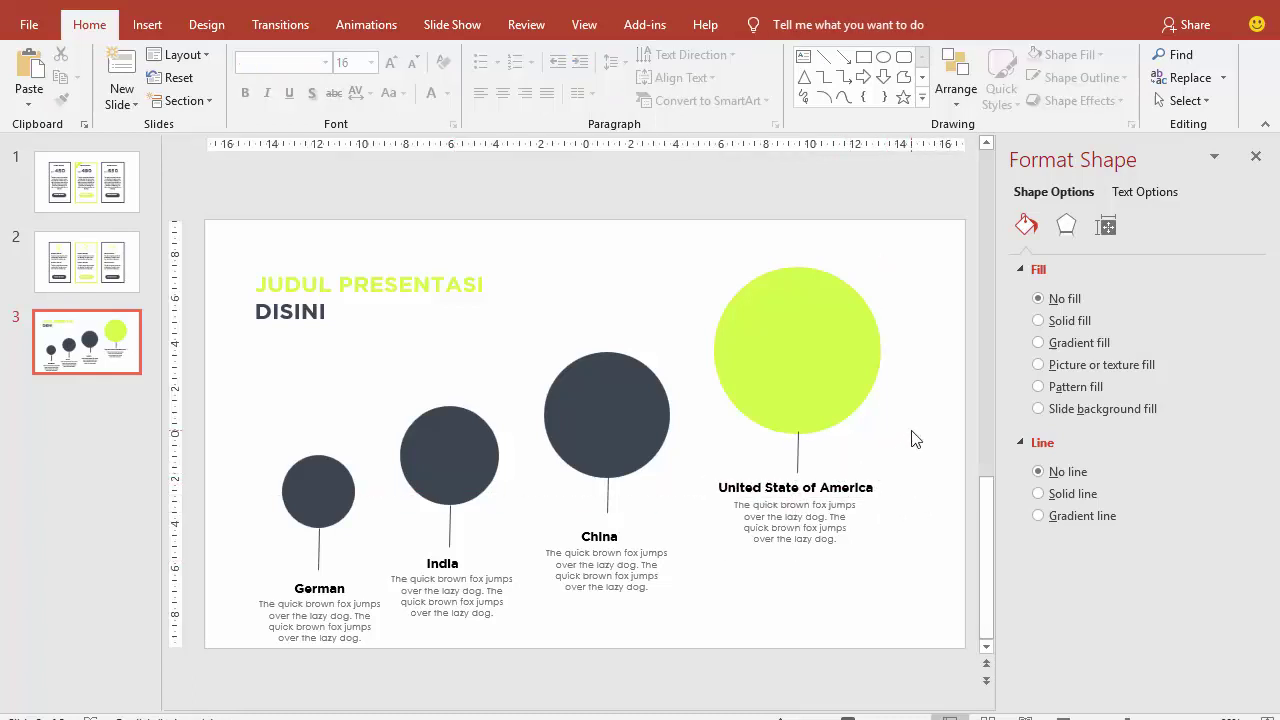
- Copy the title box below itself and remove its JUDUL PRESENTASI line
{"action": "left_click", "coordinate": [305, 311]}
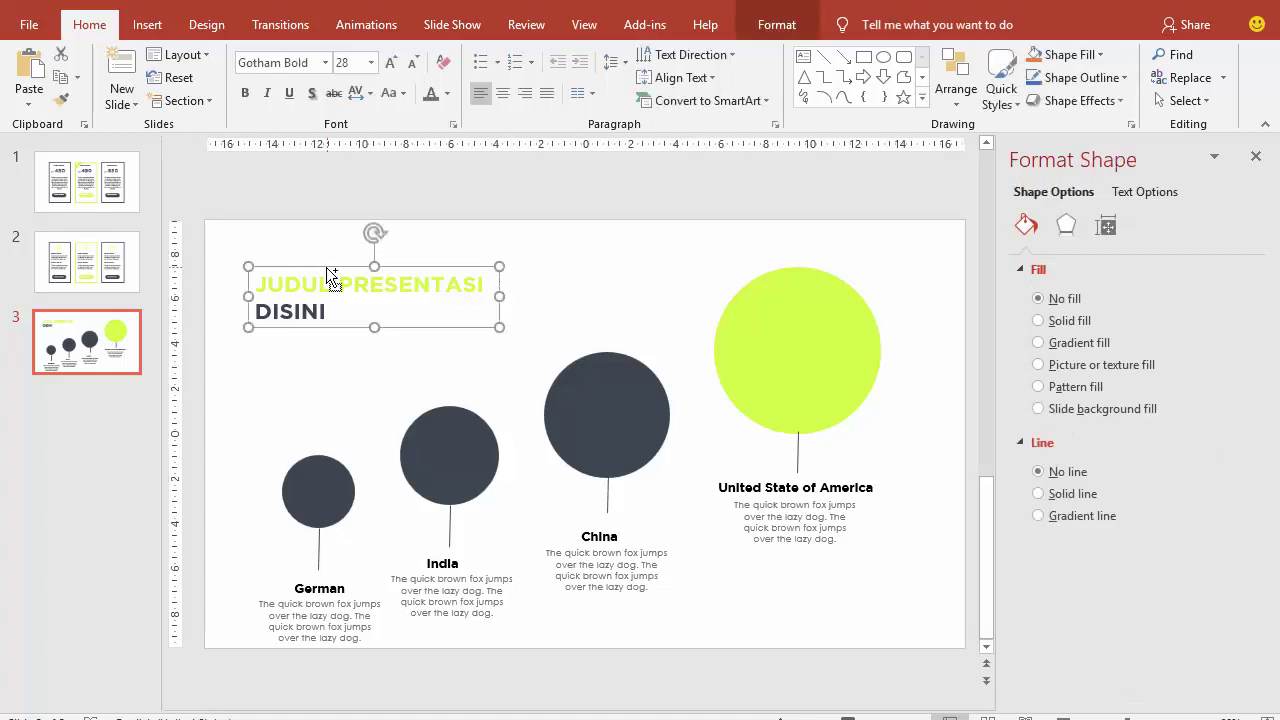
{"action": "left_click_drag", "start_coordinate": [326, 267], "coordinate": [322, 335]}
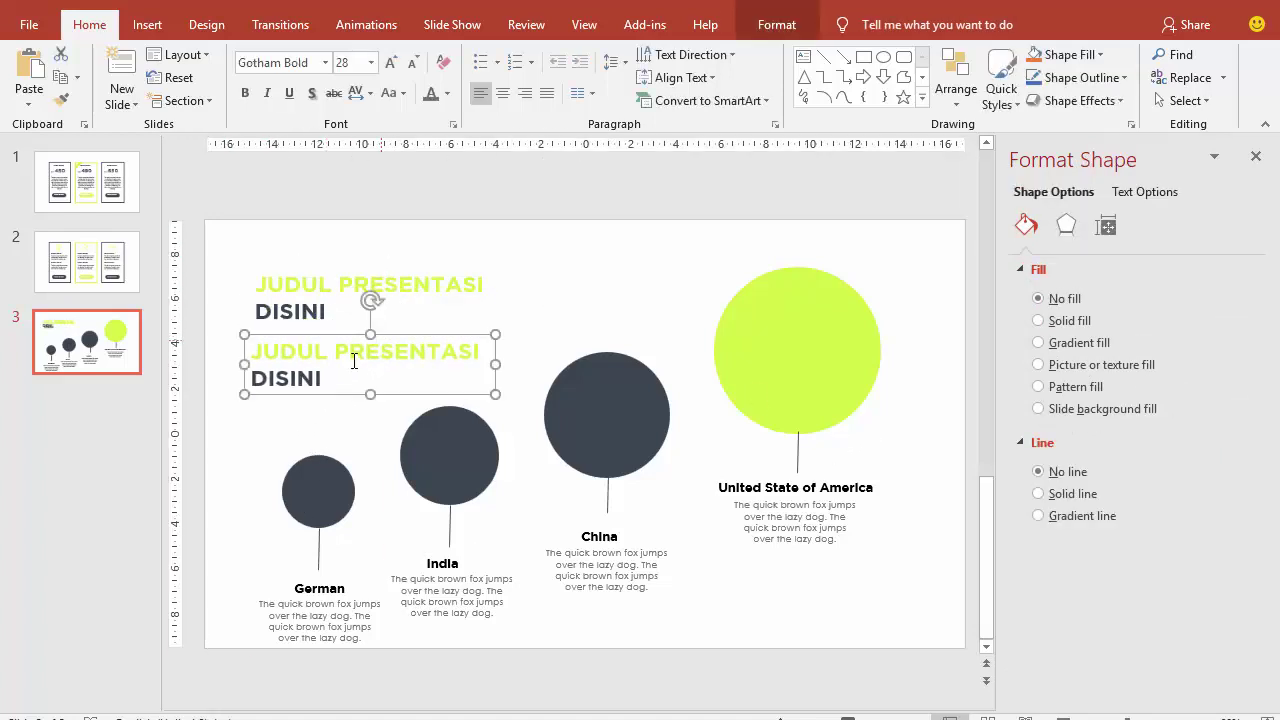
{"action": "left_click_drag", "start_coordinate": [267, 353], "coordinate": [457, 357]}
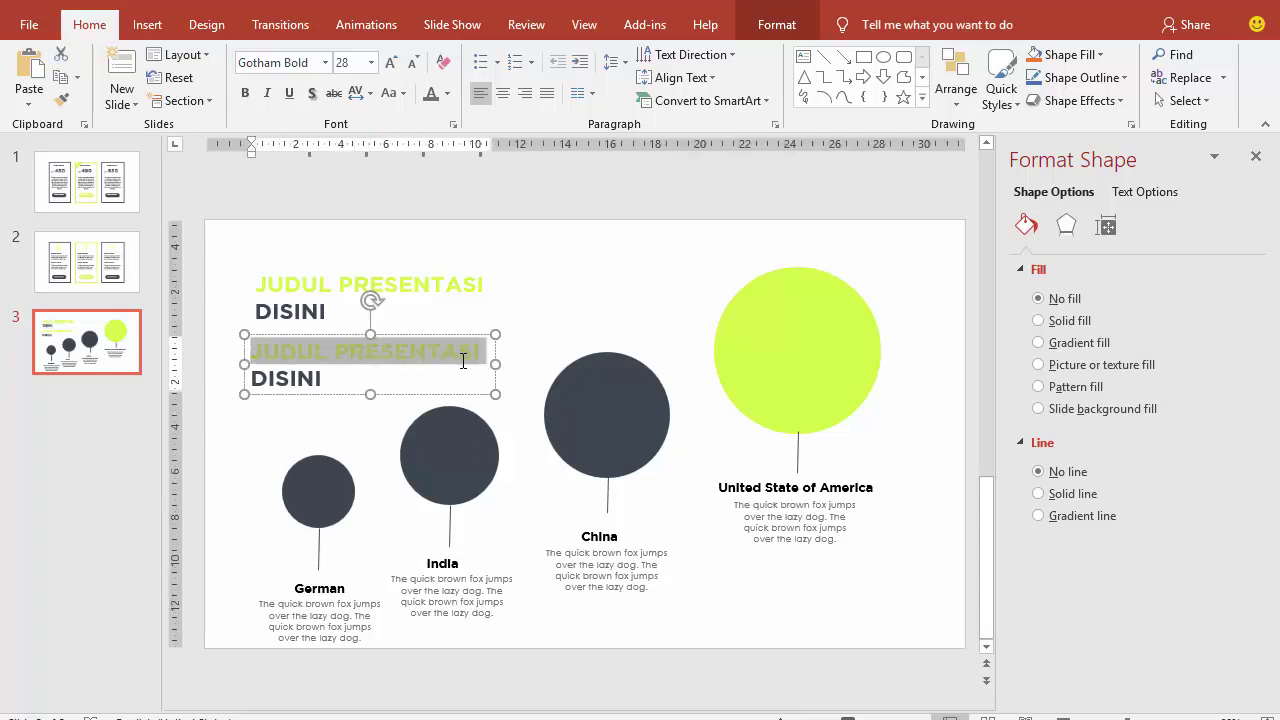
{"action": "key", "text": "Delete"}
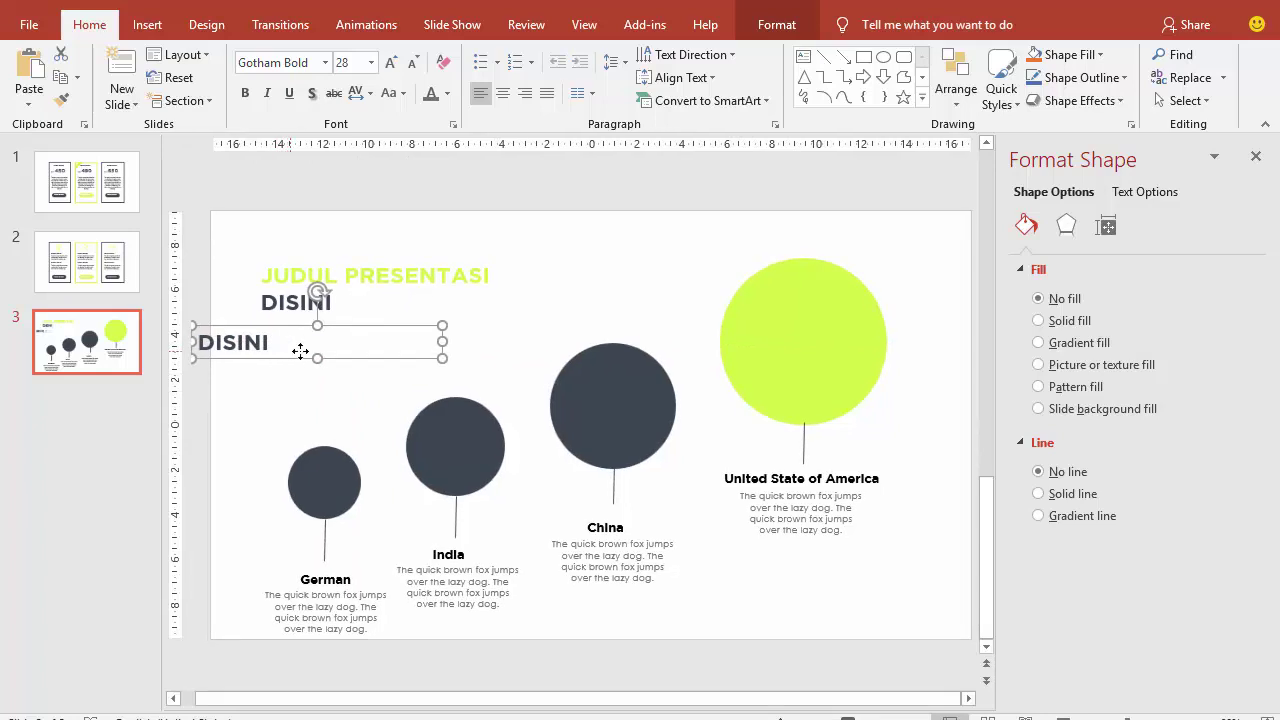
{"action": "left_click_drag", "start_coordinate": [330, 355], "coordinate": [360, 355]}
{"action": "left_click_drag", "start_coordinate": [281, 350], "coordinate": [342, 347]}
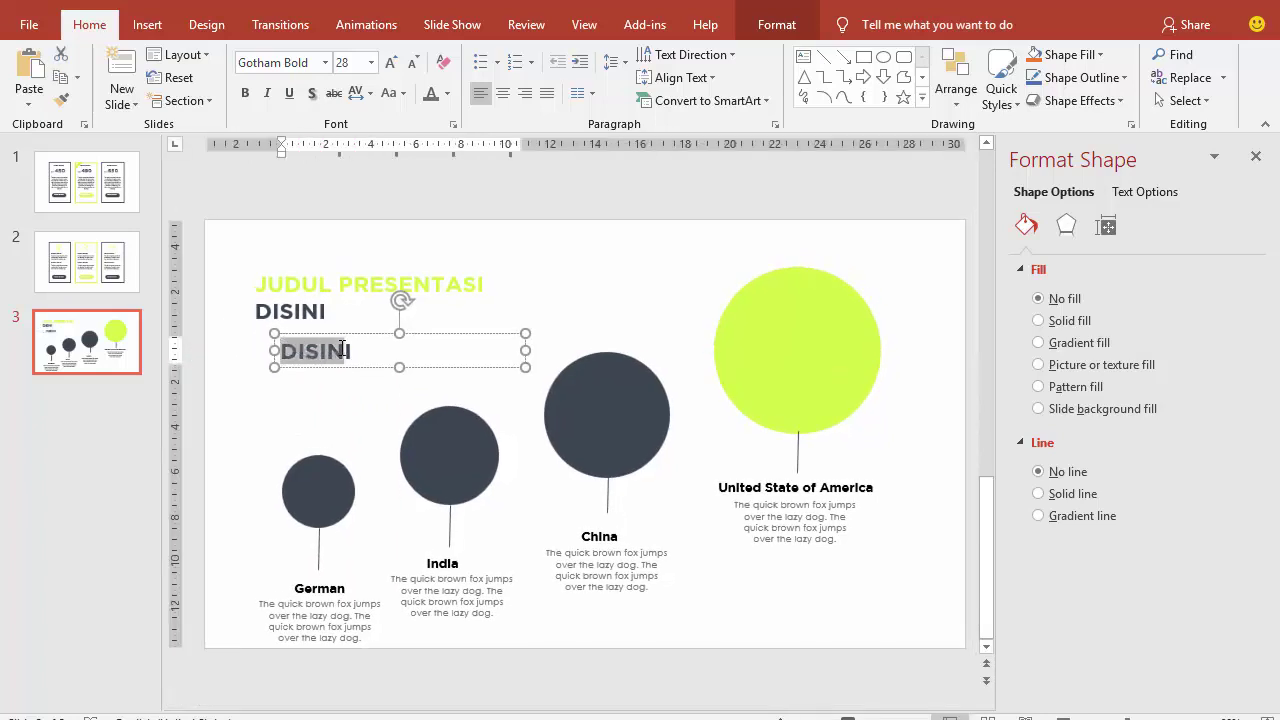
- Make the copy a narrow, centred white '25M' label and move it onto the German circle
{"action": "type", "text": "25"}
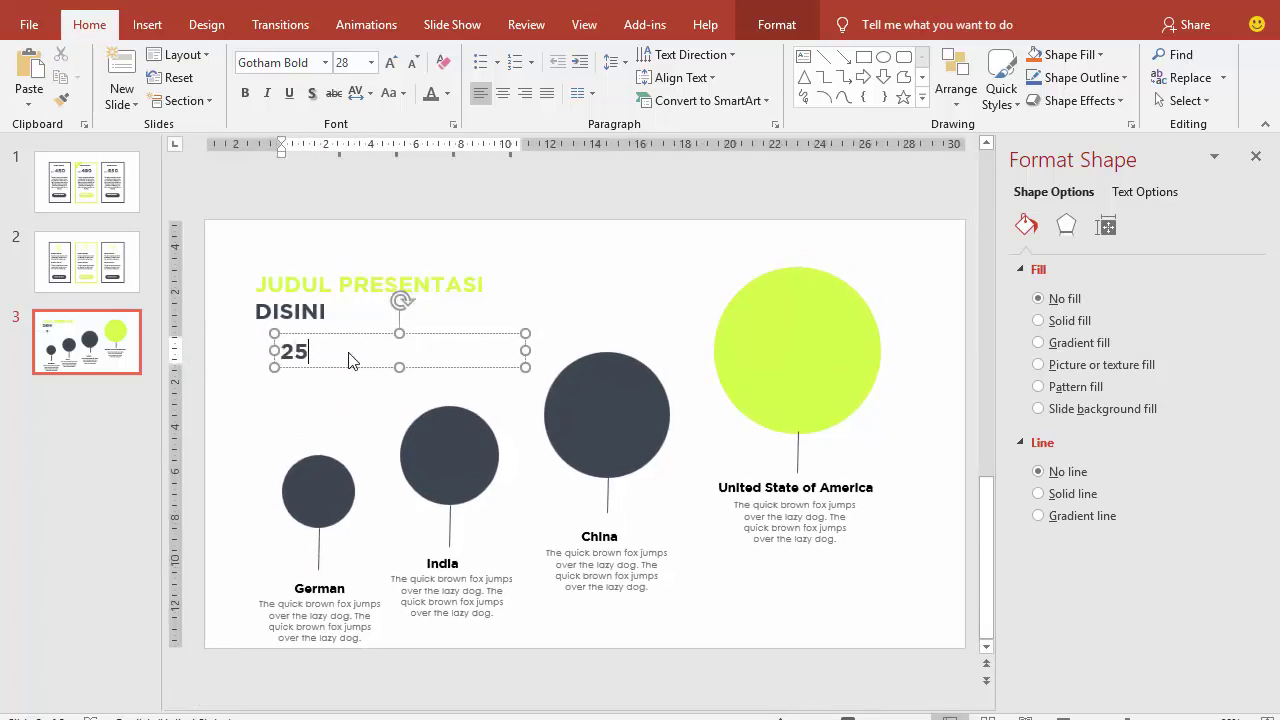
{"action": "type", "text": "M"}
{"action": "left_click_drag", "start_coordinate": [525, 349], "coordinate": [349, 351]}
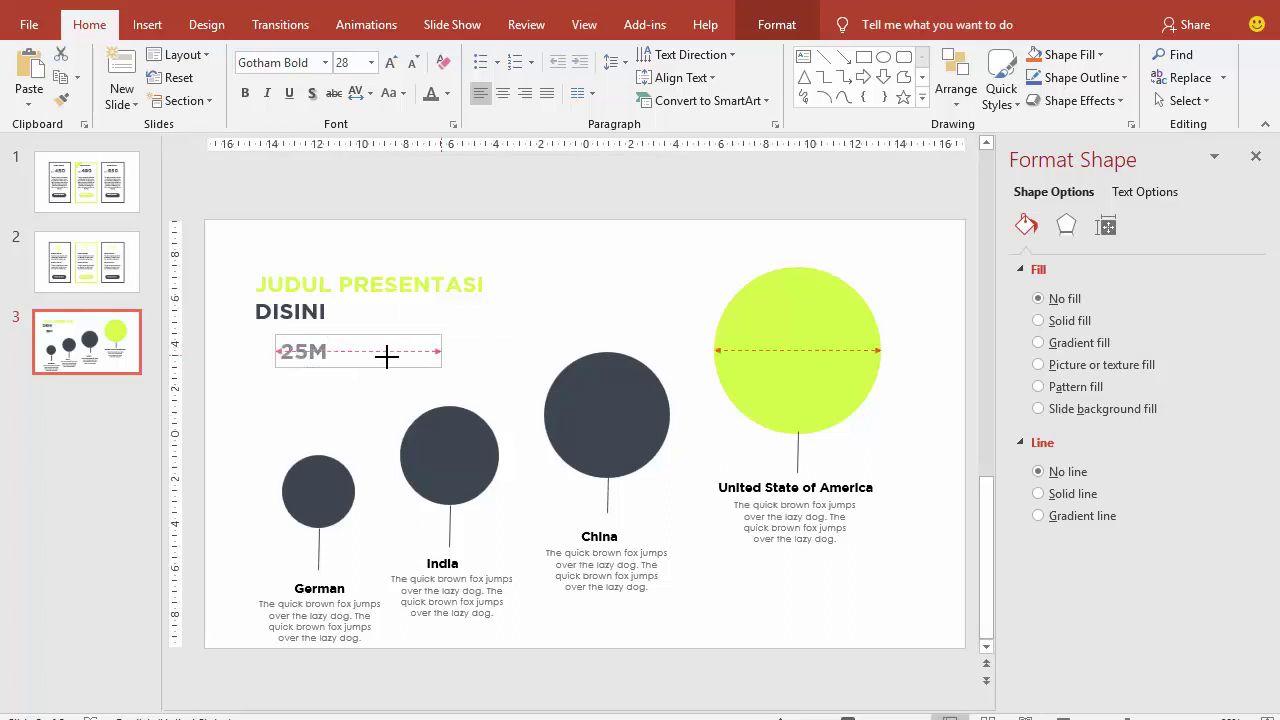
{"action": "left_click", "coordinate": [502, 93]}
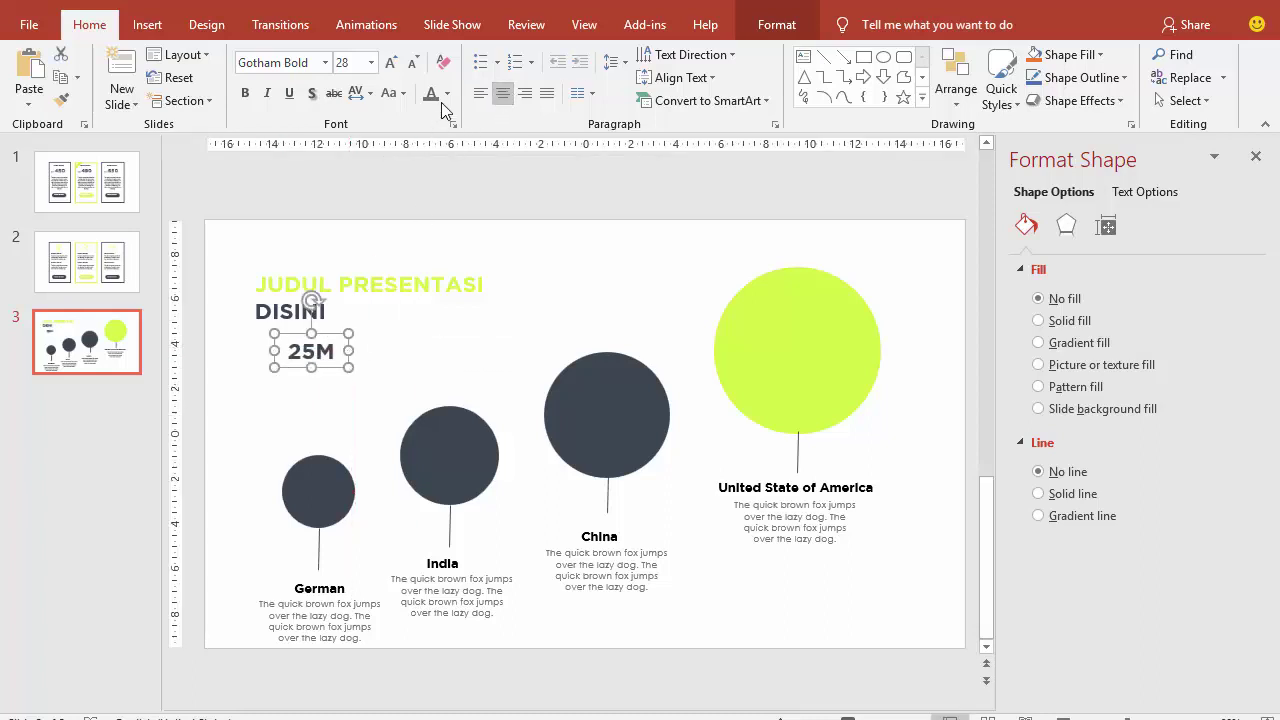
{"action": "left_click", "coordinate": [447, 93]}
{"action": "left_click", "coordinate": [434, 136]}
{"action": "left_click_drag", "start_coordinate": [325, 335], "coordinate": [352, 652]}
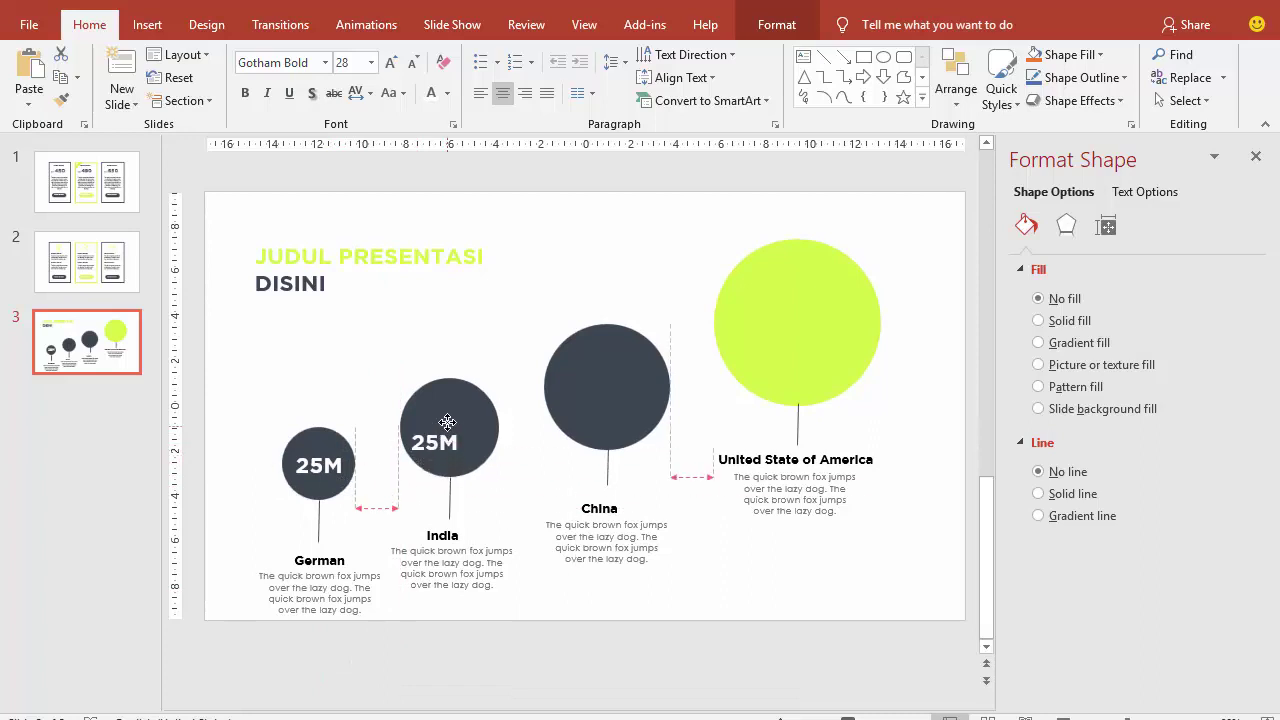
- Copy the 25M label into the India circle and change it to 45M
{"action": "left_click_drag", "start_coordinate": [367, 662], "coordinate": [463, 409]}
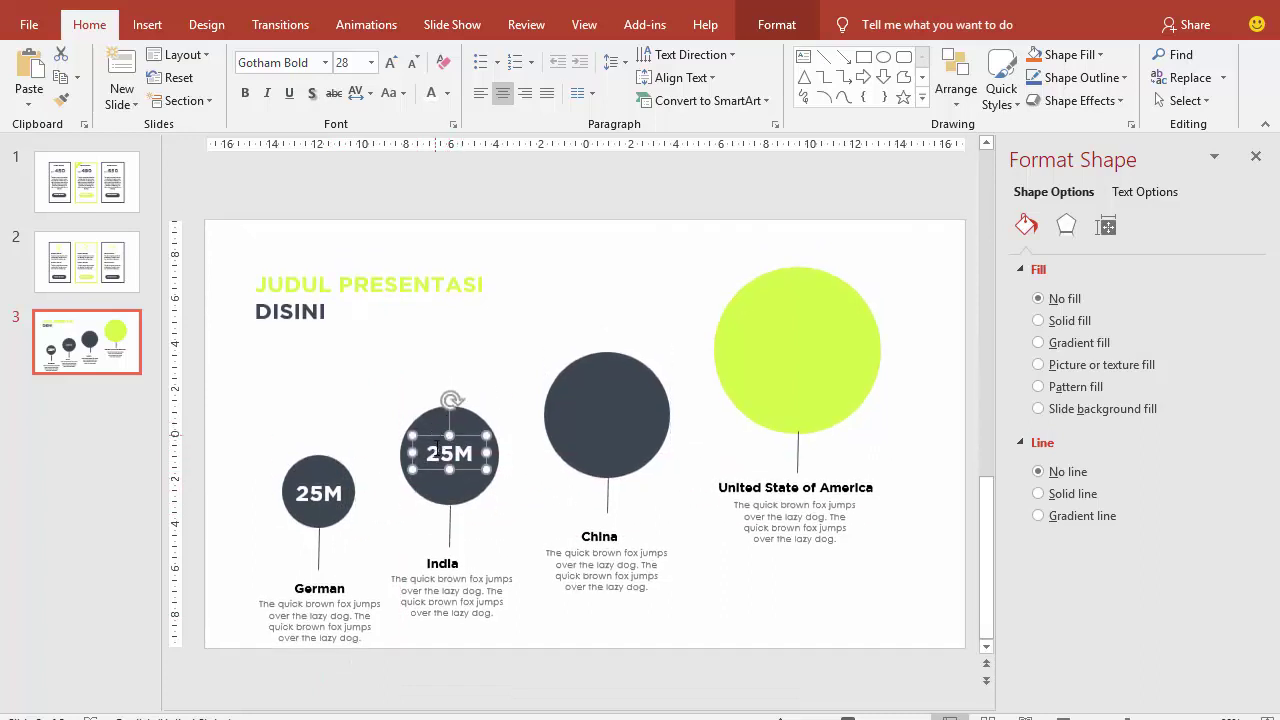
{"action": "double_click", "coordinate": [436, 455]}
{"action": "type", "text": "45M"}
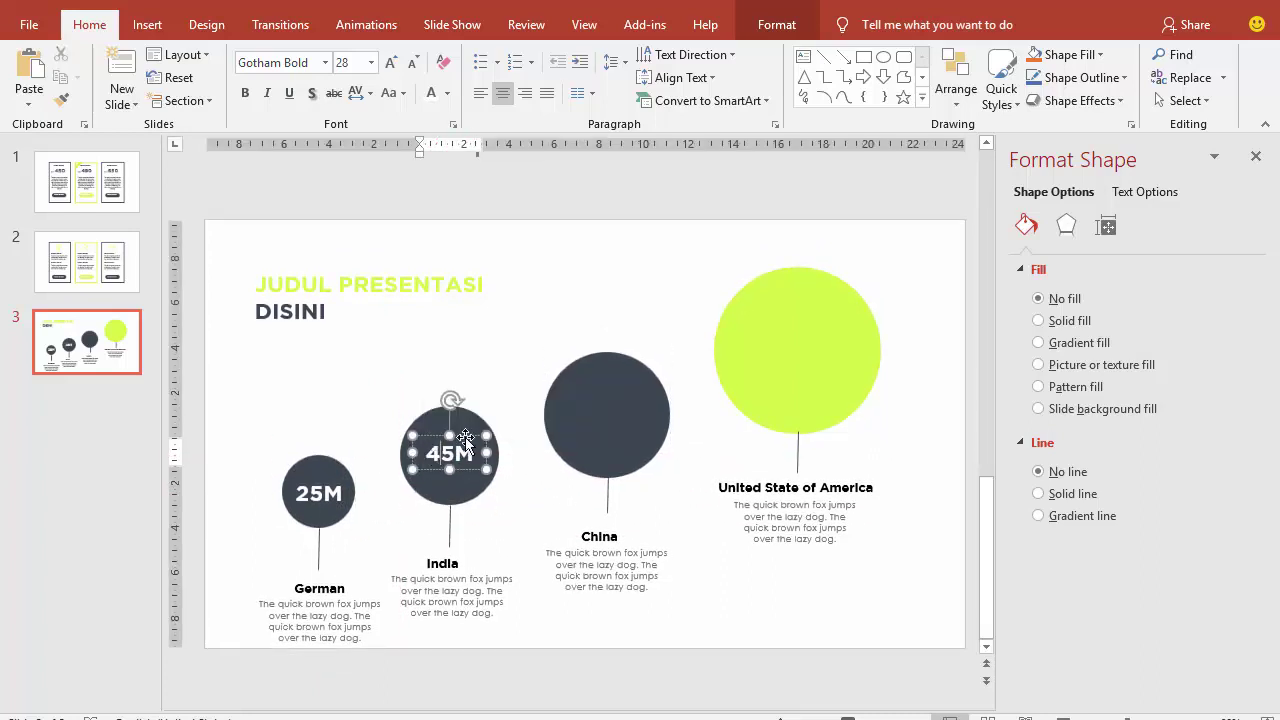
{"action": "mouse_move", "coordinate": [465, 440]}
{"action": "left_mouse_down"}
{"action": "mouse_move", "coordinate": [760, 375]}
{"action": "mouse_move", "coordinate": [744, 372]}
{"action": "mouse_move", "coordinate": [821, 322]}
{"action": "left_mouse_up"}
- Change the China and lime circle values to 75M and 125M, then play the slide show
{"action": "left_click", "coordinate": [568, 420]}
{"action": "type", "text": "75M"}
{"action": "left_click", "coordinate": [758, 372]}
{"action": "type", "text": "125M"}
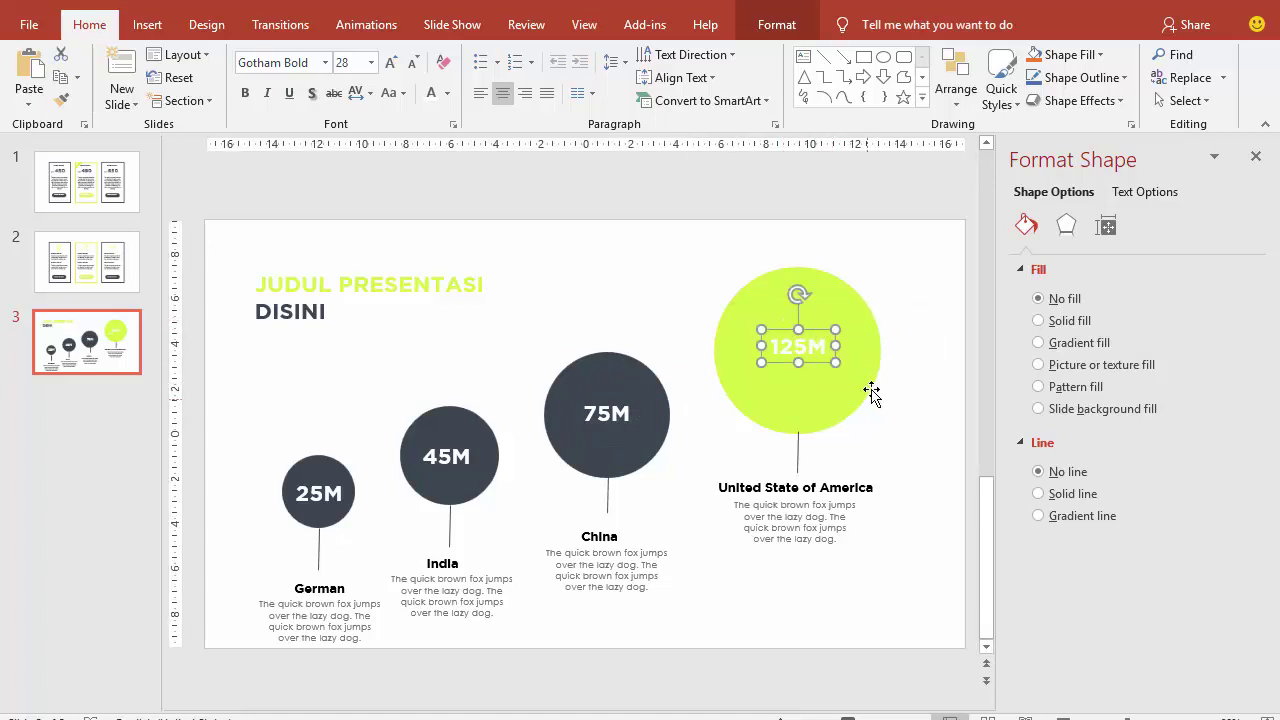
{"action": "left_click", "coordinate": [929, 327]}
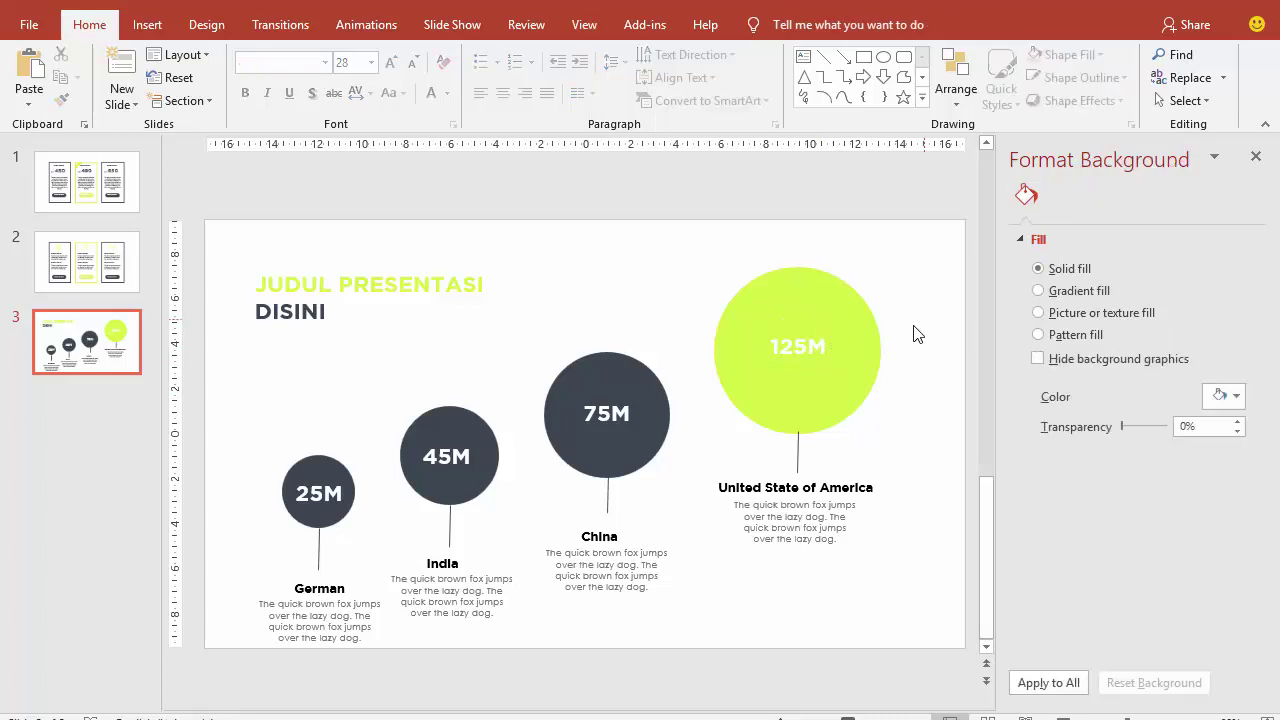
{"action": "left_click", "coordinate": [1058, 716]}
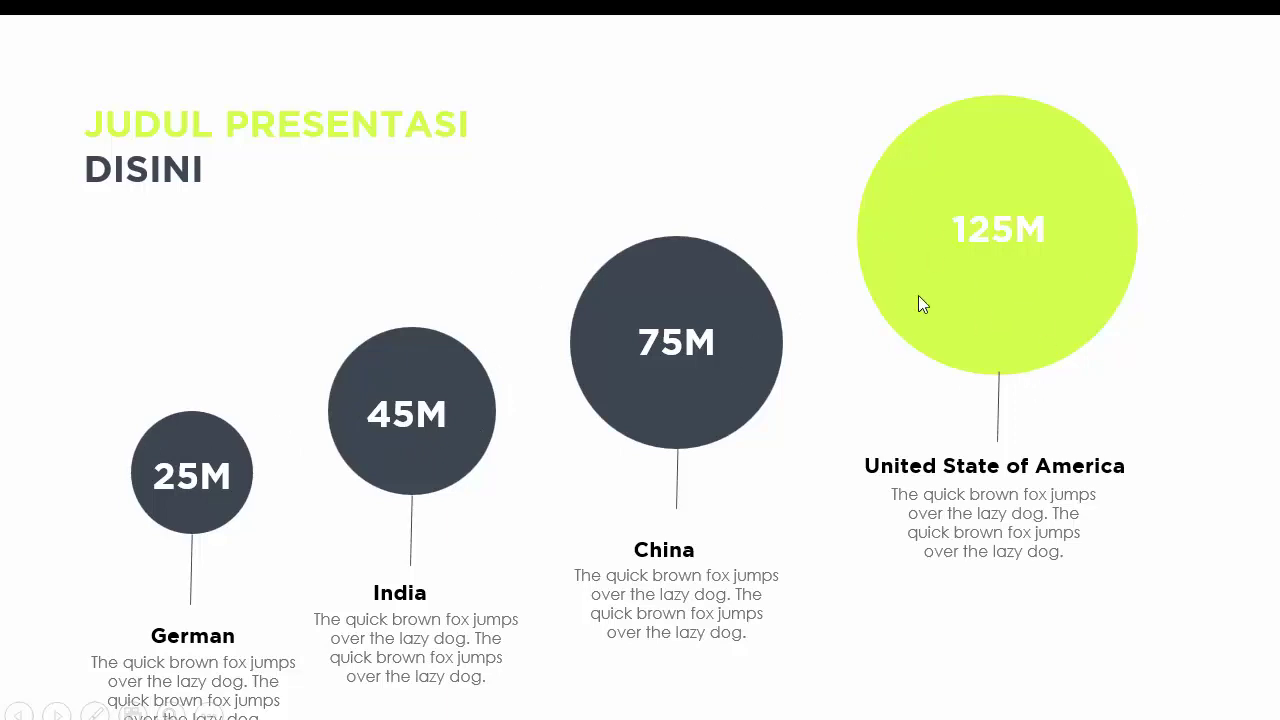
- Leave the slideshow, add a new slide 4 after the circle chart, and delete both placeholders
{"action": "key", "text": "Escape"}
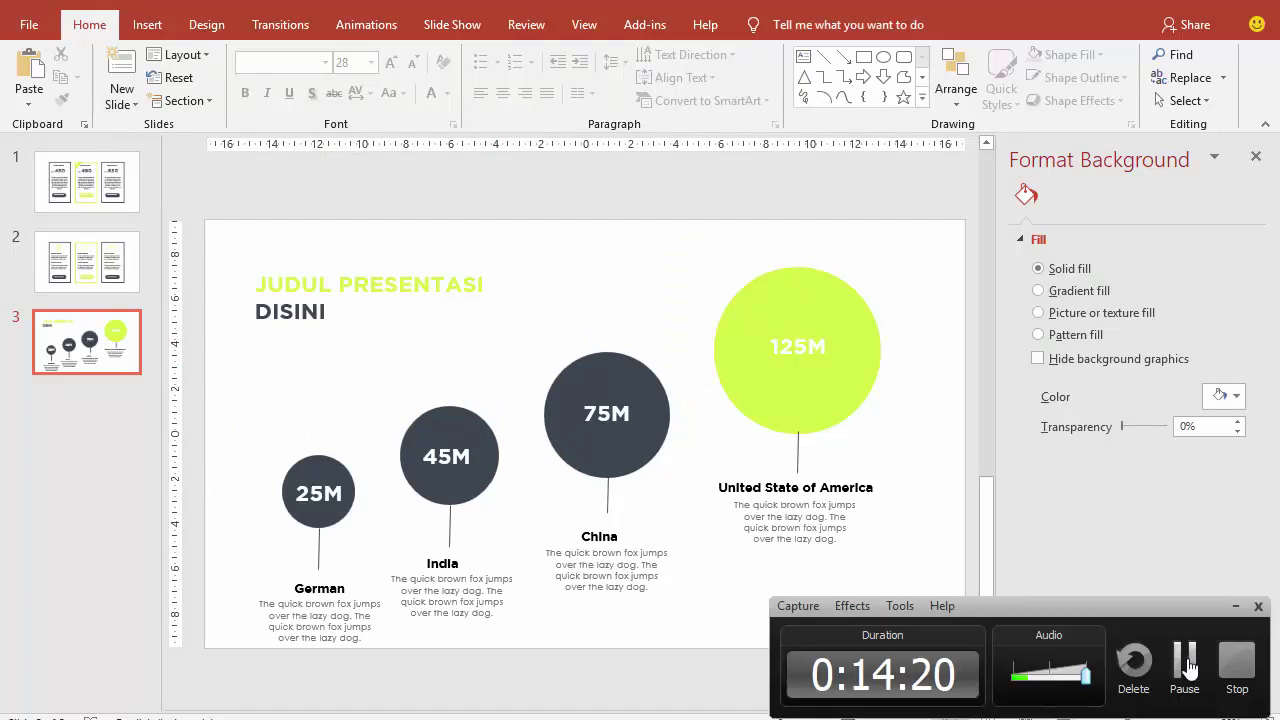
{"action": "right_click", "coordinate": [81, 415]}
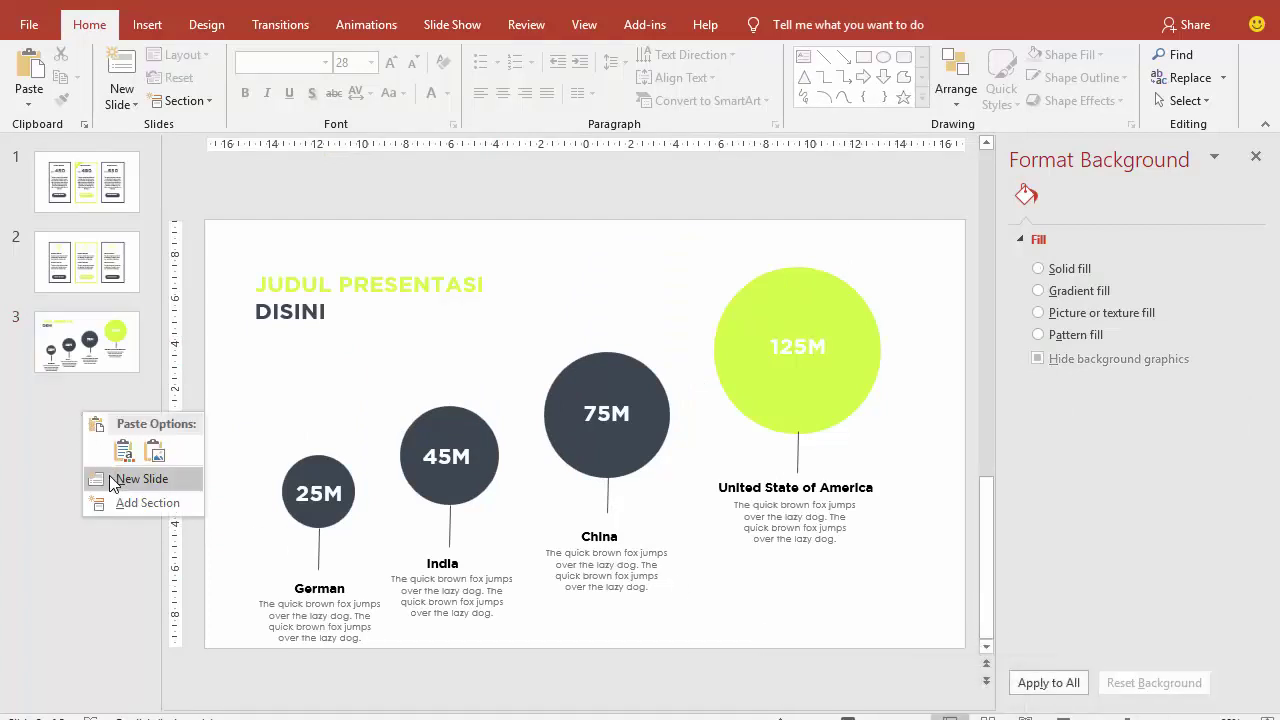
{"action": "left_click", "coordinate": [108, 477]}
{"action": "left_click", "coordinate": [259, 297]}
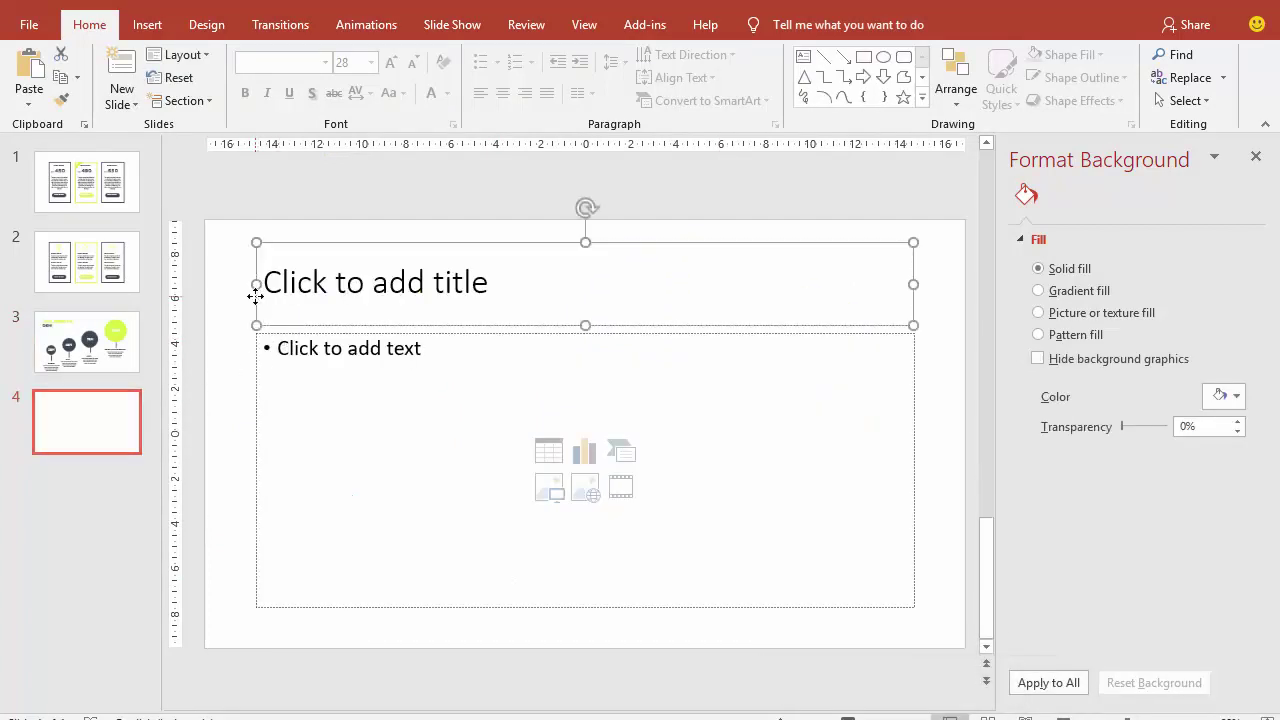
{"action": "key", "text": "Delete"}
{"action": "left_click", "coordinate": [296, 333]}
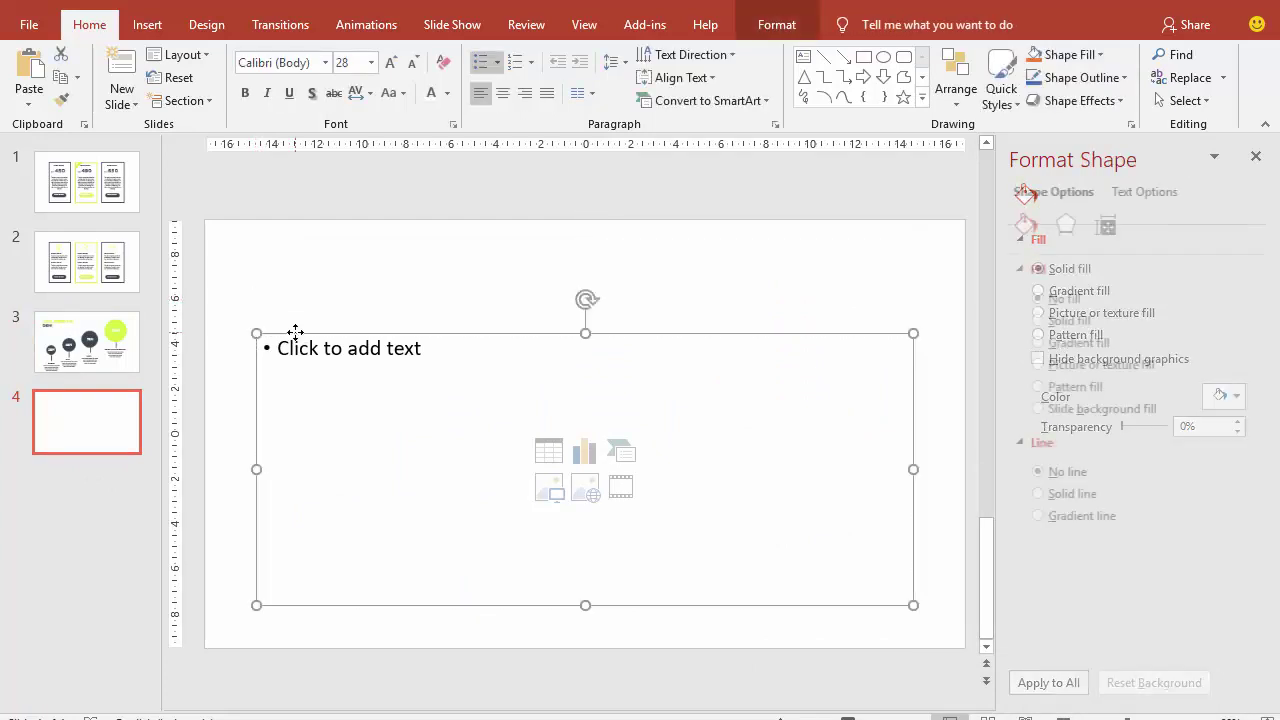
{"action": "key", "text": "Delete"}
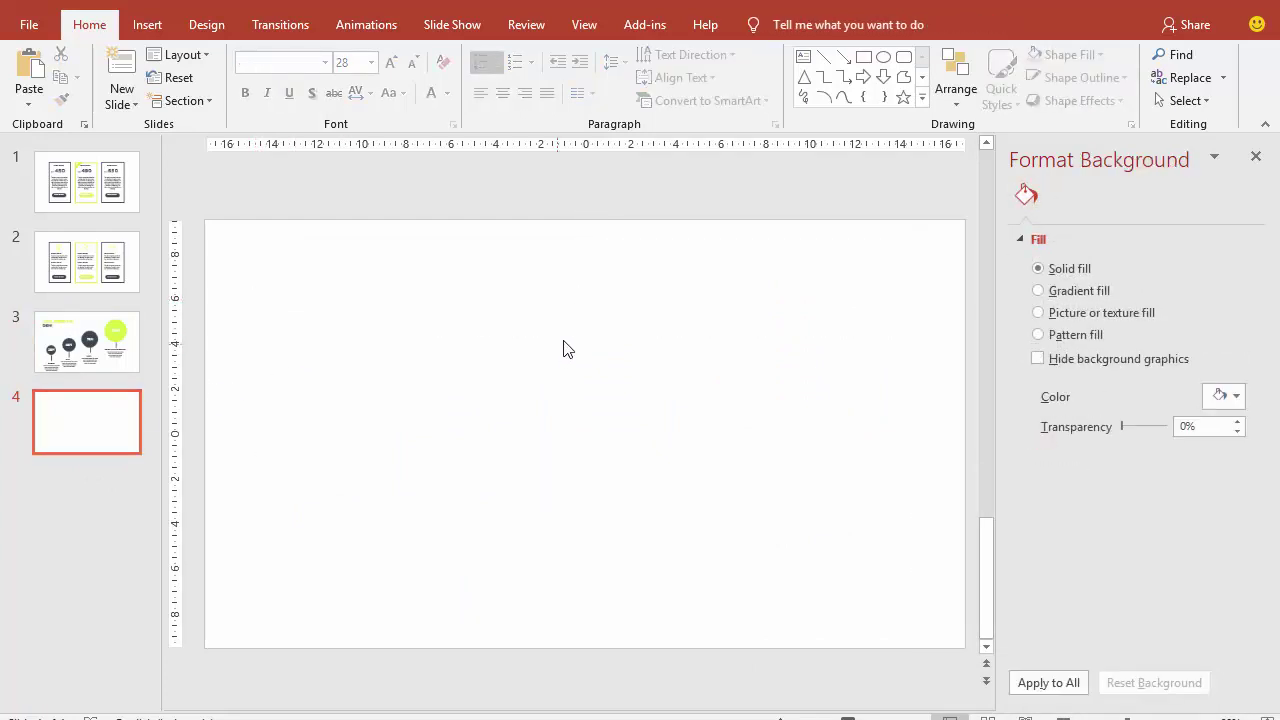
{"action": "left_click", "coordinate": [147, 24]}
- Draw a centred circle with no outline and a dark slate grey fill
{"action": "left_click", "coordinate": [366, 72]}
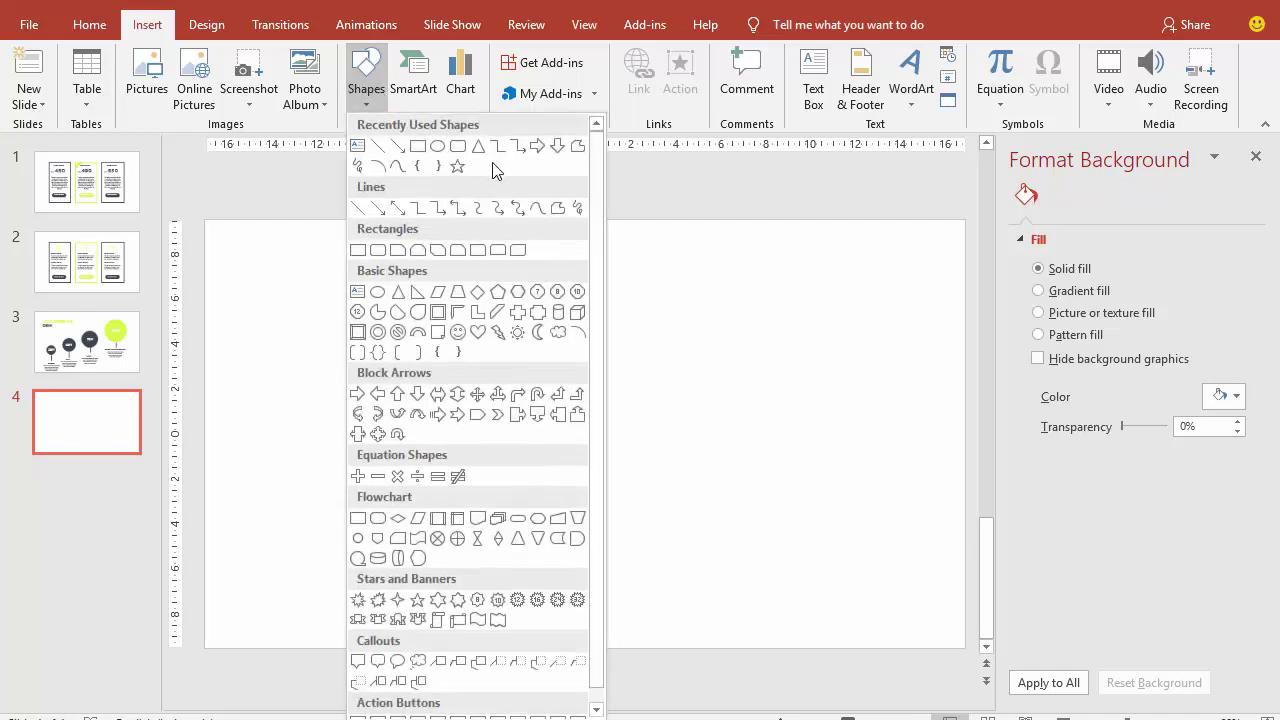
{"action": "left_click", "coordinate": [437, 146]}
{"action": "left_click_drag", "start_coordinate": [528, 364], "coordinate": [706, 477]}
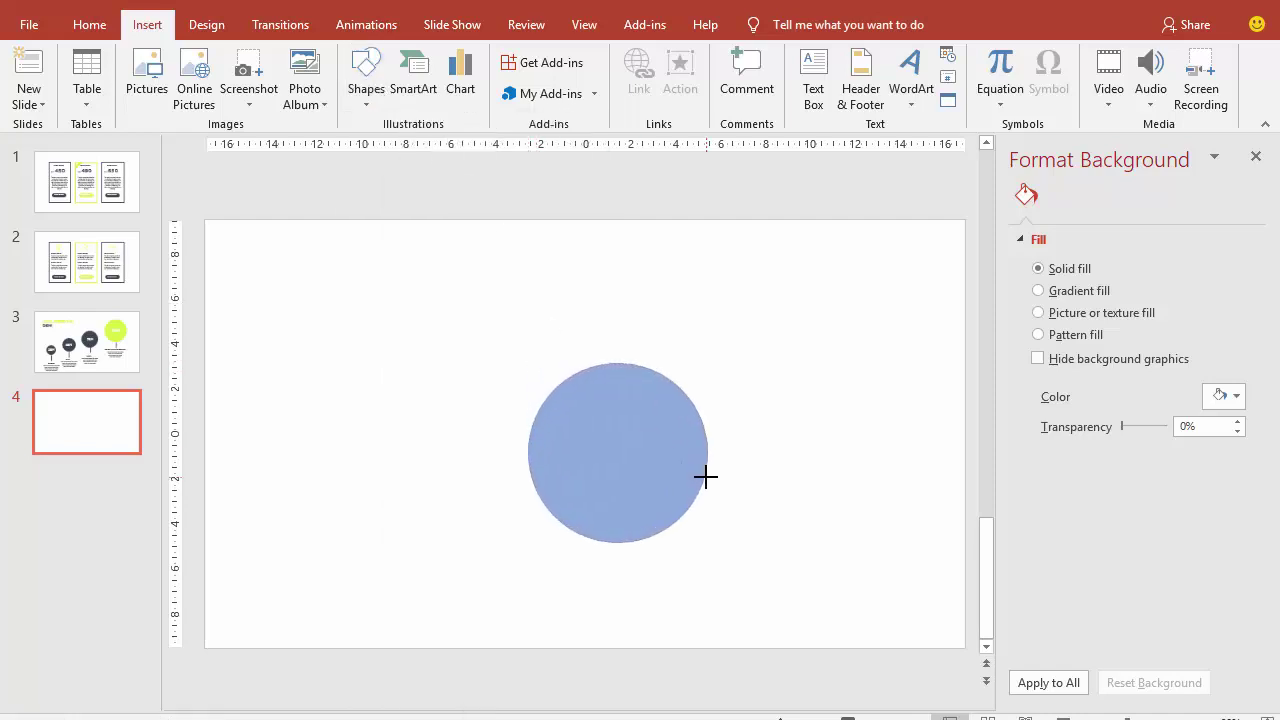
{"action": "left_click_drag", "start_coordinate": [640, 446], "coordinate": [621, 427]}
{"action": "left_click", "coordinate": [1038, 539]}
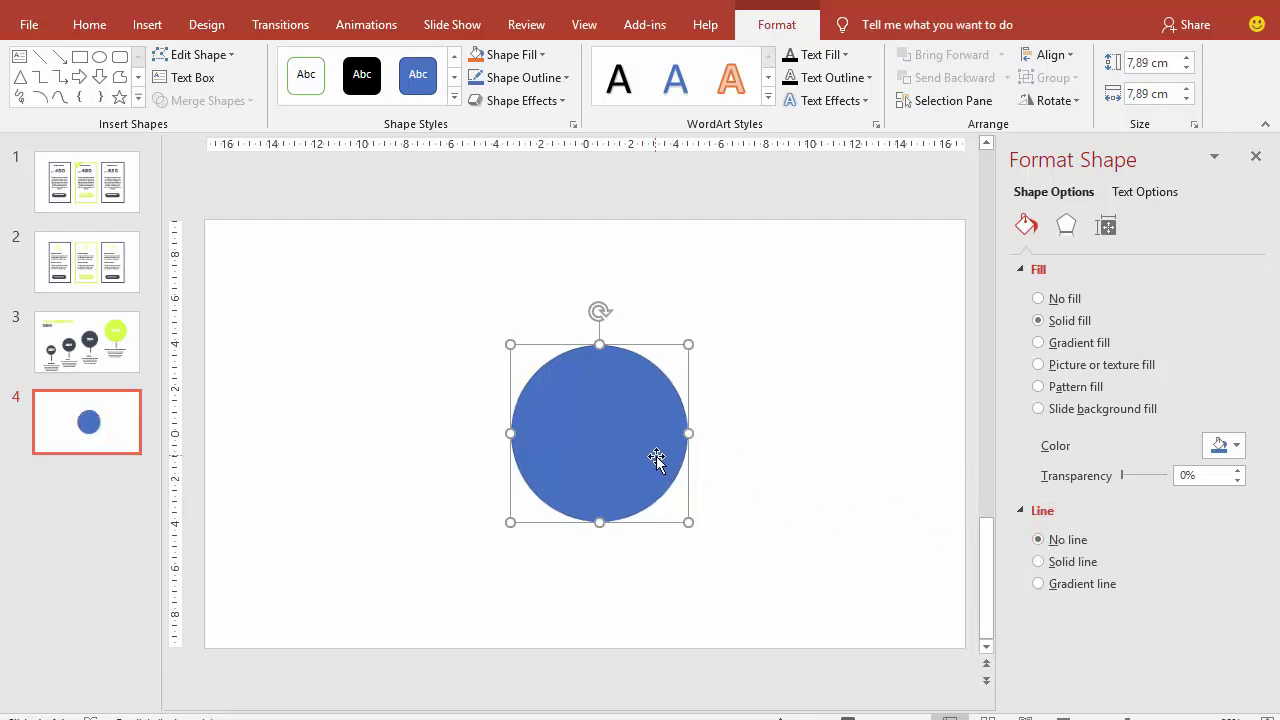
{"action": "left_click", "coordinate": [1222, 447]}
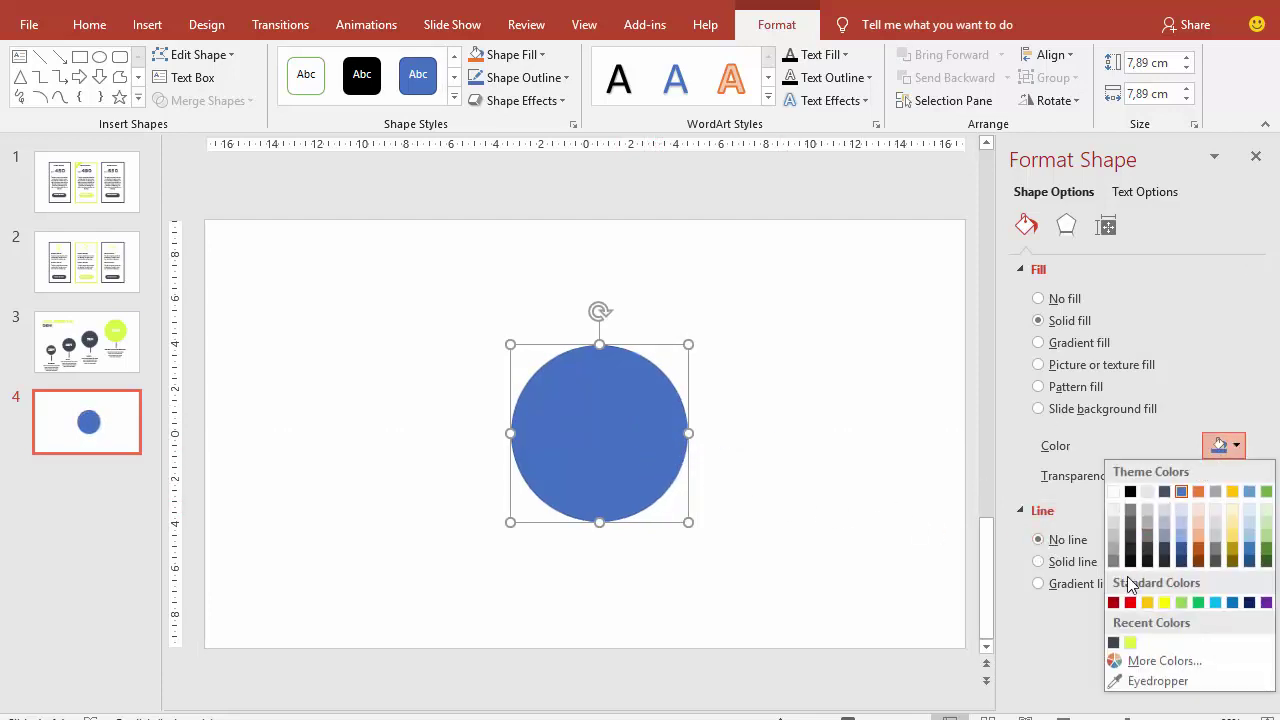
{"action": "left_click", "coordinate": [1114, 642]}
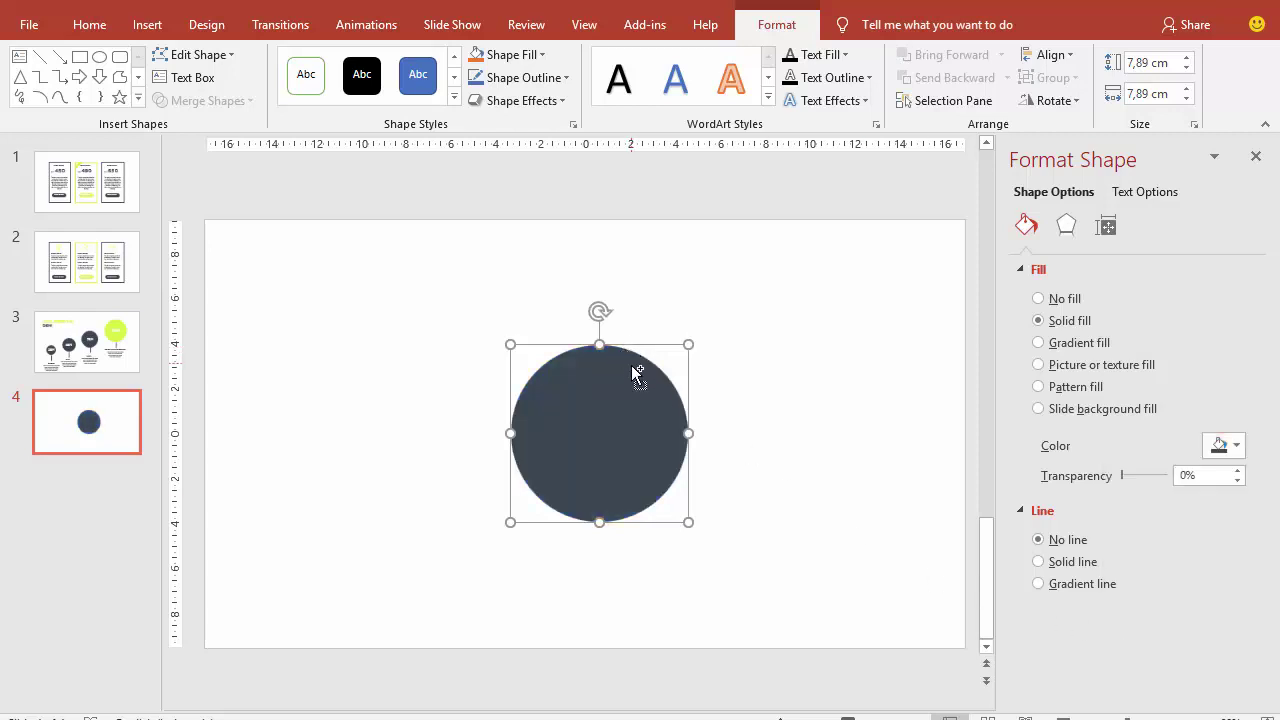
- Add a 5.89 cm lime copy overlapping the left side, made 30% transparent
{"action": "left_click_drag", "start_coordinate": [634, 408], "coordinate": [486, 408]}
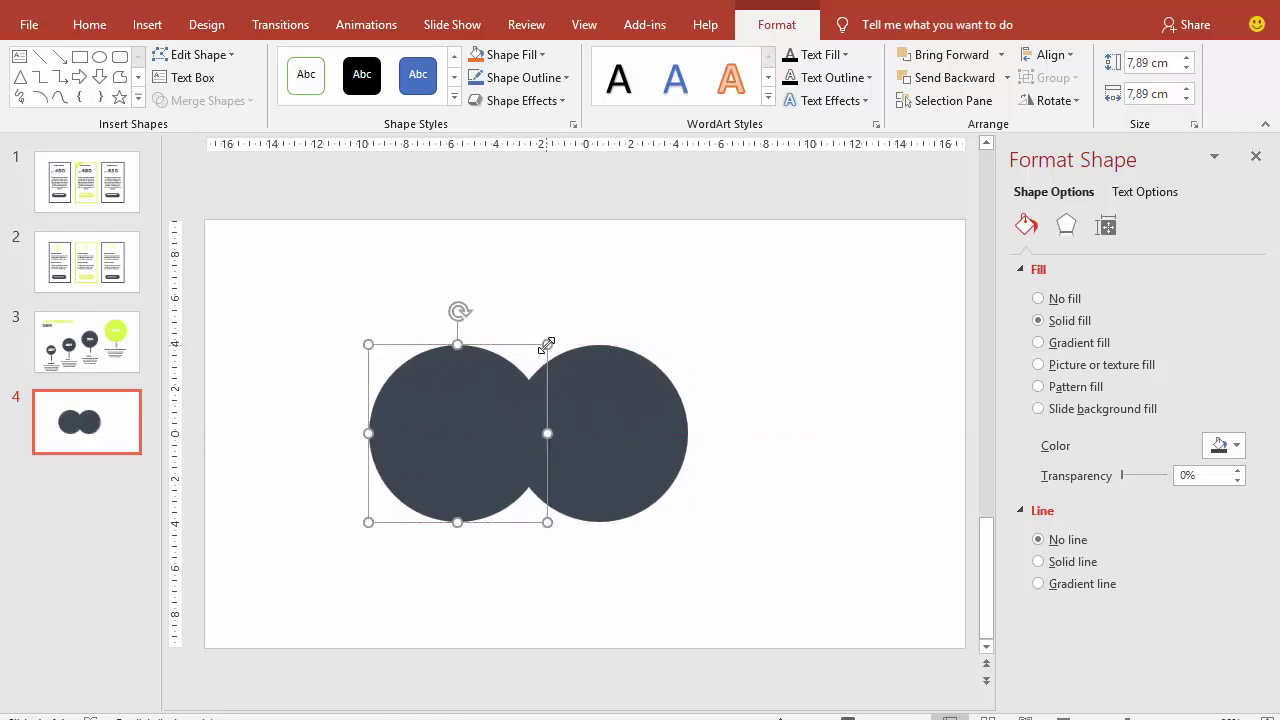
{"action": "left_click_drag", "start_coordinate": [547, 344], "coordinate": [502, 389]}
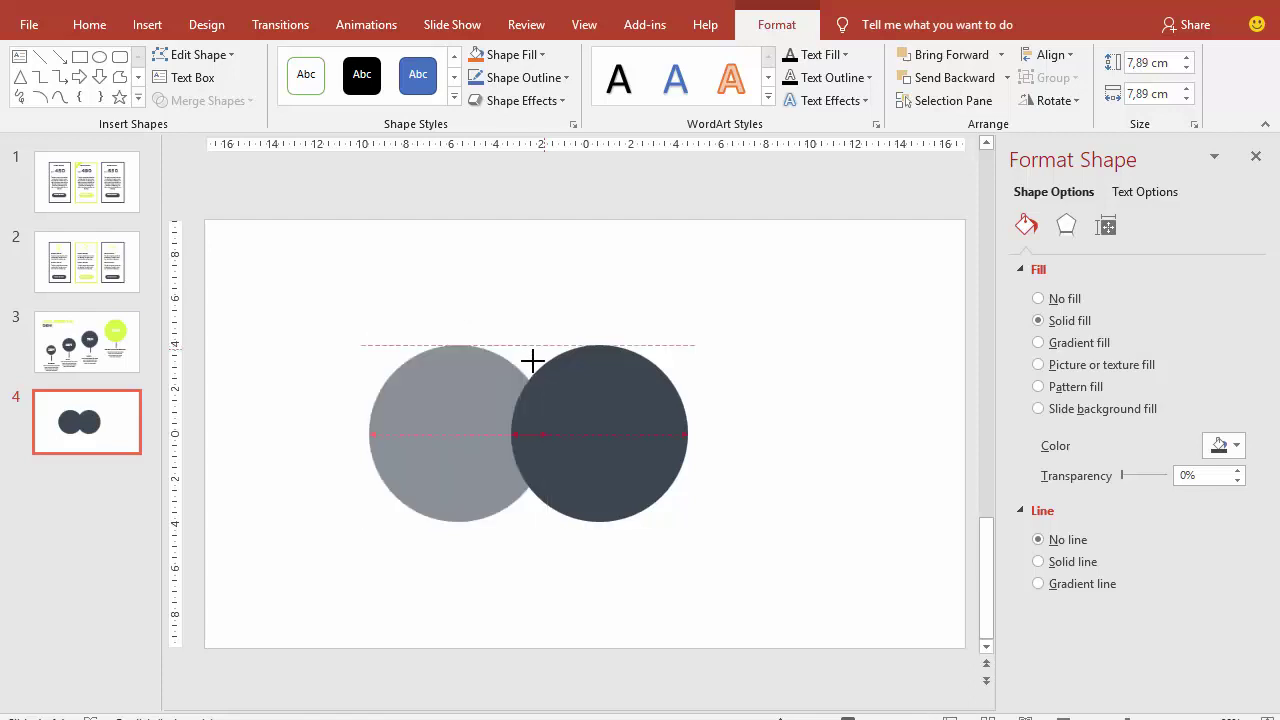
{"action": "left_click", "coordinate": [1224, 445]}
{"action": "left_click", "coordinate": [1128, 637]}
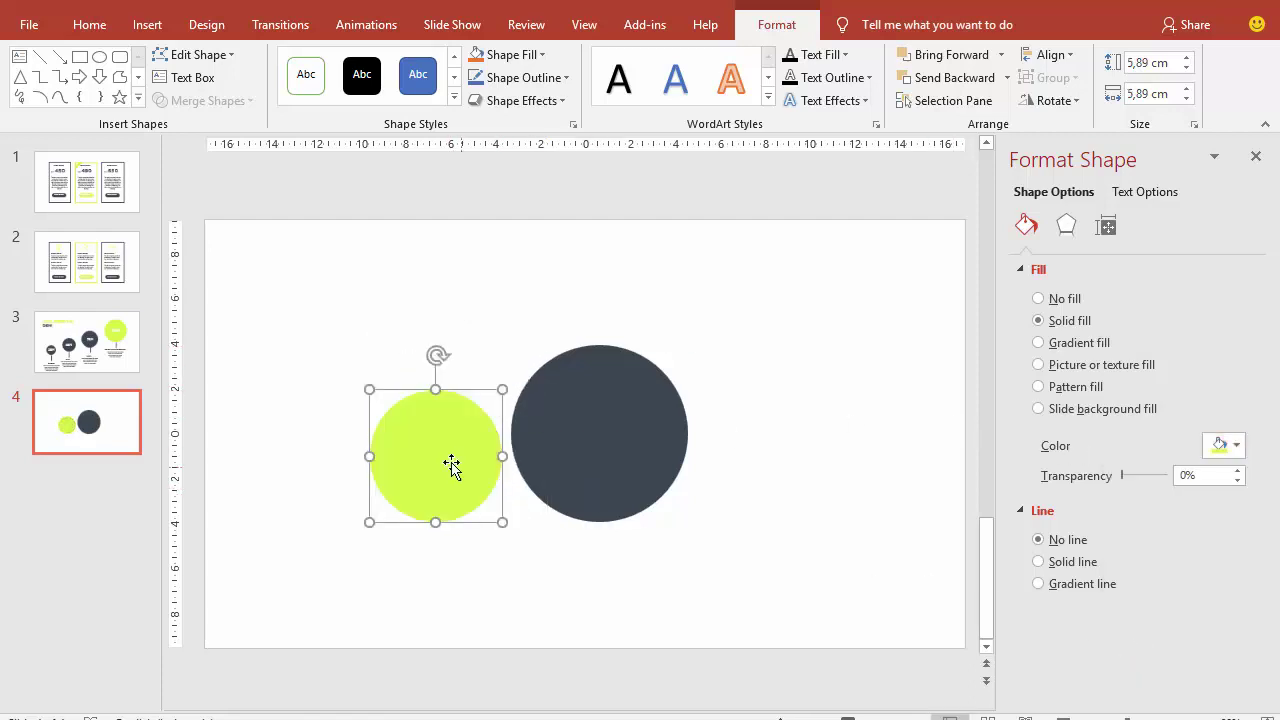
{"action": "left_click_drag", "start_coordinate": [450, 462], "coordinate": [484, 447]}
{"action": "left_click_drag", "start_coordinate": [1122, 476], "coordinate": [1139, 476]}
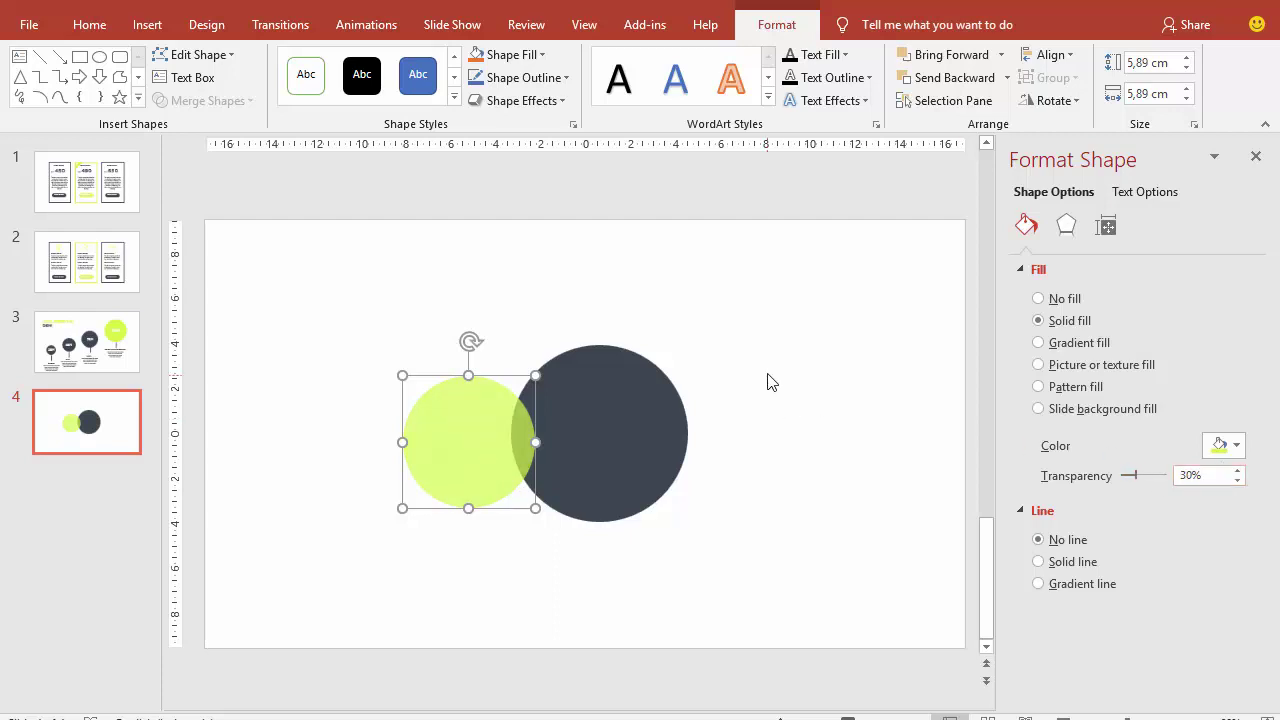
- Add a 4.94 cm grey circle further left, lined up with the others
{"action": "left_click_drag", "start_coordinate": [491, 411], "coordinate": [480, 422]}
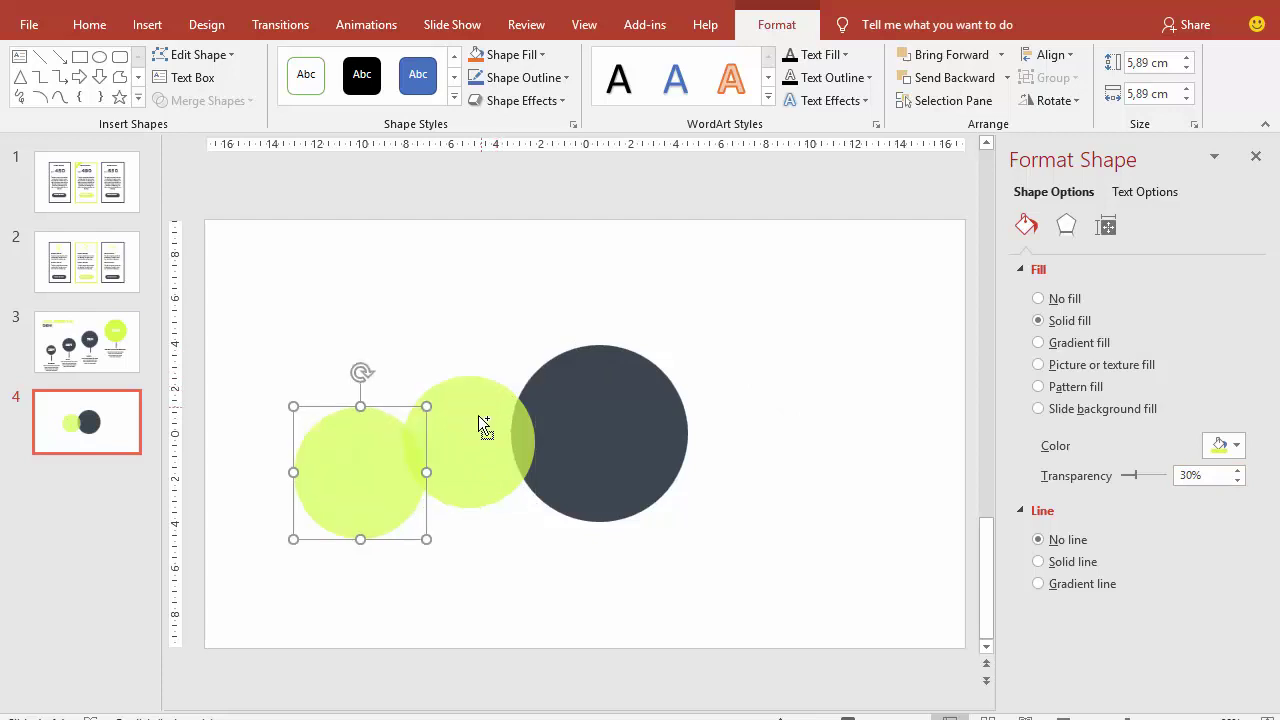
{"action": "left_click_drag", "start_coordinate": [389, 463], "coordinate": [370, 424]}
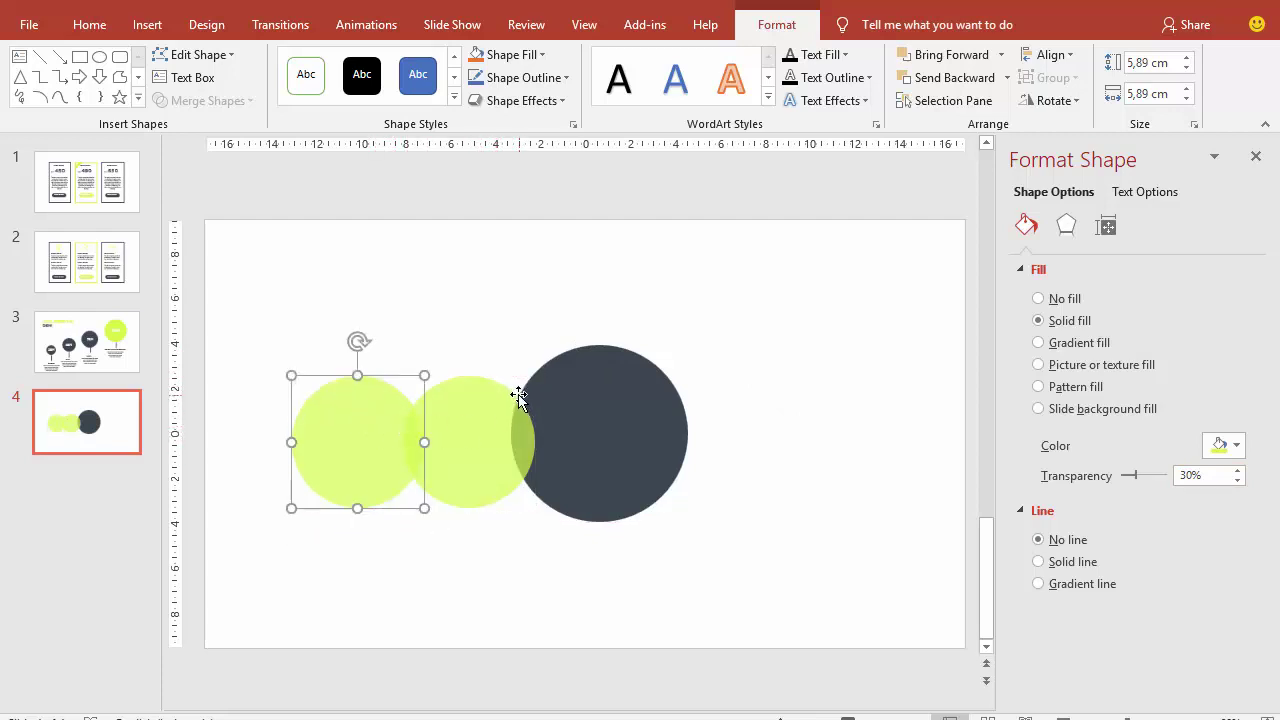
{"action": "left_click_drag", "start_coordinate": [424, 375], "coordinate": [395, 419]}
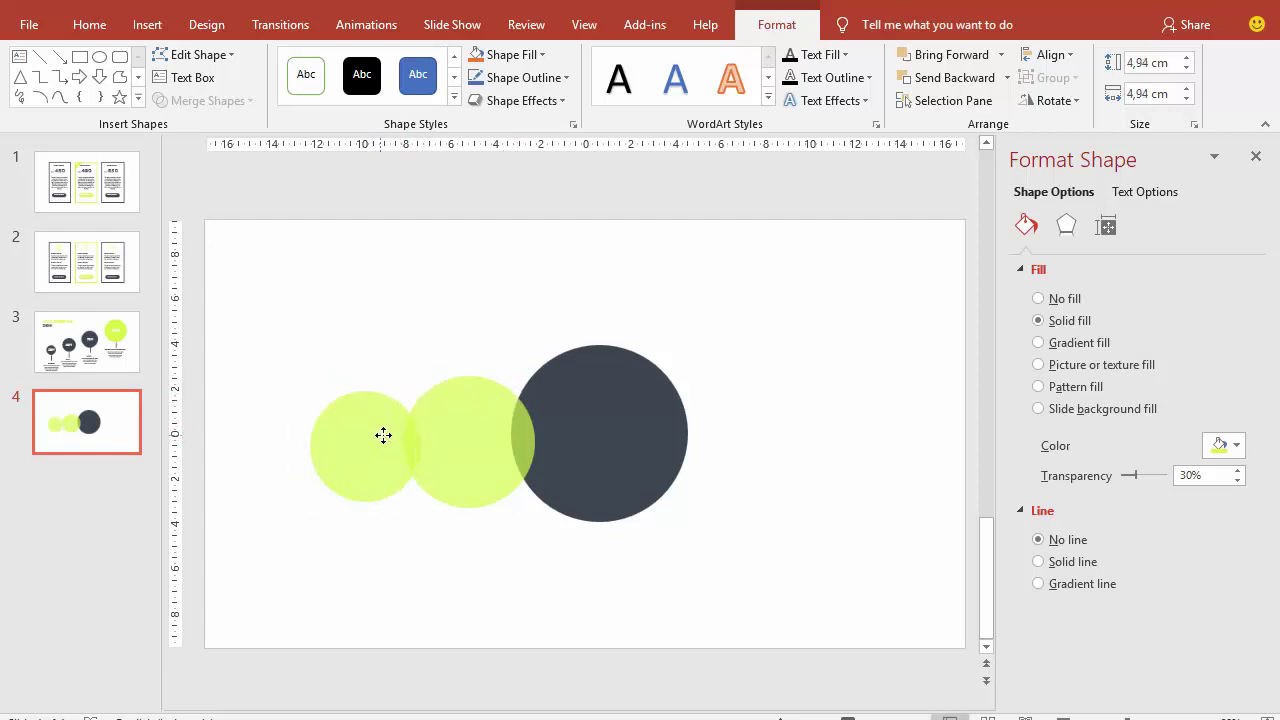
{"action": "left_click", "coordinate": [1209, 449]}
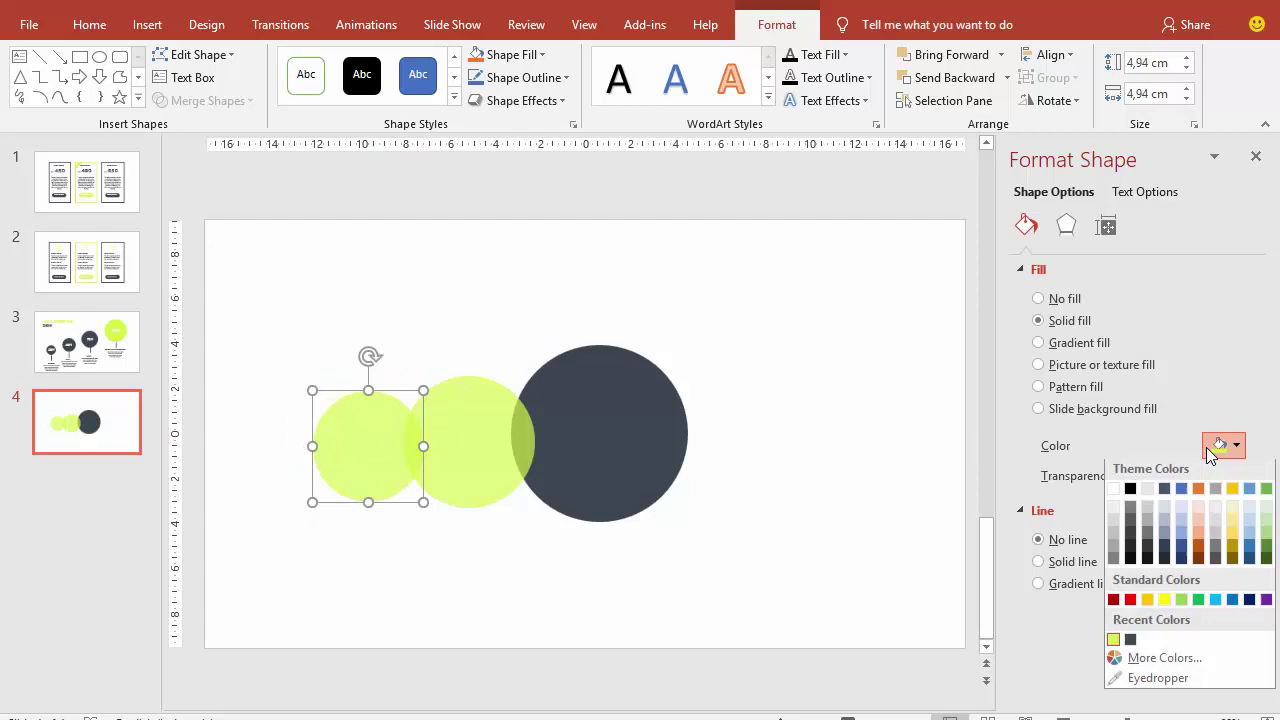
{"action": "left_click", "coordinate": [1130, 639]}
- Mirror the grey and lime pair onto the right side of the dark circle
{"action": "left_click", "coordinate": [483, 448], "text": "shift"}
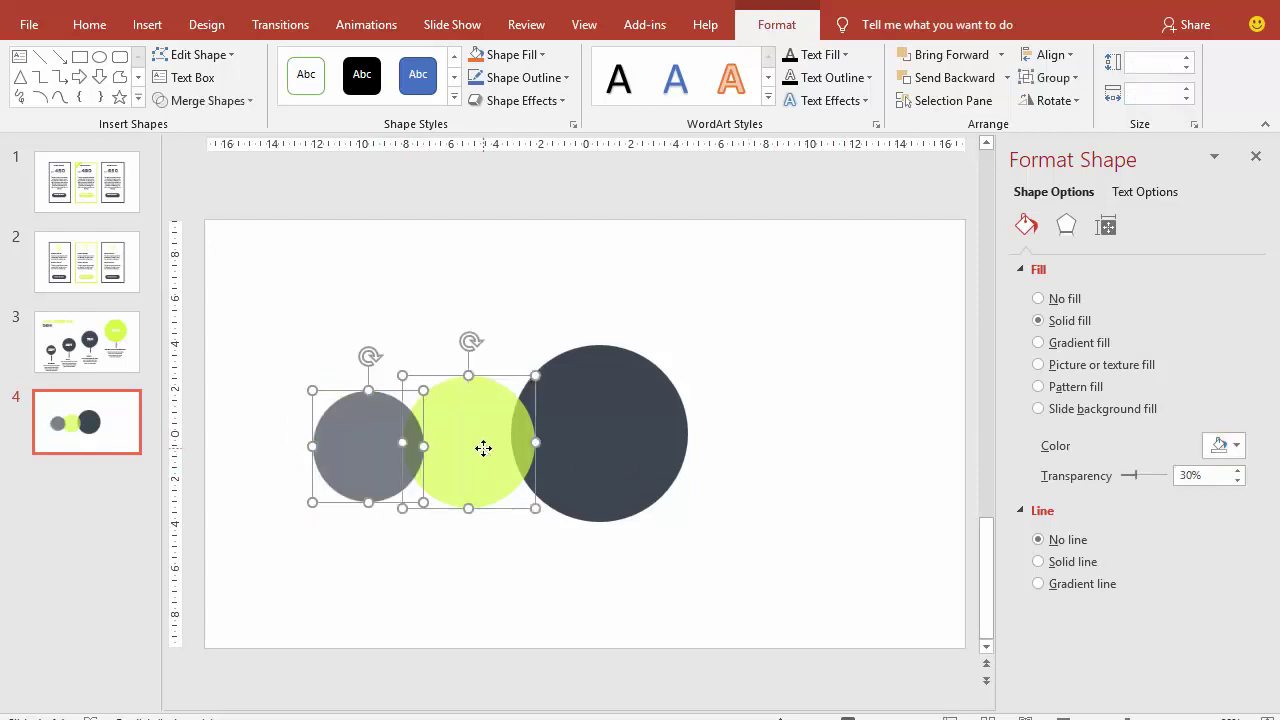
{"action": "left_click_drag", "start_coordinate": [492, 458], "coordinate": [746, 436]}
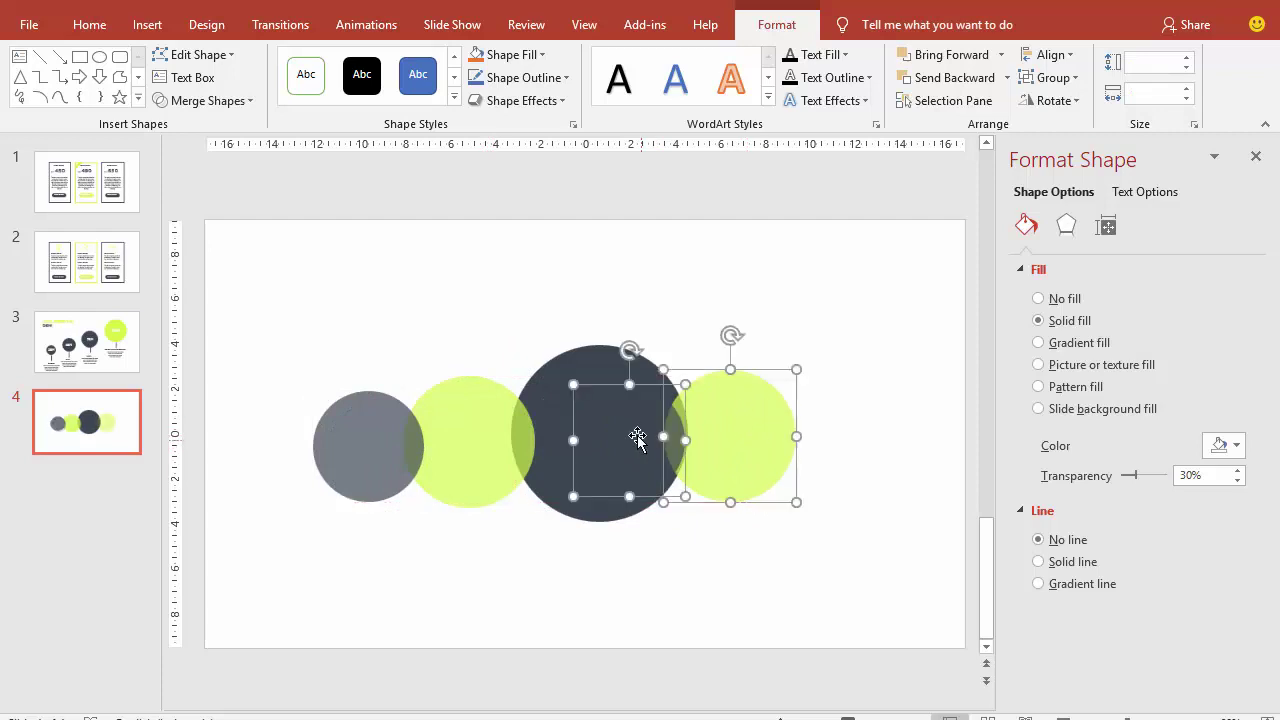
{"action": "left_click", "coordinate": [754, 326]}
{"action": "mouse_move", "coordinate": [649, 420]}
{"action": "left_mouse_down"}
{"action": "mouse_move", "coordinate": [841, 427]}
{"action": "mouse_move", "coordinate": [831, 424]}
{"action": "left_mouse_up"}
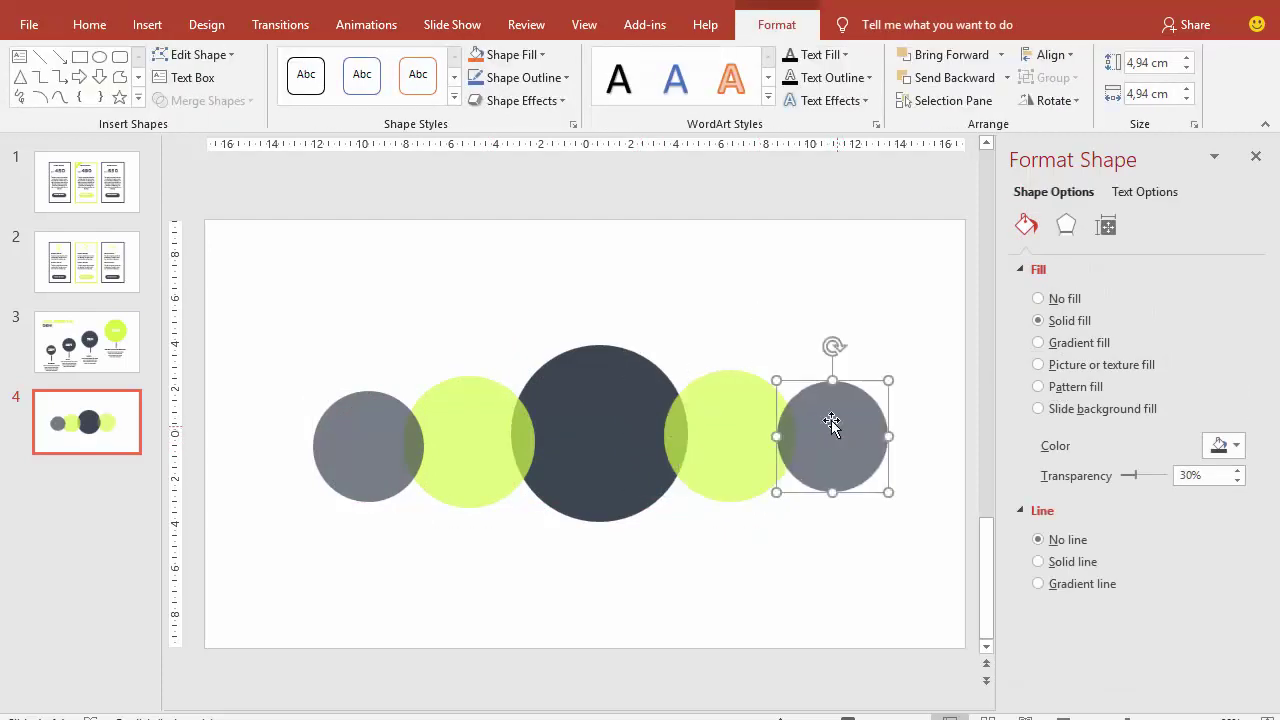
{"action": "left_click", "coordinate": [752, 341]}
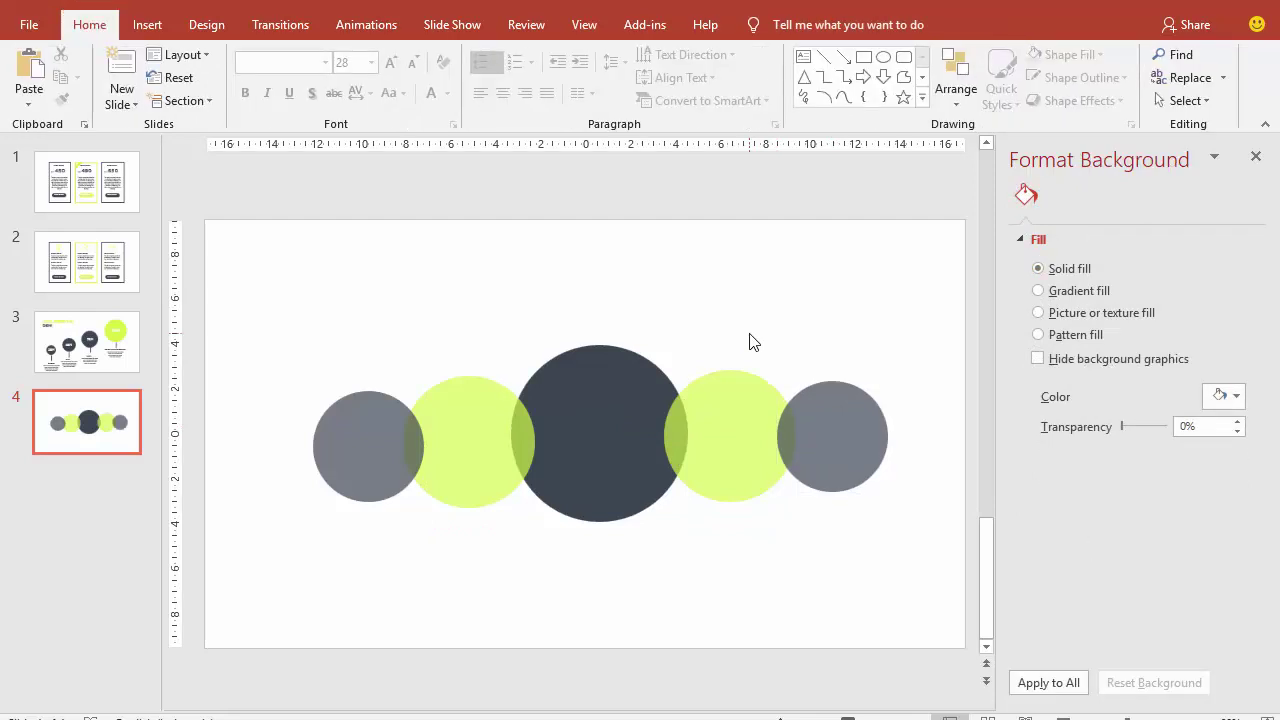
- Select all five circles and align their middles on one horizontal line
{"action": "left_click", "coordinate": [380, 440]}
{"action": "left_click", "coordinate": [516, 439], "text": "shift"}
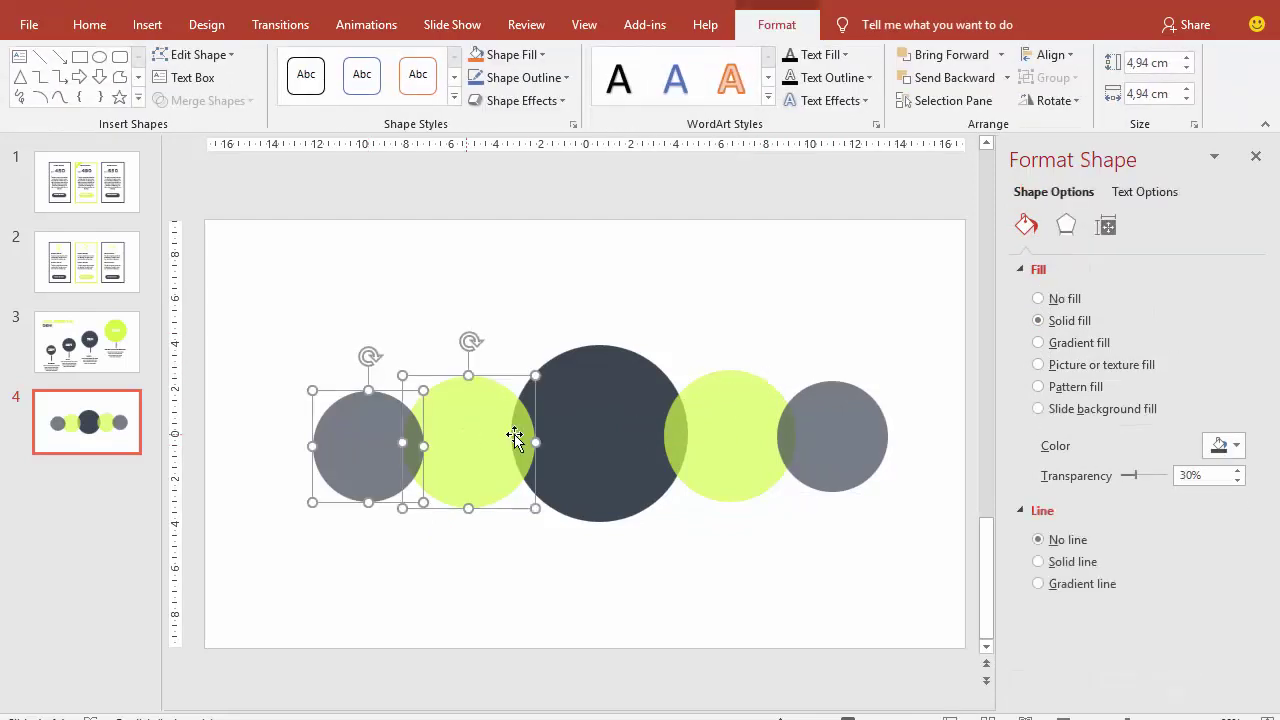
{"action": "left_click", "coordinate": [657, 425], "text": "shift"}
{"action": "left_click", "coordinate": [735, 430], "text": "shift"}
{"action": "left_click", "coordinate": [840, 425], "text": "shift"}
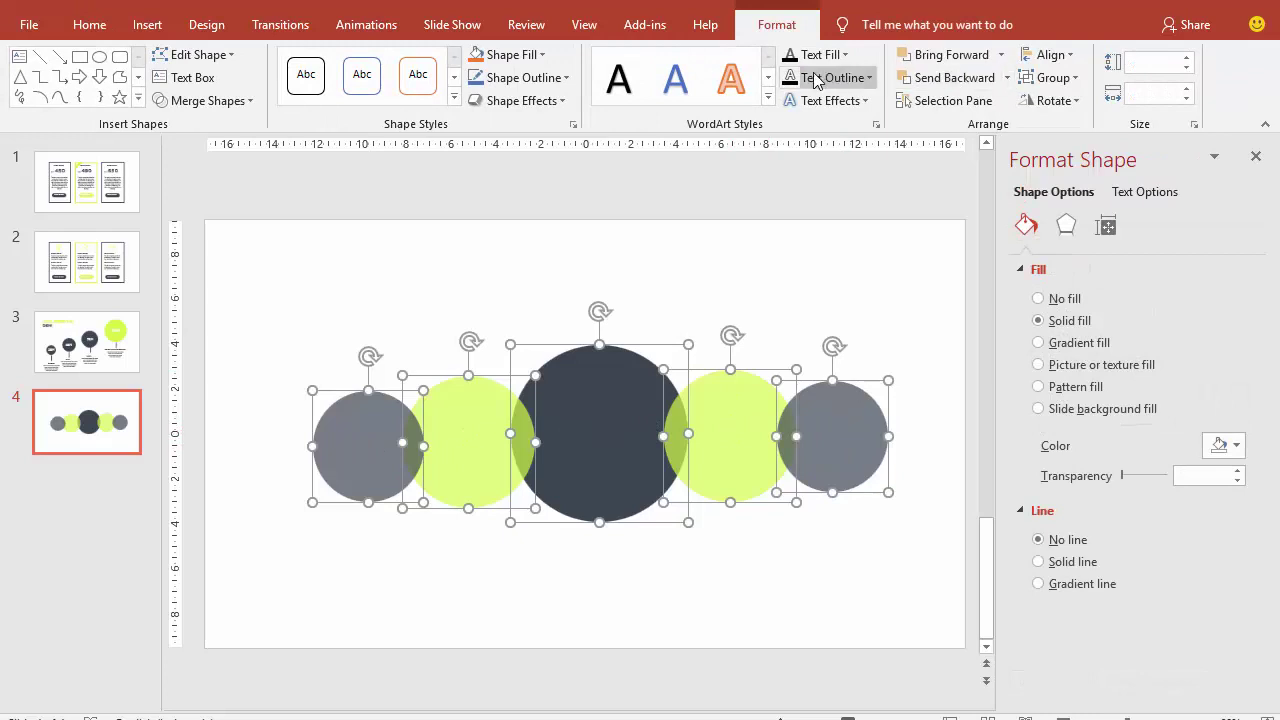
{"action": "left_click", "coordinate": [1040, 56]}
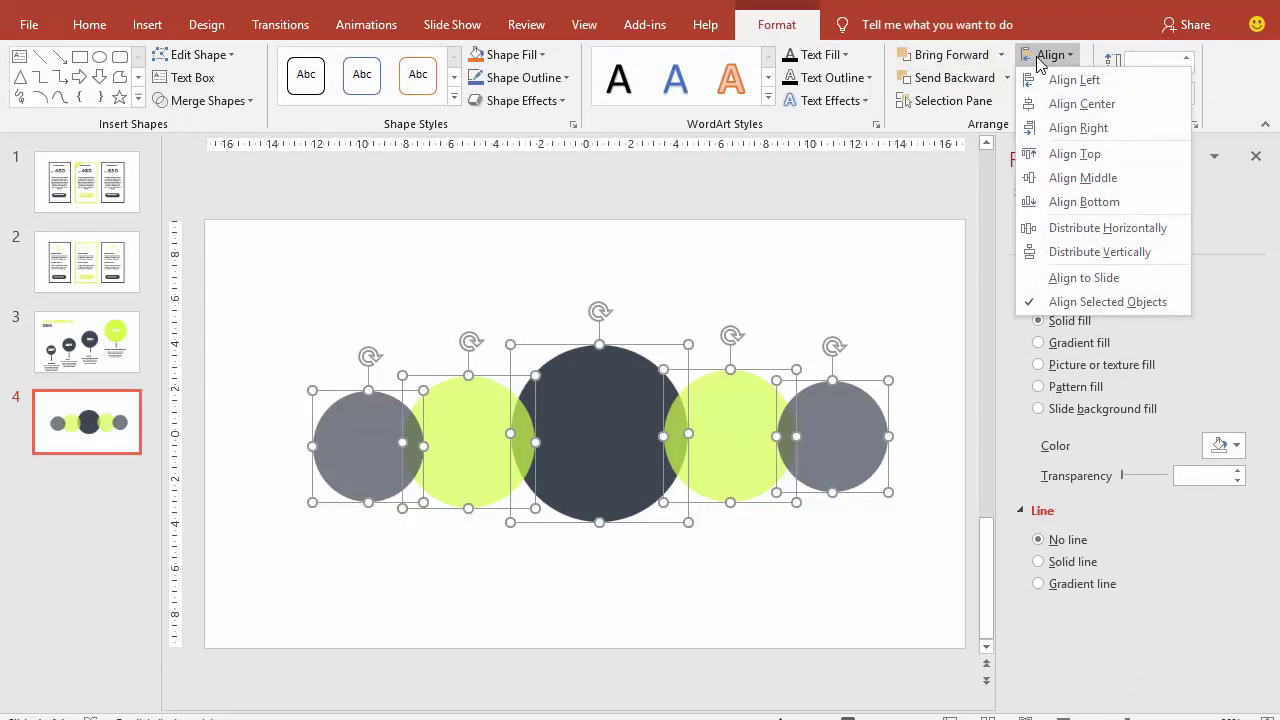
{"action": "left_click", "coordinate": [1064, 106]}
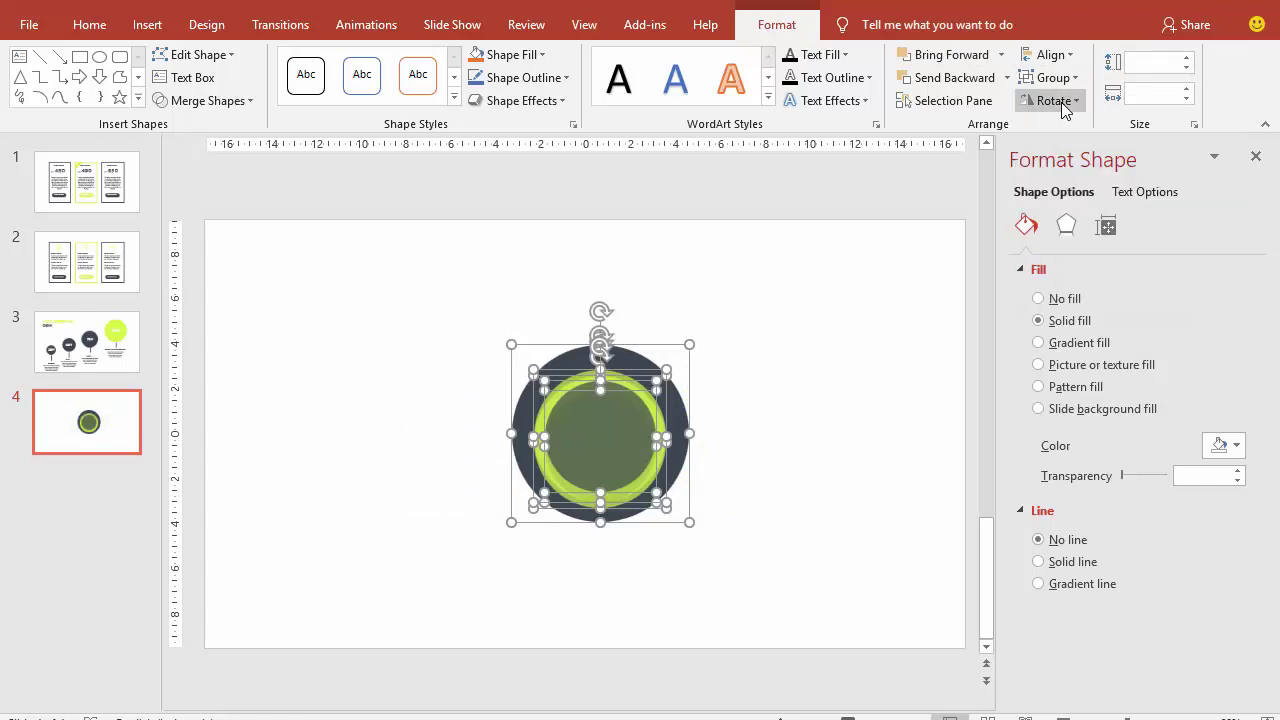
{"action": "key", "text": "ctrl+z"}
{"action": "left_click", "coordinate": [1069, 62]}
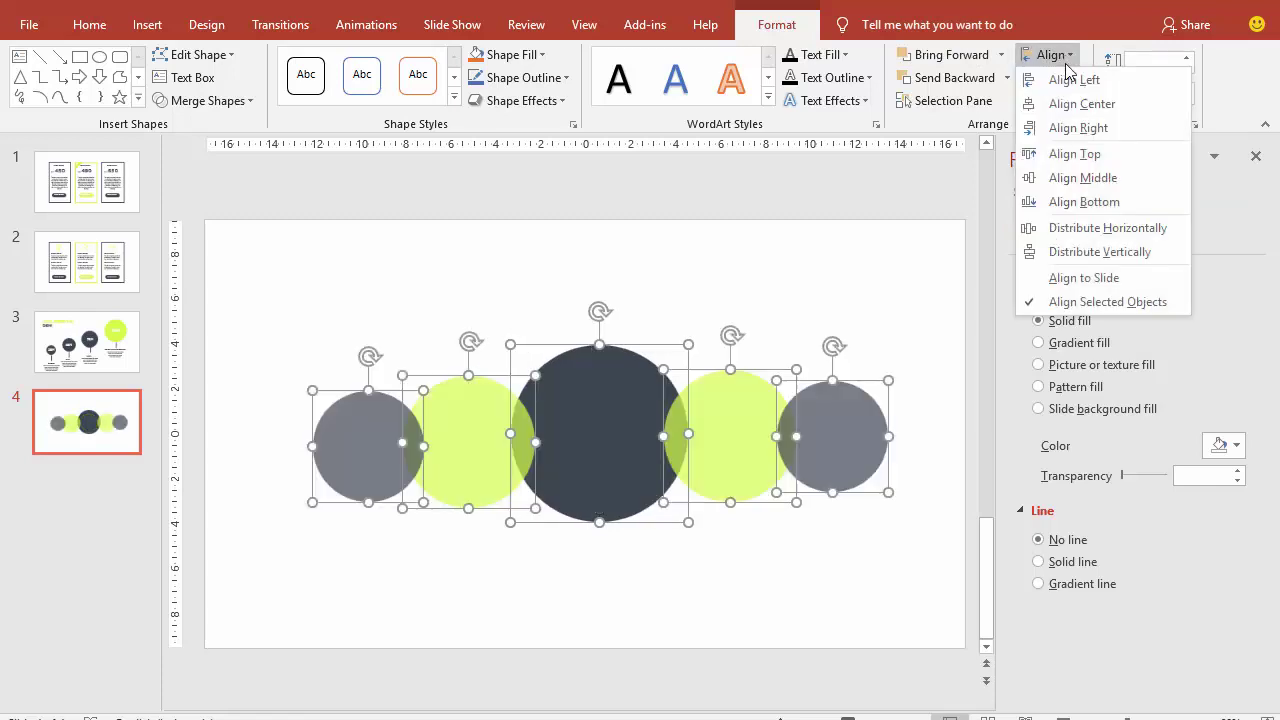
{"action": "left_click", "coordinate": [1068, 184]}
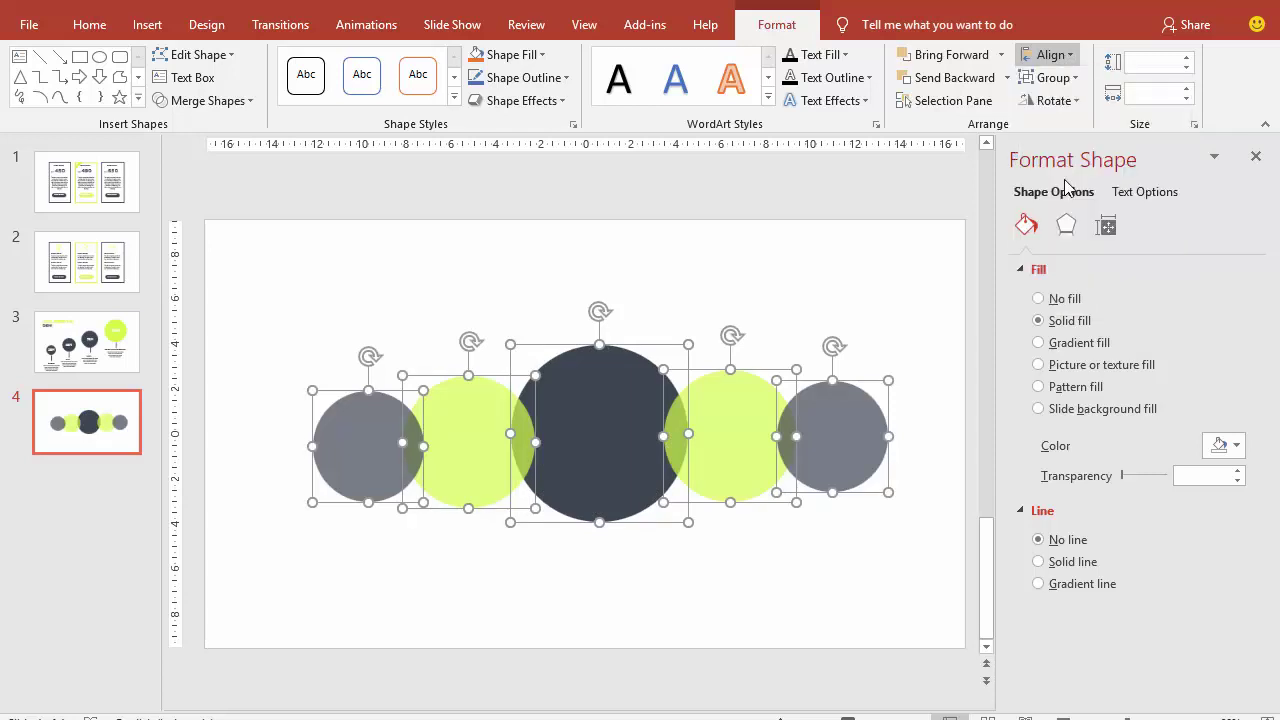
{"action": "left_click", "coordinate": [770, 289]}
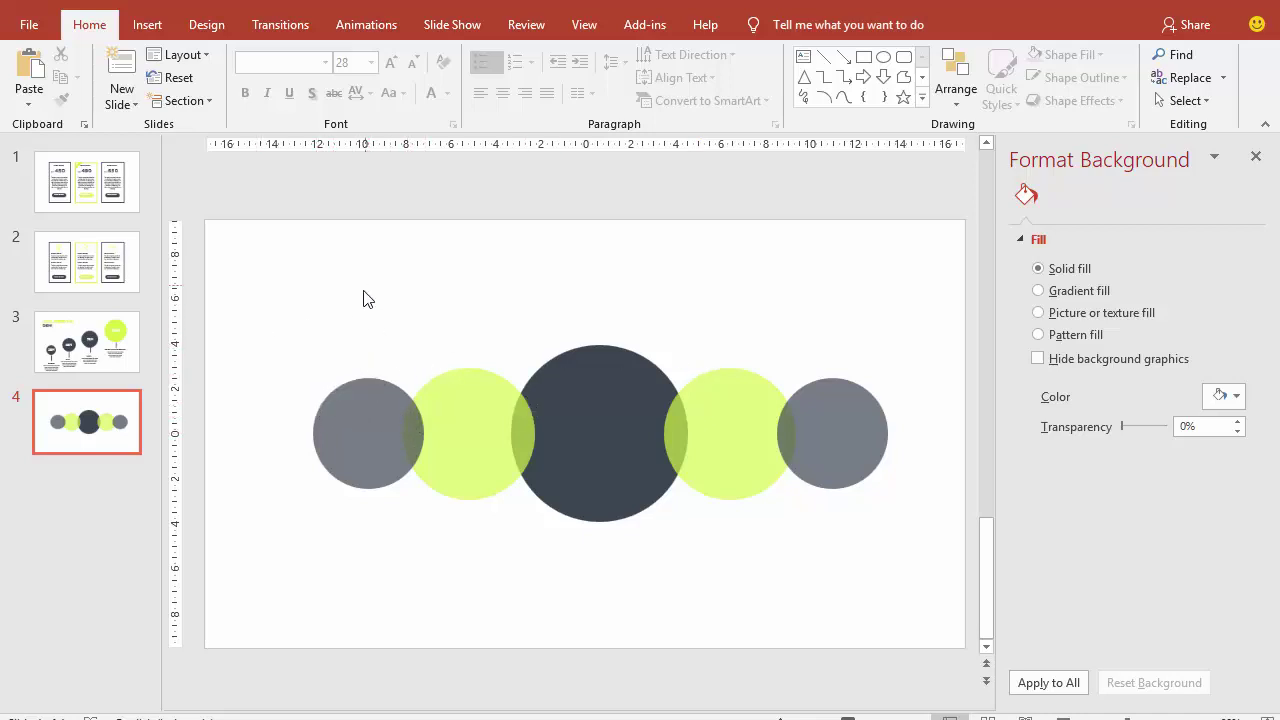
- Insert the solar-panel battery icon, fill it white, and fit it into the left grey circle
{"action": "left_click", "coordinate": [147, 24]}
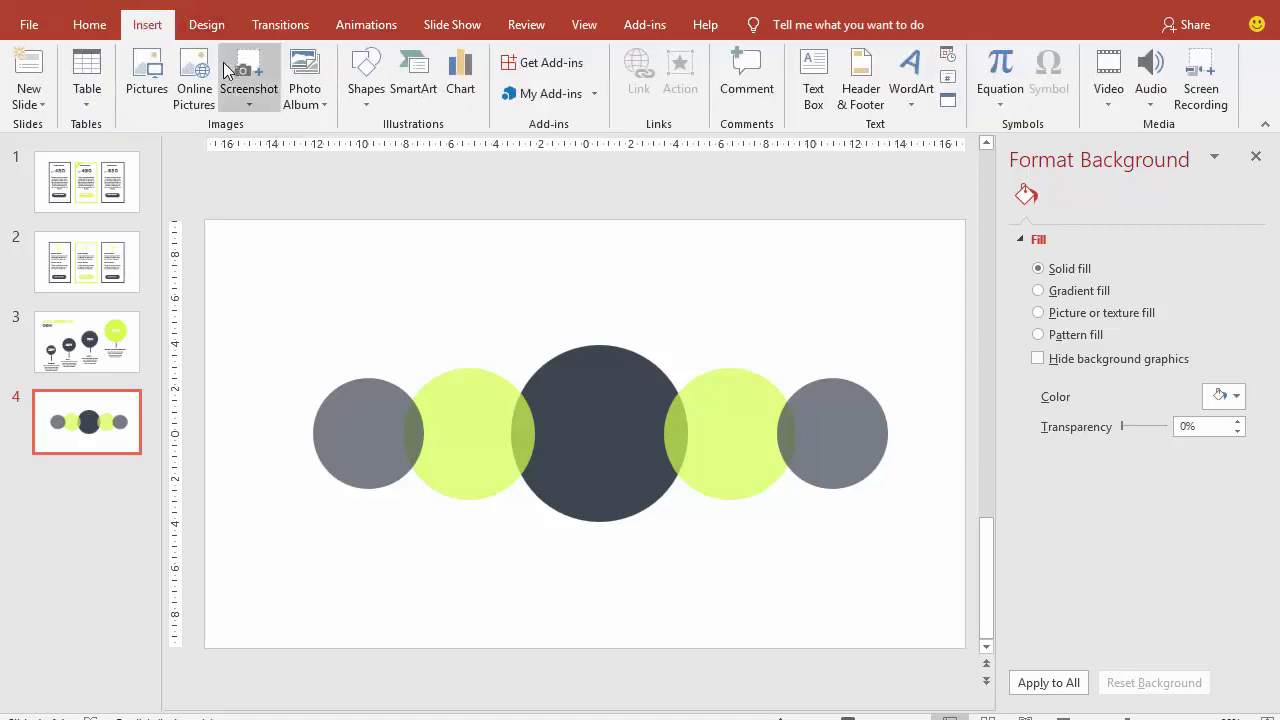
{"action": "left_click", "coordinate": [147, 80]}
{"action": "left_click", "coordinate": [545, 201]}
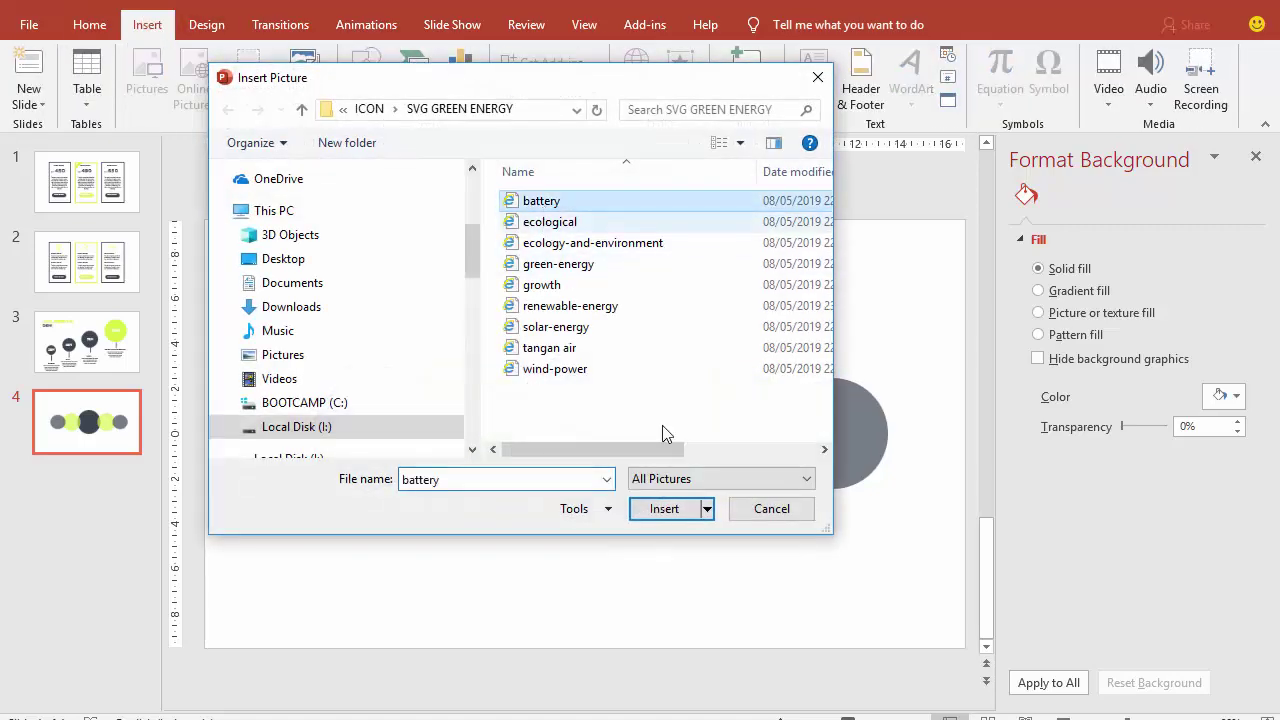
{"action": "left_click", "coordinate": [662, 508]}
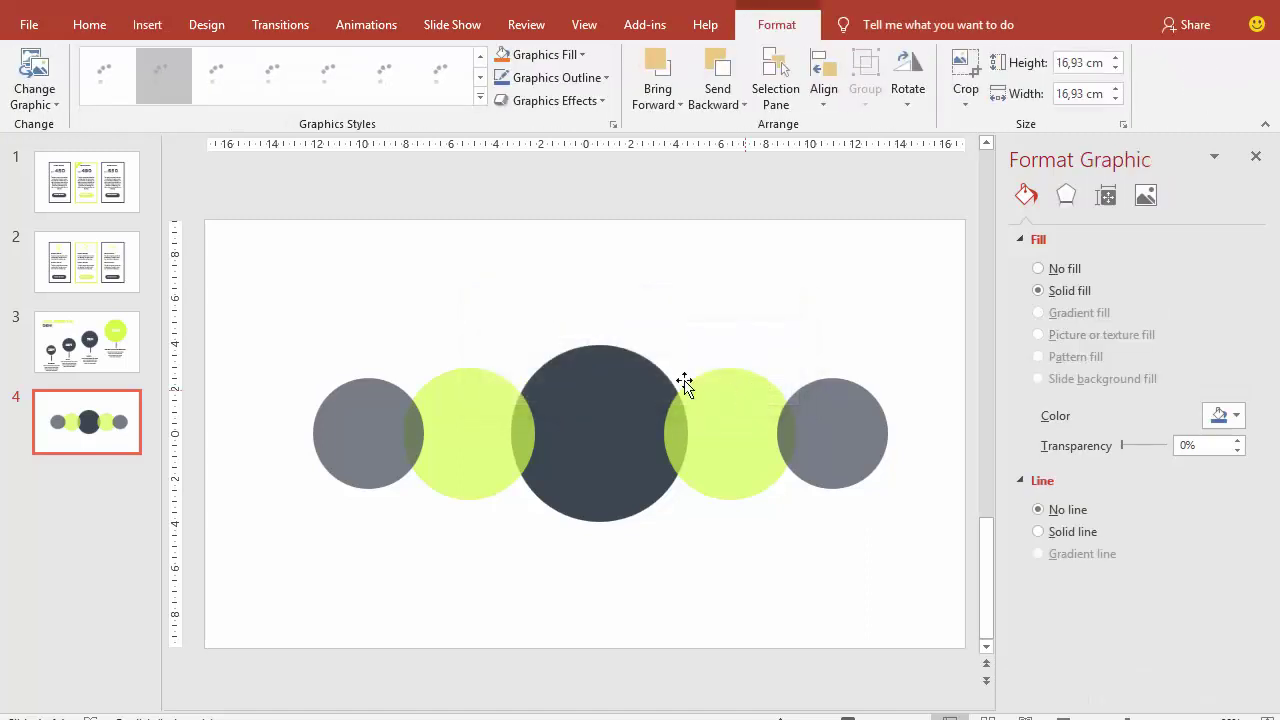
{"action": "left_click", "coordinate": [1220, 416]}
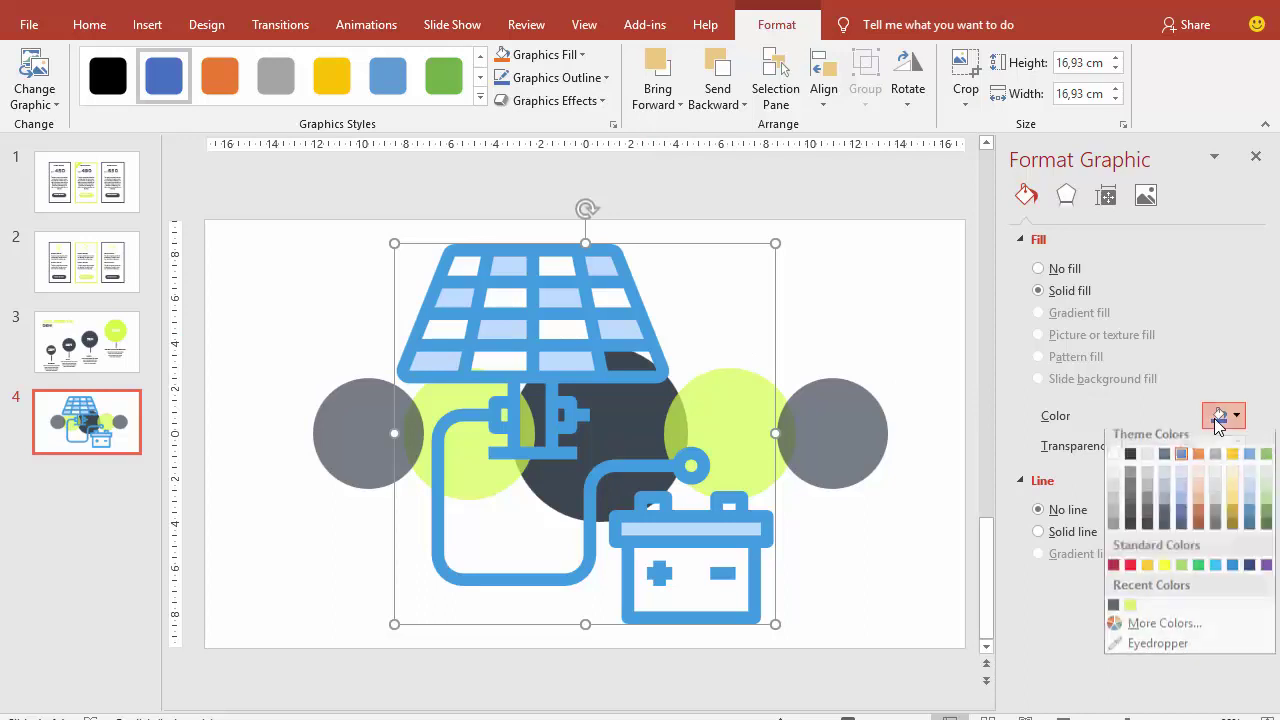
{"action": "left_click", "coordinate": [1114, 462]}
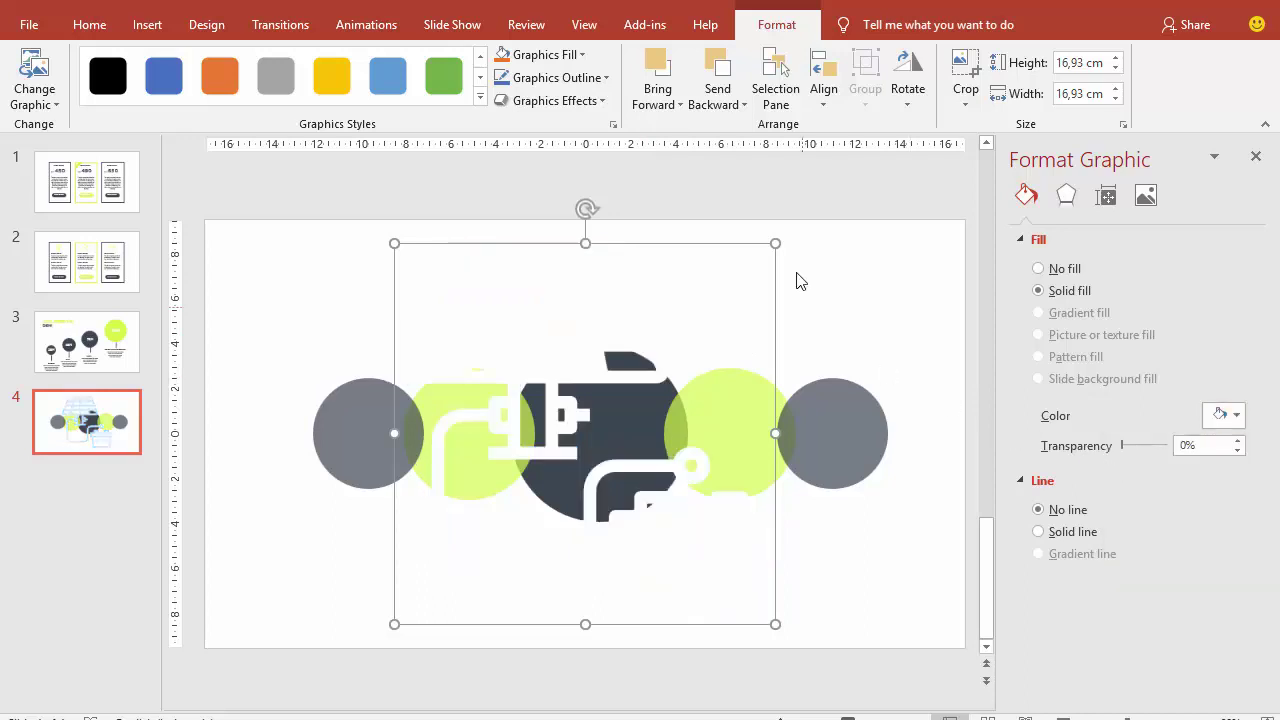
{"action": "mouse_move", "coordinate": [776, 245]}
{"action": "left_mouse_down"}
{"action": "mouse_move", "coordinate": [449, 571]}
{"action": "mouse_move", "coordinate": [378, 428]}
{"action": "left_mouse_up"}
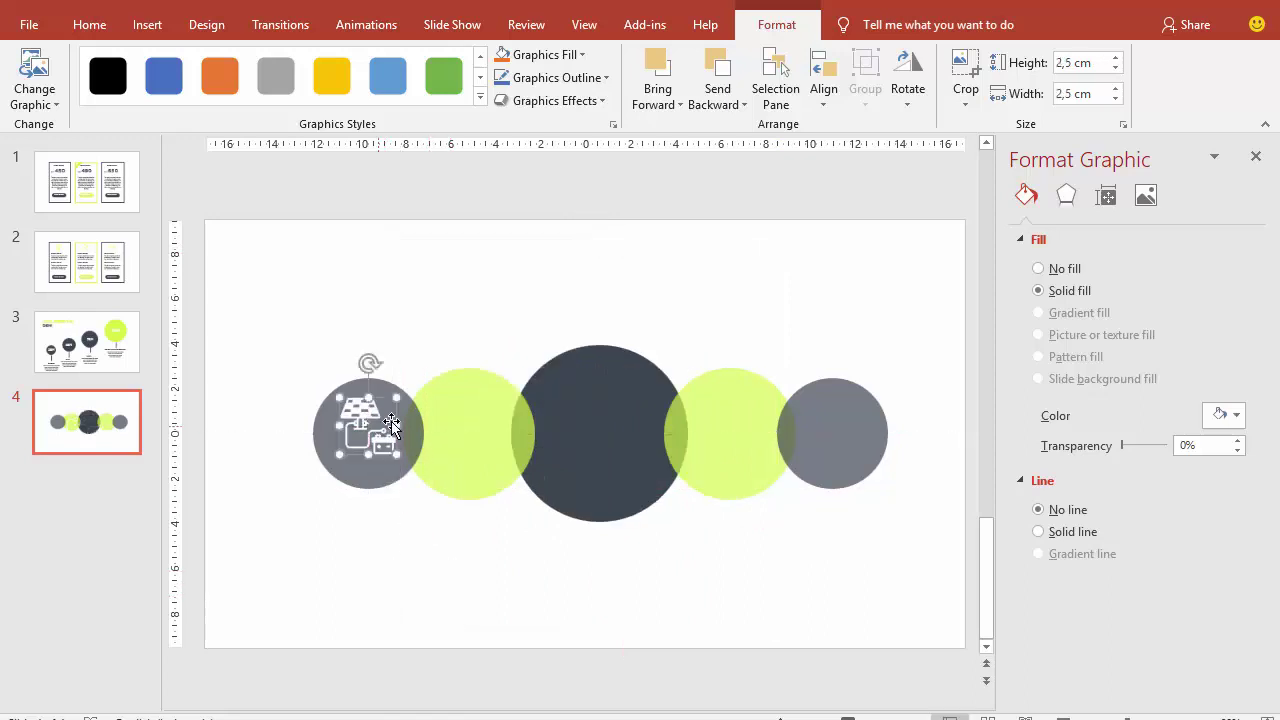
{"action": "left_click", "coordinate": [494, 342]}
- Insert the ecological lightbulb icon, fill it white, and fit it into the left lime circle
{"action": "left_click", "coordinate": [147, 24]}
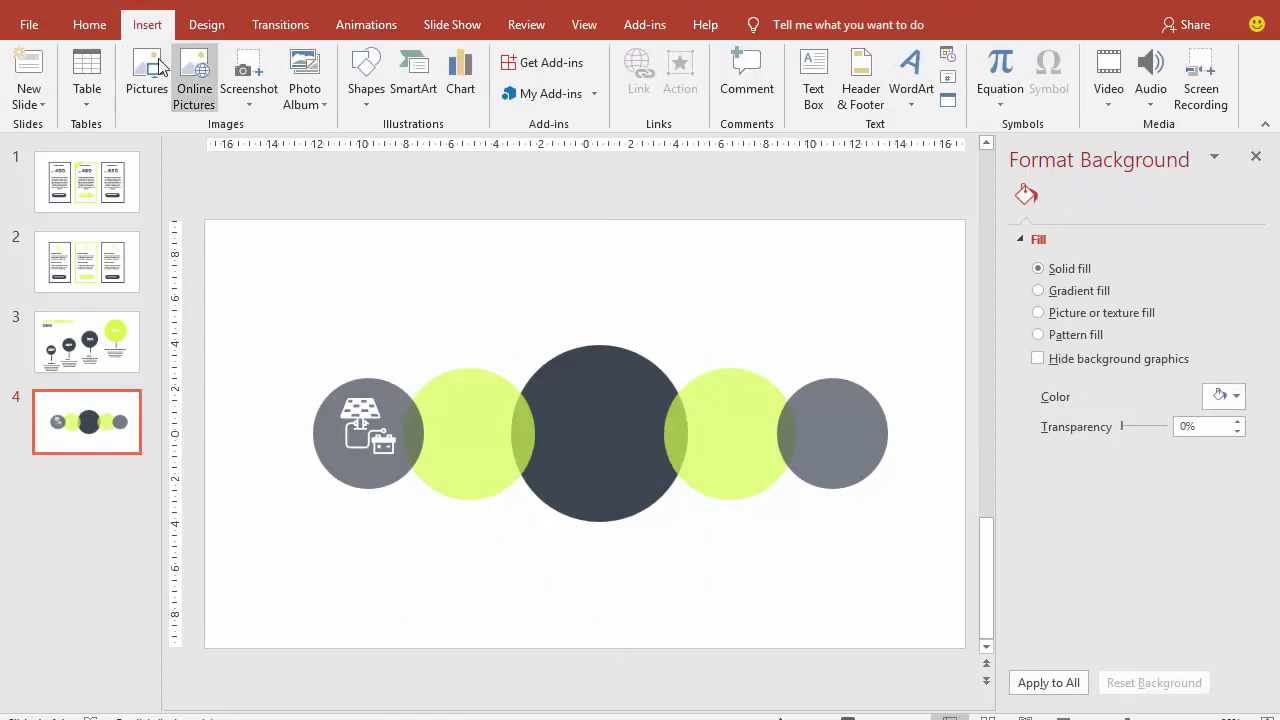
{"action": "left_click", "coordinate": [147, 80]}
{"action": "left_click", "coordinate": [550, 221]}
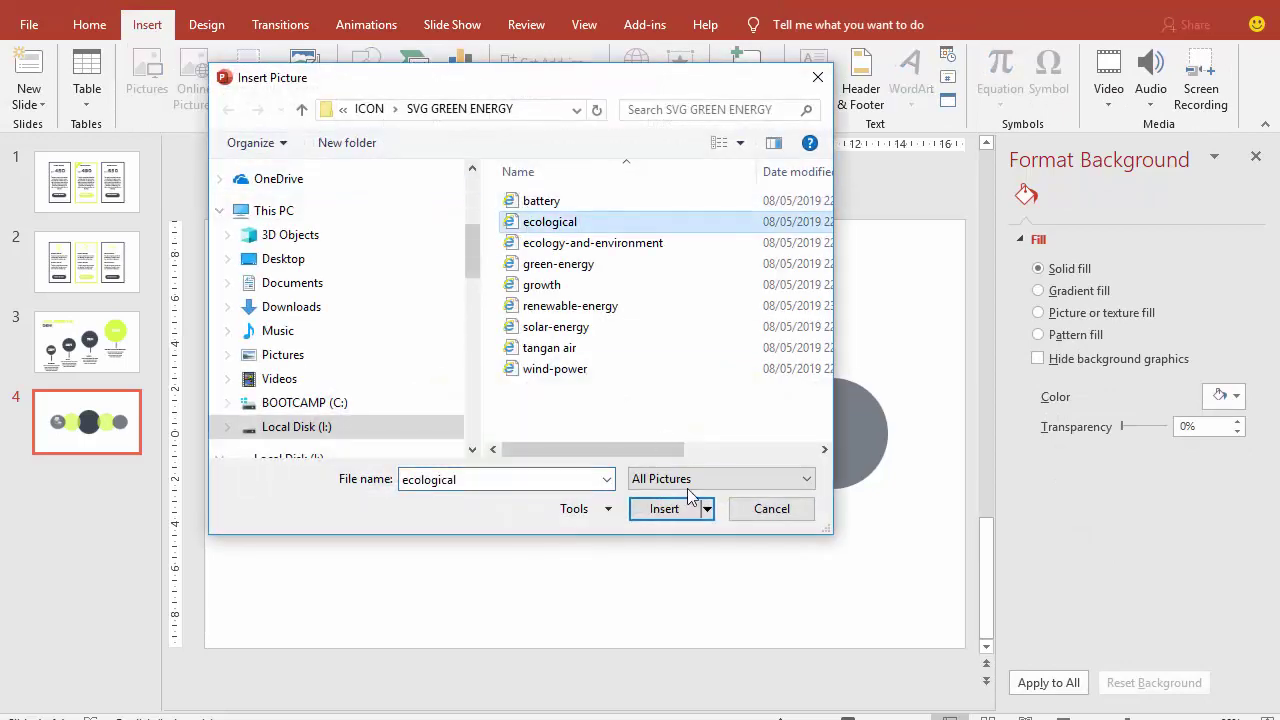
{"action": "left_click", "coordinate": [668, 510]}
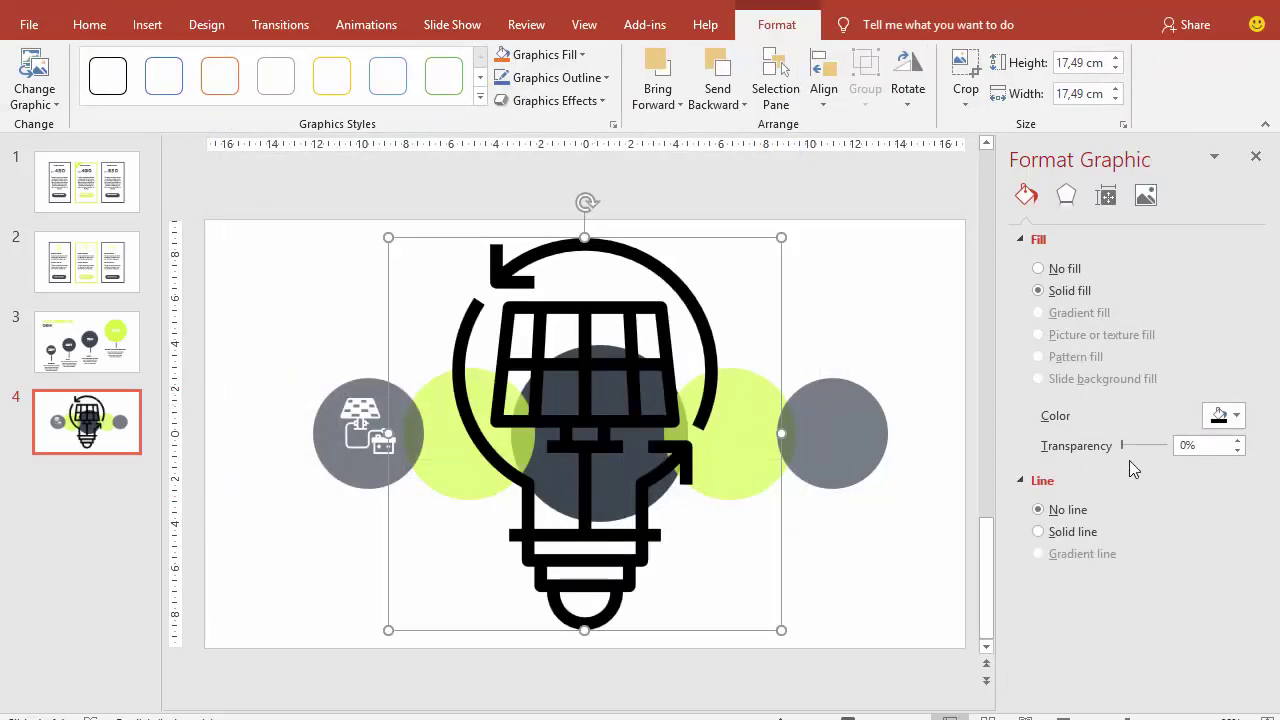
{"action": "left_click", "coordinate": [1231, 416]}
{"action": "left_click", "coordinate": [1113, 461]}
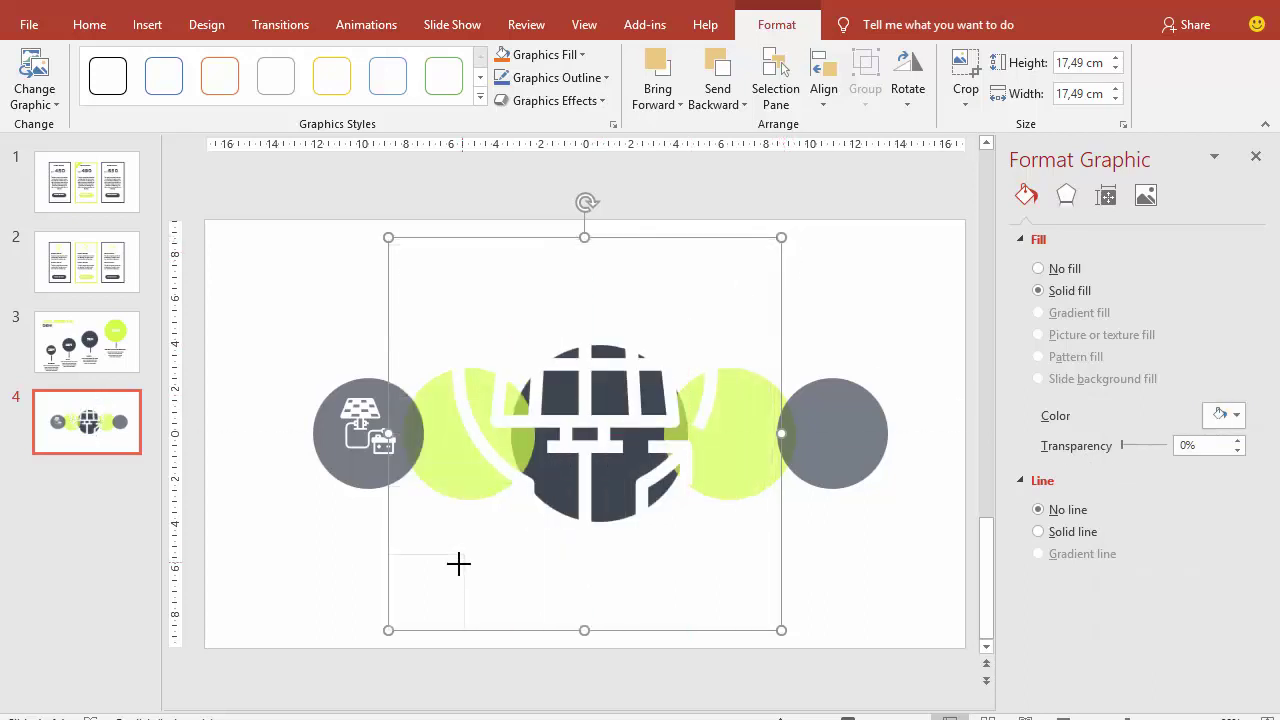
{"action": "mouse_move", "coordinate": [780, 236]}
{"action": "left_mouse_down"}
{"action": "mouse_move", "coordinate": [457, 563]}
{"action": "mouse_move", "coordinate": [474, 433]}
{"action": "left_mouse_up"}
{"action": "left_click", "coordinate": [336, 279]}
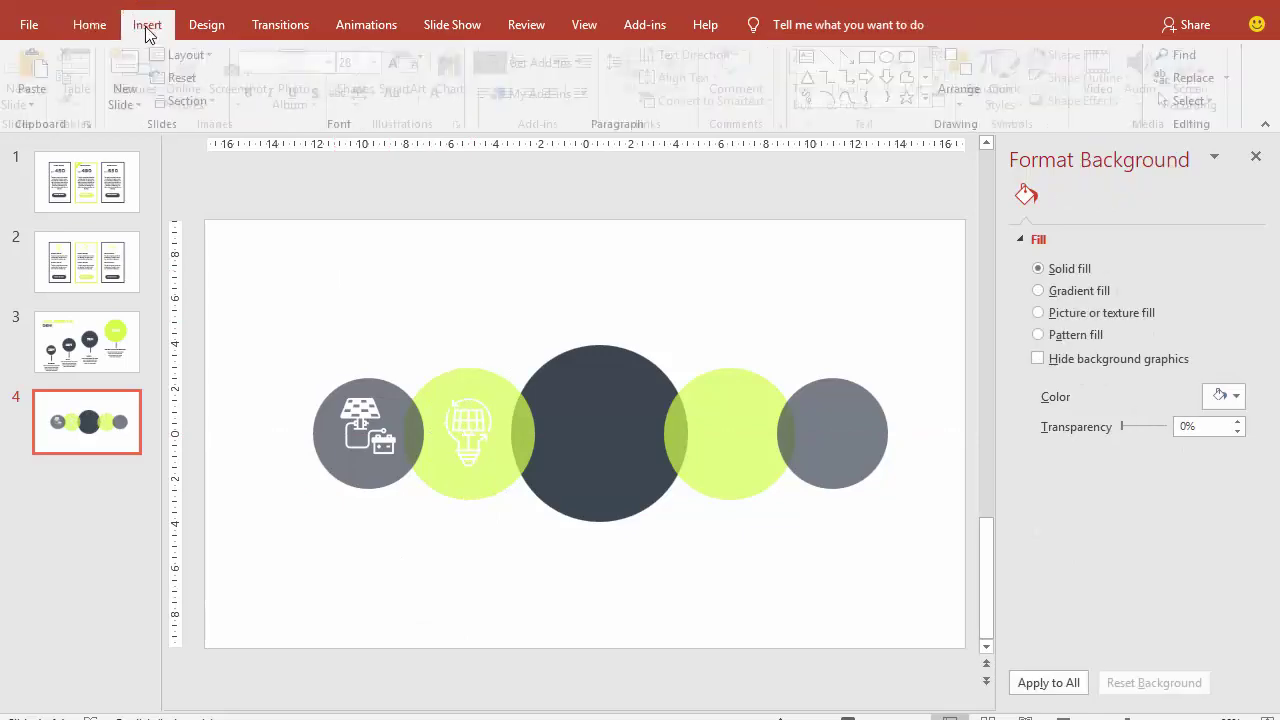
- Insert the plug-and-leaves icon, fill it white, and fit it into the centre dark circle
{"action": "left_click", "coordinate": [147, 24]}
{"action": "left_click", "coordinate": [147, 80]}
{"action": "double_click", "coordinate": [527, 248]}
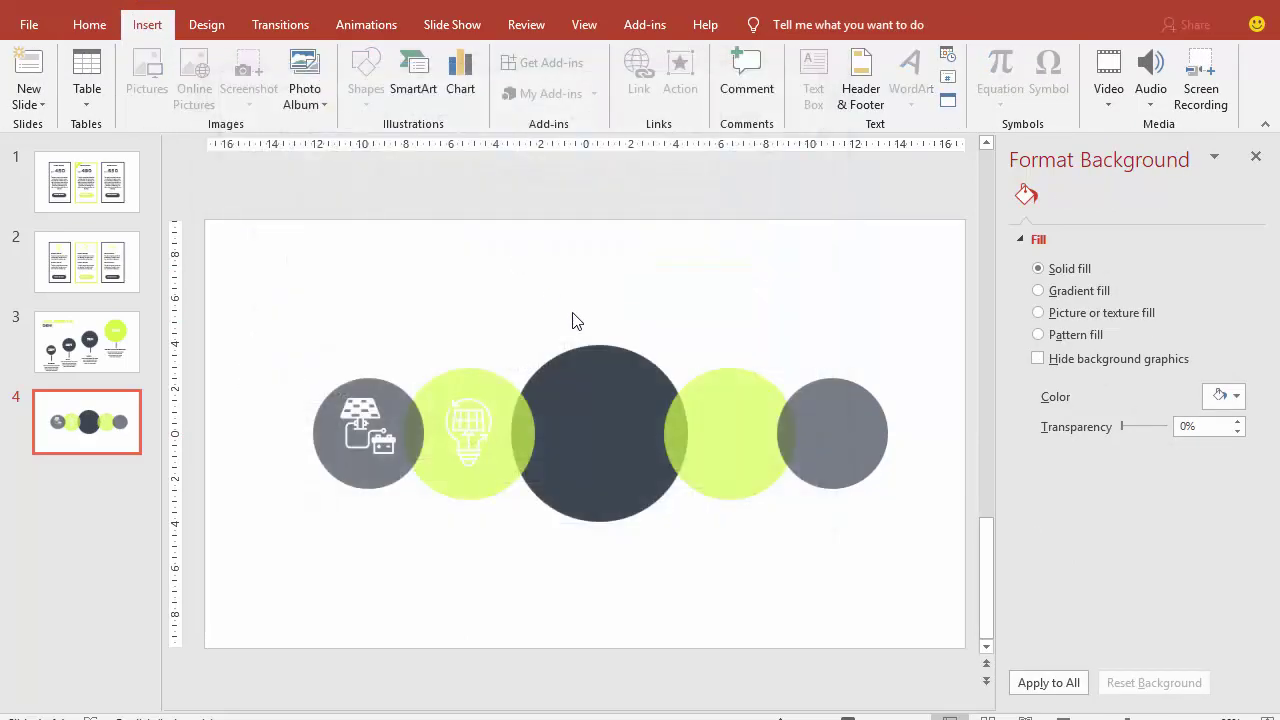
{"action": "left_click", "coordinate": [1222, 415]}
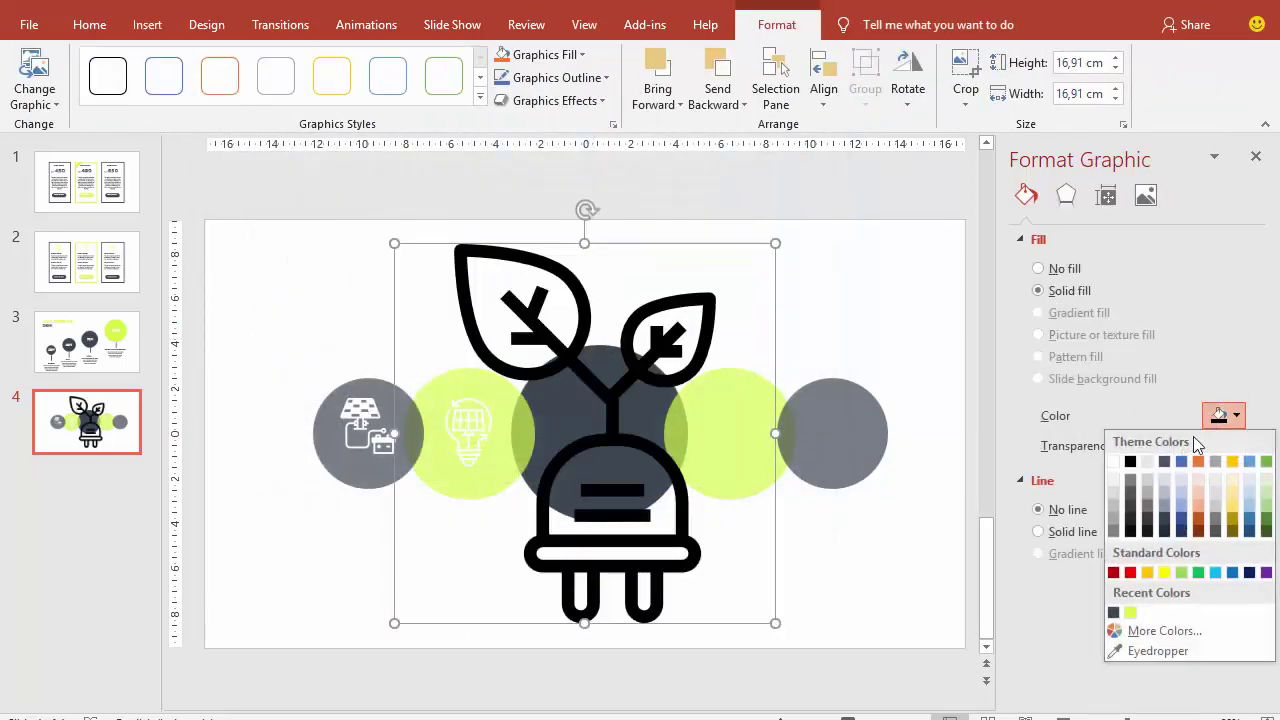
{"action": "left_click", "coordinate": [1113, 461]}
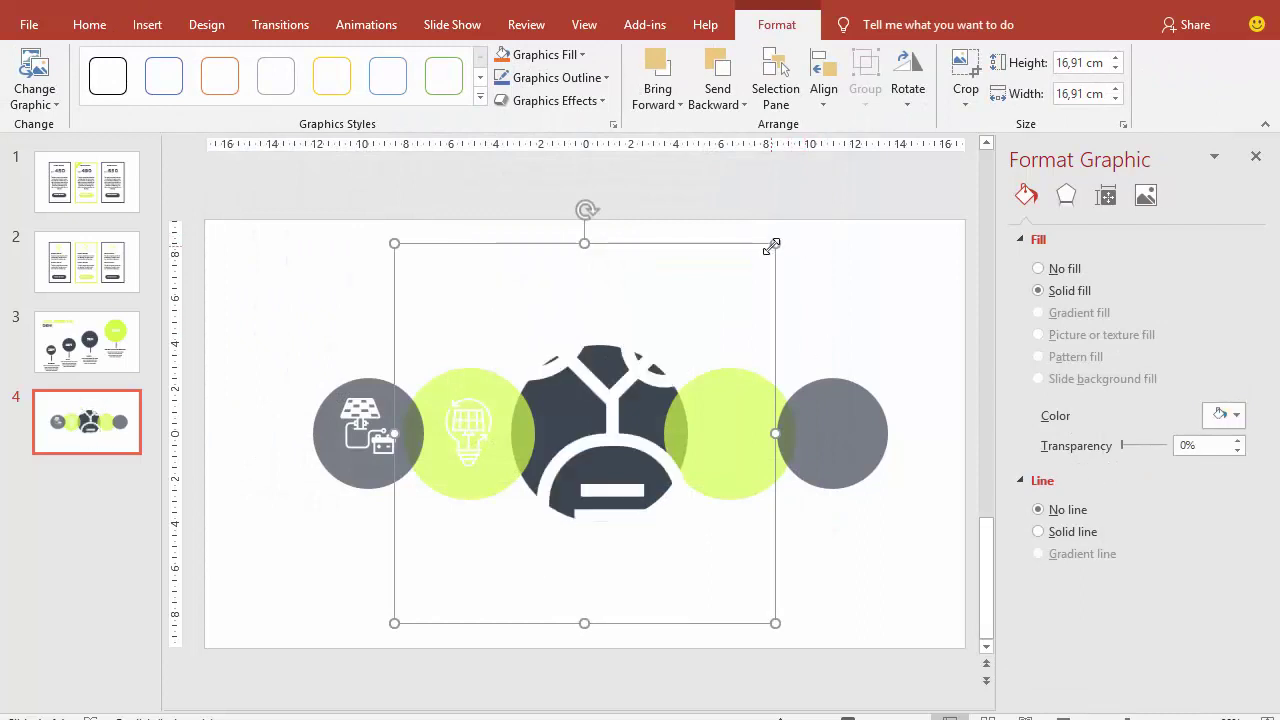
{"action": "mouse_move", "coordinate": [772, 246]}
{"action": "left_mouse_down"}
{"action": "mouse_move", "coordinate": [456, 562]}
{"action": "mouse_move", "coordinate": [610, 429]}
{"action": "mouse_move", "coordinate": [643, 383]}
{"action": "mouse_move", "coordinate": [604, 429]}
{"action": "left_mouse_up"}
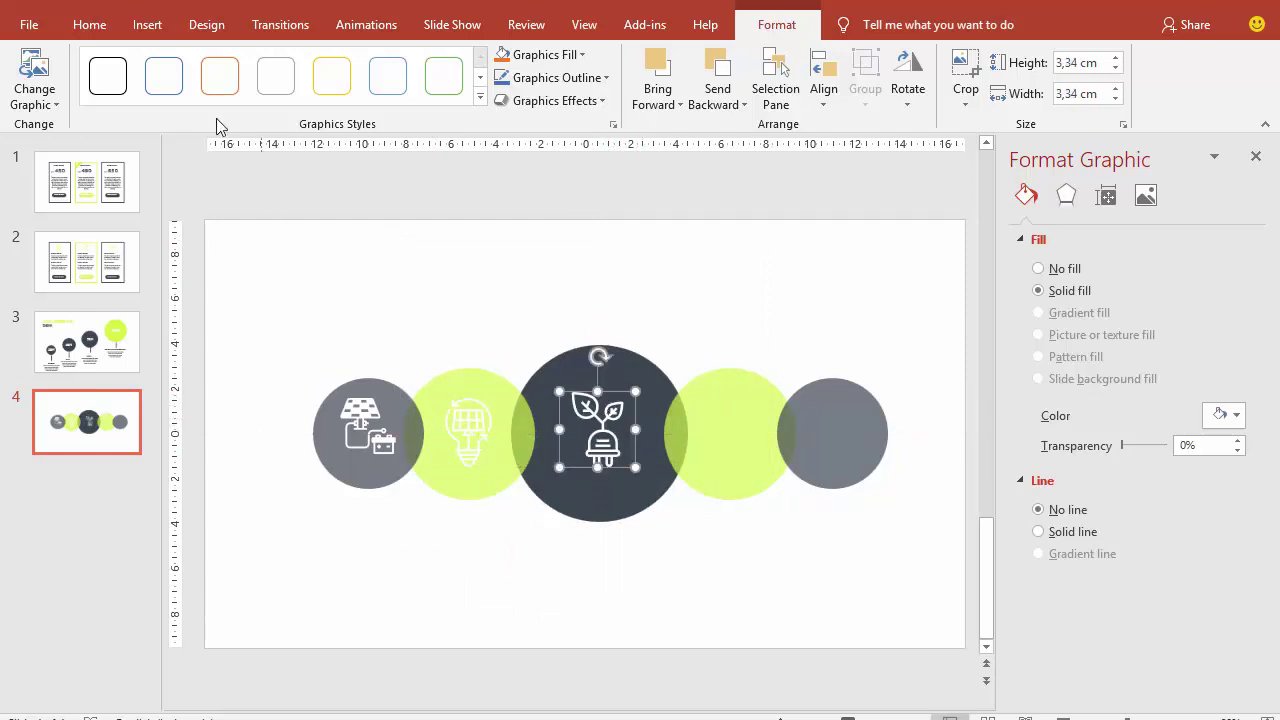
- Insert the green-energy lightbulb, fill it white, size it about 3 cm, into the right lime circle
{"action": "left_click", "coordinate": [147, 24]}
{"action": "left_click", "coordinate": [147, 75]}
{"action": "left_click", "coordinate": [565, 266]}
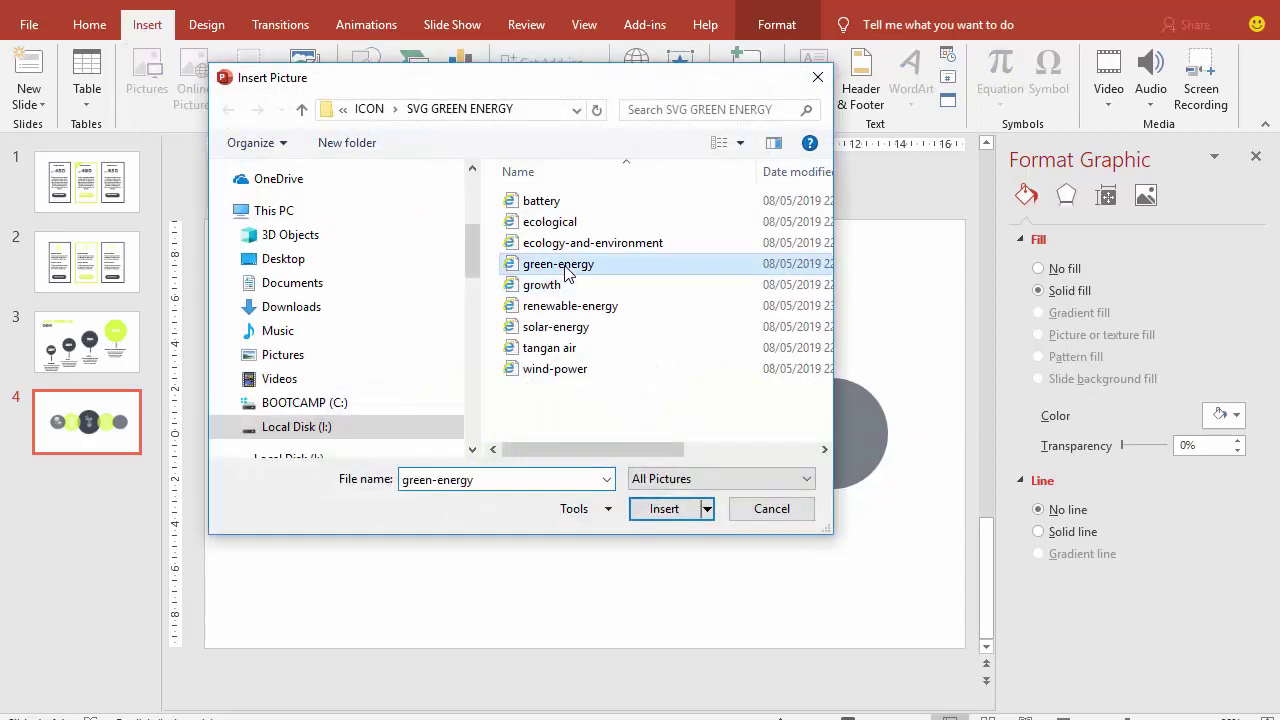
{"action": "double_click", "coordinate": [565, 266]}
{"action": "left_click", "coordinate": [1224, 415]}
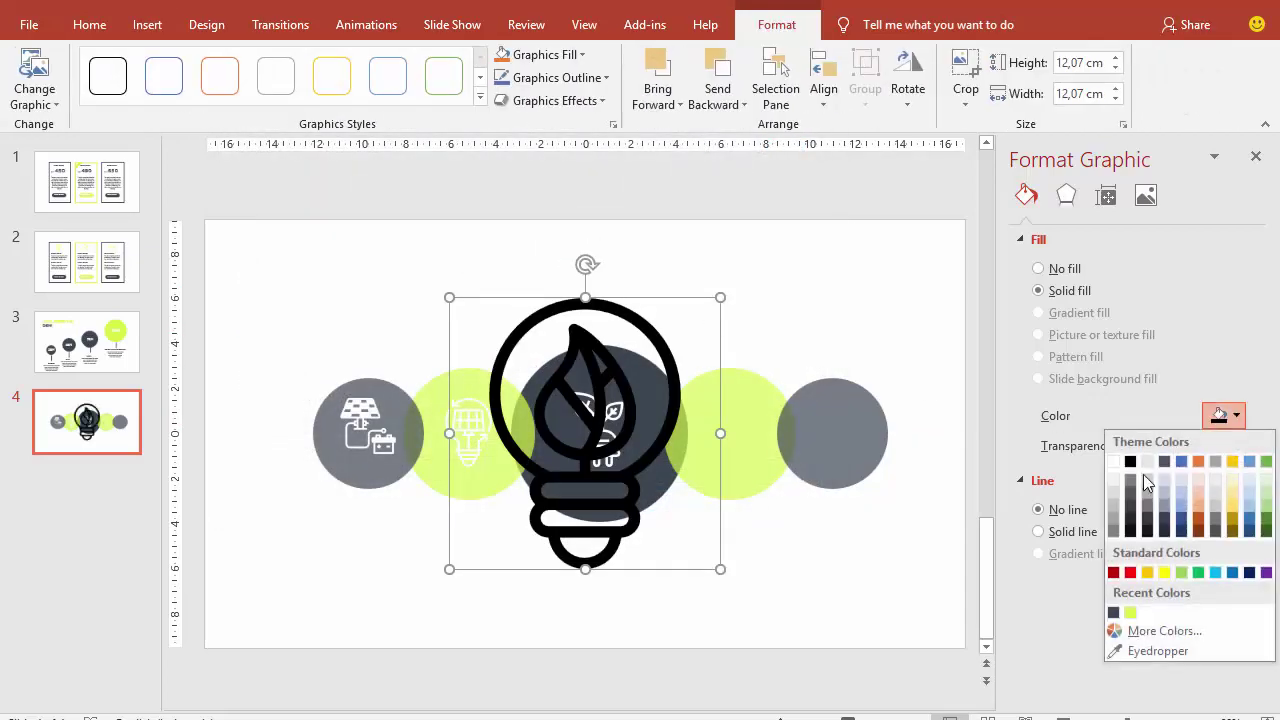
{"action": "left_click", "coordinate": [1114, 462]}
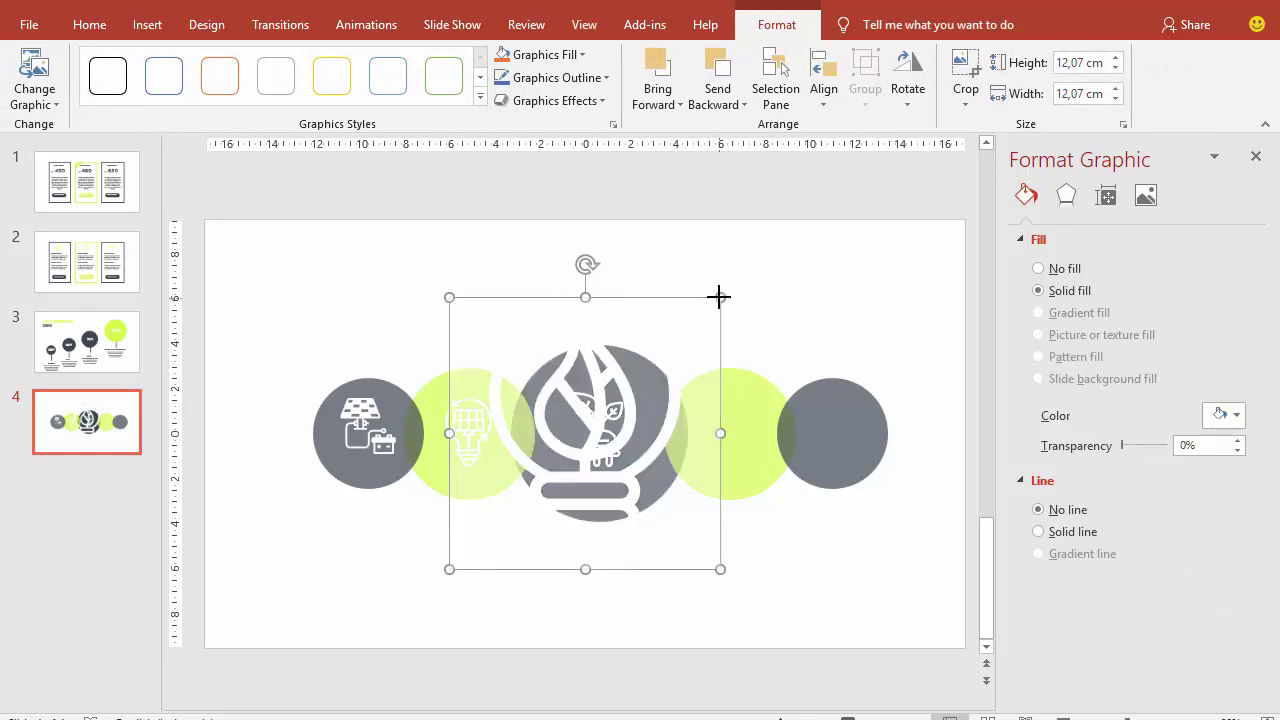
{"action": "left_click_drag", "start_coordinate": [720, 297], "coordinate": [519, 499]}
{"action": "left_click_drag", "start_coordinate": [485, 543], "coordinate": [736, 437]}
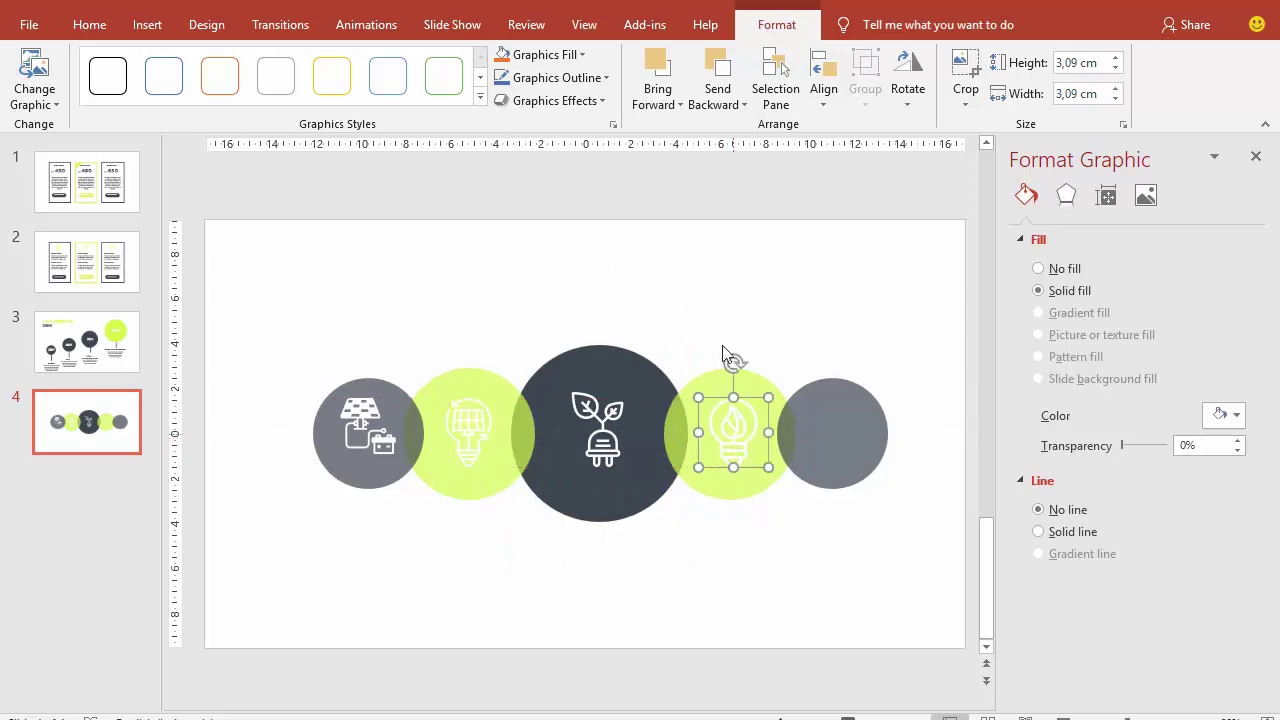
{"action": "left_click", "coordinate": [543, 297]}
- Insert the hand-and-plant growth icon, fill it white, and fit it into the right grey circle
{"action": "left_click", "coordinate": [145, 28]}
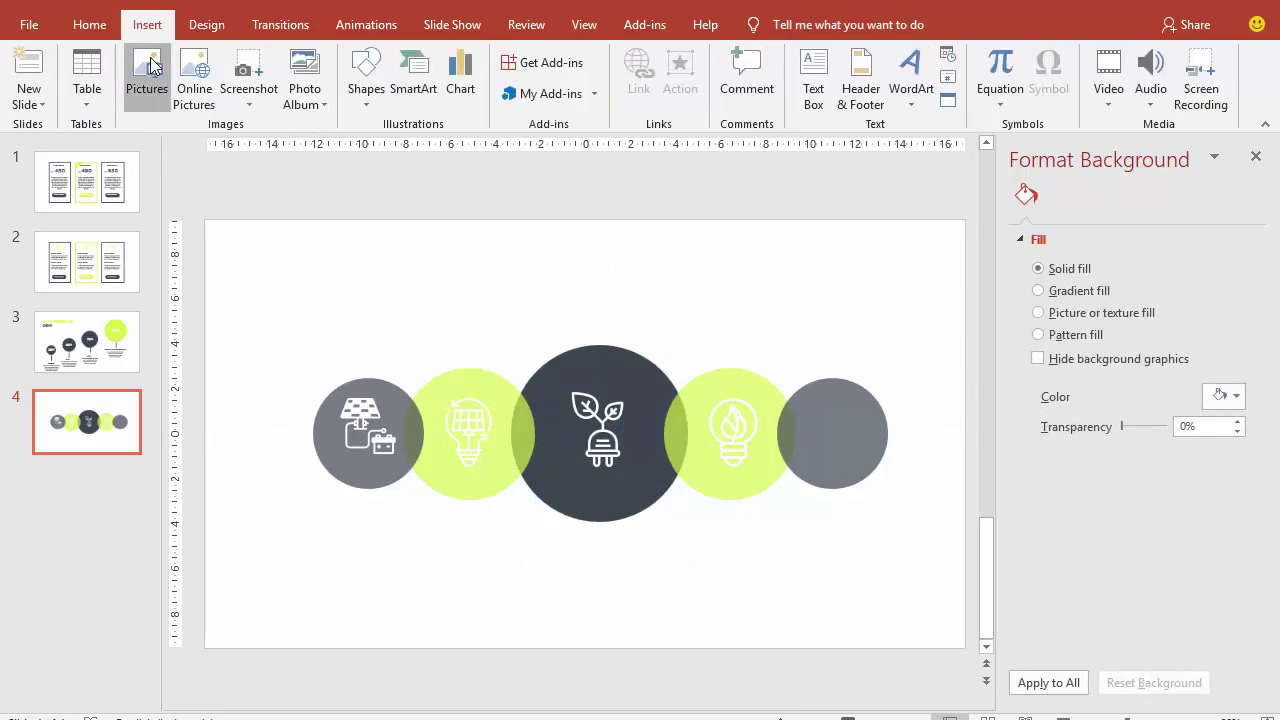
{"action": "left_click", "coordinate": [146, 95]}
{"action": "left_click", "coordinate": [541, 285]}
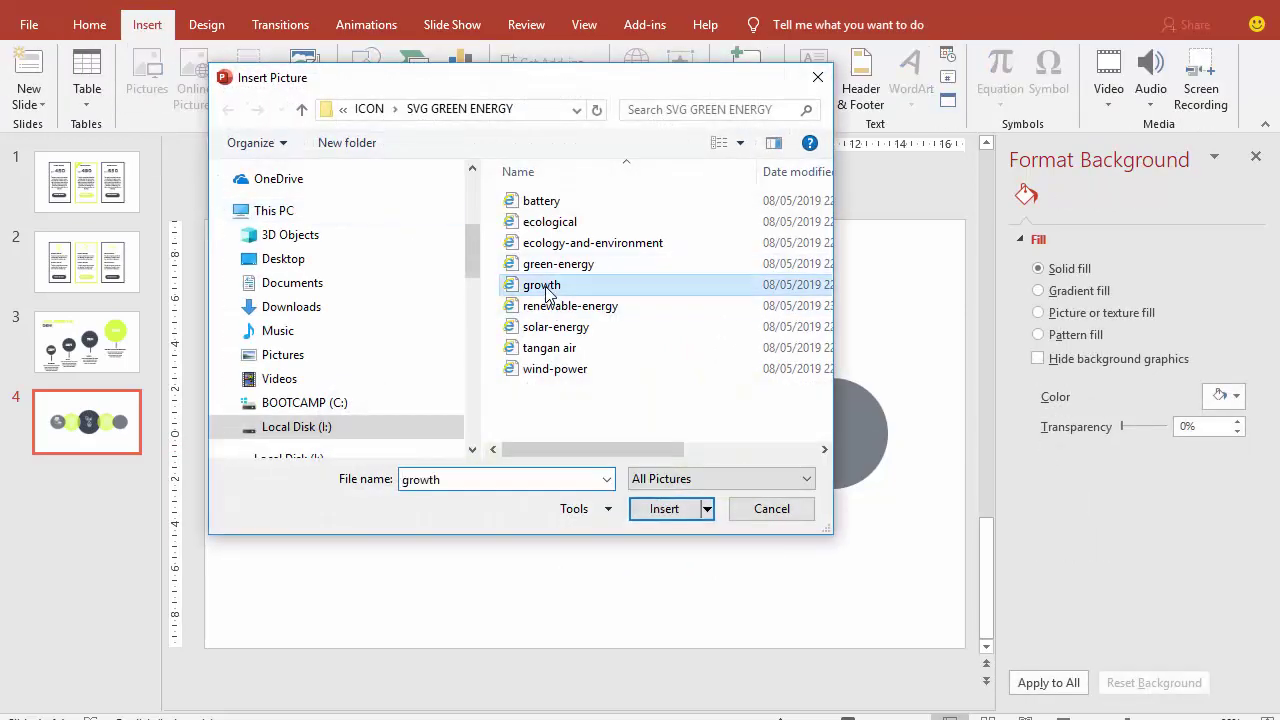
{"action": "left_click", "coordinate": [657, 509]}
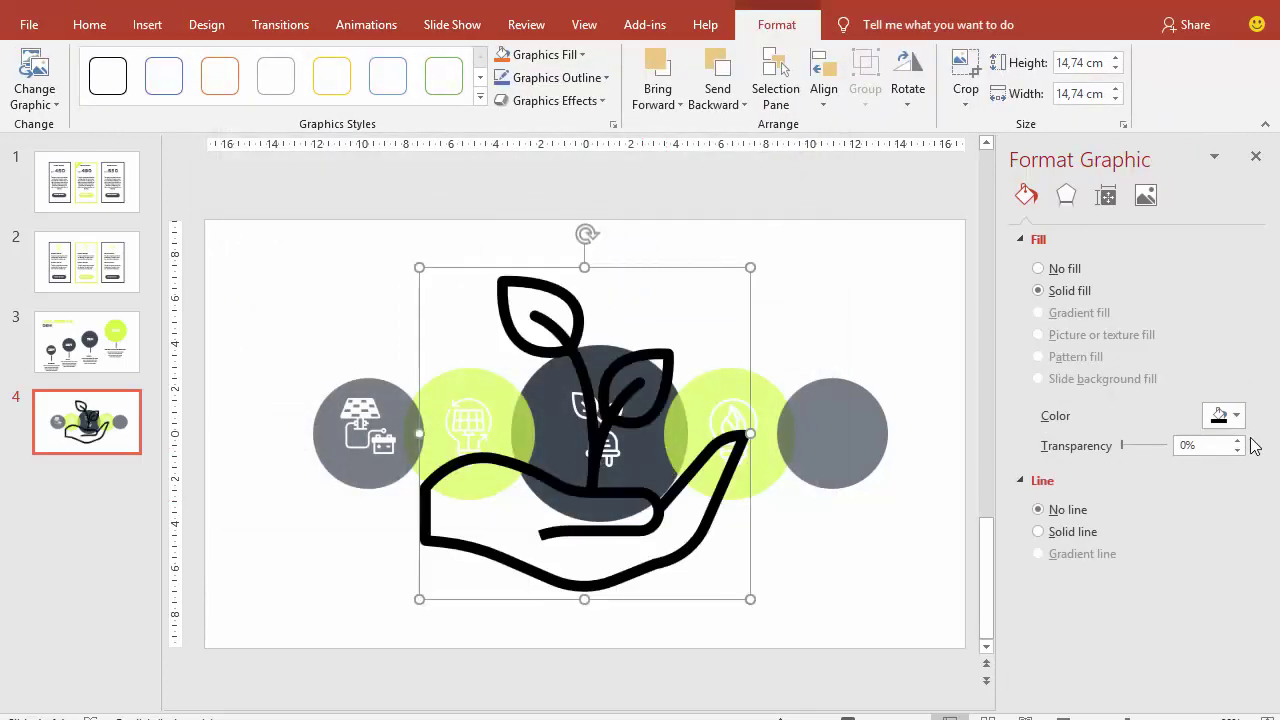
{"action": "left_click", "coordinate": [1228, 416]}
{"action": "left_click", "coordinate": [1113, 467]}
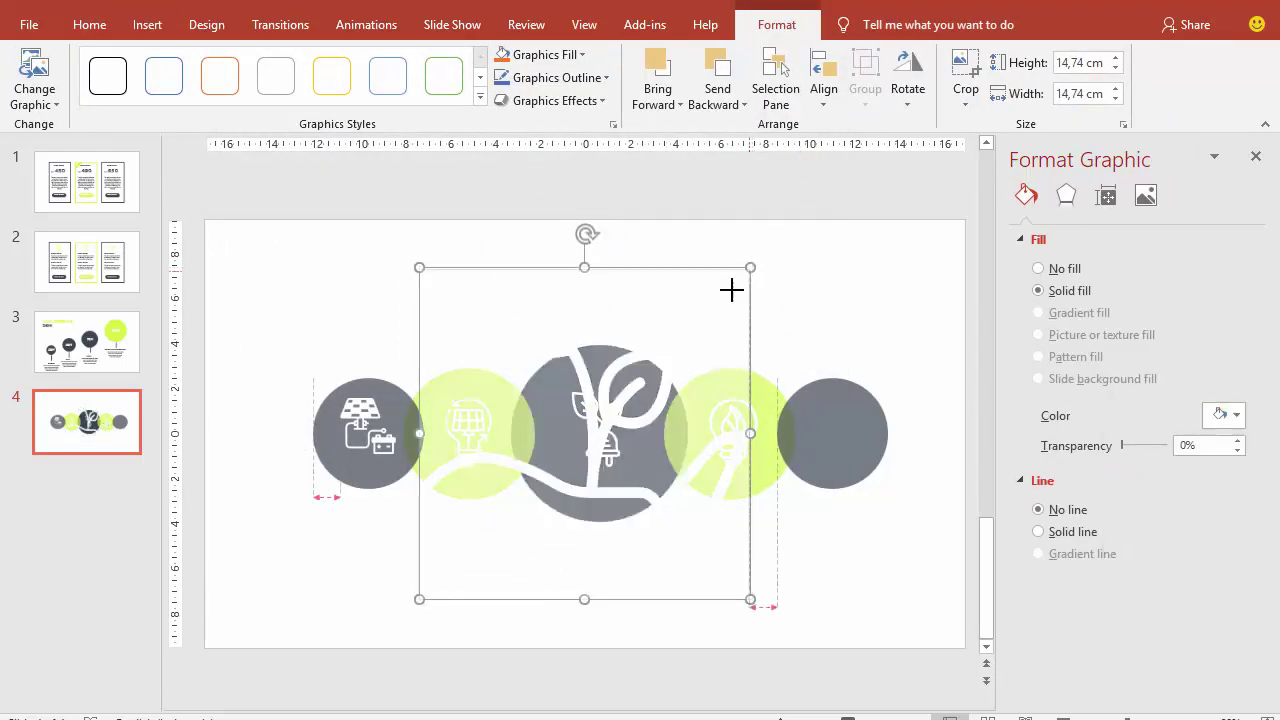
{"action": "mouse_move", "coordinate": [484, 556]}
{"action": "left_mouse_down"}
{"action": "mouse_move", "coordinate": [443, 563]}
{"action": "mouse_move", "coordinate": [834, 432]}
{"action": "left_mouse_up"}
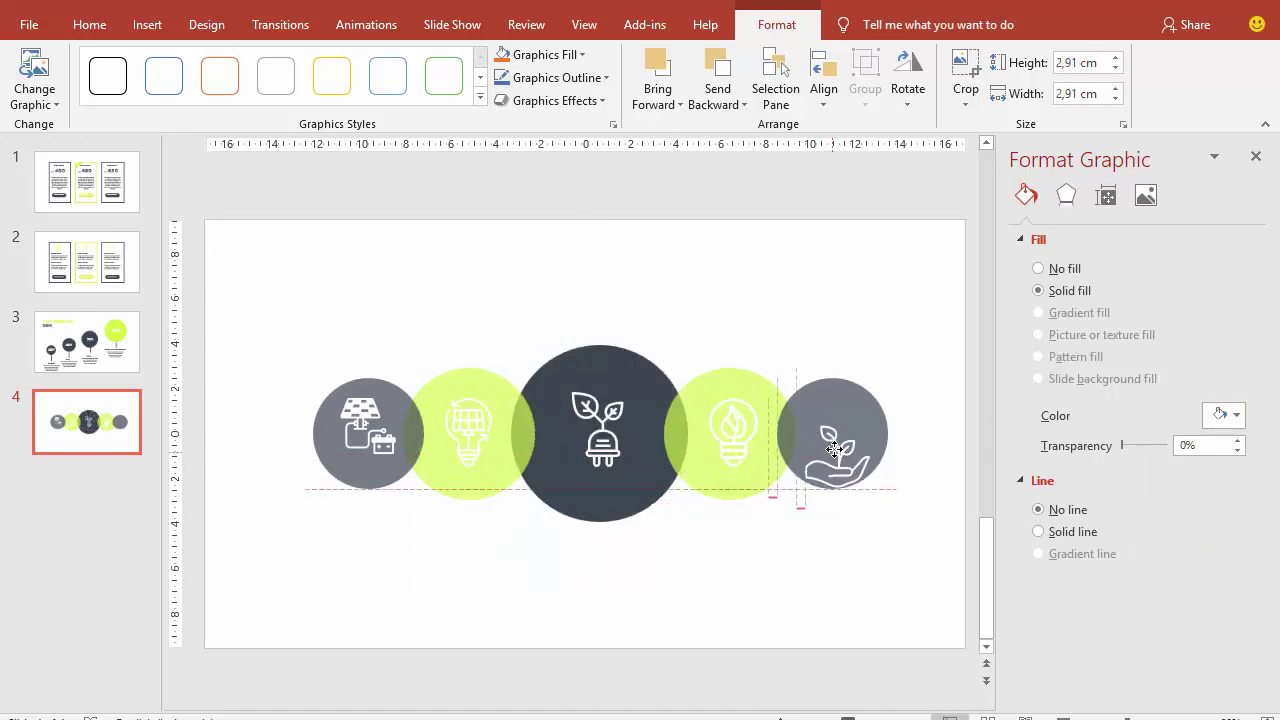
{"action": "left_click", "coordinate": [775, 315]}
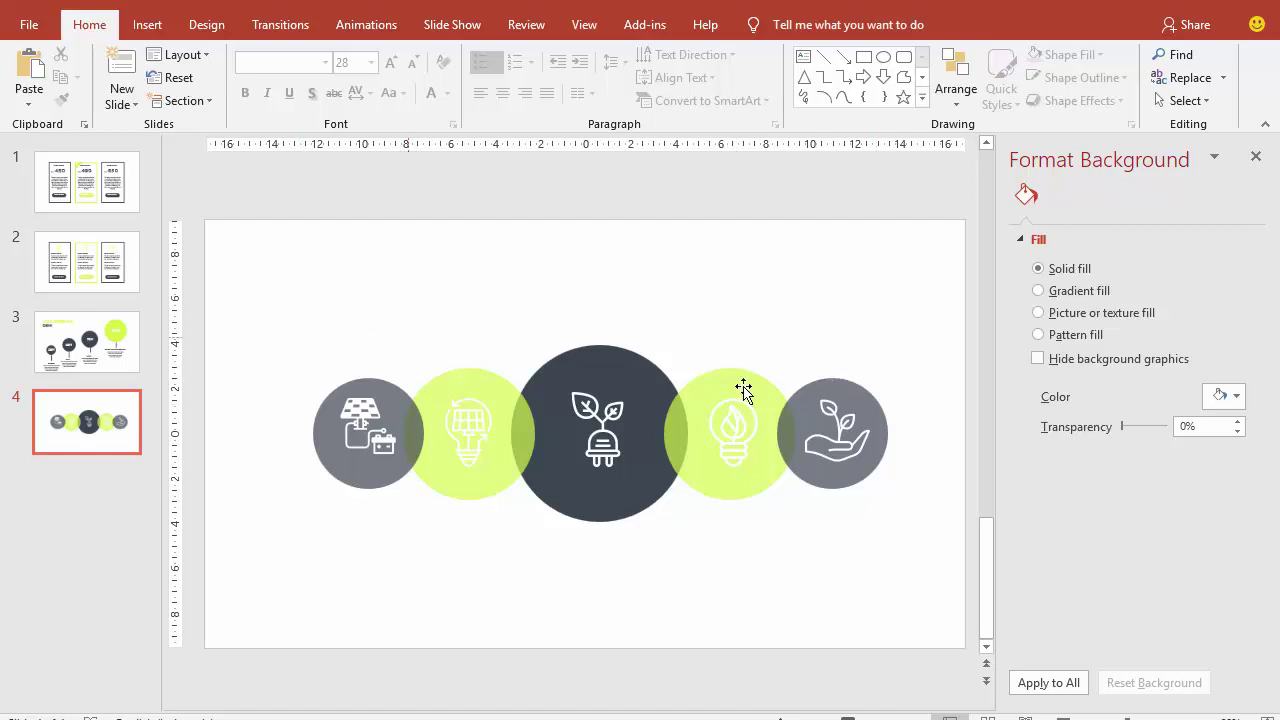
- Paste the German label-and-description text group from slide 3 under the left grey circle
{"action": "left_click", "coordinate": [56, 366]}
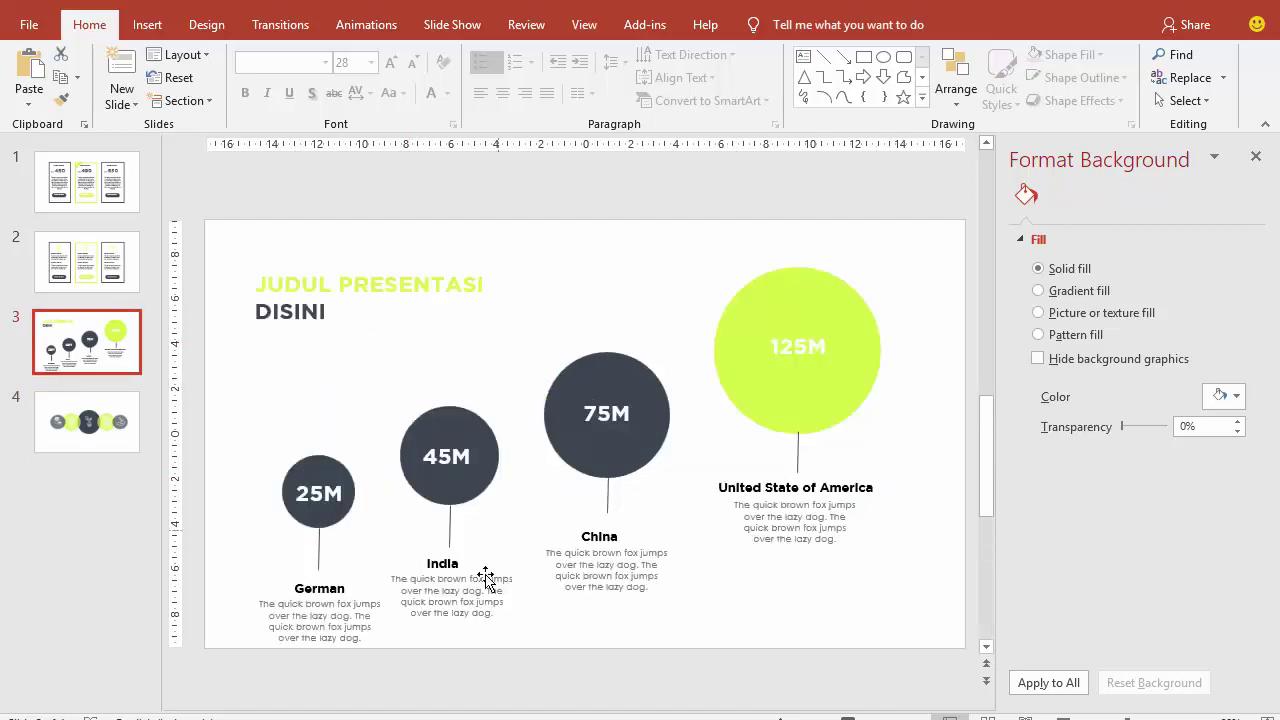
{"action": "left_click", "coordinate": [333, 586]}
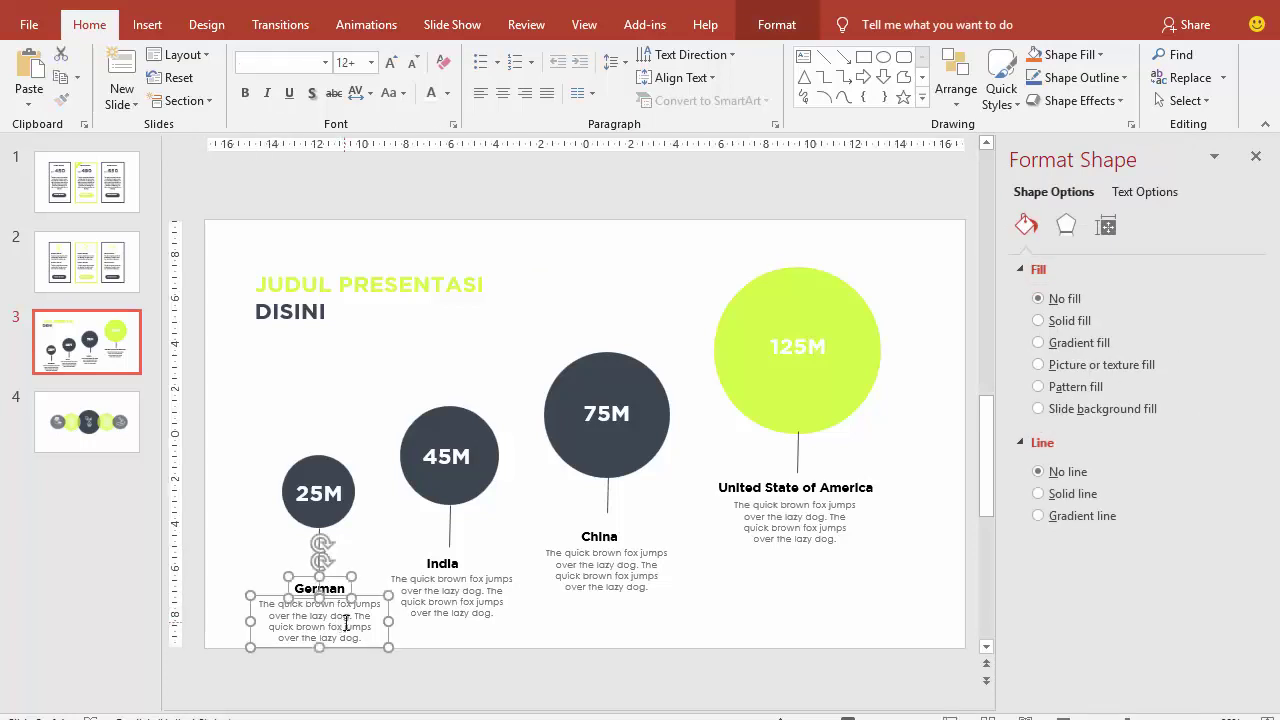
{"action": "left_click", "coordinate": [87, 443]}
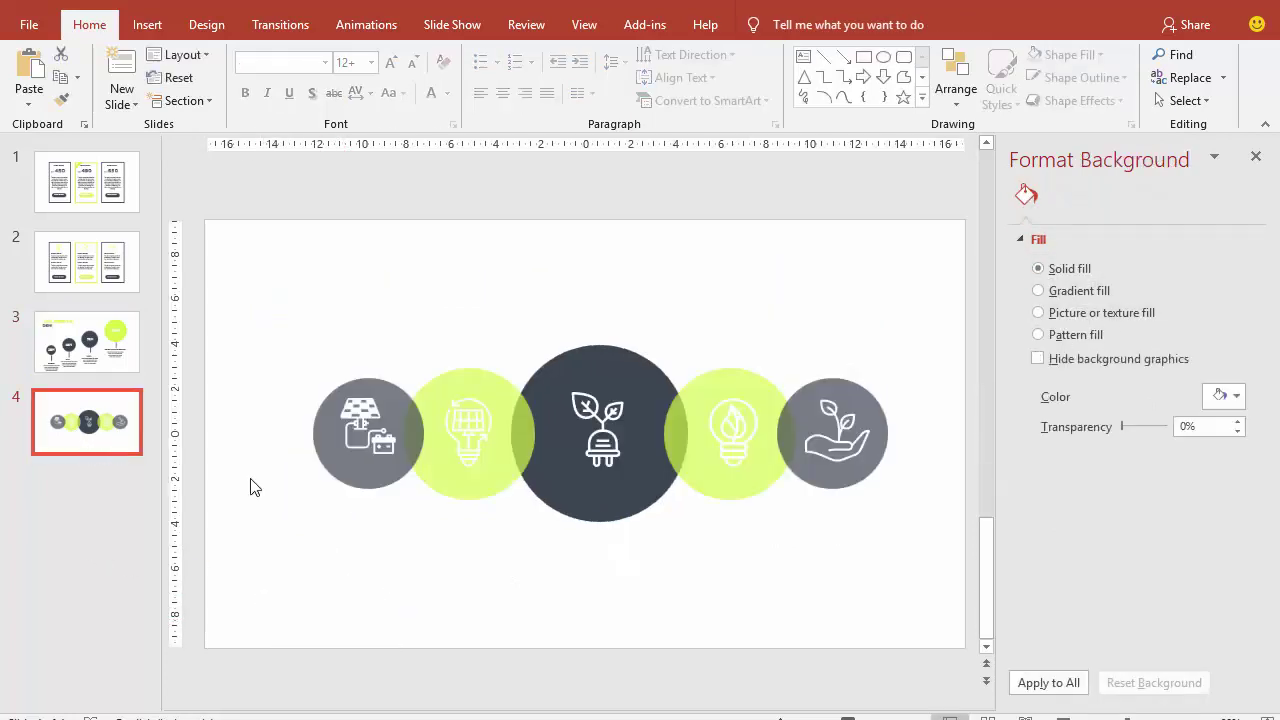
{"action": "key", "text": "ctrl+v"}
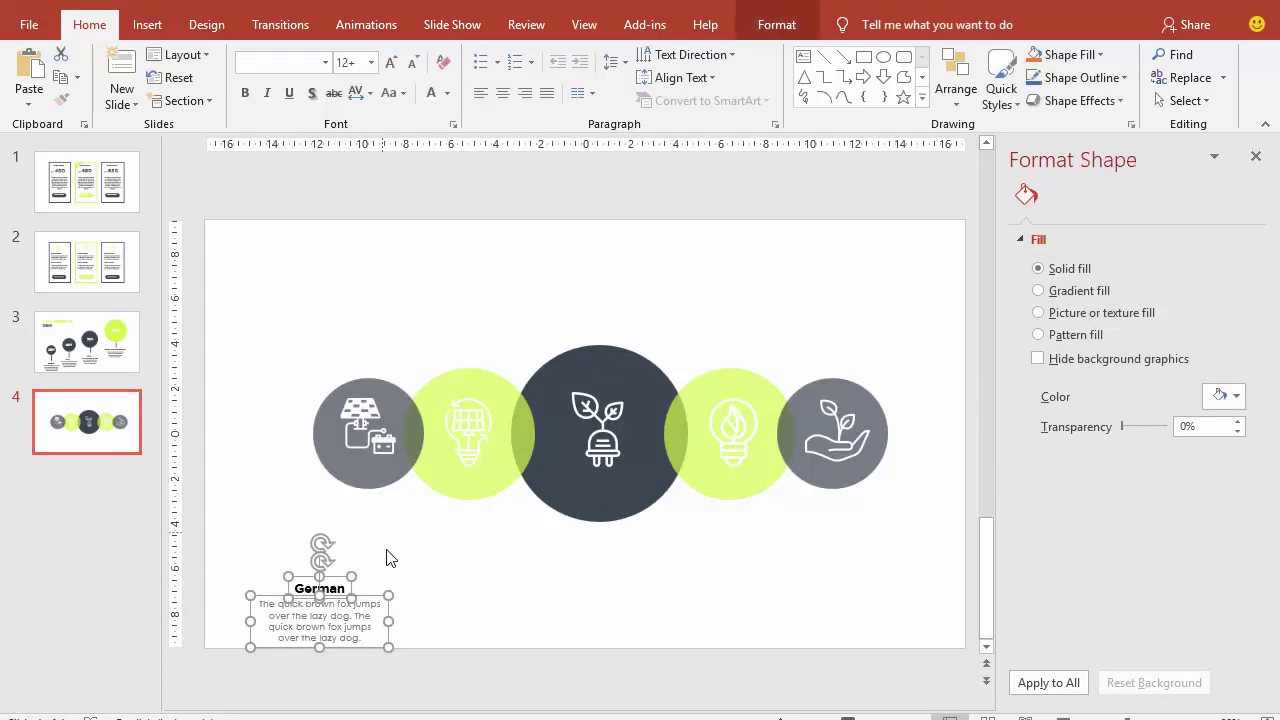
{"action": "mouse_move", "coordinate": [325, 575]}
{"action": "left_mouse_down"}
{"action": "mouse_move", "coordinate": [365, 513]}
{"action": "mouse_move", "coordinate": [378, 524]}
{"action": "left_mouse_up"}
- Retitle the heading 'Teks Disini', centre it, and place it just above the body text
{"action": "left_click", "coordinate": [461, 595]}
{"action": "left_click", "coordinate": [335, 524]}
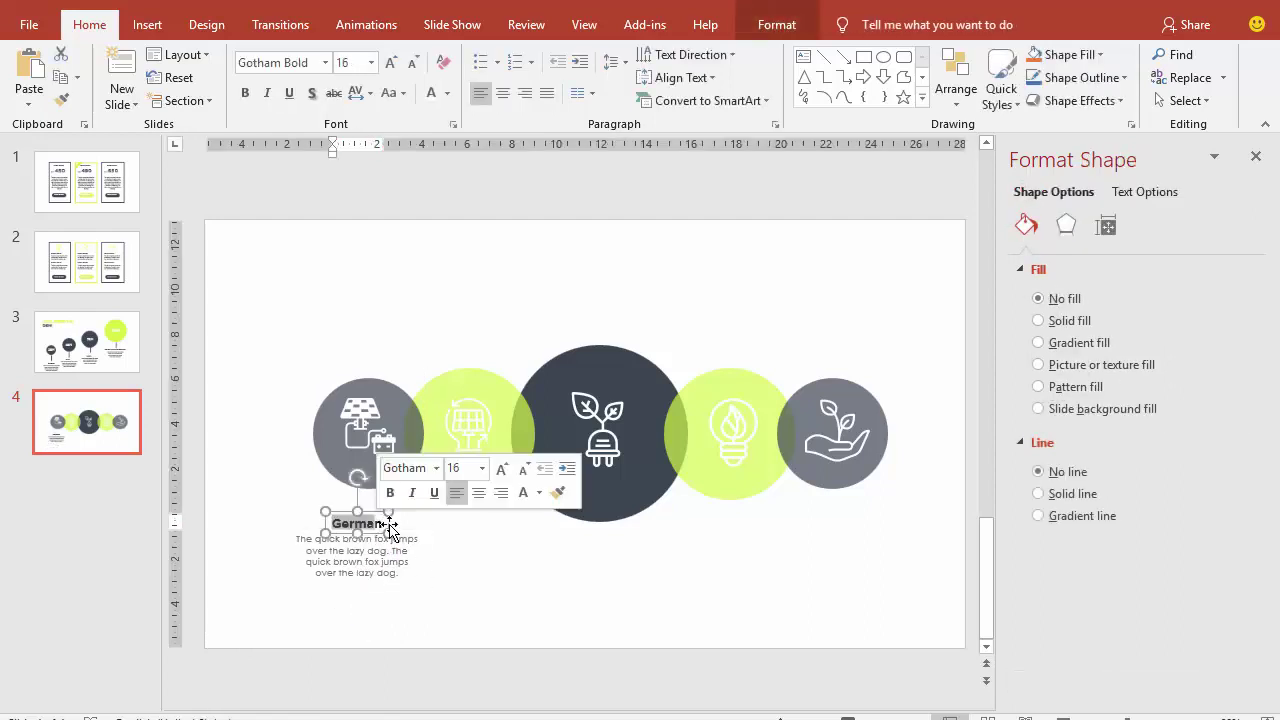
{"action": "key", "text": "Delete"}
{"action": "type", "text": "Tek"}
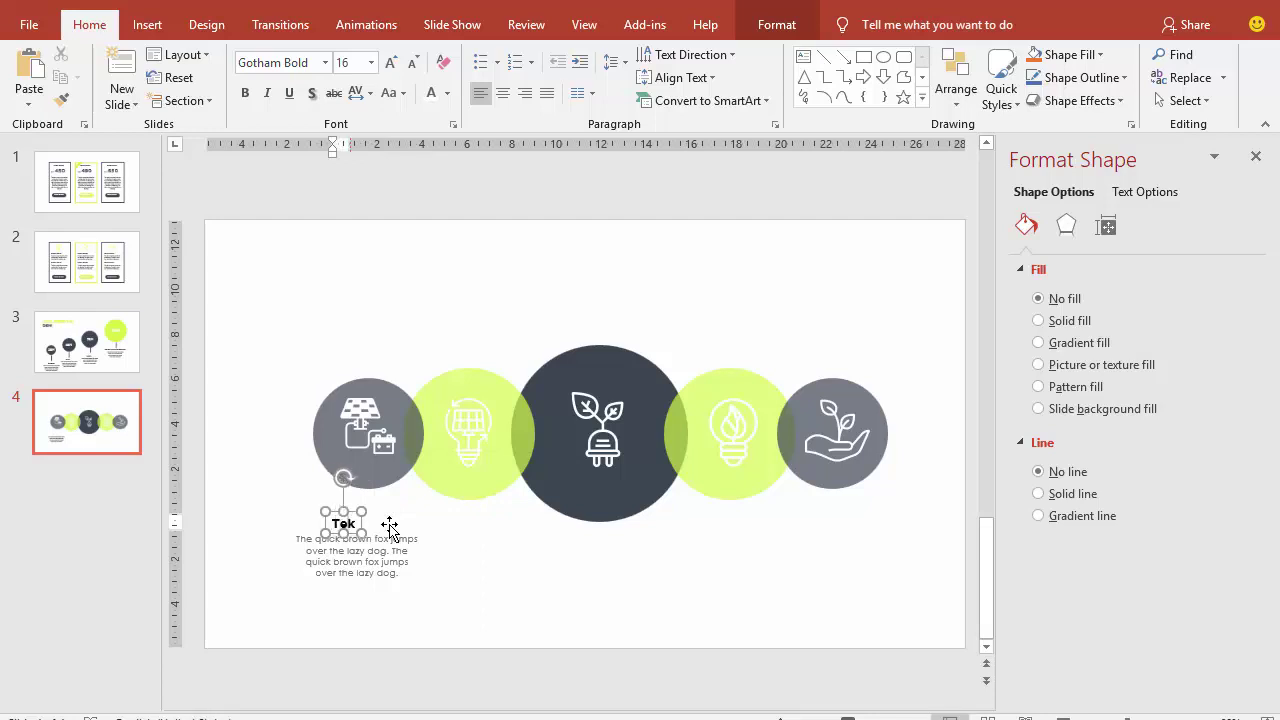
{"action": "type", "text": "s Disin"}
{"action": "key", "text": "BackSpace"}
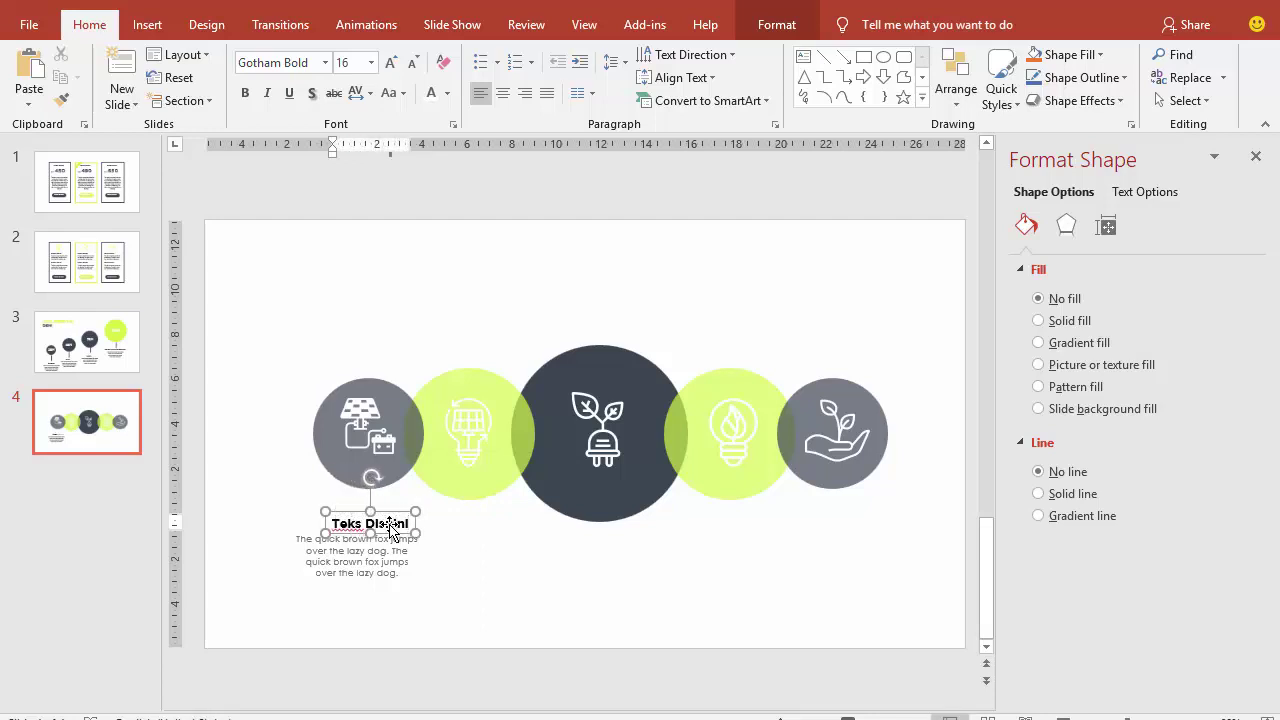
{"action": "key", "text": "BackSpace"}
{"action": "key", "text": "BackSpace"}
{"action": "key", "text": "BackSpace"}
{"action": "type", "text": "i"}
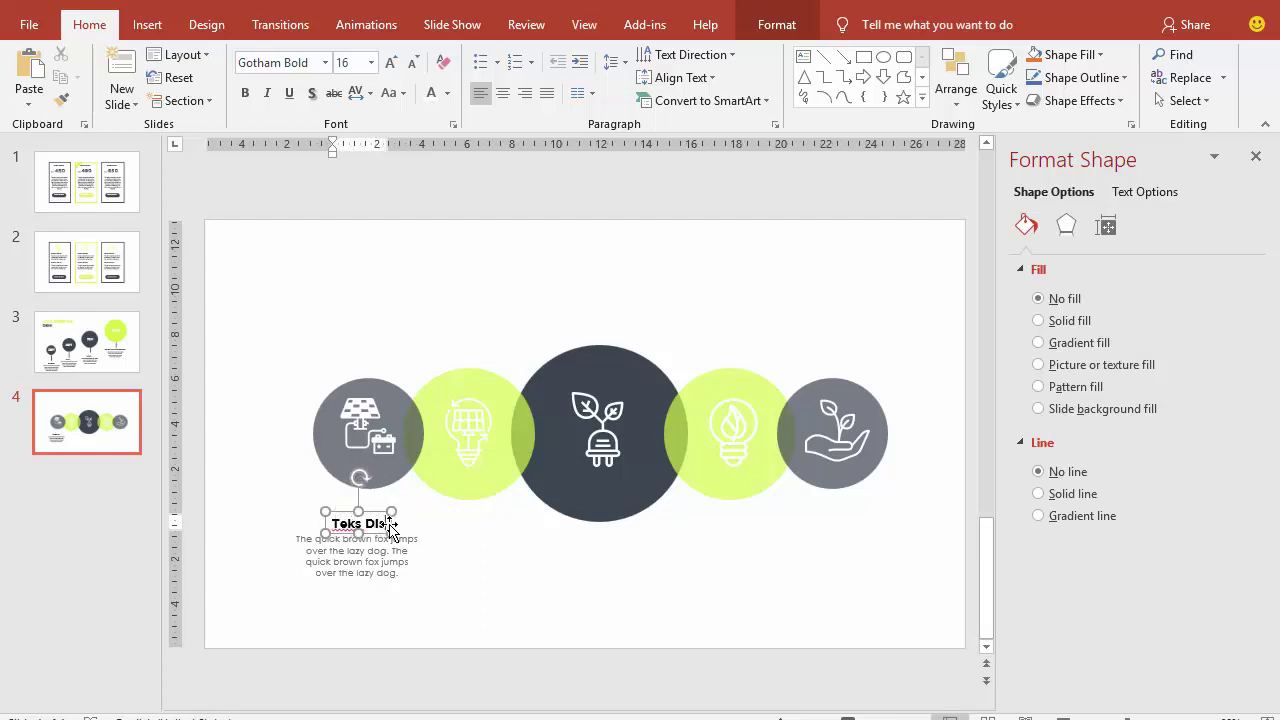
{"action": "type", "text": "sini"}
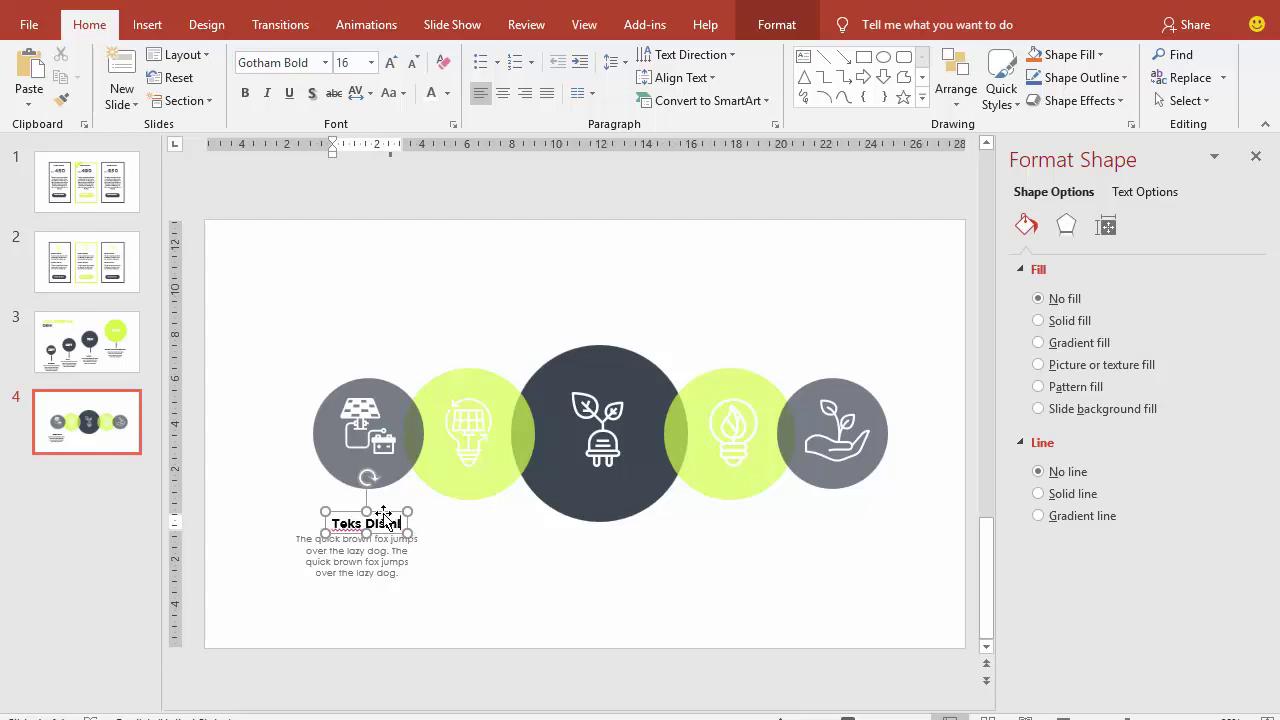
{"action": "left_click", "coordinate": [500, 95]}
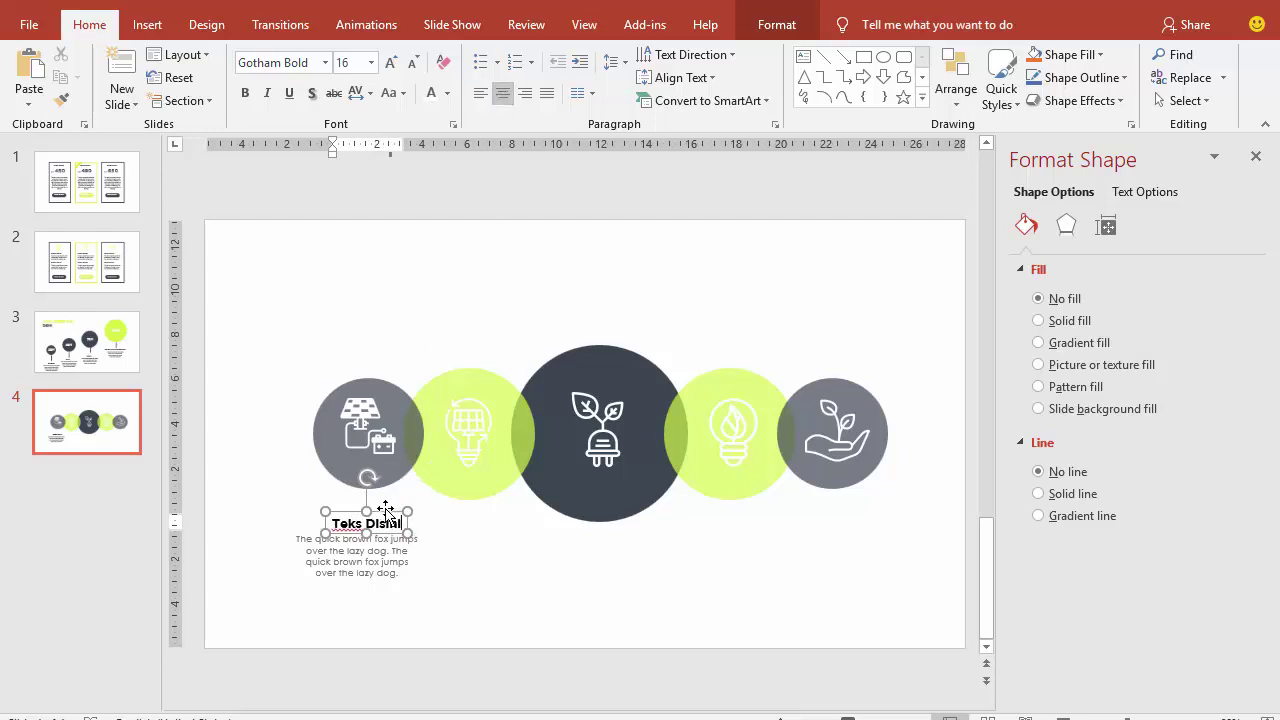
{"action": "left_click_drag", "start_coordinate": [383, 512], "coordinate": [380, 503]}
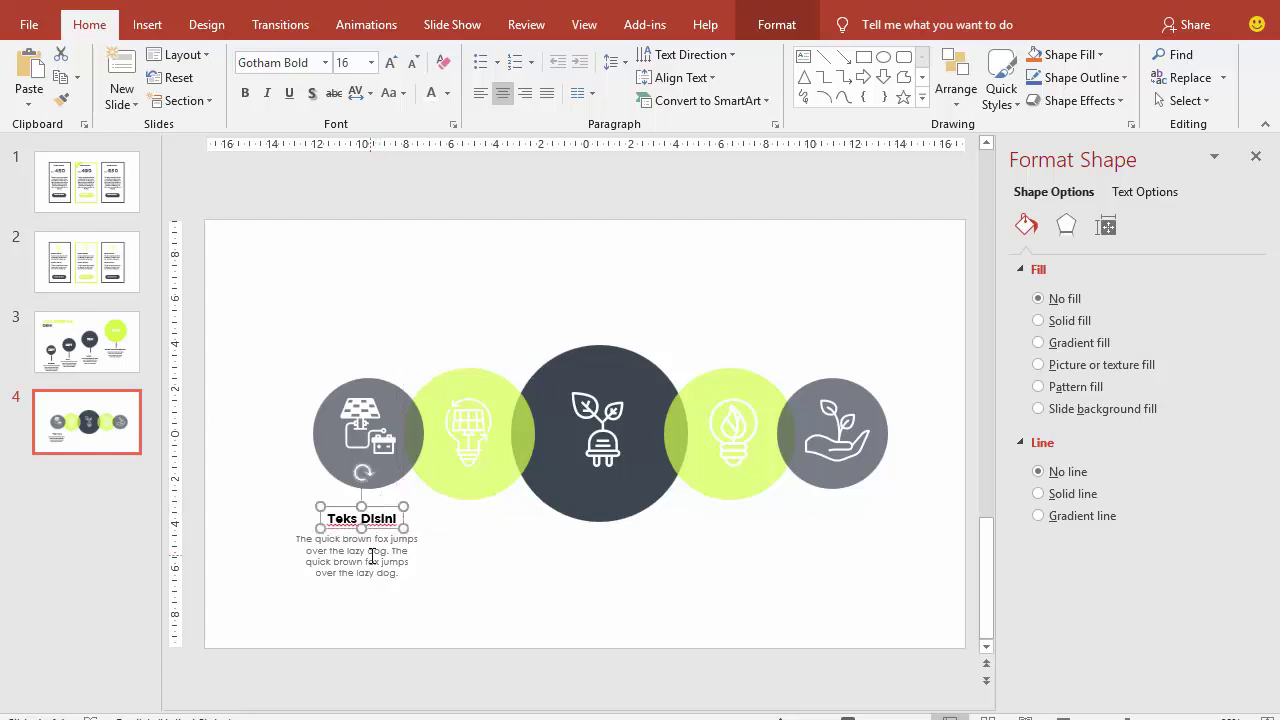
{"action": "left_click", "coordinate": [372, 550], "text": "shift"}
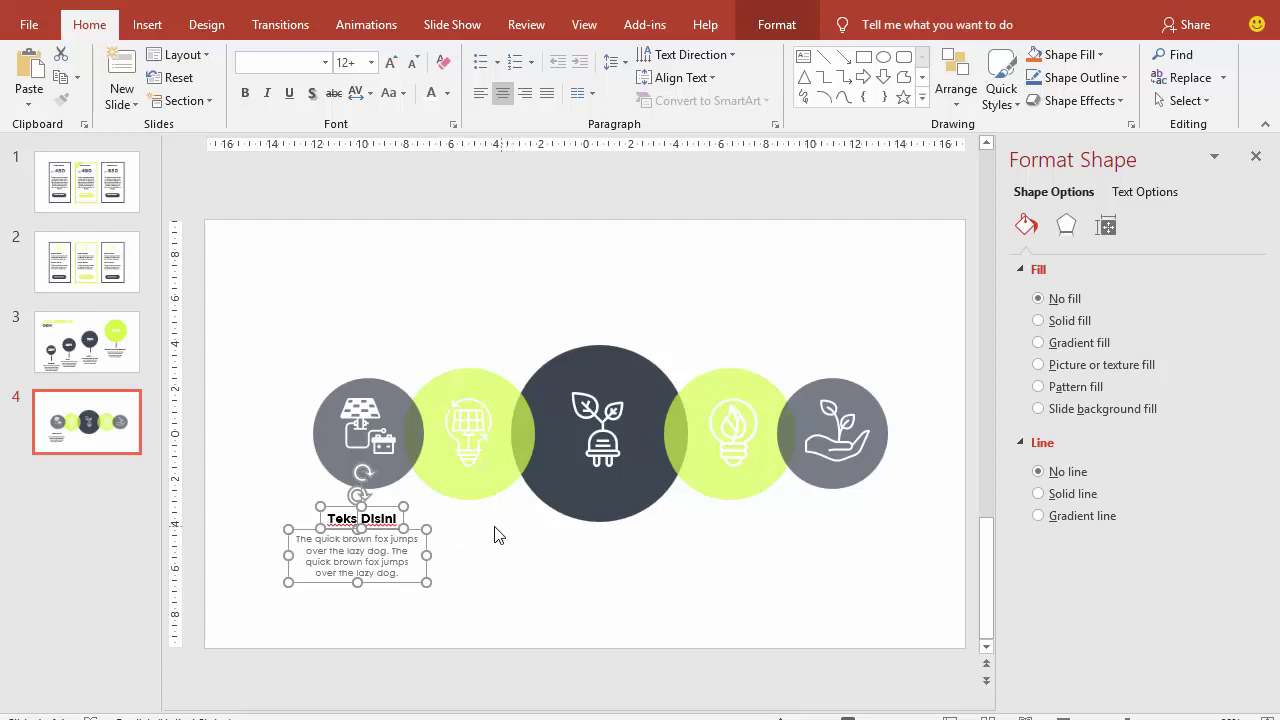
- Copy the text block above the left lime circle, below the centre circle, and above the right lime circle
{"action": "left_click_drag", "start_coordinate": [410, 530], "coordinate": [516, 298], "text": "ctrl"}
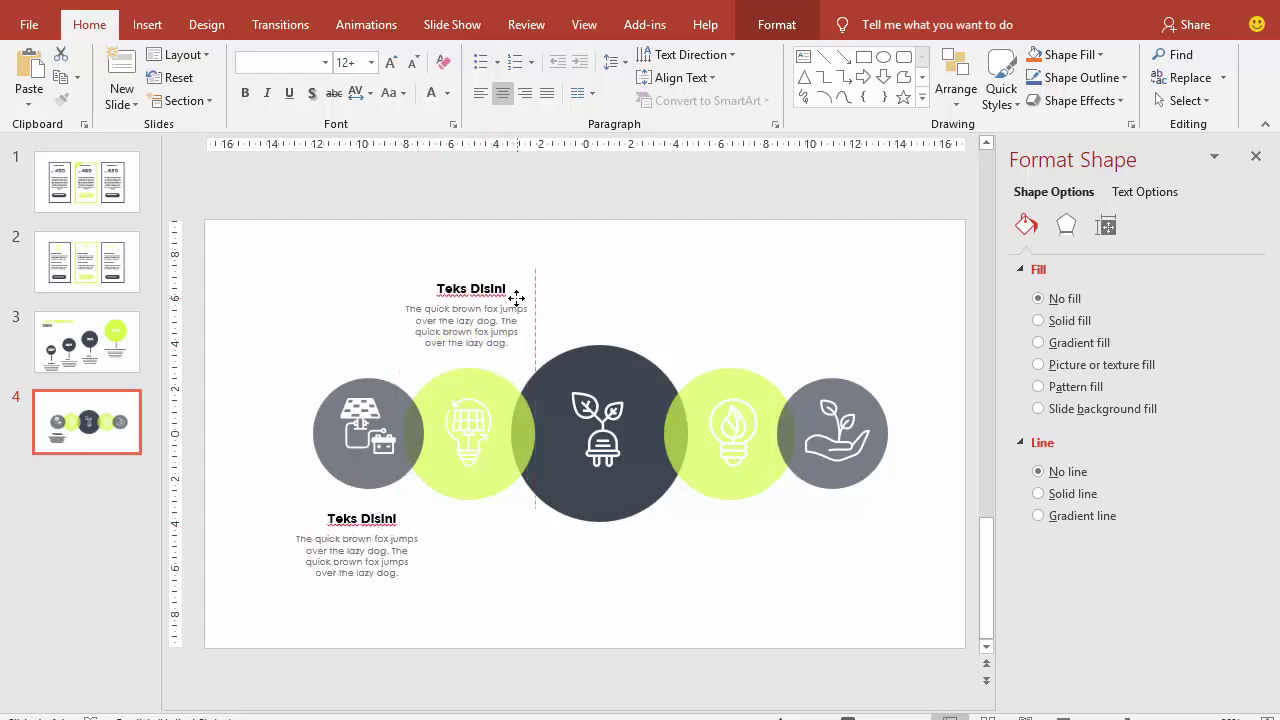
{"action": "scroll", "coordinate": [556, 341], "scroll_direction": "up", "scroll_amount": 2}
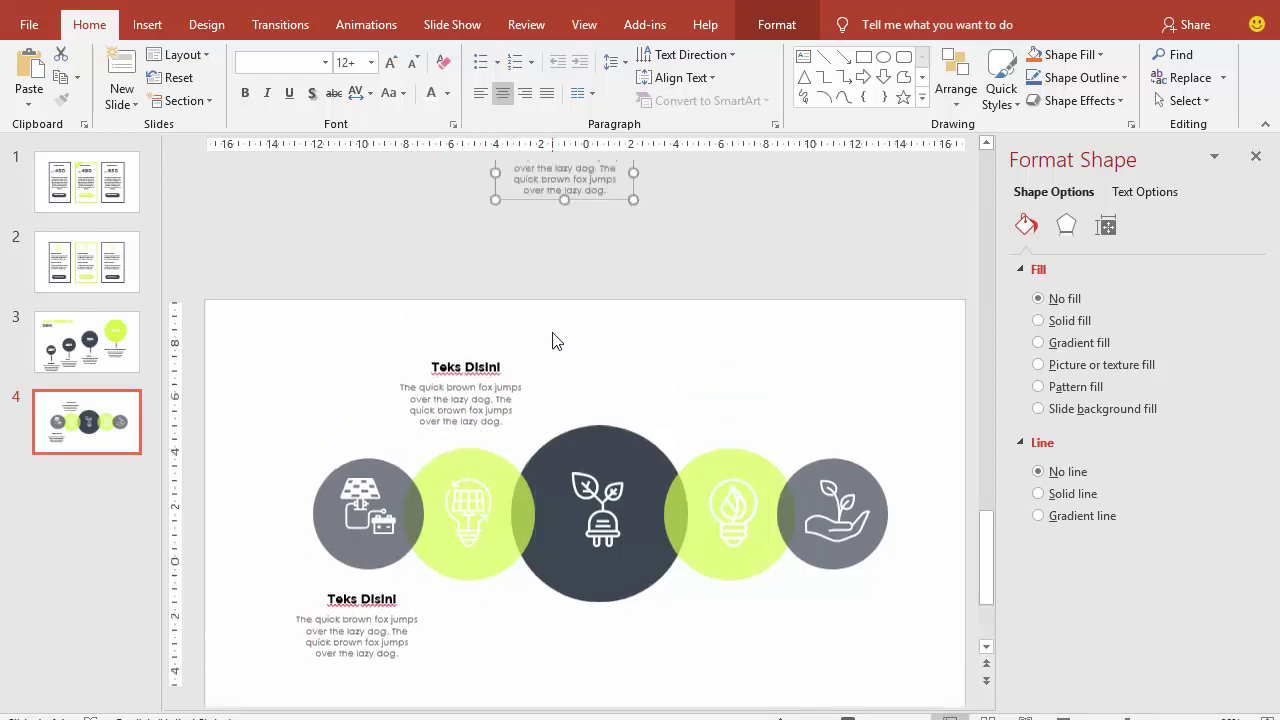
{"action": "scroll", "coordinate": [556, 341], "scroll_direction": "up", "scroll_amount": 2}
{"action": "left_click_drag", "start_coordinate": [590, 213], "coordinate": [625, 655]}
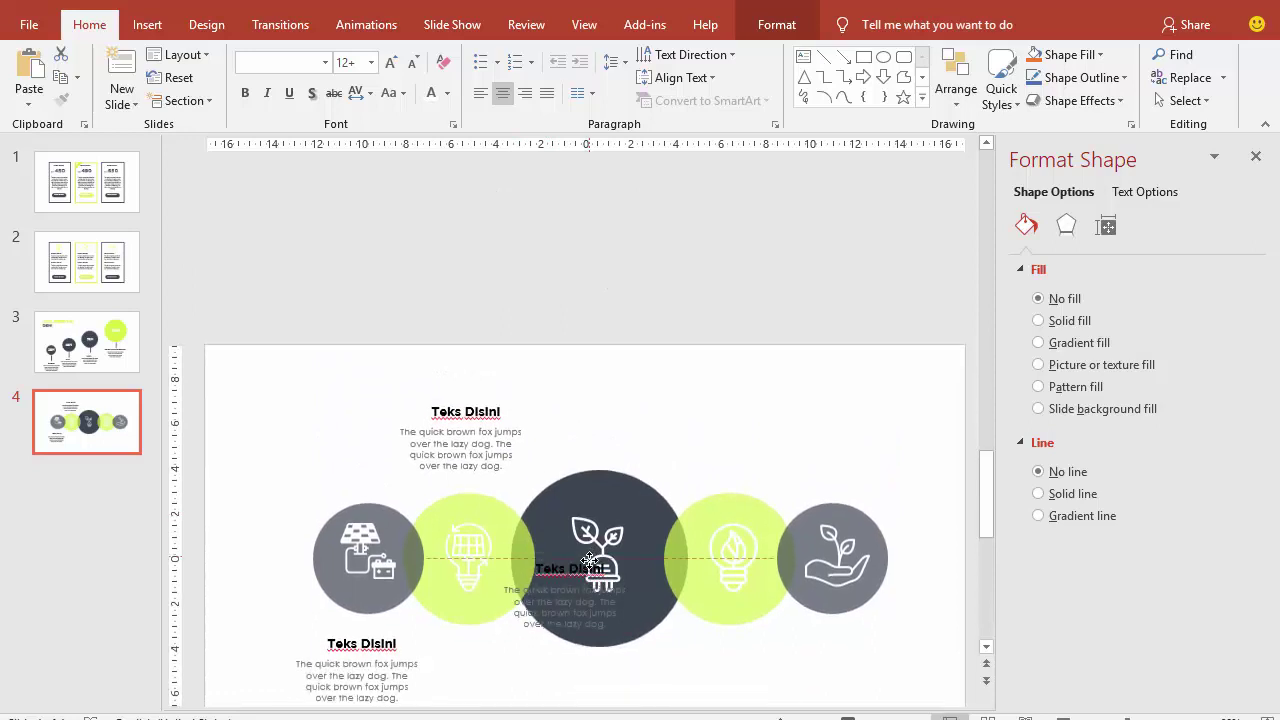
{"action": "scroll", "coordinate": [700, 622], "scroll_direction": "down", "scroll_amount": 3}
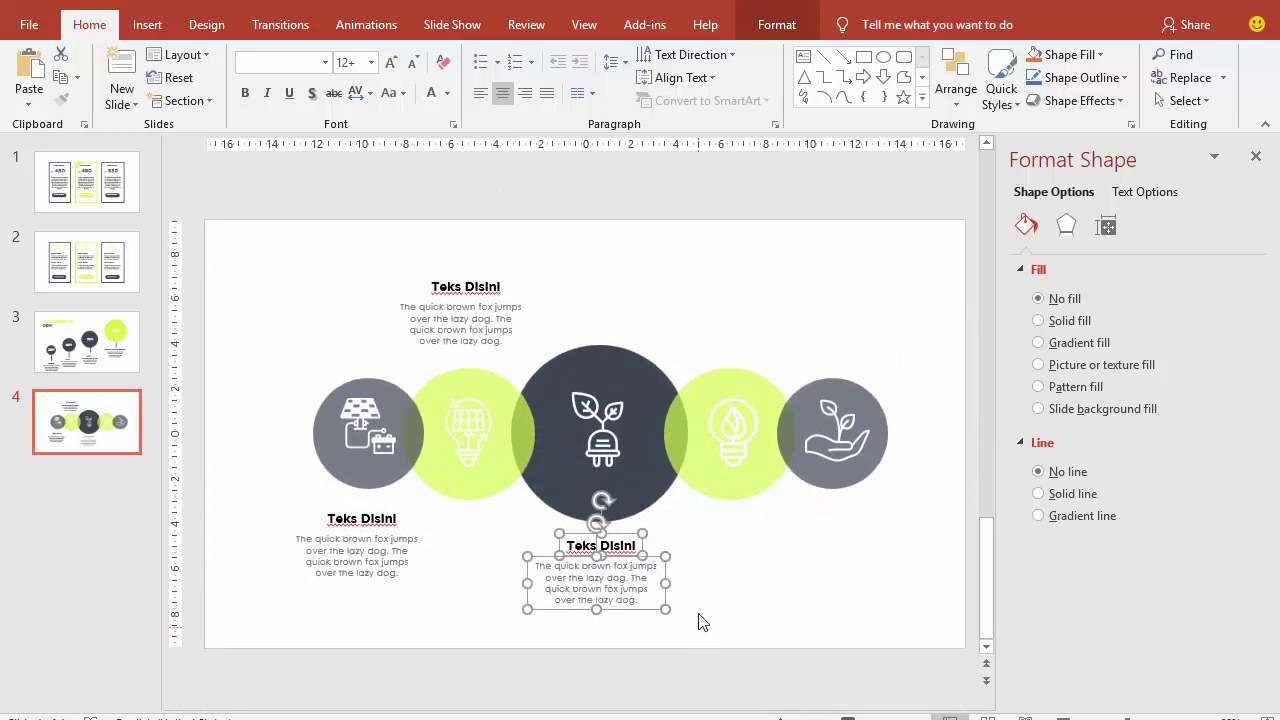
{"action": "scroll", "coordinate": [717, 597], "scroll_direction": "down", "scroll_amount": 4}
{"action": "mouse_move", "coordinate": [586, 530]}
{"action": "left_mouse_down"}
{"action": "mouse_move", "coordinate": [722, 612]}
{"action": "mouse_move", "coordinate": [727, 172]}
{"action": "left_mouse_up"}
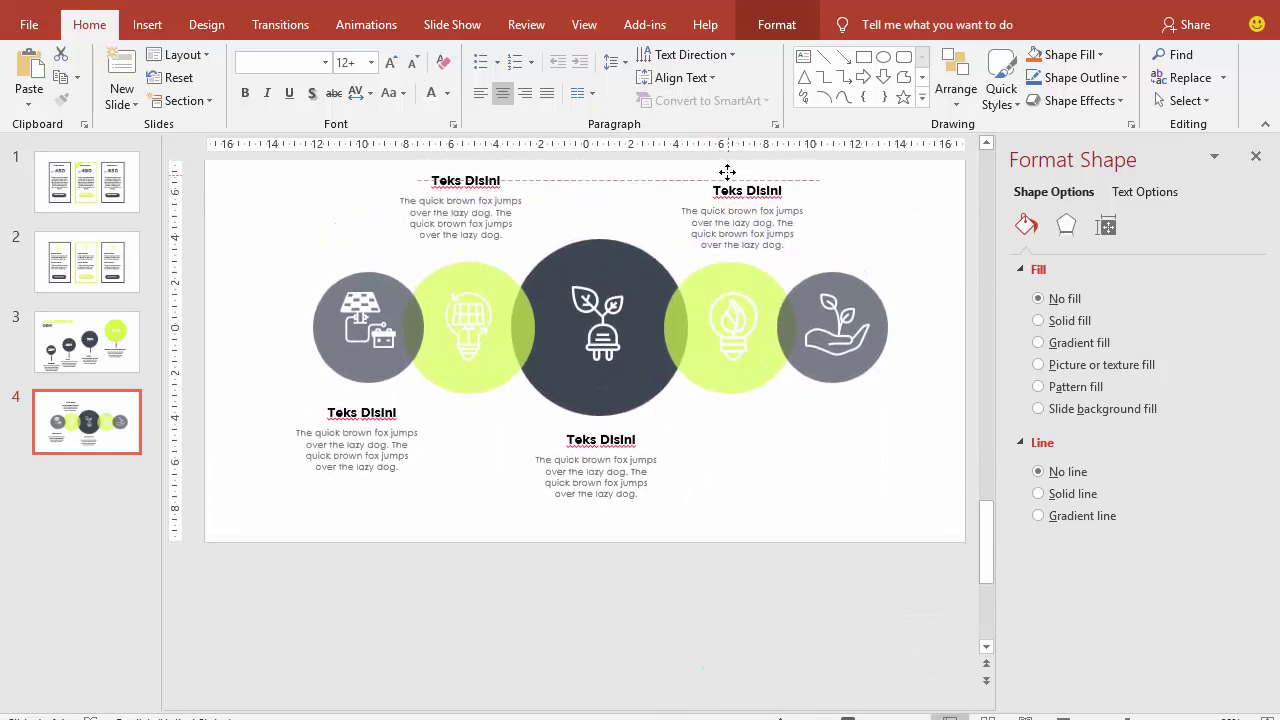
{"action": "left_click_drag", "start_coordinate": [727, 172], "coordinate": [717, 216]}
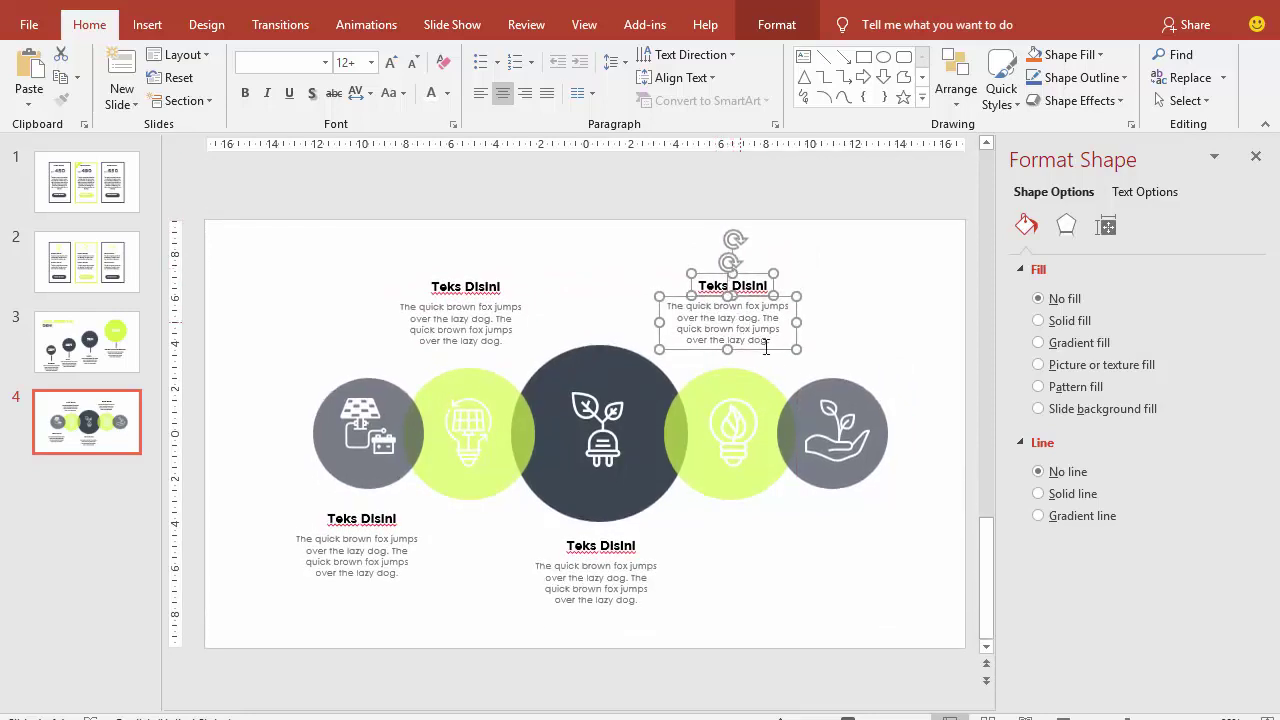
- Add a final text block below the right grey circle, aligned with the other lower blocks
{"action": "mouse_move", "coordinate": [766, 346]}
{"action": "left_mouse_down"}
{"action": "mouse_move", "coordinate": [847, 527]}
{"action": "mouse_move", "coordinate": [907, 549]}
{"action": "left_mouse_up"}
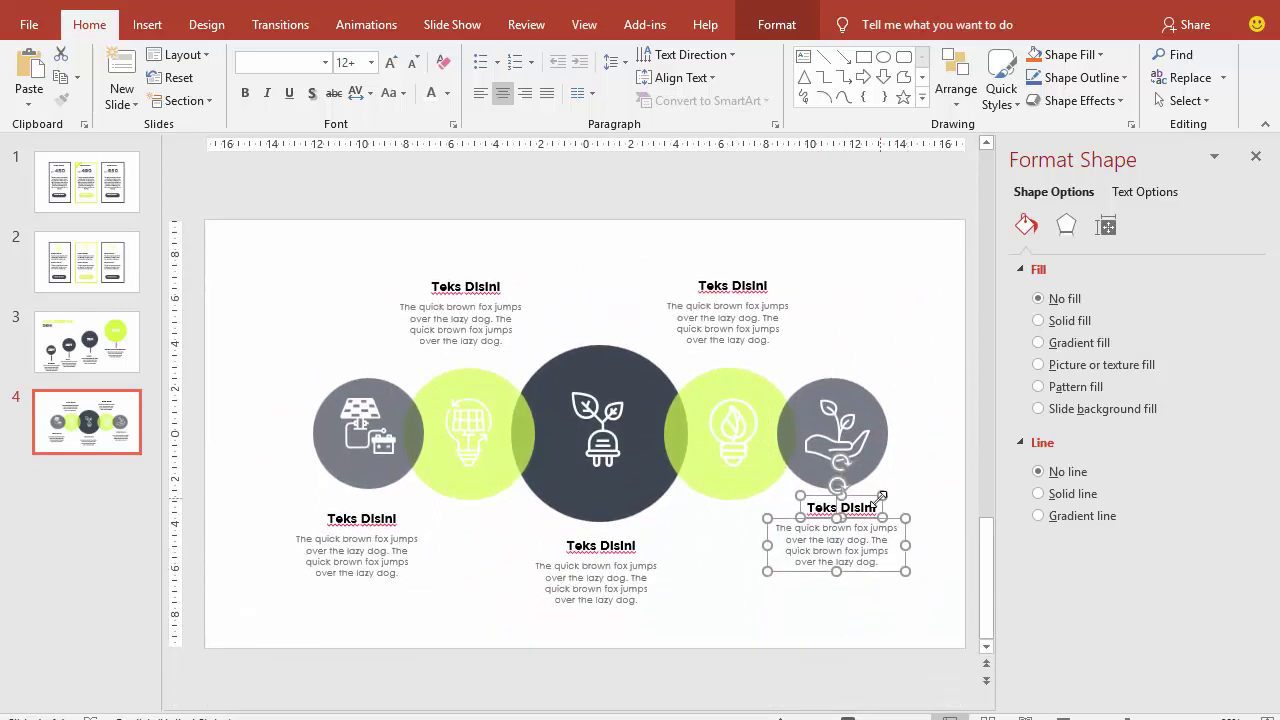
{"action": "left_click_drag", "start_coordinate": [860, 500], "coordinate": [858, 517]}
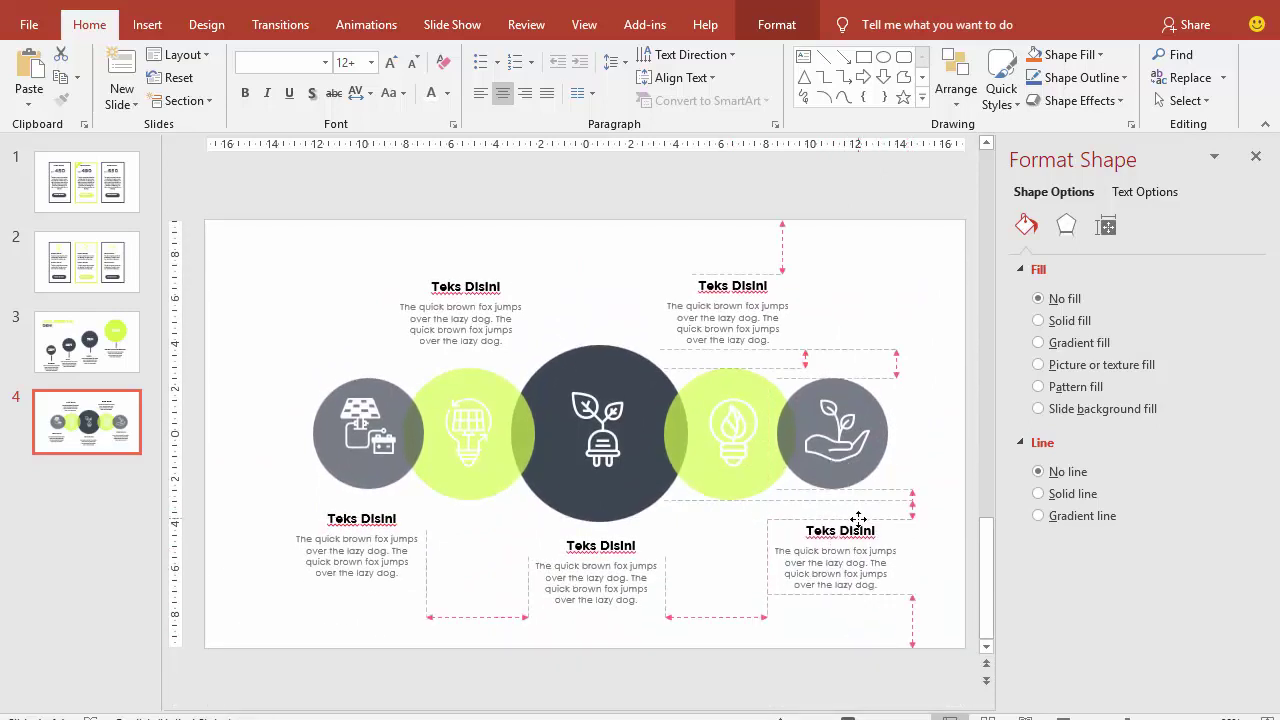
{"action": "left_click_drag", "start_coordinate": [858, 517], "coordinate": [858, 505]}
{"action": "left_click", "coordinate": [886, 340]}
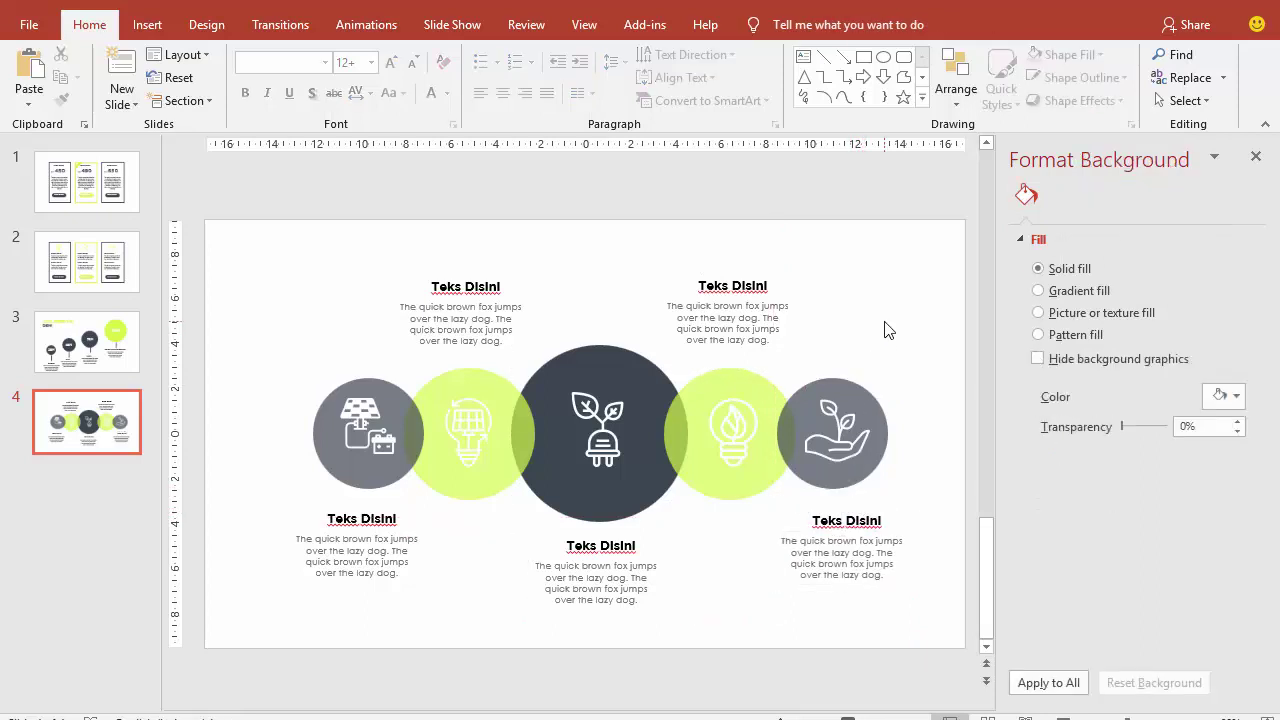
{"action": "scroll", "coordinate": [892, 360], "scroll_direction": "down", "scroll_amount": 2, "text": "ctrl"}
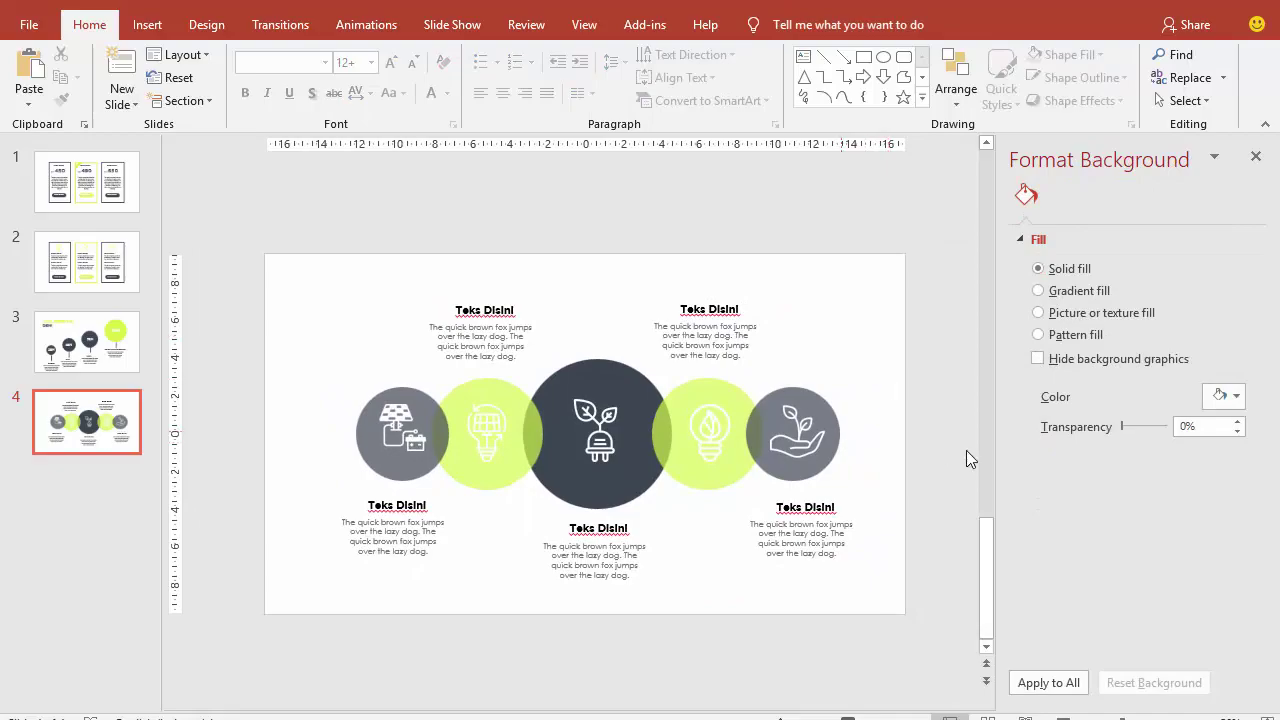
{"action": "key", "text": "shift+F5"}
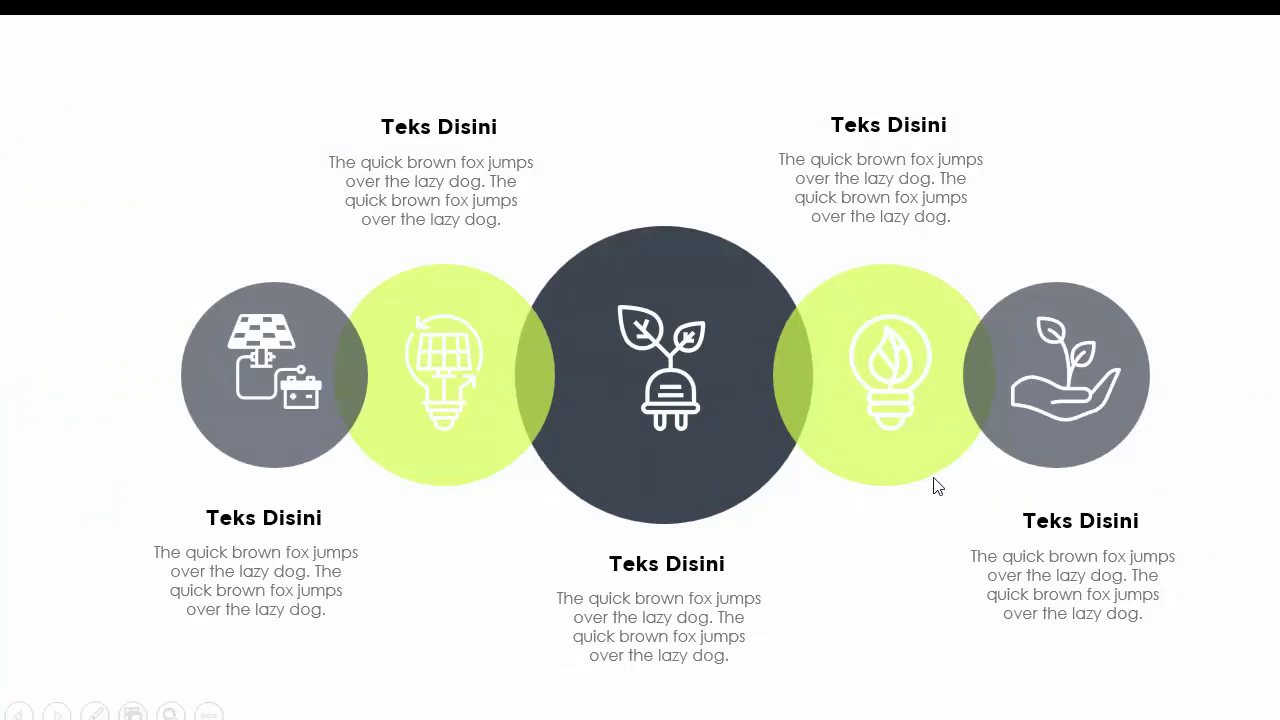
{"action": "key", "text": "Escape"}
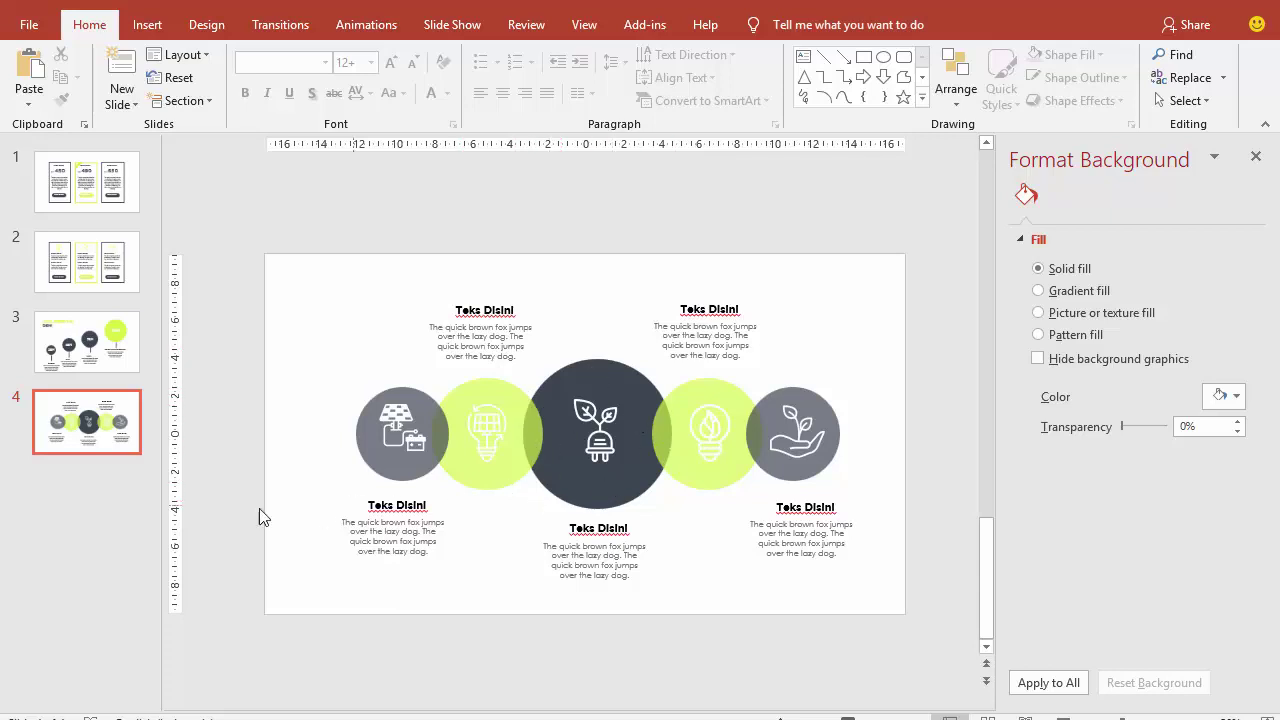
- Insert a new slide 5 after slide 4 and delete its content and title placeholders
{"action": "right_click", "coordinate": [105, 480]}
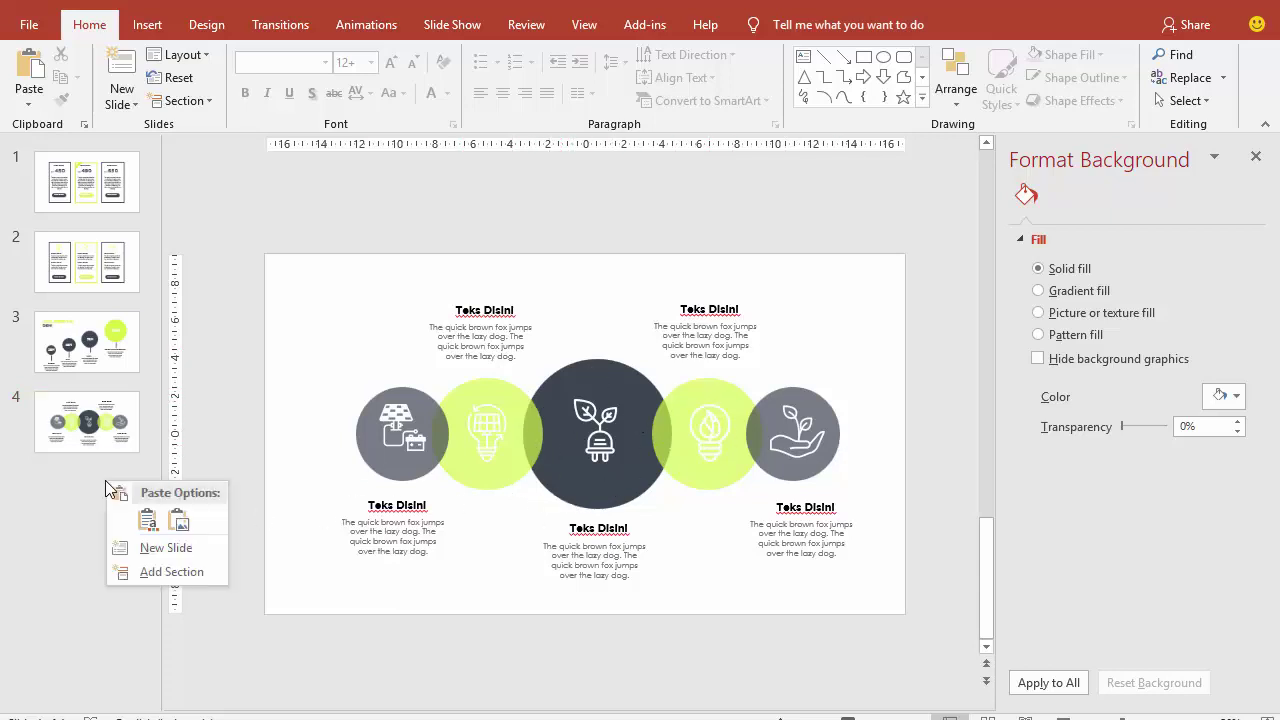
{"action": "left_click", "coordinate": [133, 542]}
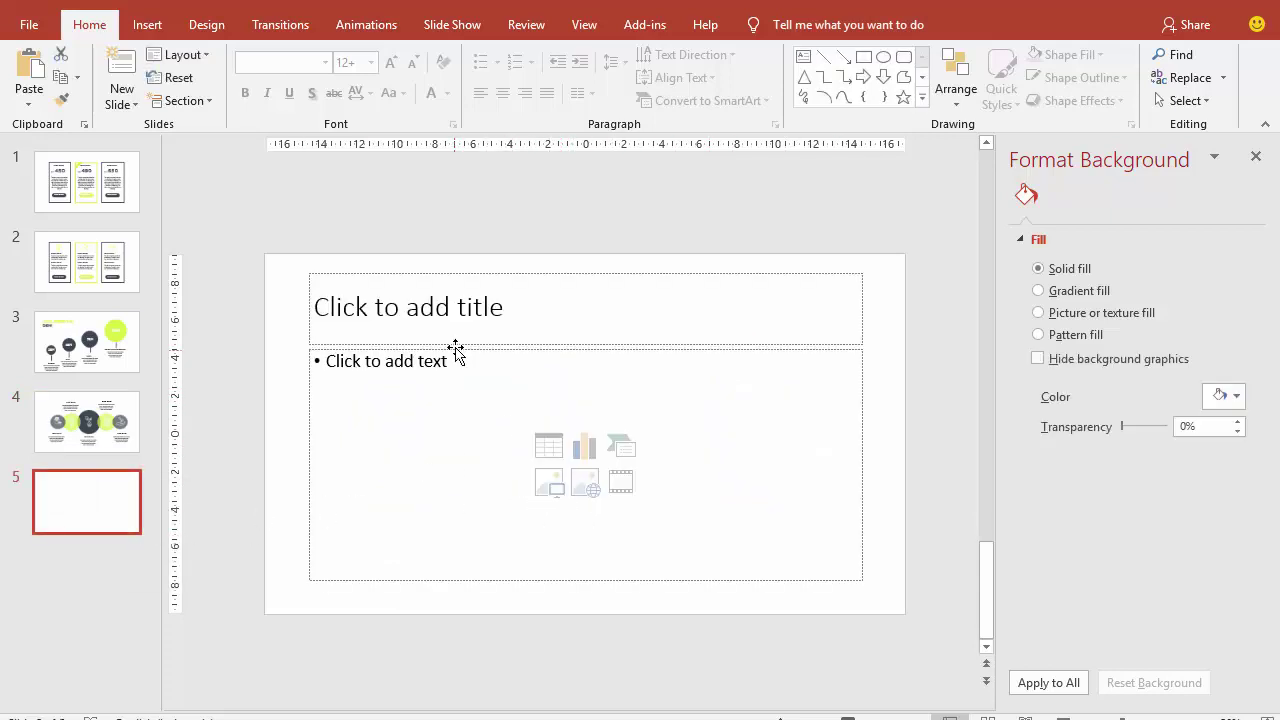
{"action": "left_click", "coordinate": [455, 347]}
{"action": "key", "text": "Delete"}
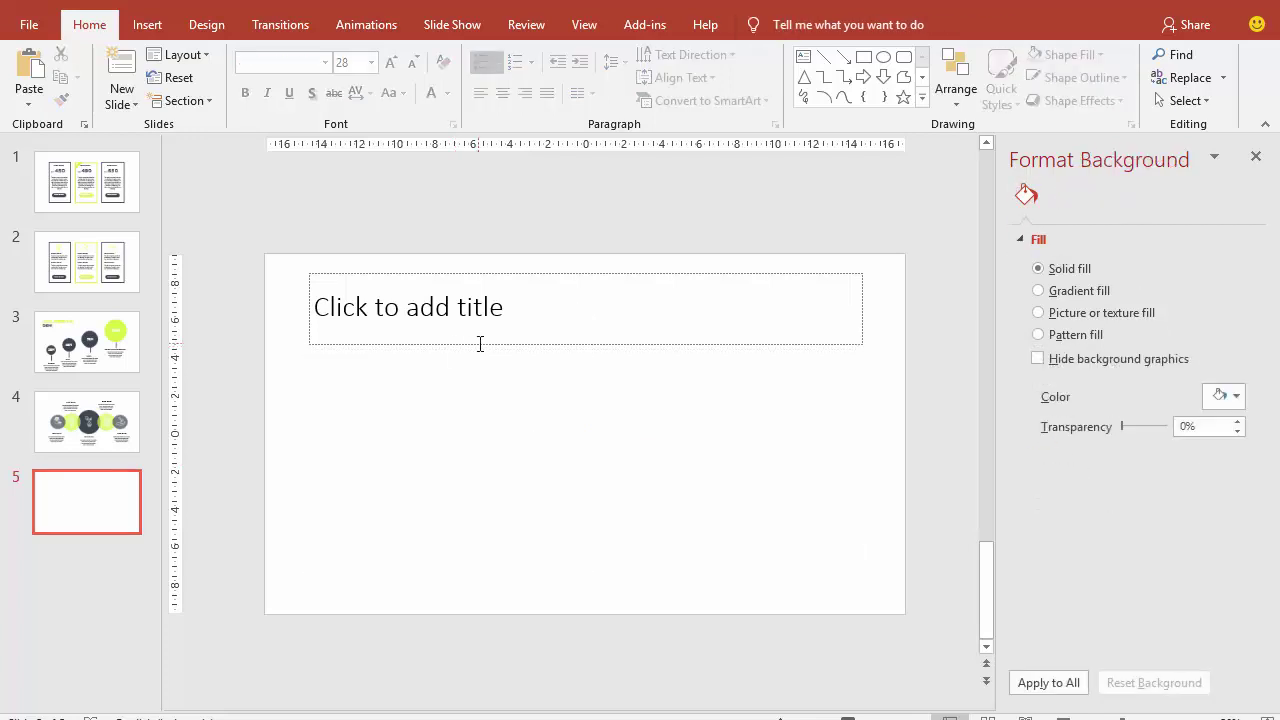
{"action": "left_click", "coordinate": [480, 344]}
{"action": "key", "text": "Delete"}
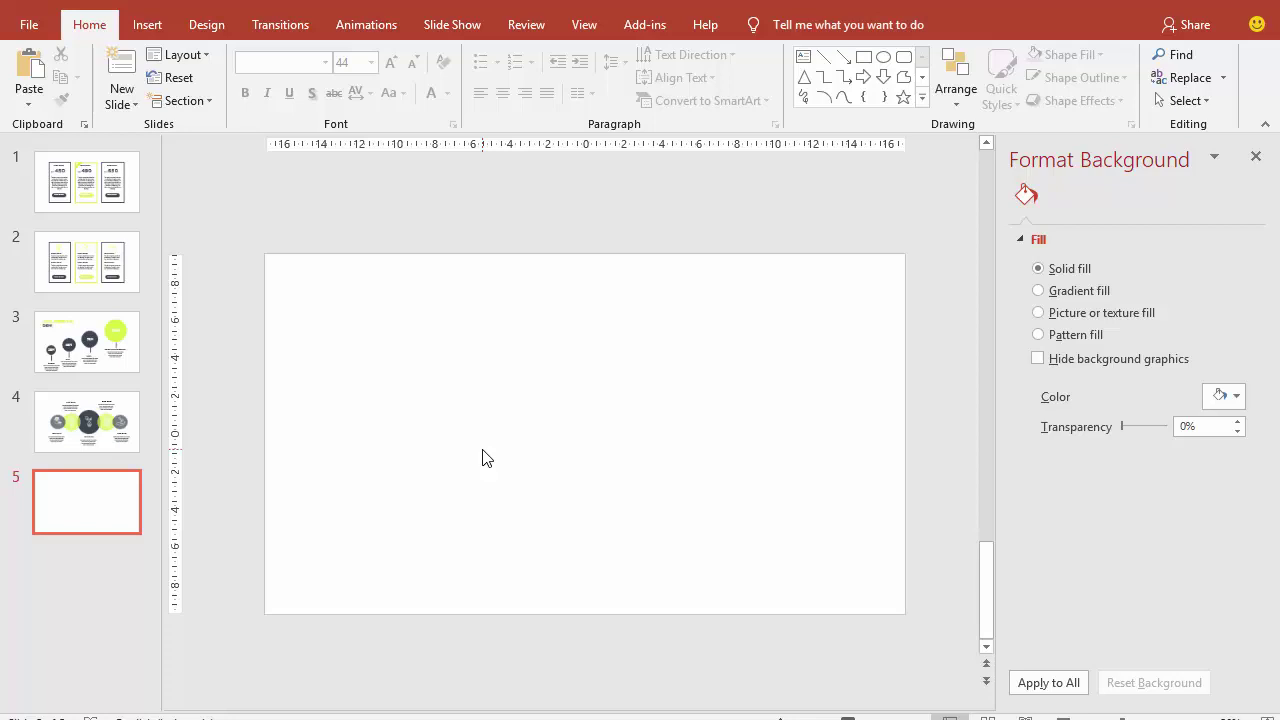
{"action": "left_click", "coordinate": [123, 500]}
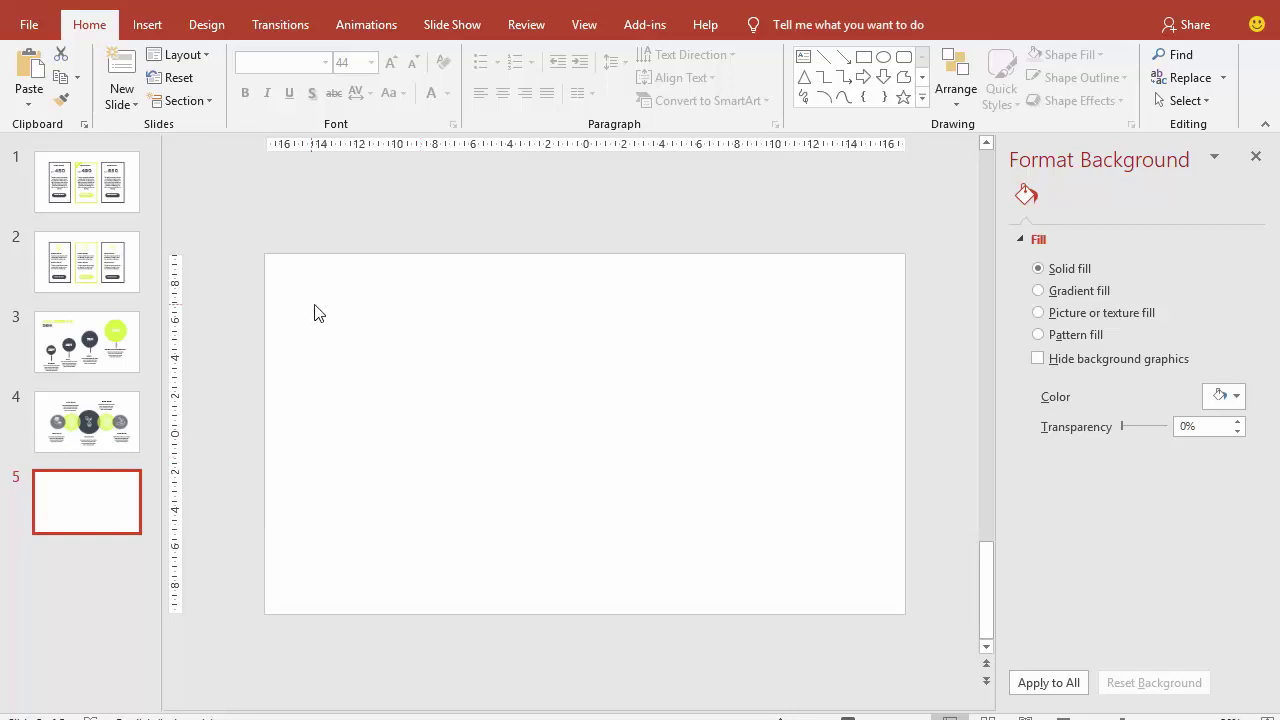
{"action": "left_click", "coordinate": [147, 24]}
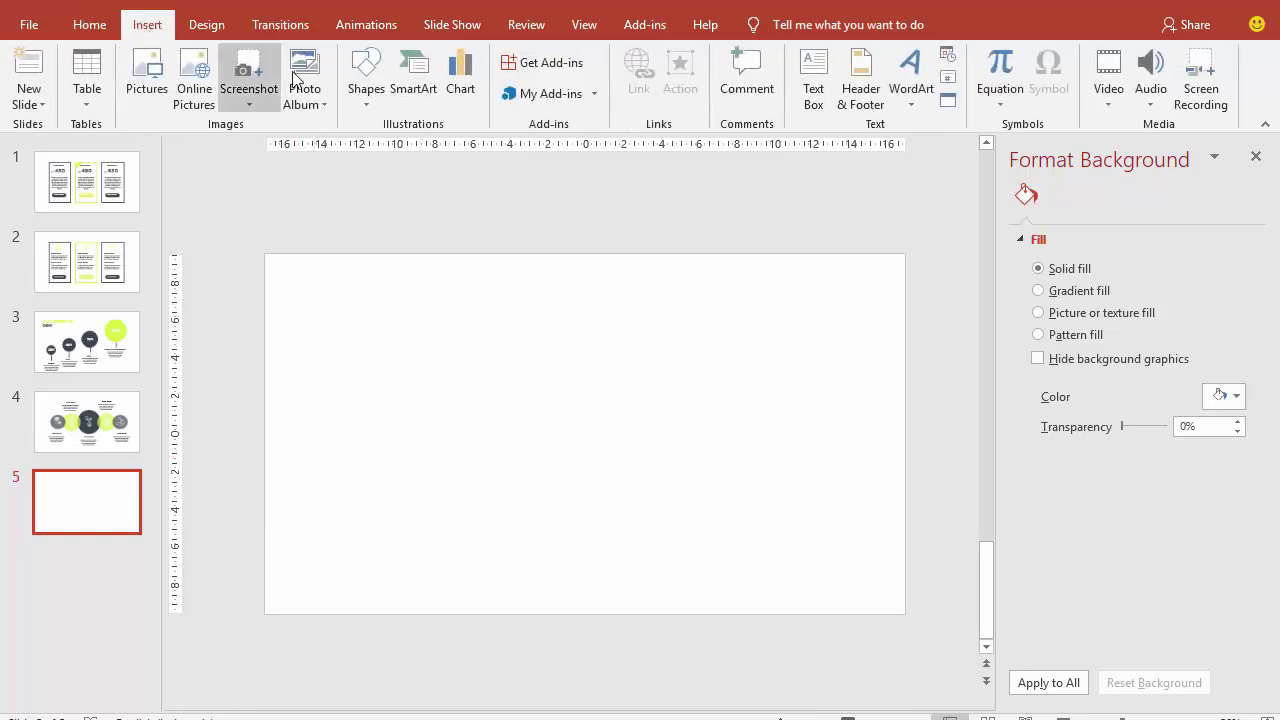
- Draw a 7.89 cm blue donut on slide 5, widen its hole, and remove its outline
{"action": "left_click", "coordinate": [366, 100]}
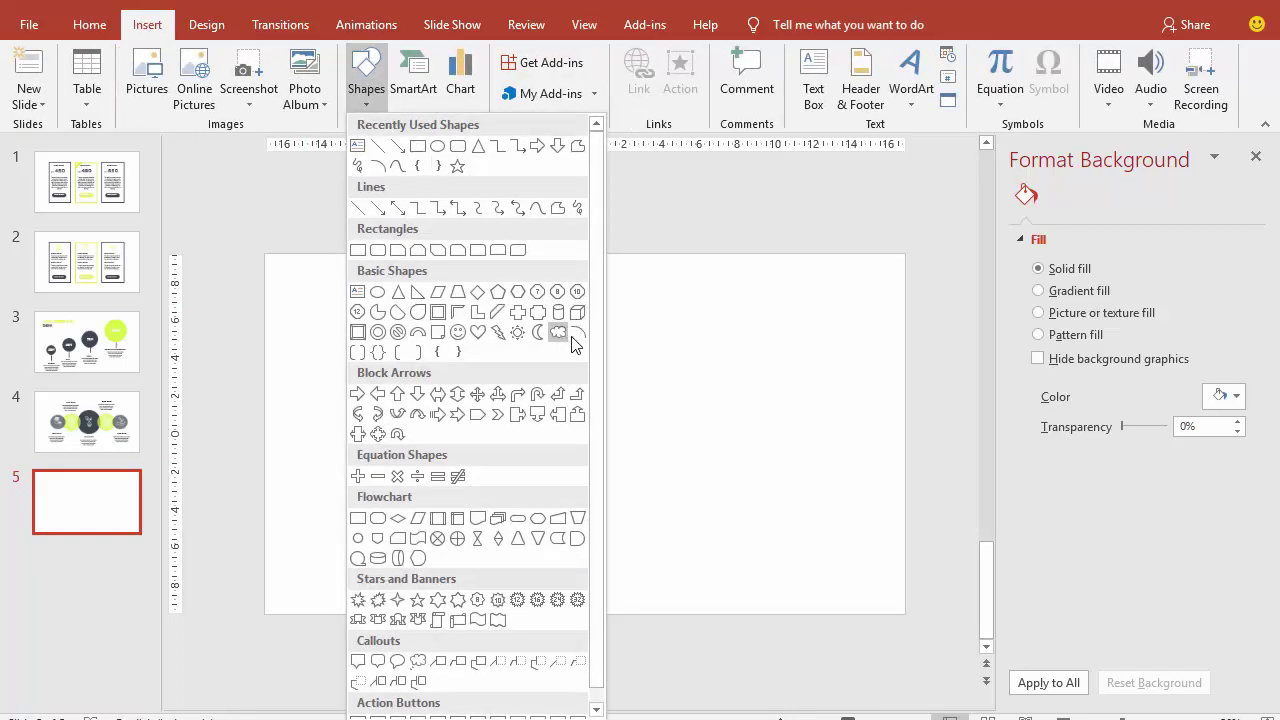
{"action": "left_click_drag", "start_coordinate": [595, 250], "coordinate": [596, 288]}
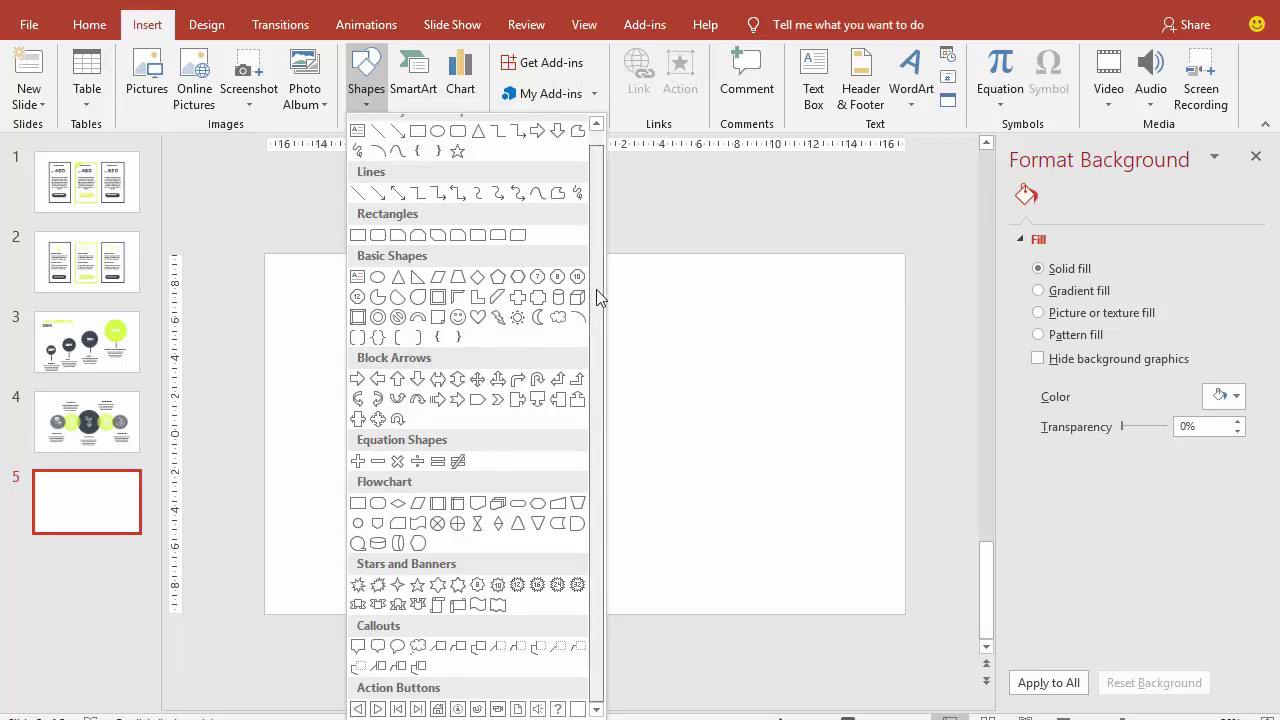
{"action": "left_click_drag", "start_coordinate": [599, 273], "coordinate": [603, 254]}
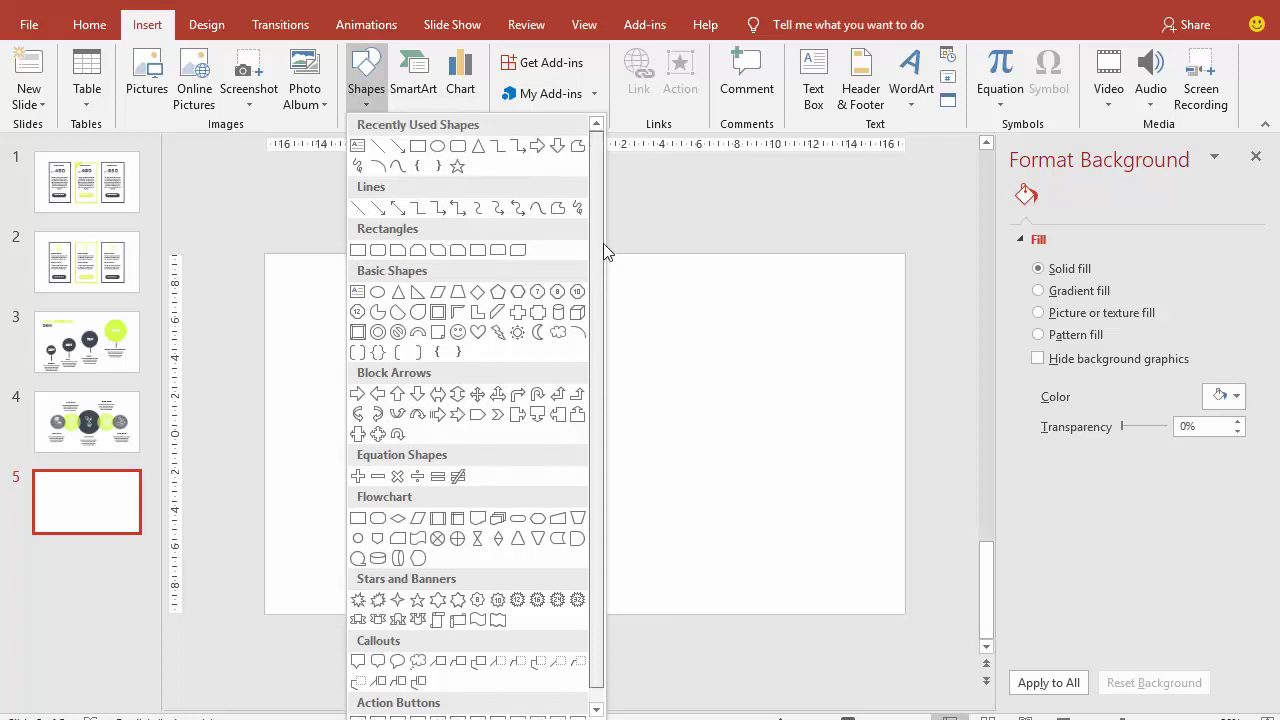
{"action": "left_click", "coordinate": [378, 333]}
{"action": "left_click_drag", "start_coordinate": [452, 337], "coordinate": [601, 451]}
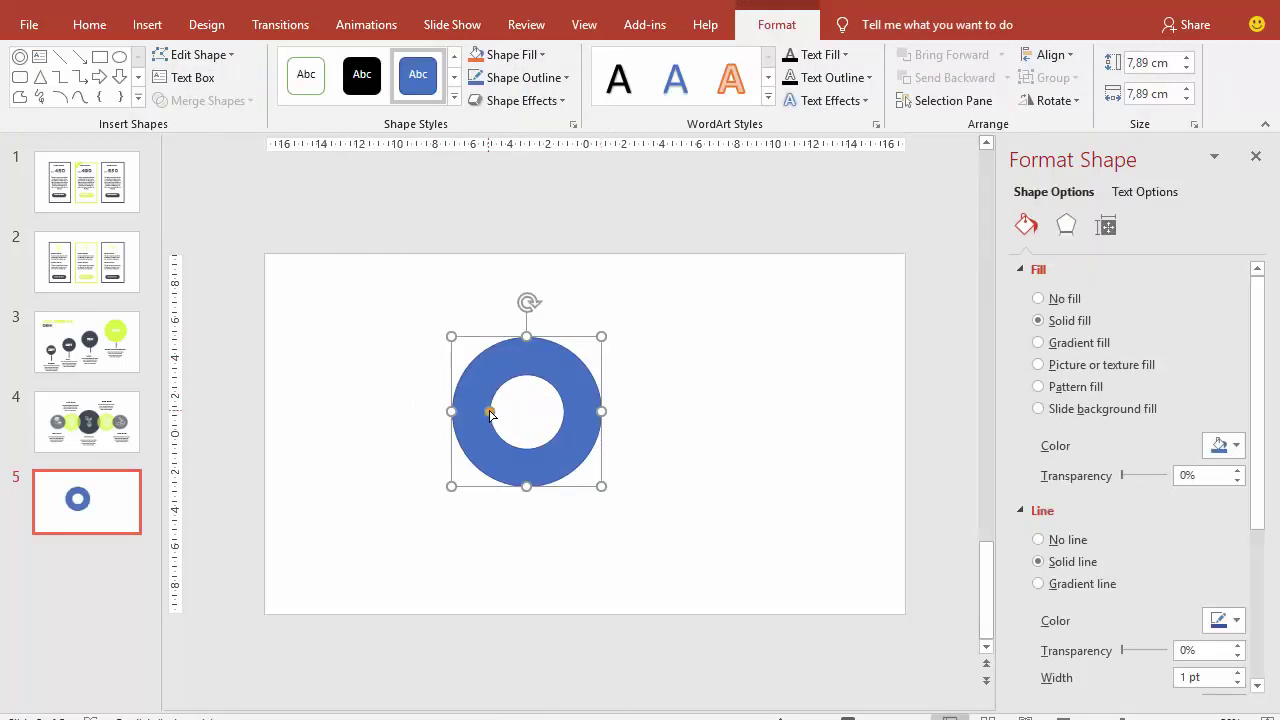
{"action": "left_click_drag", "start_coordinate": [489, 412], "coordinate": [482, 412]}
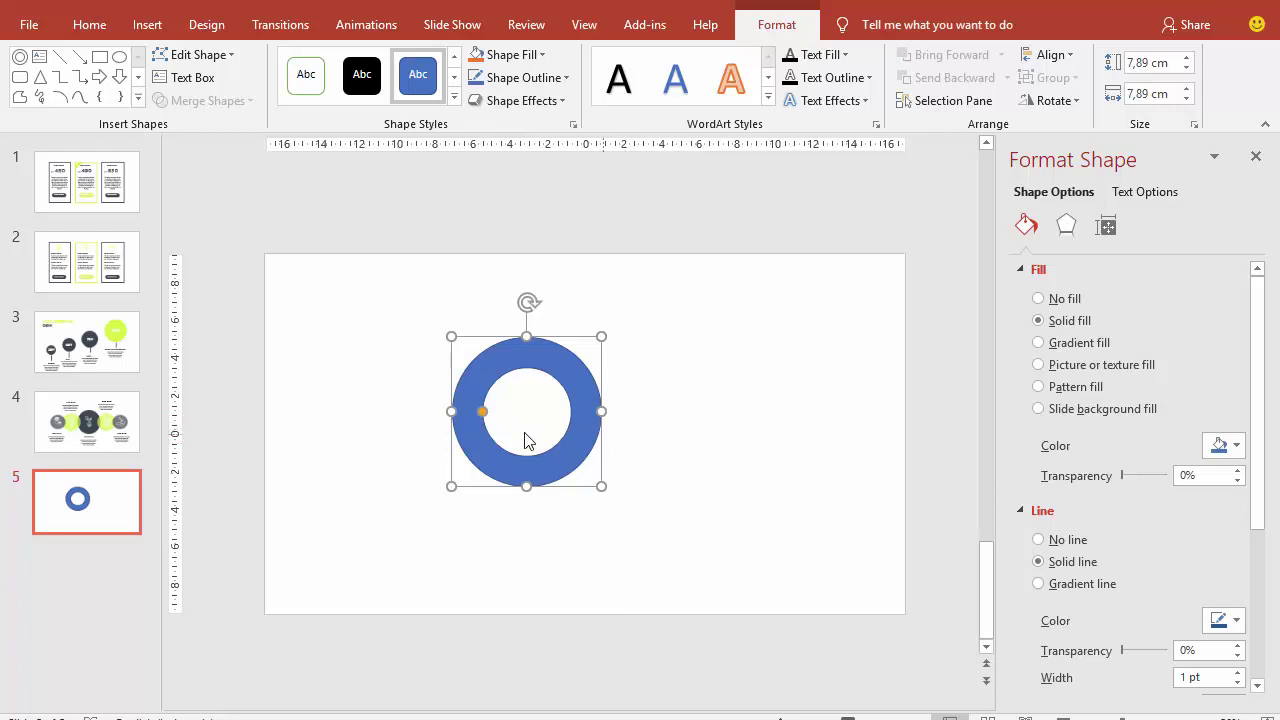
{"action": "left_click_drag", "start_coordinate": [482, 412], "coordinate": [481, 418]}
{"action": "left_click", "coordinate": [1062, 541]}
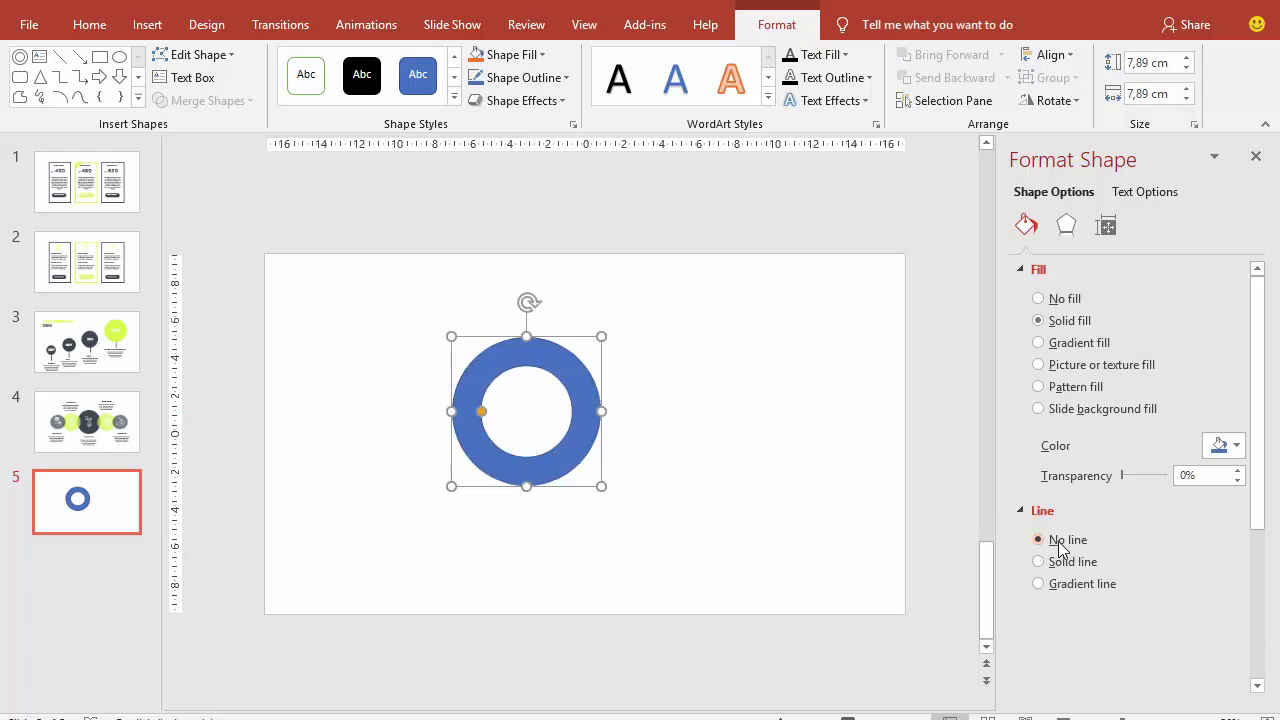
{"action": "left_click", "coordinate": [152, 27]}
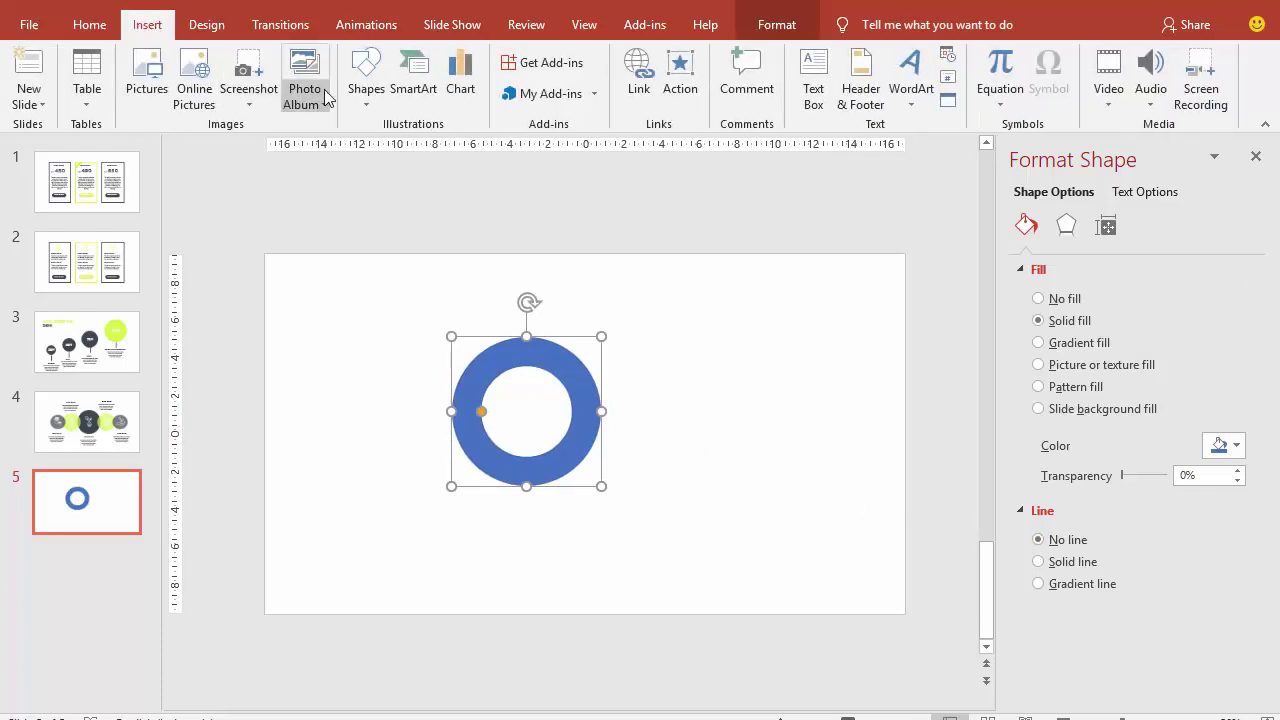
- Draw a vertical 9.79 × 1.8 cm bar centred on the ring, with no outline
{"action": "left_click", "coordinate": [365, 78]}
{"action": "left_click", "coordinate": [430, 146]}
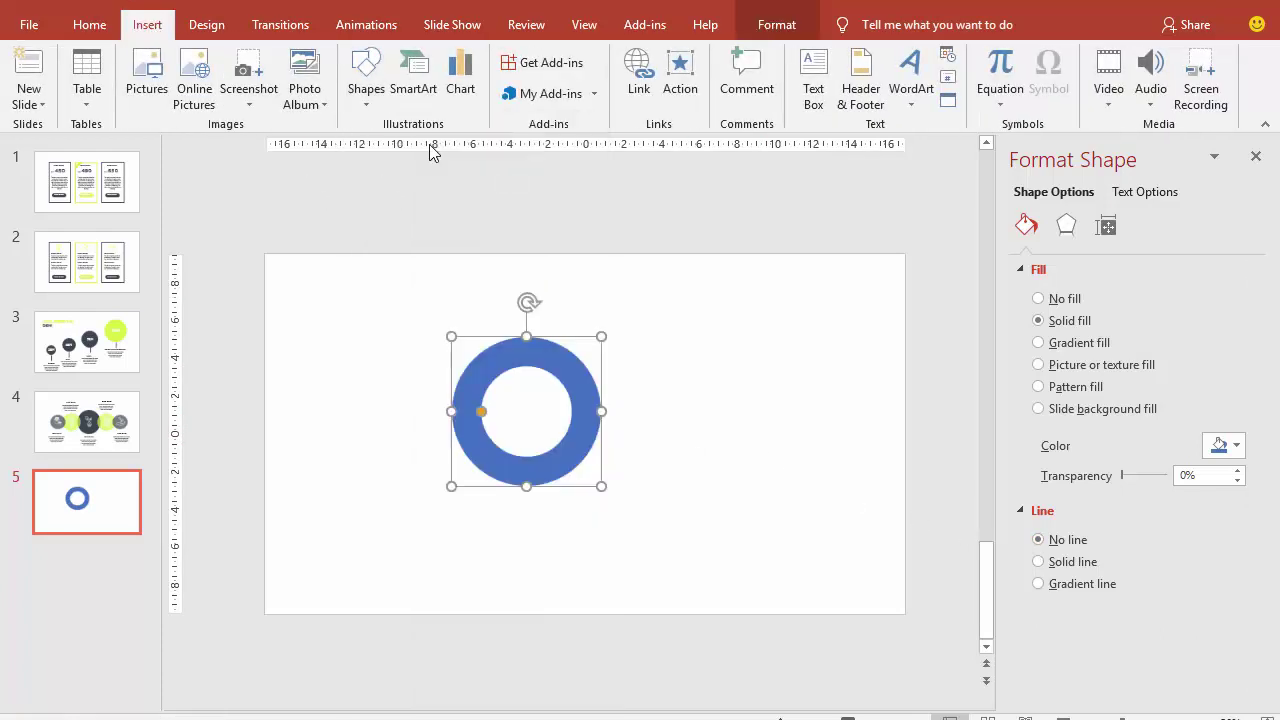
{"action": "left_click_drag", "start_coordinate": [515, 317], "coordinate": [549, 502]}
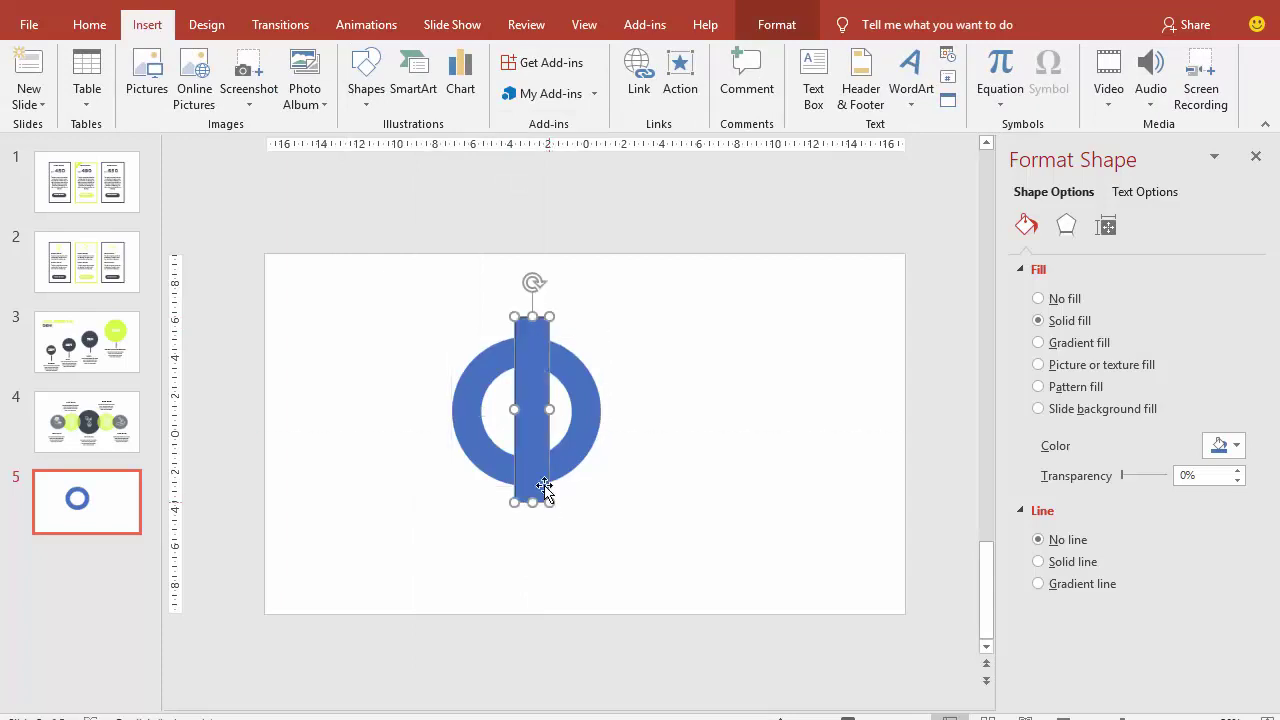
{"action": "left_click_drag", "start_coordinate": [535, 412], "coordinate": [528, 412]}
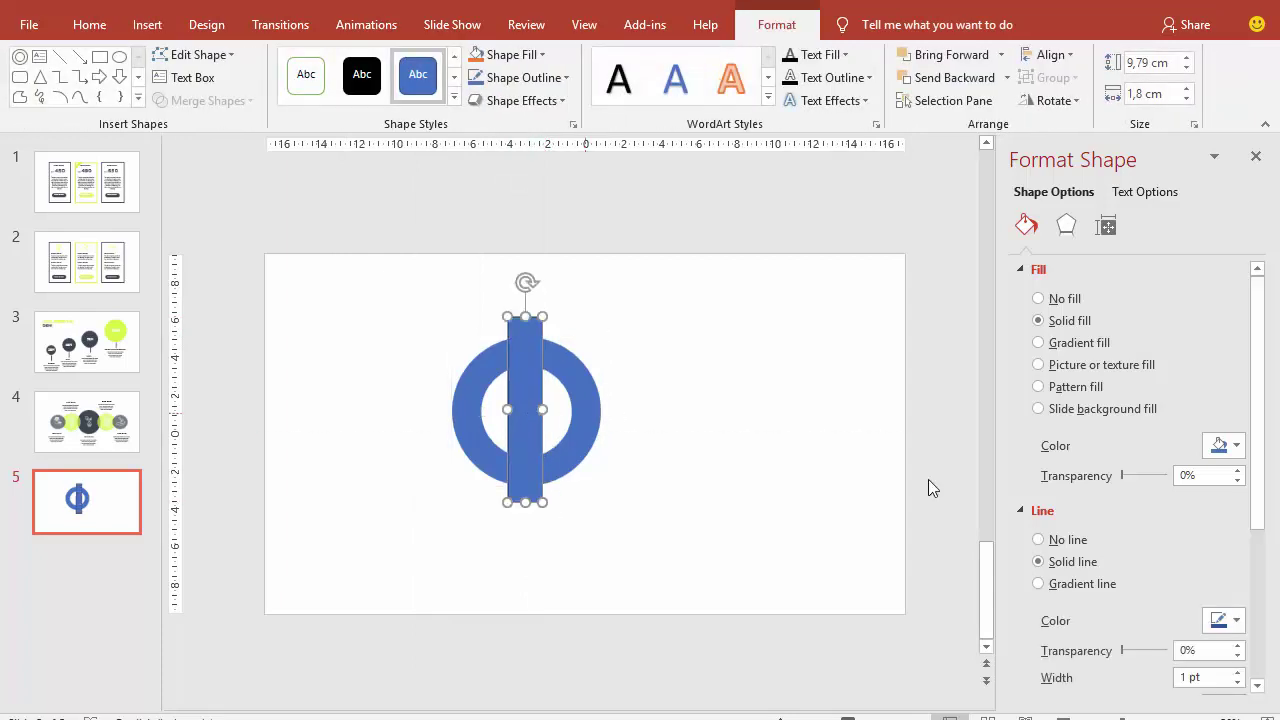
{"action": "left_click", "coordinate": [1068, 540]}
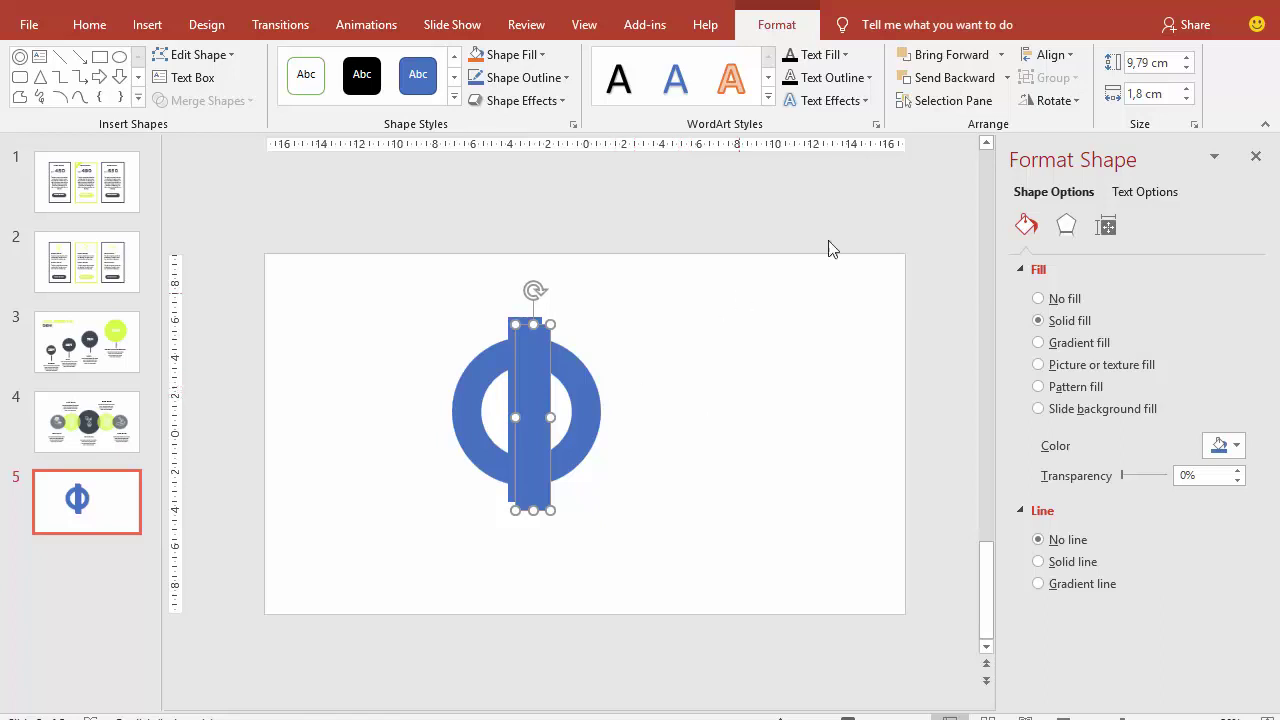
- Rotate a bar copy 90° to lie horizontally across the ring centre, plus a lower offset copy
{"action": "left_click", "coordinate": [1050, 100]}
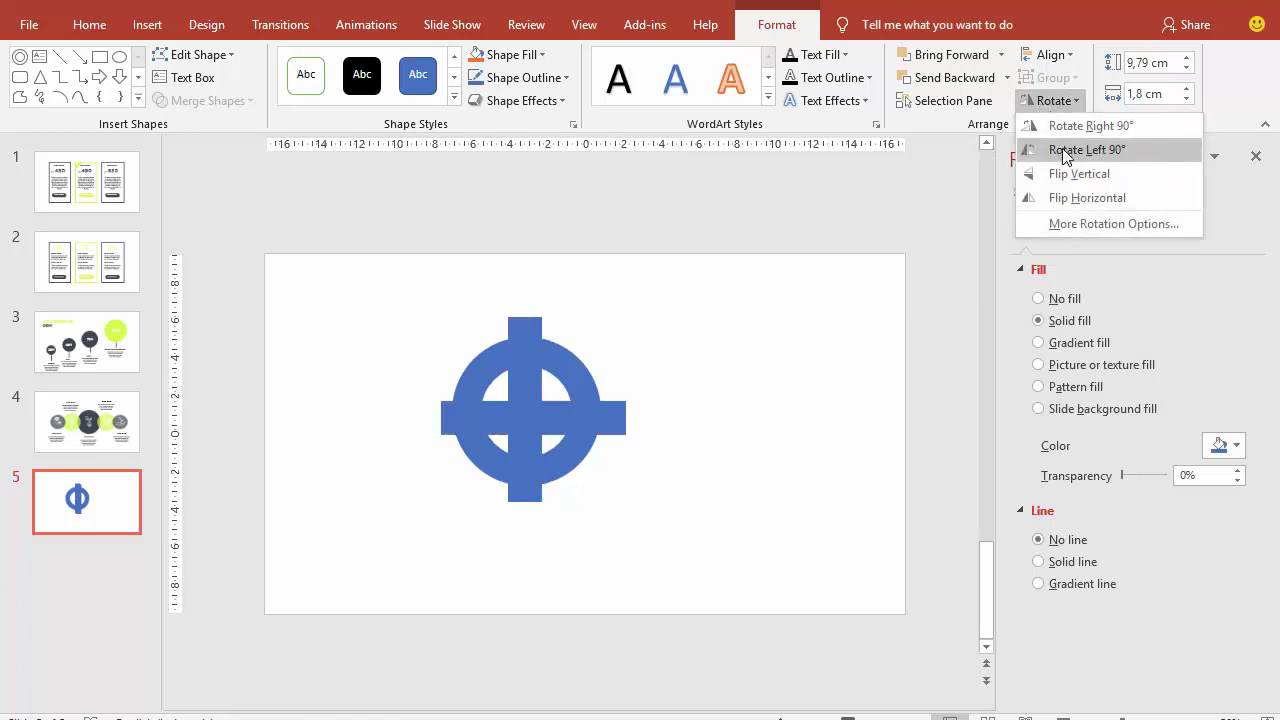
{"action": "left_click", "coordinate": [1066, 150]}
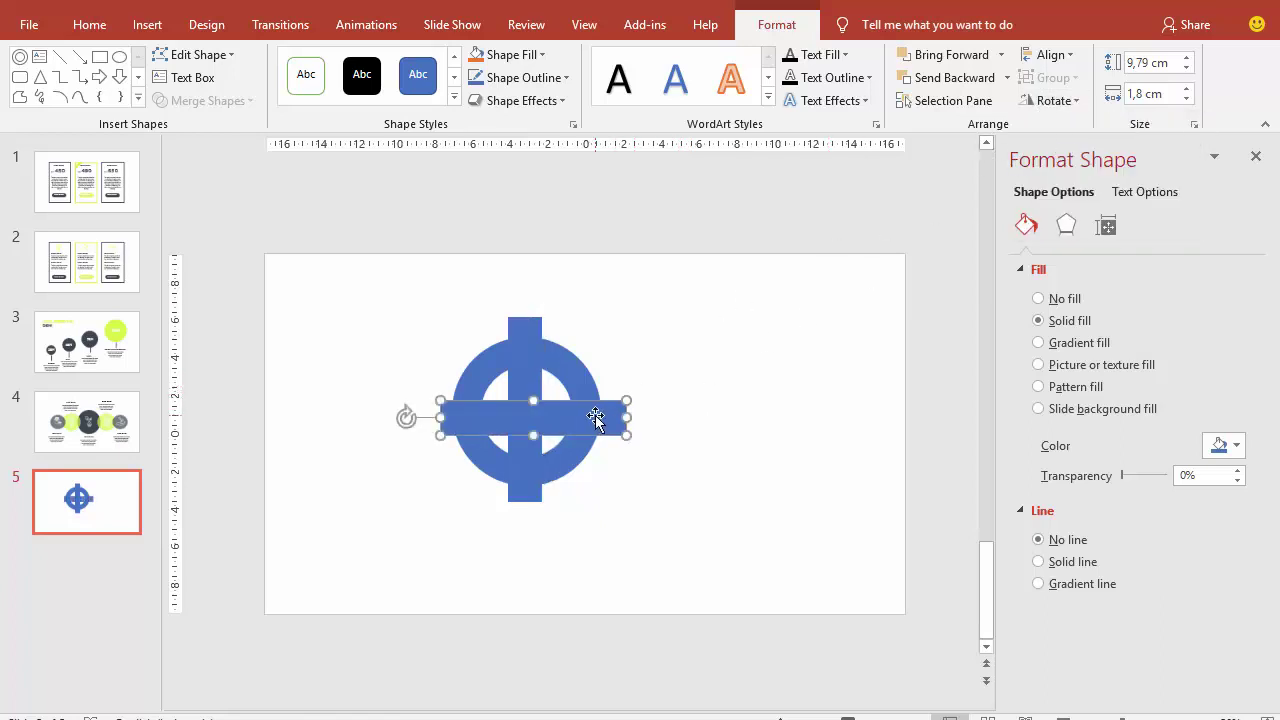
{"action": "left_click_drag", "start_coordinate": [595, 418], "coordinate": [585, 409]}
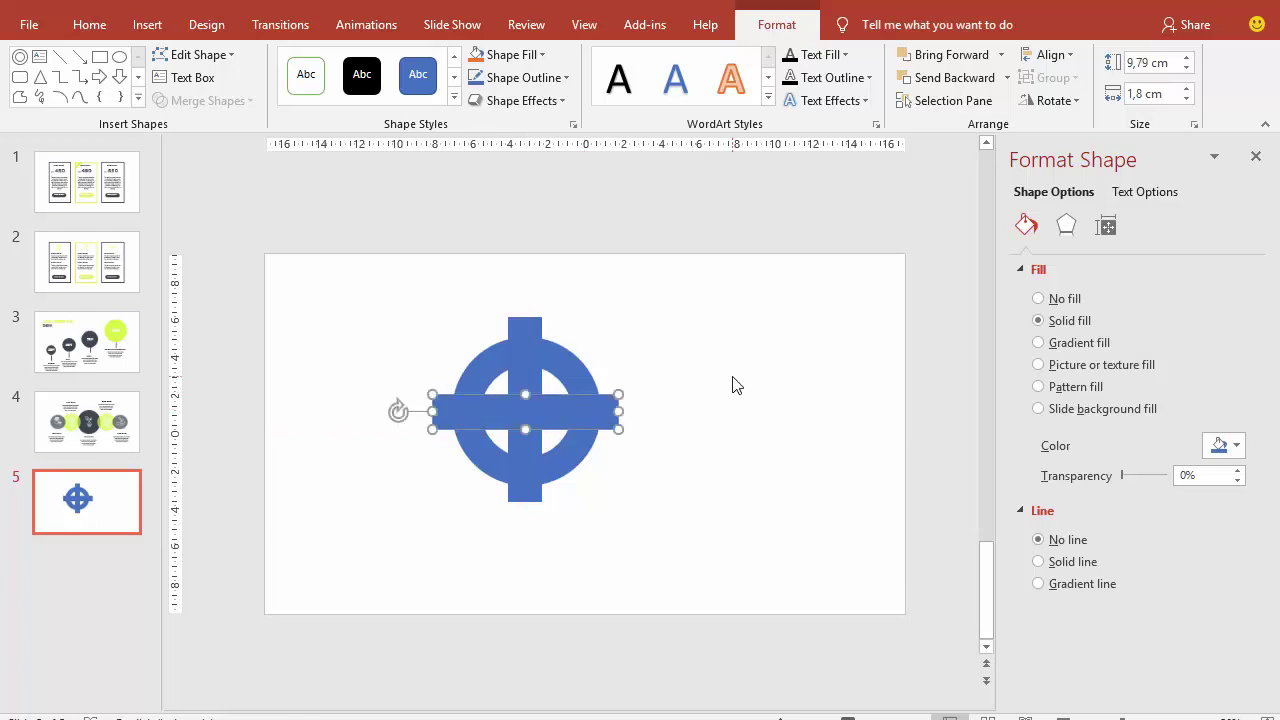
{"action": "key", "text": "Down"}
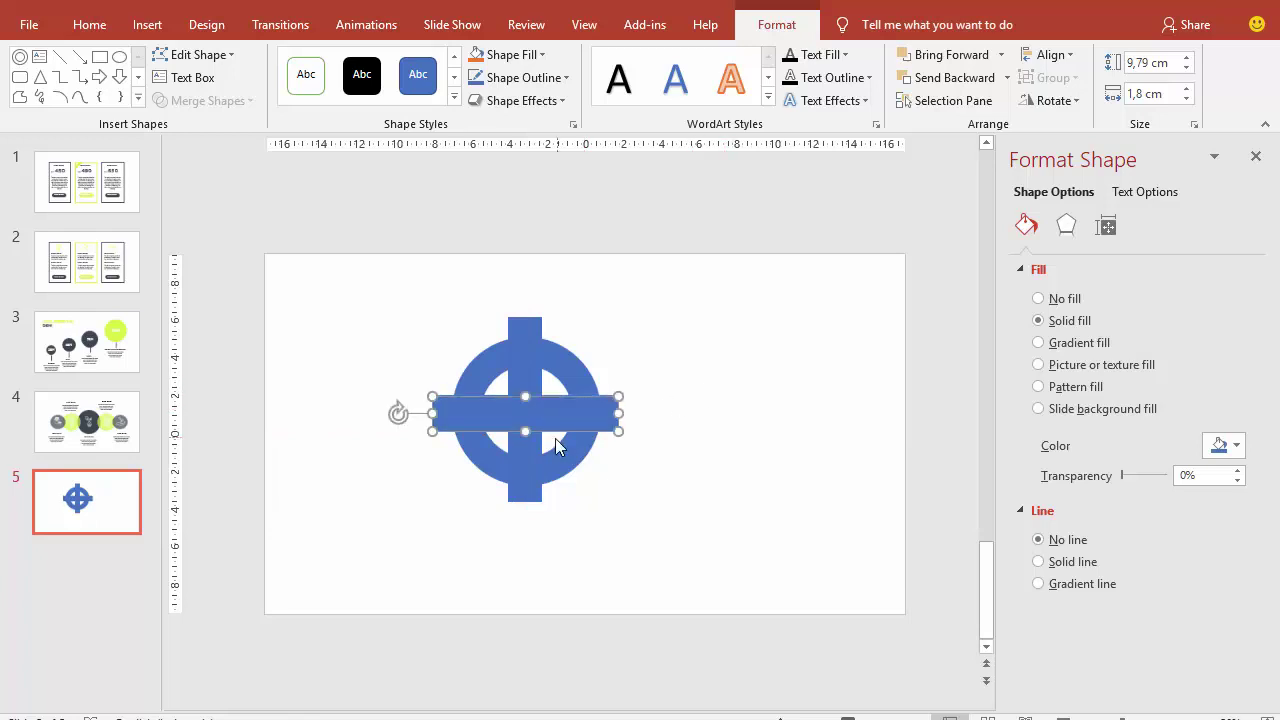
{"action": "left_click_drag", "start_coordinate": [556, 438], "coordinate": [587, 464], "text": "ctrl"}
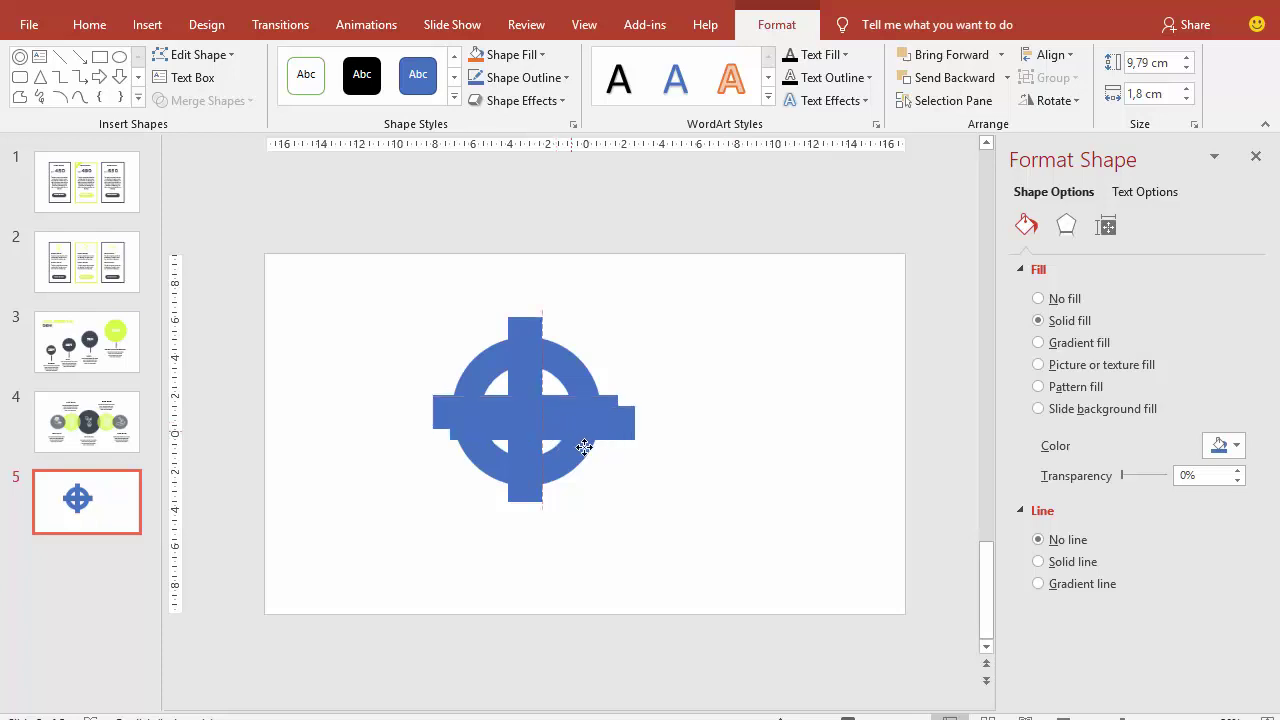
- Rotate the bar copy to 45° and centre it across the ring
{"action": "left_click", "coordinate": [1051, 110]}
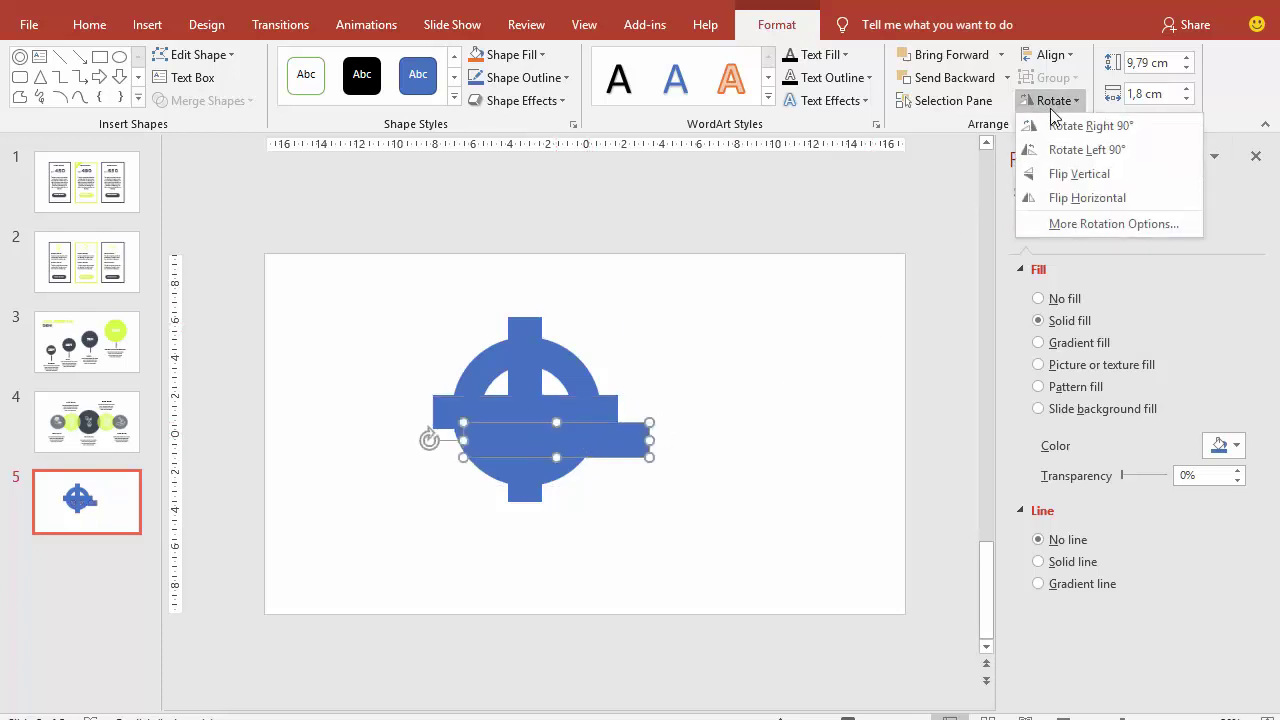
{"action": "left_click", "coordinate": [1060, 223]}
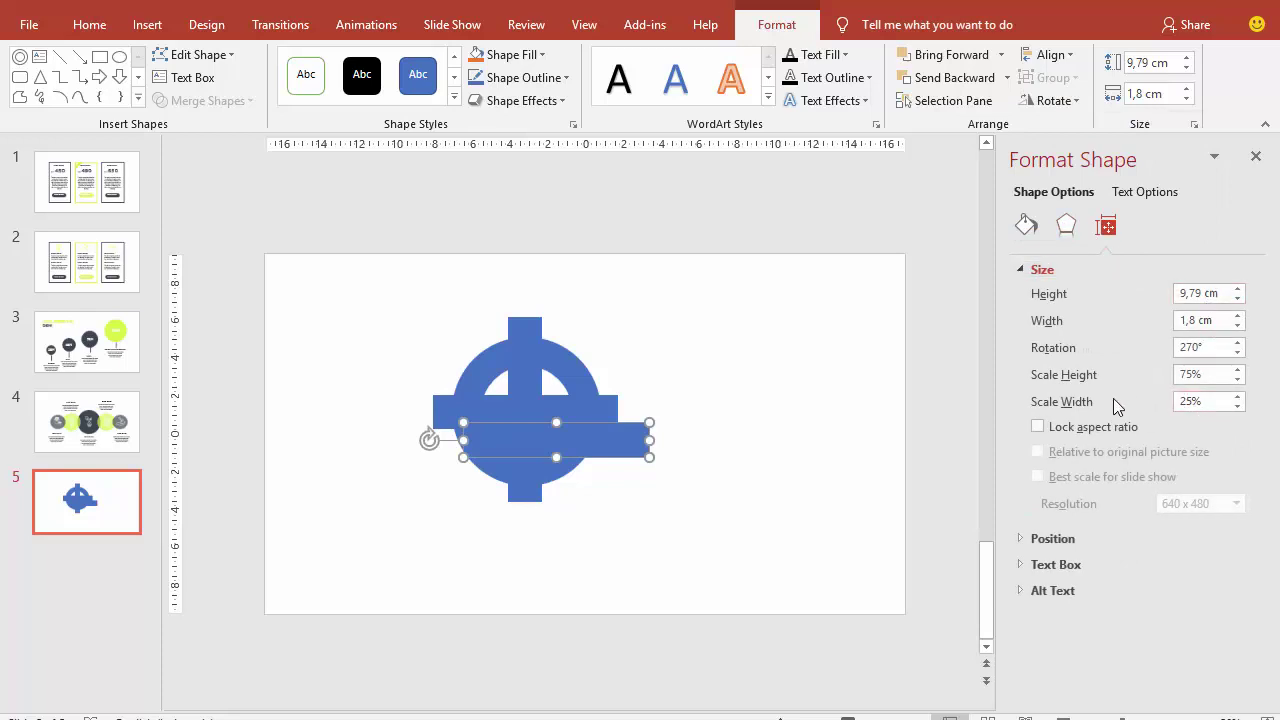
{"action": "left_click_drag", "start_coordinate": [1211, 343], "coordinate": [1158, 352]}
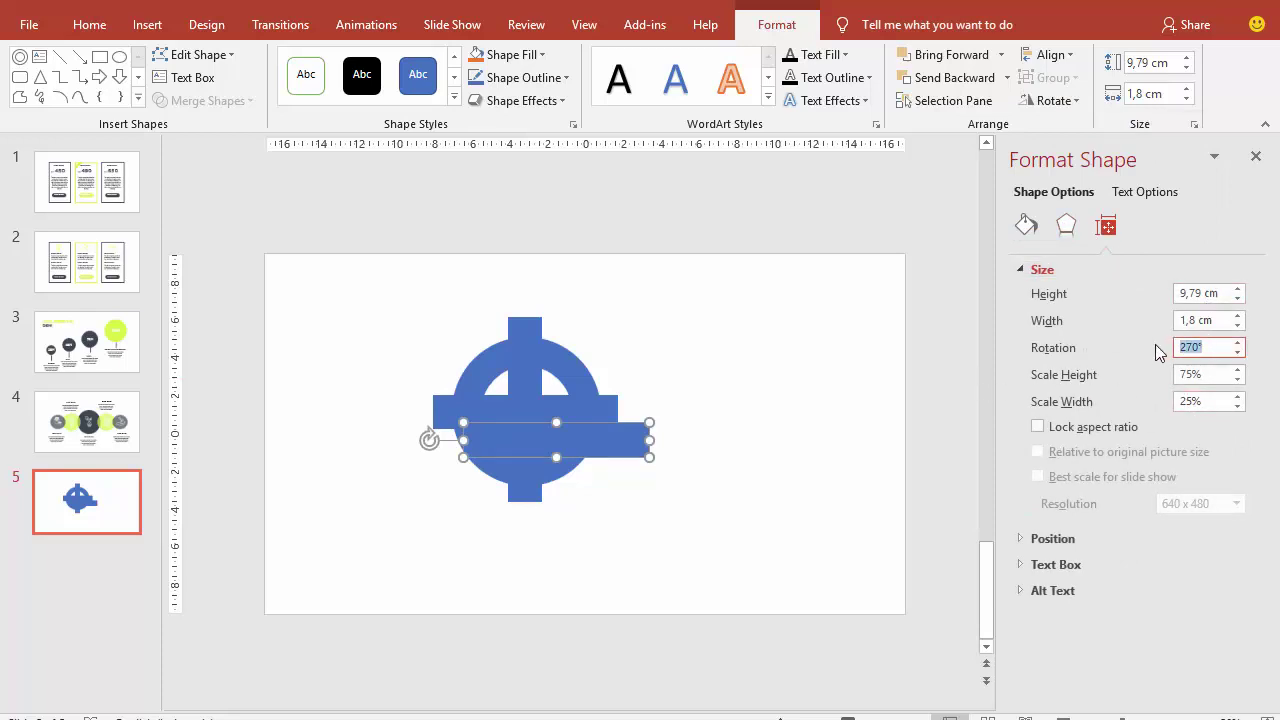
{"action": "type", "text": "45"}
{"action": "key", "text": "Return"}
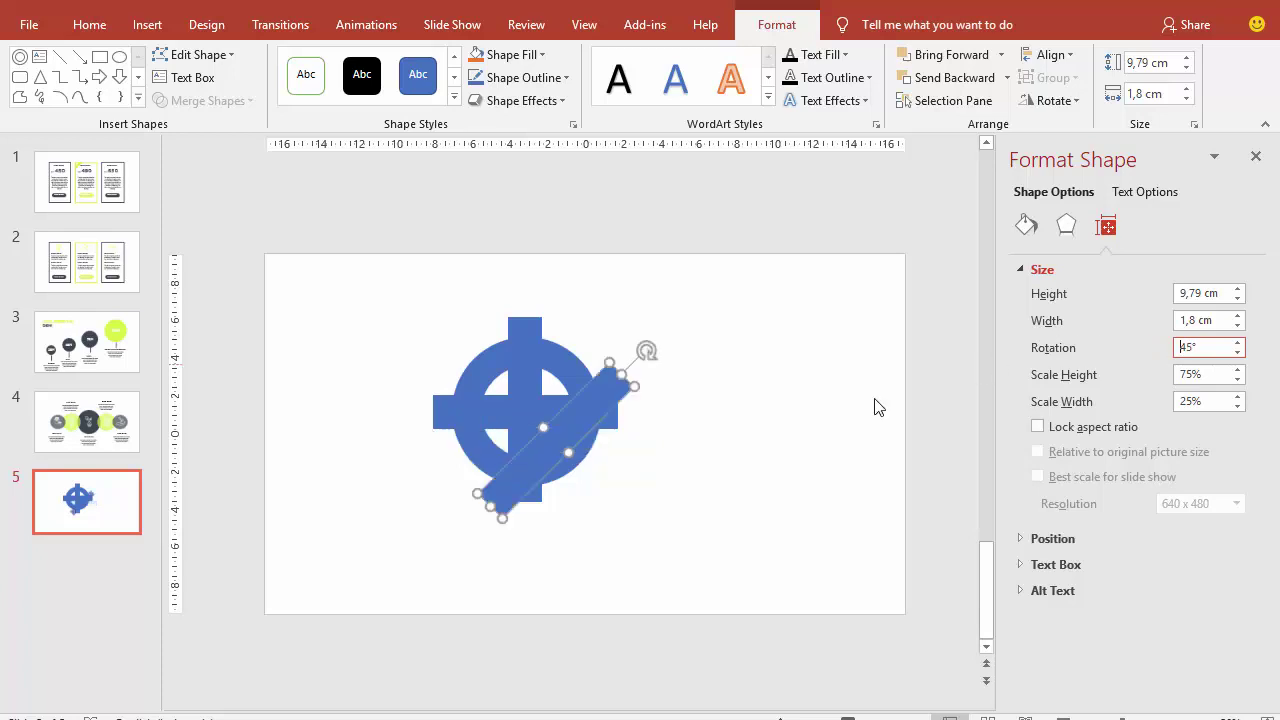
{"action": "left_click_drag", "start_coordinate": [600, 417], "coordinate": [559, 374]}
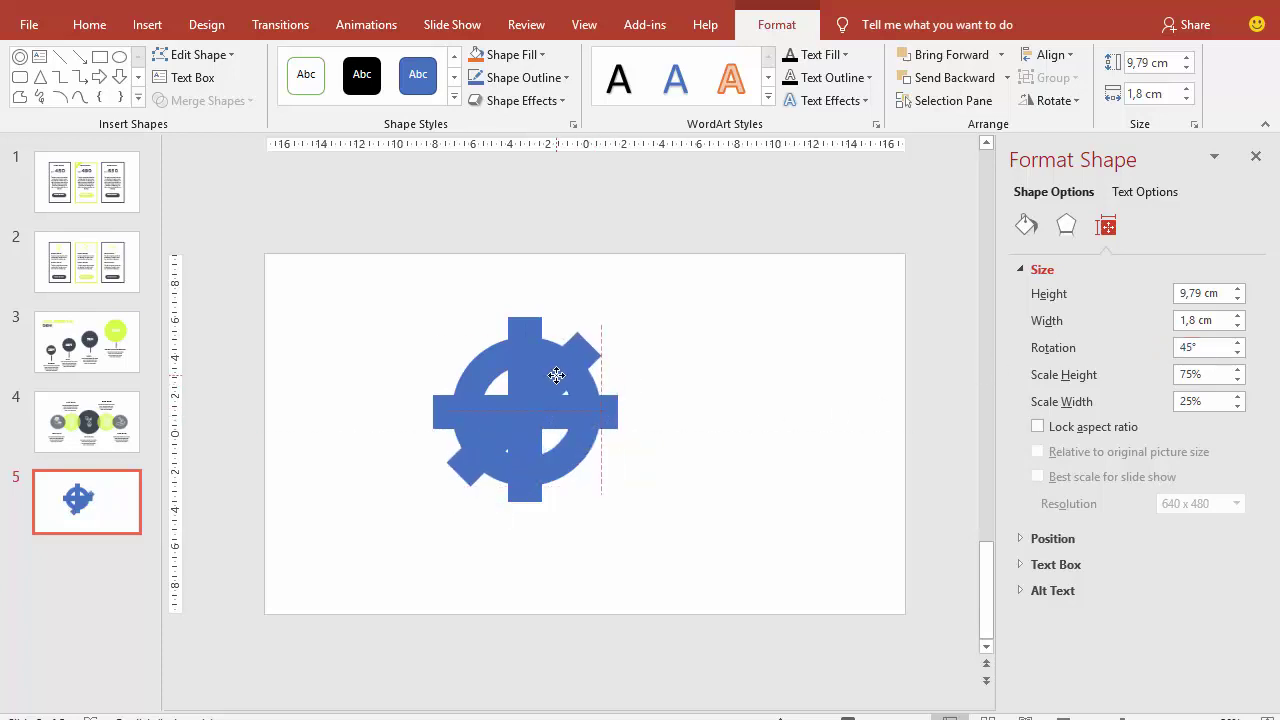
{"action": "left_click_drag", "start_coordinate": [557, 375], "coordinate": [557, 375]}
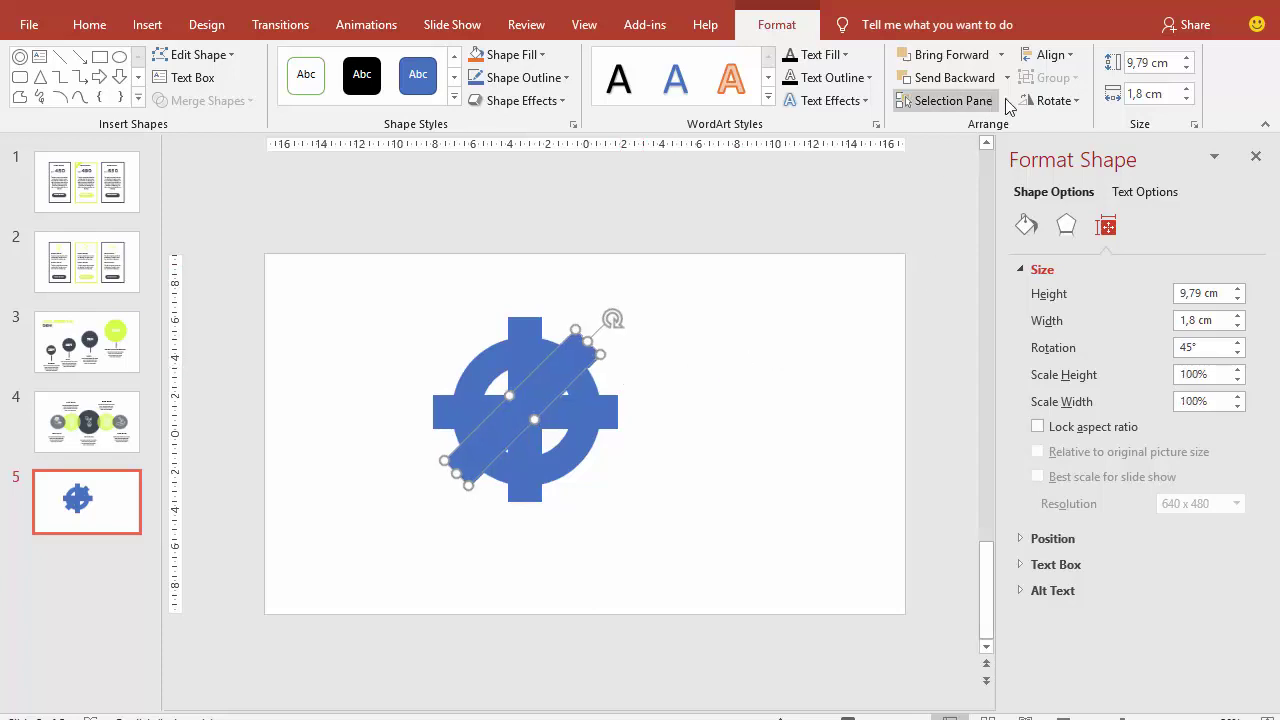
- Flip the diagonal bar horizontally to the opposite angle and centre it across the ring
{"action": "left_click", "coordinate": [1066, 104]}
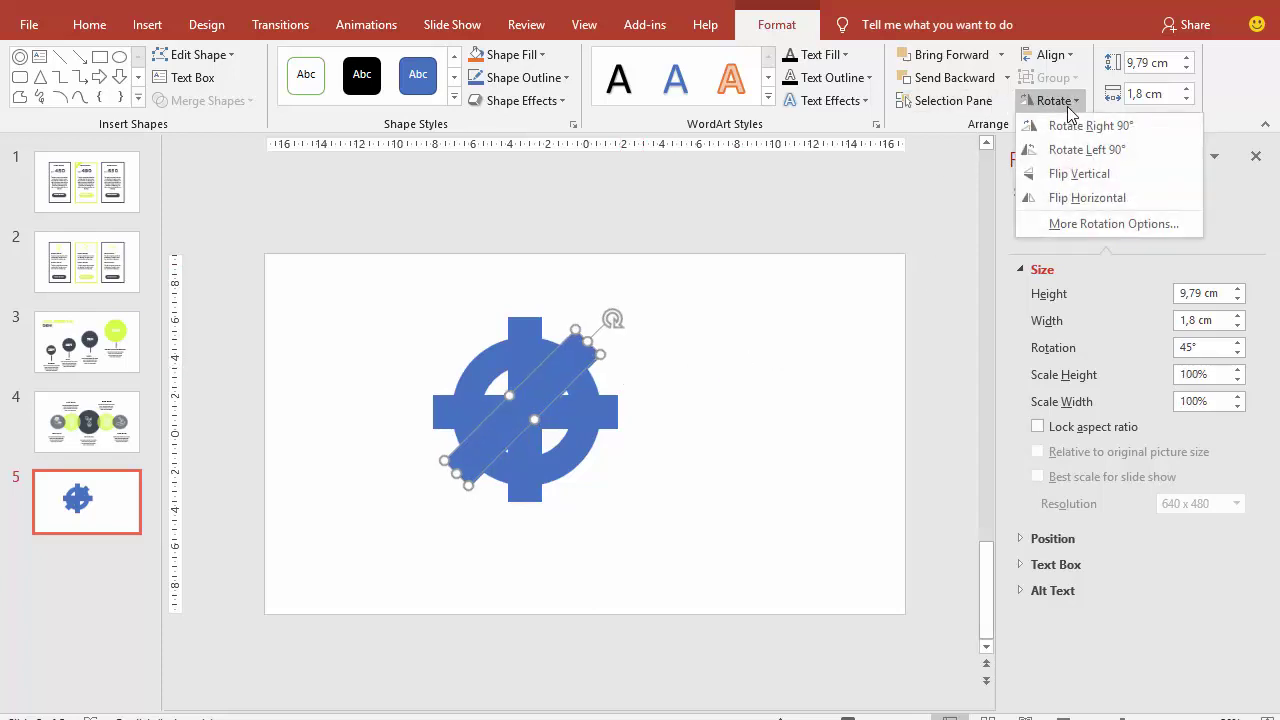
{"action": "left_click", "coordinate": [1072, 197]}
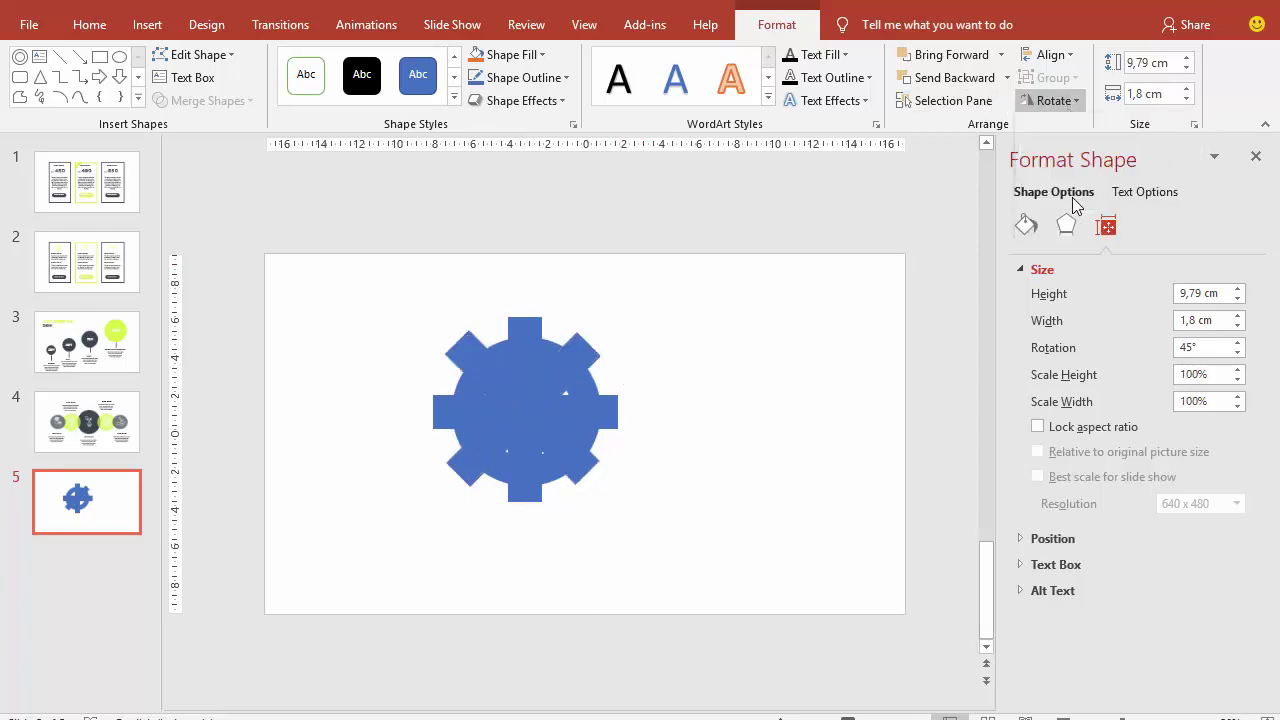
{"action": "left_click", "coordinate": [550, 435]}
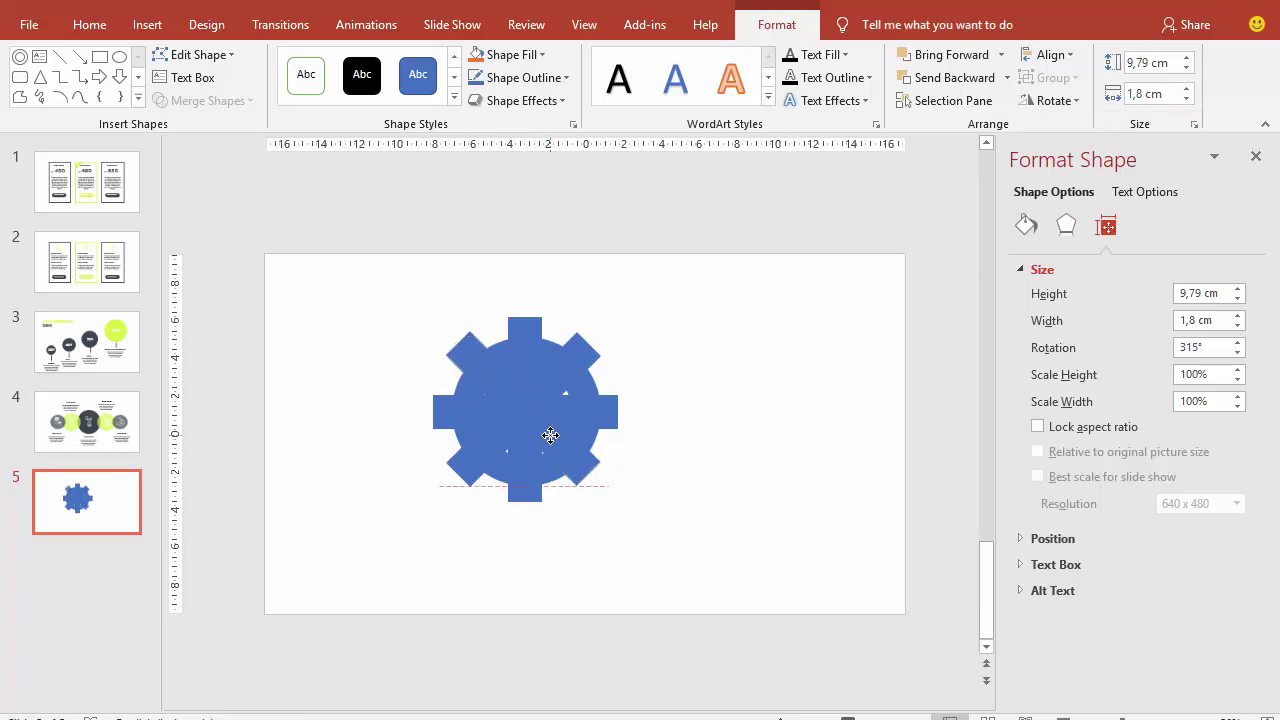
{"action": "left_click_drag", "start_coordinate": [550, 435], "coordinate": [552, 436]}
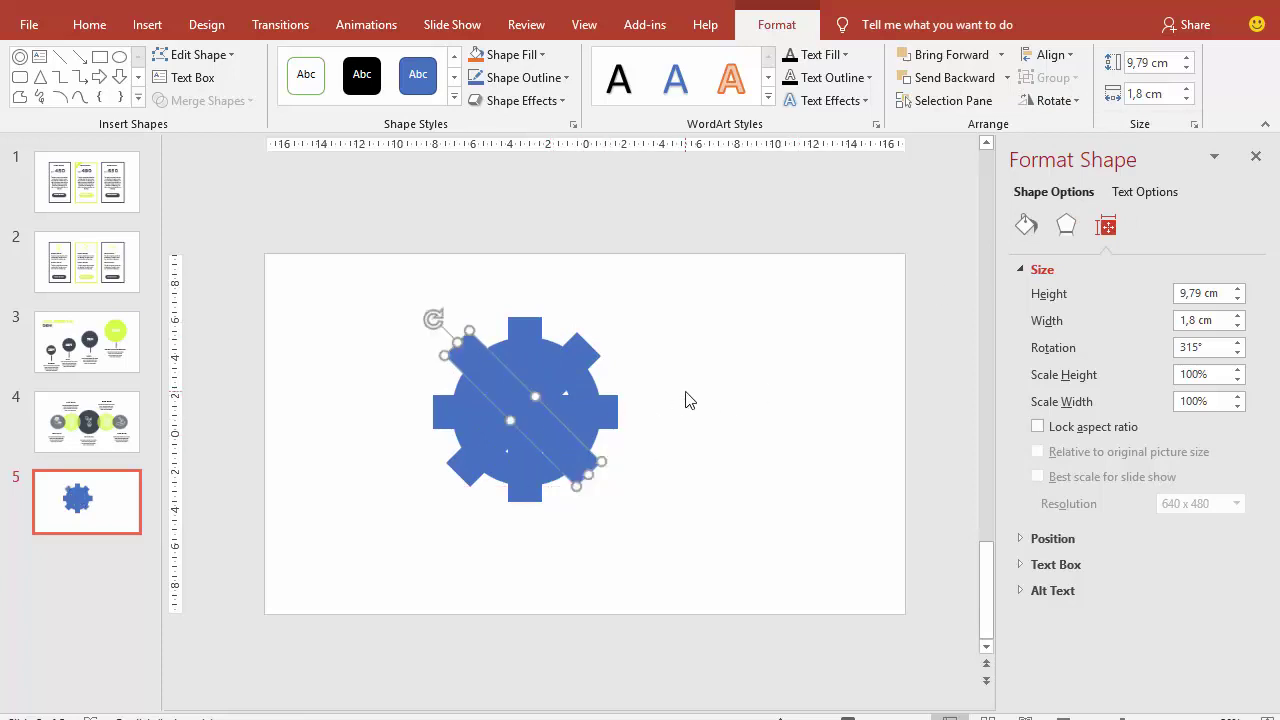
{"action": "left_click", "coordinate": [688, 400]}
- Give the ring and the first diagonal bar no fill and a solid outline
{"action": "scroll", "coordinate": [500, 442], "scroll_direction": "up", "scroll_amount": 1, "text": "ctrl"}
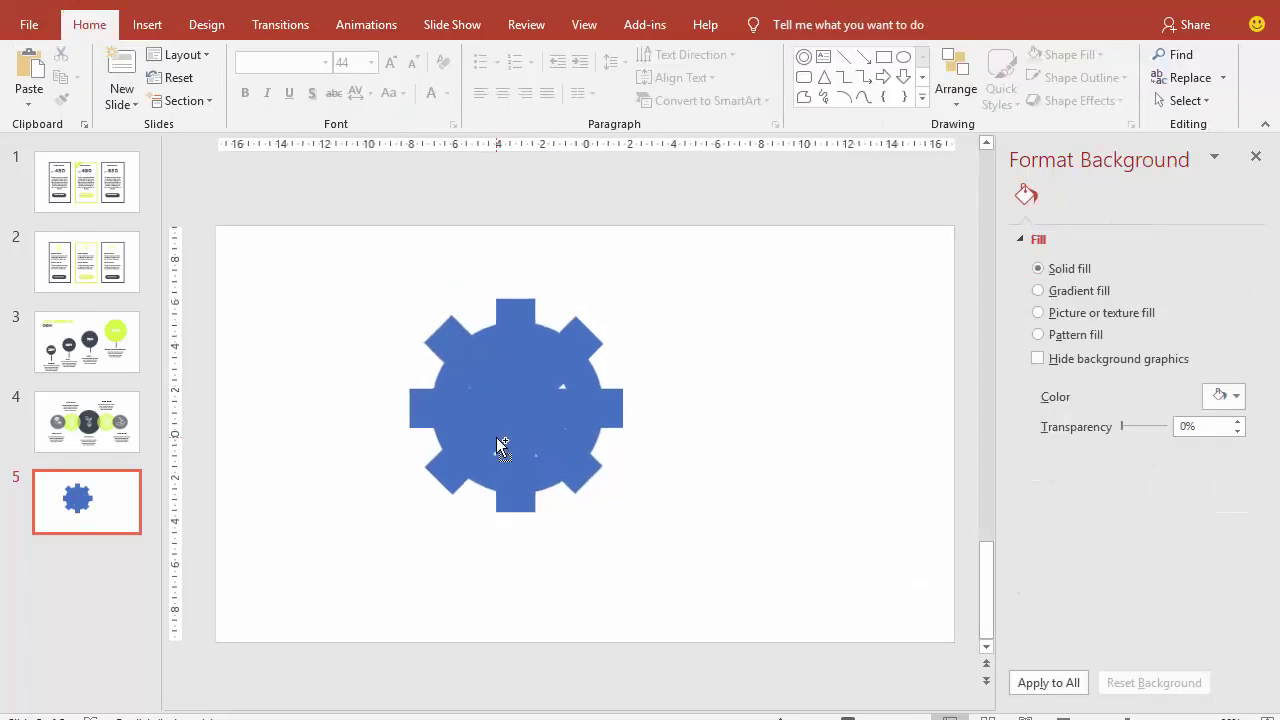
{"action": "scroll", "coordinate": [496, 437], "scroll_direction": "up", "scroll_amount": 2, "text": "ctrl"}
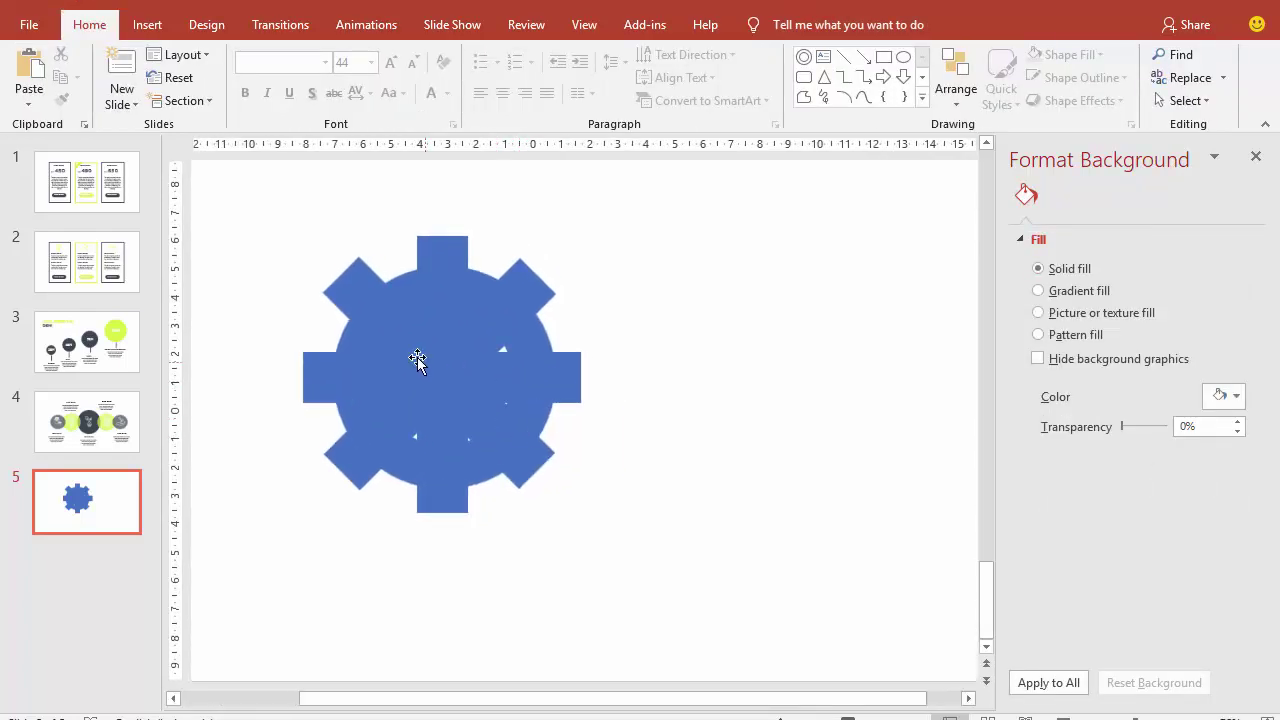
{"action": "left_click", "coordinate": [418, 360]}
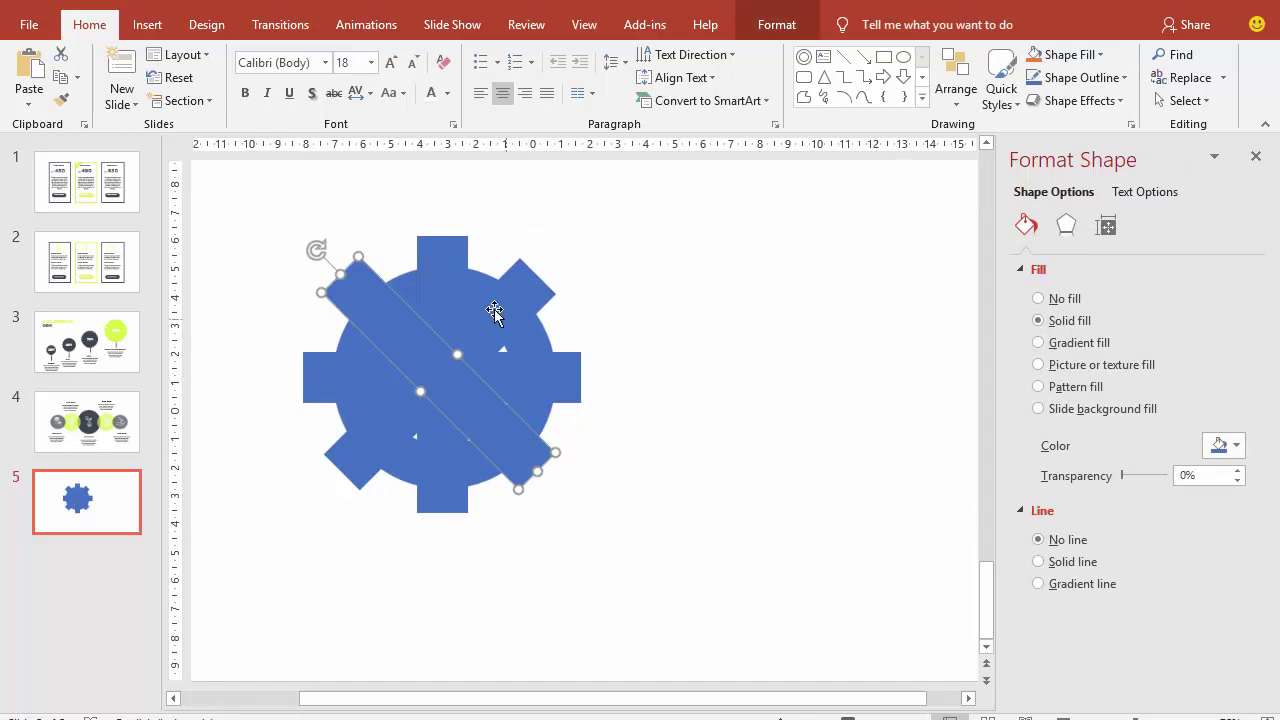
{"action": "left_click", "coordinate": [543, 340]}
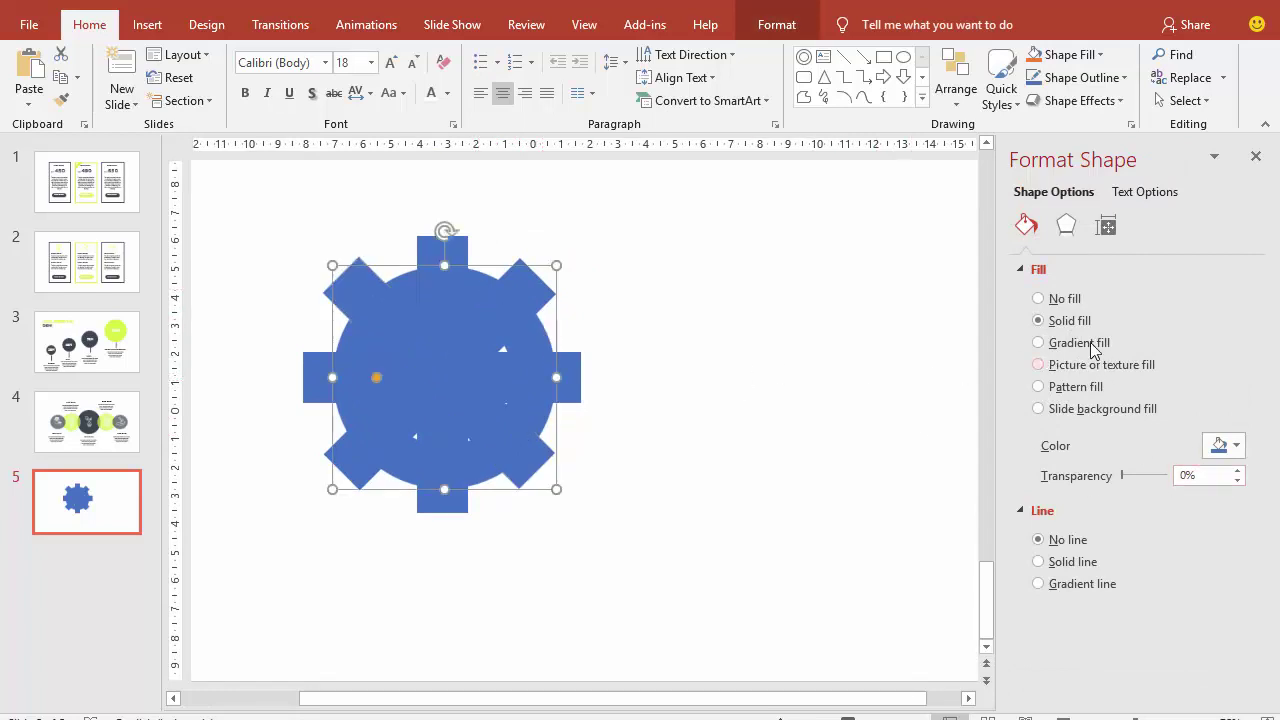
{"action": "left_click", "coordinate": [1066, 299]}
{"action": "left_click", "coordinate": [1085, 493]}
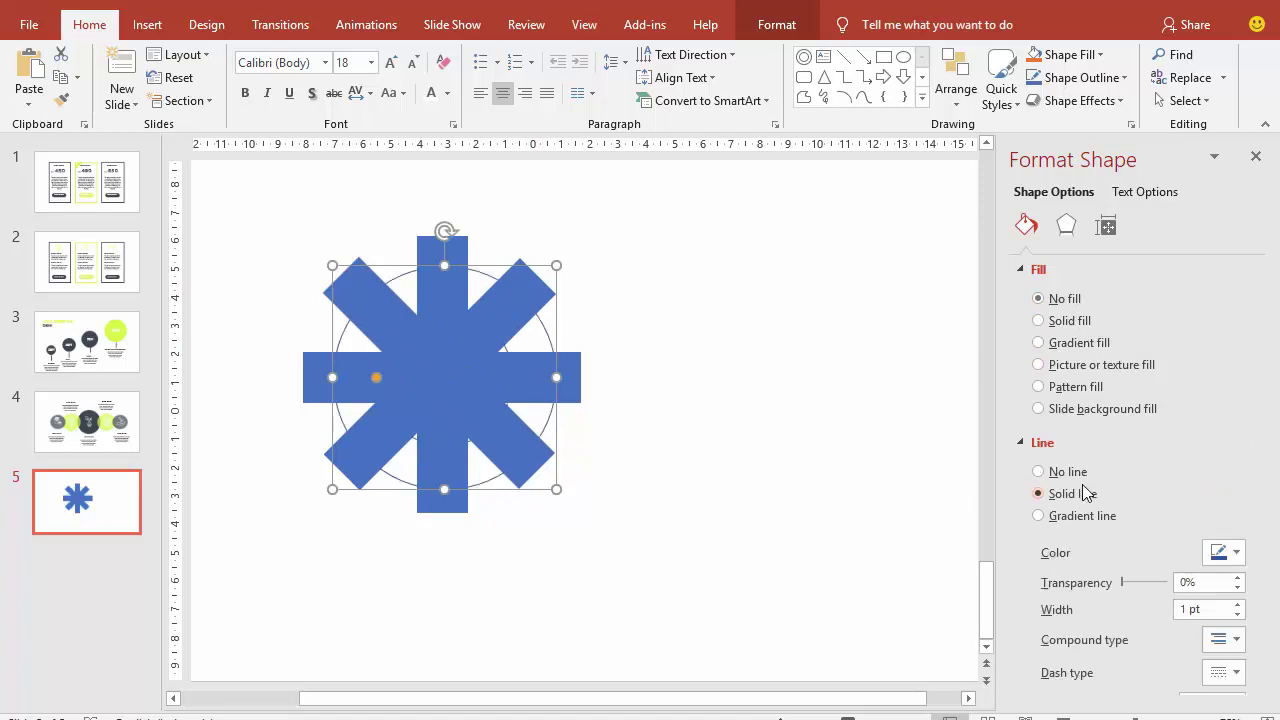
{"action": "left_click", "coordinate": [540, 305]}
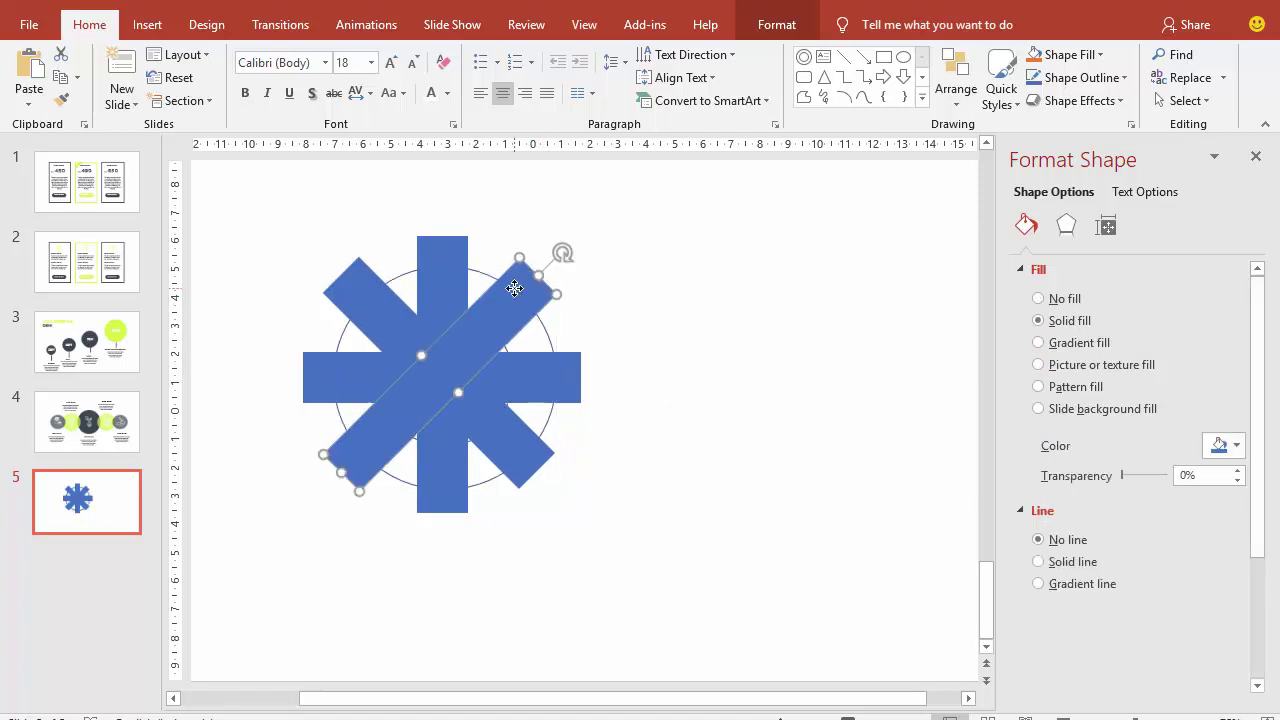
{"action": "left_click", "coordinate": [1063, 299]}
{"action": "left_click", "coordinate": [1071, 493]}
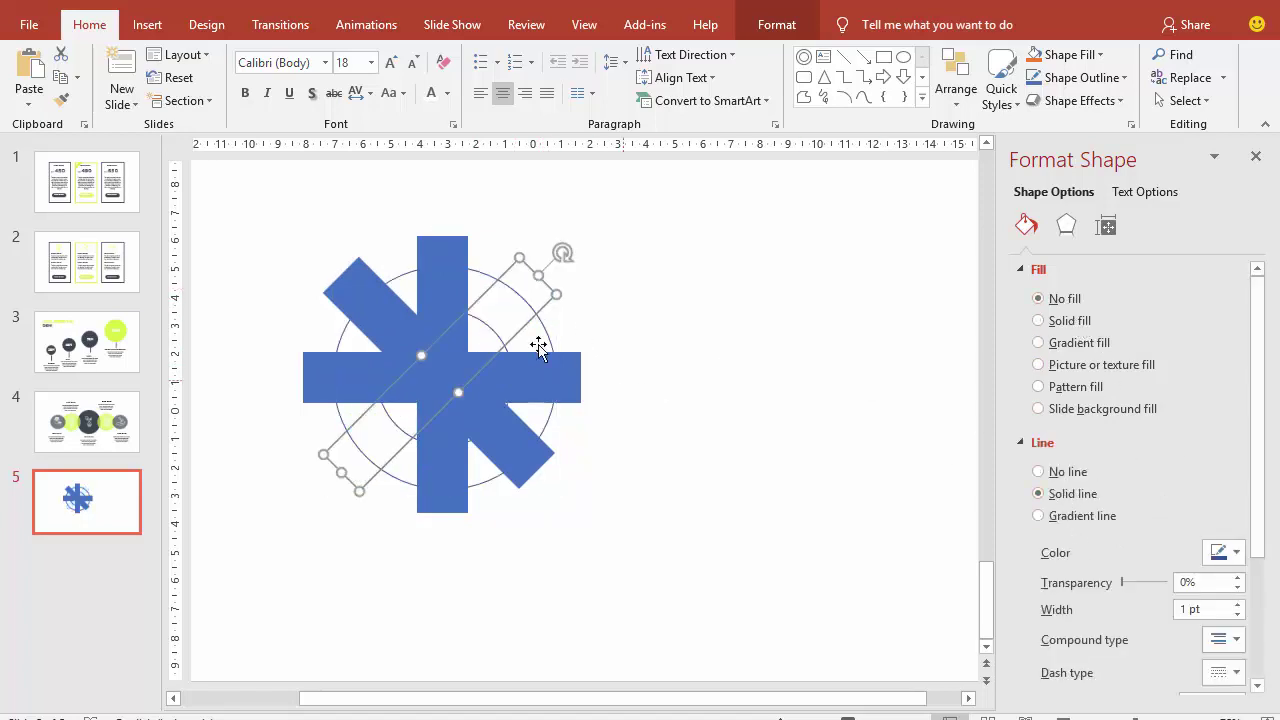
- Give the vertical, horizontal and second diagonal bars no fill and a solid outline
{"action": "left_click", "coordinate": [462, 270]}
{"action": "left_click", "coordinate": [1063, 562]}
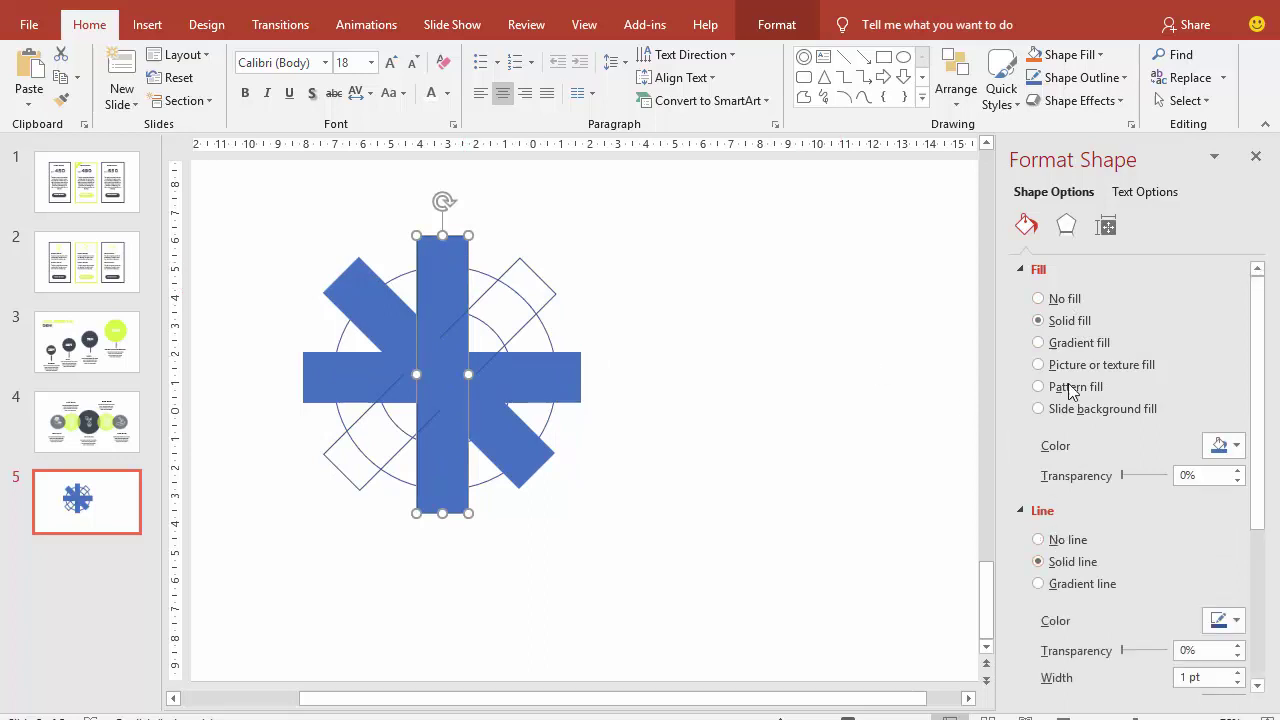
{"action": "left_click", "coordinate": [1068, 298]}
{"action": "left_click", "coordinate": [550, 380]}
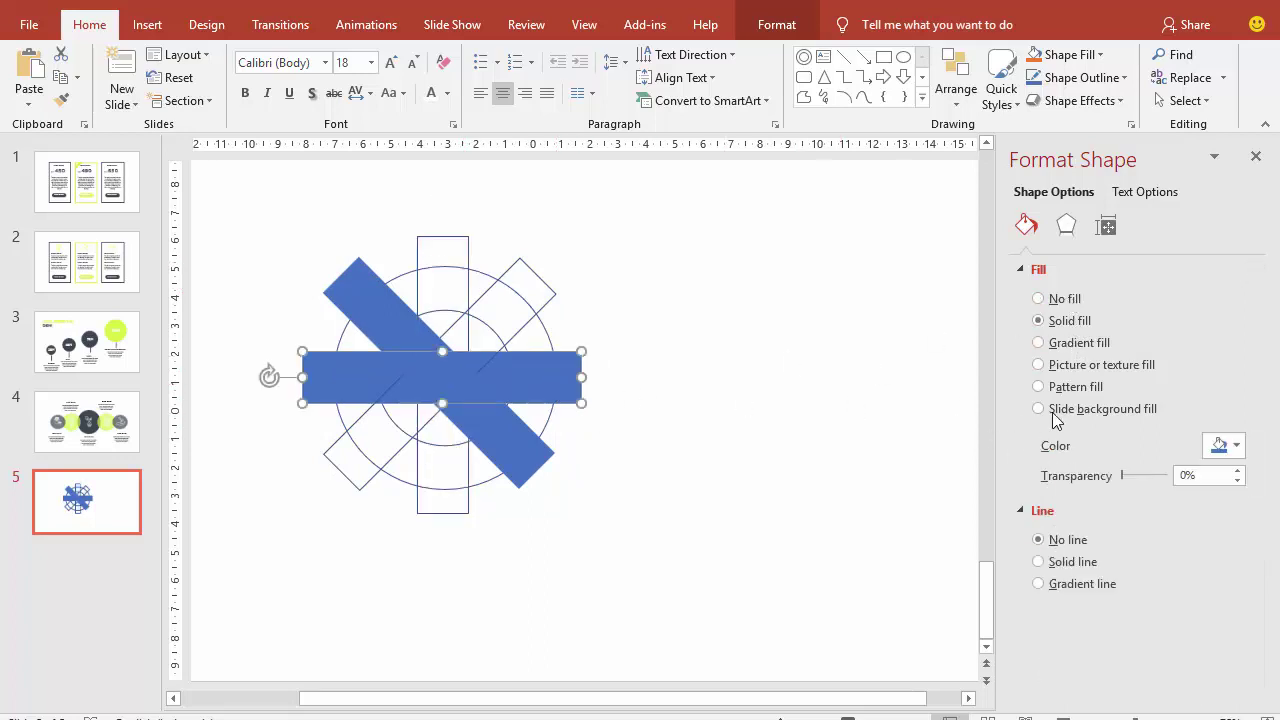
{"action": "left_click", "coordinate": [1063, 299]}
{"action": "left_click", "coordinate": [1071, 493]}
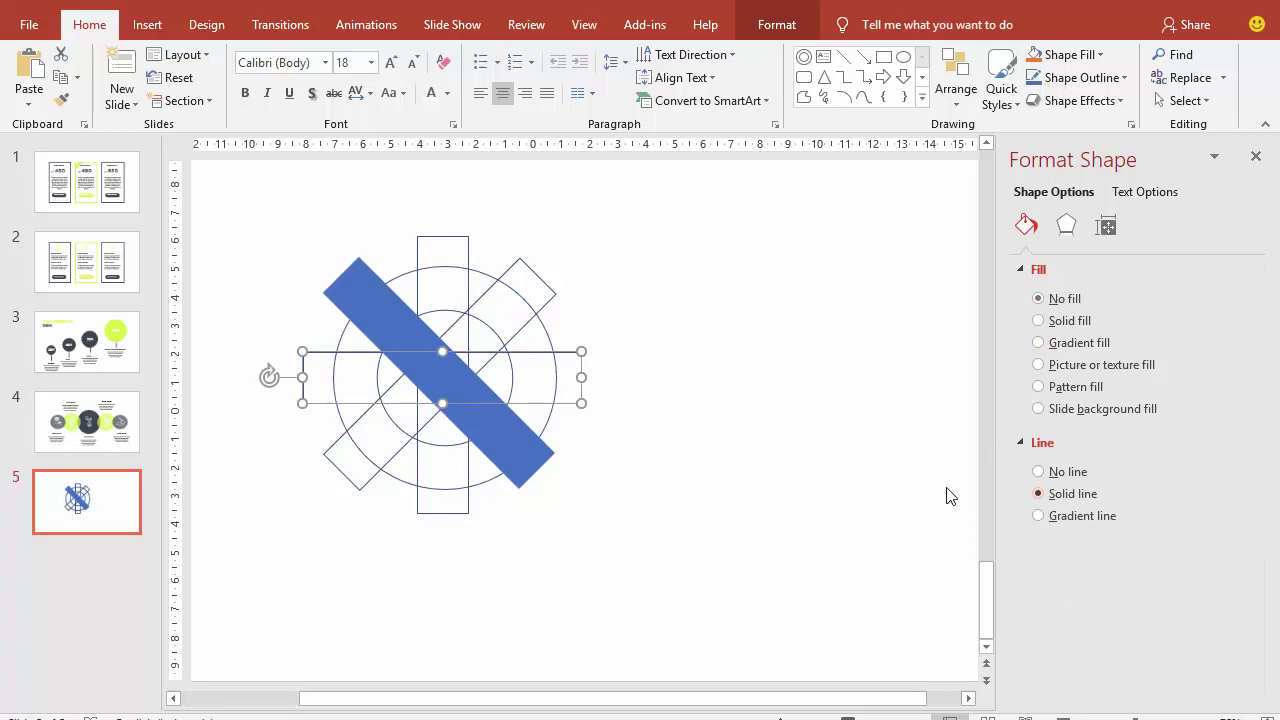
{"action": "left_click", "coordinate": [505, 462]}
{"action": "left_click", "coordinate": [1068, 561]}
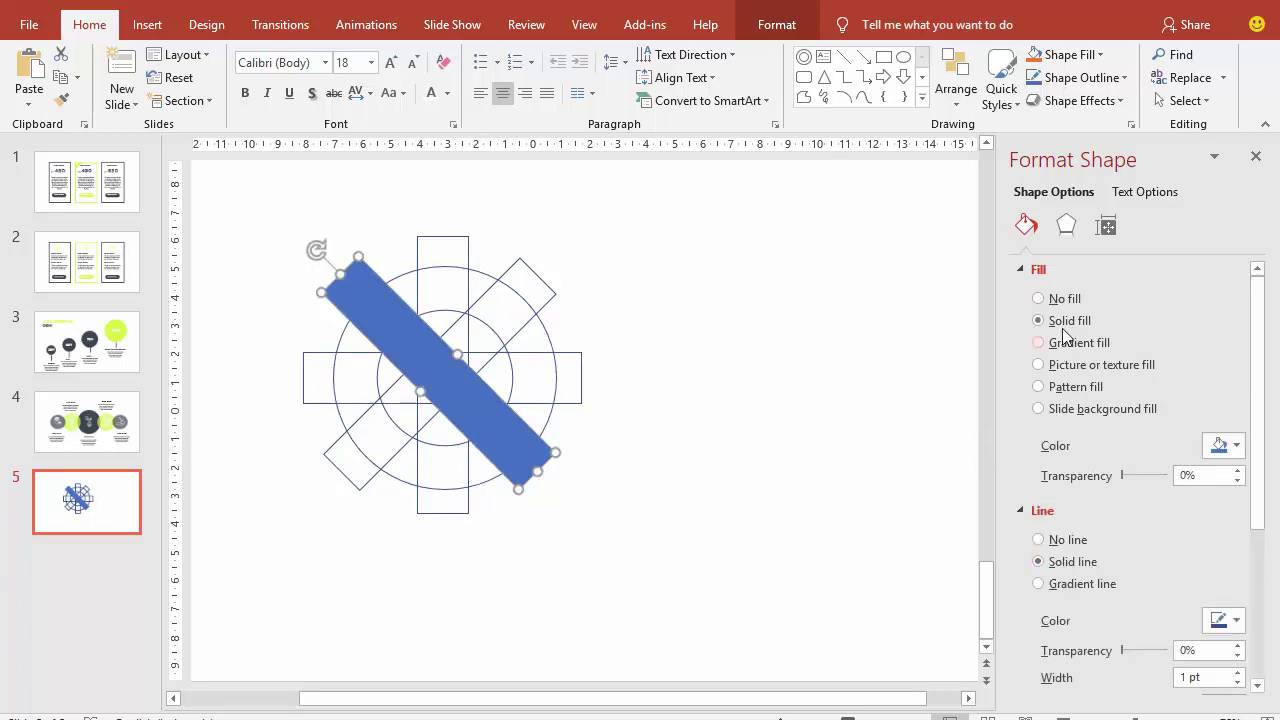
{"action": "left_click", "coordinate": [1060, 299]}
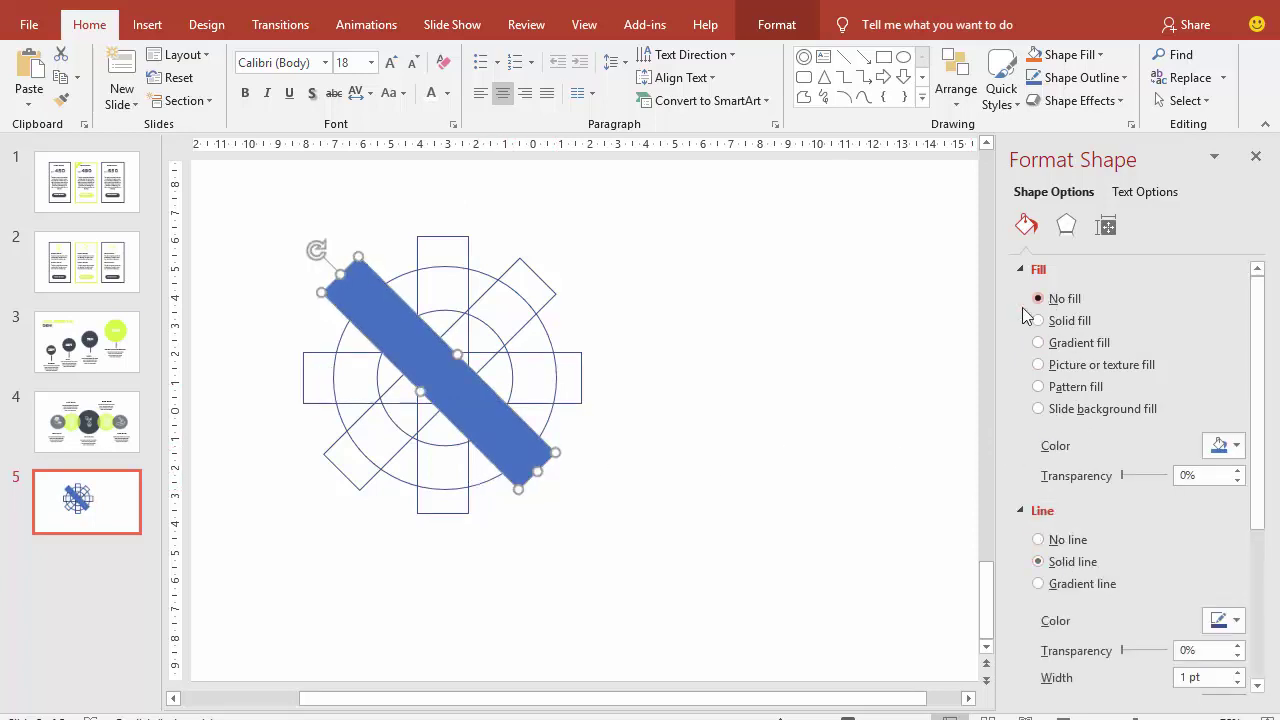
{"action": "left_click", "coordinate": [460, 259]}
- Nudge the vertical and diagonal bars into alignment with the circle's centre
{"action": "left_click_drag", "start_coordinate": [467, 257], "coordinate": [463, 257]}
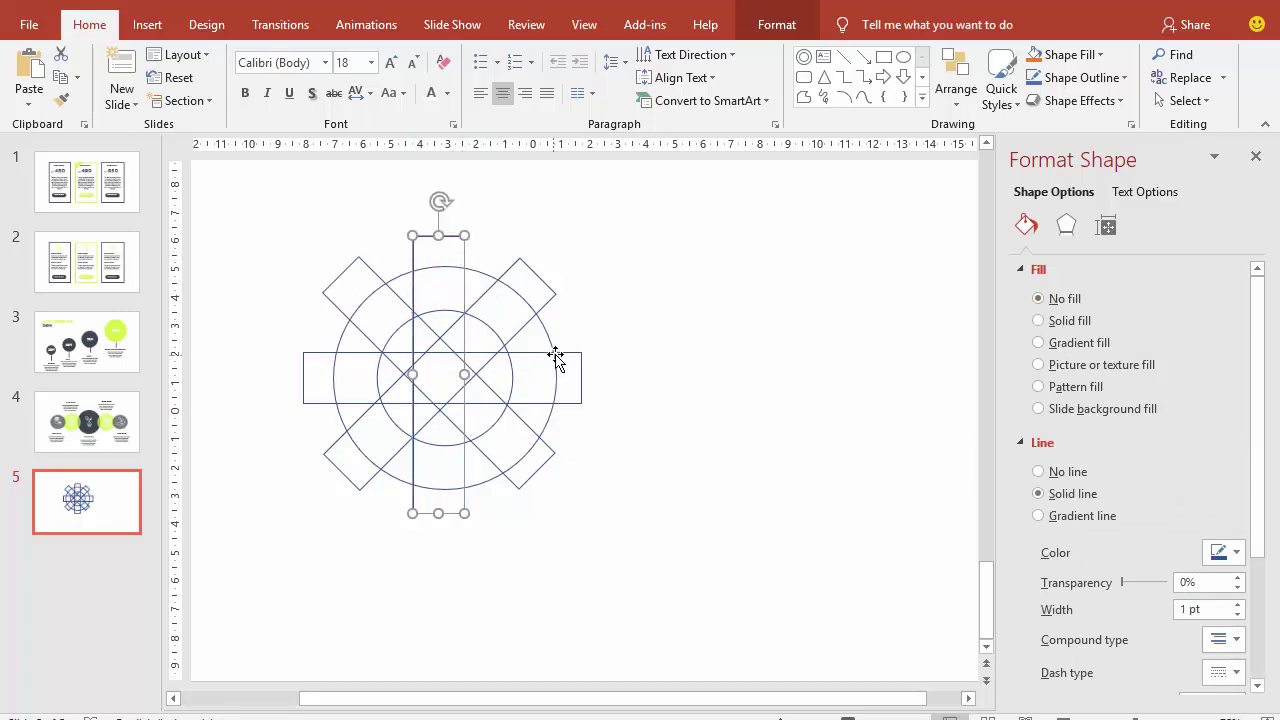
{"action": "left_click_drag", "start_coordinate": [555, 354], "coordinate": [559, 357]}
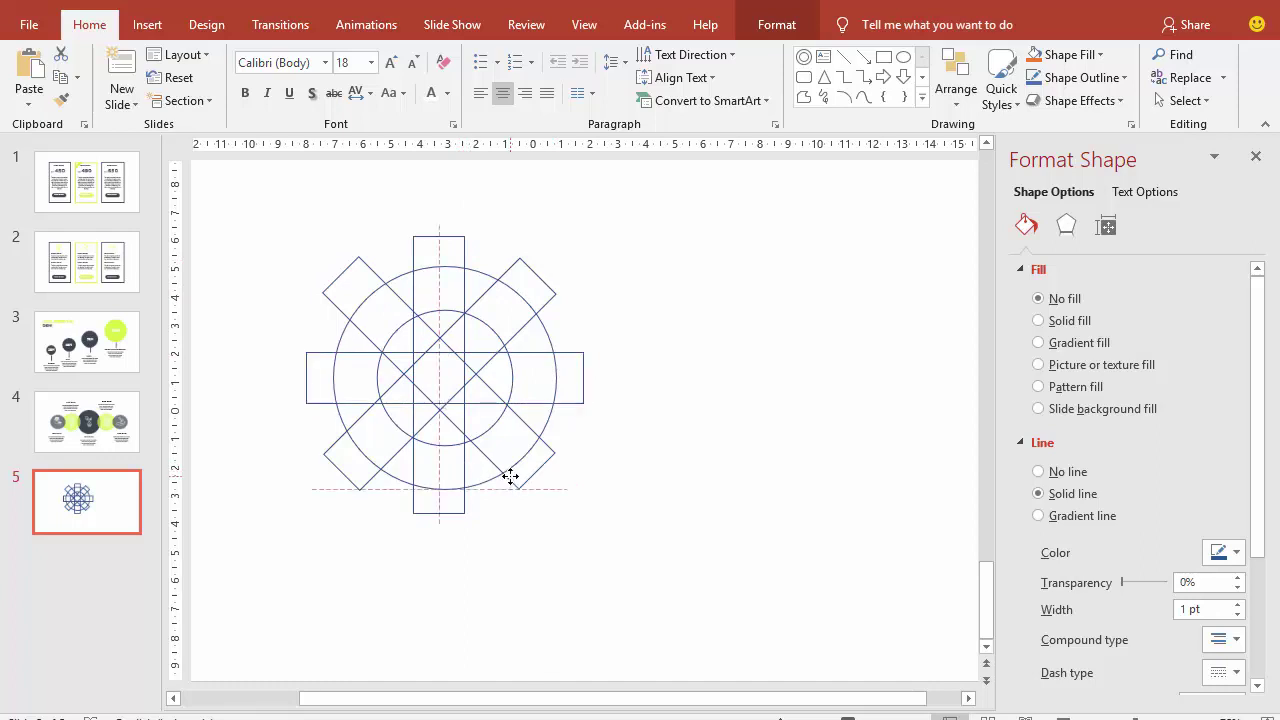
{"action": "left_click_drag", "start_coordinate": [510, 476], "coordinate": [510, 476]}
{"action": "left_click_drag", "start_coordinate": [374, 479], "coordinate": [373, 475]}
{"action": "left_click", "coordinate": [728, 385]}
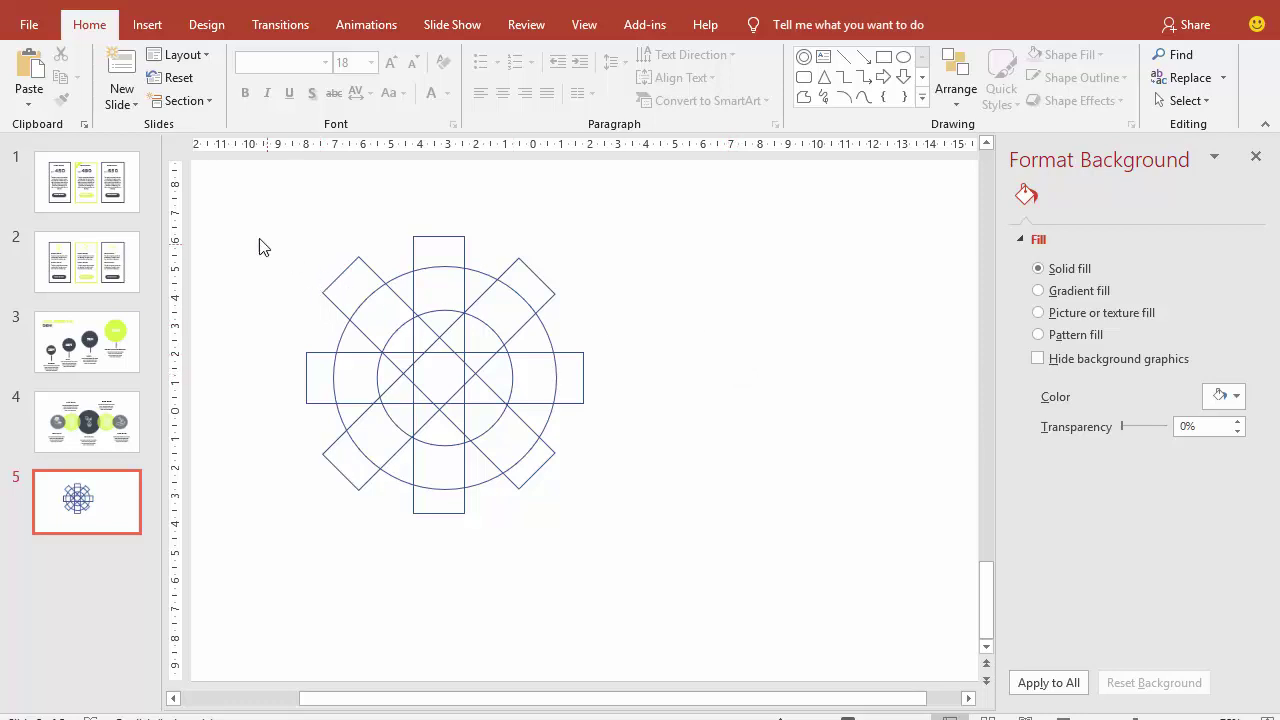
- Select all the ring and bar pieces and Union them into one gear outline
{"action": "left_click_drag", "start_coordinate": [241, 226], "coordinate": [640, 535]}
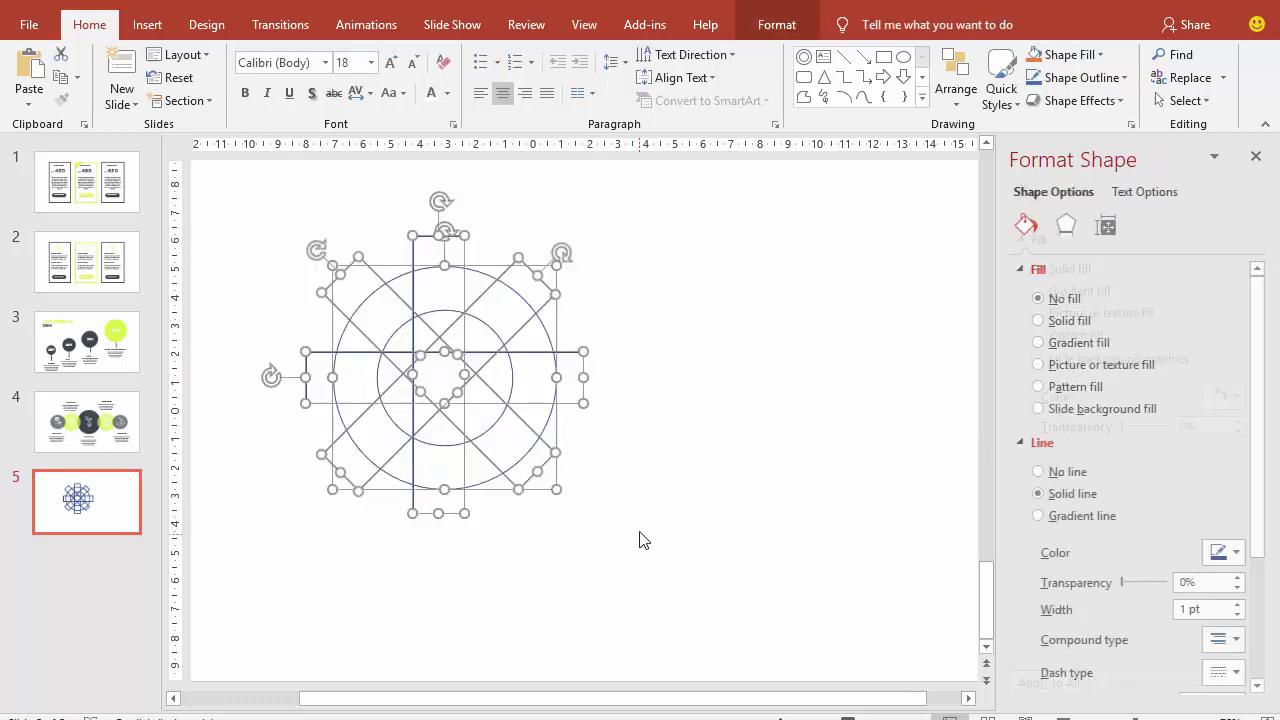
{"action": "left_click", "coordinate": [776, 26]}
{"action": "left_click", "coordinate": [247, 102]}
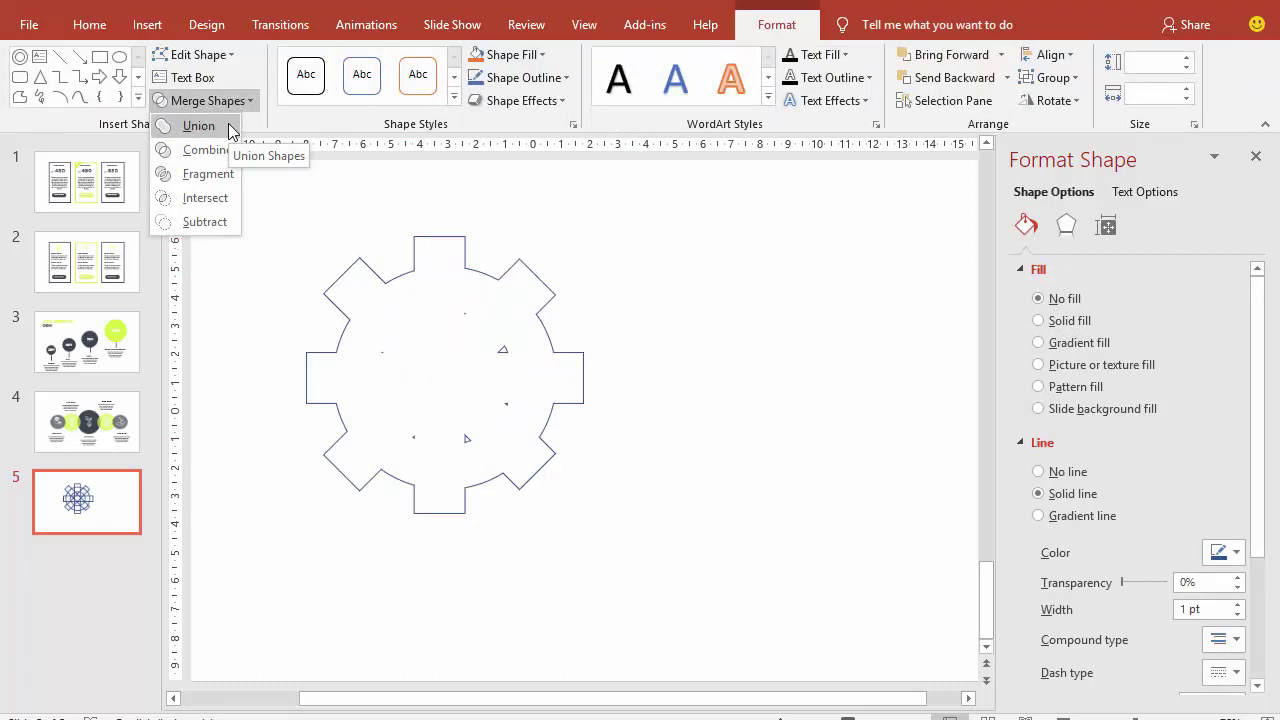
{"action": "left_click", "coordinate": [232, 128]}
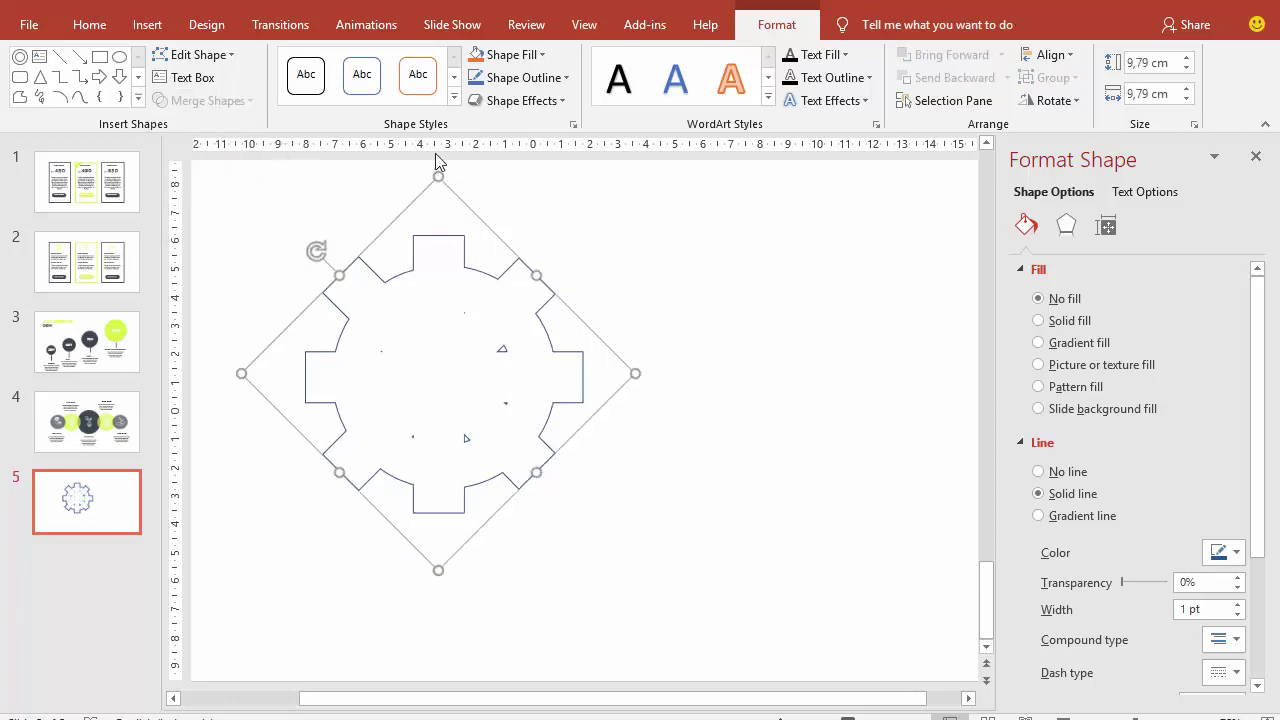
{"action": "left_click", "coordinate": [147, 24]}
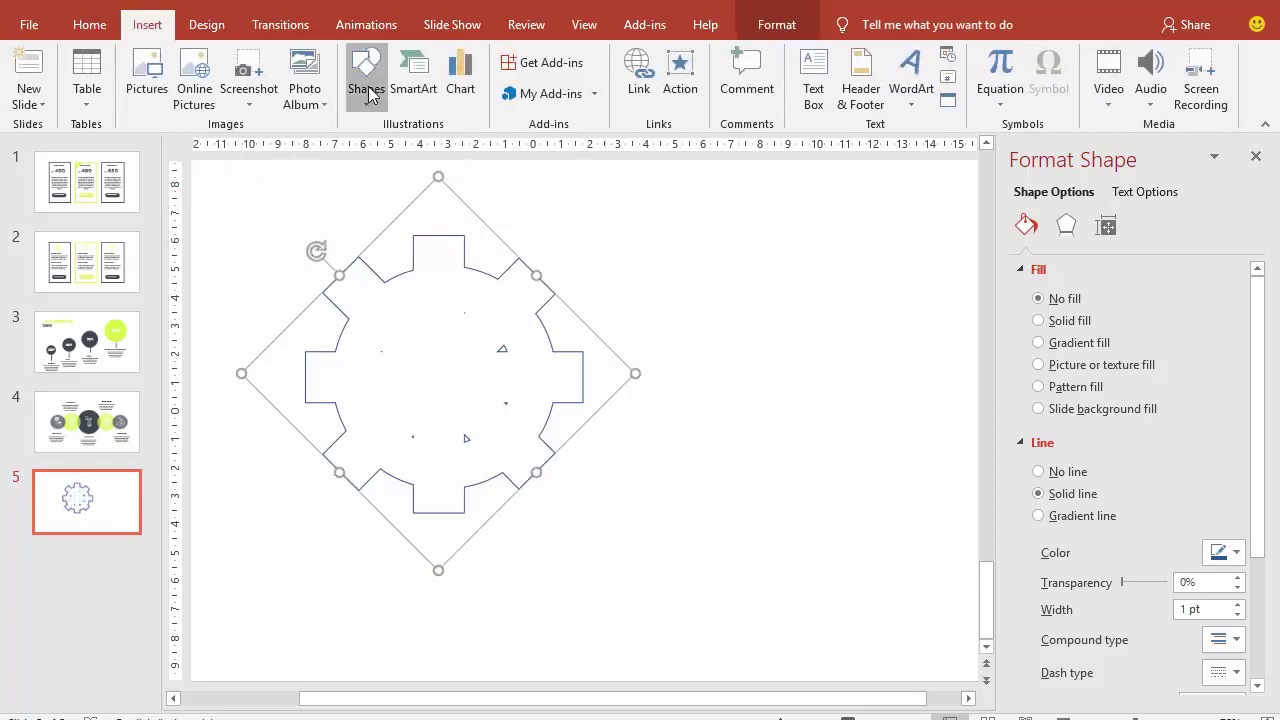
- Draw an oval circle and move it over the gear's centre
{"action": "left_click", "coordinate": [366, 80]}
{"action": "left_click", "coordinate": [457, 146]}
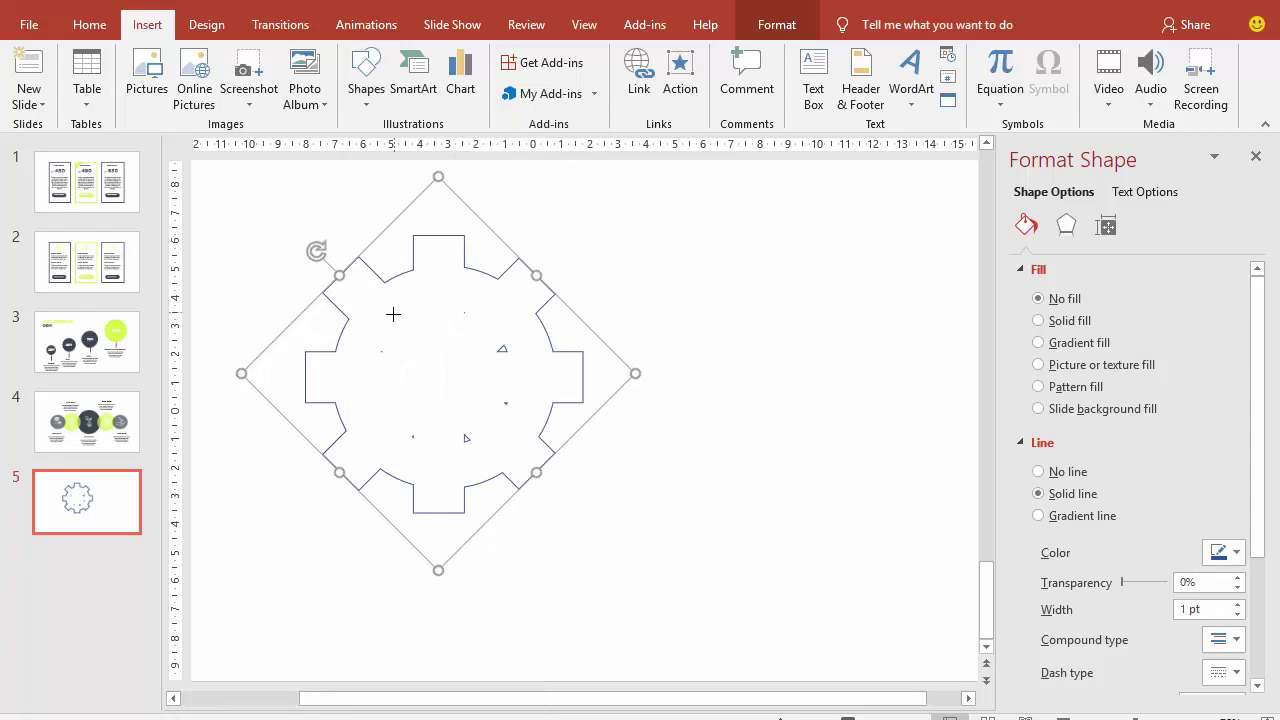
{"action": "left_click_drag", "start_coordinate": [393, 314], "coordinate": [559, 480]}
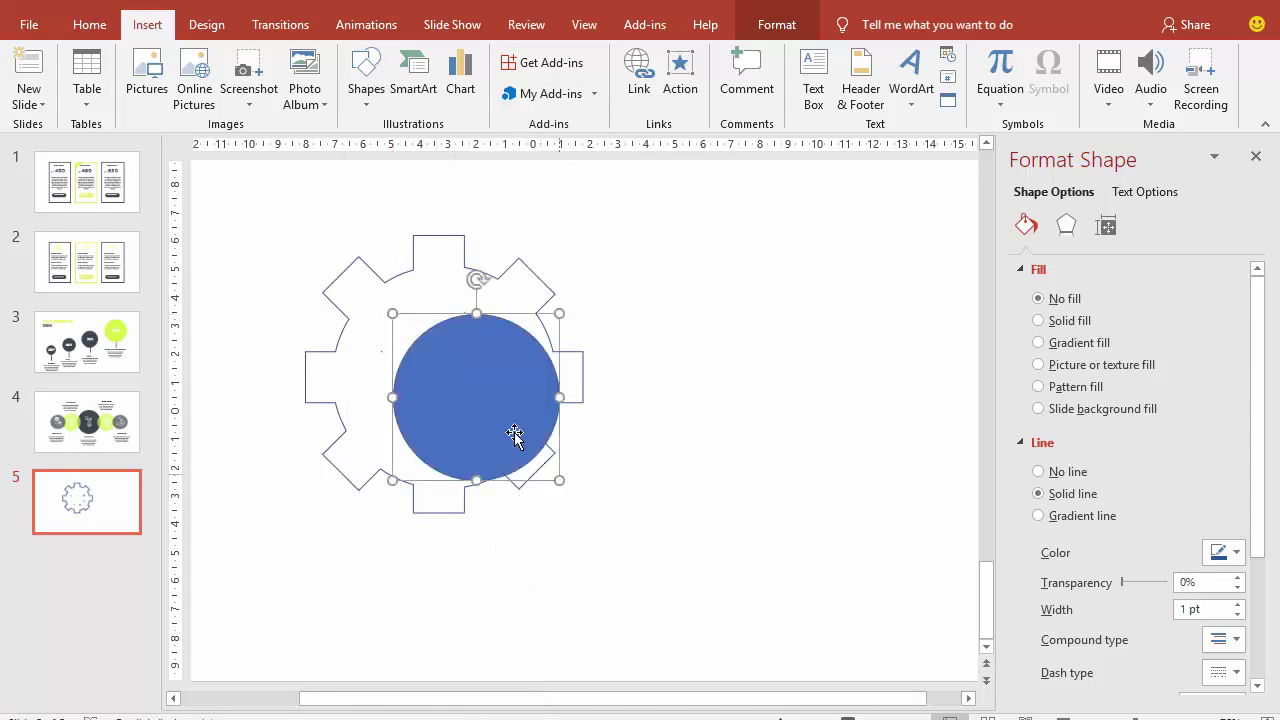
{"action": "left_click_drag", "start_coordinate": [476, 397], "coordinate": [431, 373]}
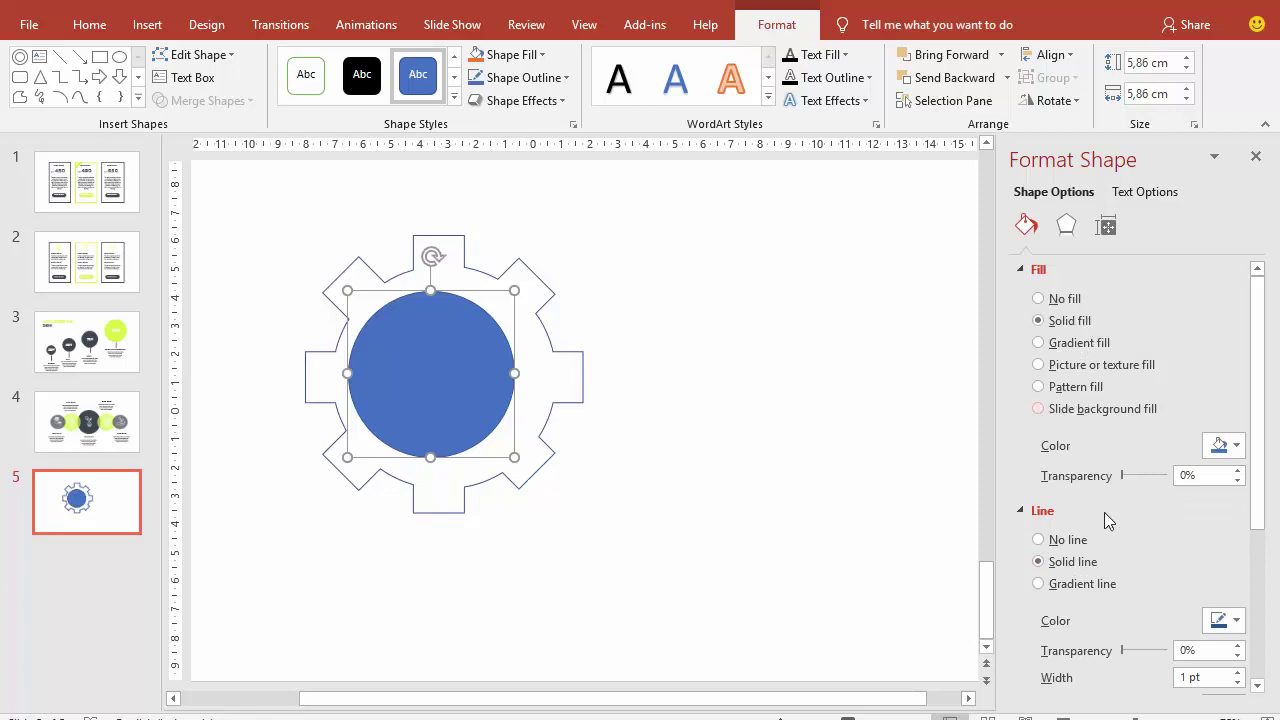
- Give the circle no outline and 32% transparency, then shrink it to 5.38 cm and centre it
{"action": "left_click", "coordinate": [1080, 541]}
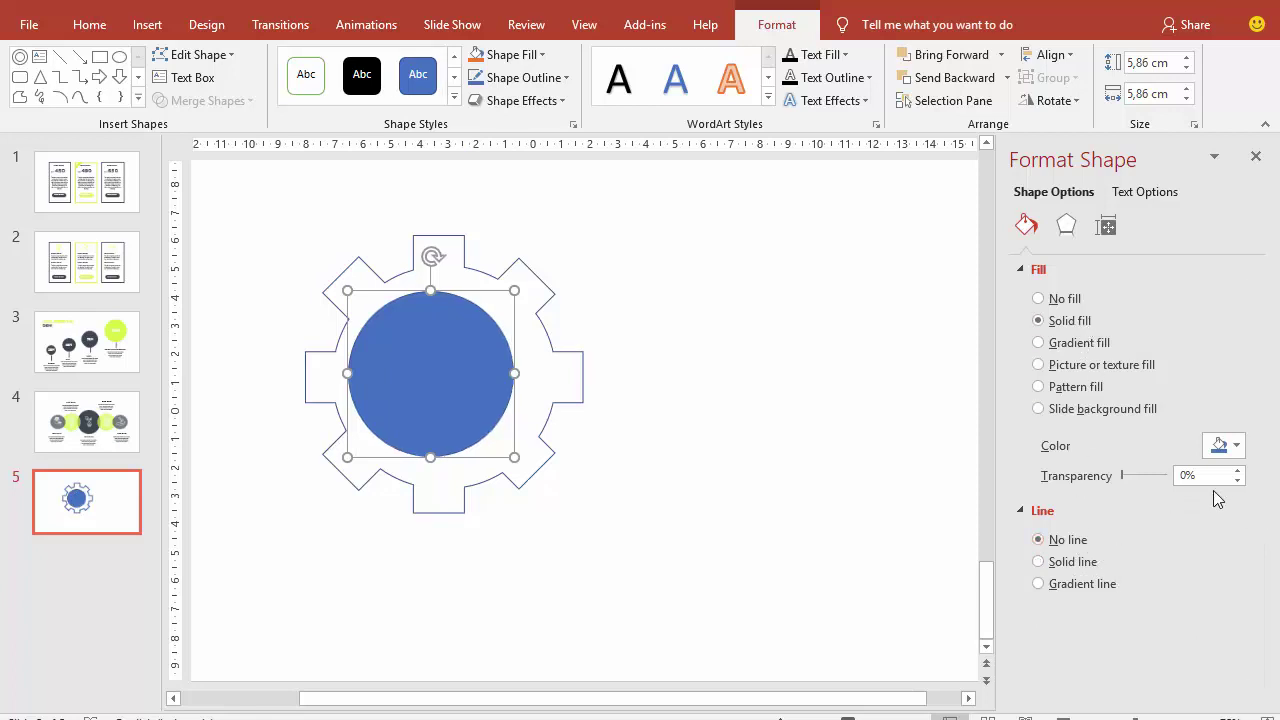
{"action": "left_click_drag", "start_coordinate": [1124, 476], "coordinate": [1134, 476]}
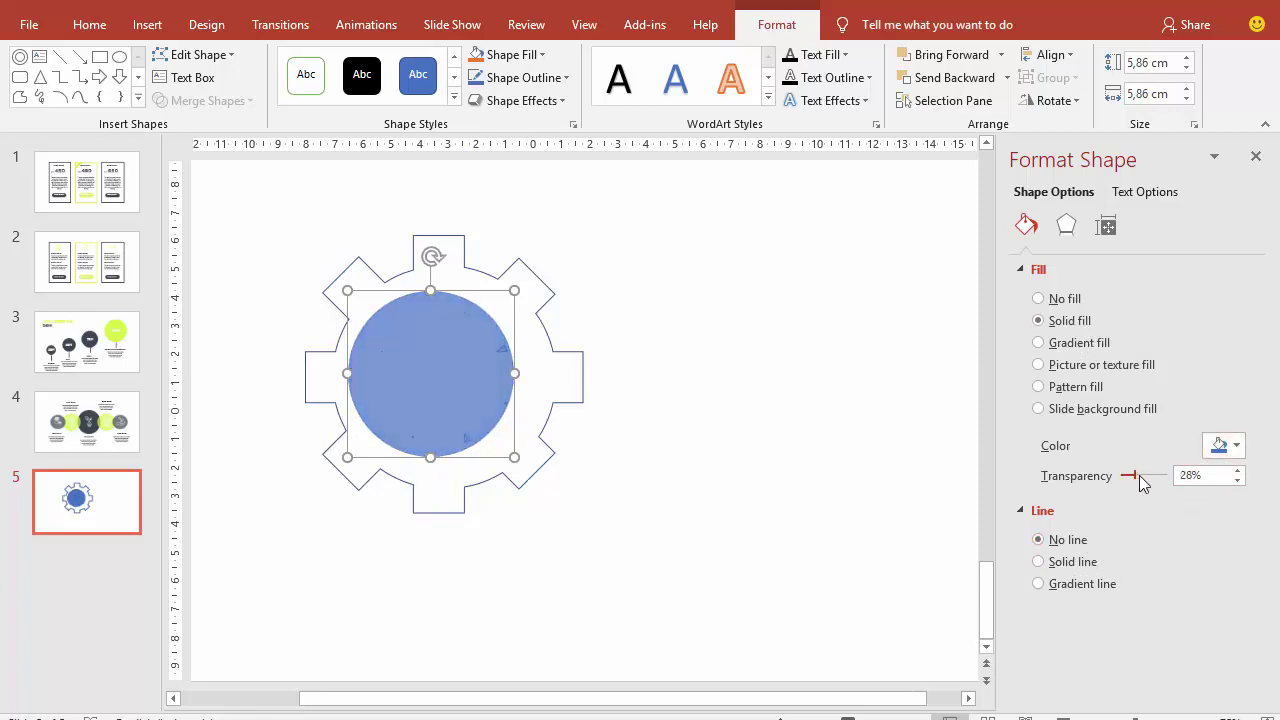
{"action": "mouse_move", "coordinate": [452, 345]}
{"action": "left_mouse_down"}
{"action": "mouse_move", "coordinate": [468, 351]}
{"action": "mouse_move", "coordinate": [451, 350]}
{"action": "left_mouse_up"}
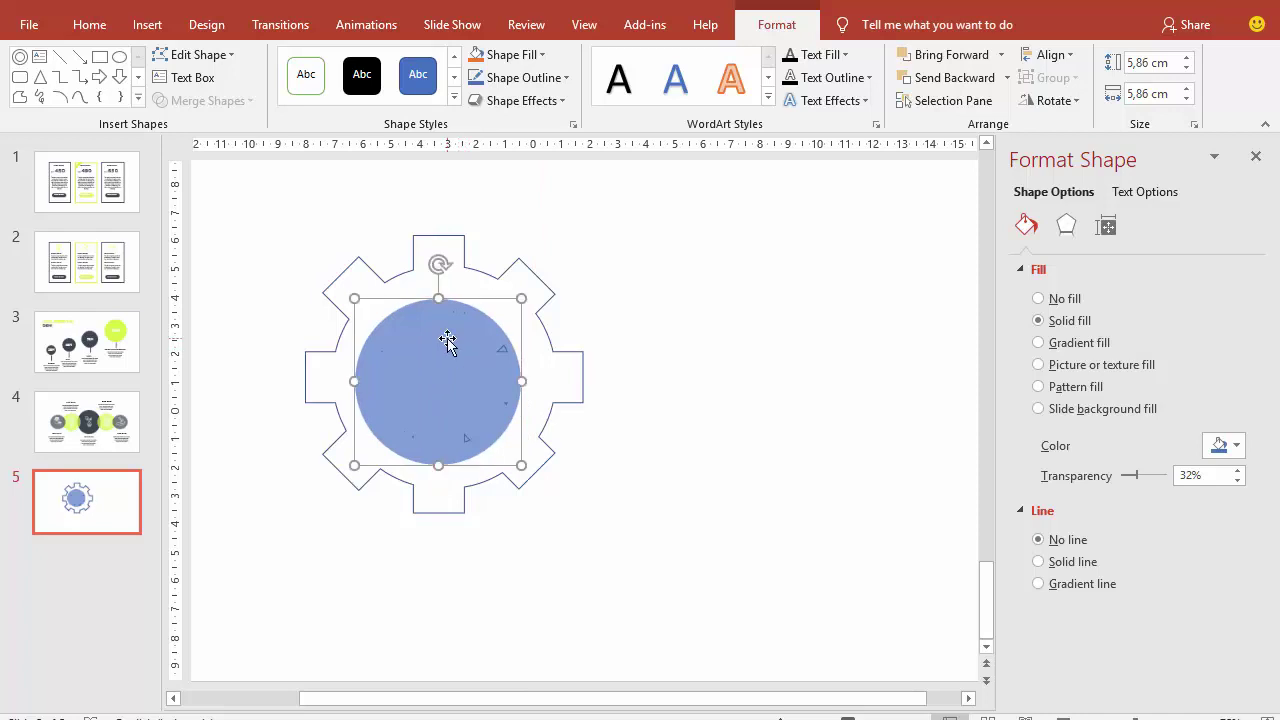
{"action": "left_click_drag", "start_coordinate": [521, 298], "coordinate": [507, 313]}
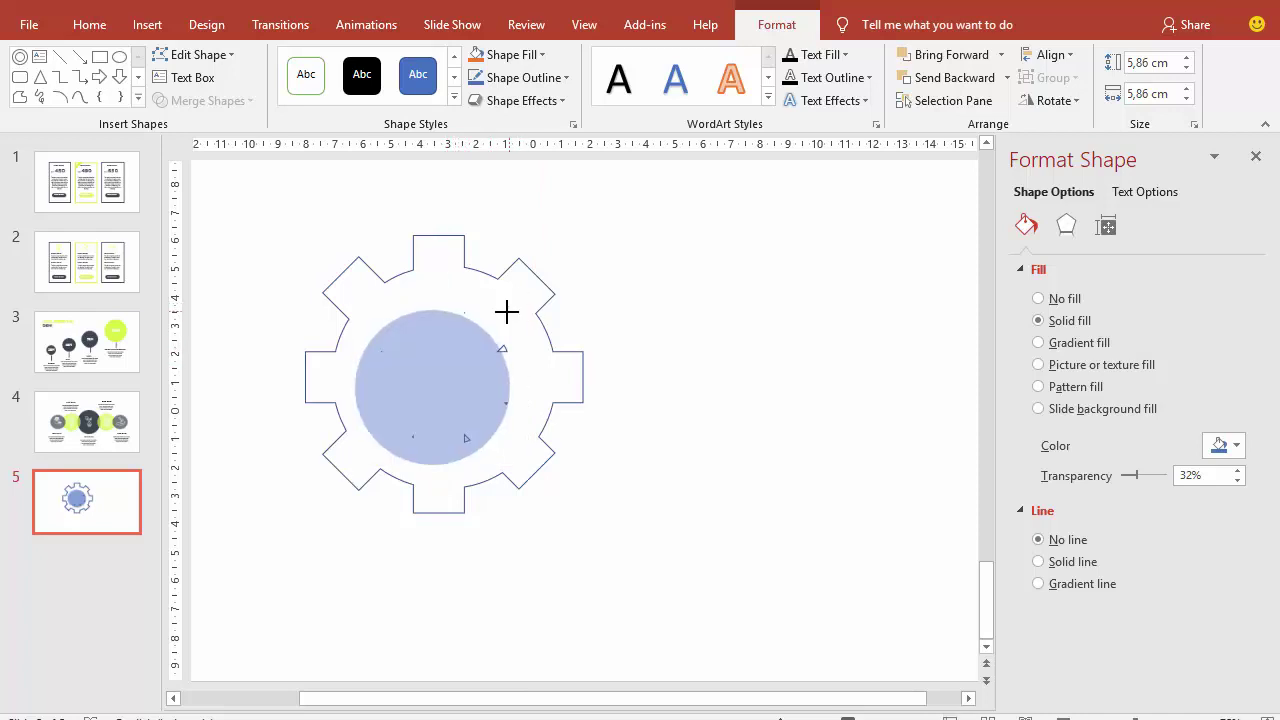
{"action": "left_click_drag", "start_coordinate": [463, 363], "coordinate": [470, 354]}
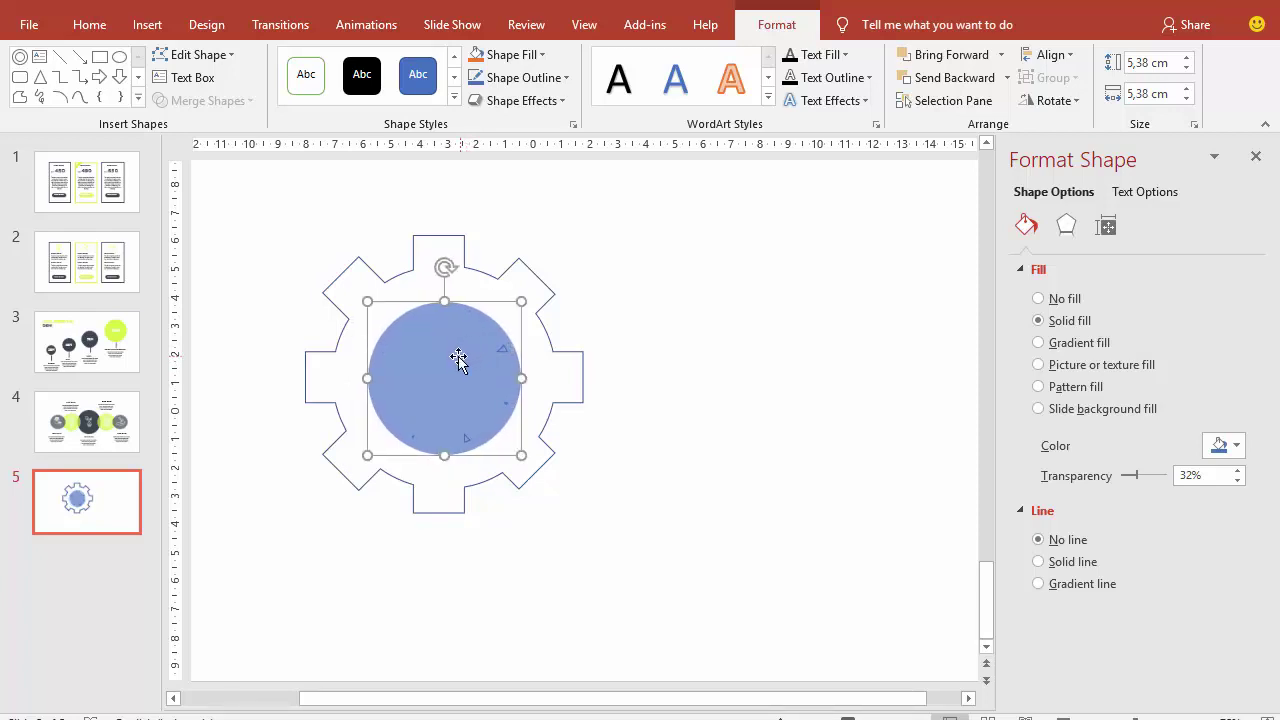
{"action": "left_click", "coordinate": [537, 294]}
{"action": "left_click", "coordinate": [522, 268]}
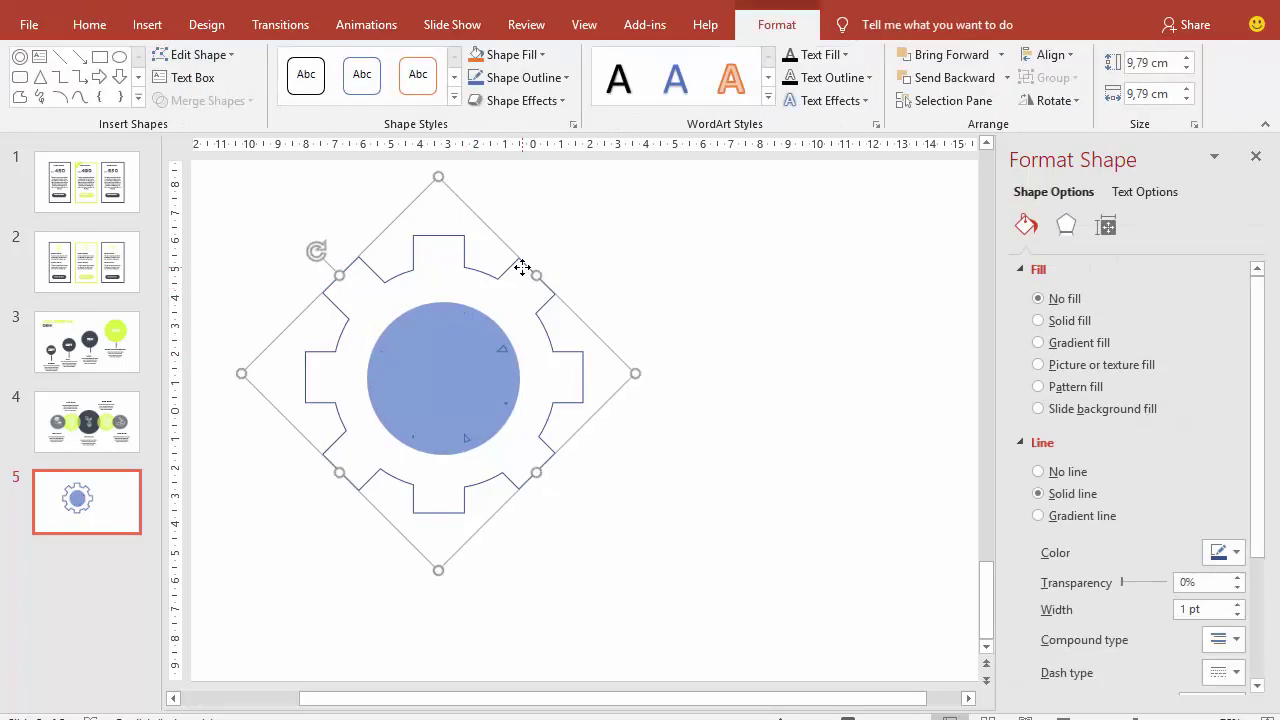
- Subtract the centre circle from the gear to cut a hole in it
{"action": "left_click", "coordinate": [492, 360], "text": "shift"}
{"action": "left_click", "coordinate": [240, 101]}
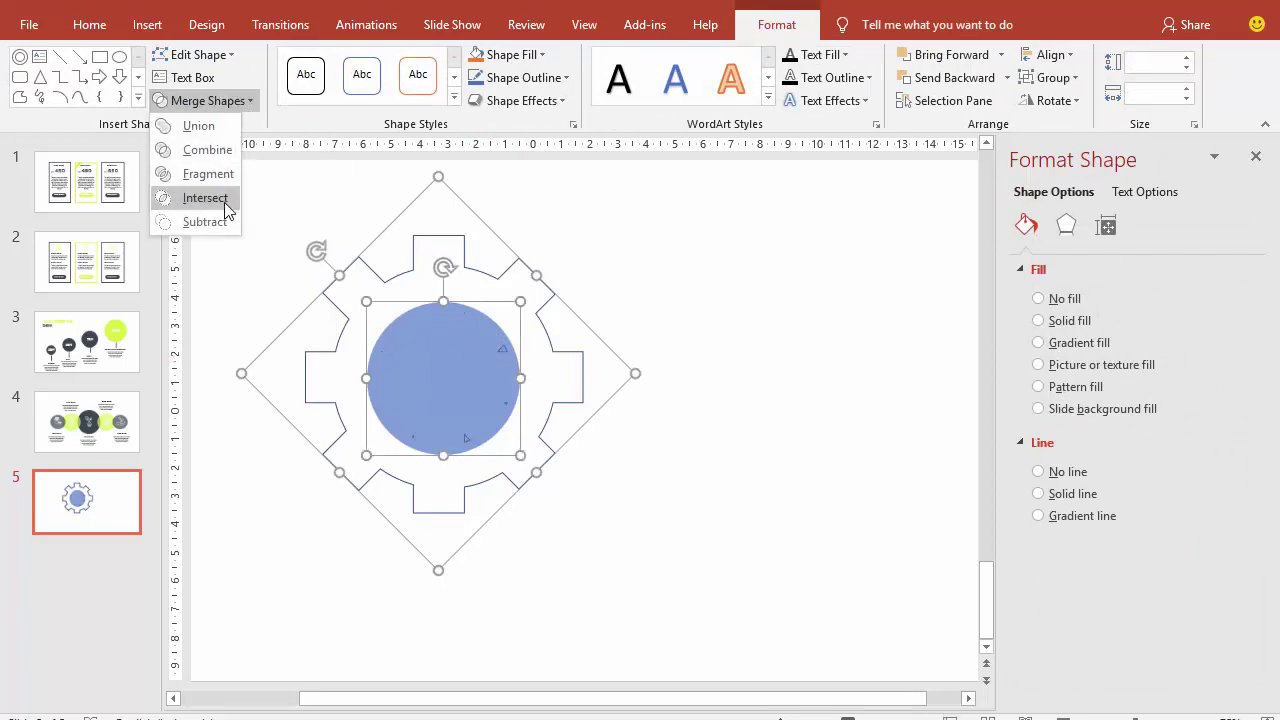
{"action": "left_click", "coordinate": [210, 221]}
{"action": "left_click", "coordinate": [597, 329]}
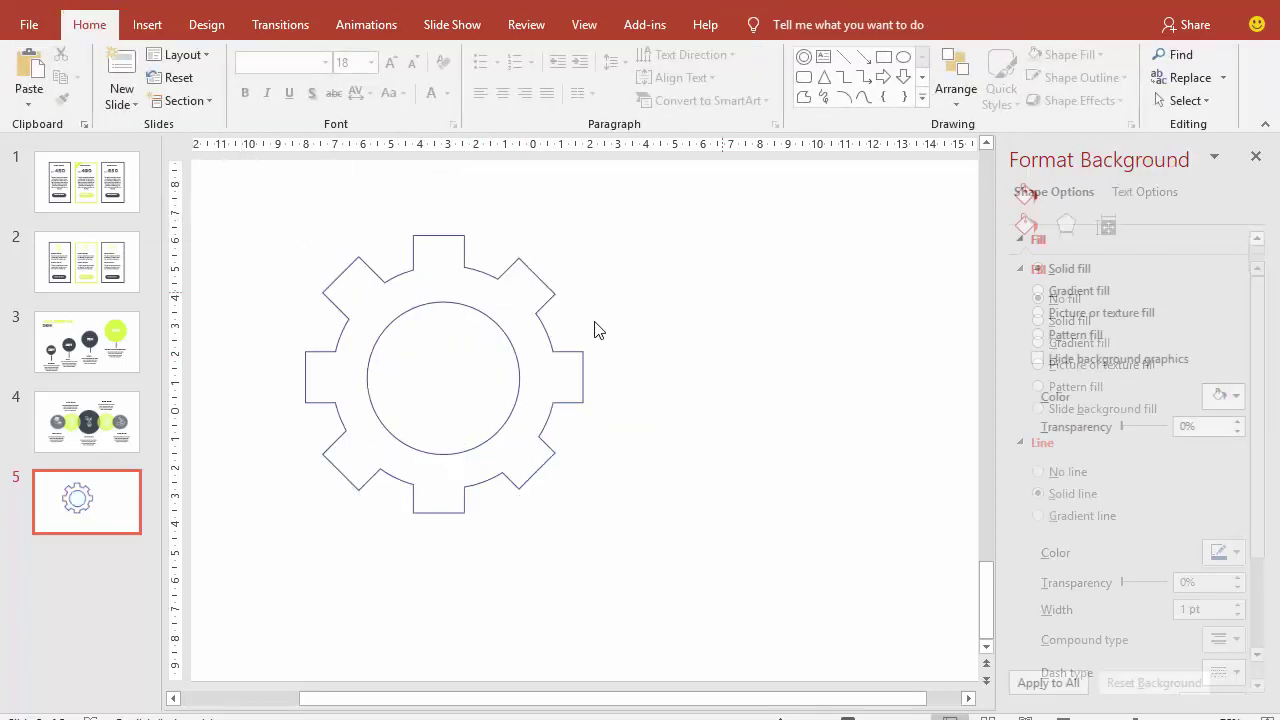
- Remove the gear's outline and give it a solid near-black fill
{"action": "left_click", "coordinate": [543, 291]}
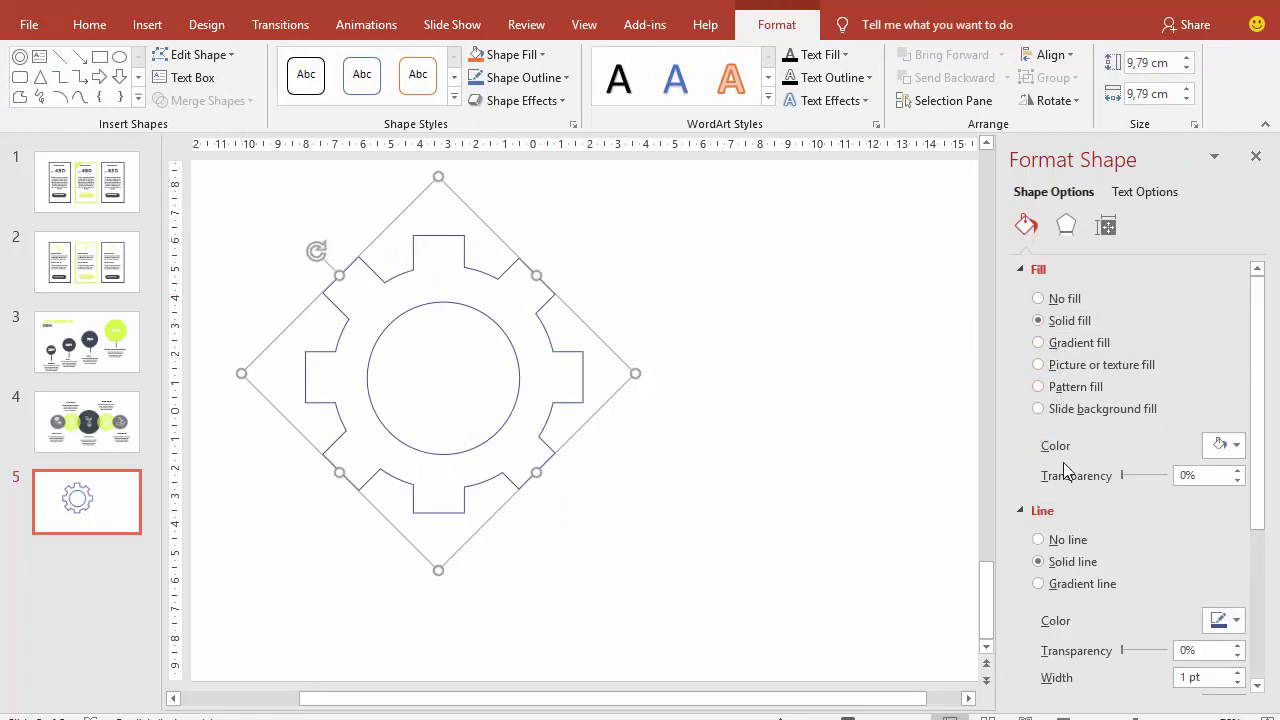
{"action": "left_click", "coordinate": [1046, 540]}
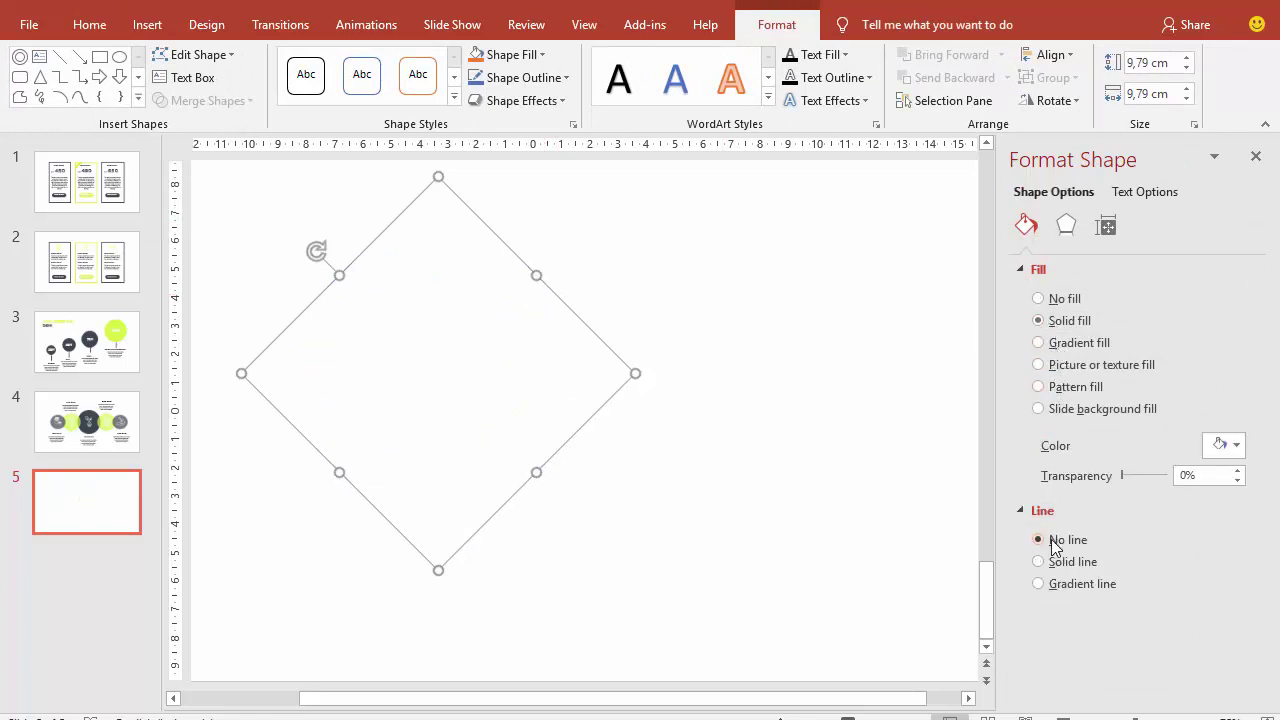
{"action": "left_click", "coordinate": [1072, 343]}
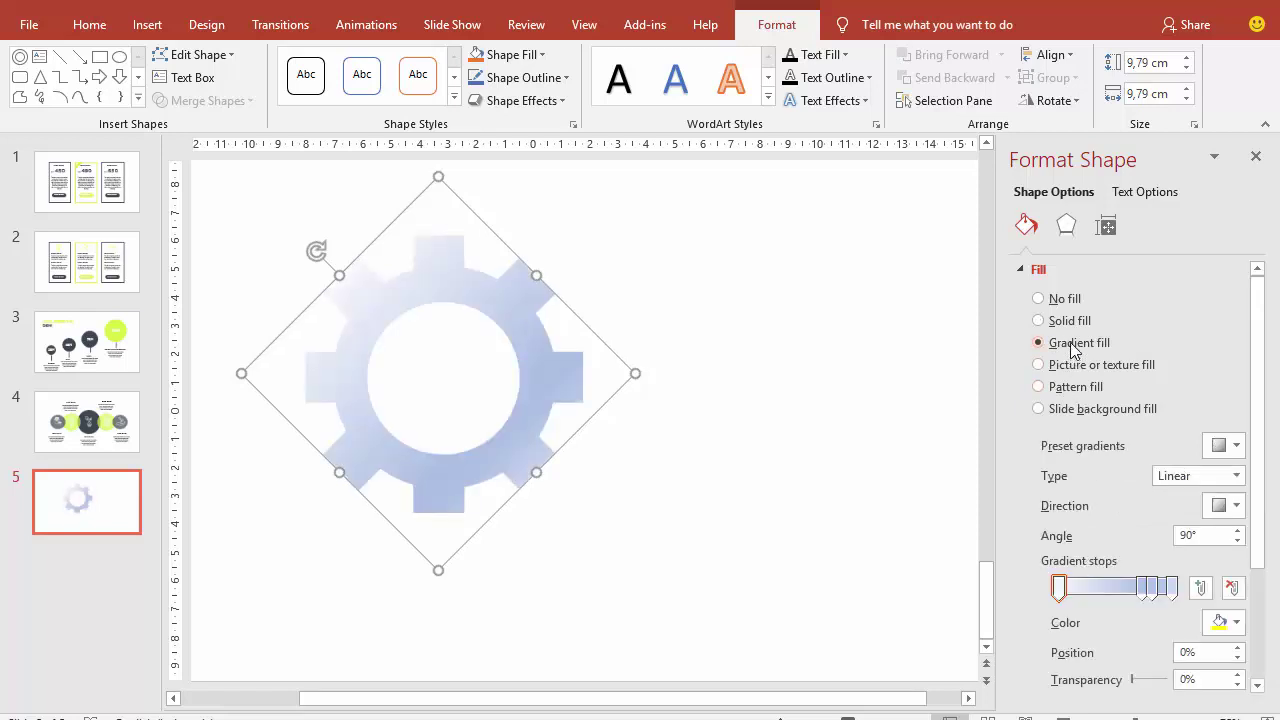
{"action": "left_click", "coordinate": [1068, 321]}
{"action": "left_click", "coordinate": [1222, 446]}
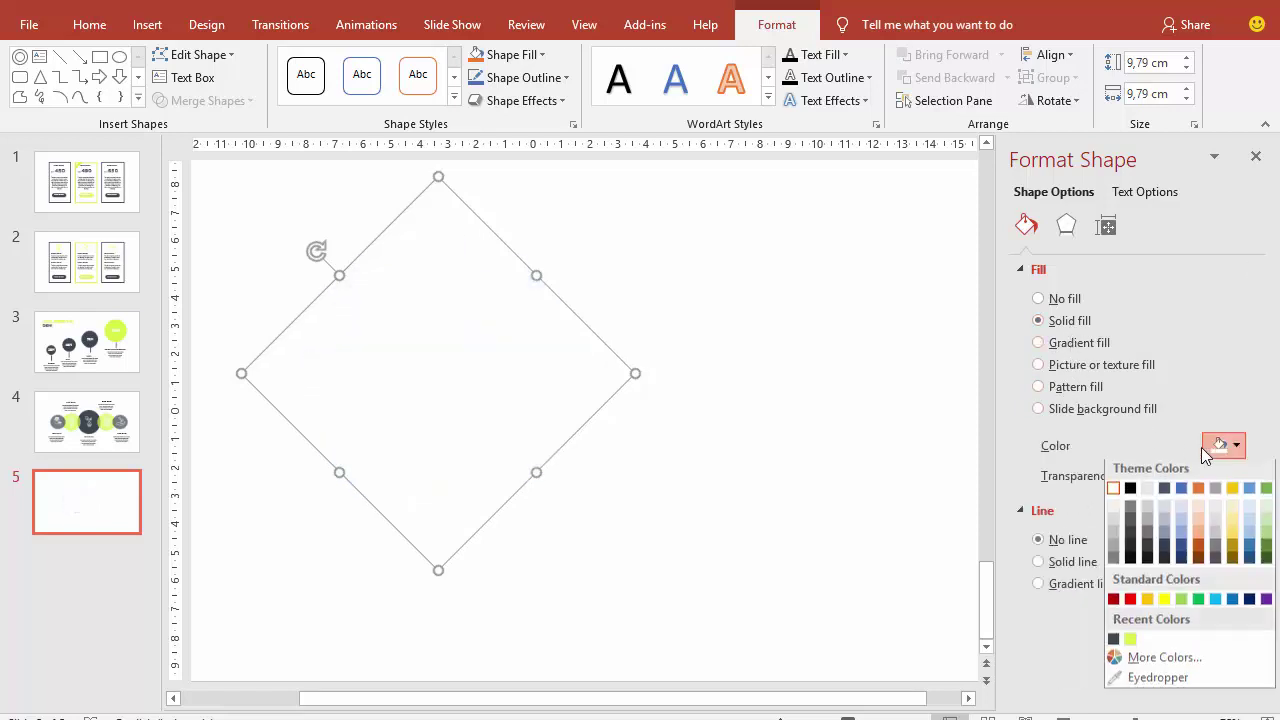
{"action": "left_click", "coordinate": [1131, 560]}
{"action": "left_click", "coordinate": [755, 345]}
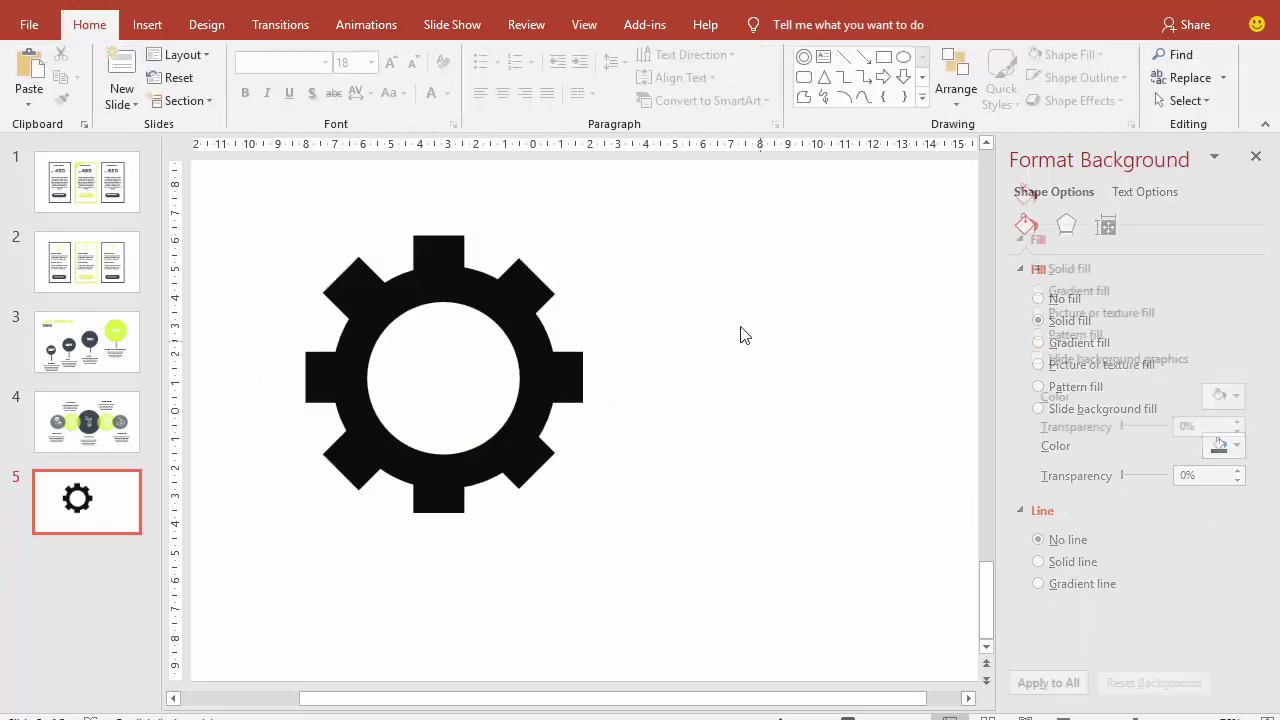
- Try a dark gray slide background, then undo it to keep the background white
{"action": "scroll", "coordinate": [740, 328], "scroll_direction": "down", "scroll_amount": 2, "text": "ctrl"}
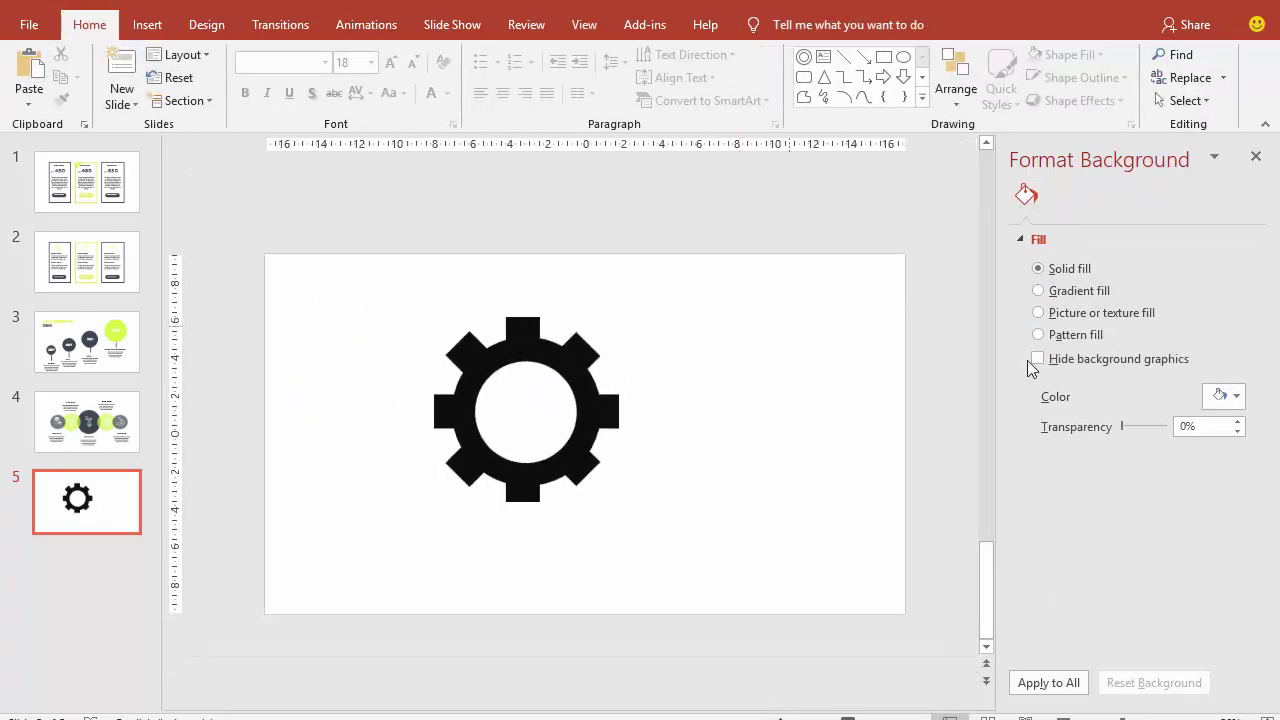
{"action": "left_click", "coordinate": [1215, 399]}
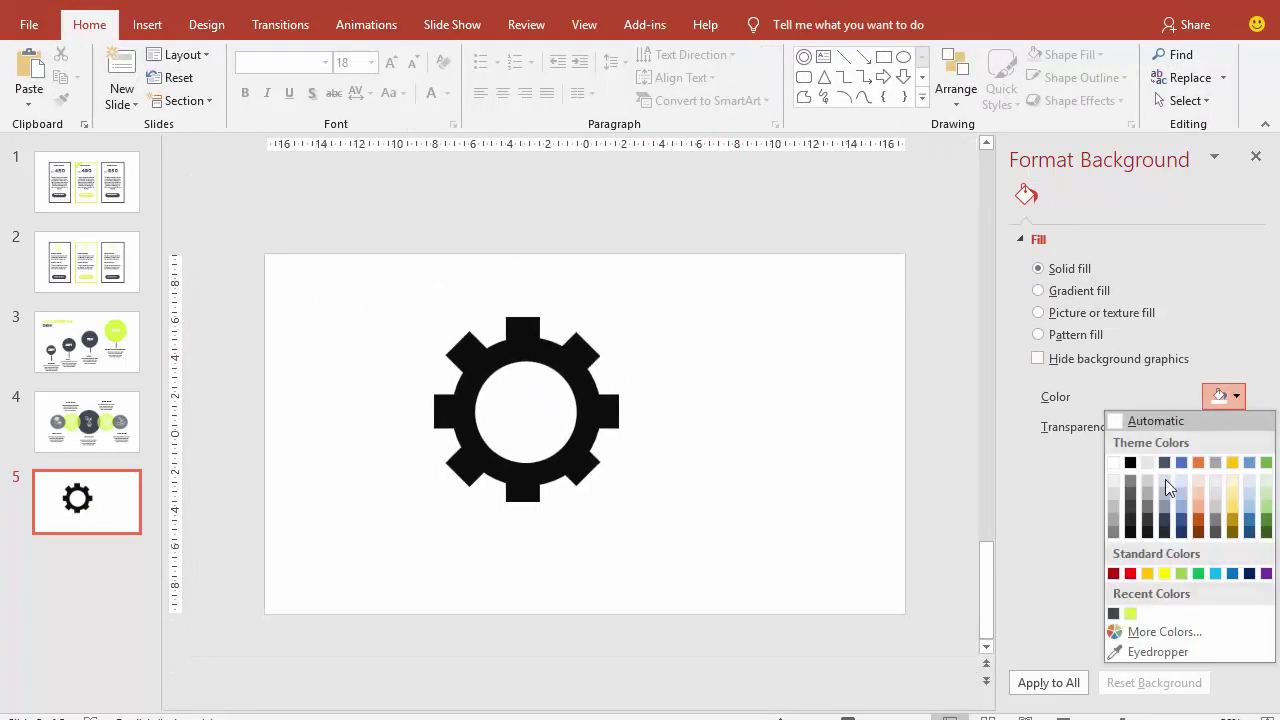
{"action": "left_click", "coordinate": [1113, 613]}
{"action": "key", "text": "ctrl+z"}
- Fill the gear dark gray, shrink it from its top edge and move it left
{"action": "left_click", "coordinate": [585, 375]}
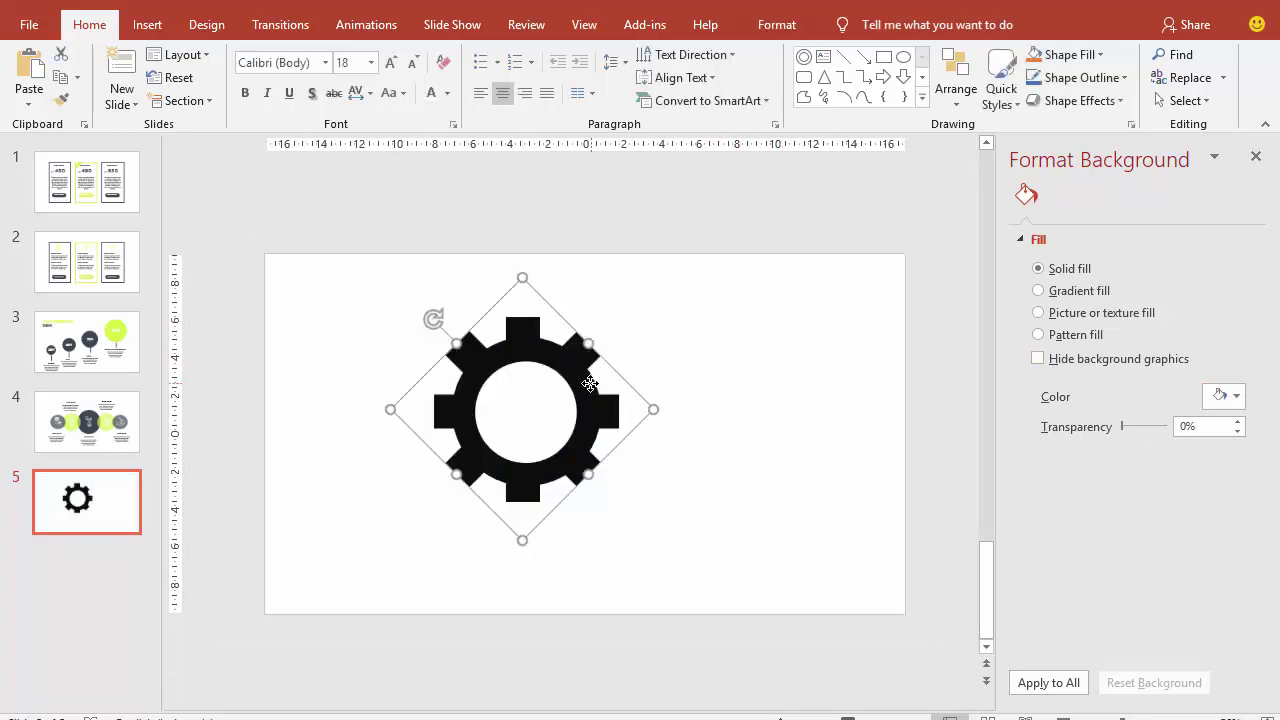
{"action": "left_click", "coordinate": [1228, 445]}
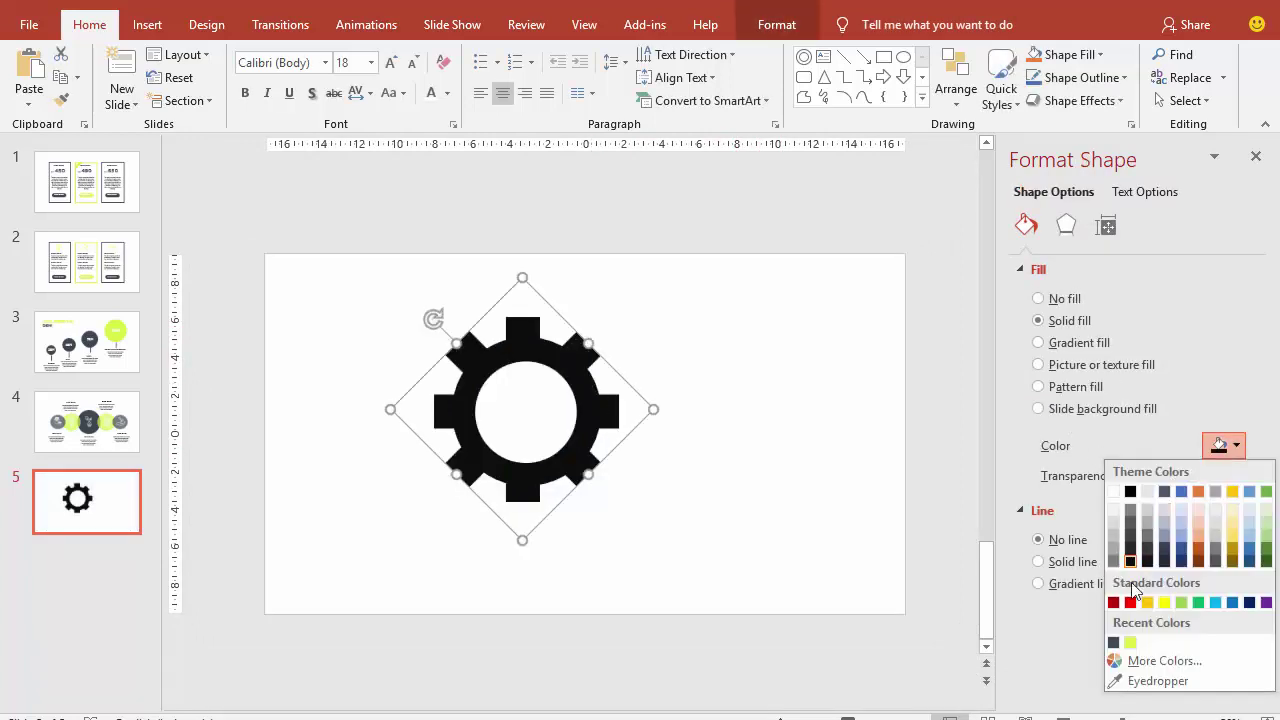
{"action": "left_click", "coordinate": [1114, 643]}
{"action": "left_click_drag", "start_coordinate": [583, 395], "coordinate": [524, 394]}
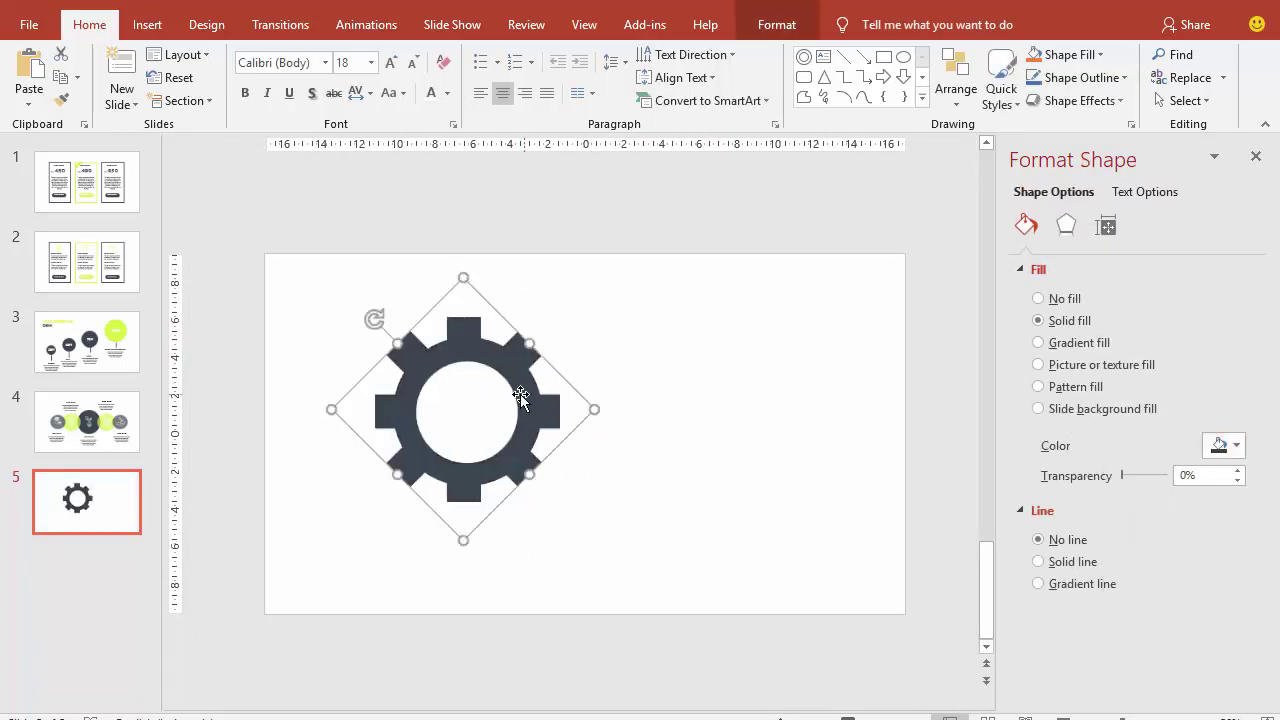
{"action": "left_click_drag", "start_coordinate": [463, 277], "coordinate": [463, 348]}
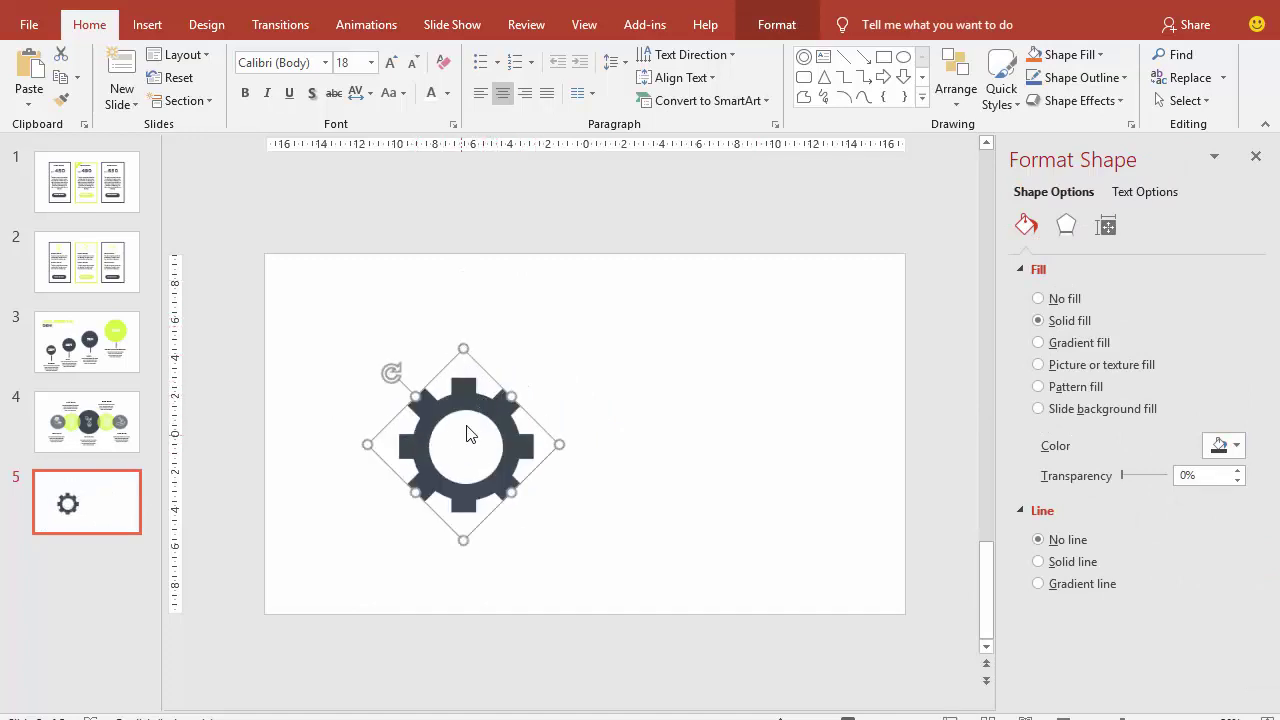
{"action": "mouse_move", "coordinate": [489, 410]}
{"action": "left_mouse_down"}
{"action": "mouse_move", "coordinate": [452, 363]}
{"action": "mouse_move", "coordinate": [601, 361]}
{"action": "left_mouse_up"}
- Duplicate the gear, rotate it to interlock, fill it lime and shrink it beside the dark gear
{"action": "key", "text": "ctrl+d"}
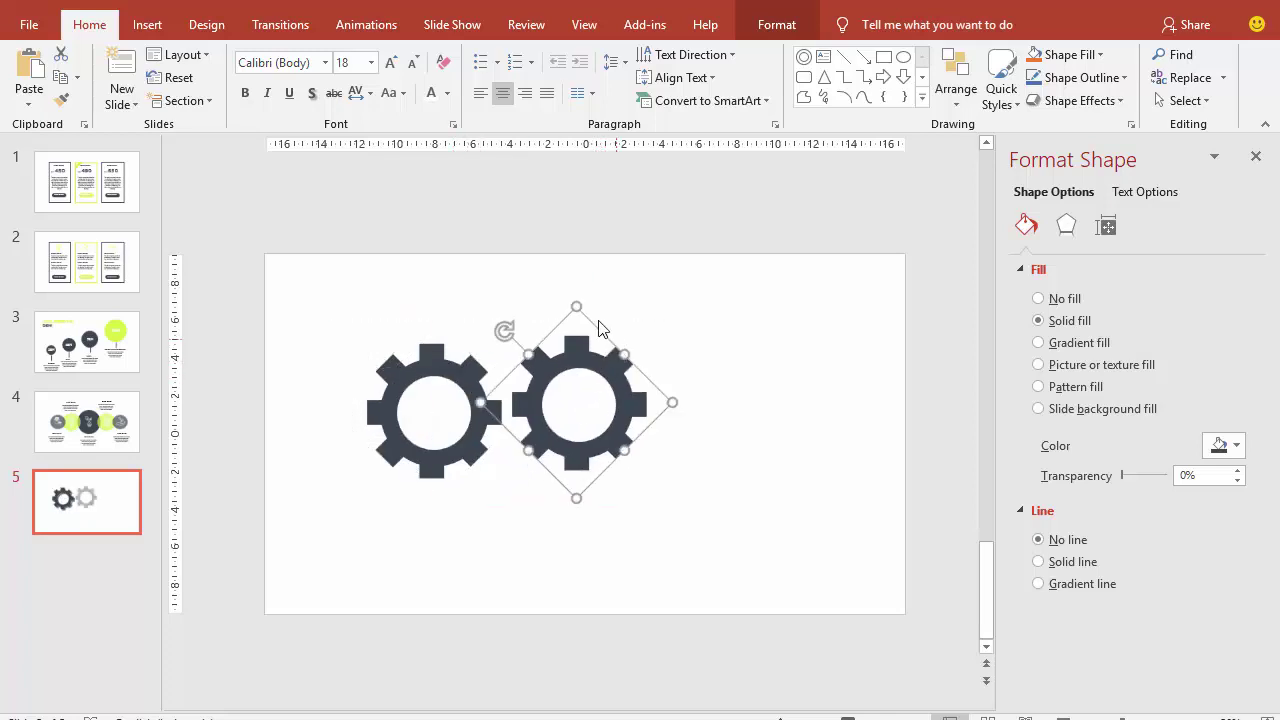
{"action": "mouse_move", "coordinate": [503, 331]}
{"action": "left_mouse_down"}
{"action": "mouse_move", "coordinate": [565, 309]}
{"action": "mouse_move", "coordinate": [540, 306]}
{"action": "left_mouse_up"}
{"action": "left_click", "coordinate": [1217, 449]}
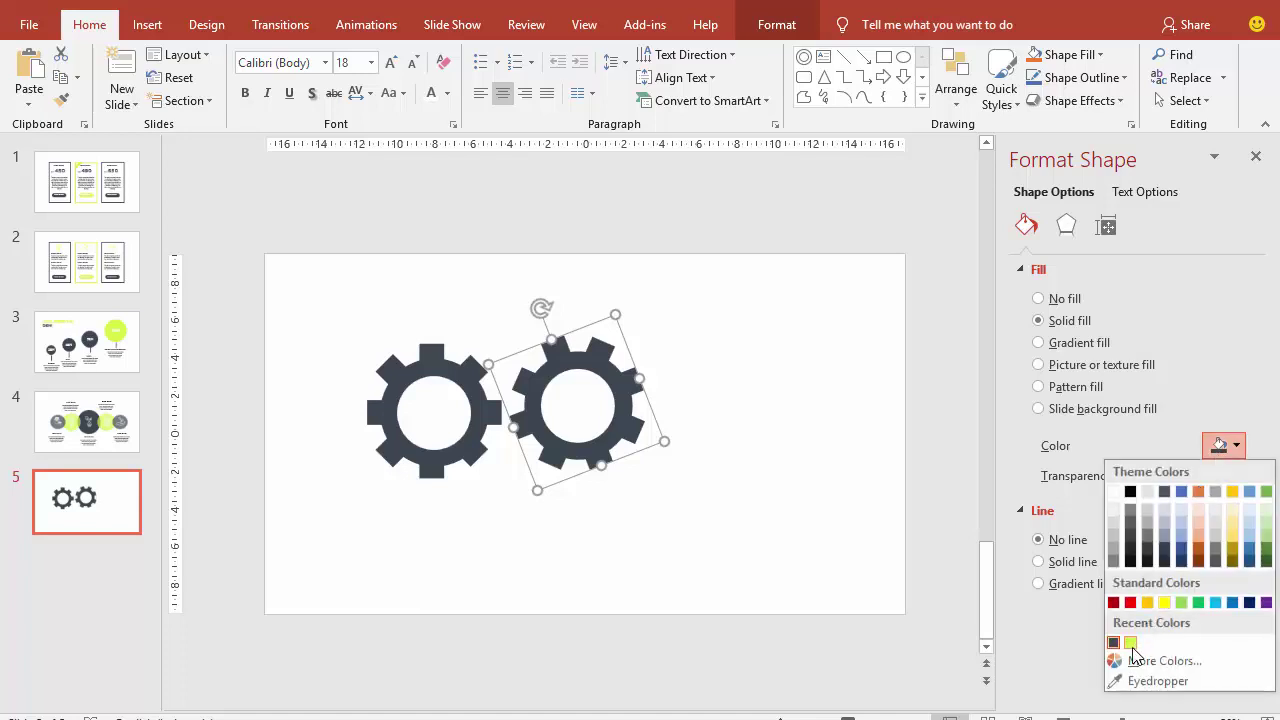
{"action": "left_click", "coordinate": [1131, 643]}
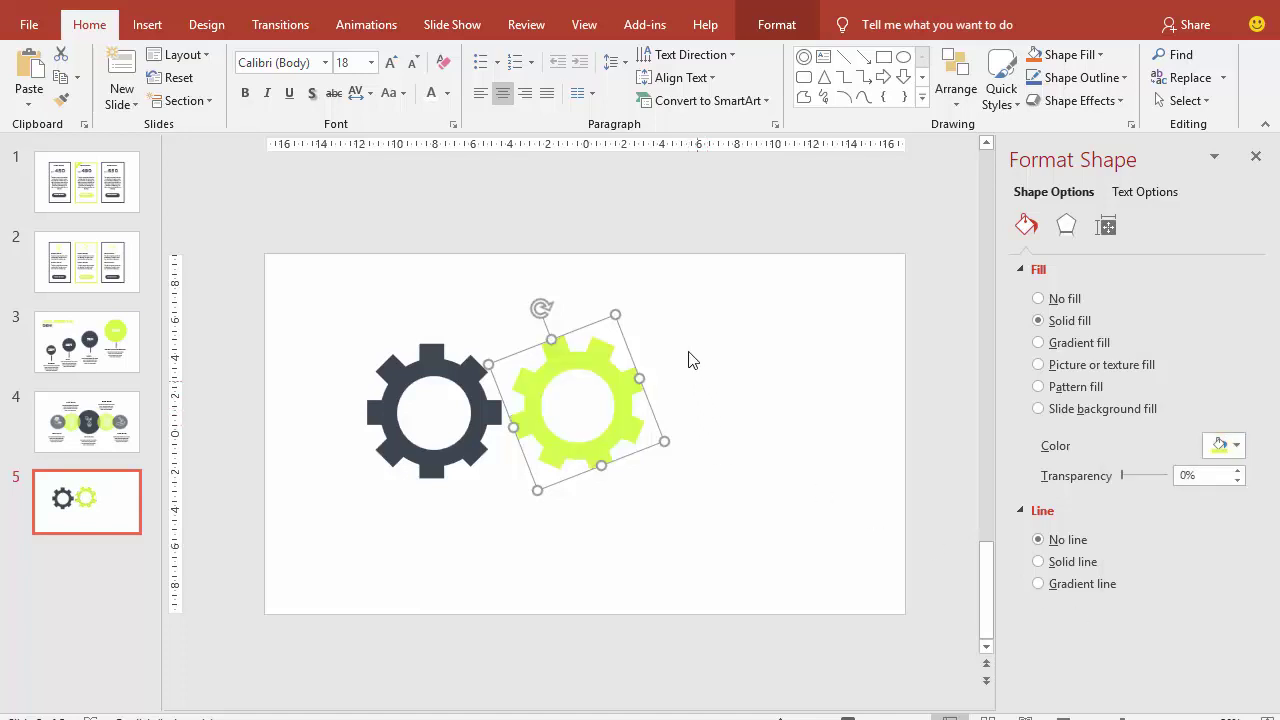
{"action": "left_click_drag", "start_coordinate": [616, 312], "coordinate": [556, 417]}
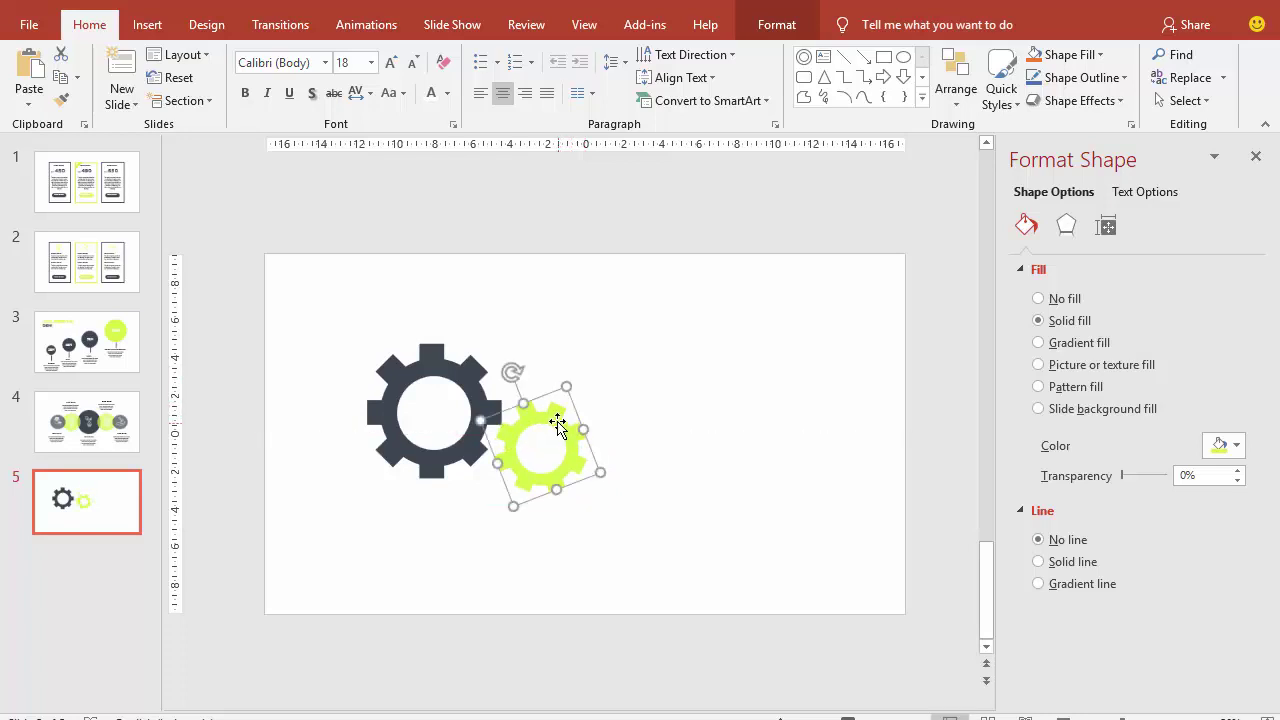
- Copy the dark gear right of the lime gear, enlarge it and fill it medium gray
{"action": "left_click", "coordinate": [453, 375]}
{"action": "mouse_move", "coordinate": [457, 371]}
{"action": "left_mouse_down"}
{"action": "mouse_move", "coordinate": [715, 365]}
{"action": "mouse_move", "coordinate": [680, 369]}
{"action": "left_mouse_up"}
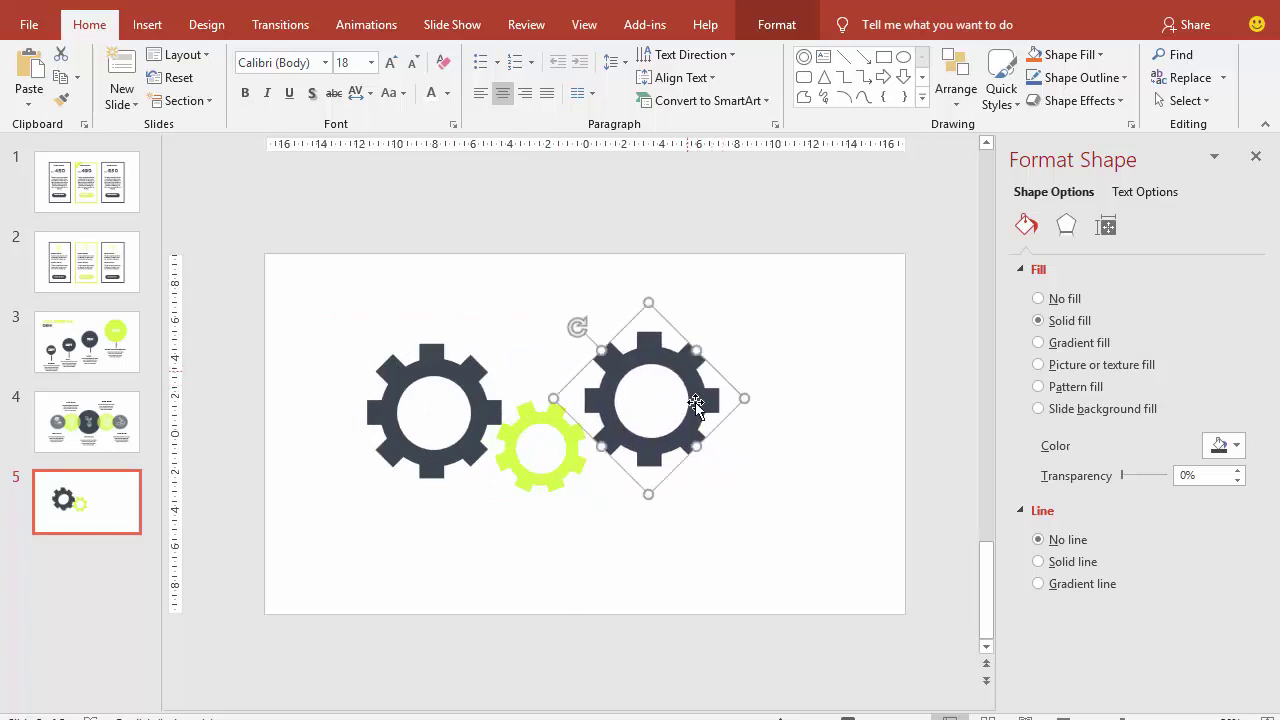
{"action": "left_click_drag", "start_coordinate": [743, 398], "coordinate": [805, 398]}
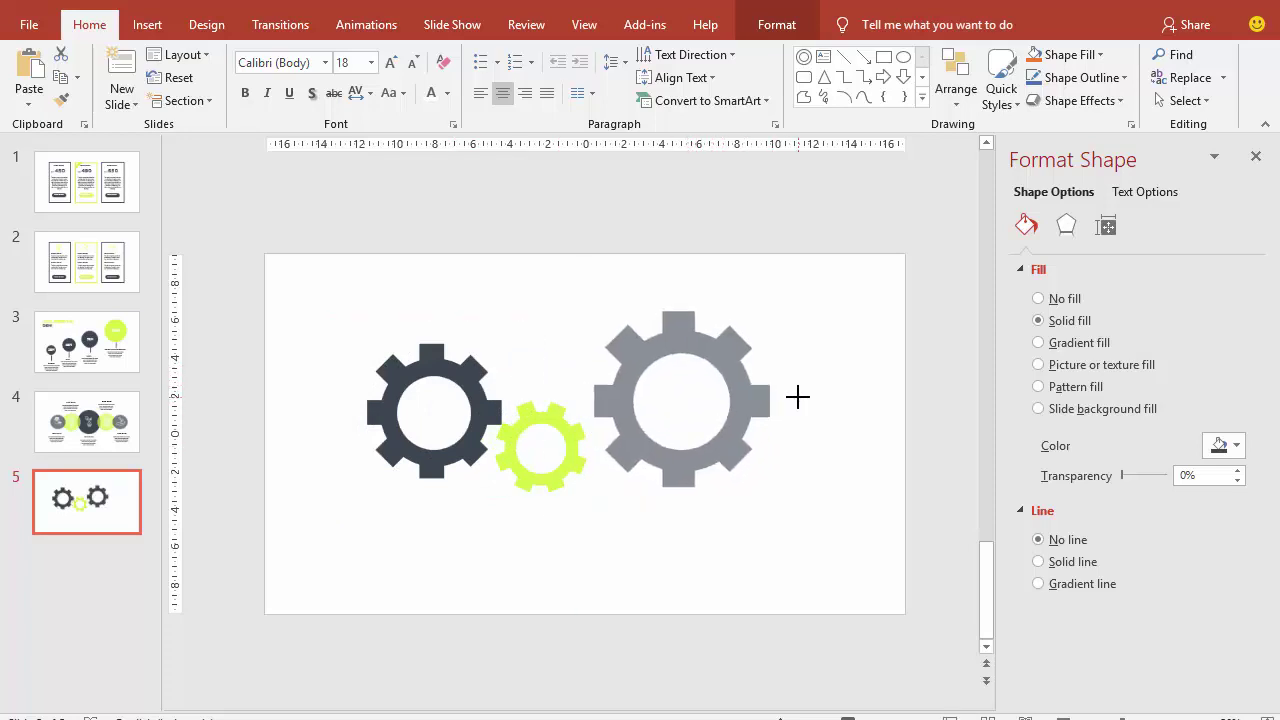
{"action": "left_click", "coordinate": [1219, 445]}
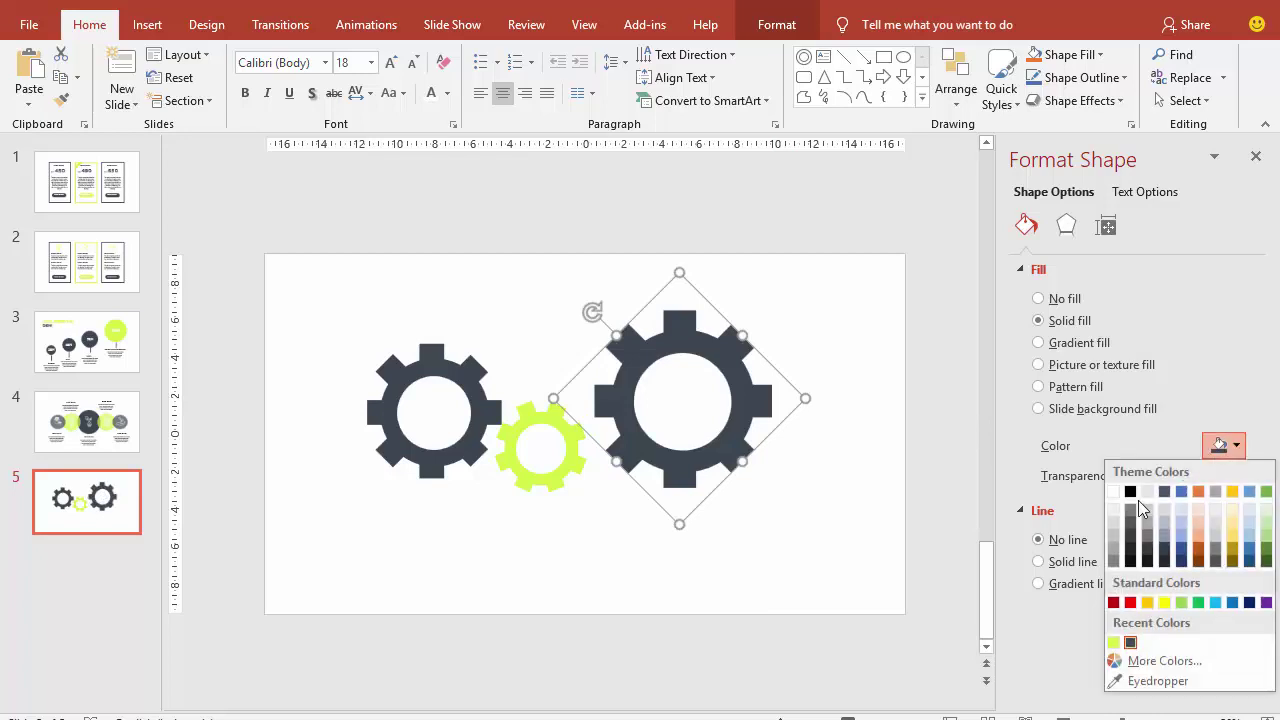
{"action": "left_click", "coordinate": [1113, 558]}
{"action": "left_click_drag", "start_coordinate": [723, 371], "coordinate": [716, 370]}
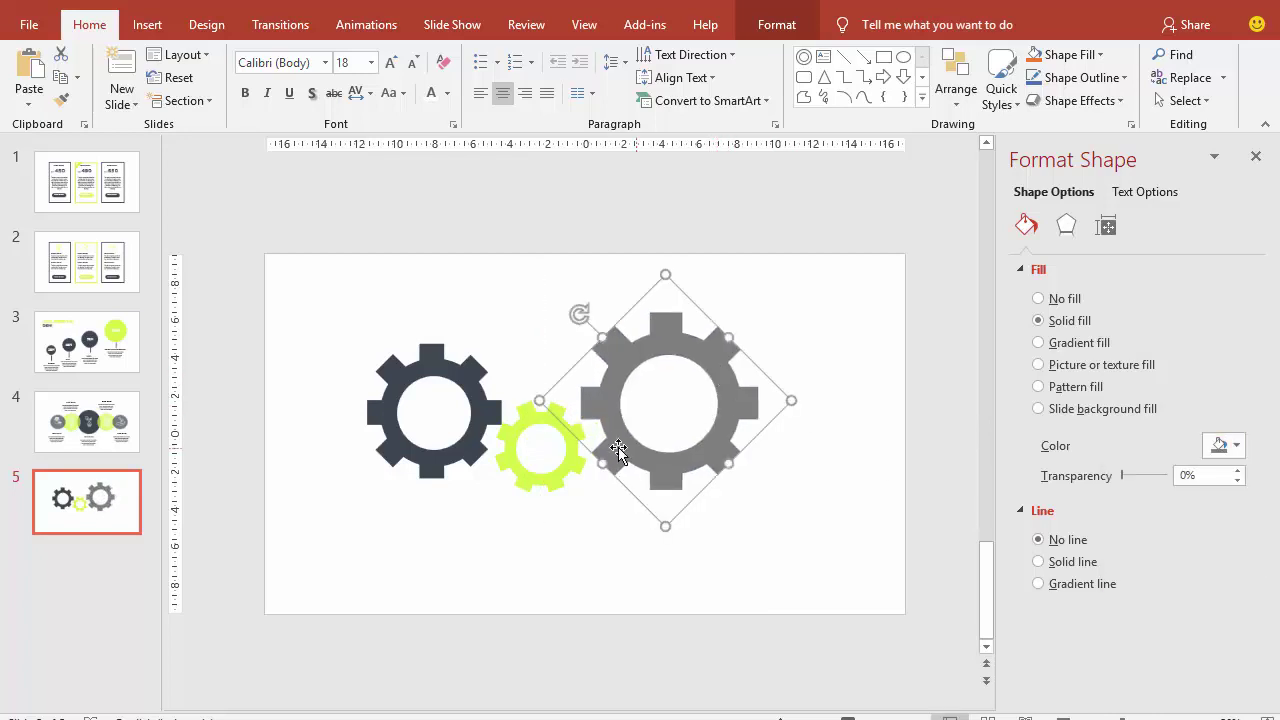
- Add a lime gear at the gray gear's upper right and a light gray gear below the dark one
{"action": "left_click_drag", "start_coordinate": [530, 422], "coordinate": [692, 399], "text": "ctrl"}
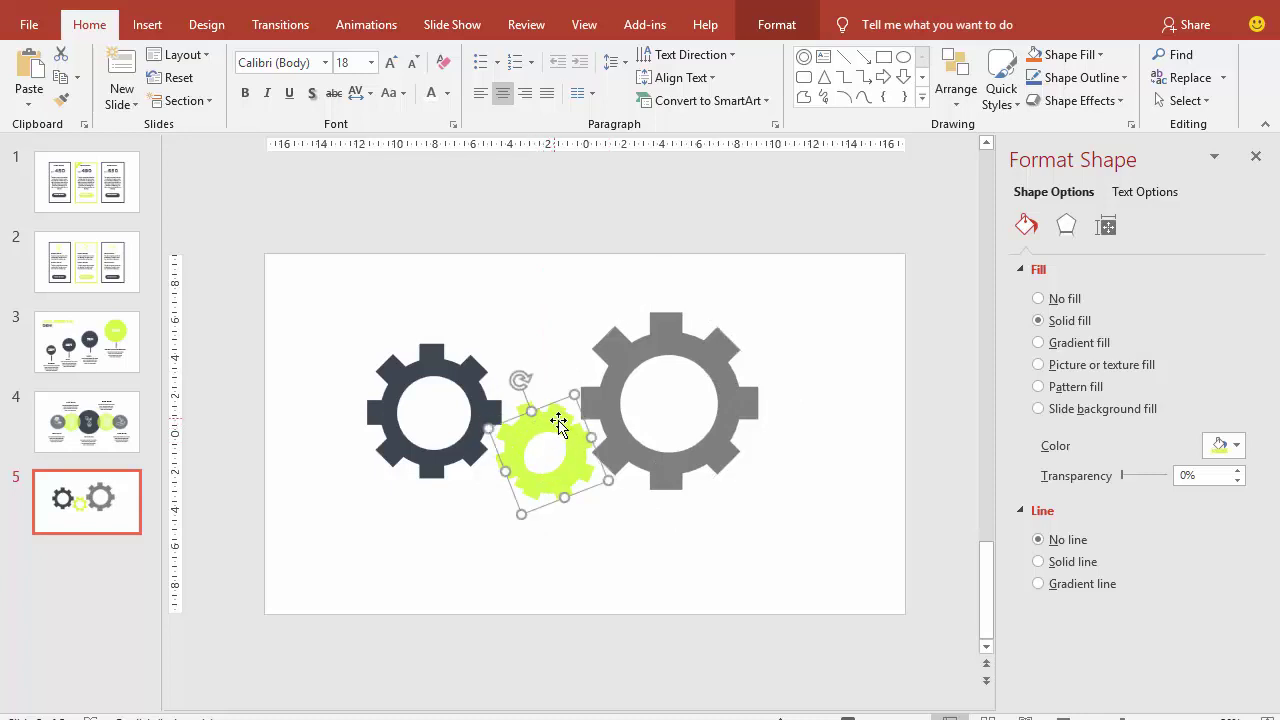
{"action": "mouse_move", "coordinate": [692, 399]}
{"action": "left_mouse_down", "text": "ctrl"}
{"action": "mouse_move", "coordinate": [814, 323]}
{"action": "mouse_move", "coordinate": [791, 326]}
{"action": "left_mouse_up", "text": "ctrl"}
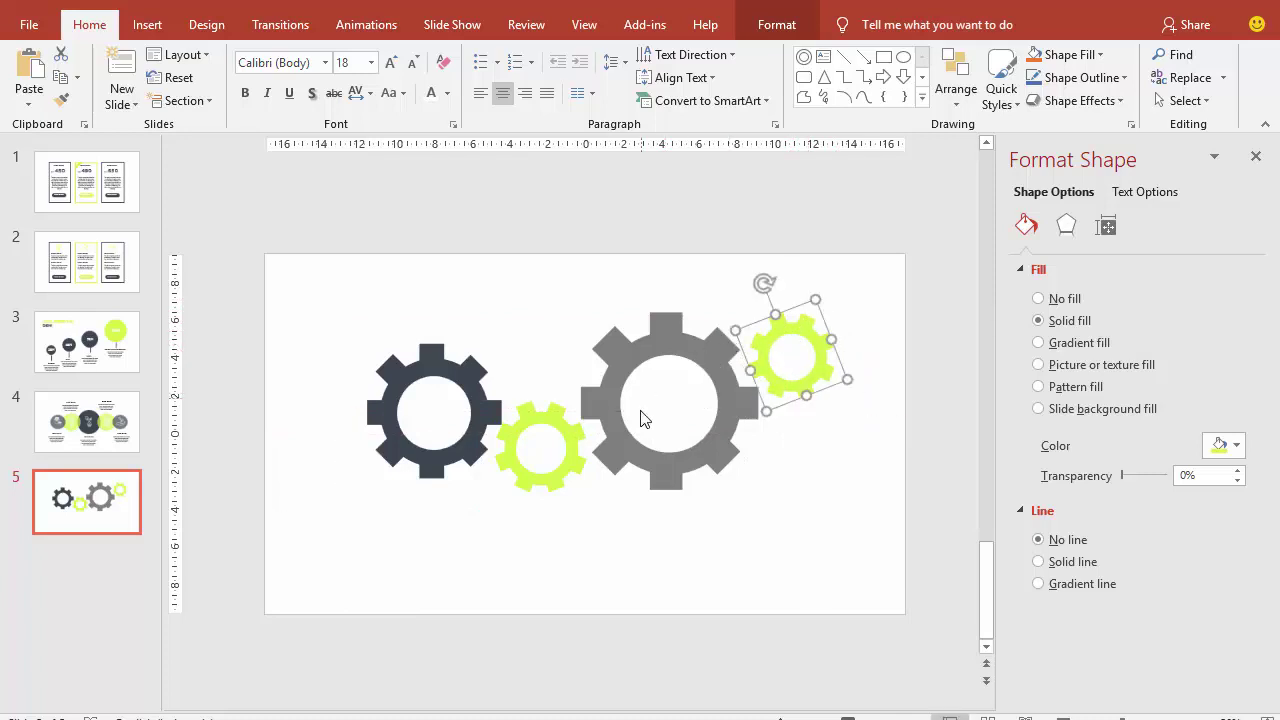
{"action": "mouse_move", "coordinate": [790, 355]}
{"action": "left_mouse_down", "text": "ctrl"}
{"action": "mouse_move", "coordinate": [439, 512]}
{"action": "mouse_move", "coordinate": [450, 516]}
{"action": "left_mouse_up", "text": "ctrl"}
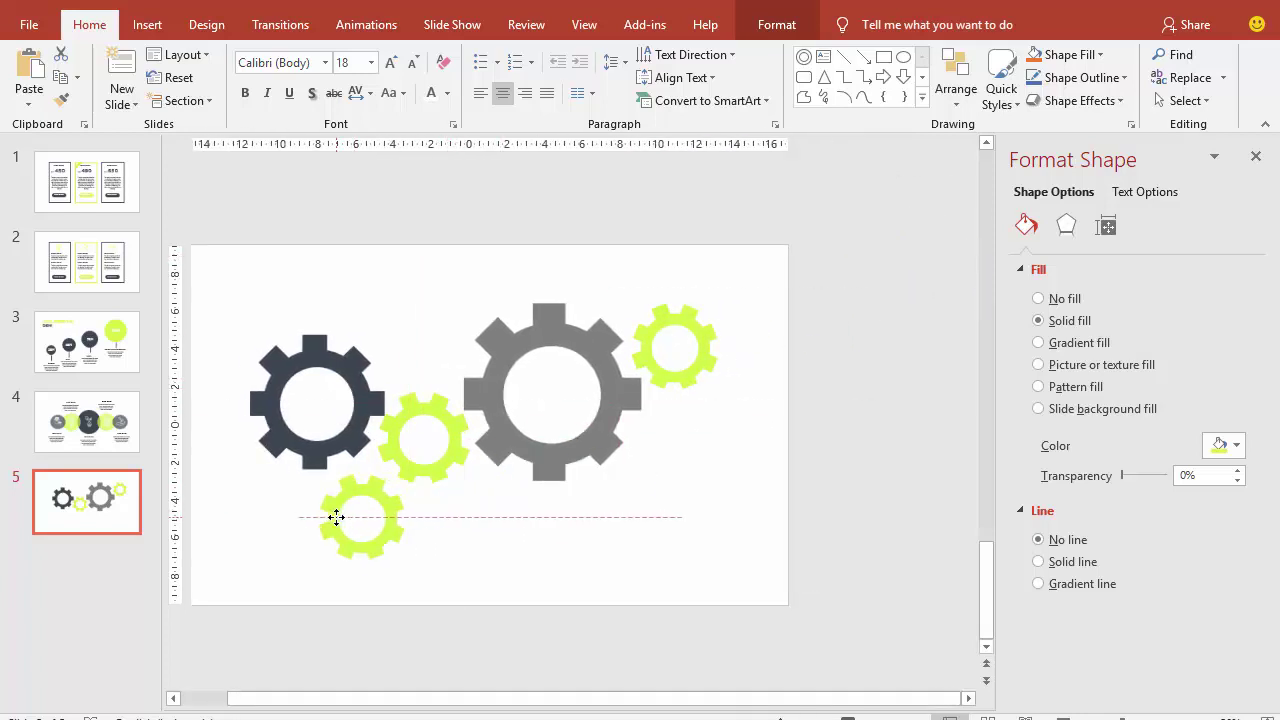
{"action": "left_click_drag", "start_coordinate": [354, 518], "coordinate": [352, 518]}
{"action": "left_click", "coordinate": [1225, 446]}
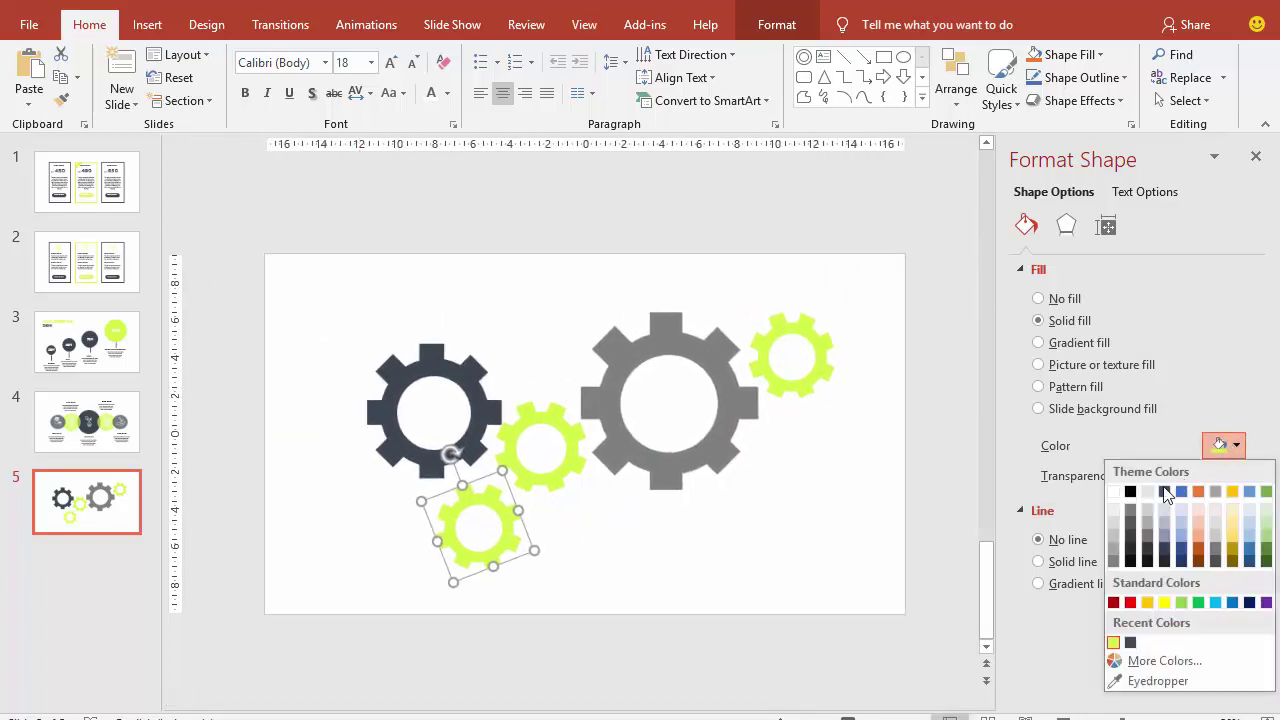
{"action": "left_click", "coordinate": [1114, 526]}
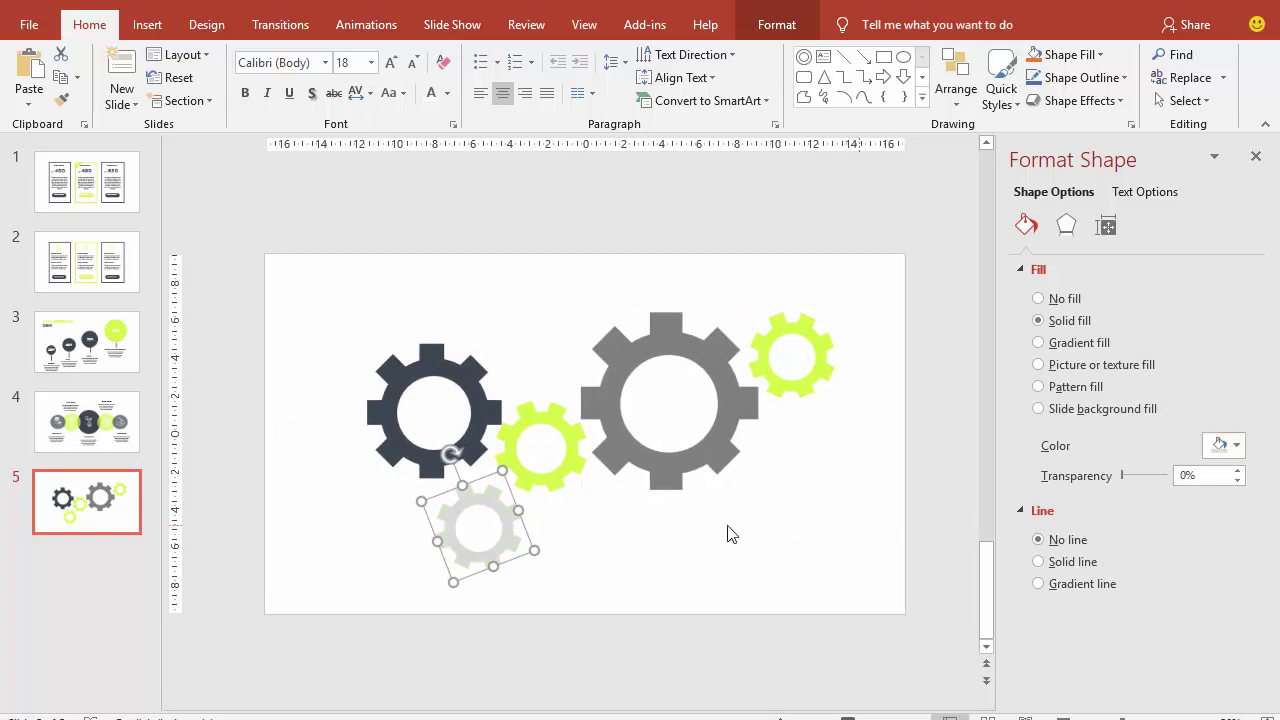
{"action": "left_click_drag", "start_coordinate": [508, 531], "coordinate": [514, 526]}
{"action": "left_click", "coordinate": [746, 531]}
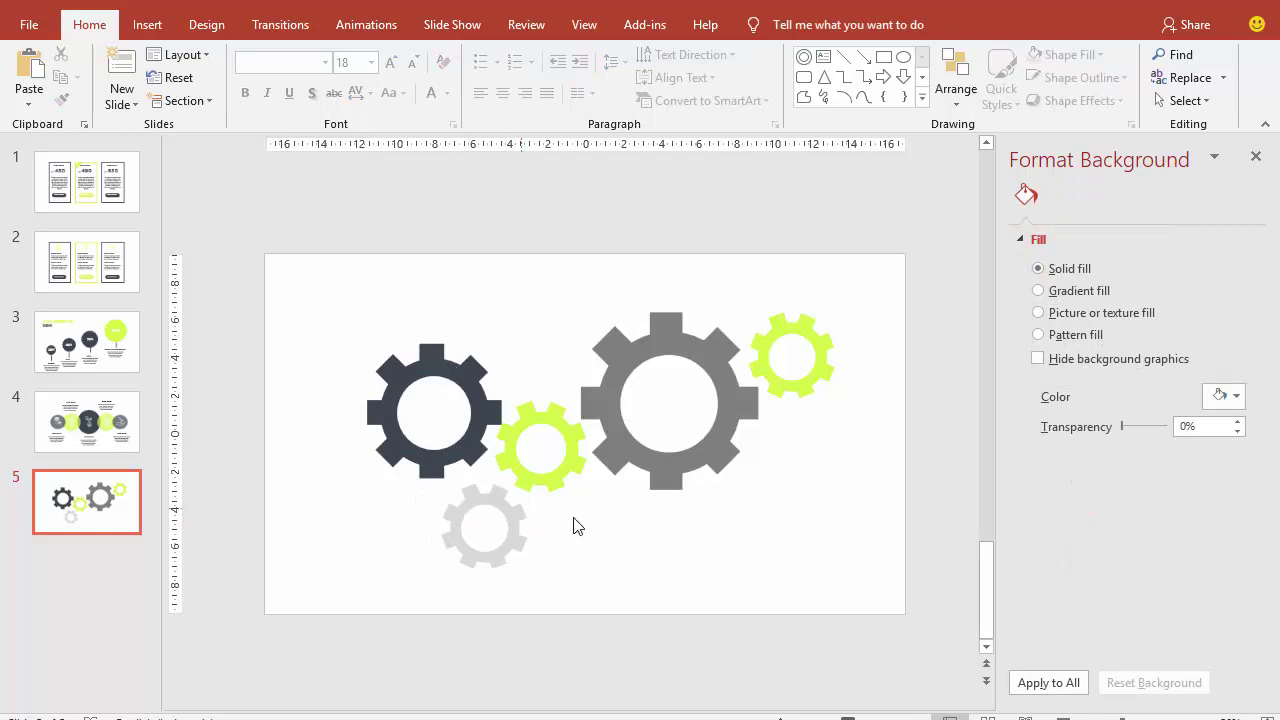
- Bring the plant and two lightbulb icons from slide 4 onto slide 5 and recolour them lime
{"action": "left_click", "coordinate": [116, 402]}
{"action": "left_click", "coordinate": [568, 430]}
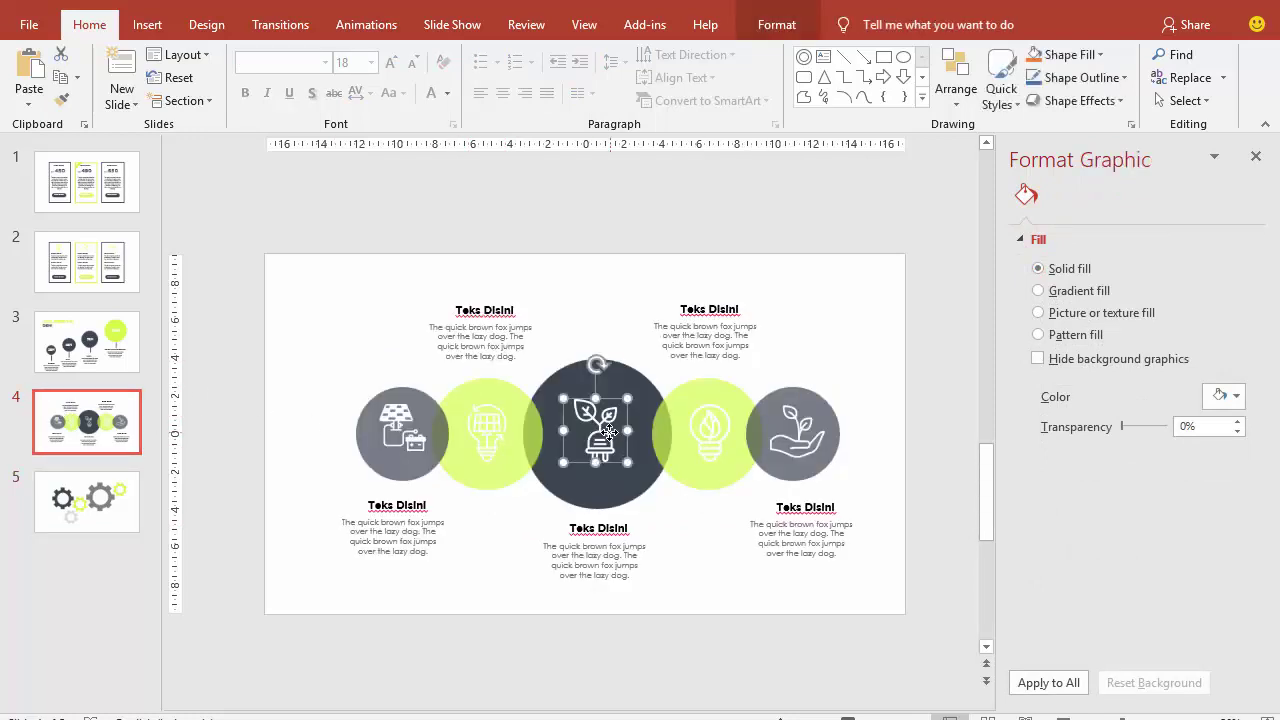
{"action": "left_click", "coordinate": [491, 432], "text": "shift"}
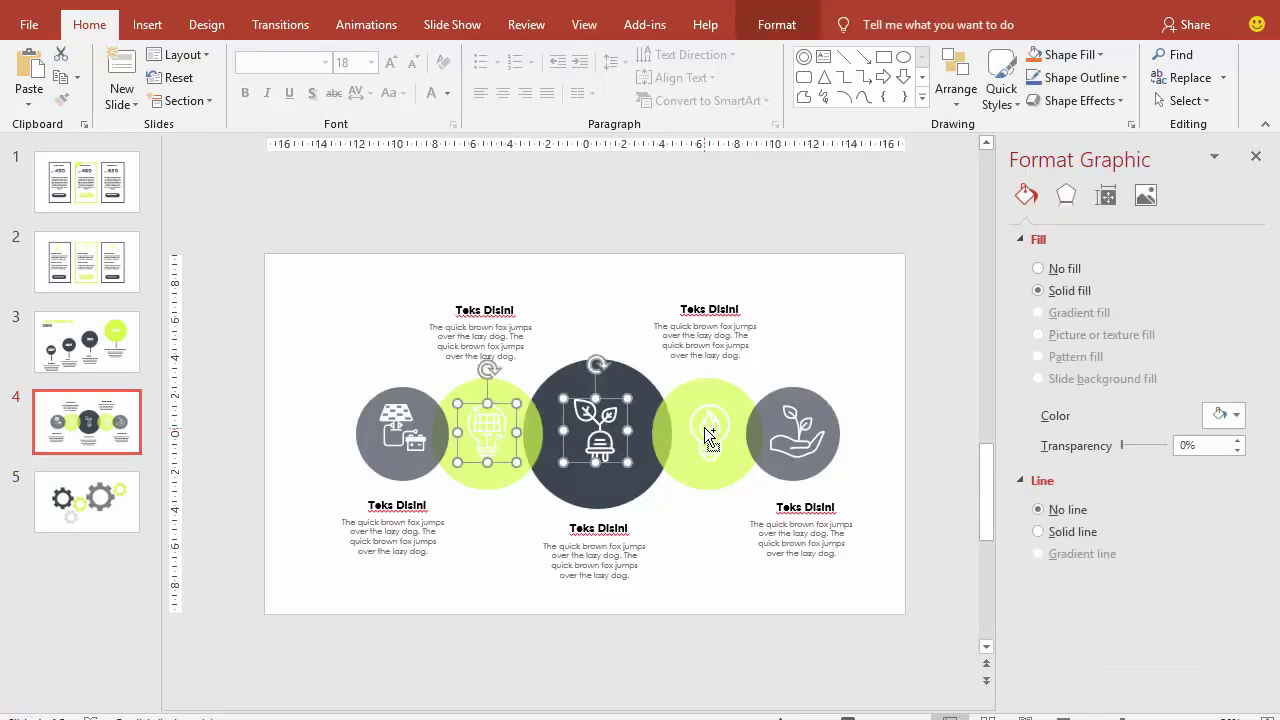
{"action": "left_click", "coordinate": [704, 427], "text": "shift"}
{"action": "left_click", "coordinate": [131, 510]}
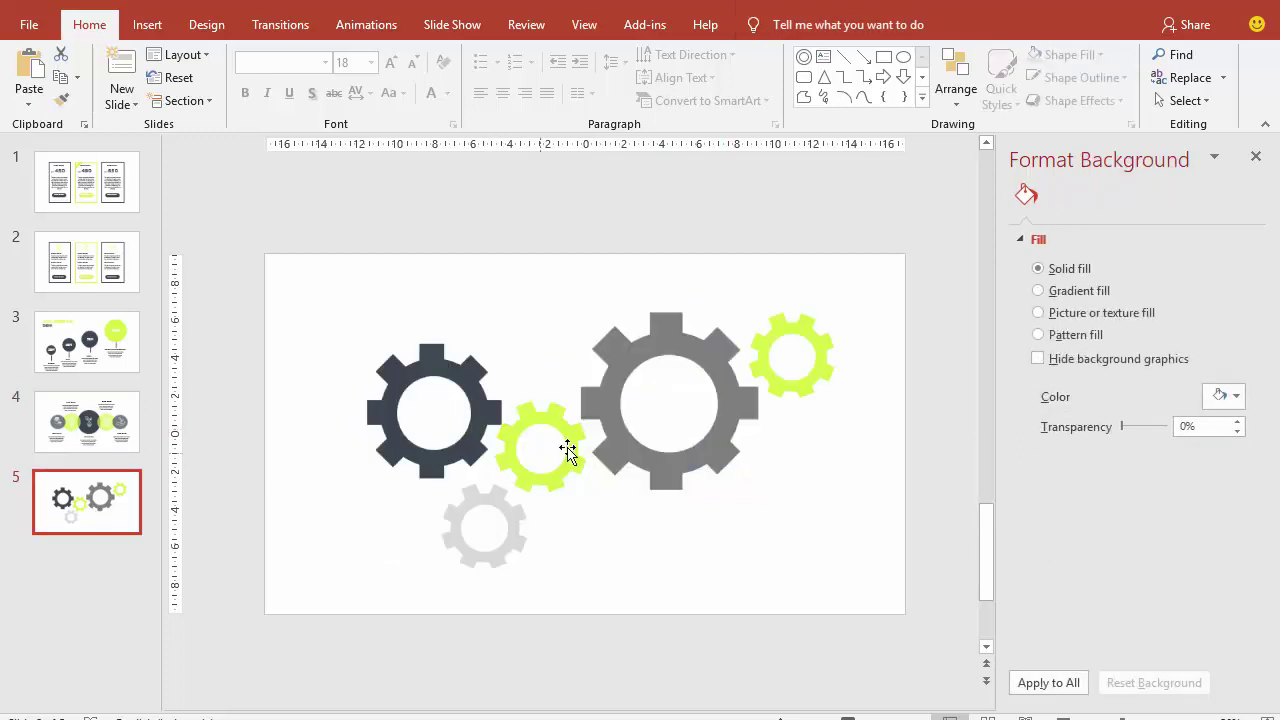
{"action": "key", "text": "ctrl+v"}
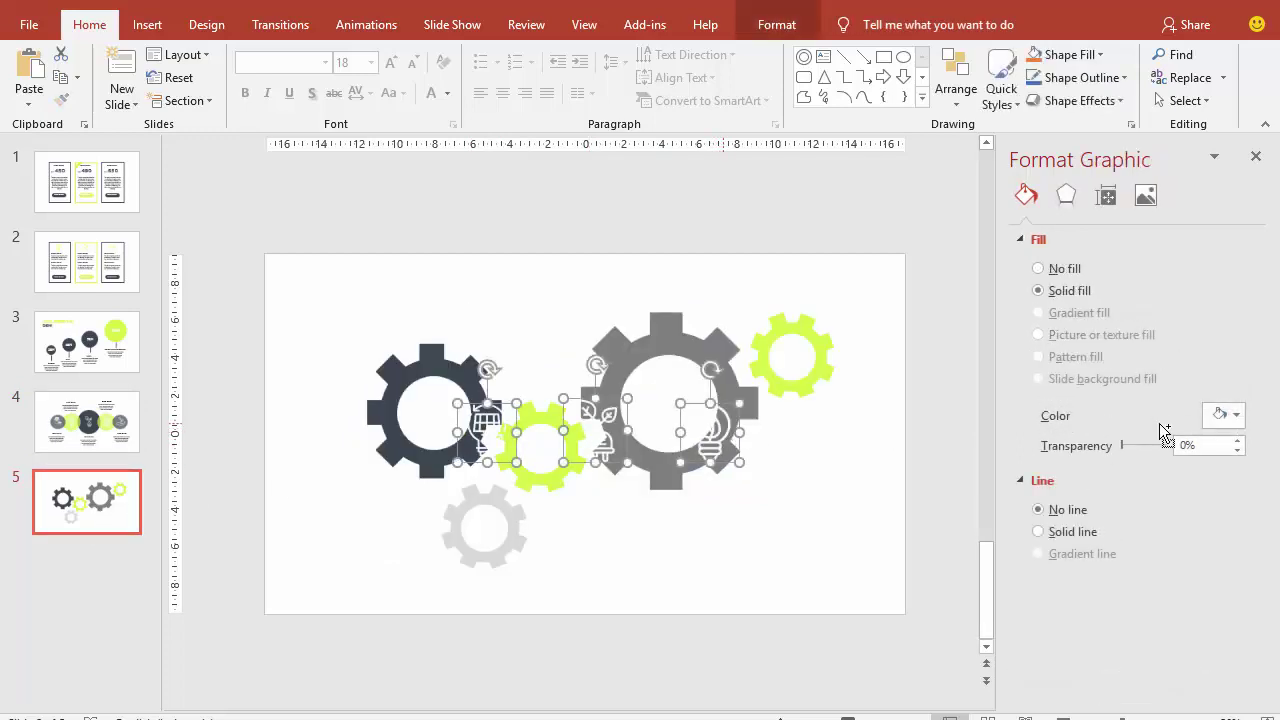
{"action": "left_click", "coordinate": [1223, 415]}
{"action": "left_click", "coordinate": [1113, 612]}
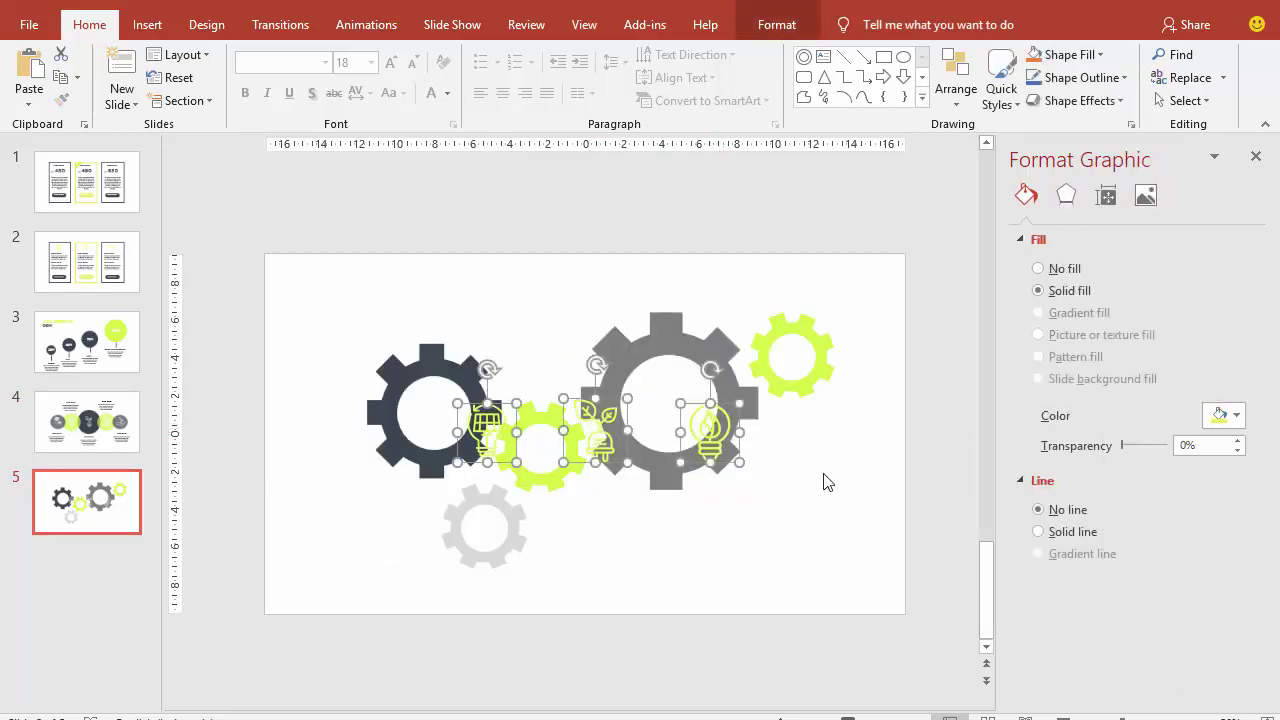
- Place the icons inside the dark, large gray and light gray gears, then return to slide 4
{"action": "left_click_drag", "start_coordinate": [605, 432], "coordinate": [672, 537]}
{"action": "left_click", "coordinate": [814, 537]}
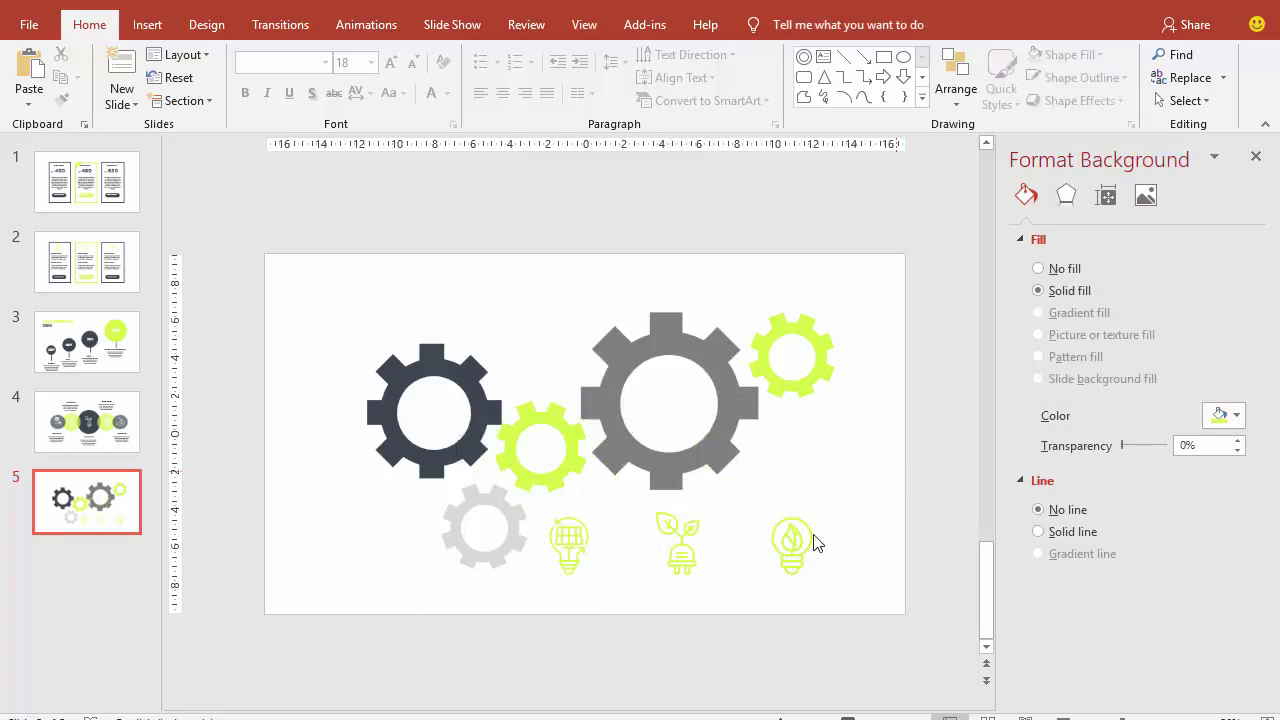
{"action": "mouse_move", "coordinate": [766, 497]}
{"action": "left_mouse_down"}
{"action": "mouse_move", "coordinate": [660, 400]}
{"action": "mouse_move", "coordinate": [672, 407]}
{"action": "left_mouse_up"}
{"action": "mouse_move", "coordinate": [606, 528]}
{"action": "left_mouse_down"}
{"action": "mouse_move", "coordinate": [504, 477]}
{"action": "mouse_move", "coordinate": [436, 410]}
{"action": "left_mouse_up"}
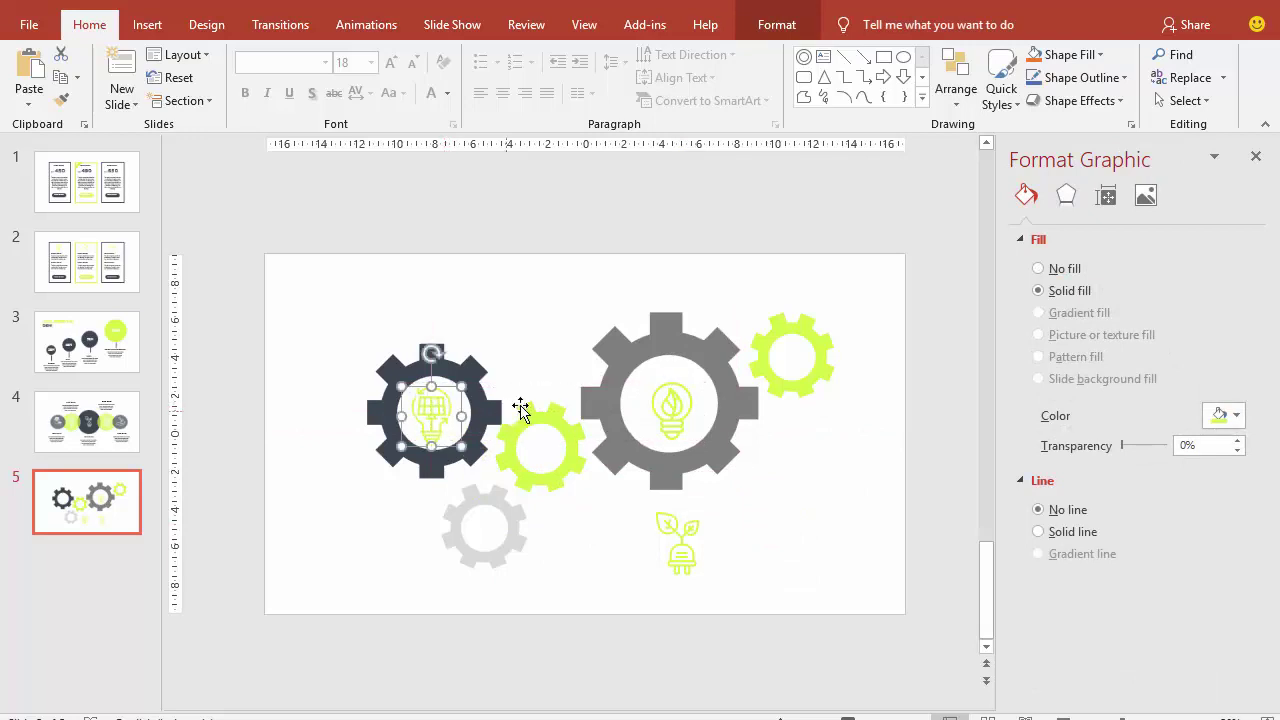
{"action": "left_click", "coordinate": [676, 545]}
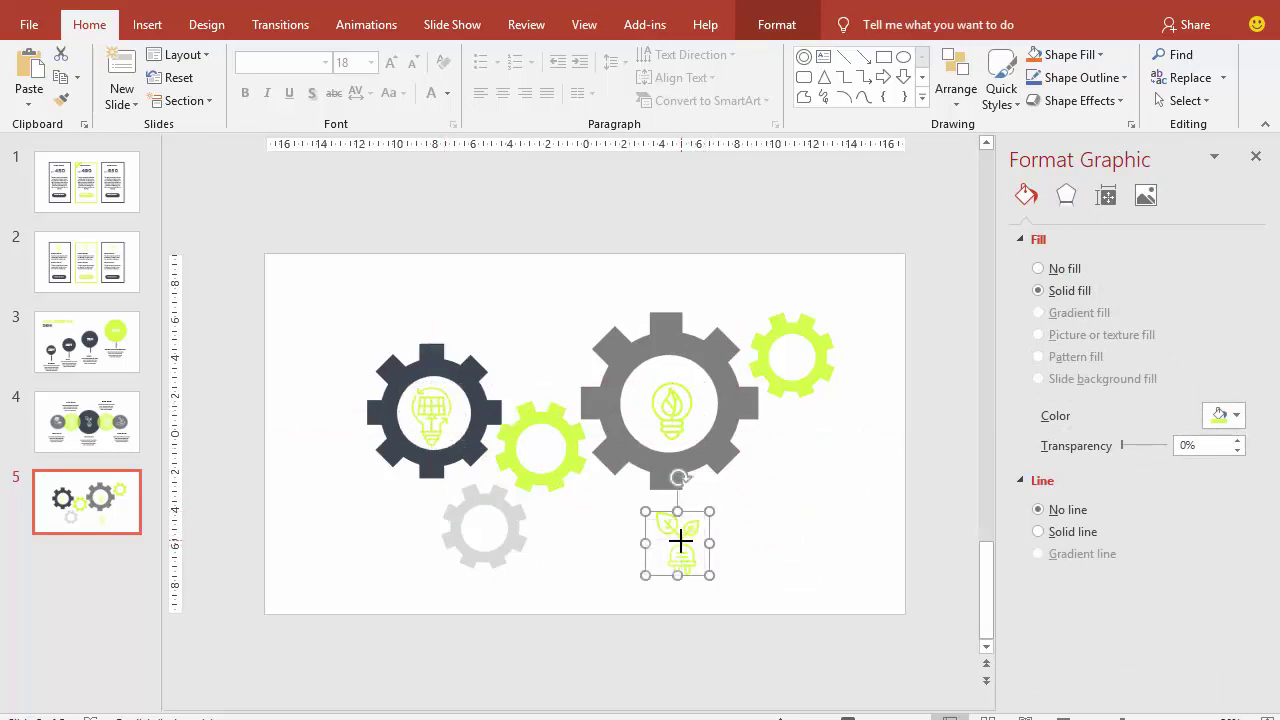
{"action": "left_click_drag", "start_coordinate": [689, 534], "coordinate": [486, 527]}
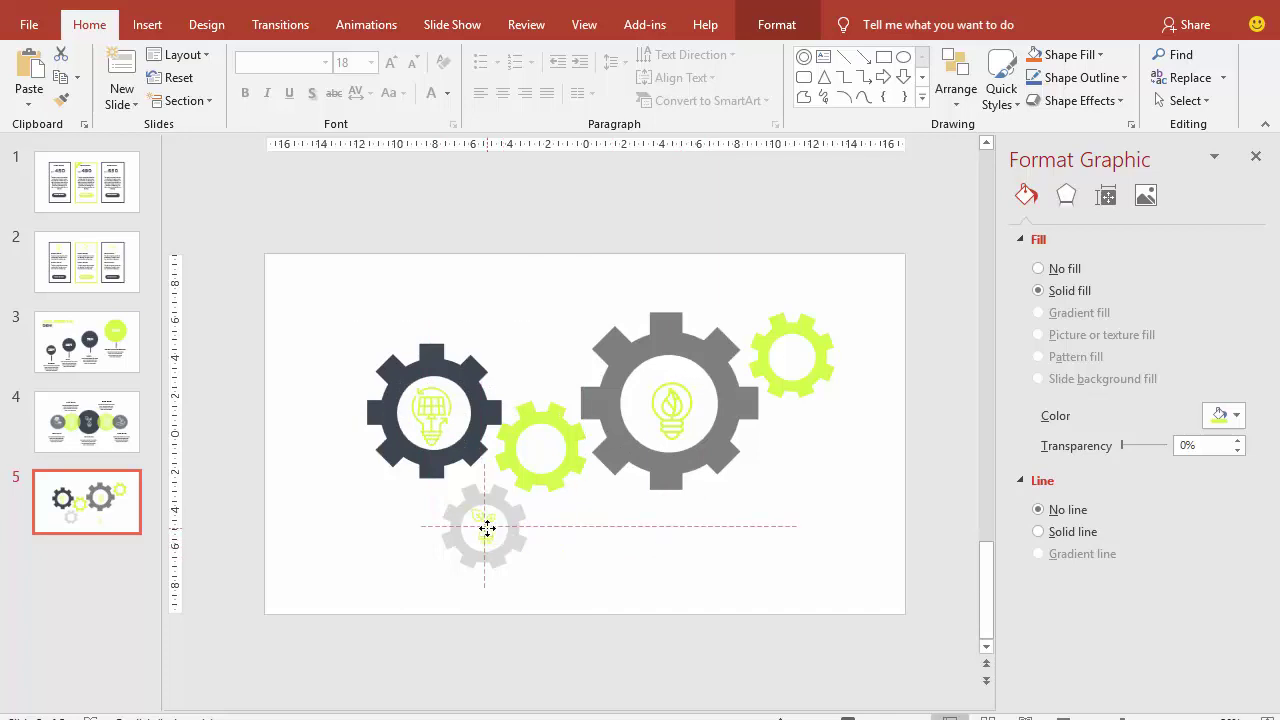
{"action": "left_click", "coordinate": [641, 535]}
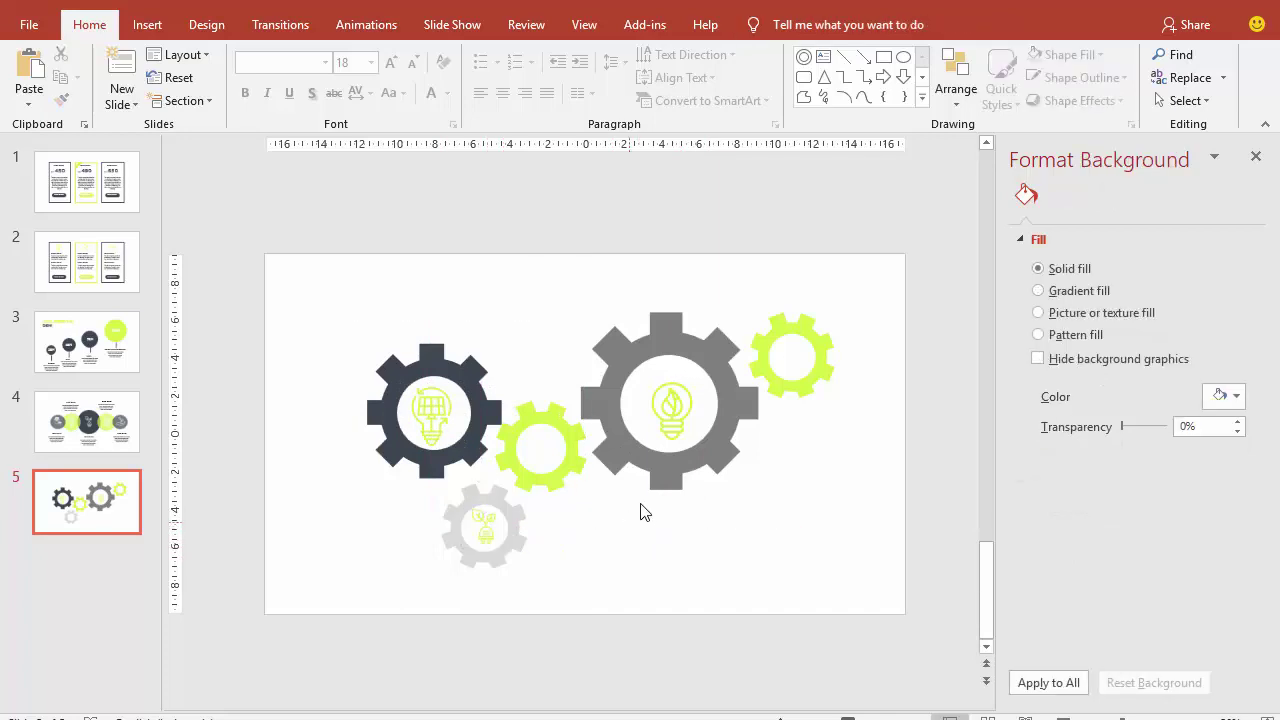
{"action": "left_click", "coordinate": [104, 418]}
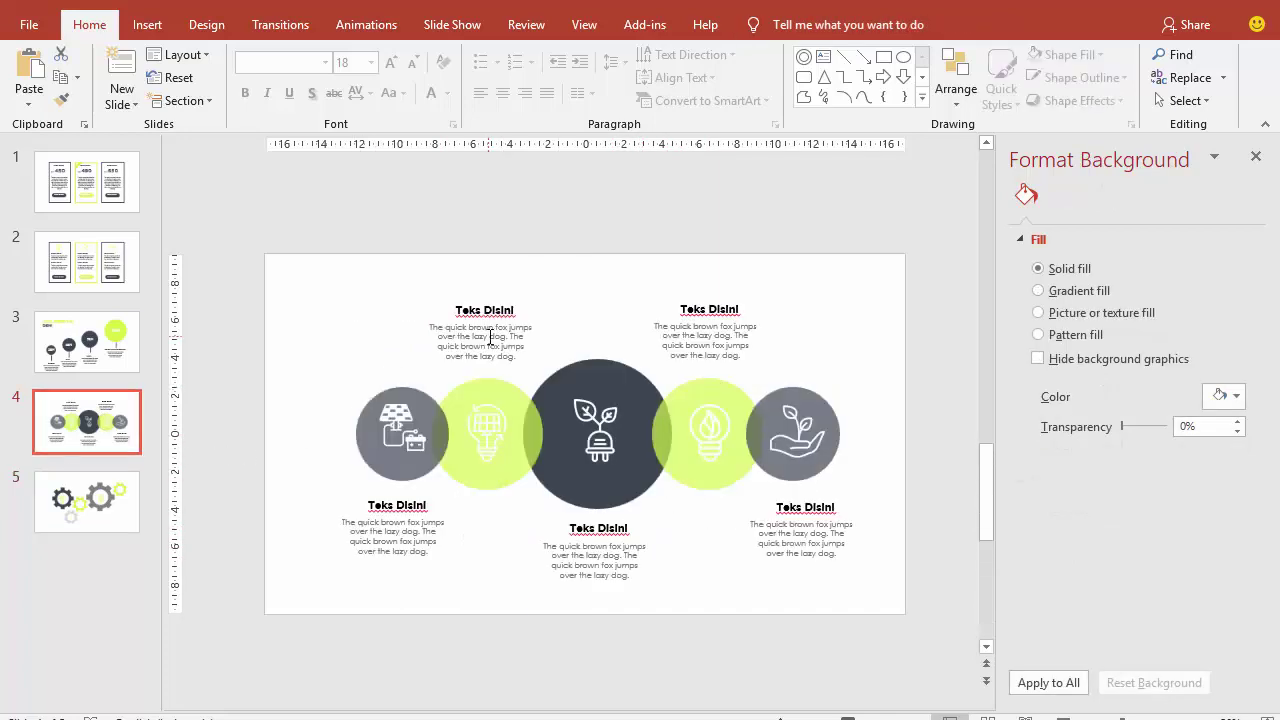
- Copy a 'Teks Disini' text block from slide 4 to slide 5 and left-align its title and body
{"action": "left_click", "coordinate": [477, 308]}
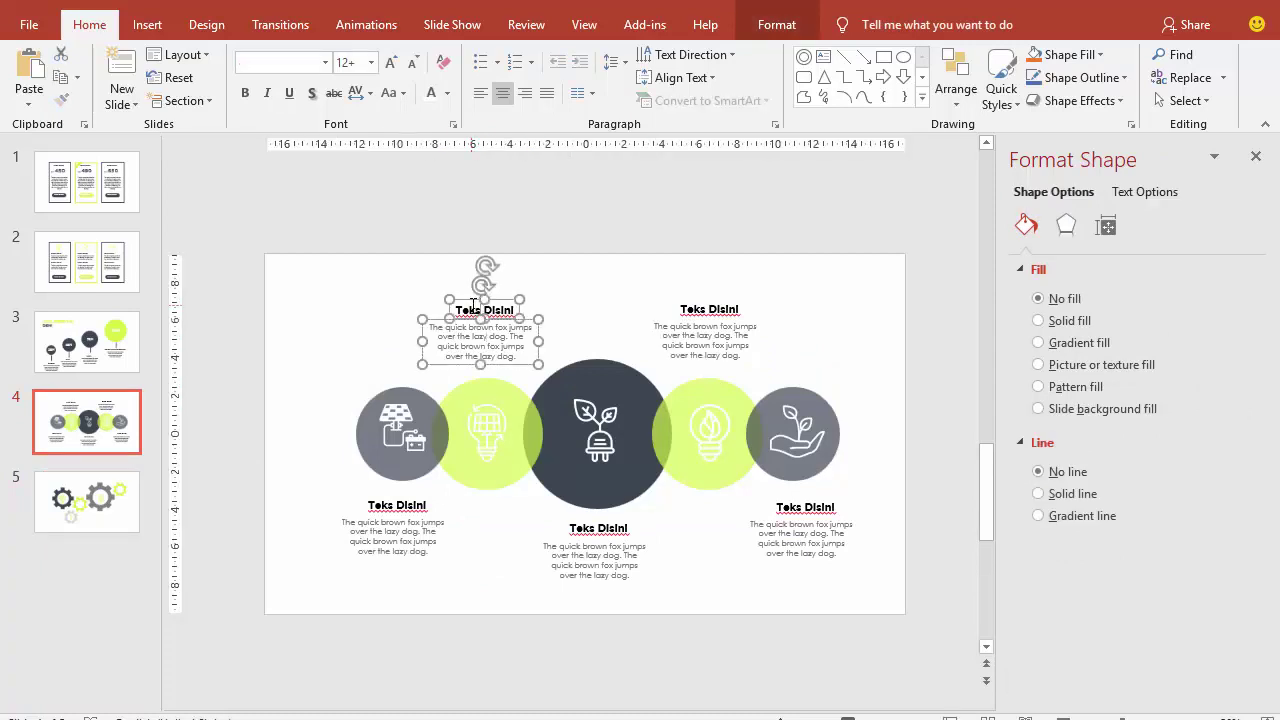
{"action": "left_click", "coordinate": [122, 476]}
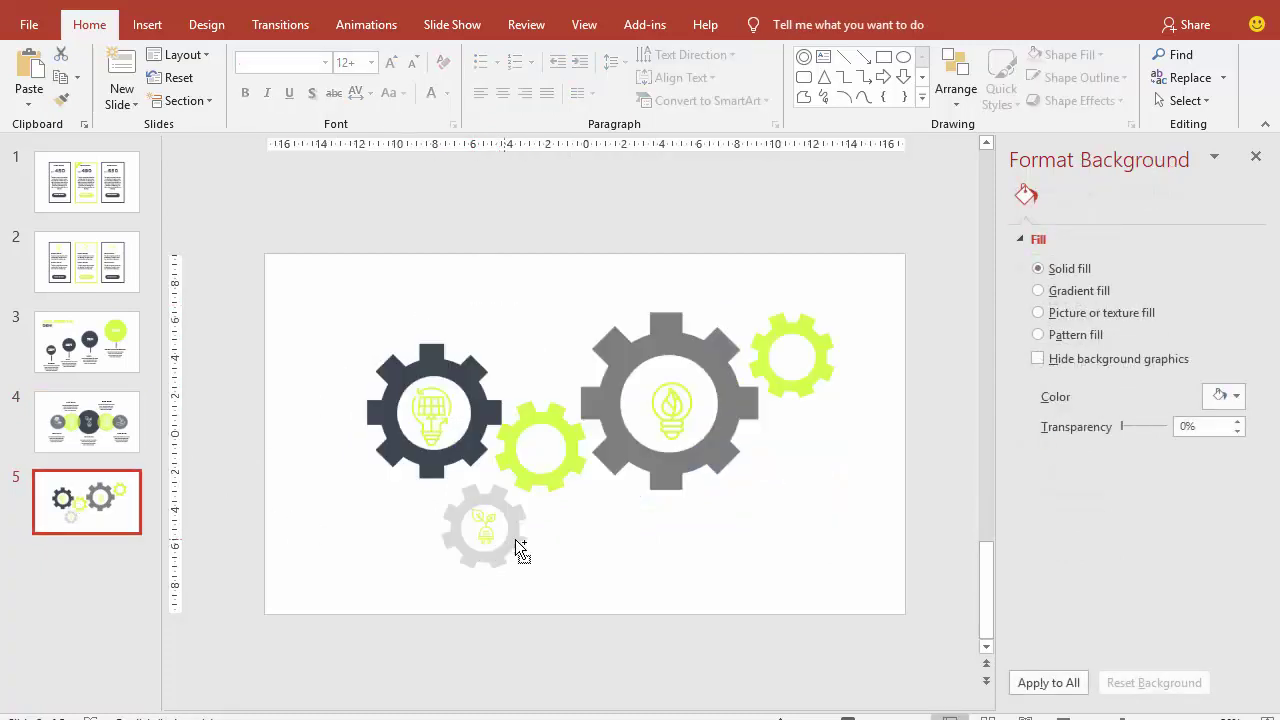
{"action": "key", "text": "ctrl+v"}
{"action": "left_click", "coordinate": [481, 95]}
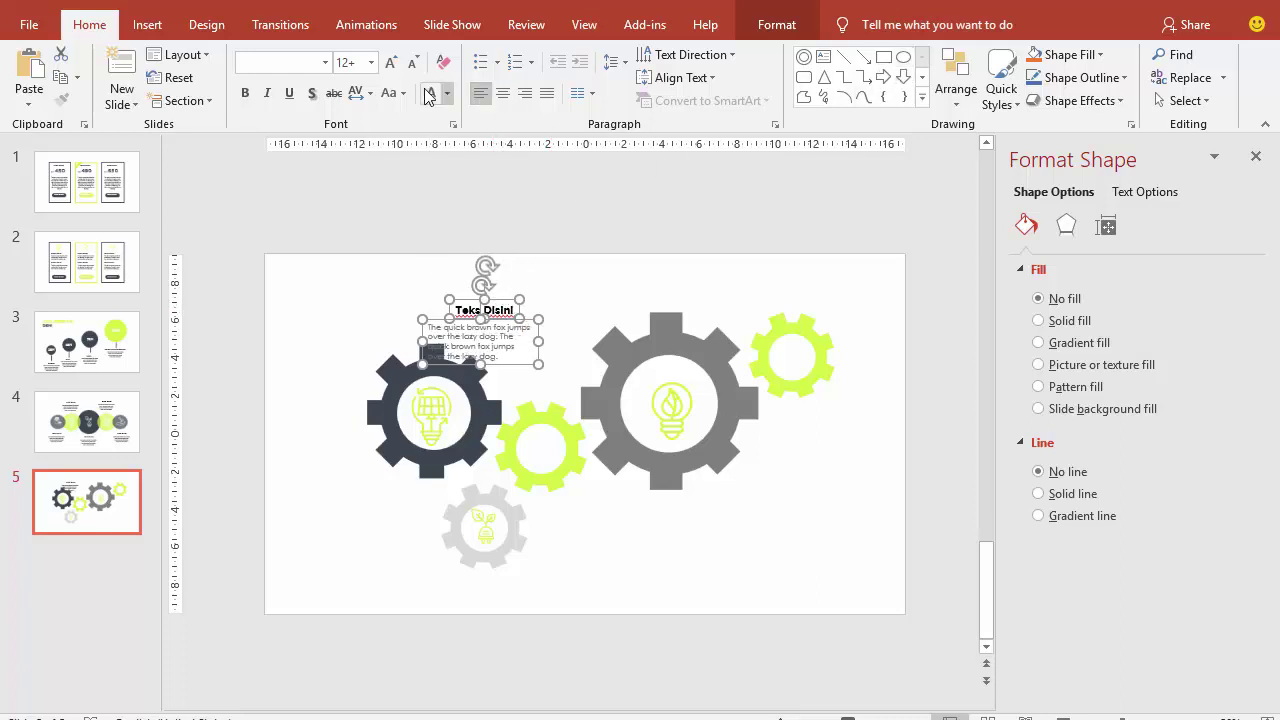
{"action": "left_click", "coordinate": [777, 26]}
{"action": "left_click", "coordinate": [1050, 55]}
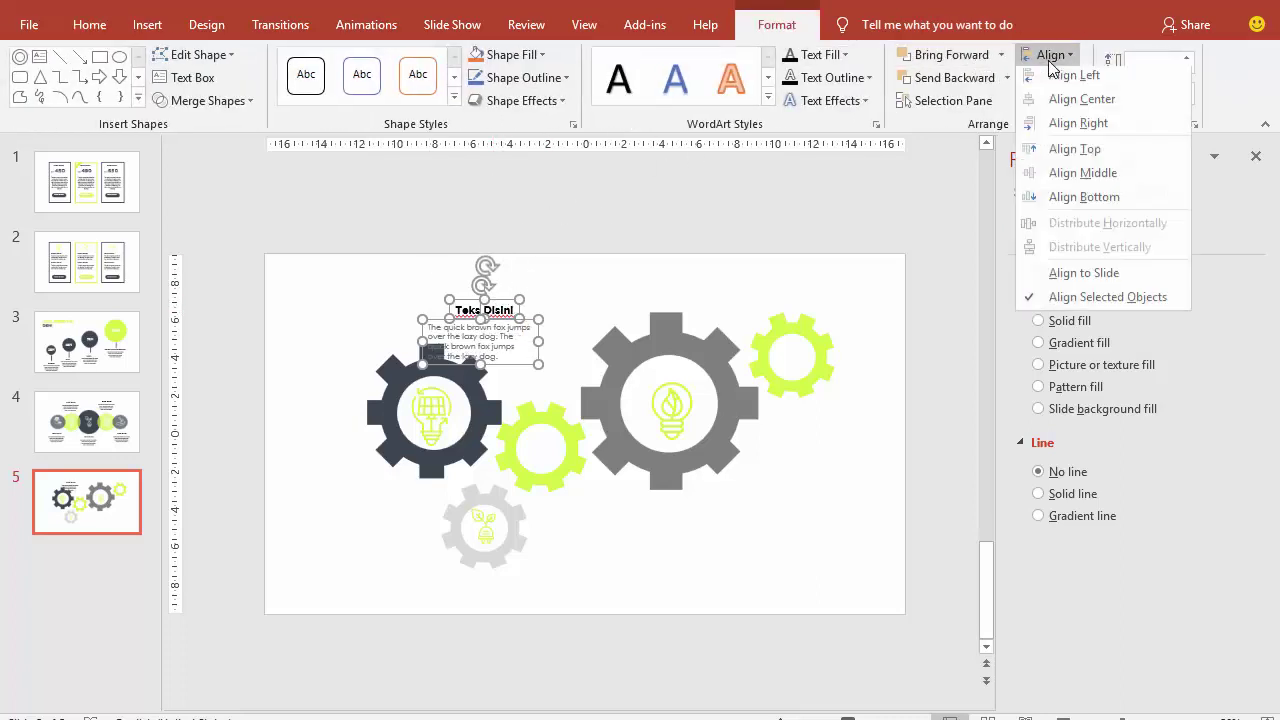
{"action": "left_click", "coordinate": [1068, 72]}
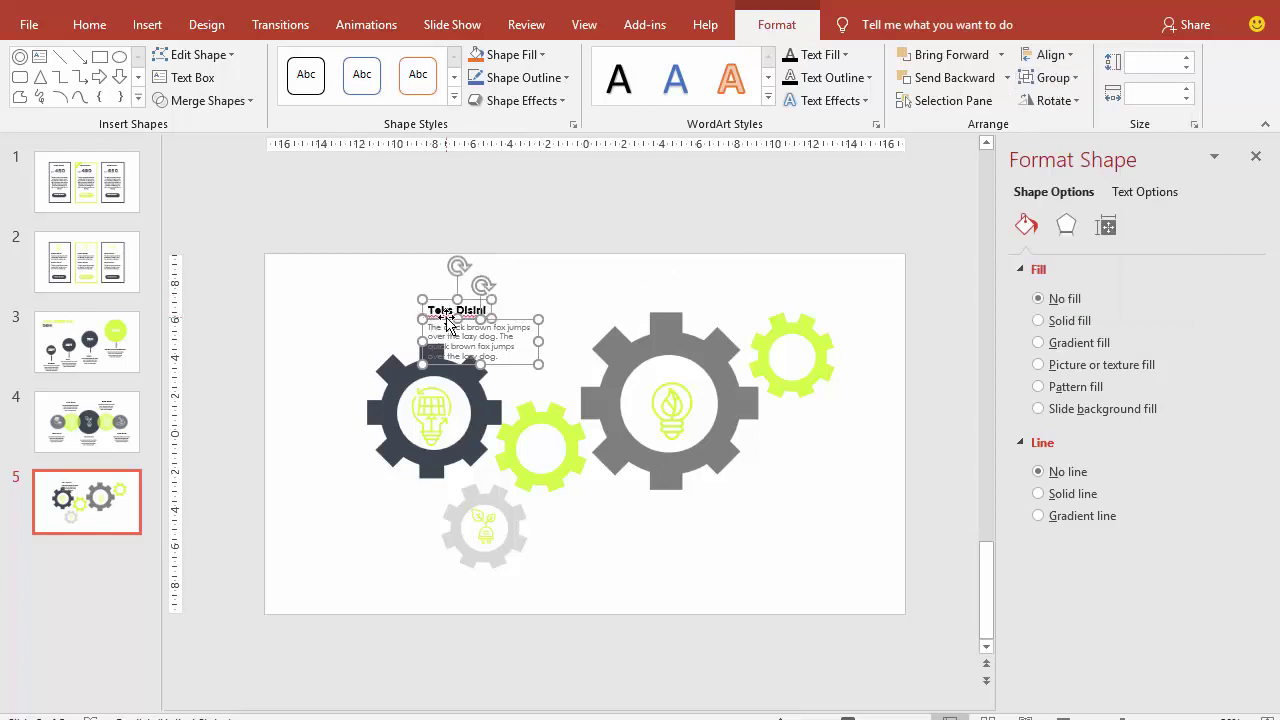
- Arrange 'Teks Disini' copies beside the gears and move the small right lime gear lower
{"action": "mouse_move", "coordinate": [459, 318]}
{"action": "left_mouse_down"}
{"action": "mouse_move", "coordinate": [391, 295]}
{"action": "mouse_move", "coordinate": [467, 305]}
{"action": "mouse_move", "coordinate": [621, 538]}
{"action": "left_mouse_up"}
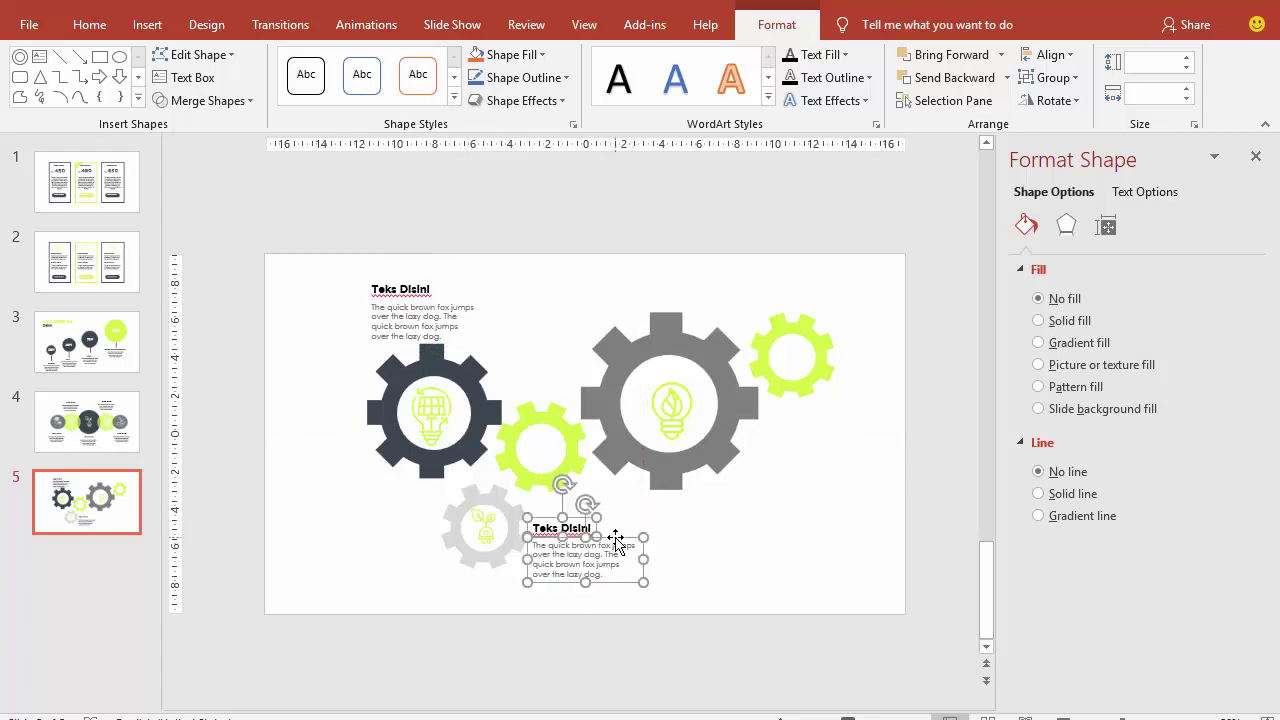
{"action": "mouse_move", "coordinate": [617, 538]}
{"action": "left_mouse_down"}
{"action": "mouse_move", "coordinate": [706, 628]}
{"action": "mouse_move", "coordinate": [750, 365]}
{"action": "left_mouse_up"}
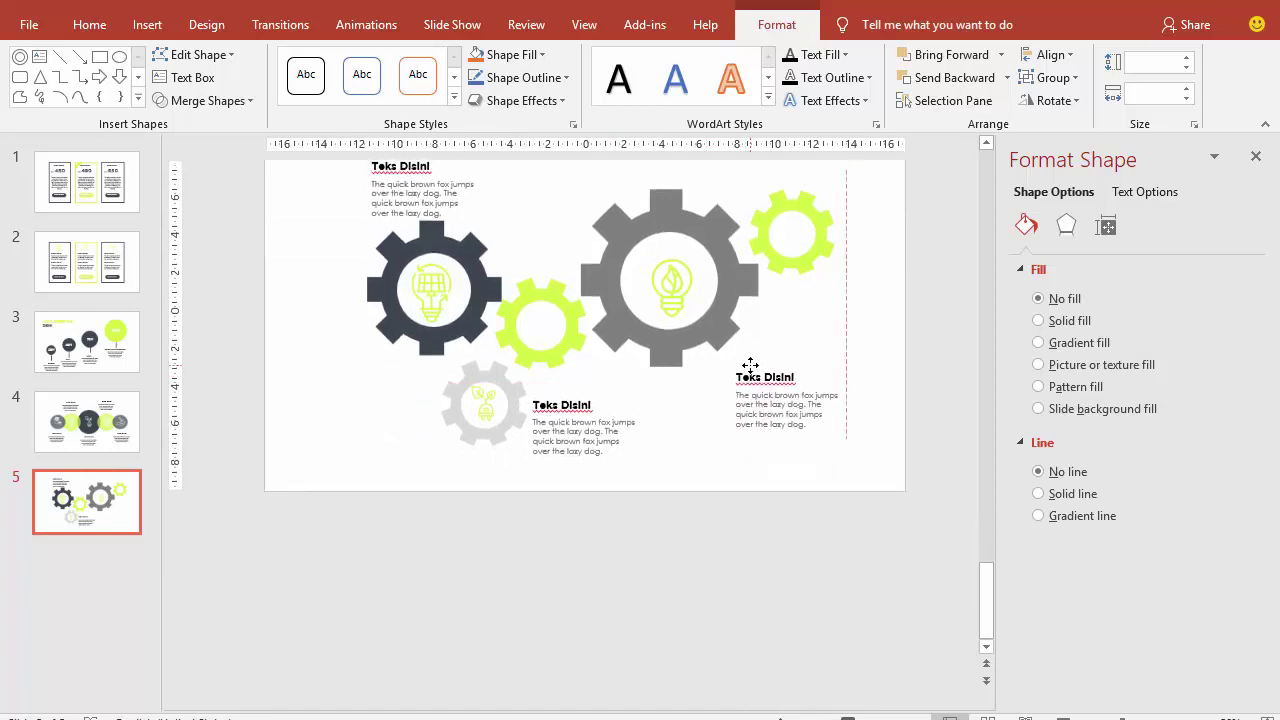
{"action": "mouse_move", "coordinate": [750, 365]}
{"action": "left_mouse_down"}
{"action": "mouse_move", "coordinate": [883, 450]}
{"action": "mouse_move", "coordinate": [660, 258]}
{"action": "left_mouse_up"}
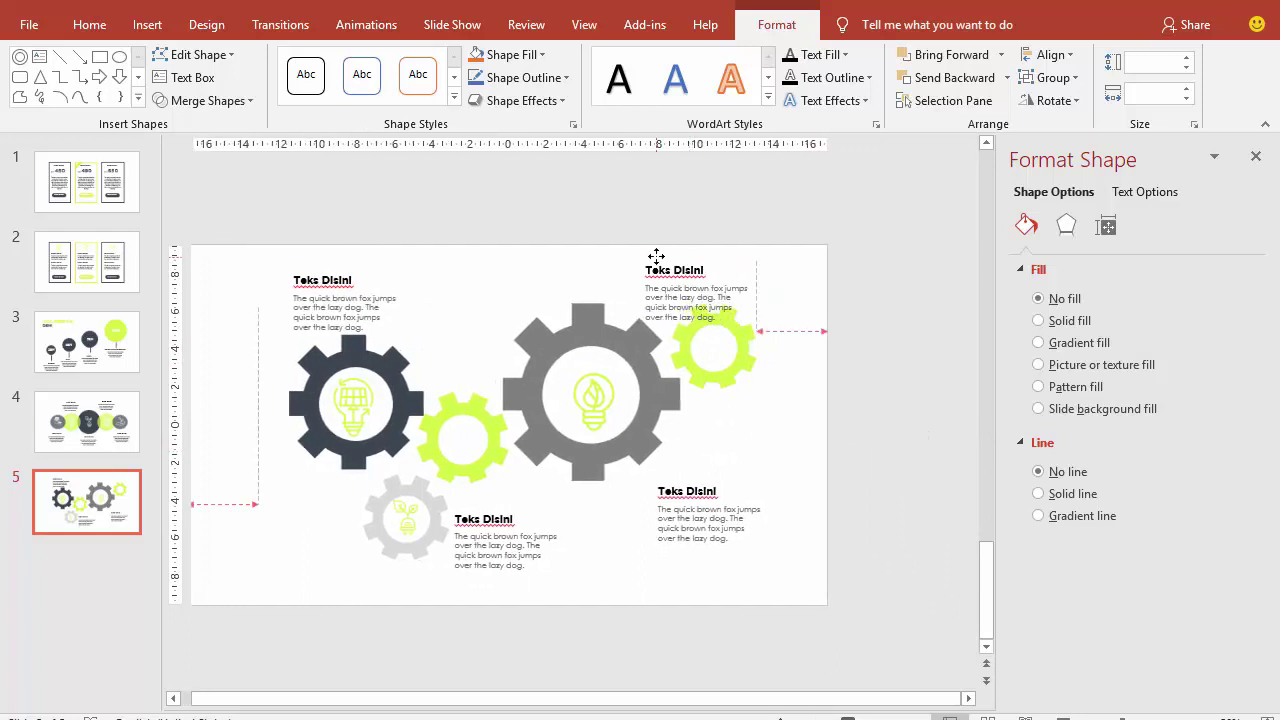
{"action": "left_click_drag", "start_coordinate": [820, 391], "coordinate": [840, 422]}
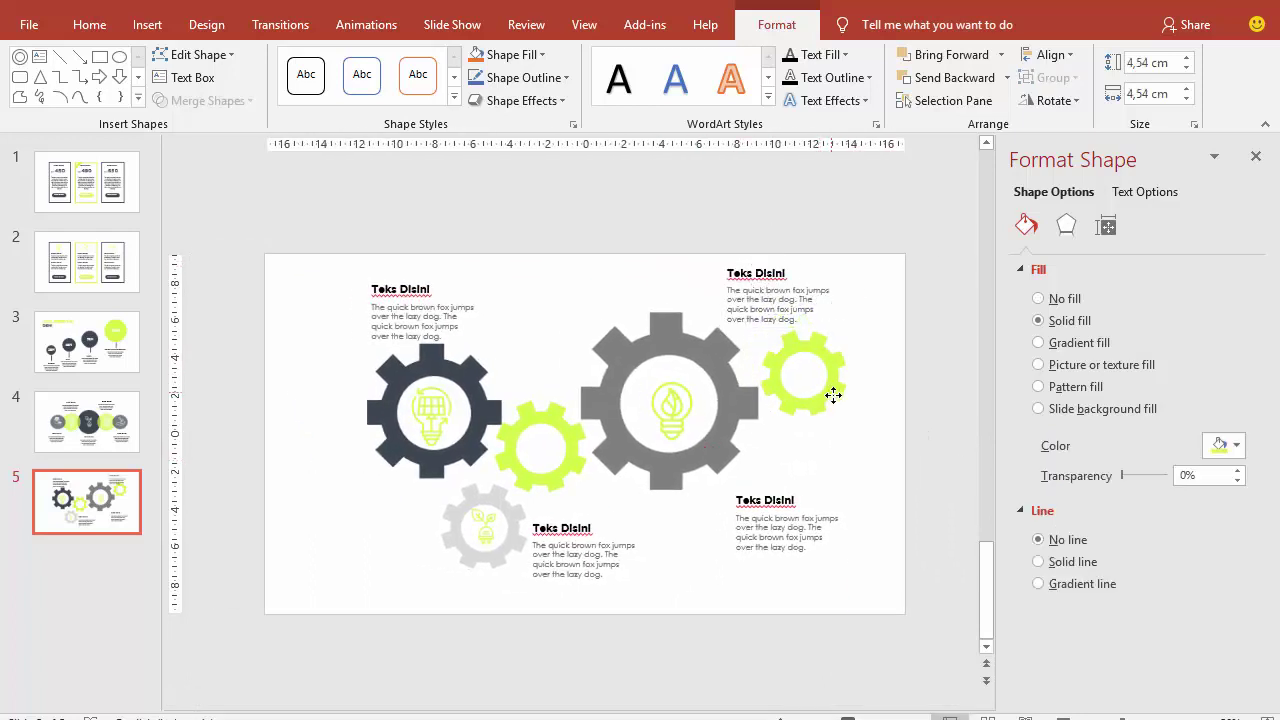
{"action": "left_click", "coordinate": [876, 336]}
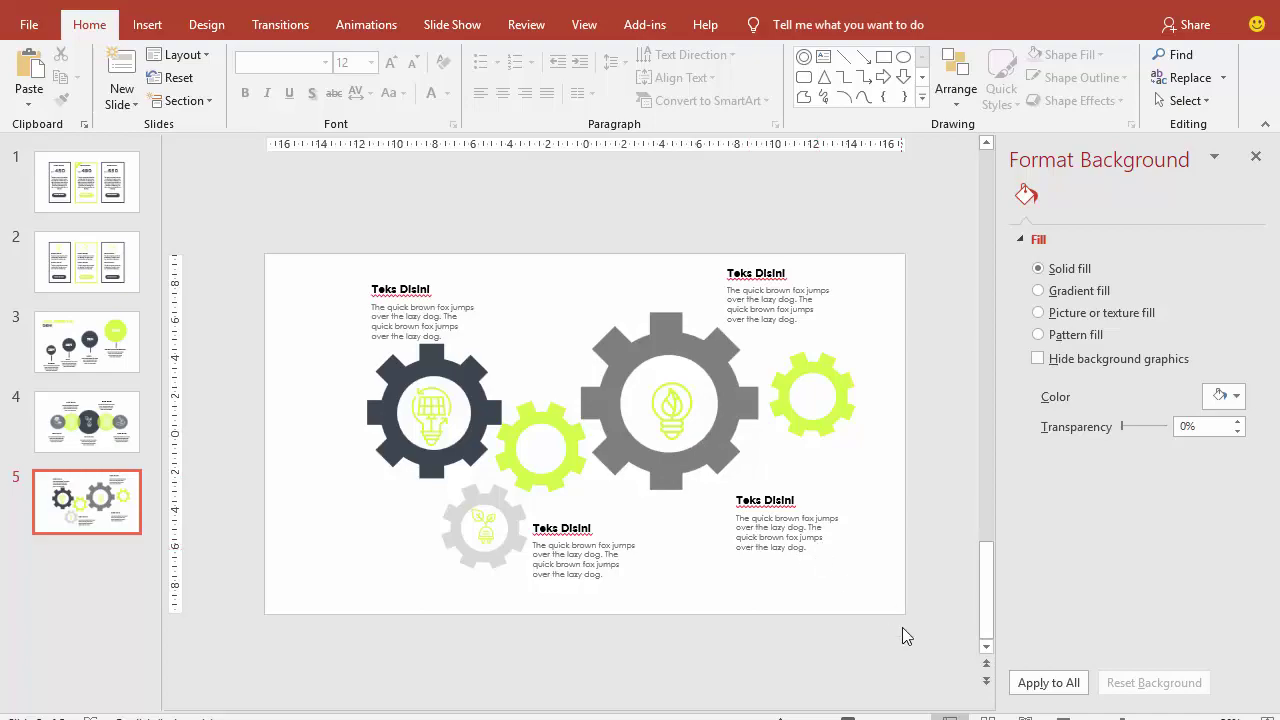
- Preview slide 5 as a slideshow, then shift all gears, icons and text slightly left
{"action": "left_click", "coordinate": [1064, 716]}
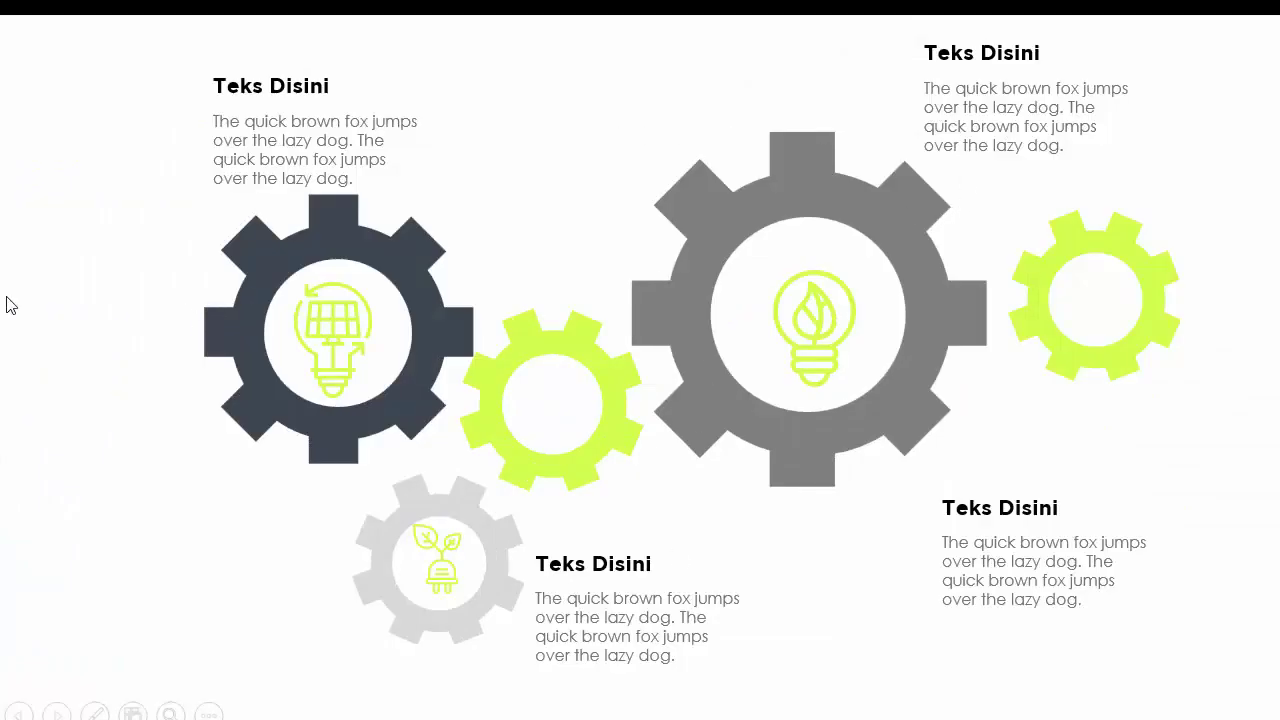
{"action": "key", "text": "Escape"}
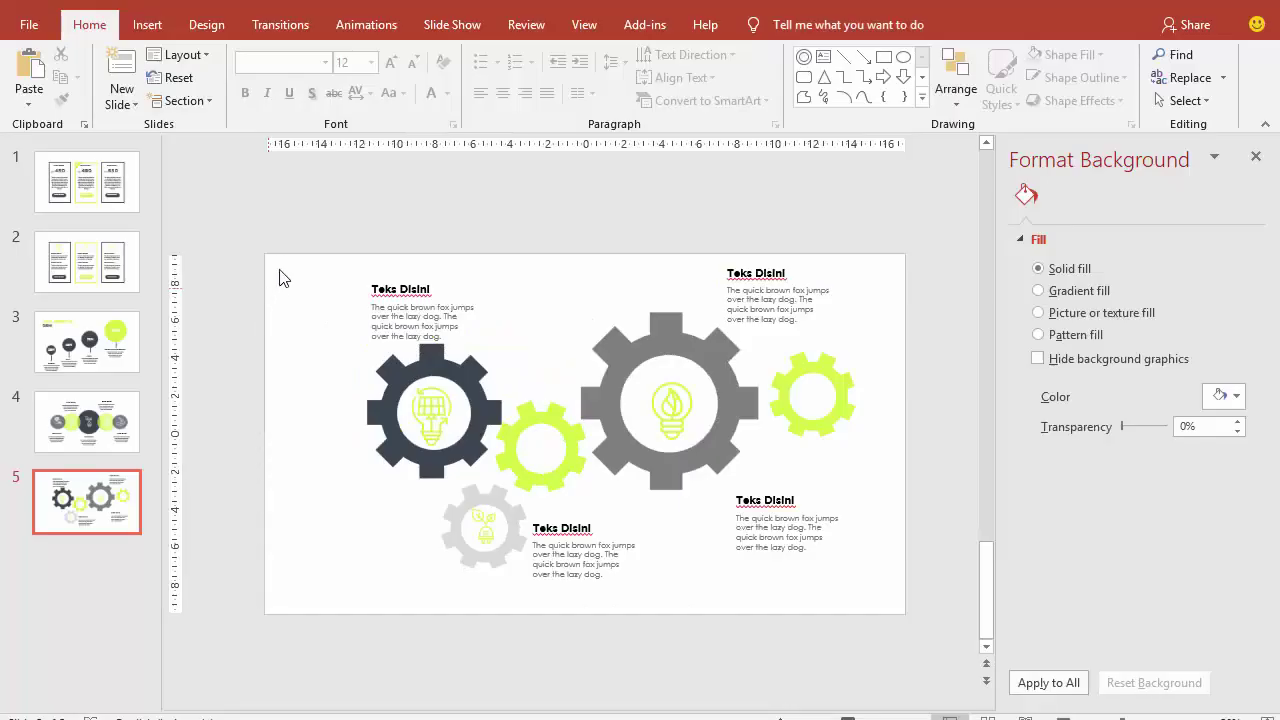
{"action": "mouse_move", "coordinate": [272, 222]}
{"action": "left_mouse_down"}
{"action": "mouse_move", "coordinate": [967, 628]}
{"action": "mouse_move", "coordinate": [950, 621]}
{"action": "left_mouse_up"}
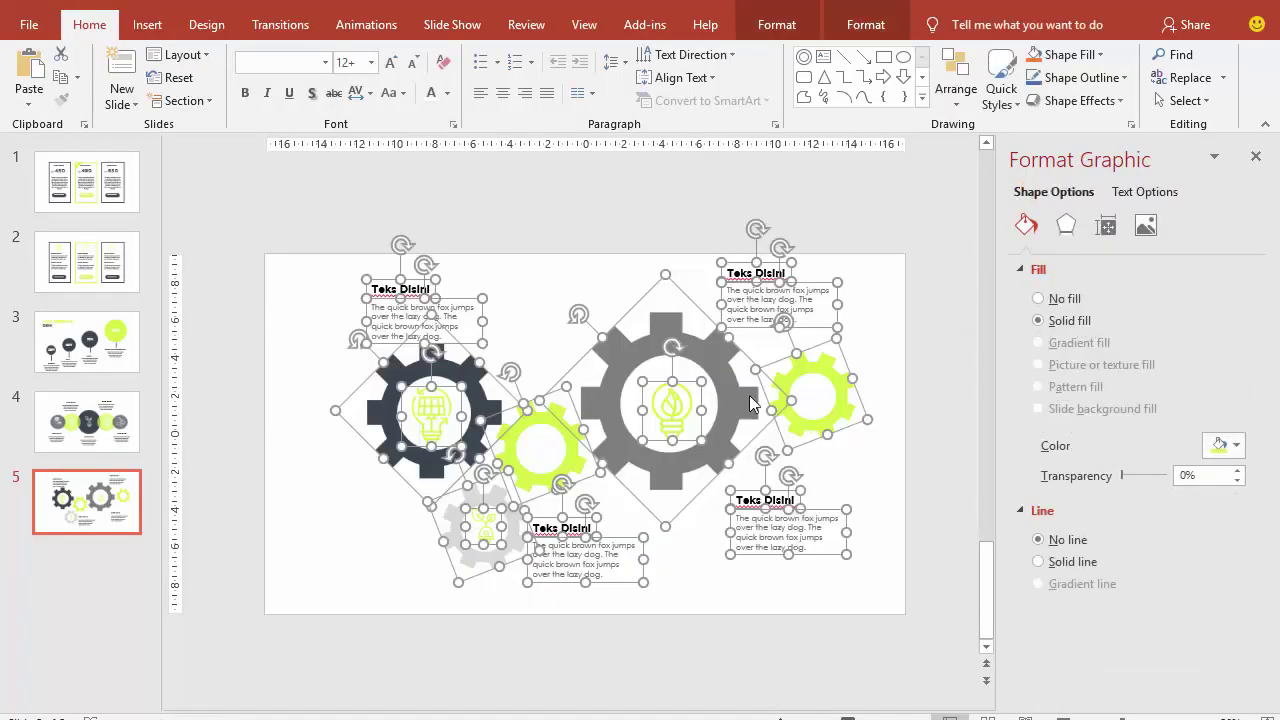
{"action": "left_click_drag", "start_coordinate": [734, 391], "coordinate": [710, 394]}
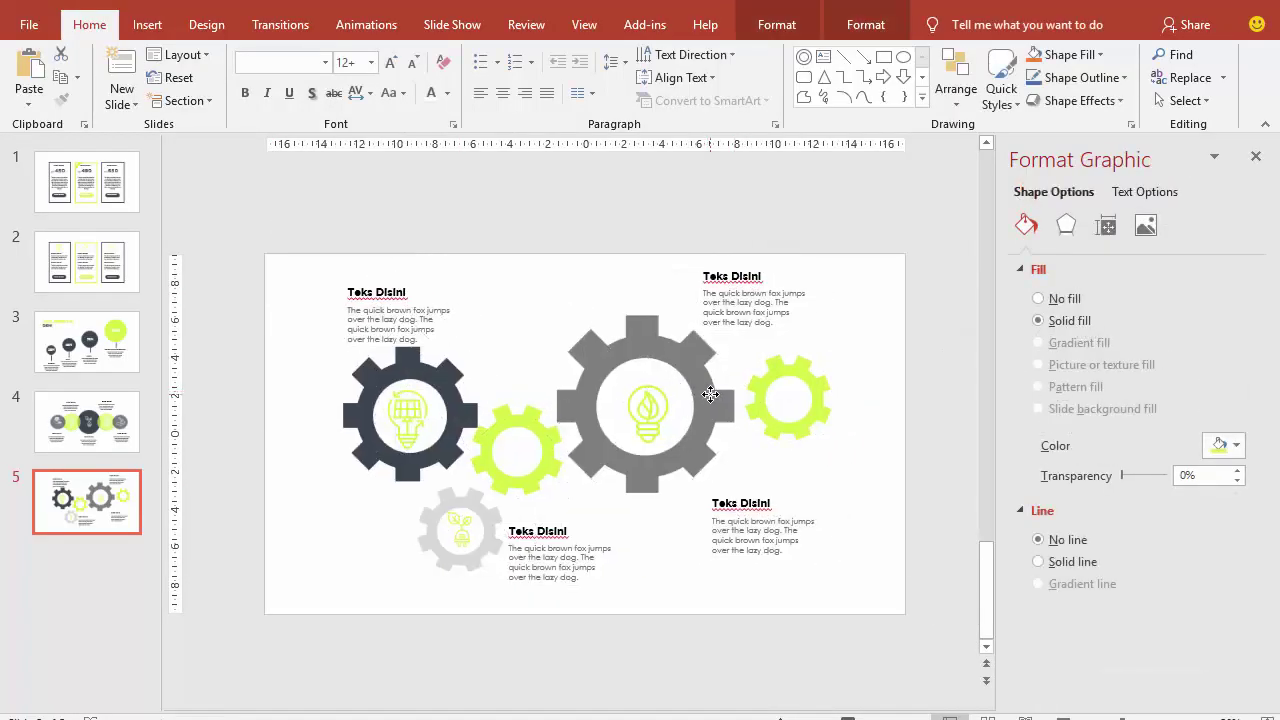
{"action": "left_click", "coordinate": [944, 347]}
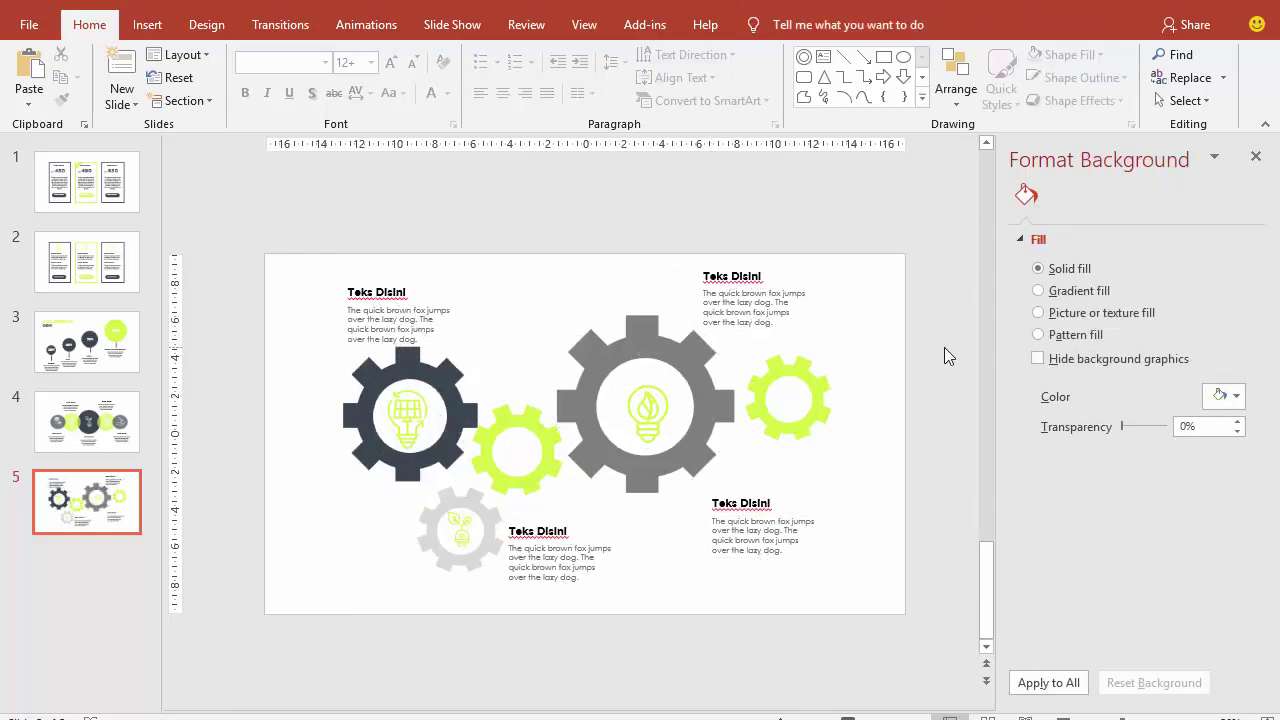
{"action": "left_click", "coordinate": [1060, 716]}
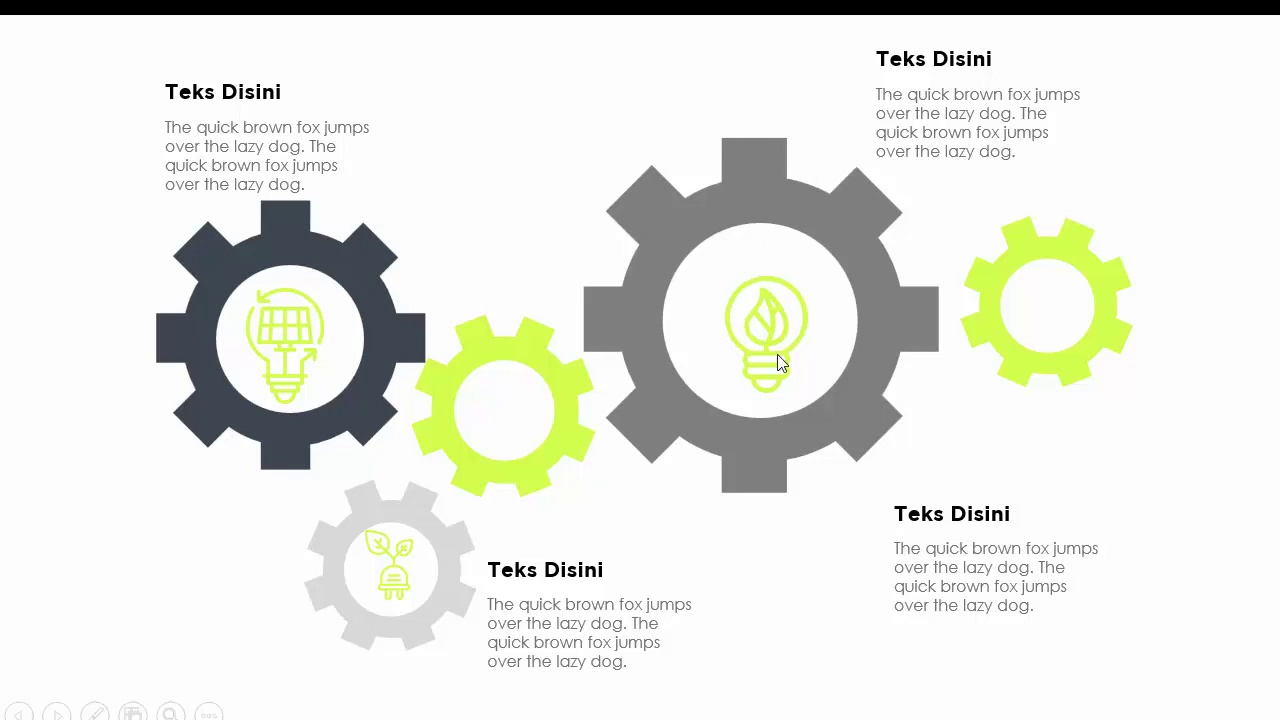
{"action": "left_click", "coordinate": [517, 339]}
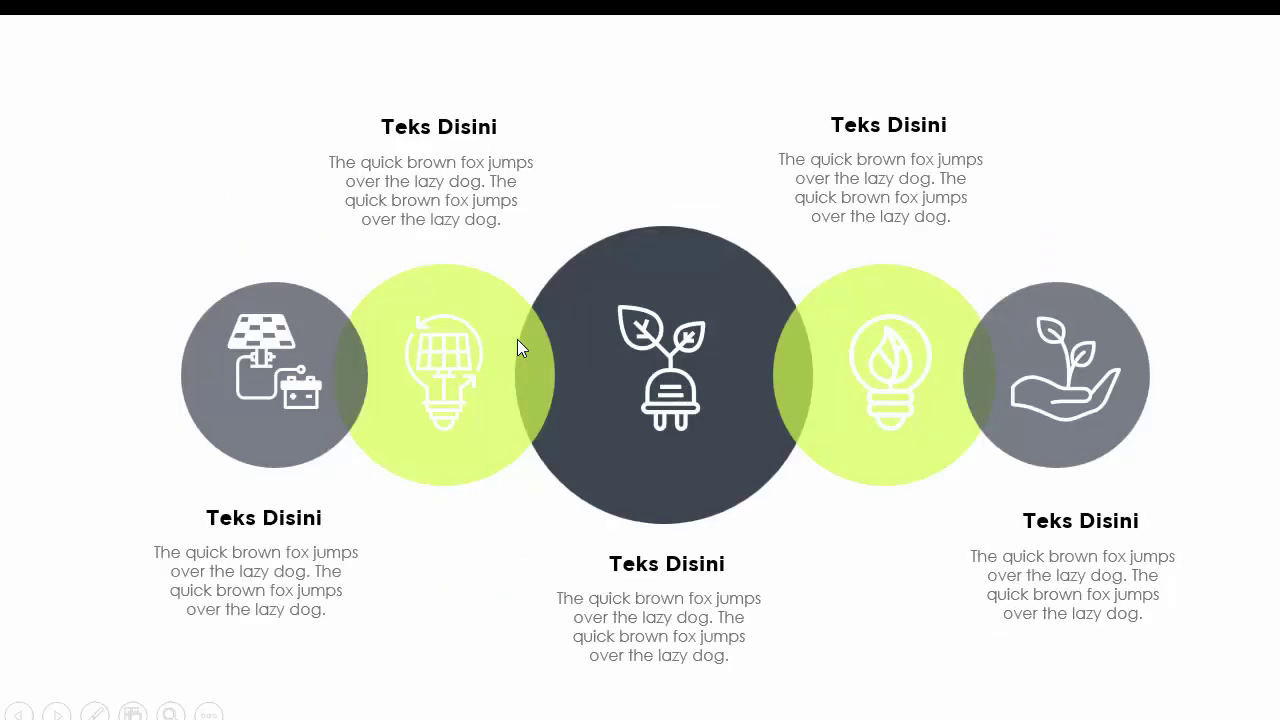
{"action": "left_click", "coordinate": [517, 339]}
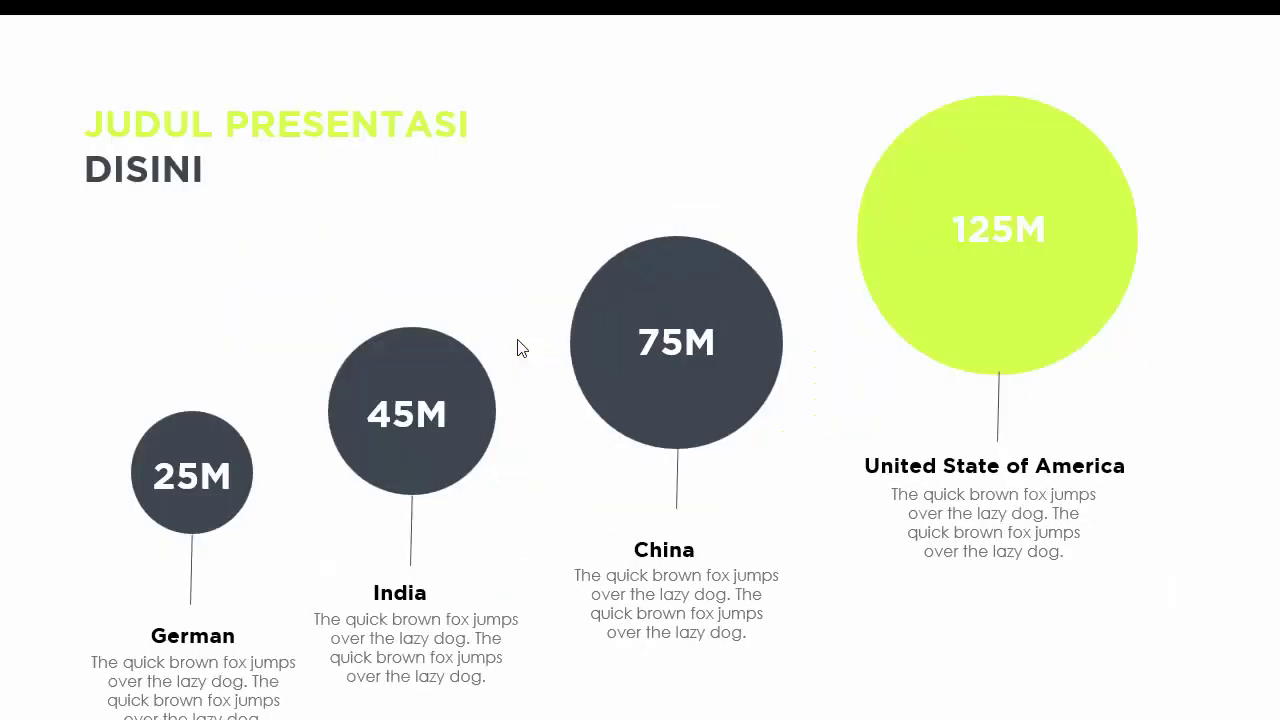
{"action": "left_click", "coordinate": [522, 348]}
{"action": "left_click", "coordinate": [518, 340]}
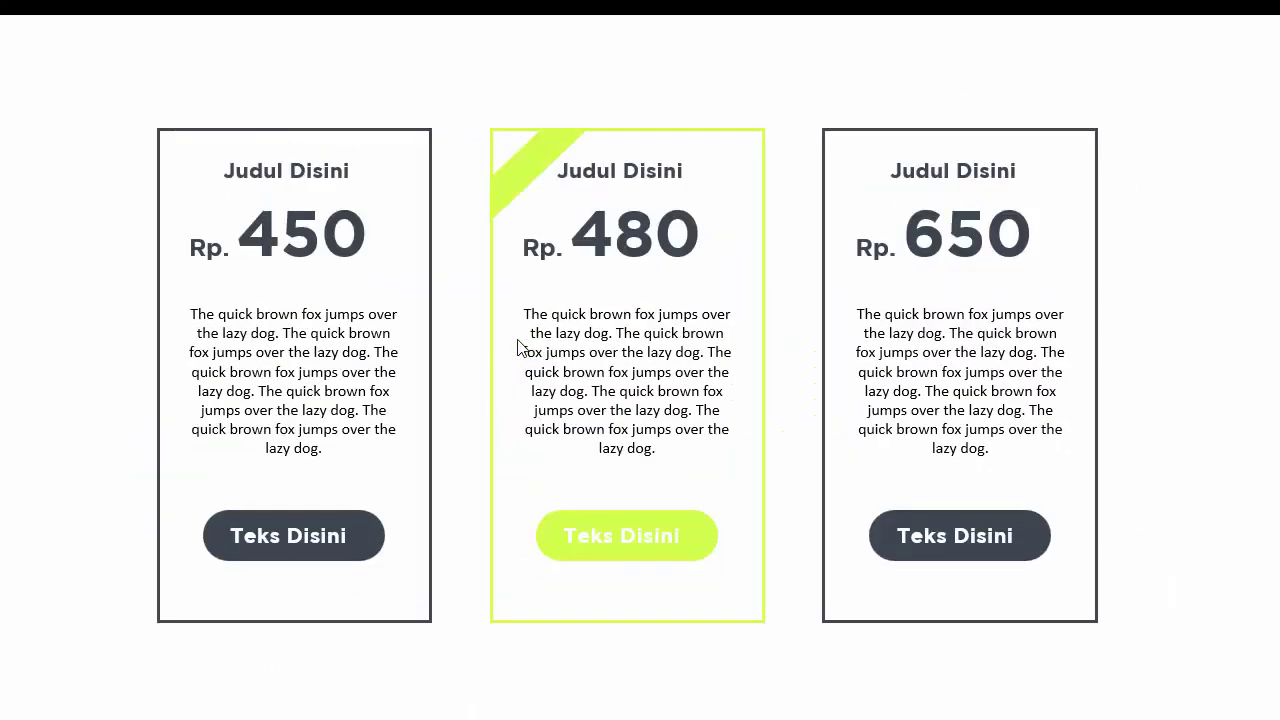
{"action": "key", "text": "Escape"}
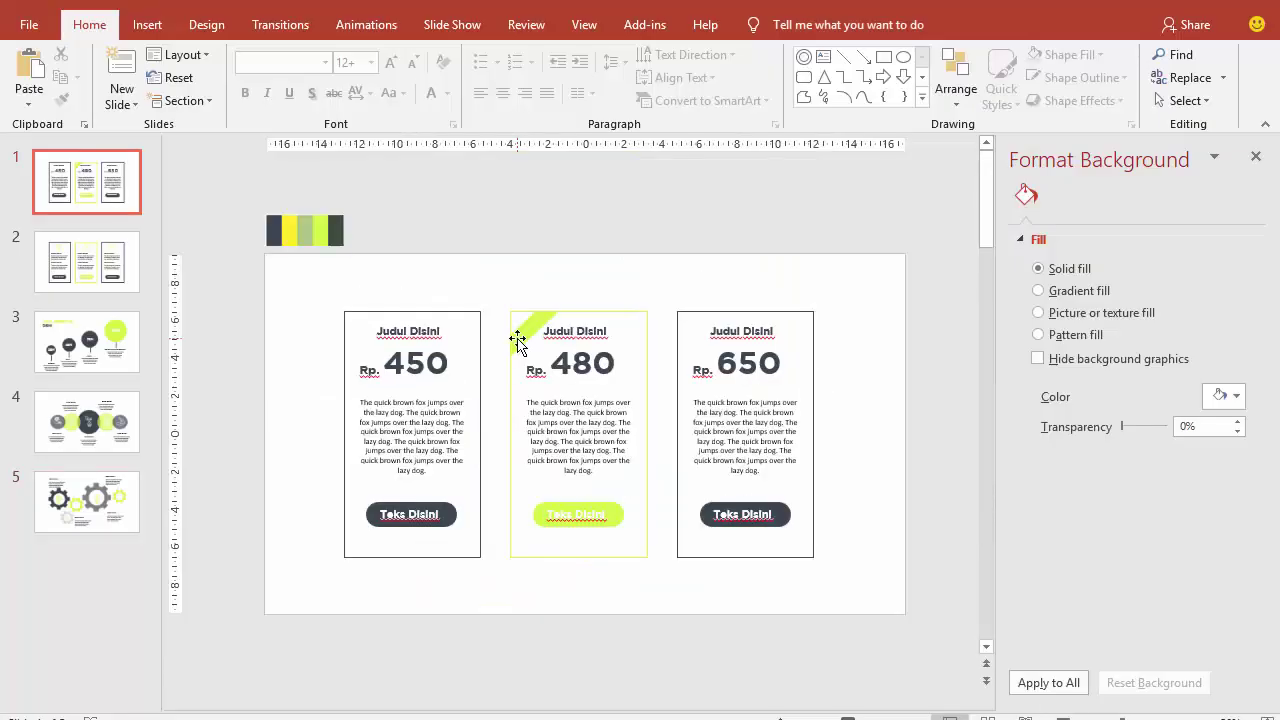
{"action": "left_click", "coordinate": [97, 273]}
{"action": "left_click", "coordinate": [138, 334]}
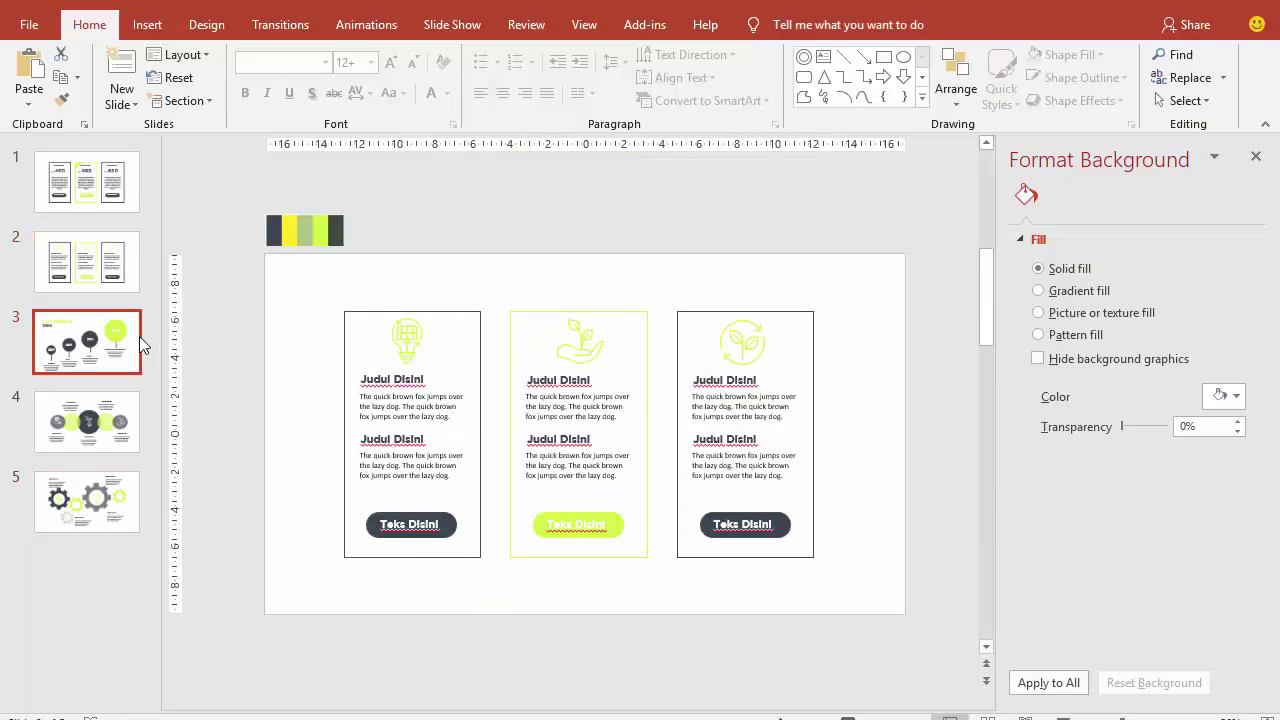
{"action": "left_click", "coordinate": [131, 427]}
{"action": "left_click", "coordinate": [125, 497]}
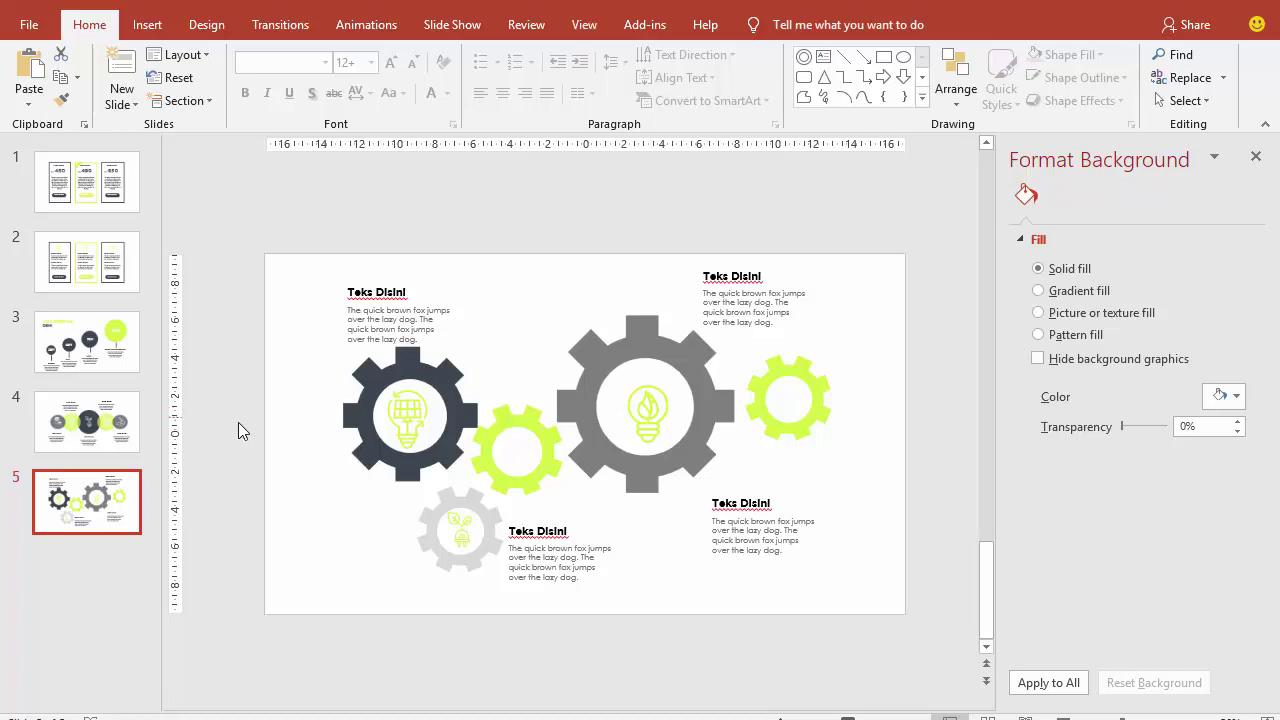
- Run the slideshow from slide 1 and advance three slides to the five-circle 'Teks Disini' slide
{"action": "key", "text": "F5"}
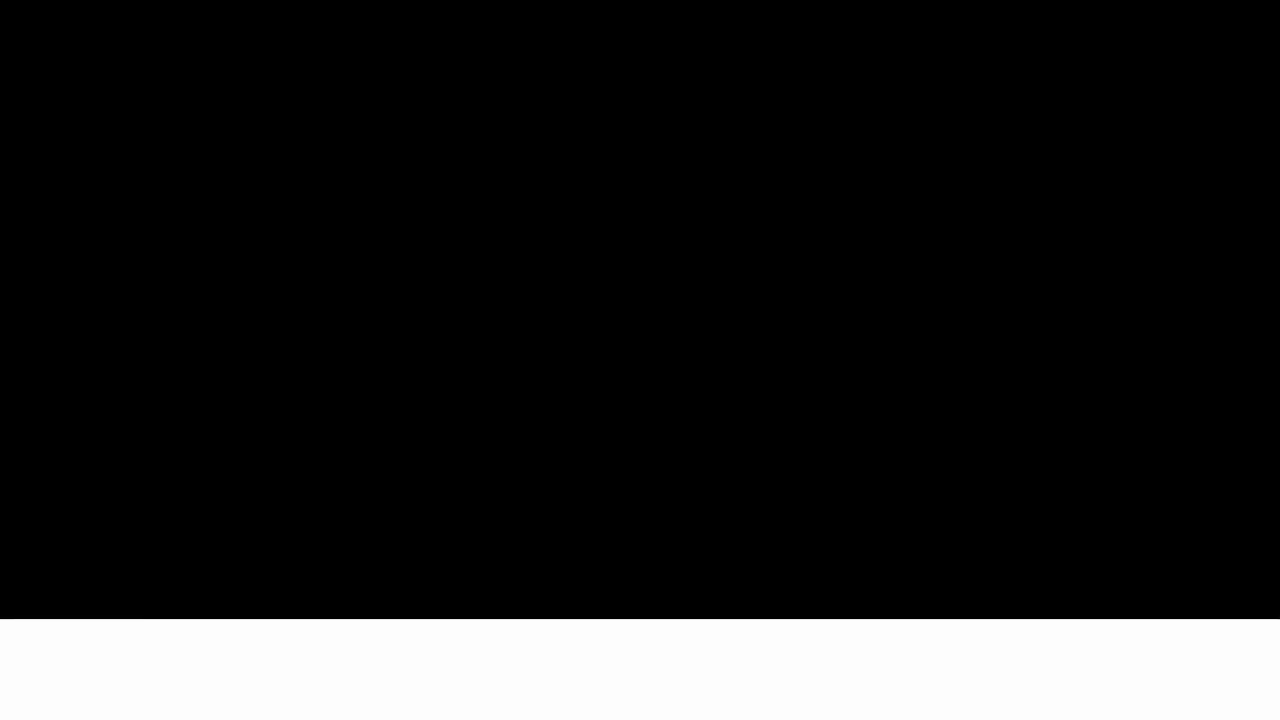
{"action": "key", "text": "Right"}
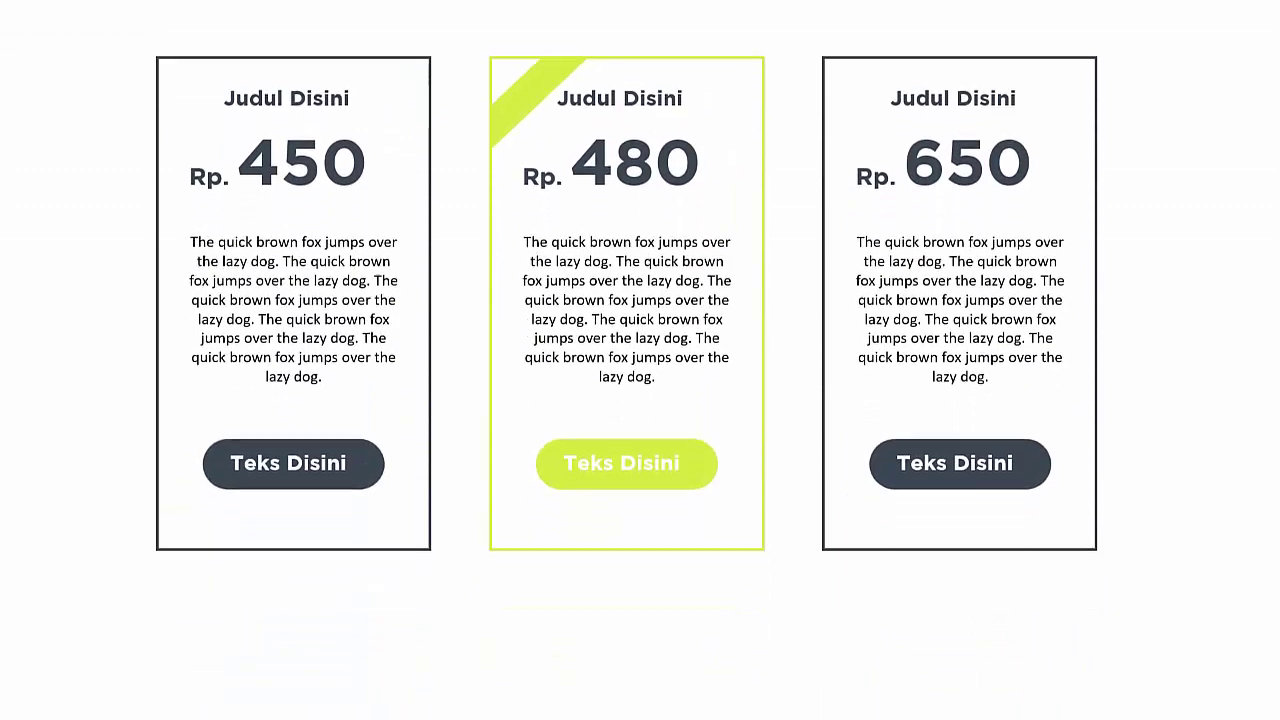
{"action": "key", "text": "Right"}
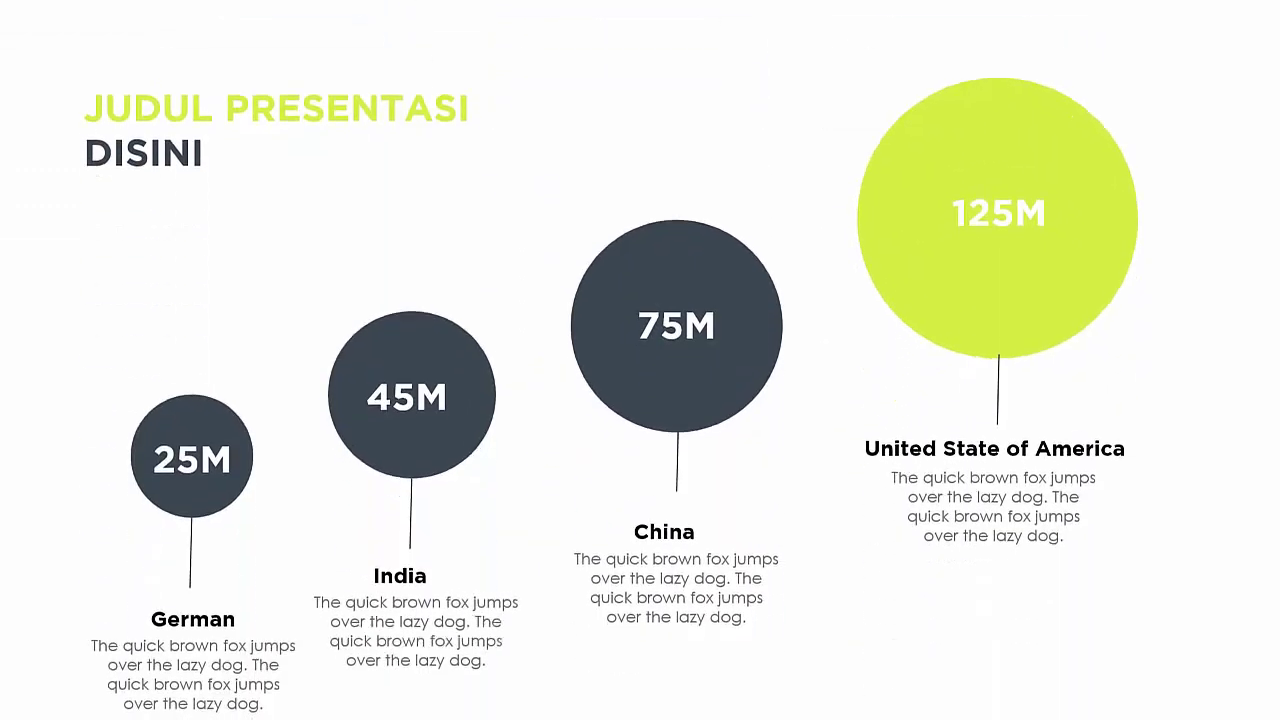
{"action": "key", "text": "Right"}
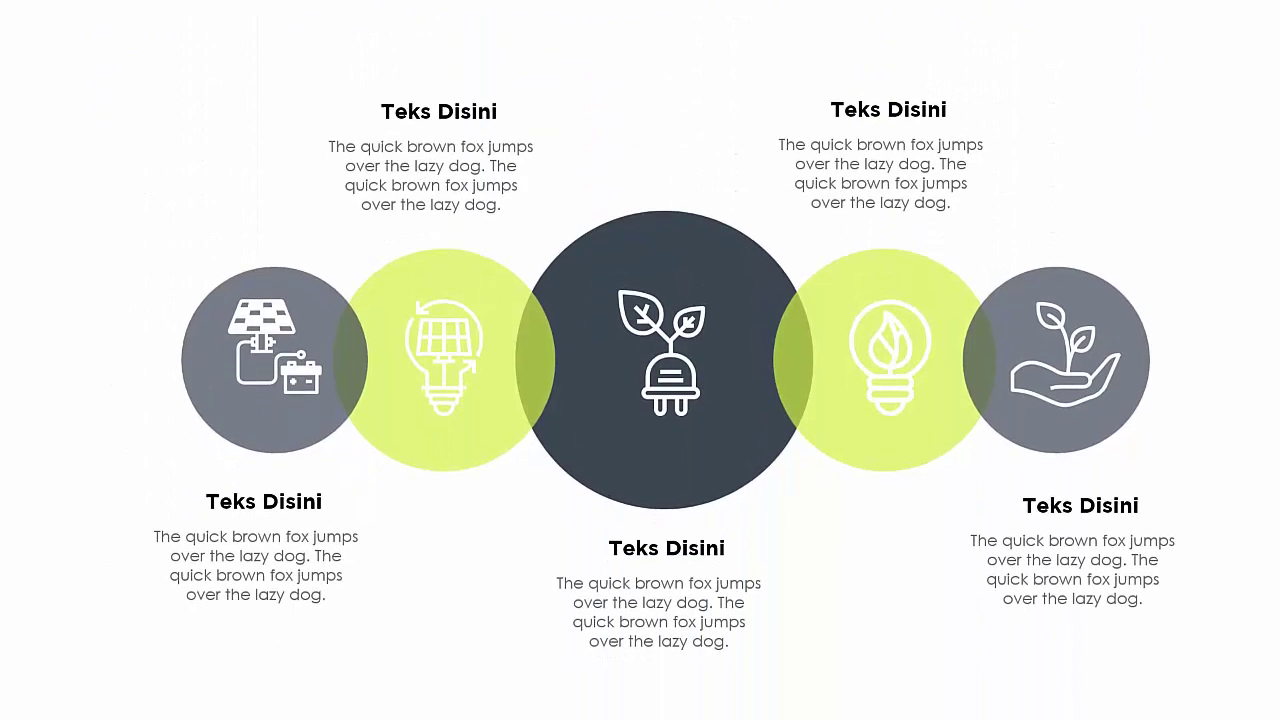